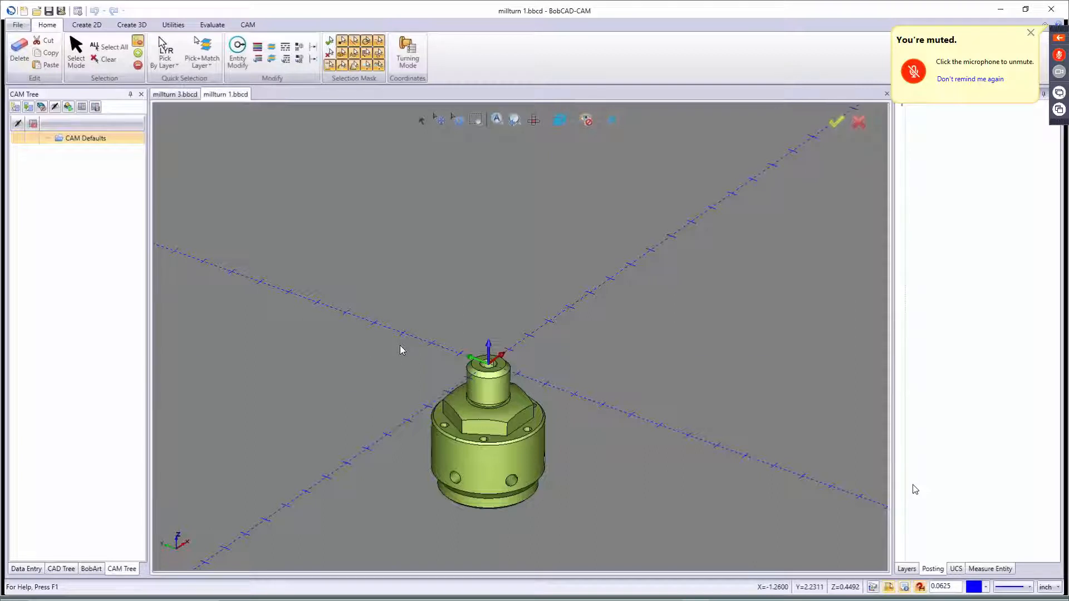
- Rotate the solid 90 degrees around the Y axis about the origin
key("f")
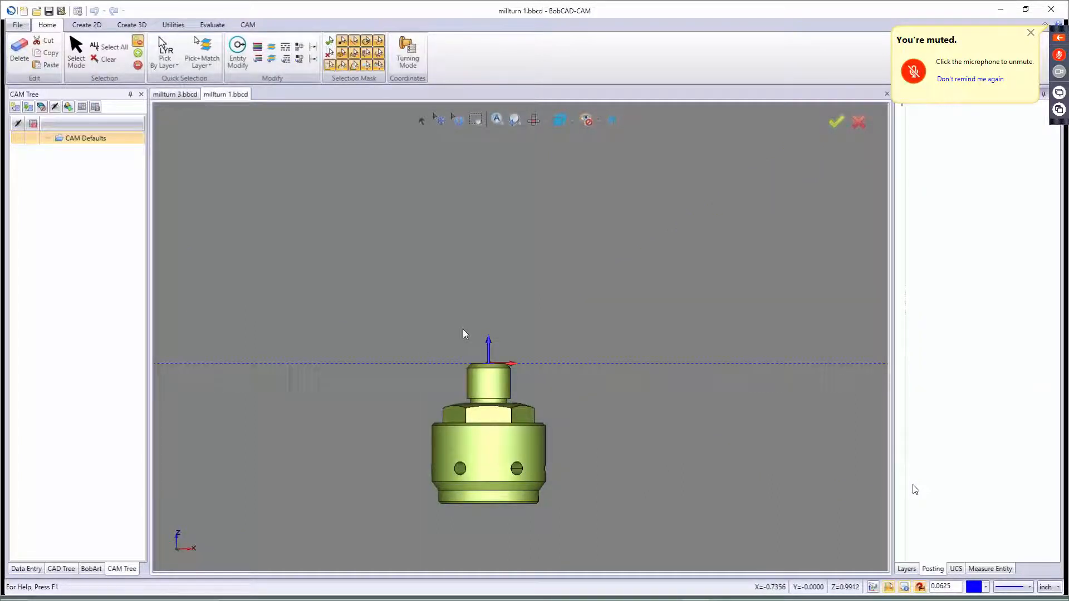
key("i")
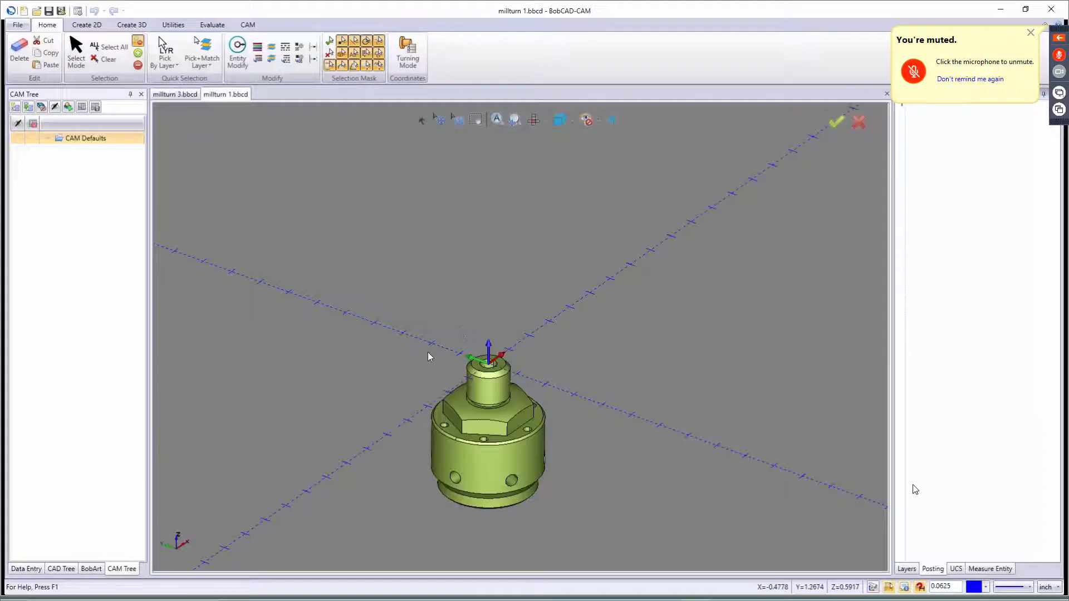
left_click(173, 25)
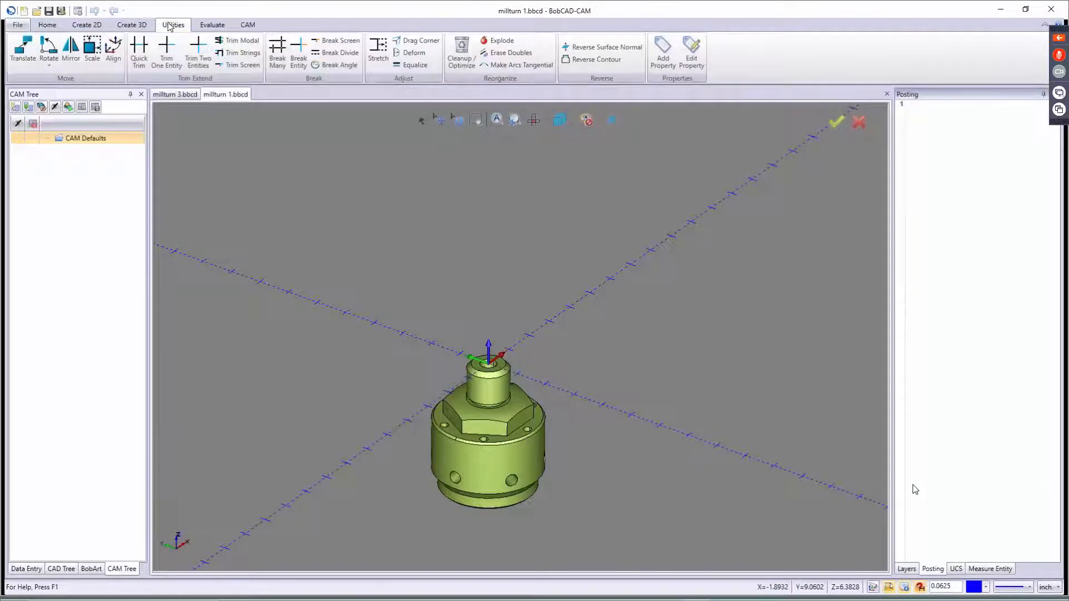
left_click(48, 47)
left_click_drag(357, 282, 619, 513)
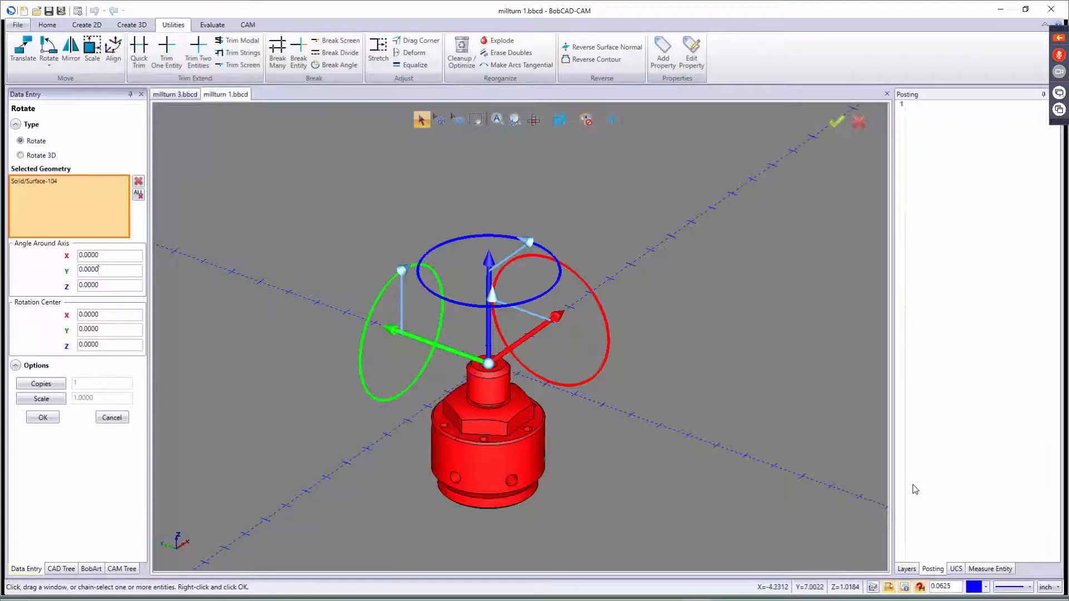
left_click_drag(98, 269, 37, 278)
type("90")
key("Tab")
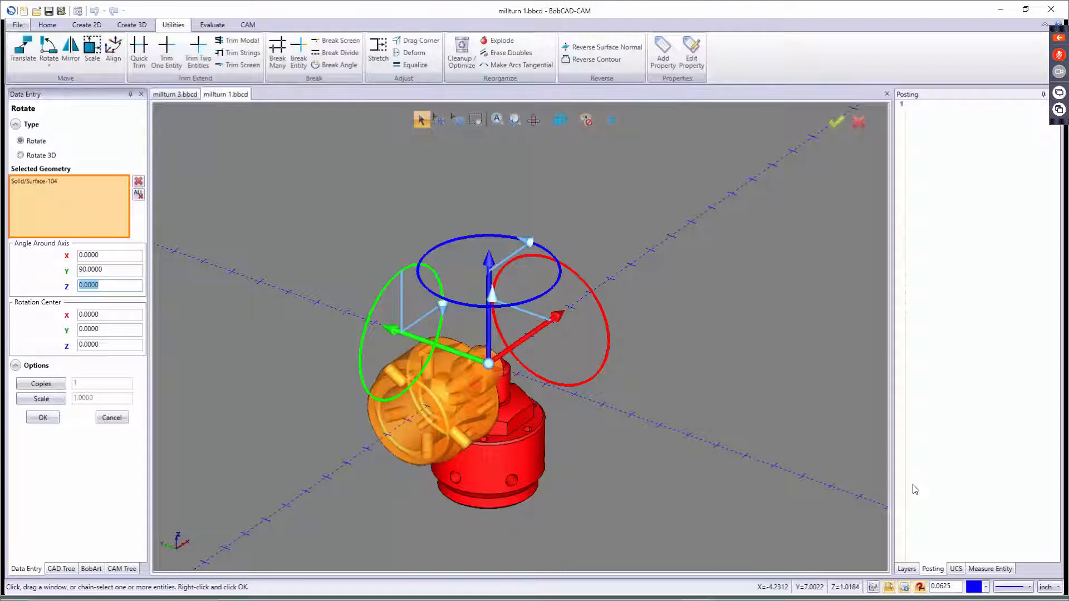
left_click(43, 418)
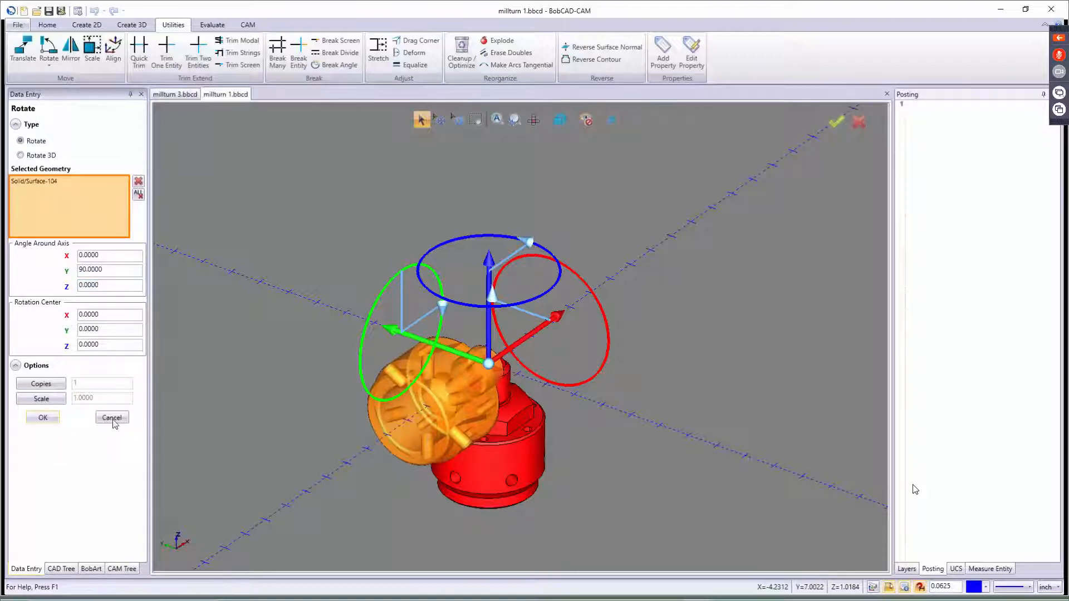
left_click(112, 418)
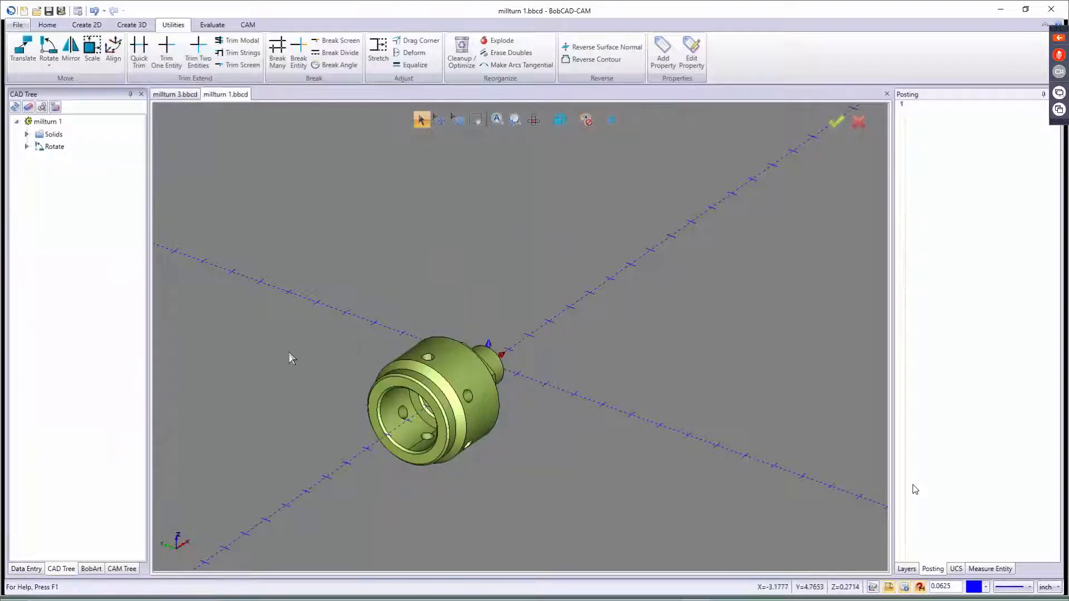
- Add a new layer named SECTION VIEW
middle_click(289, 352)
middle_click(289, 352)
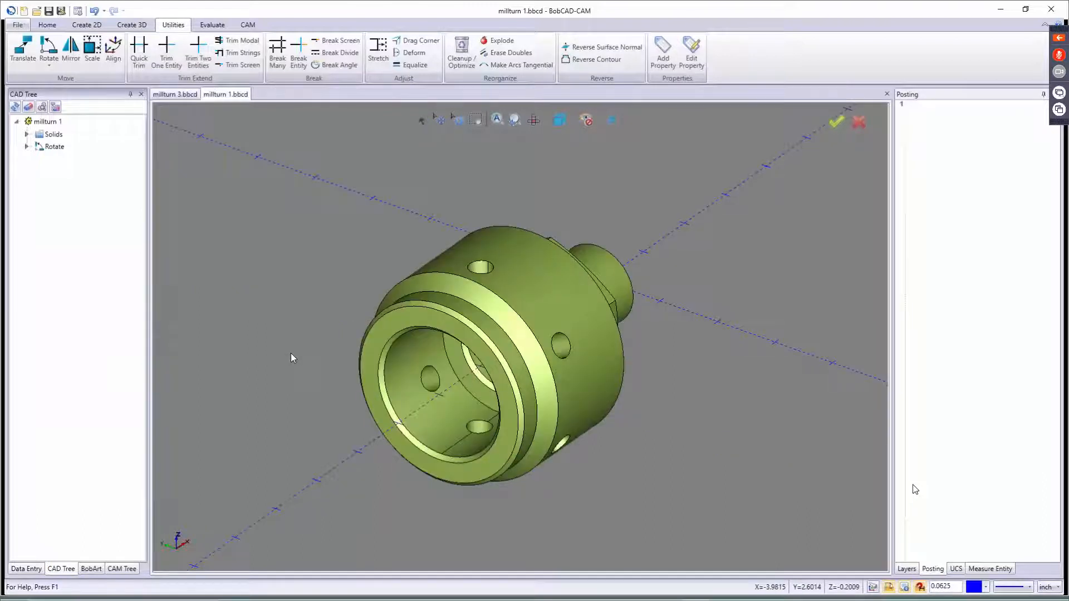
key("t")
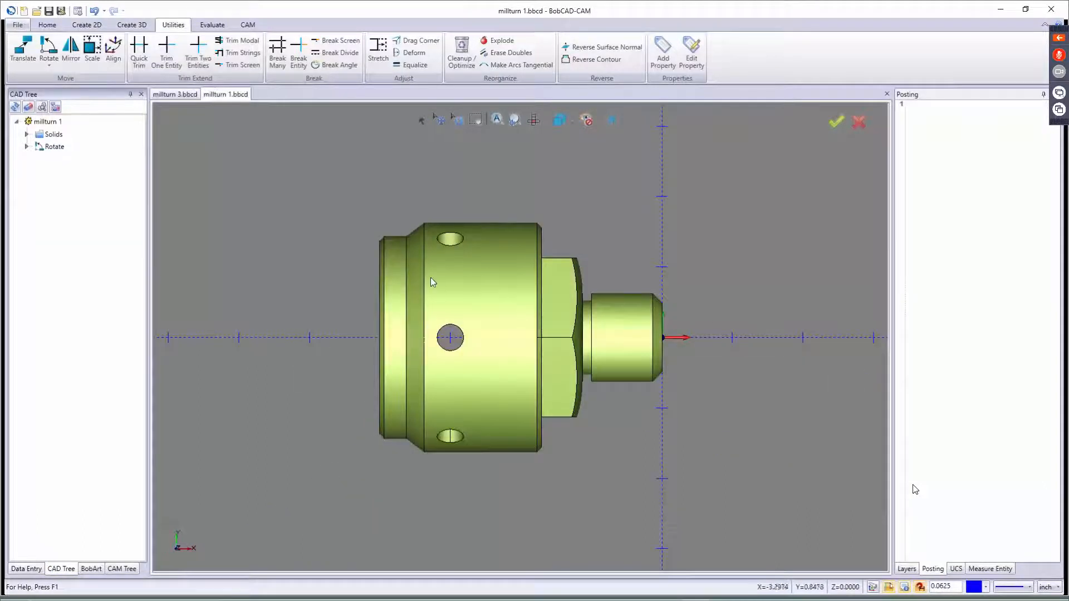
left_click(908, 569)
right_click(940, 151)
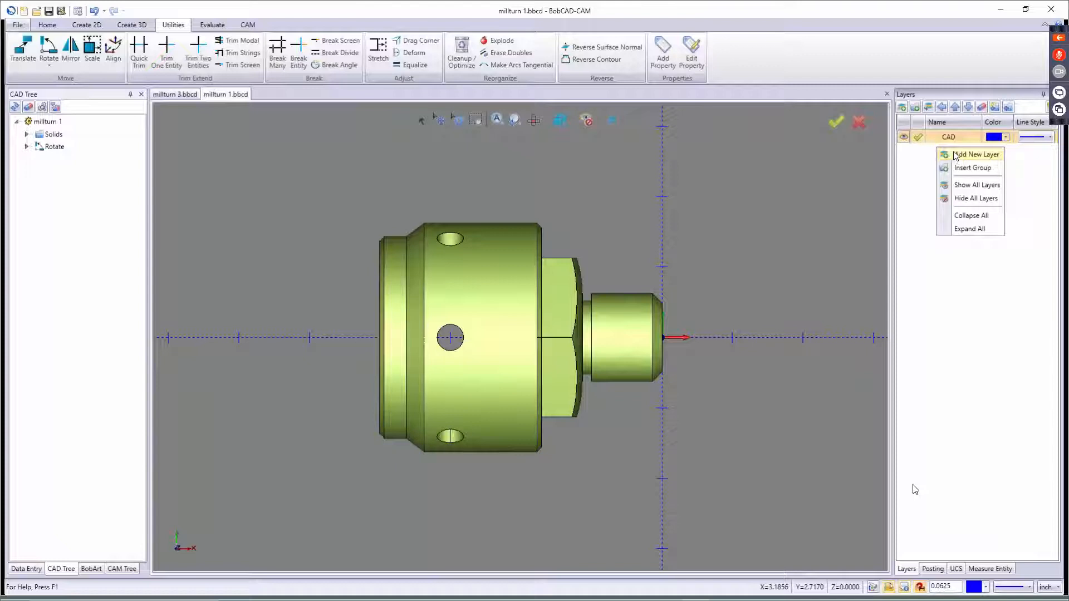
left_click(956, 155)
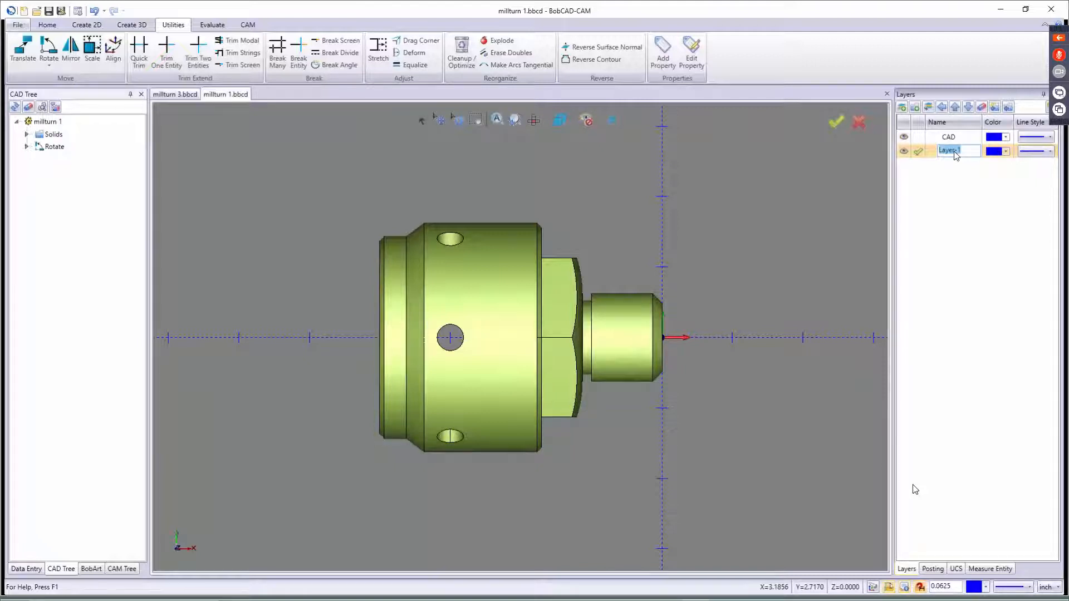
type("SECTION VIEW")
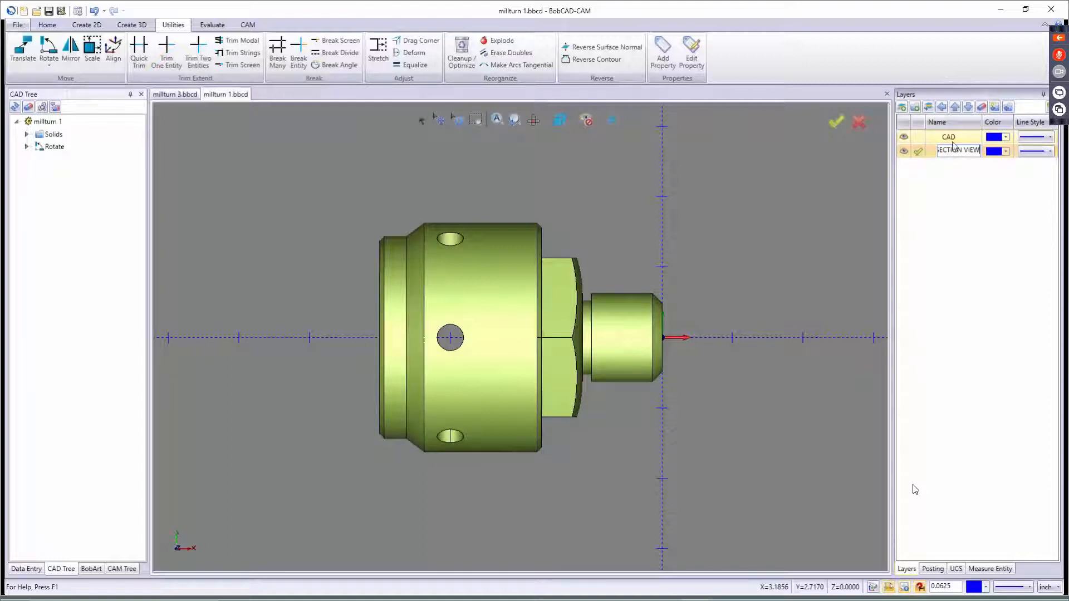
left_click(962, 186)
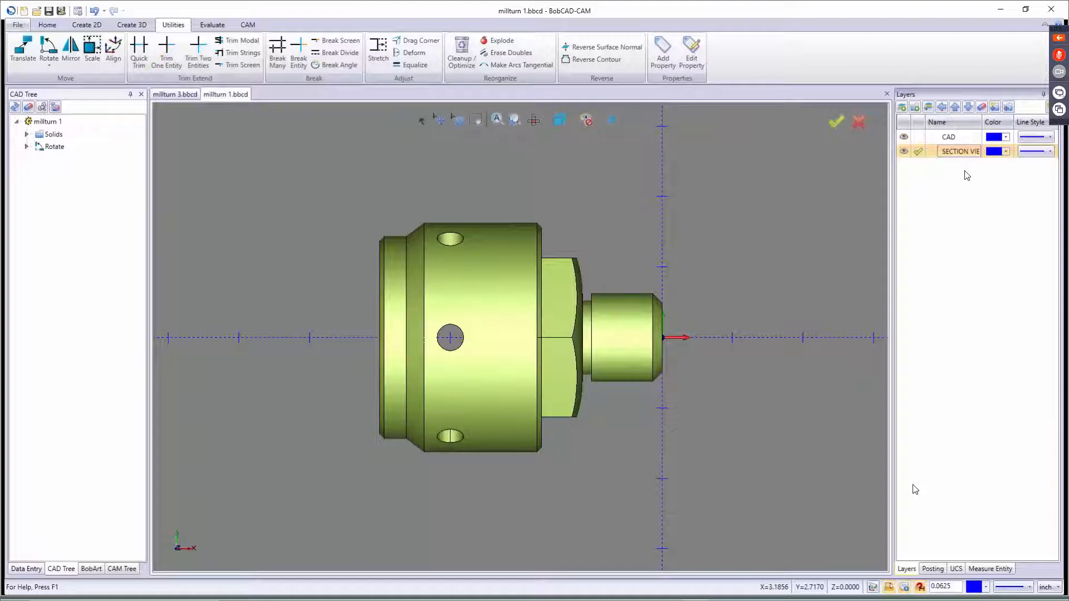
- Add another layer named spun profile
right_click(965, 171)
left_click(973, 179)
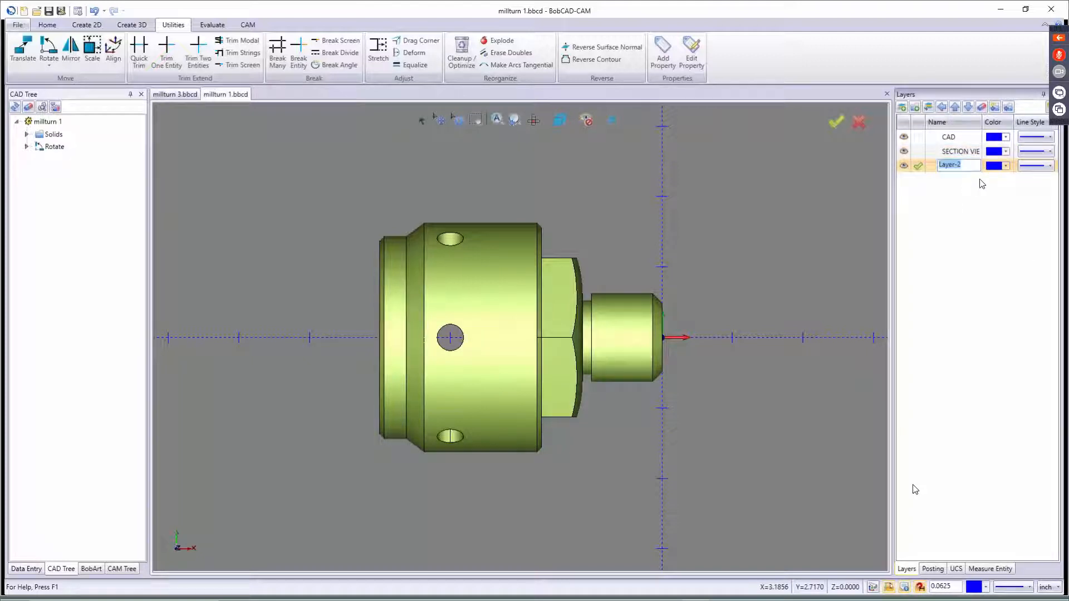
type("tp")
type("un pr")
type("ofile")
key("Return")
- Make the SECTION VIEW layer active and start a section view of the part on the Top (X/Y) plane
left_click(917, 152)
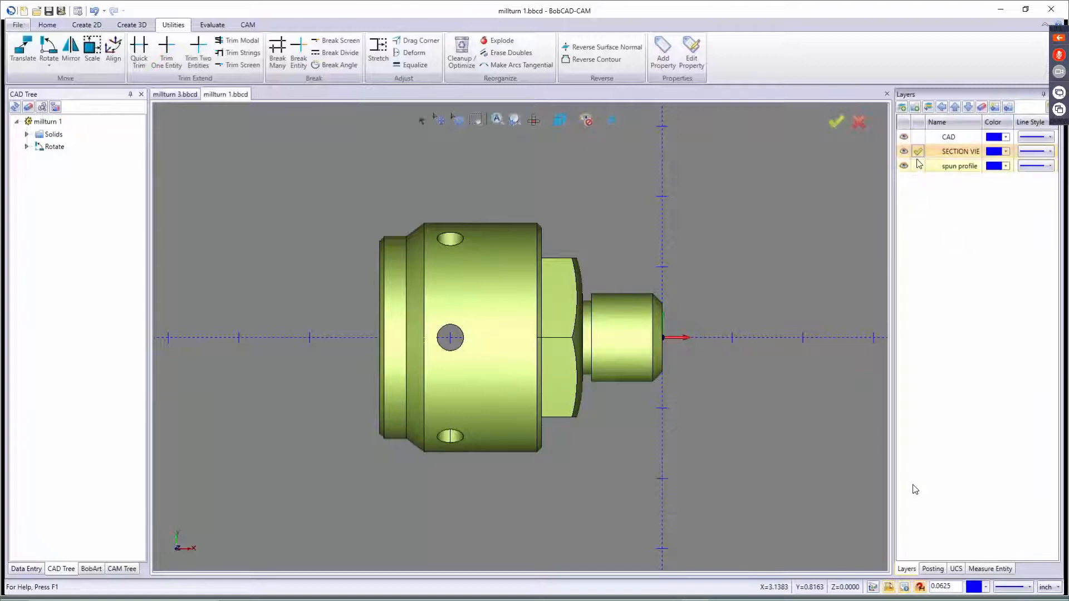
left_click(95, 28)
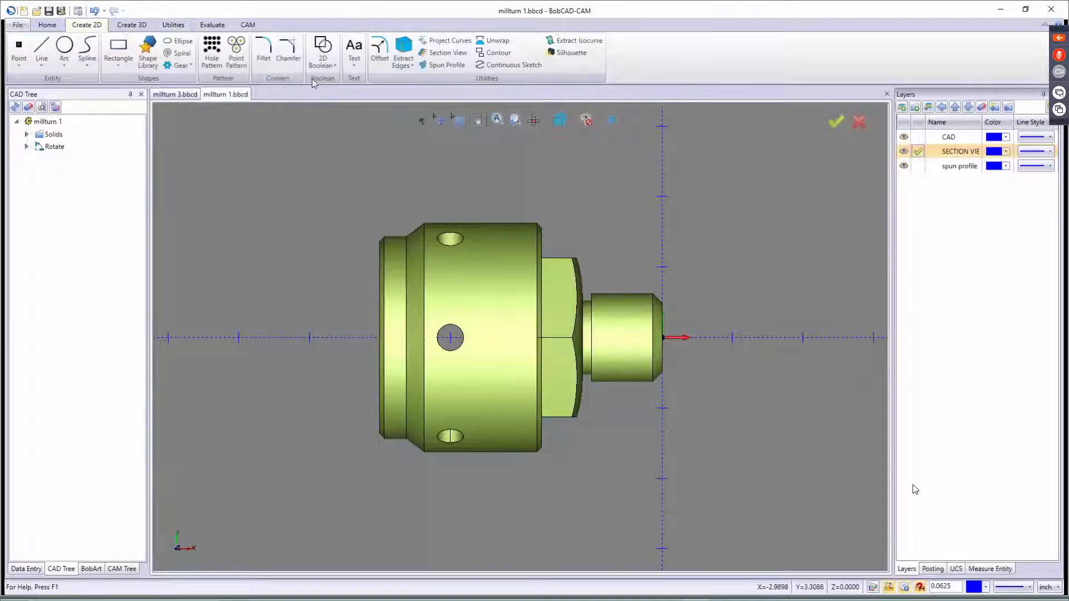
left_click(447, 54)
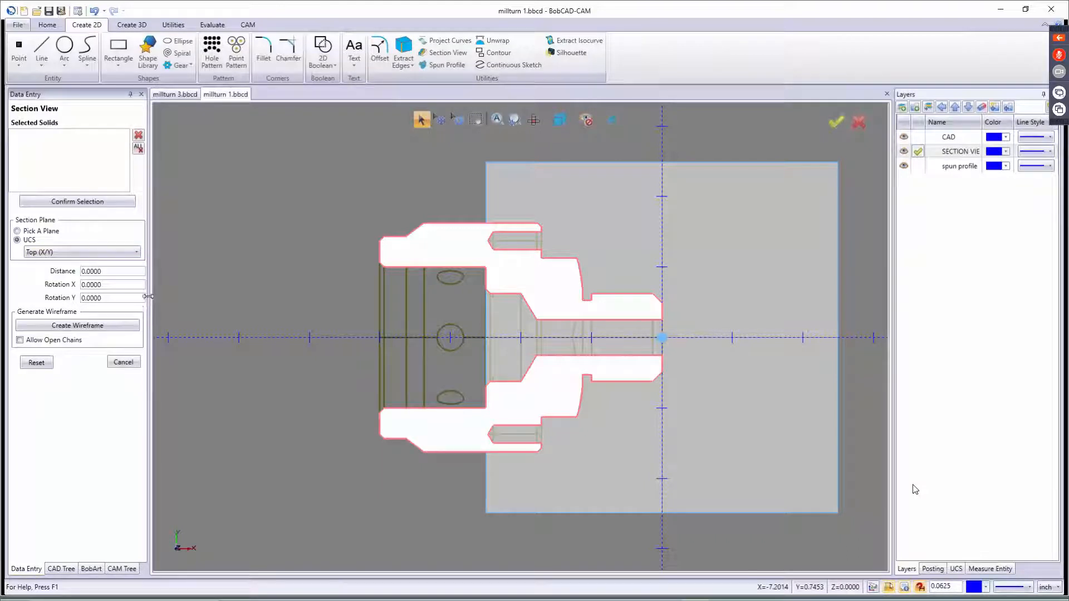
left_click_drag(149, 297, 224, 305)
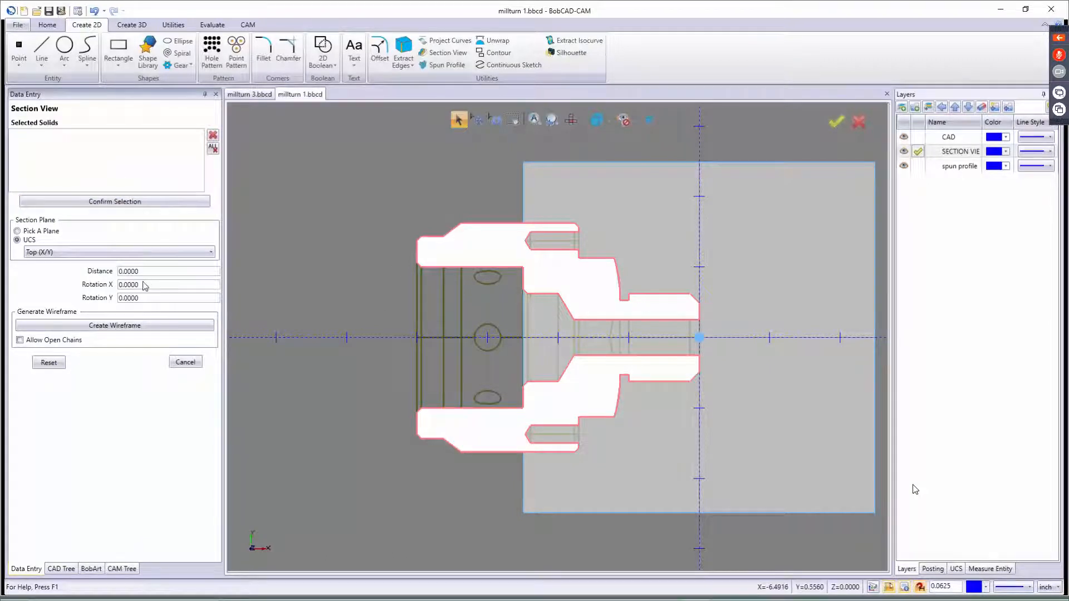
left_click_drag(149, 271, 105, 290)
key("Tab")
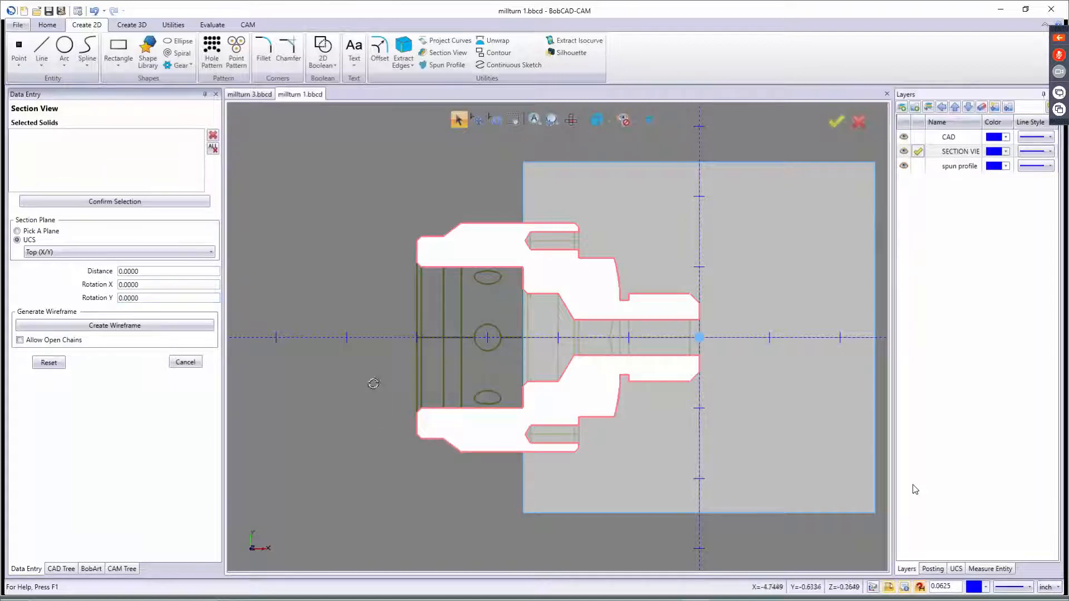
middle_click_drag(375, 377, 373, 365)
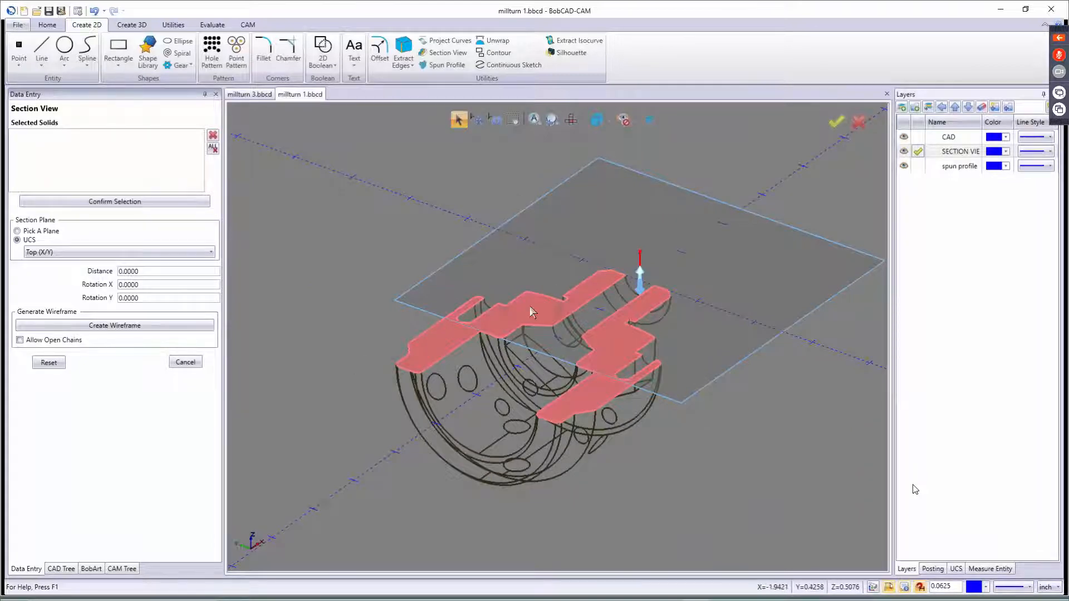
- Try a section plane distance of 0.2, and return the distance to 0
left_click_drag(146, 276, 98, 274)
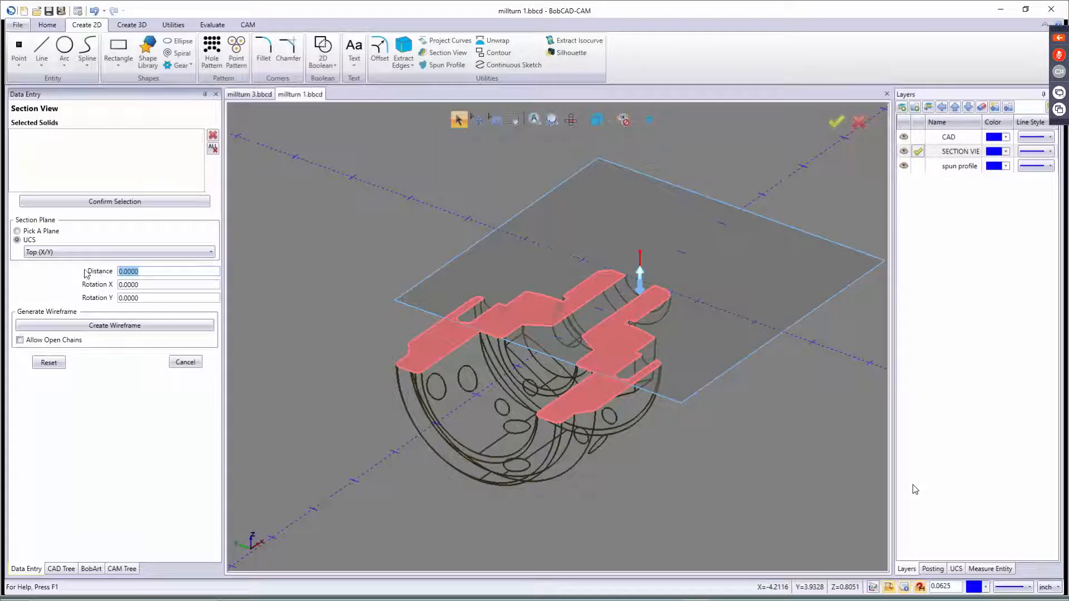
type(".2")
key("Tab")
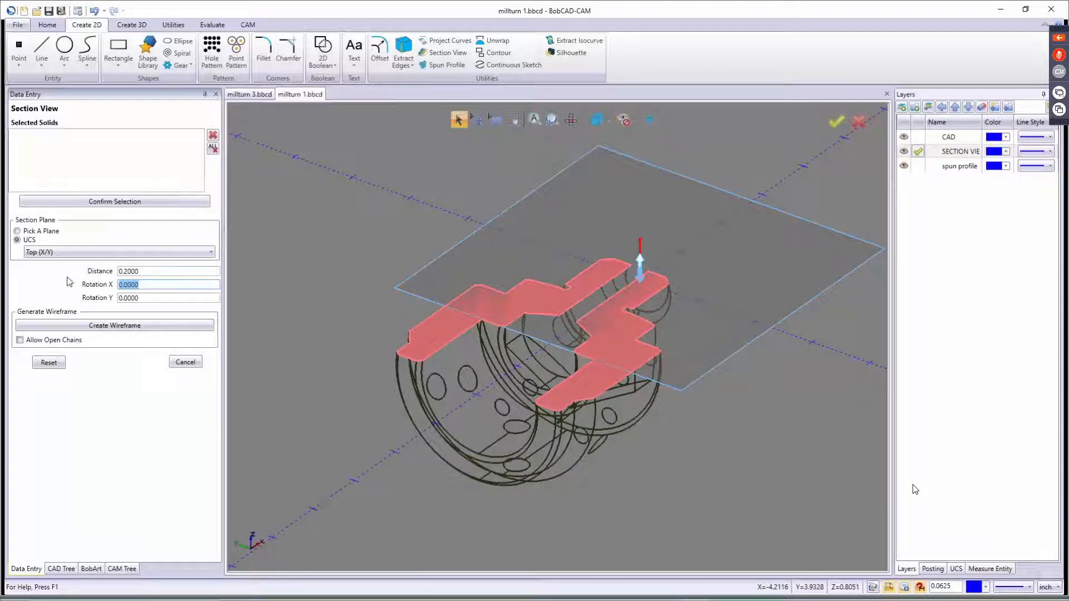
key("shift+Tab")
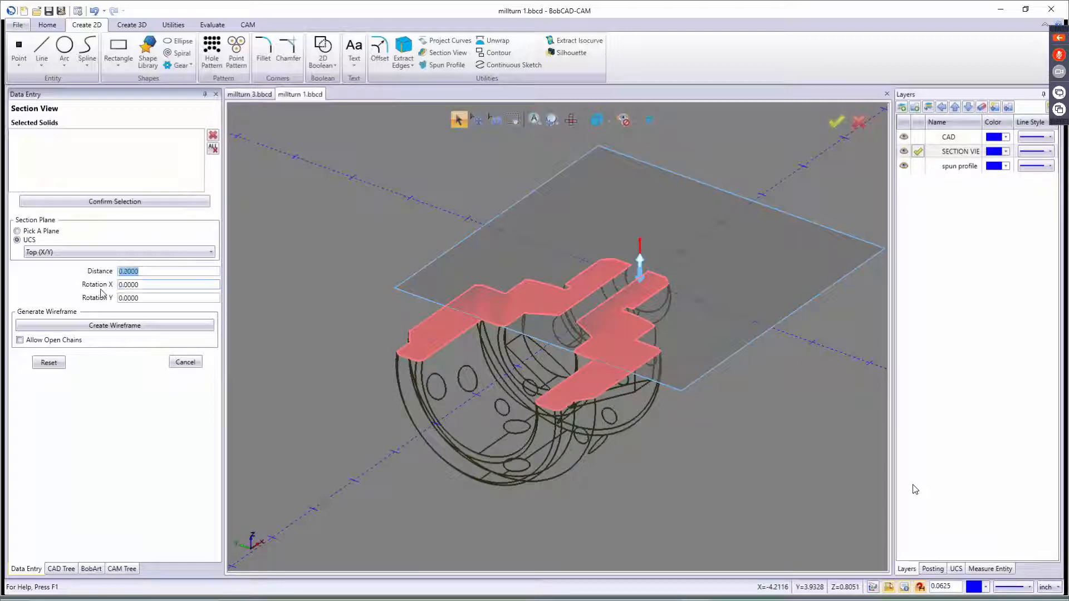
type("0")
key("Tab")
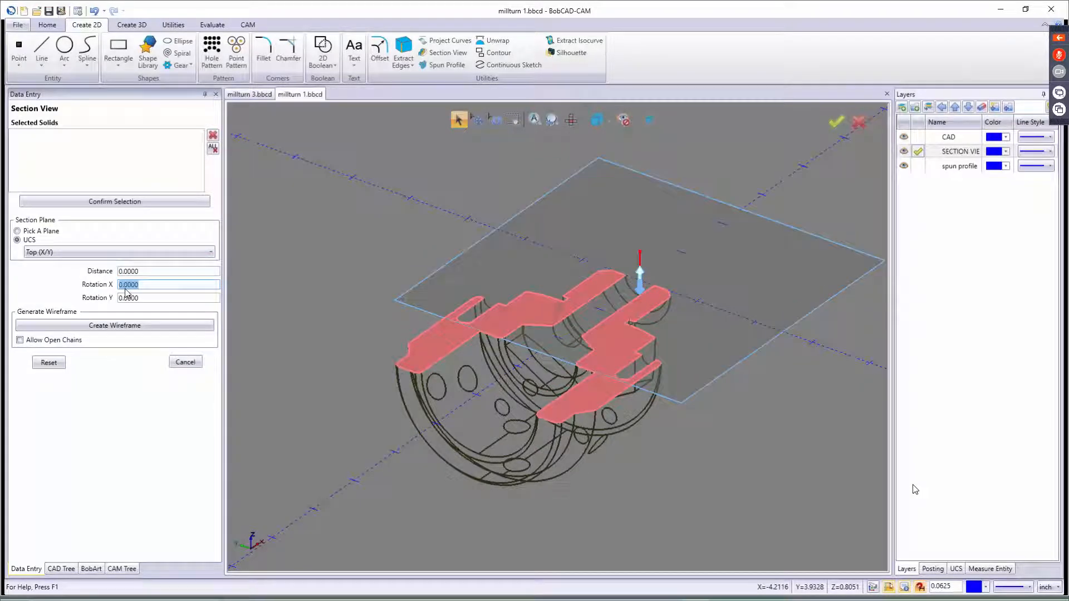
- Try rotating the section plane 3 degrees about X, and return the rotation to 0
type("3")
key("Tab")
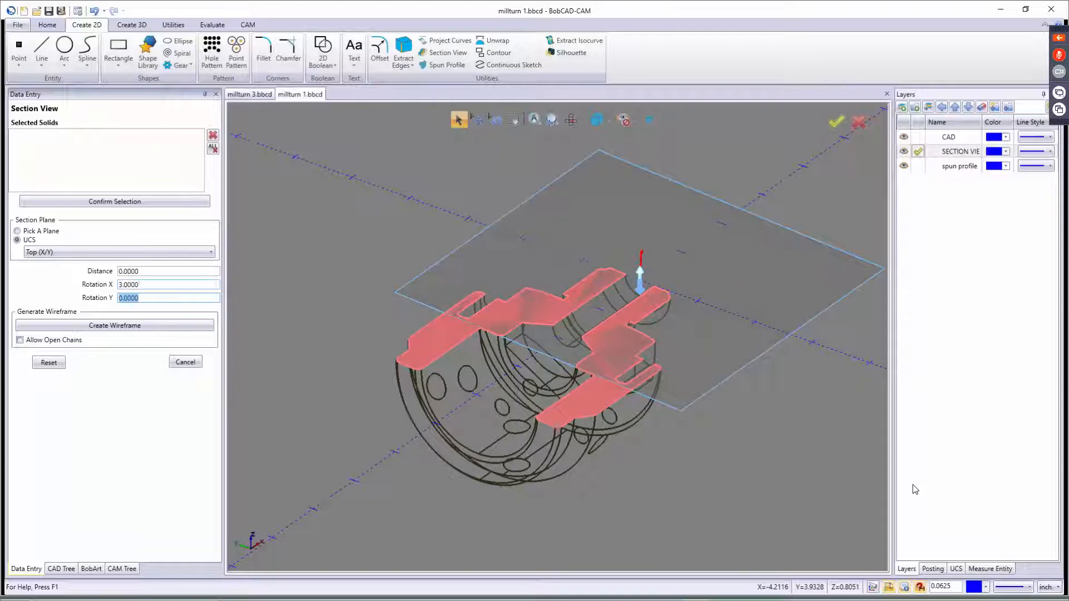
key("shift+Tab")
type("0")
key("Tab")
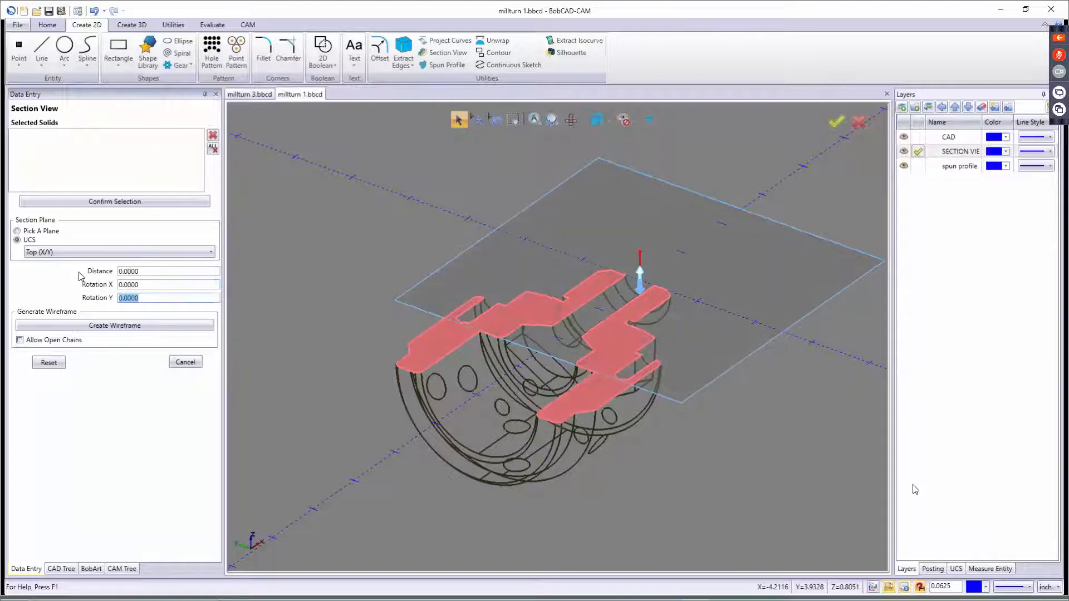
- Create wireframe geometry from the section through the part, and close the section view
left_click(93, 329)
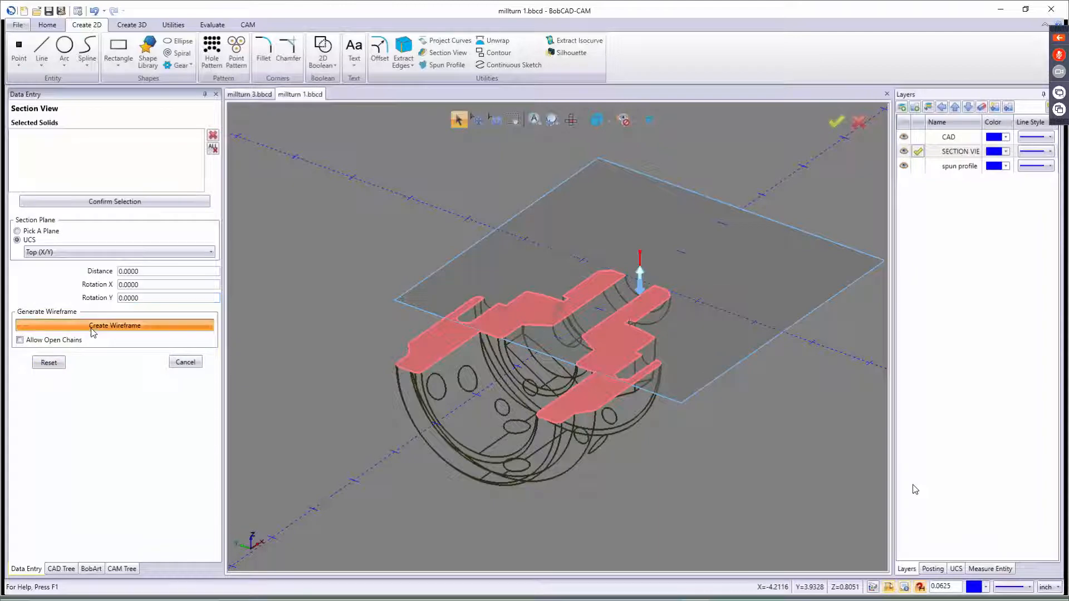
left_click(61, 364)
left_click(177, 365)
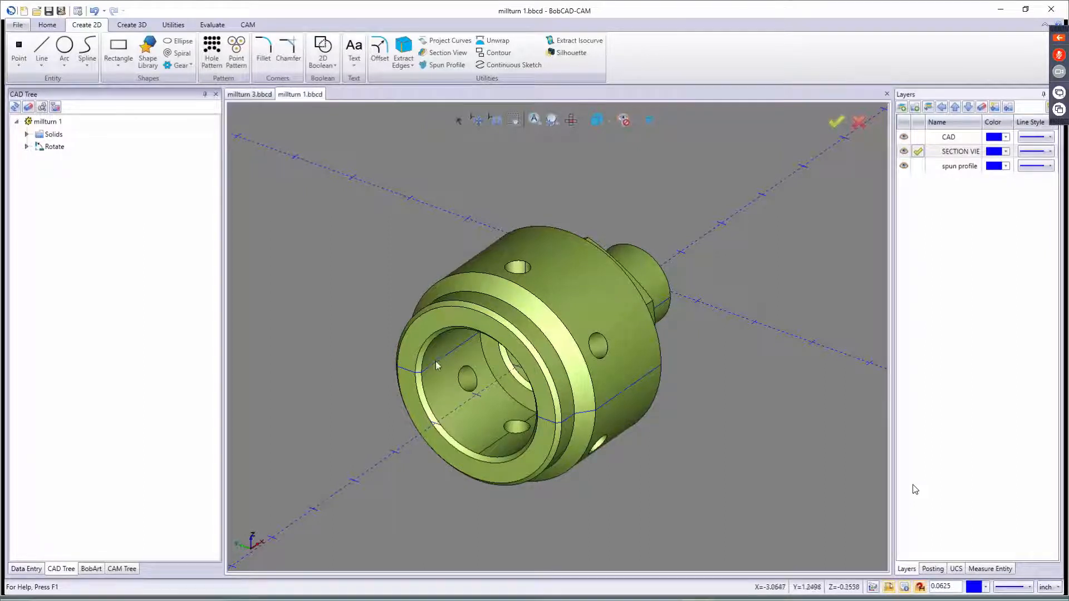
- Activate the spun profile layer, hide the SECTION VIEW layer, and create a spun profile of the whole solid along the X axis
left_click(915, 163)
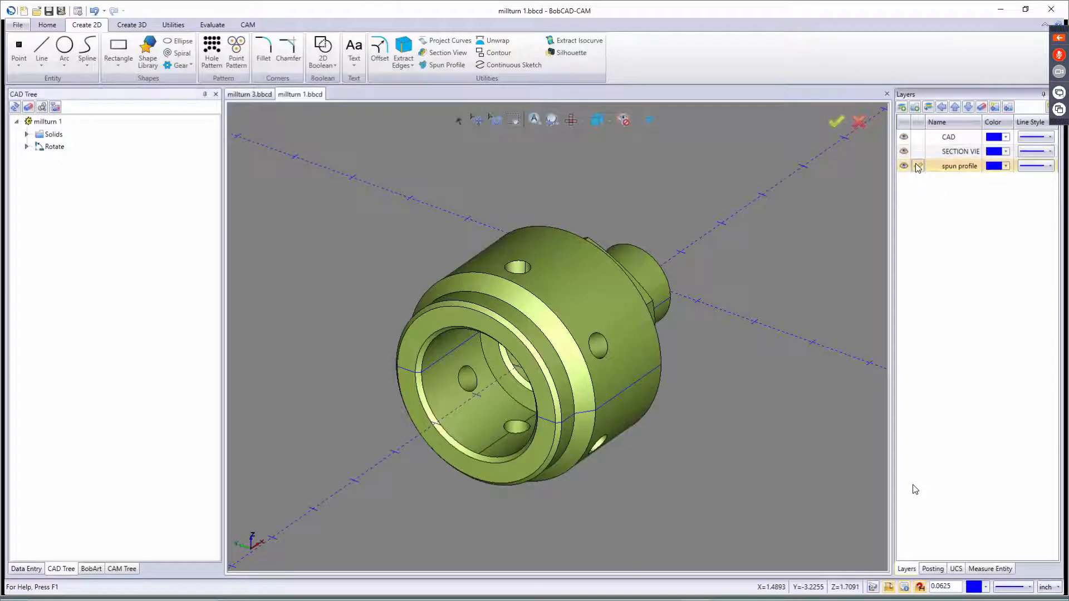
left_click(903, 152)
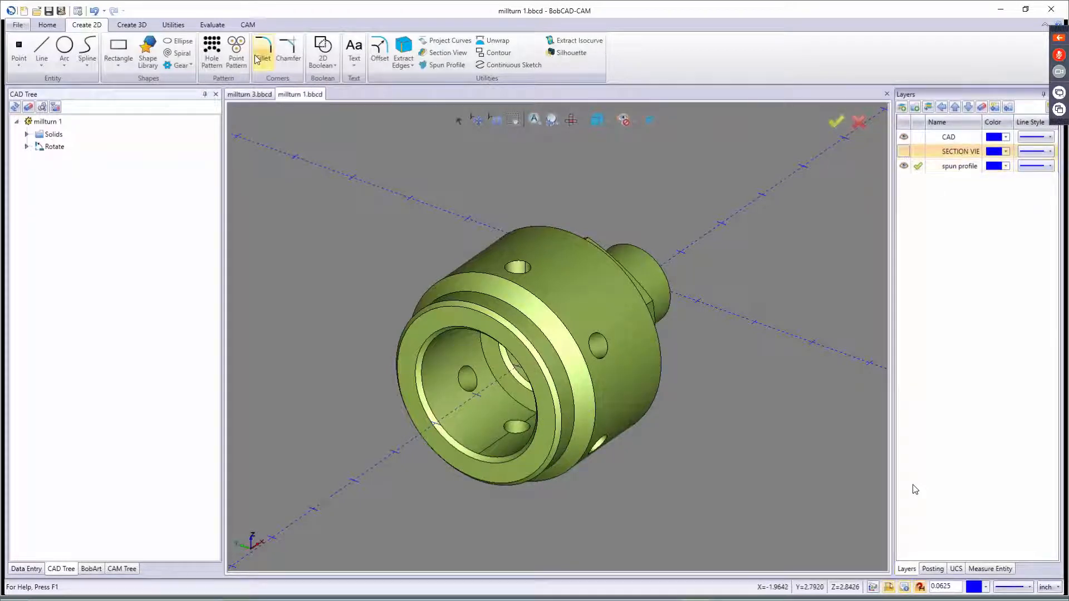
left_click(430, 65)
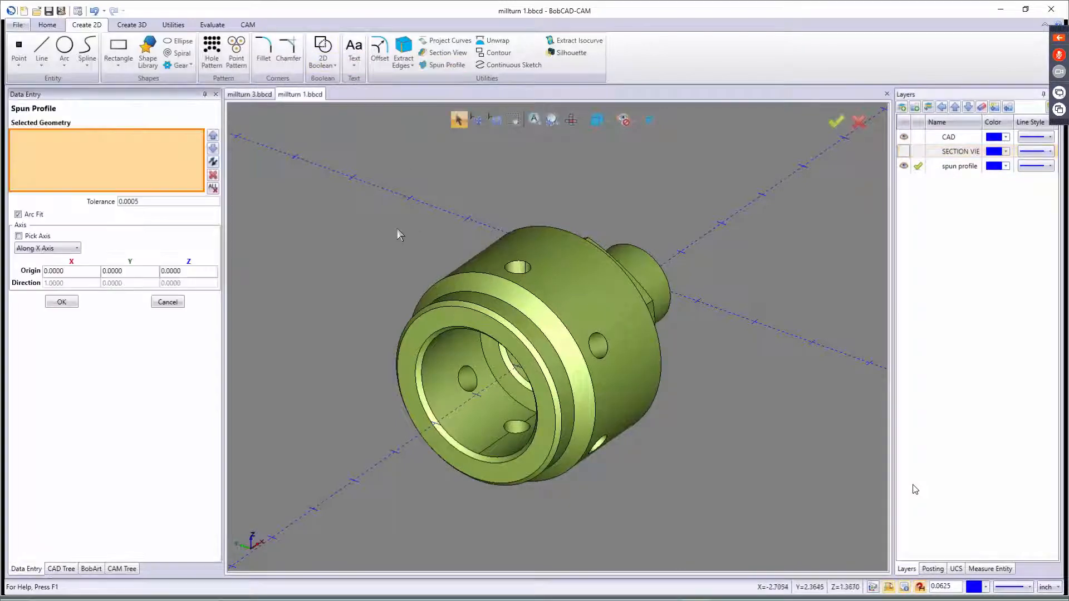
scroll(392, 275, "down", 5)
left_click_drag(331, 196, 572, 384)
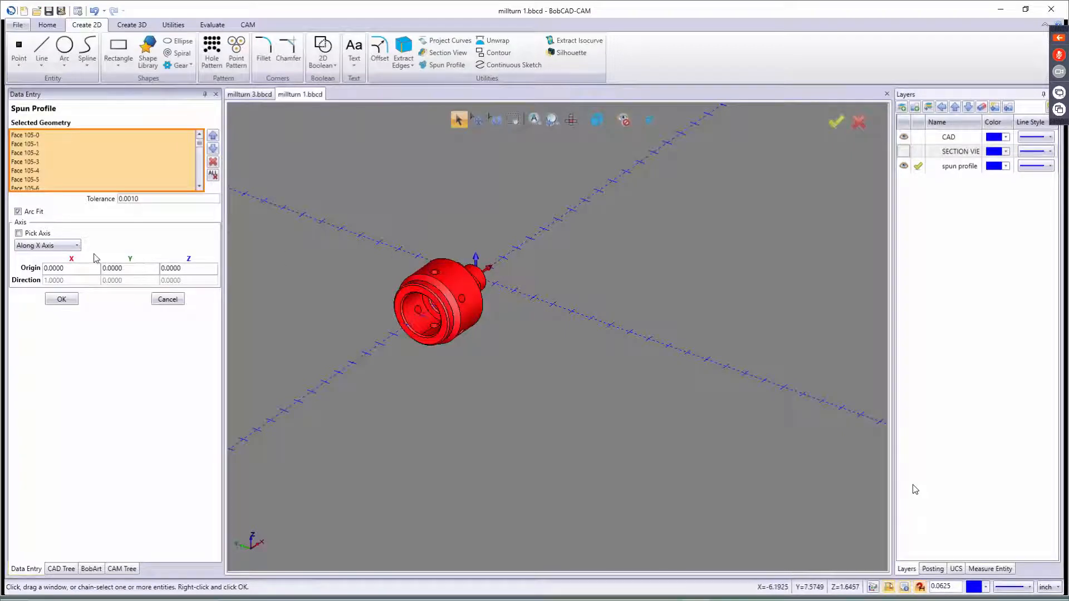
left_click(63, 250)
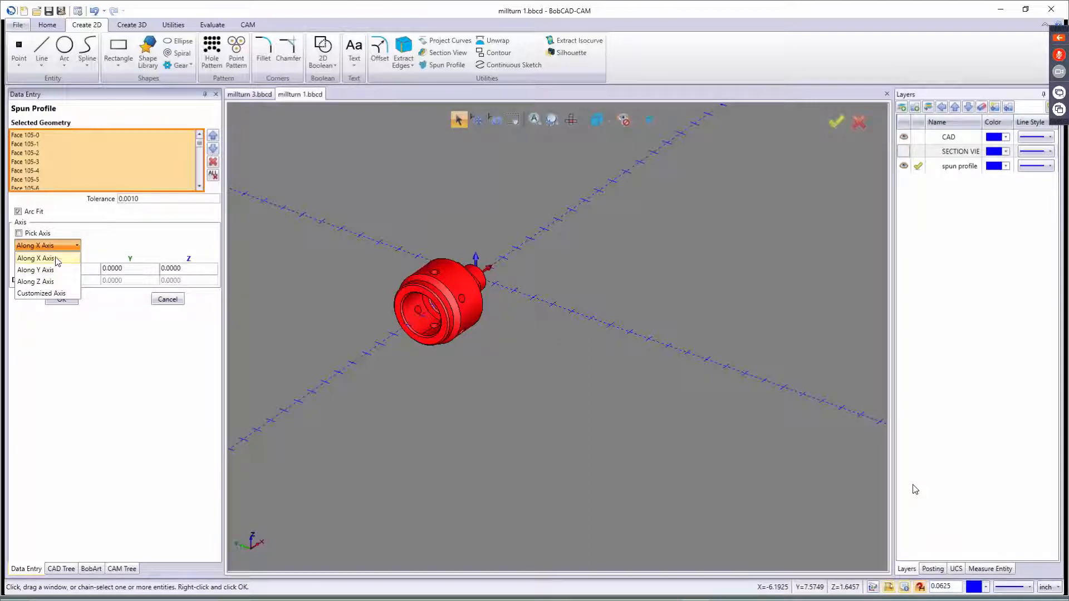
left_click(54, 259)
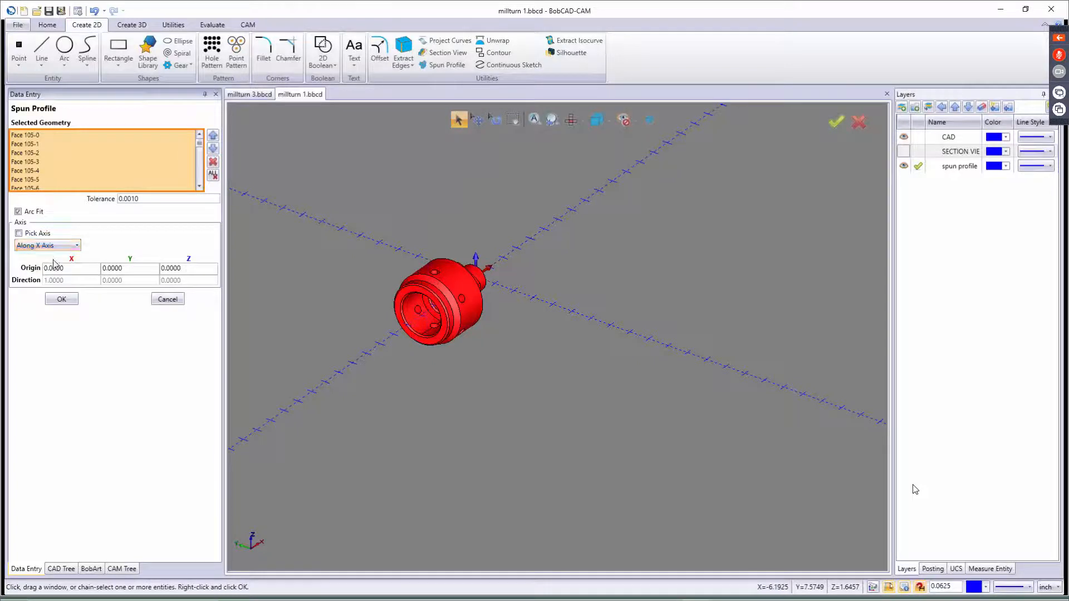
left_click(59, 300)
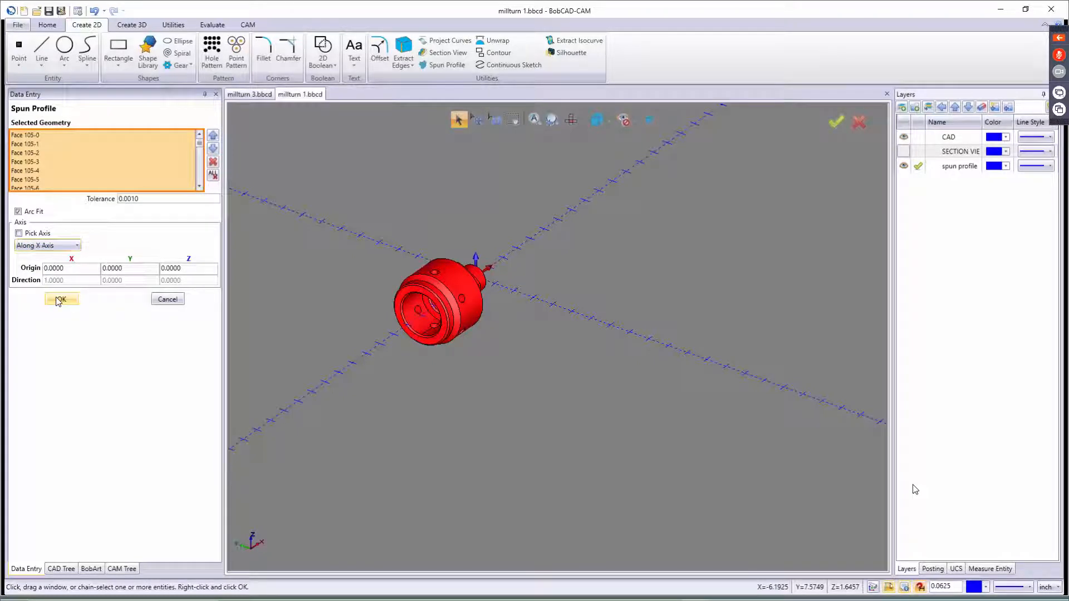
- Close the Spun Profile command, show the SECTION VIEW layer, hide and activate the CAD layer, and compare both wireframes from the top view
left_click(167, 300)
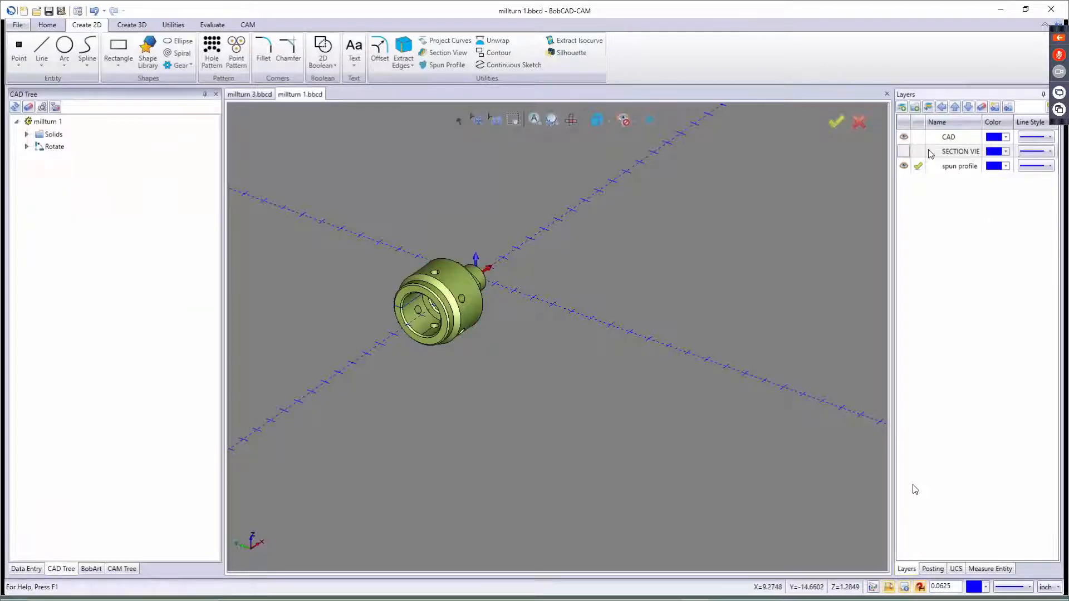
left_click(905, 151)
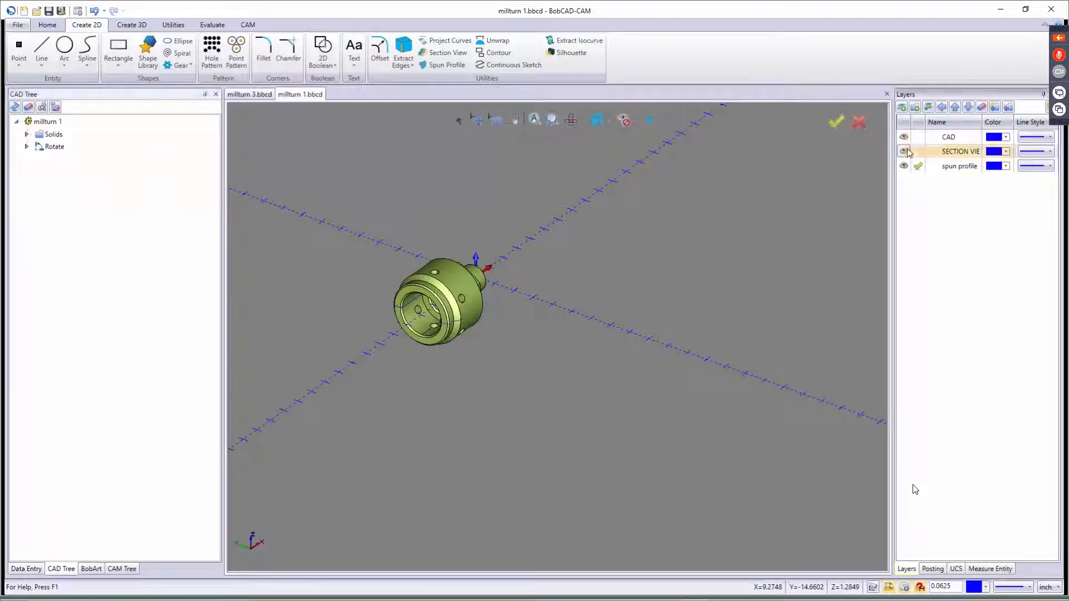
left_click(904, 137)
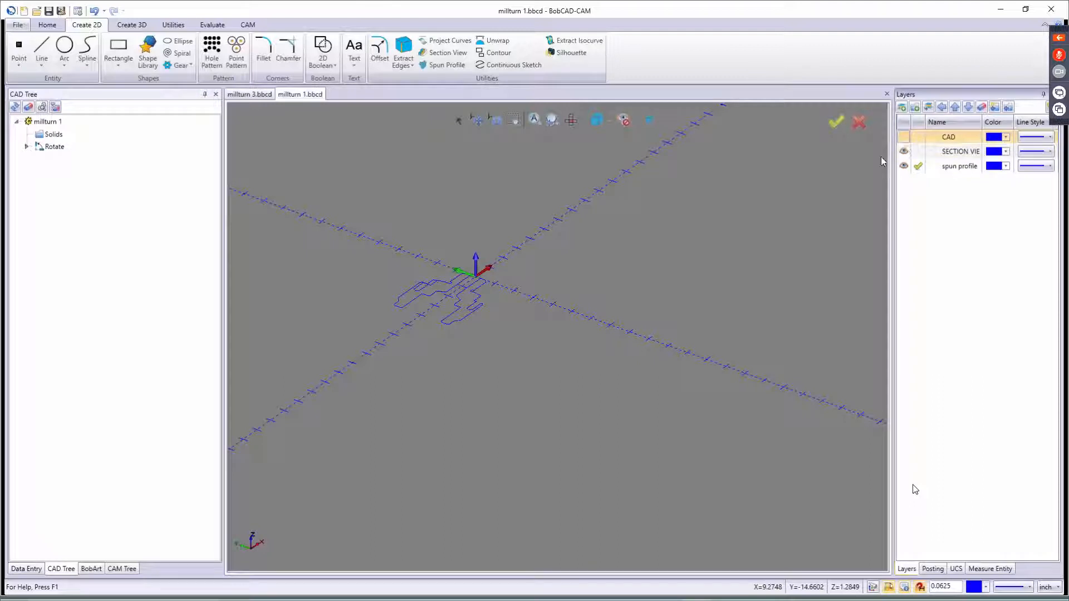
left_click(920, 139)
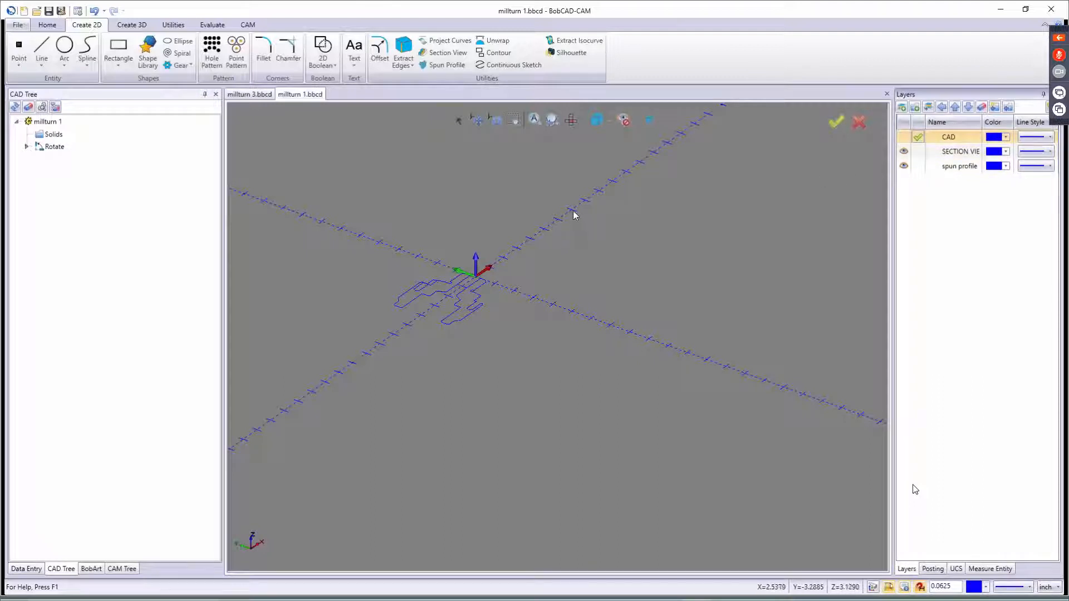
key("t")
middle_click_drag(444, 273, 565, 330)
scroll(562, 373, "down", 3)
scroll(562, 373, "up", 7)
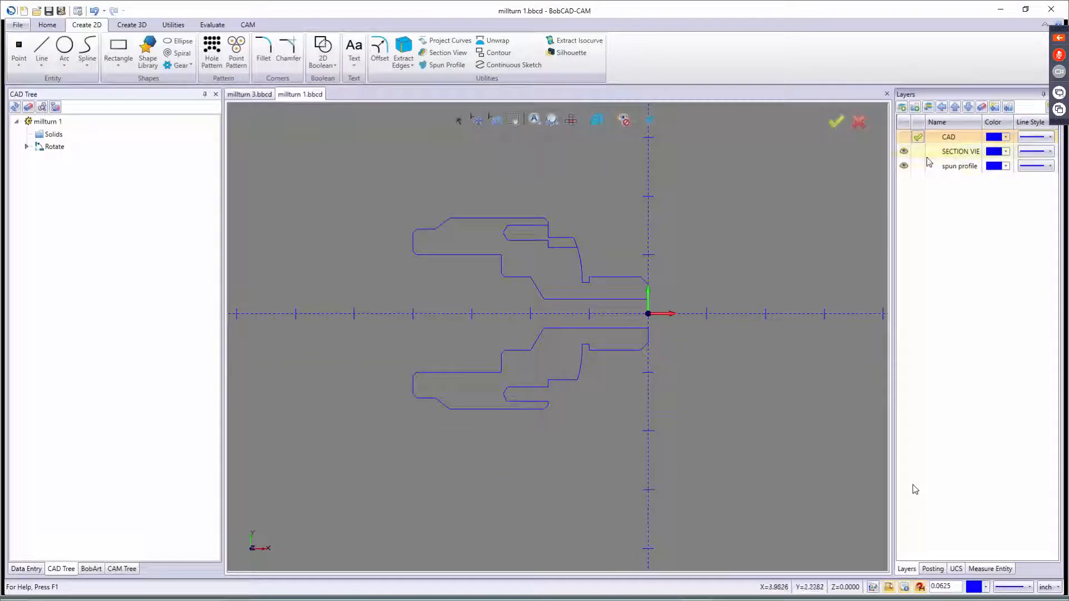
- Hide the spun profile layer, activate SECTION VIEW, show the CAD layer, and examine the section wireframe around the part's hex and face holes
left_click(903, 165)
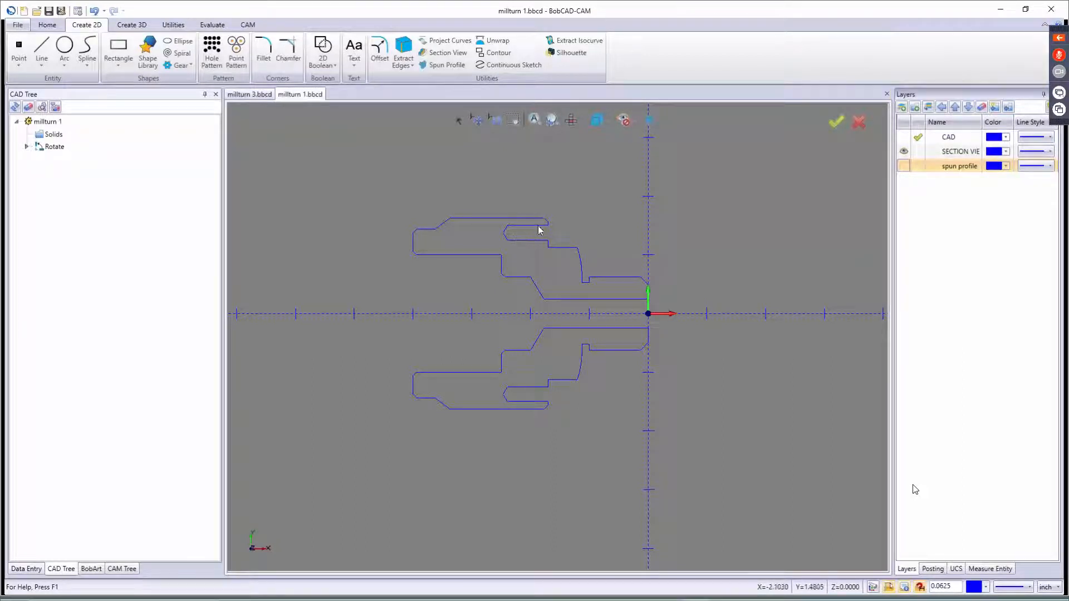
left_click(918, 152)
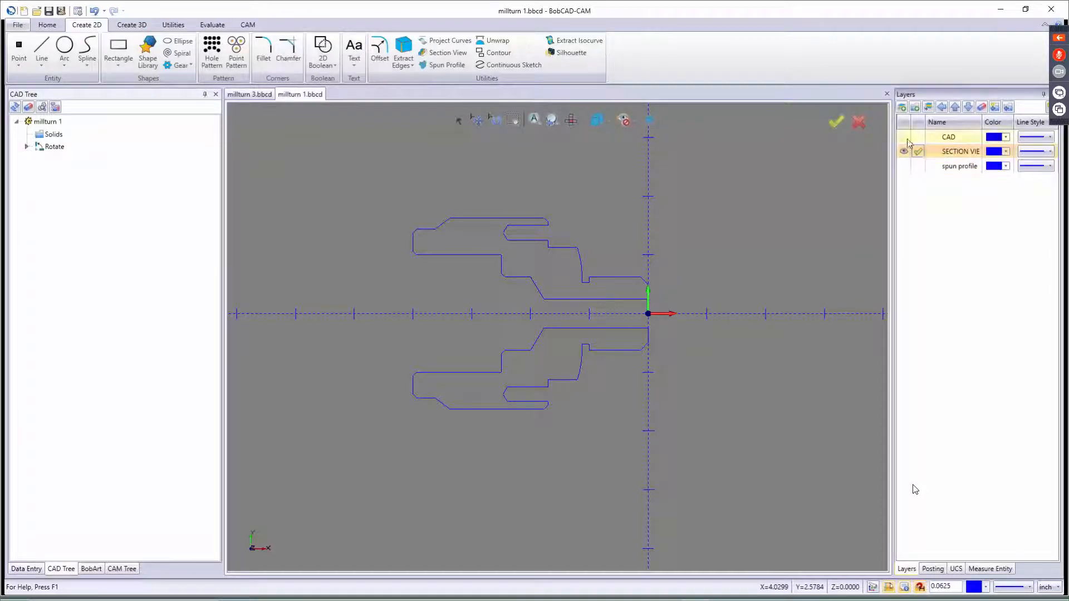
left_click(904, 137)
middle_click_drag(690, 236, 606, 271)
scroll(588, 271, "up", 2)
scroll(490, 230, "up", 3)
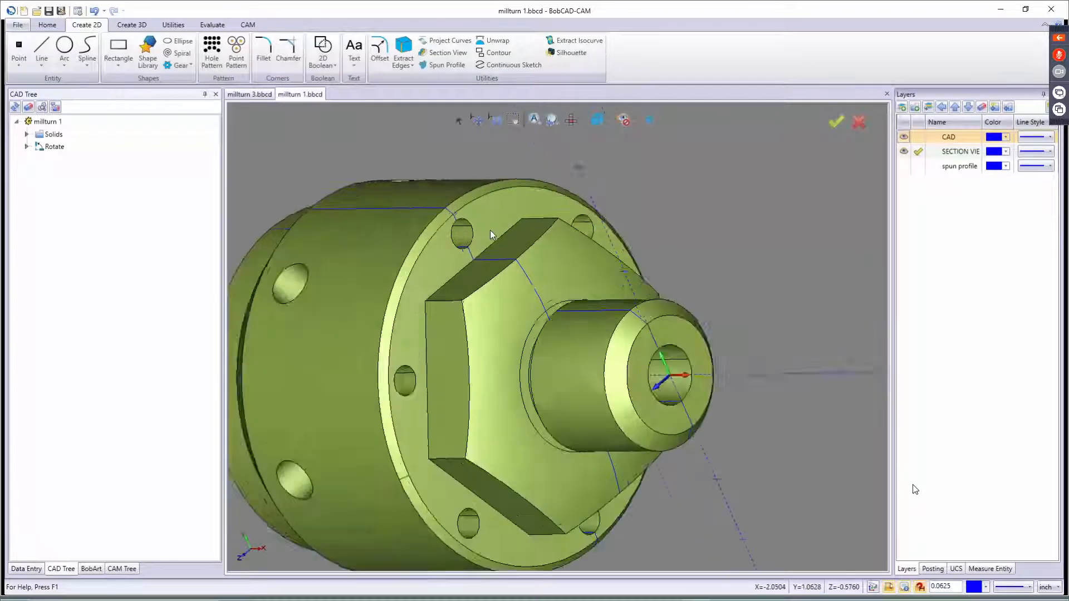
scroll(501, 245, "down", 1)
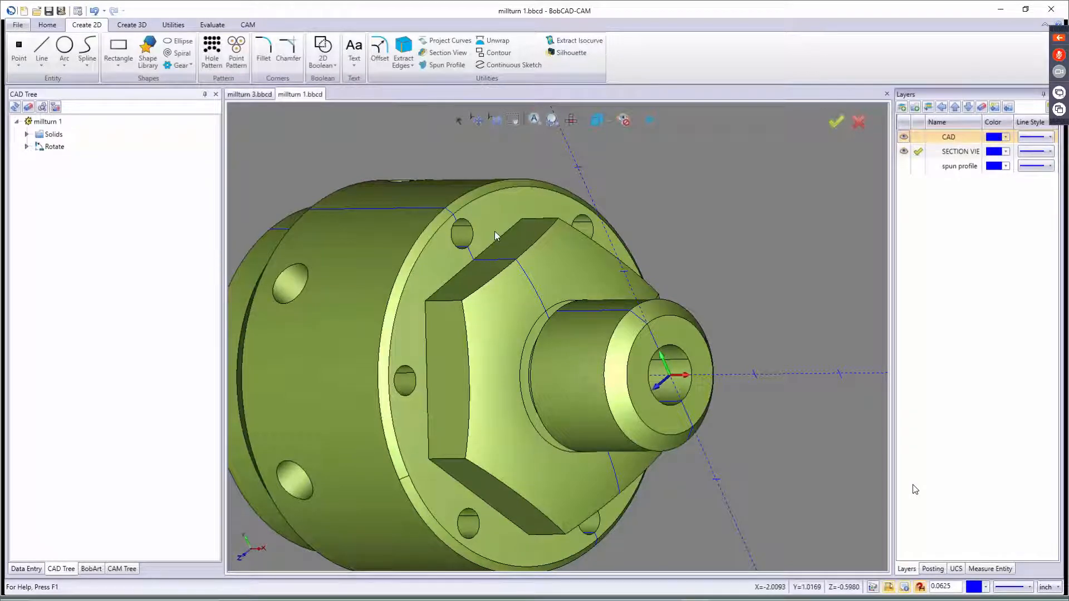
- Hide the CAD and SECTION VIEW layers and examine only the spun profile wireframe from the top view
left_click(903, 137)
left_click(904, 151)
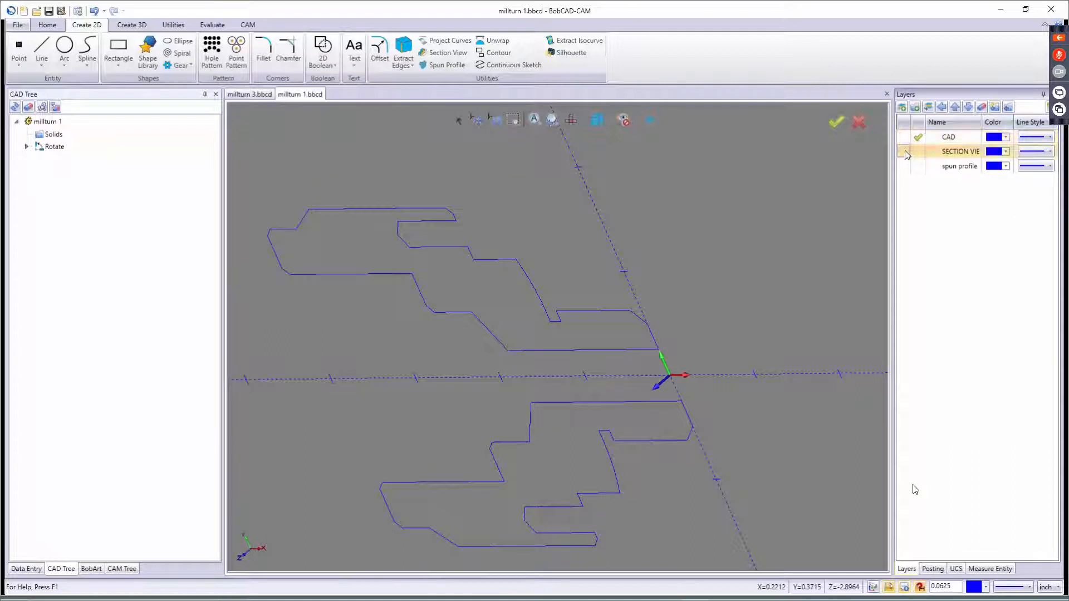
left_click(904, 166)
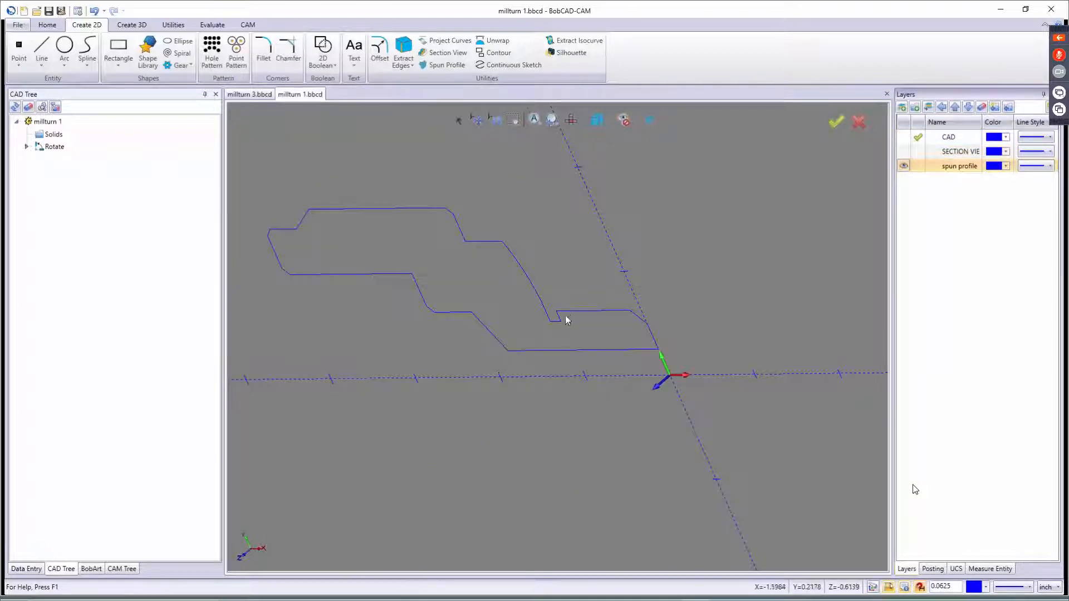
scroll(564, 310, "down", 2)
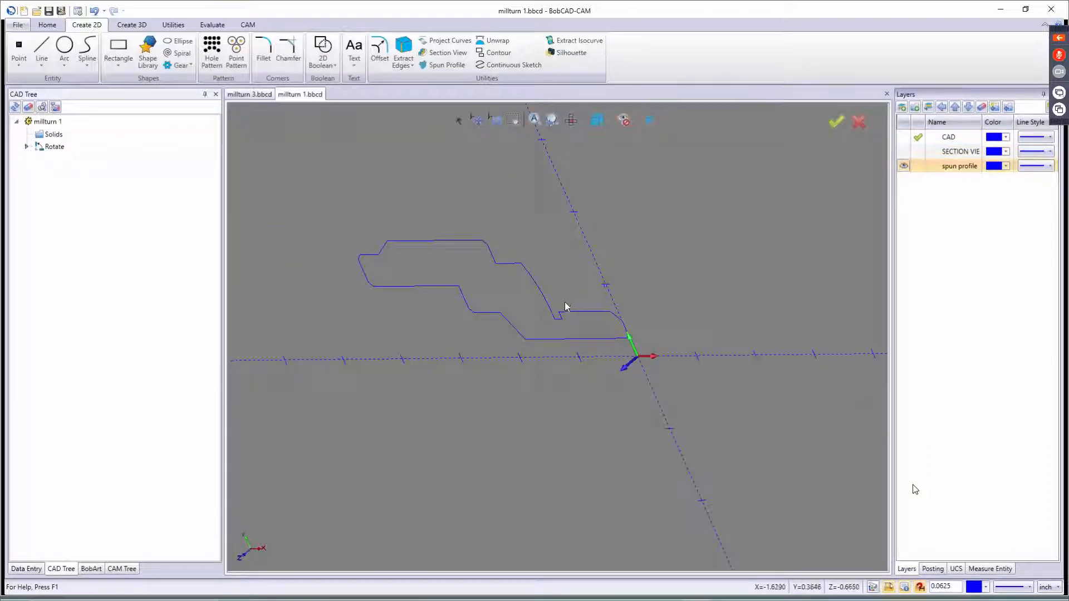
key("t")
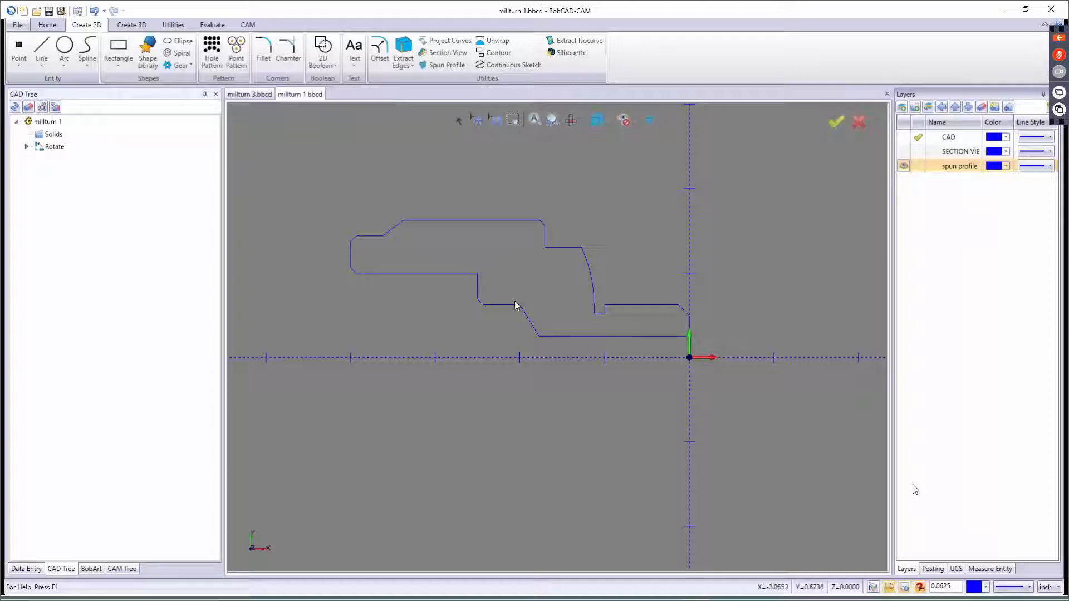
- Activate the spun profile layer, show the CAD layer, and inspect how the spun profile follows the solid's hex section
left_click(918, 166)
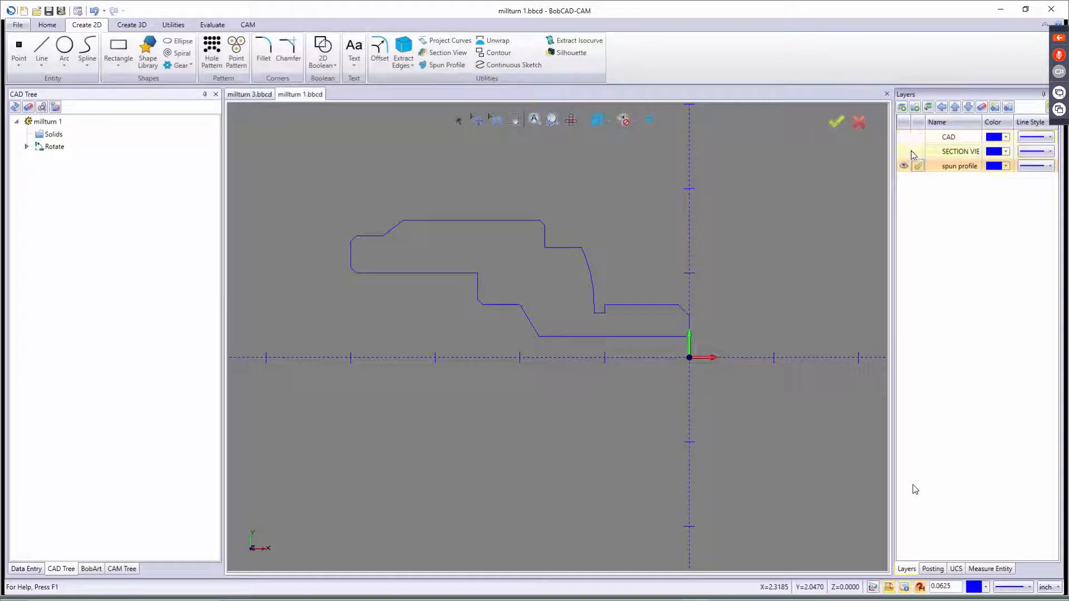
left_click(903, 137)
middle_click_drag(716, 268, 624, 289)
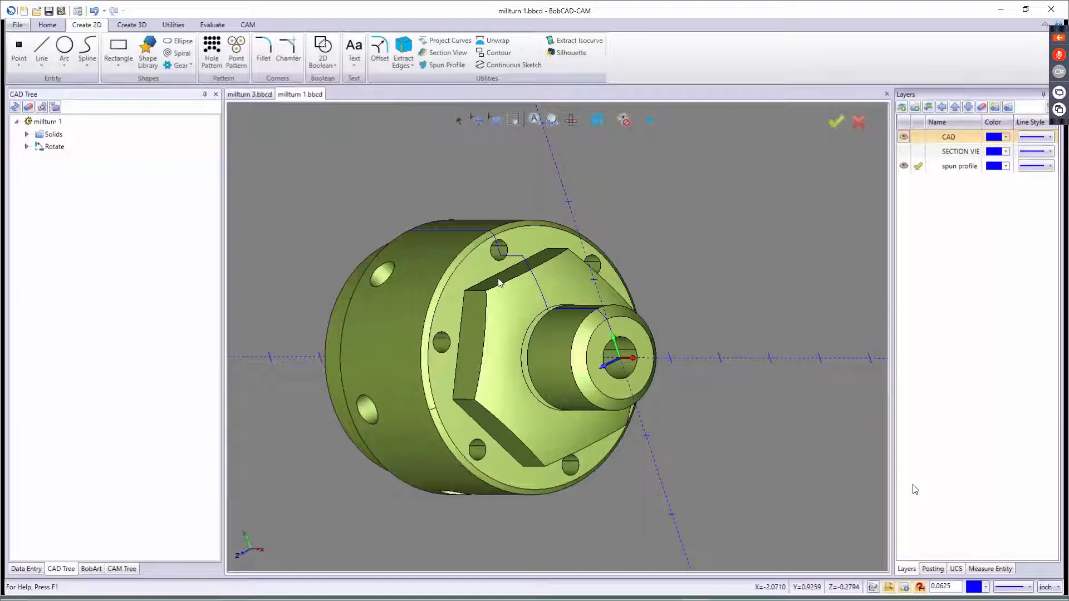
middle_click_drag(552, 263, 579, 261)
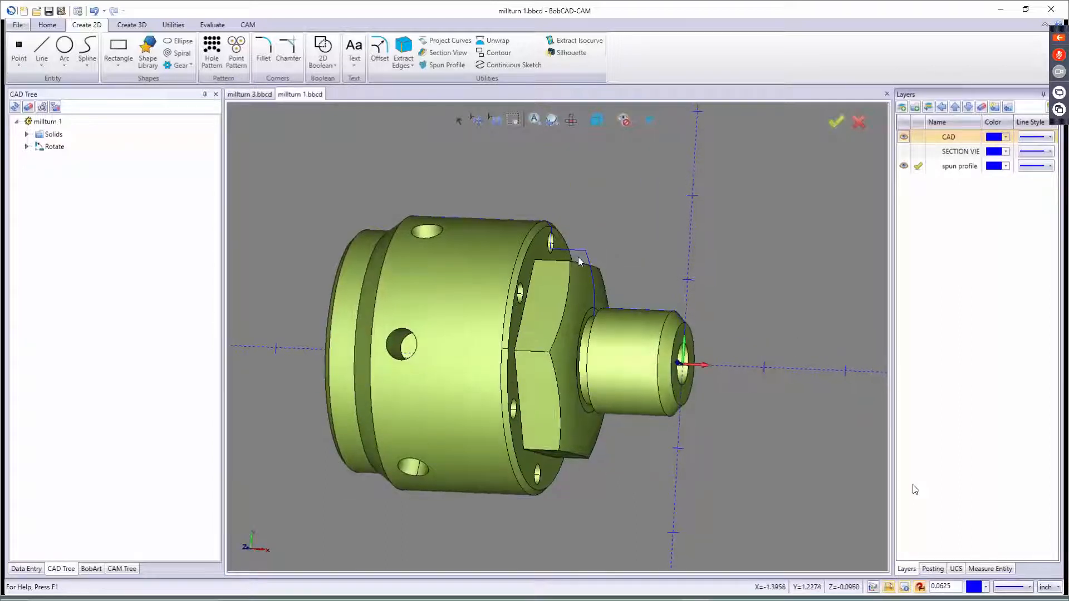
key("t")
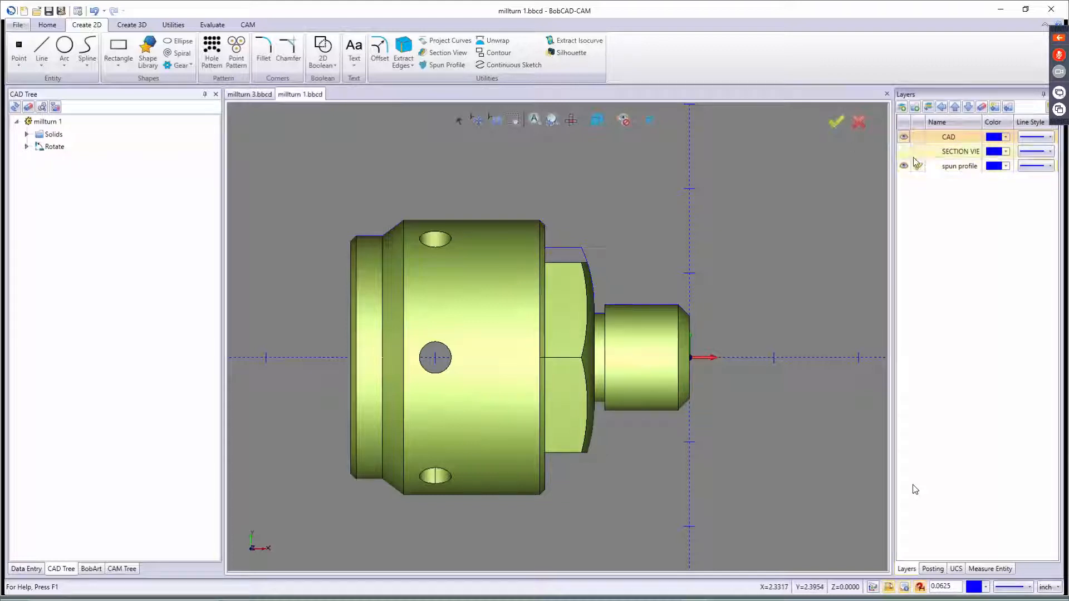
- Compare the spun profile with the section wireframe without the solid, then hide the SECTION VIEW layer and show the CAD layer again
left_click(904, 137)
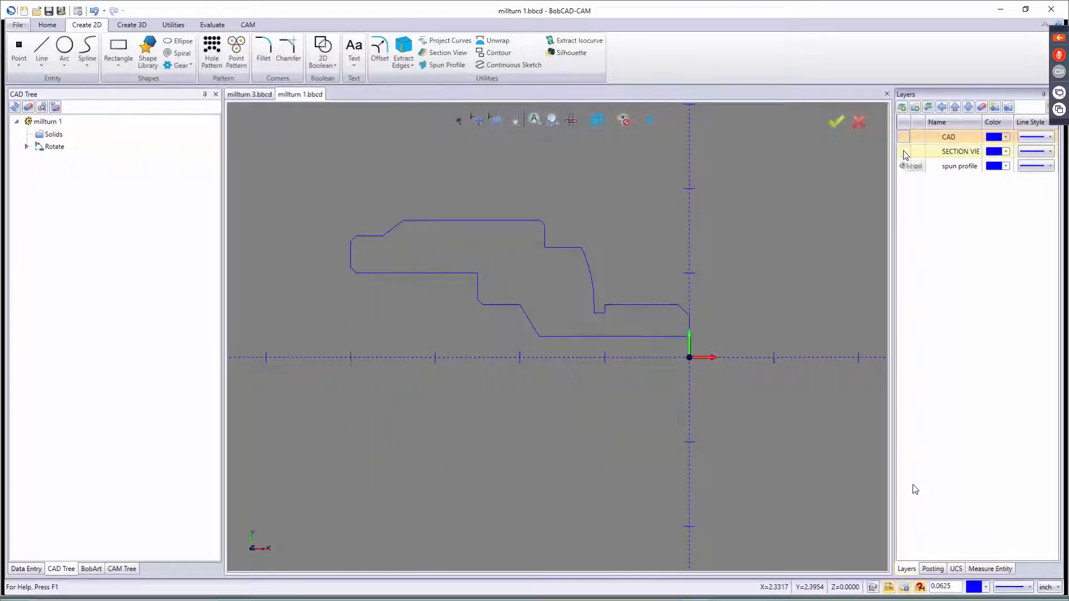
left_click(903, 151)
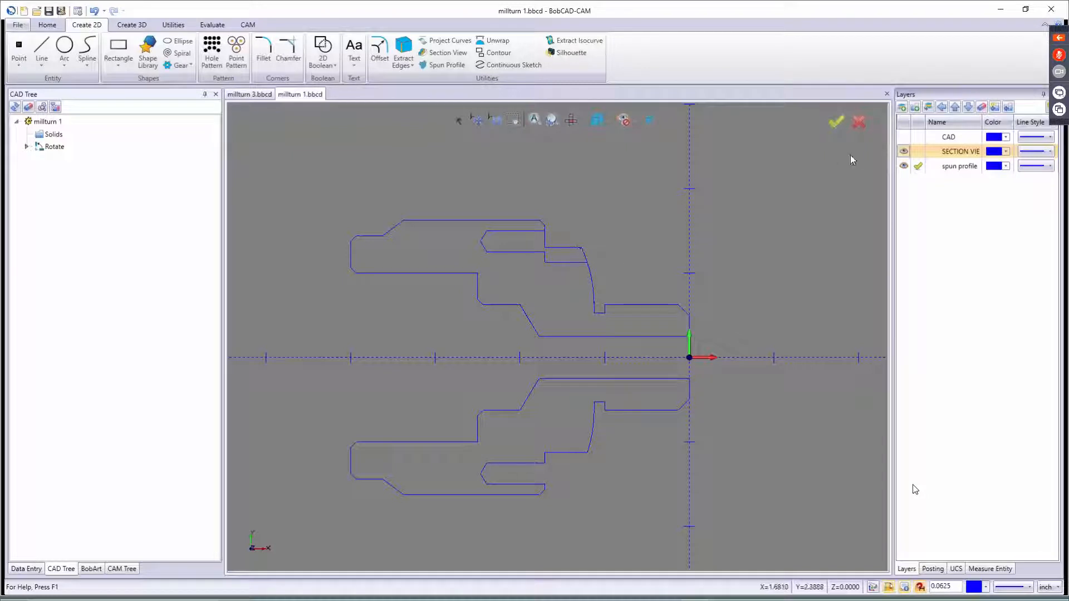
left_click(904, 152)
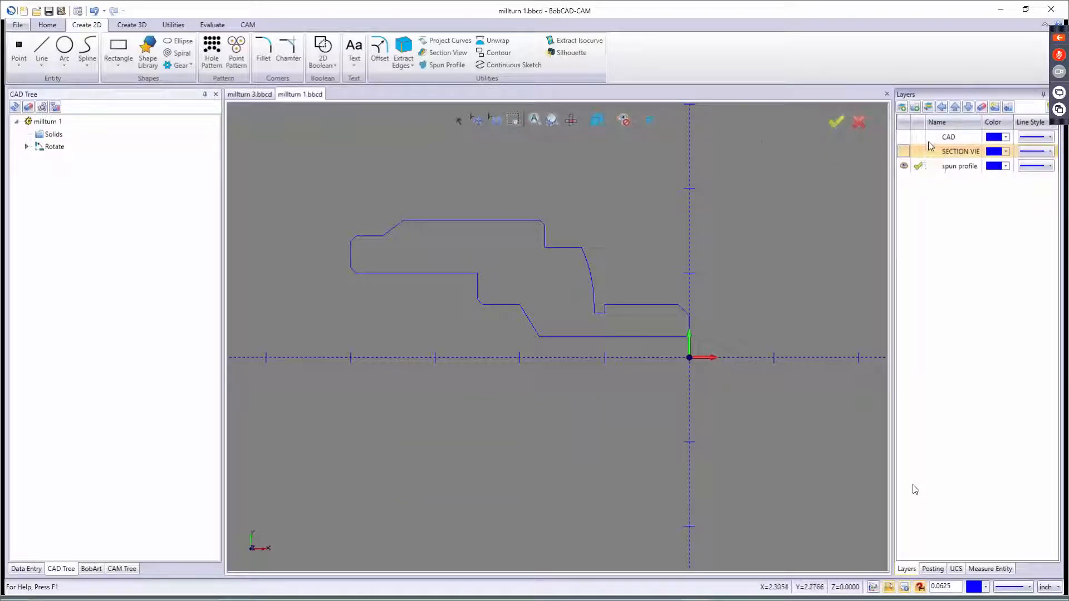
left_click(904, 137)
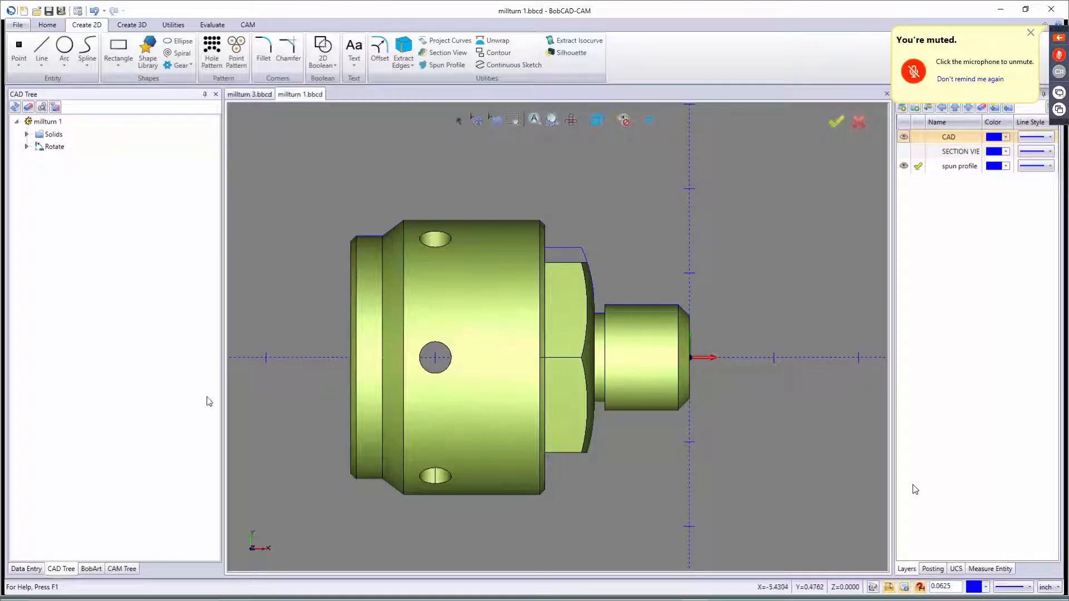
- Start a new Mill Turn job with the BC_1T_1S machine, making the CAD layer active and hiding the spun profile layer
left_click(247, 25)
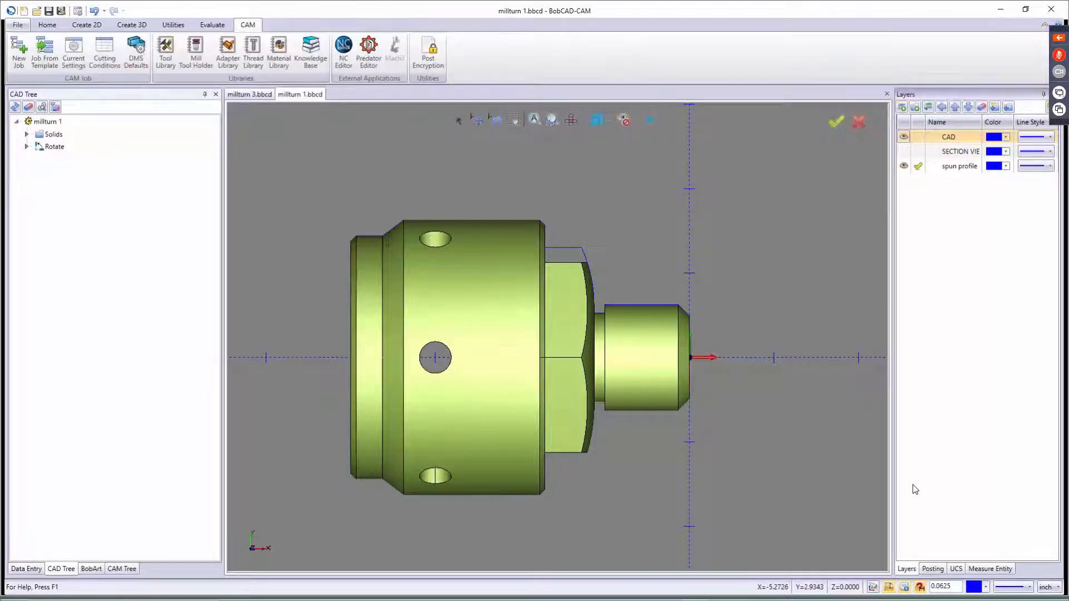
left_click(19, 51)
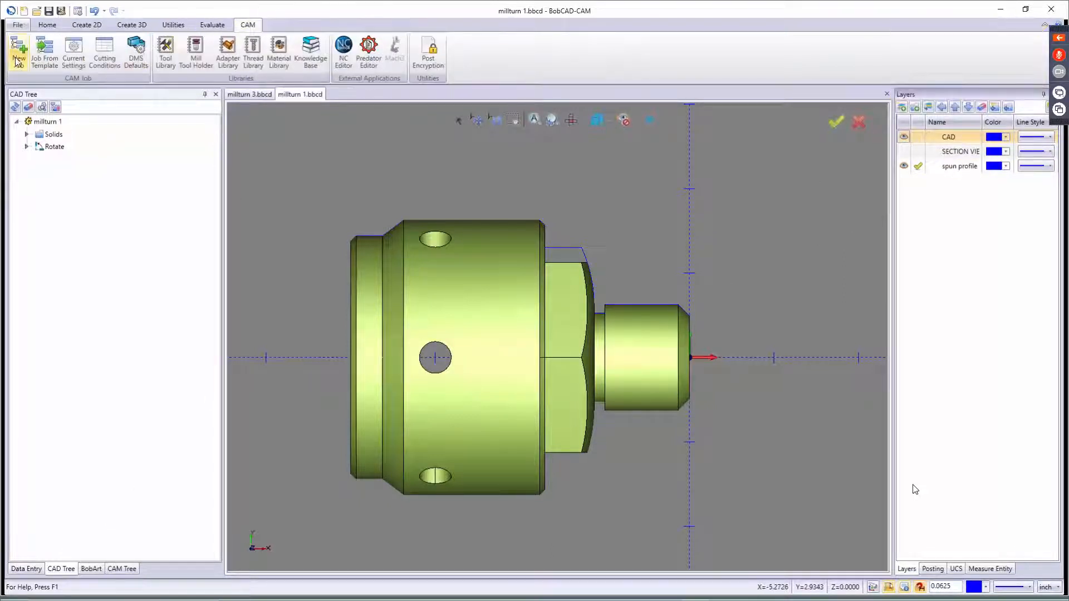
left_click(918, 137)
left_click(903, 166)
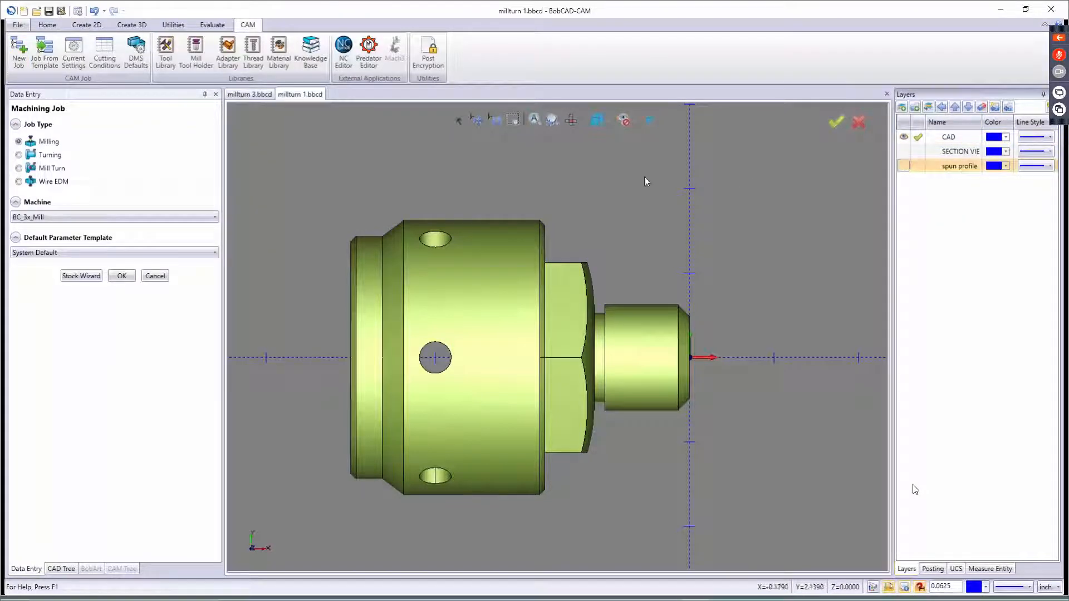
left_click(45, 168)
left_click(45, 217)
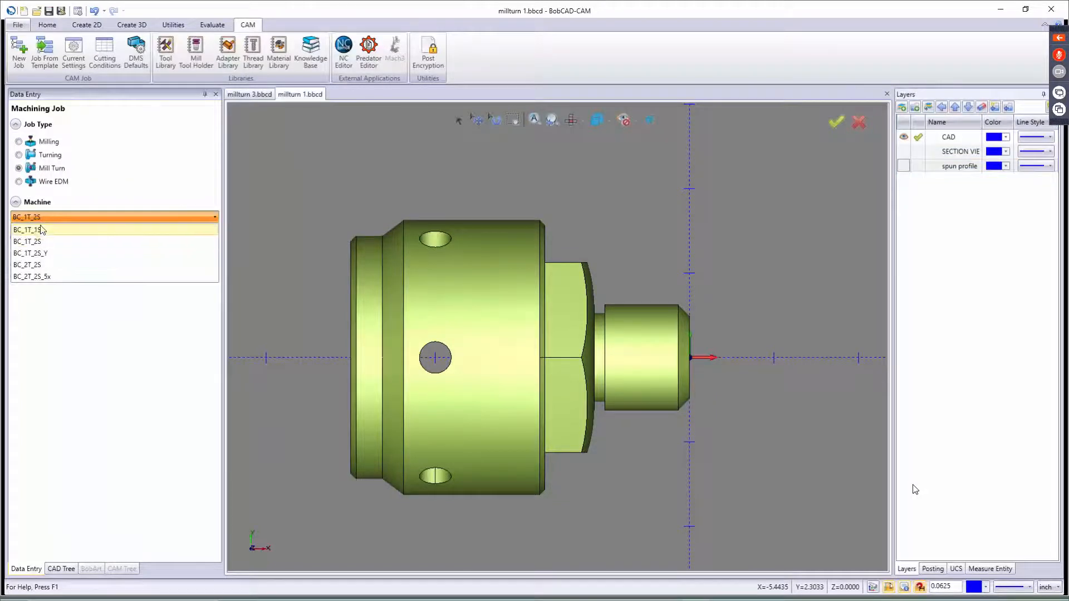
left_click(39, 231)
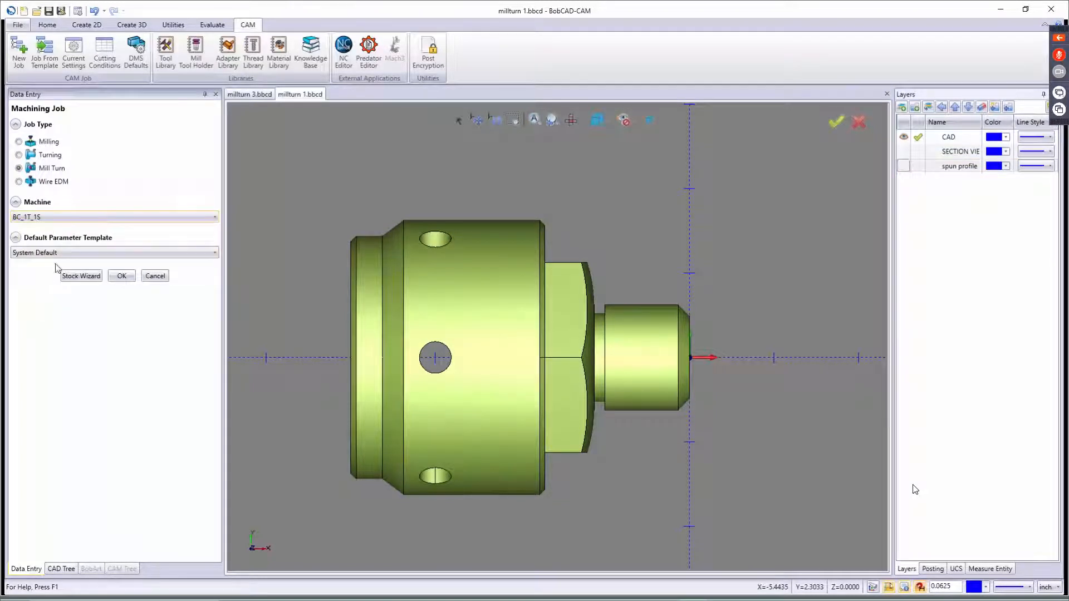
- Start the Stock Wizard and set the whole solid as the workpiece
left_click(80, 277)
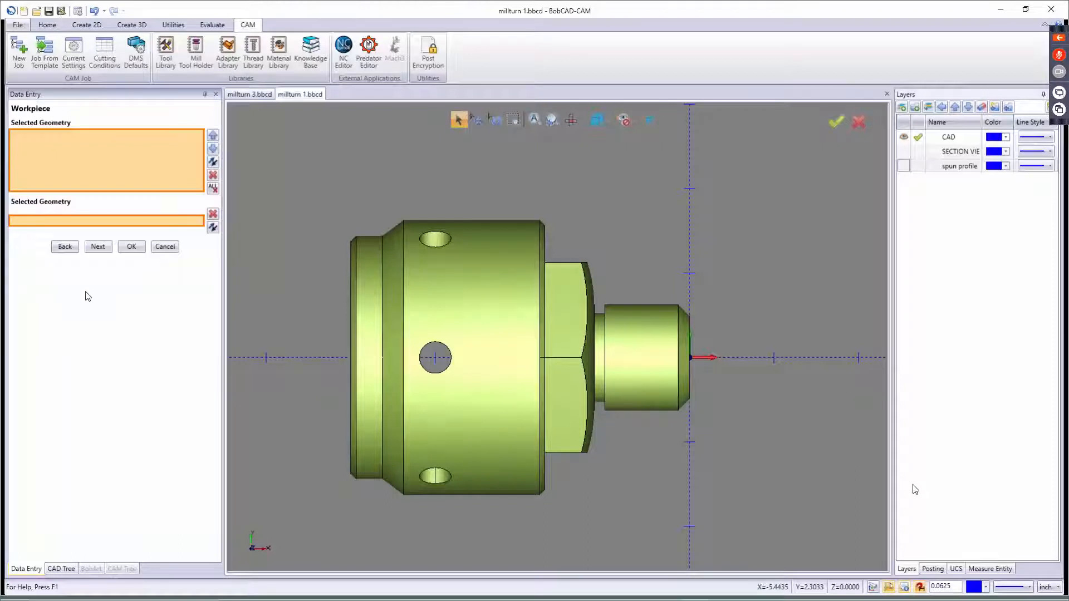
left_click(445, 307)
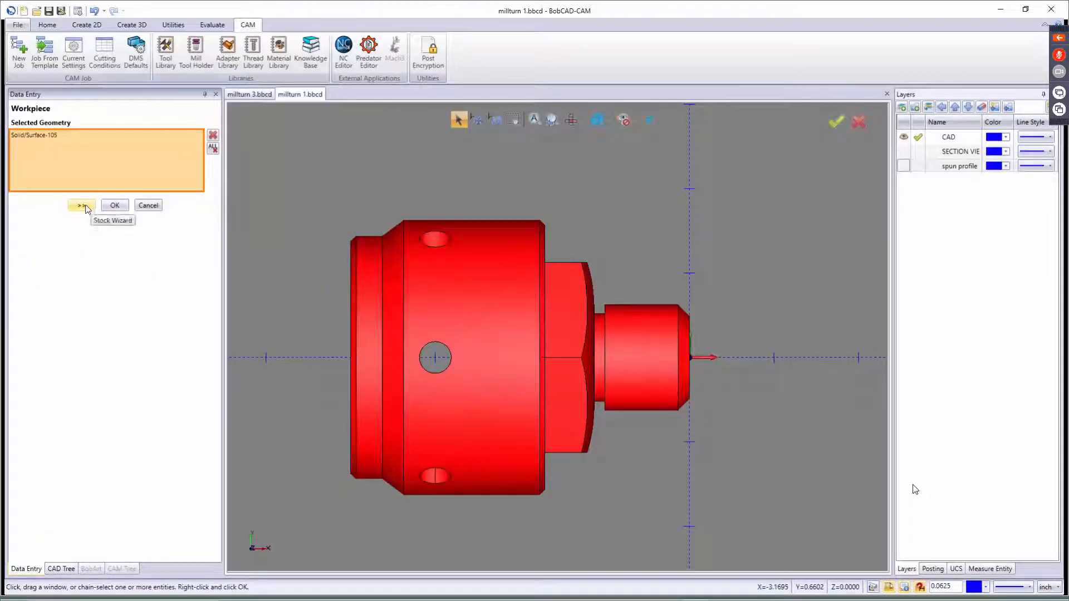
left_click(114, 206)
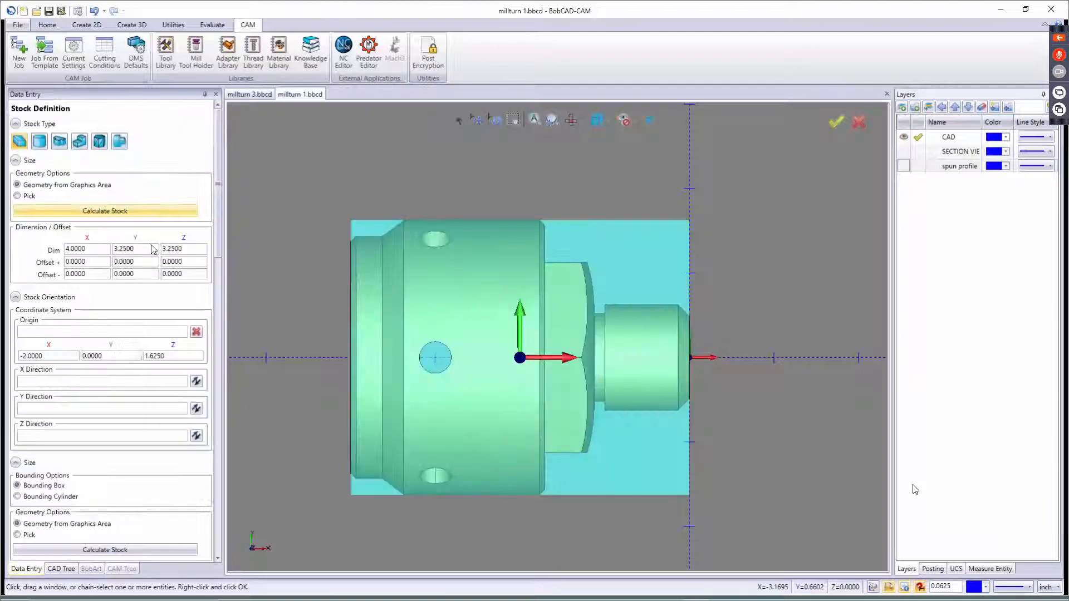
- Define cylindrical stock extruded along the X axis, calculated as a bounding cylinder from the graphics area geometry, and continue to the machine setup
left_click(39, 140)
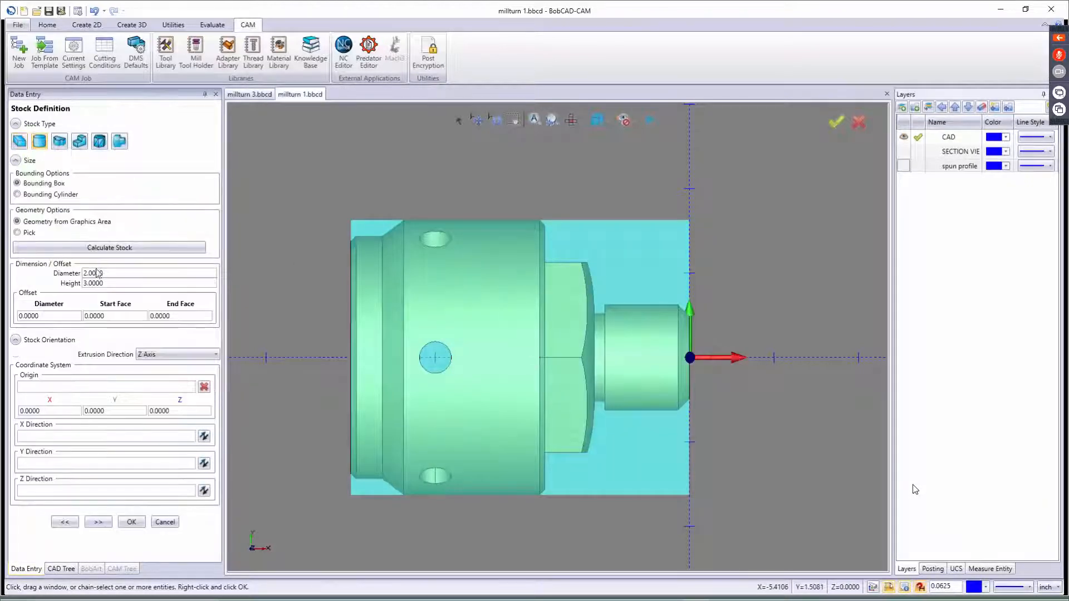
left_click(156, 354)
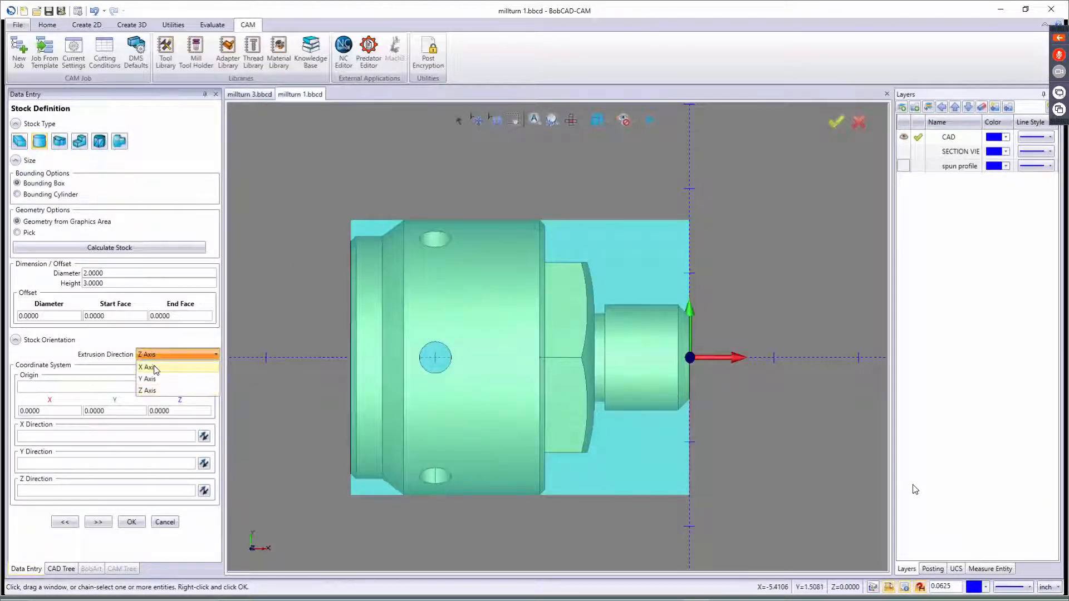
left_click(157, 368)
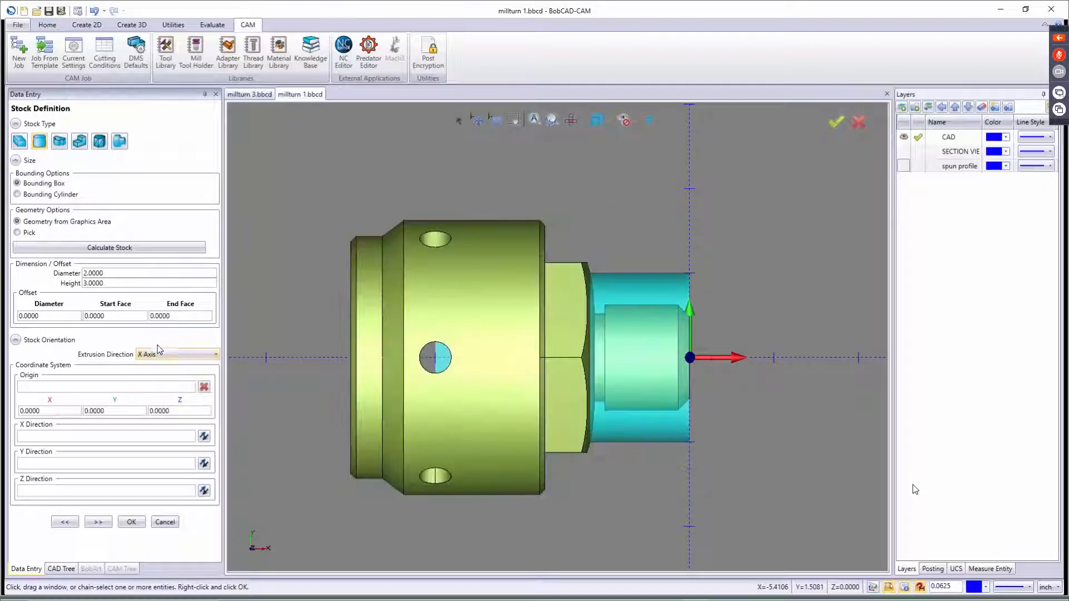
left_click(31, 195)
left_click(101, 248)
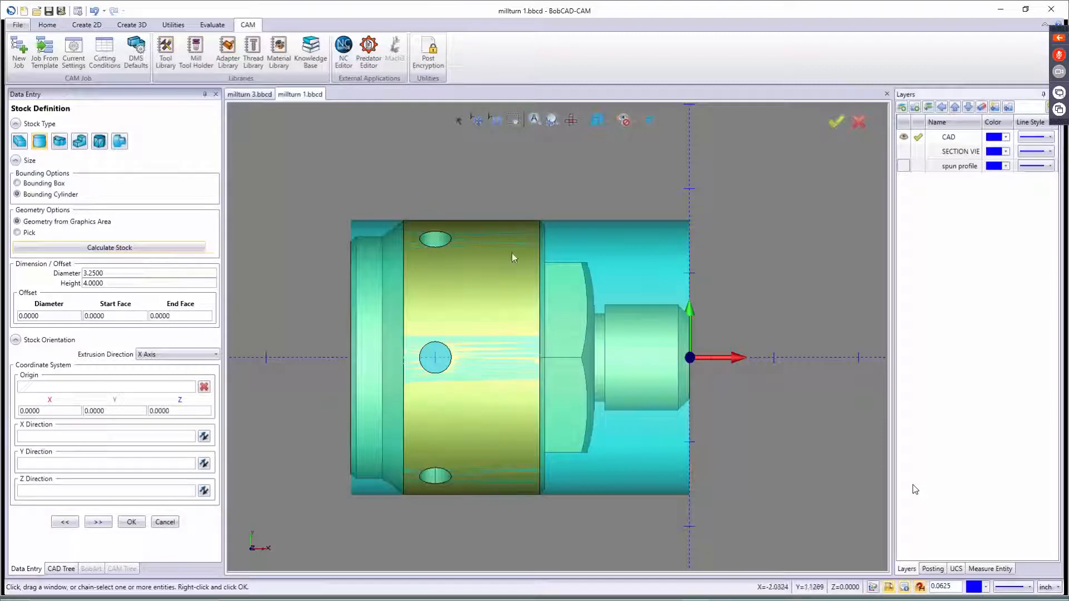
left_click(99, 519)
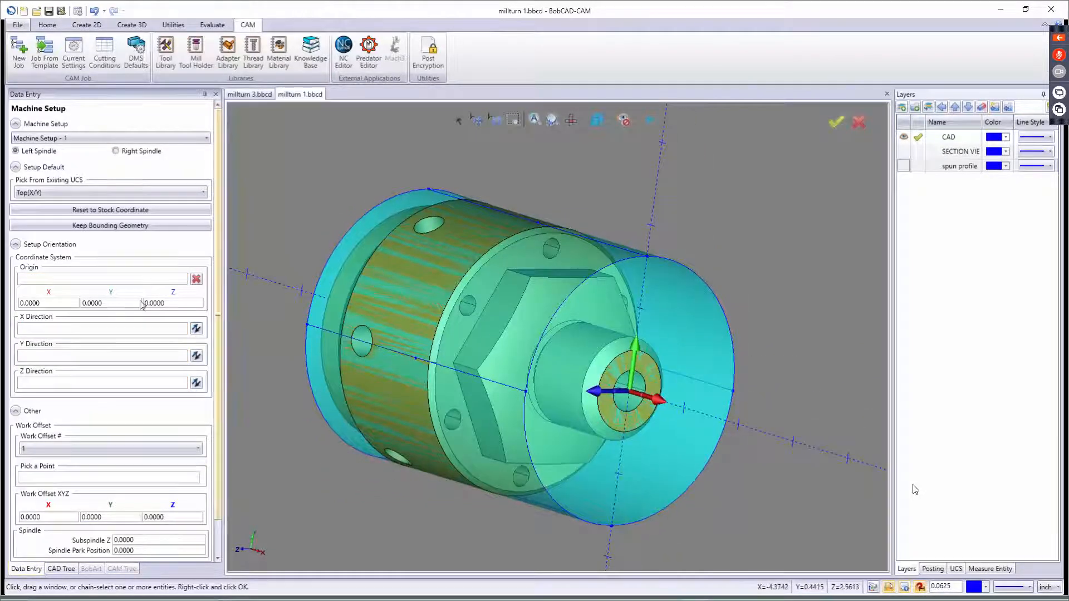
- Orient the machine setup with its X direction toward the stock end circle's upper point and Y direction toward that circle's side point
left_click(88, 330)
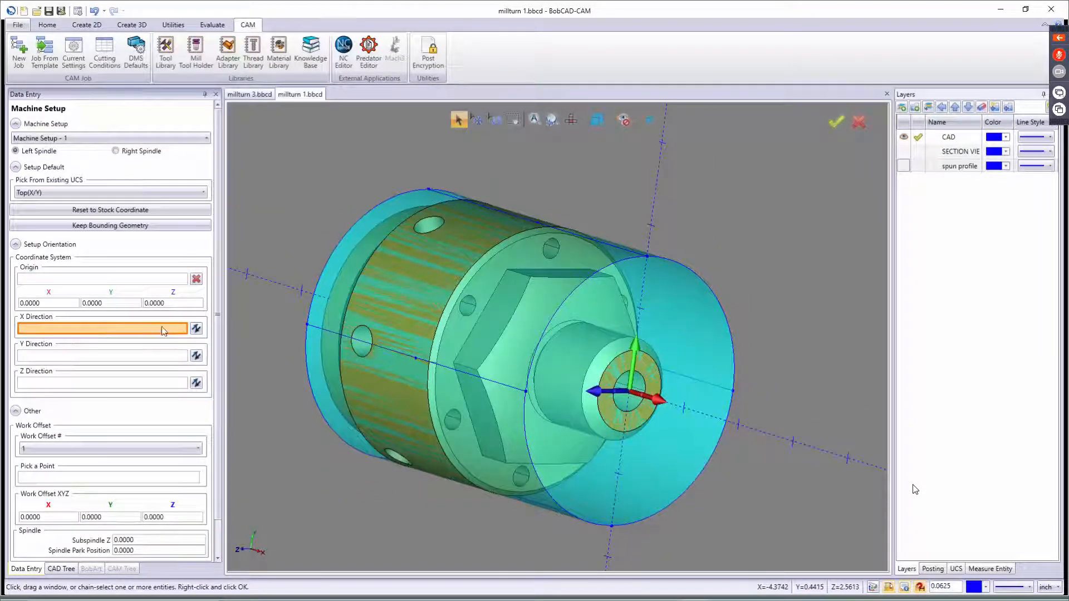
left_click(648, 258)
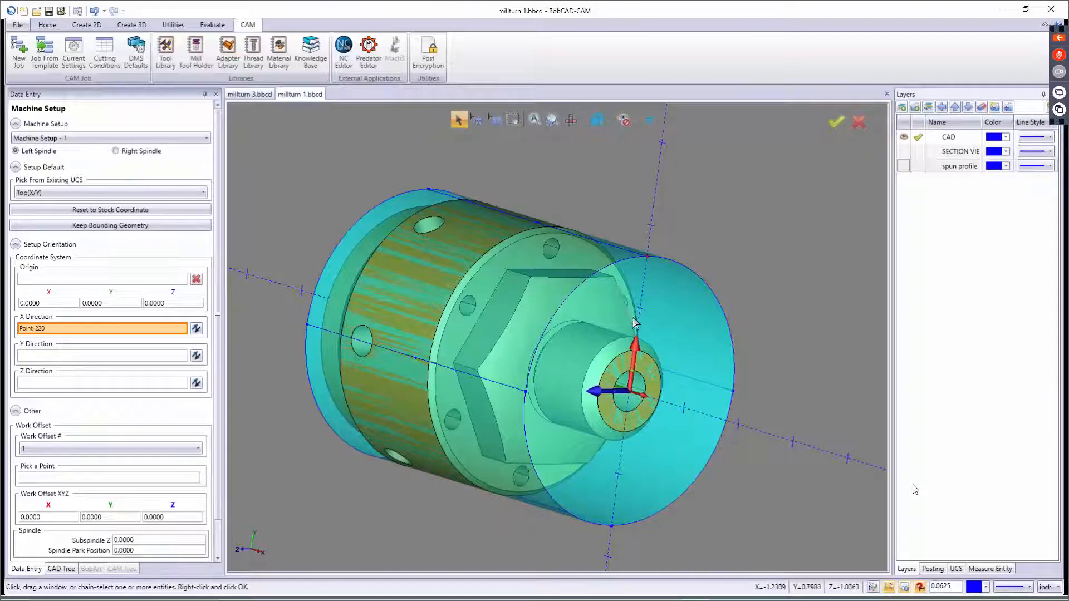
left_click(138, 361)
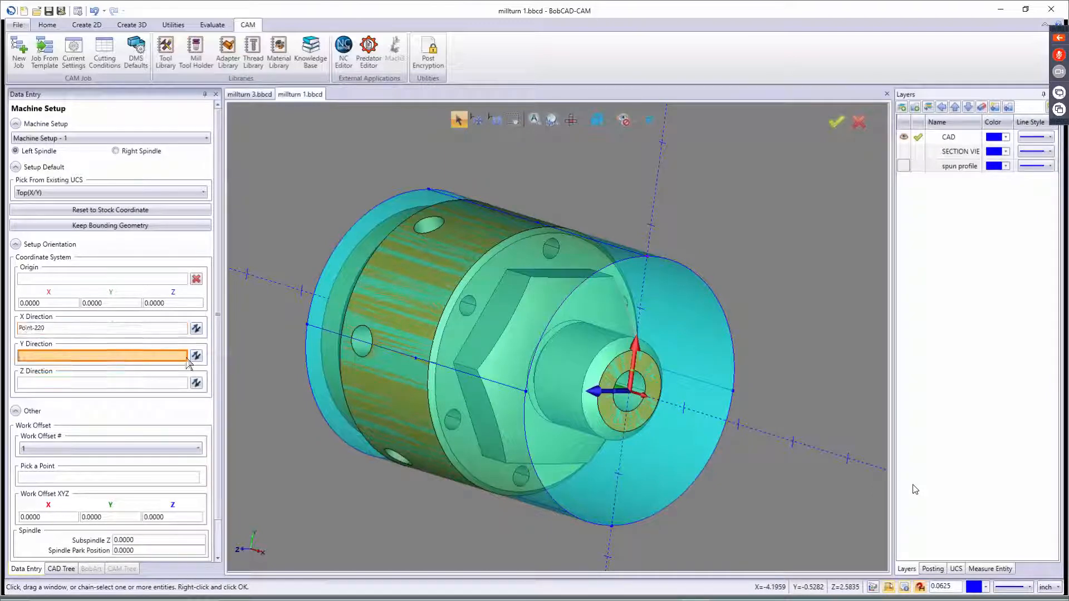
left_click(526, 393)
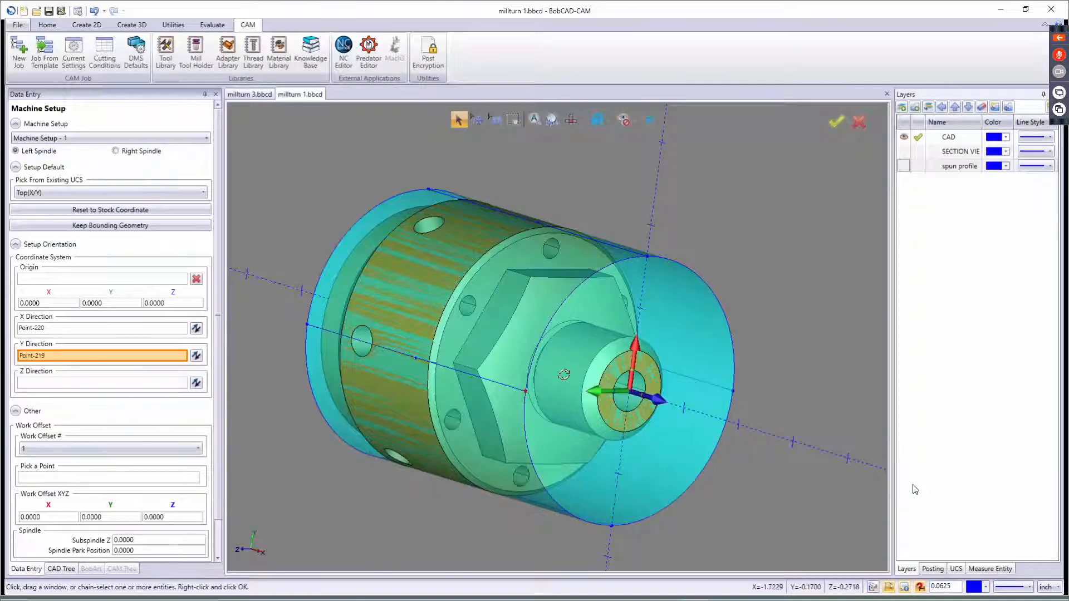
middle_click_drag(563, 376, 554, 339)
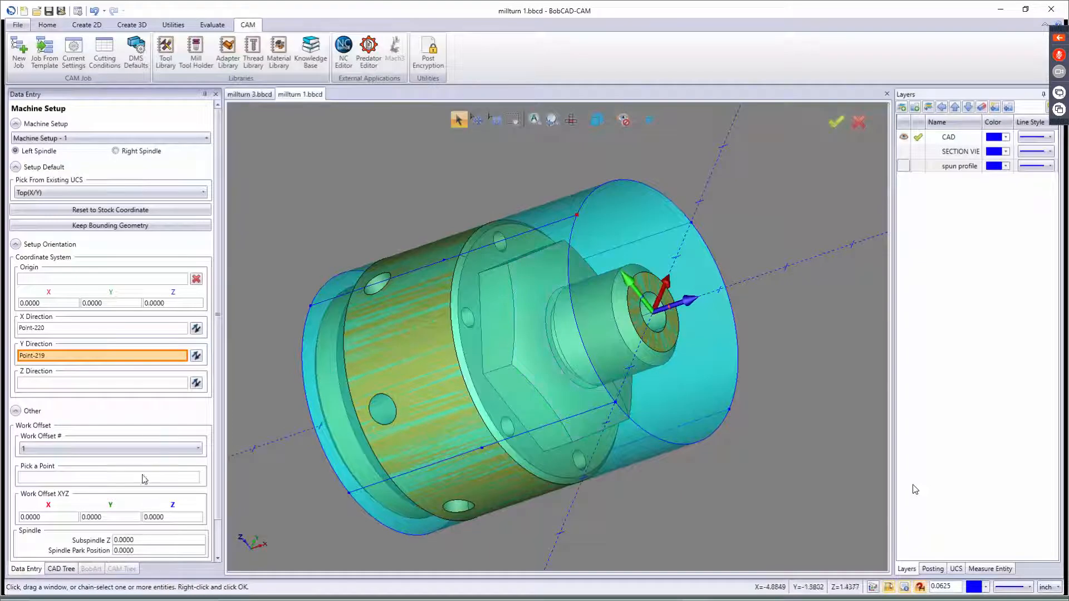
- Set the work offset Z to 12 and complete the machine setup
scroll(128, 473, "down", 1)
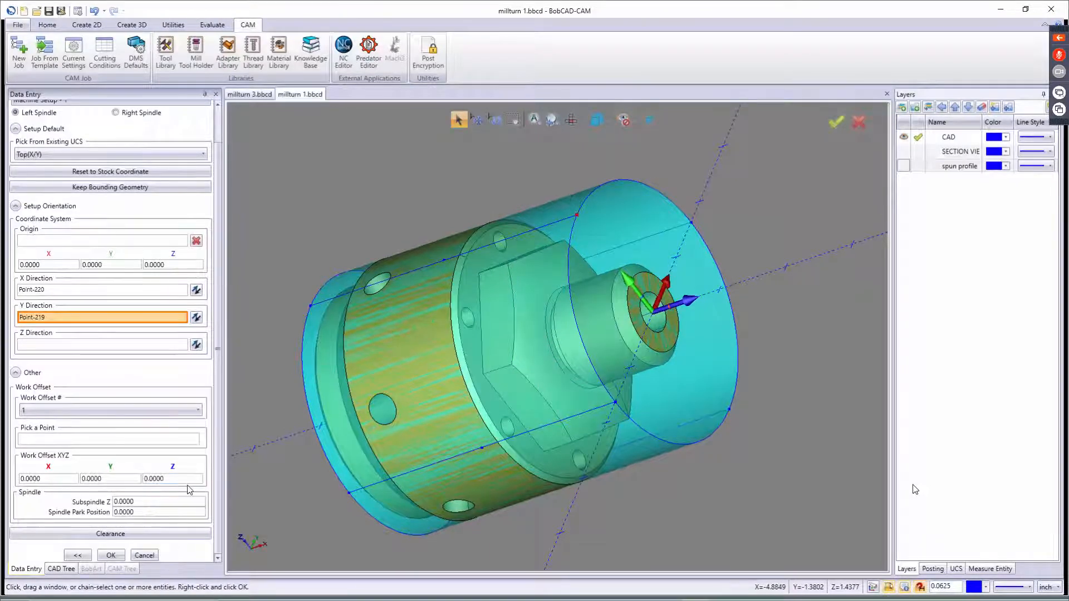
left_click_drag(183, 476, 132, 485)
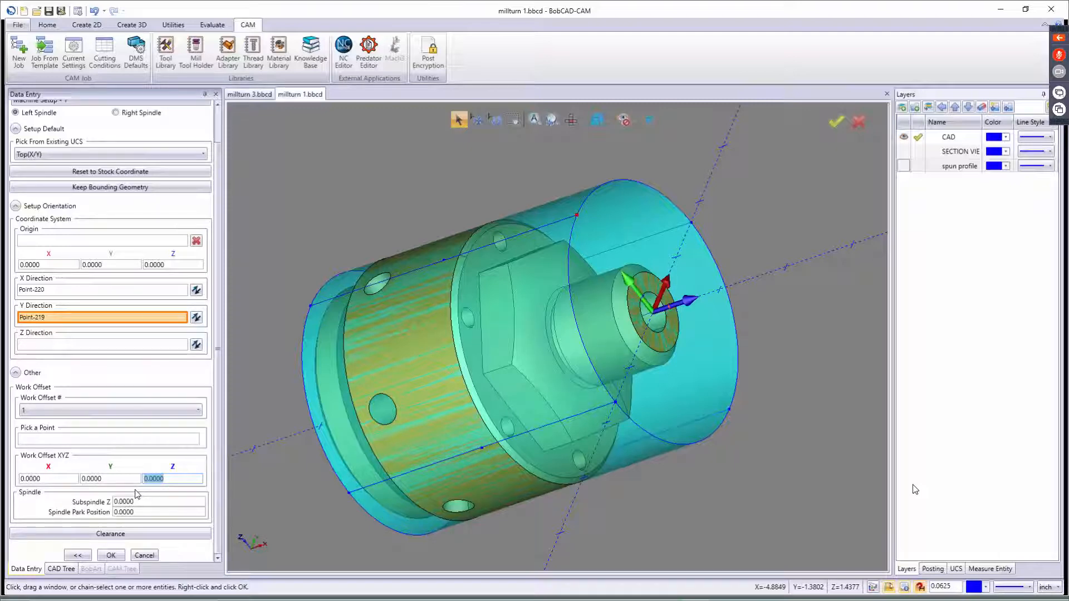
type("12")
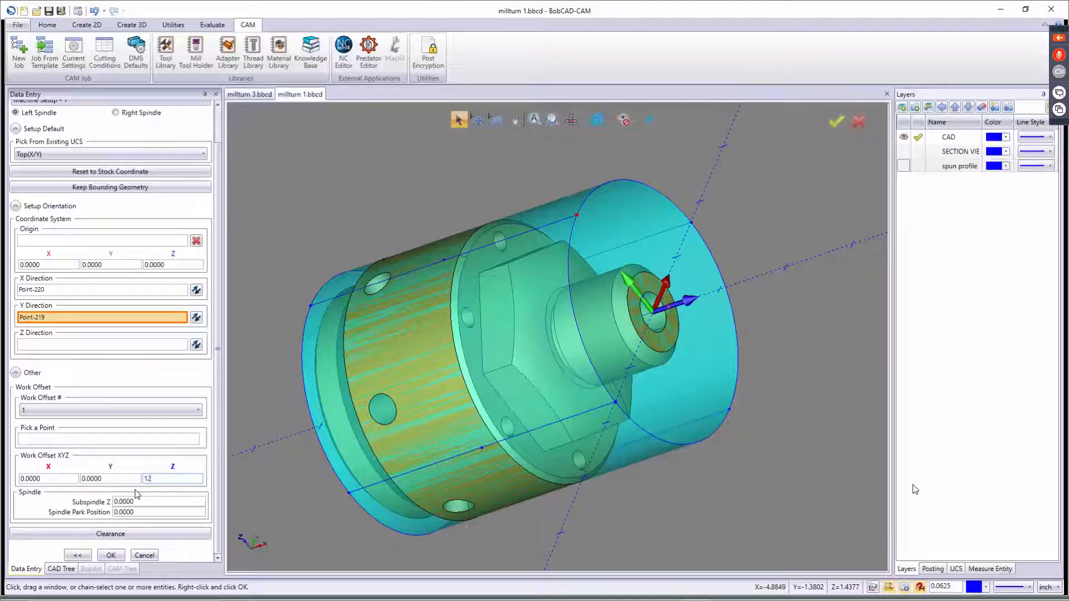
key("Tab")
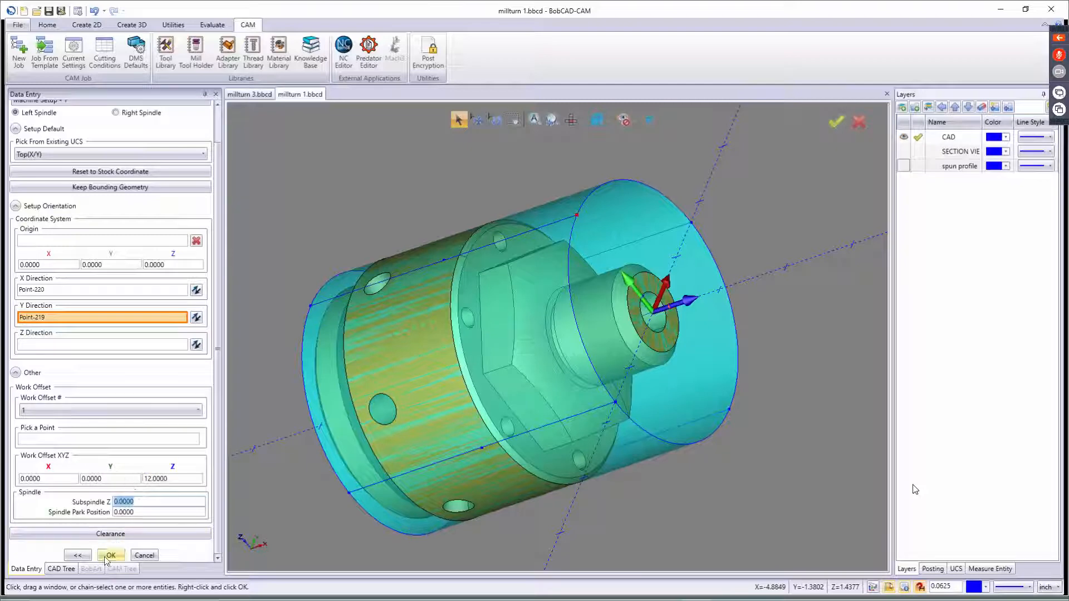
left_click(111, 555)
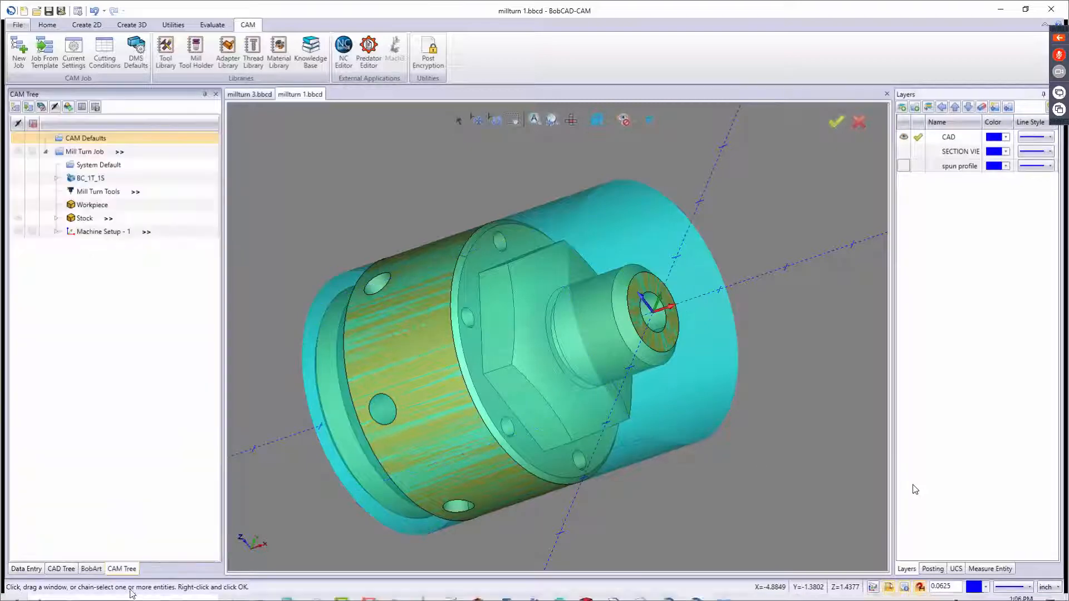
- Blank the stock and show only the spun profile layer in top view, making SECTION VIEW the active layer and hiding CAD
right_click(74, 225)
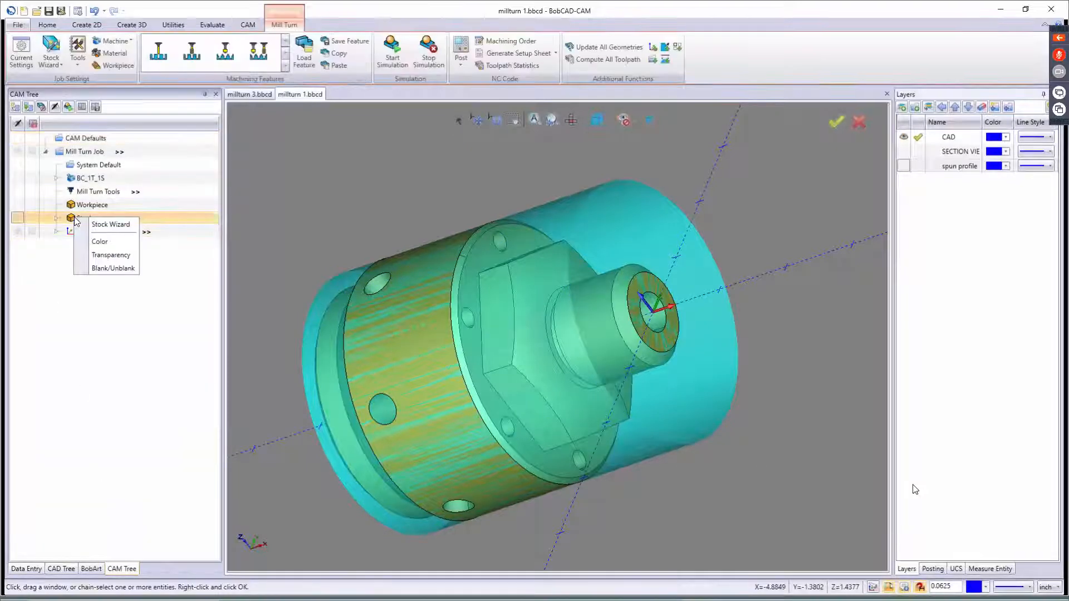
left_click(108, 271)
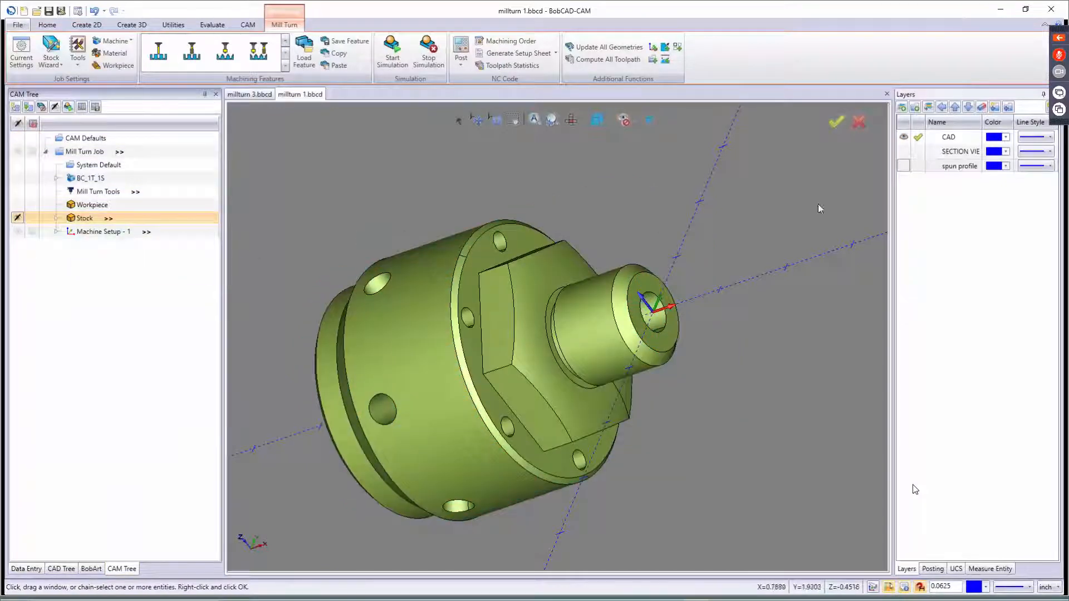
left_click(903, 165)
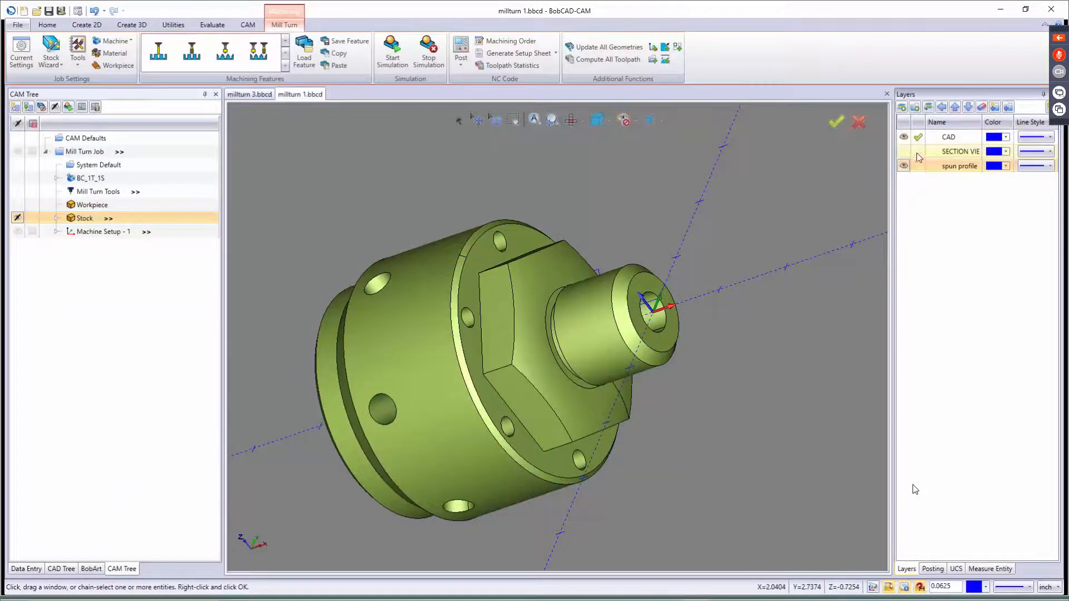
left_click(917, 151)
left_click(903, 137)
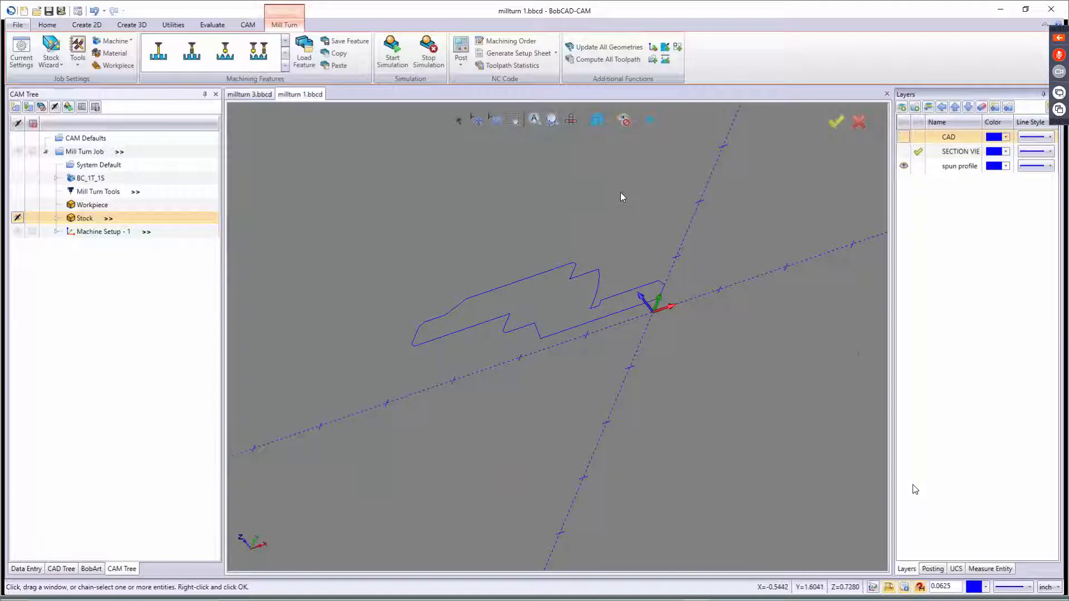
key("t")
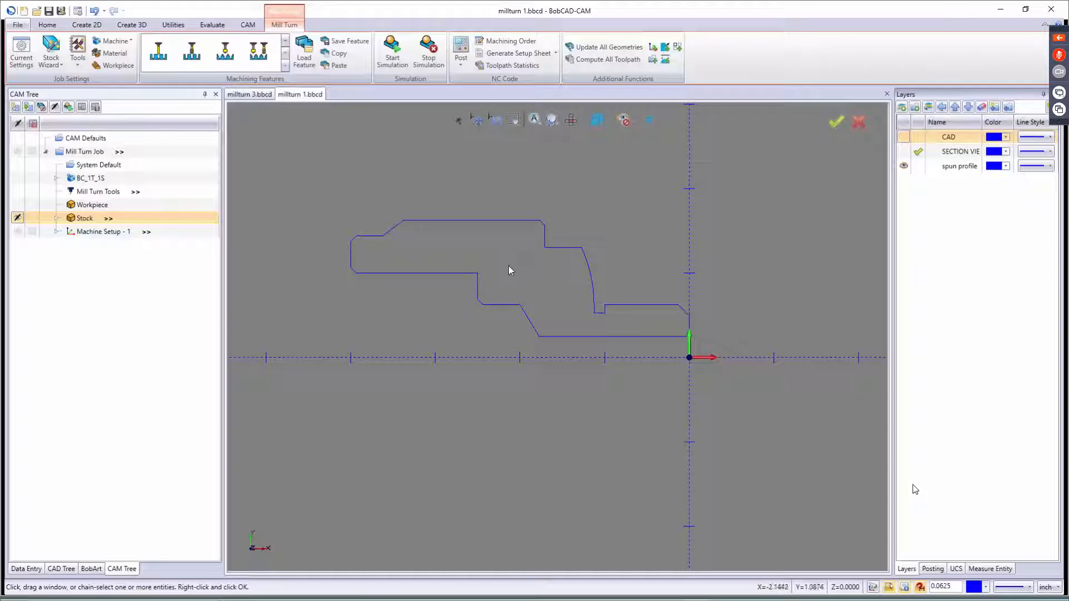
- Add a Lathe Turning feature to Machine Setup - 1, using the outer profile chain from the front chamfer to the largest-diameter line
right_click(82, 232)
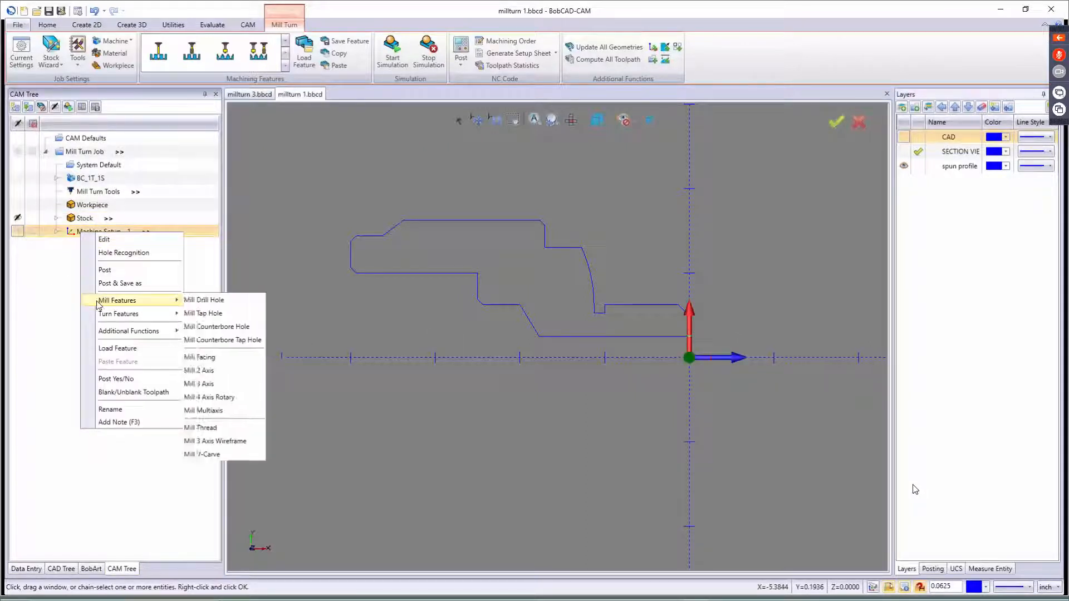
mouse_move(101, 315)
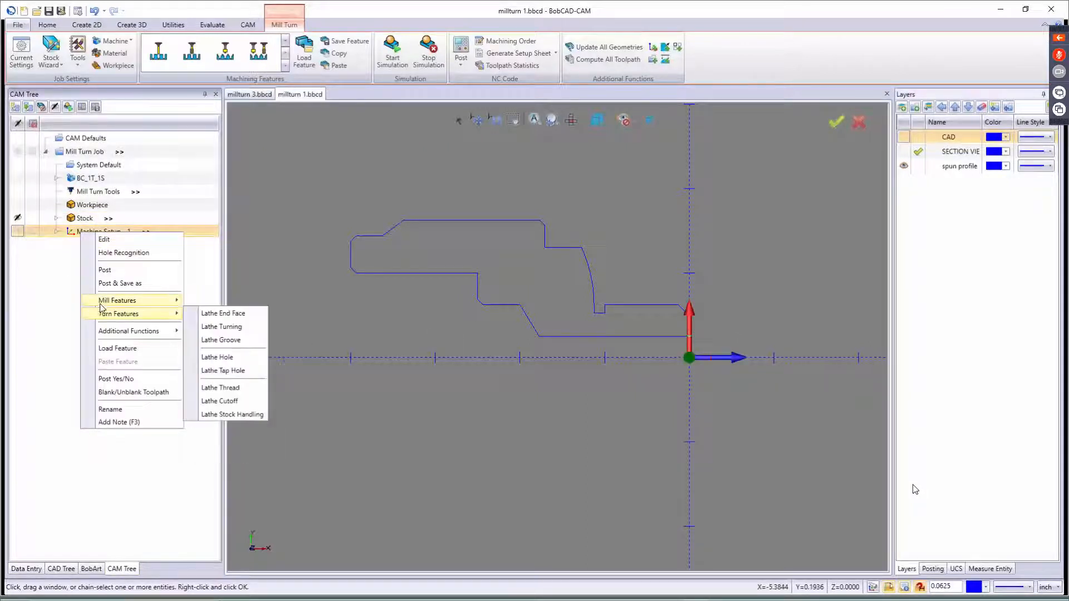
left_click(245, 327)
left_click(492, 194)
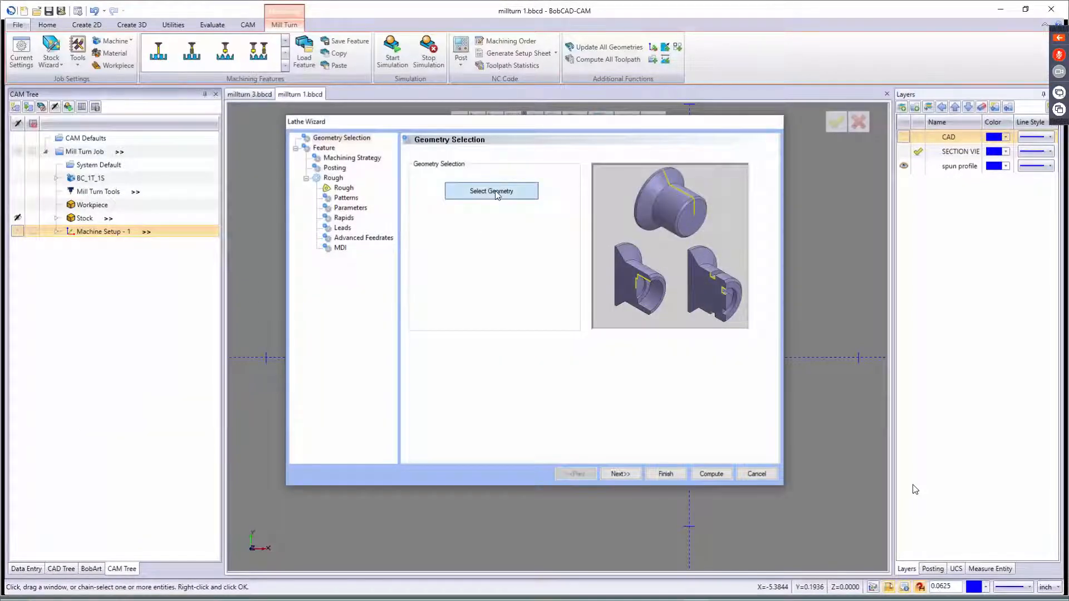
scroll(683, 318, "up", 4)
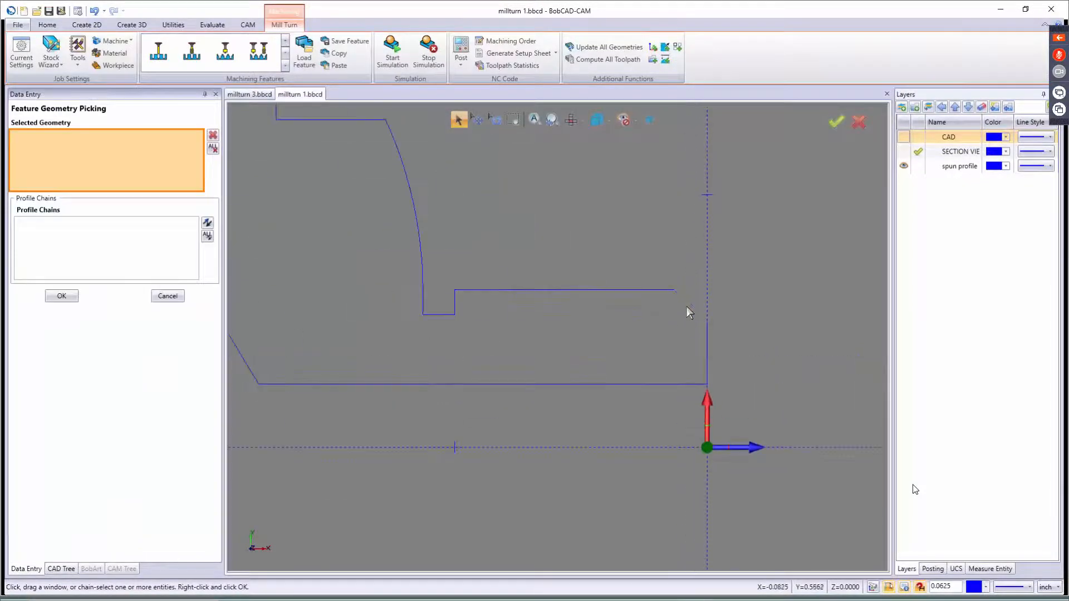
left_click(669, 280)
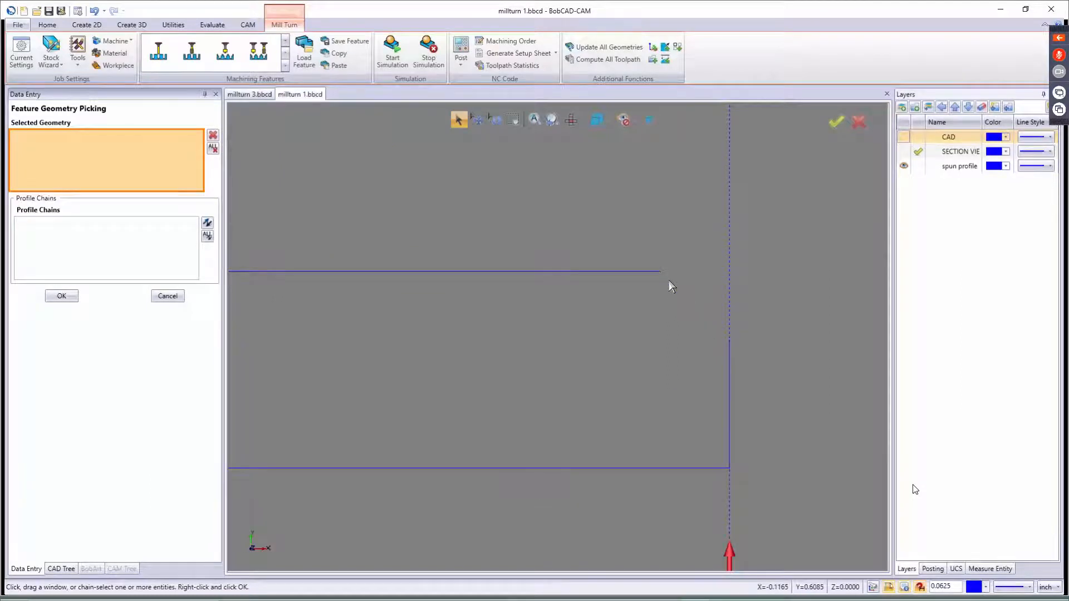
scroll(663, 334, "down", 3)
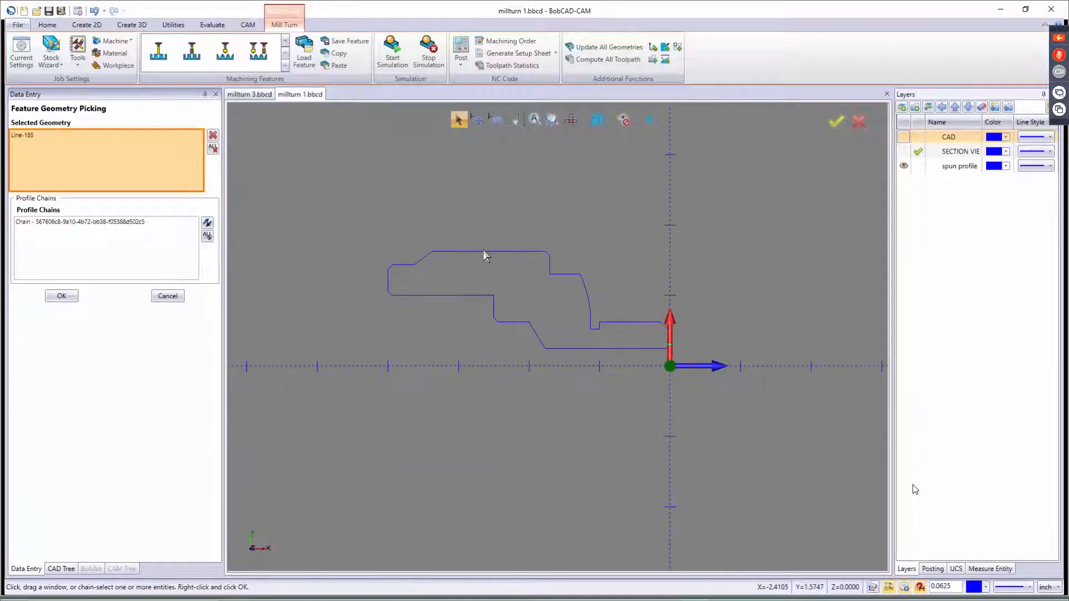
left_click(437, 254)
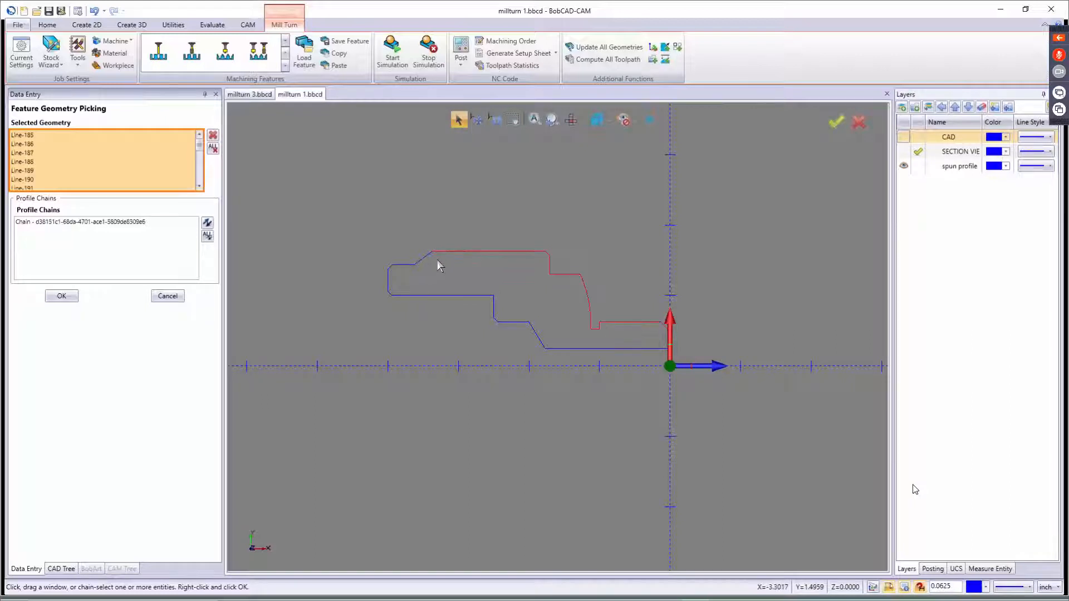
left_click(62, 298)
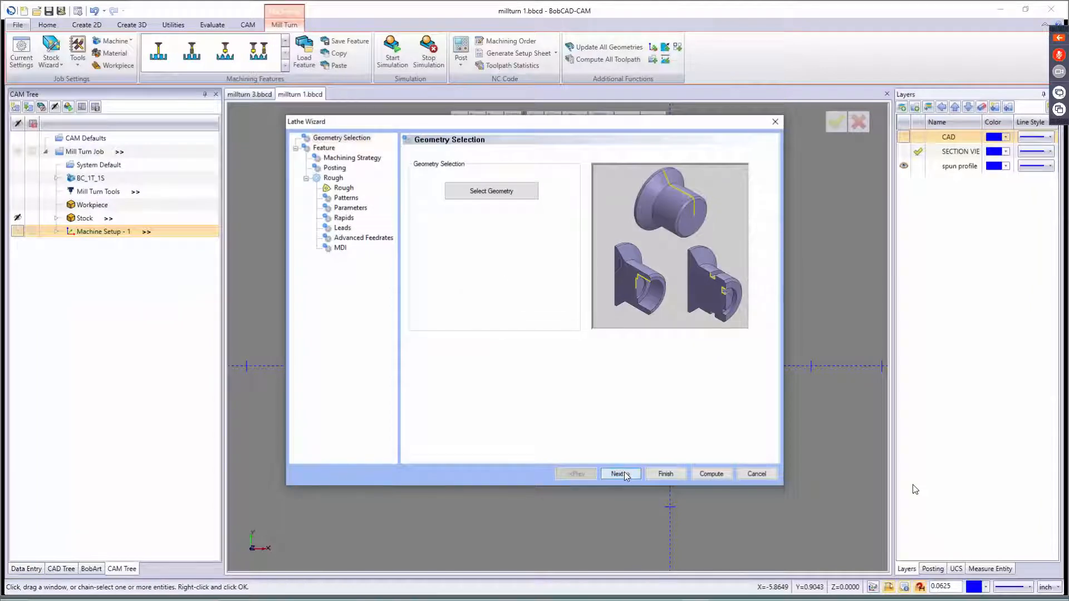
- Choose the Rough / Finish machining strategy, keep the default feature and posting settings, and continue to the roughing tool settings
left_click(619, 474)
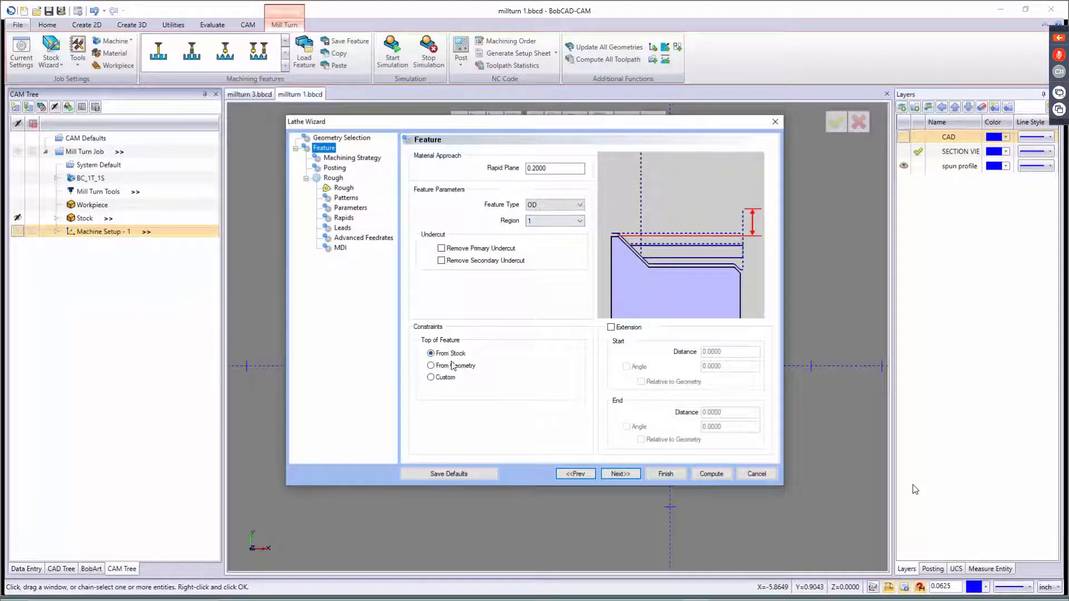
left_click(620, 474)
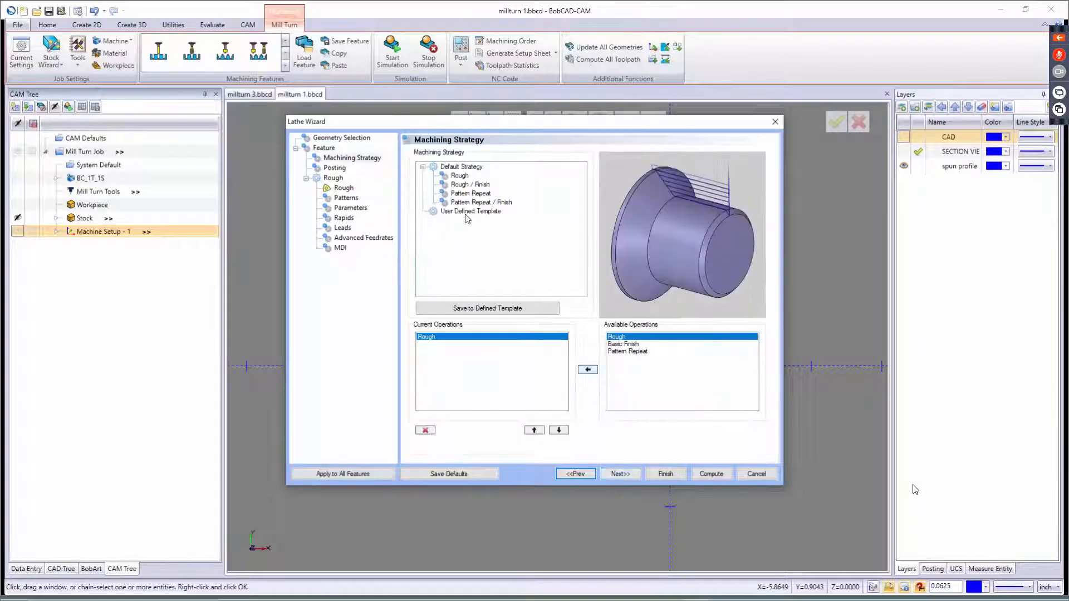
left_click(472, 185)
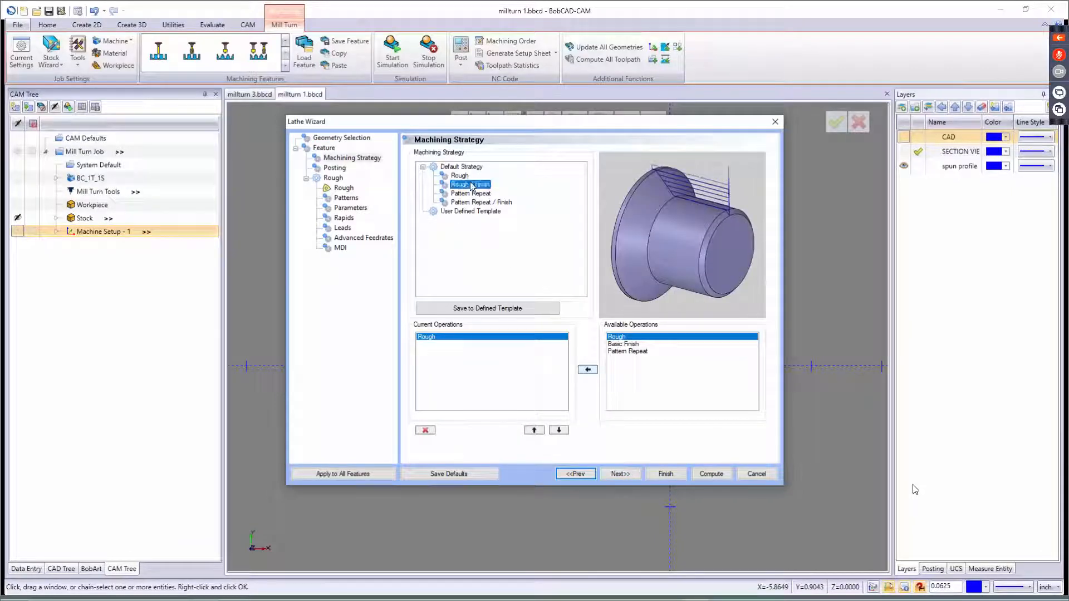
left_click(620, 474)
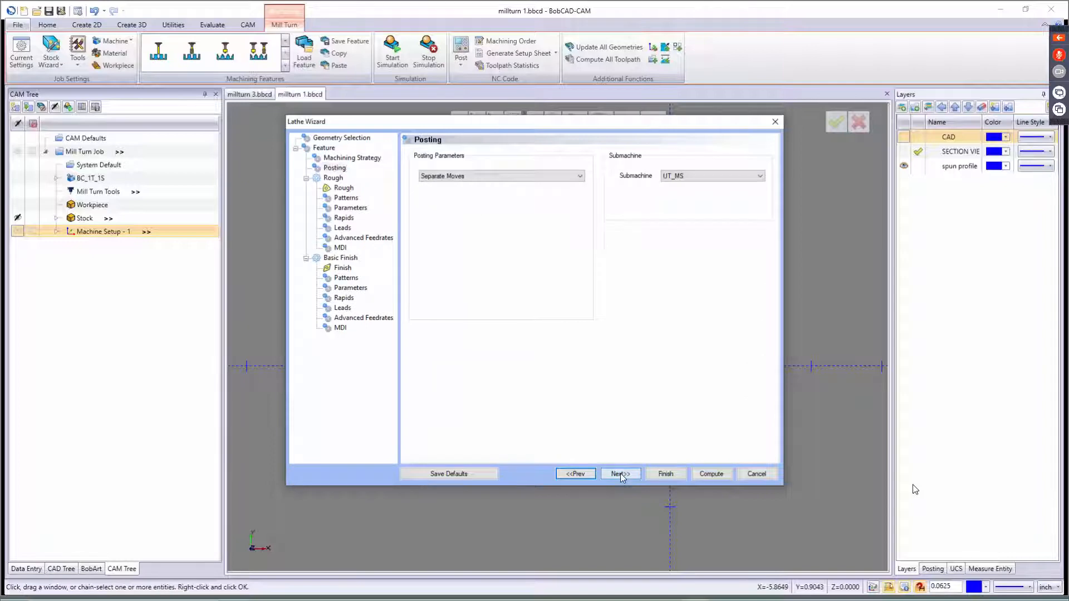
left_click(620, 473)
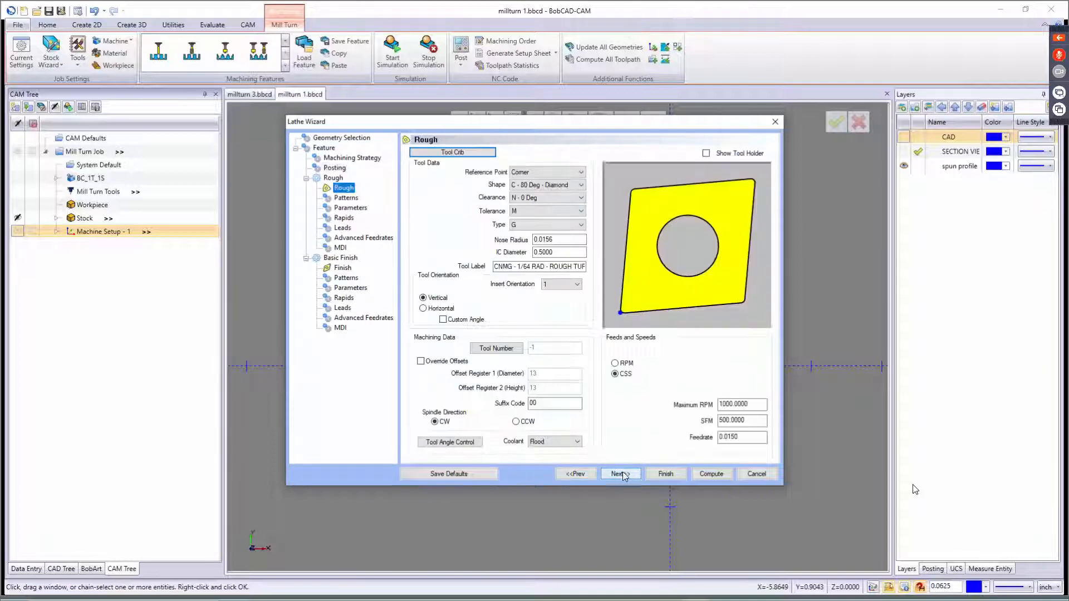
- Assign the CNMG 1/64 RAD rough turning tool to Station # 1 of the upper turret with an X shift of -6
left_click(466, 154)
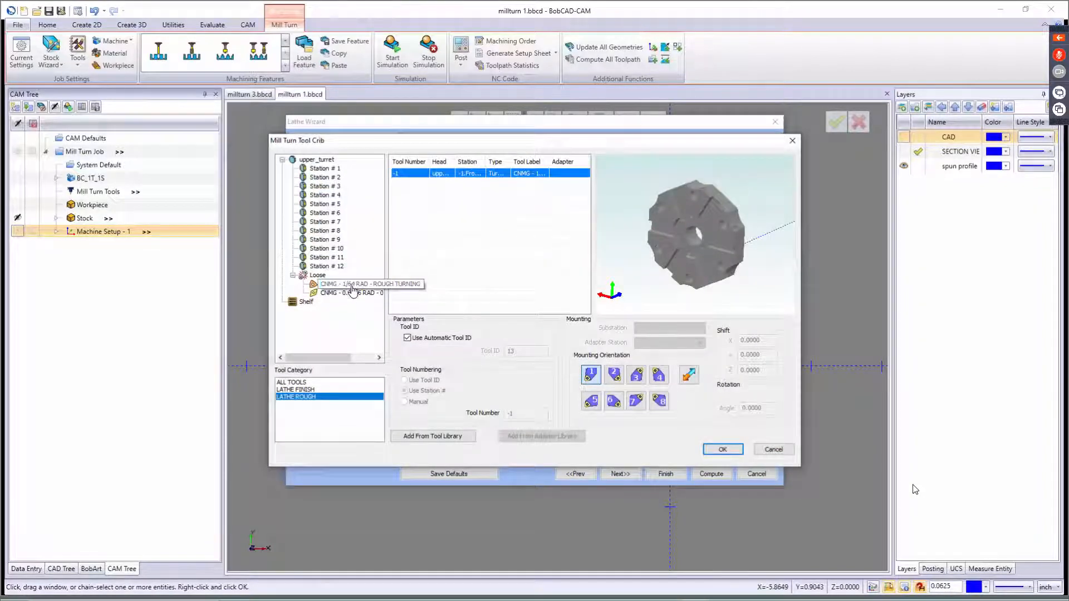
left_click_drag(351, 287, 319, 173)
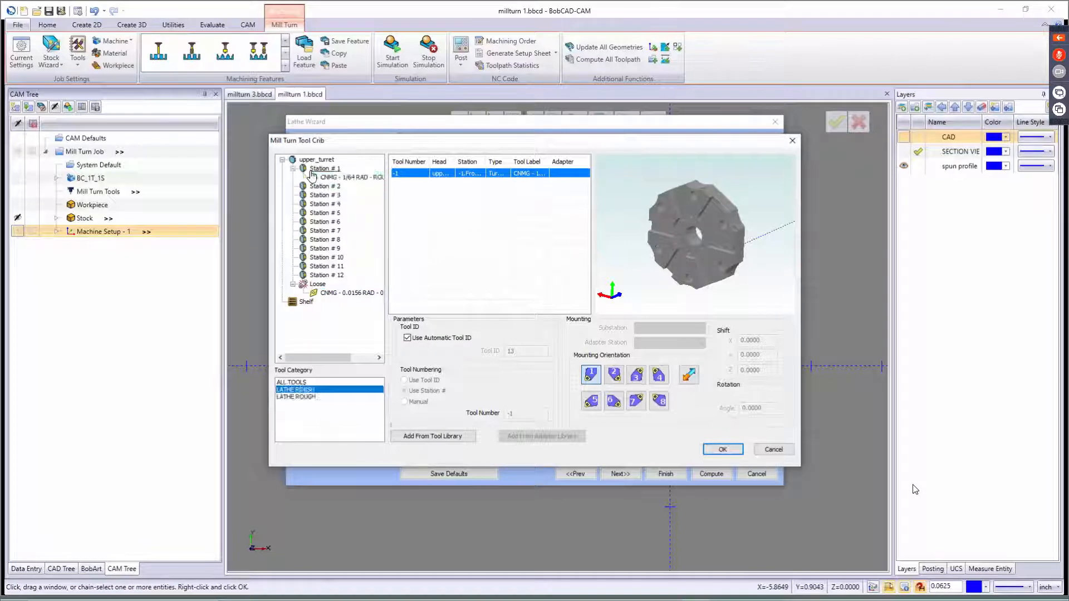
left_click_drag(769, 339, 699, 316)
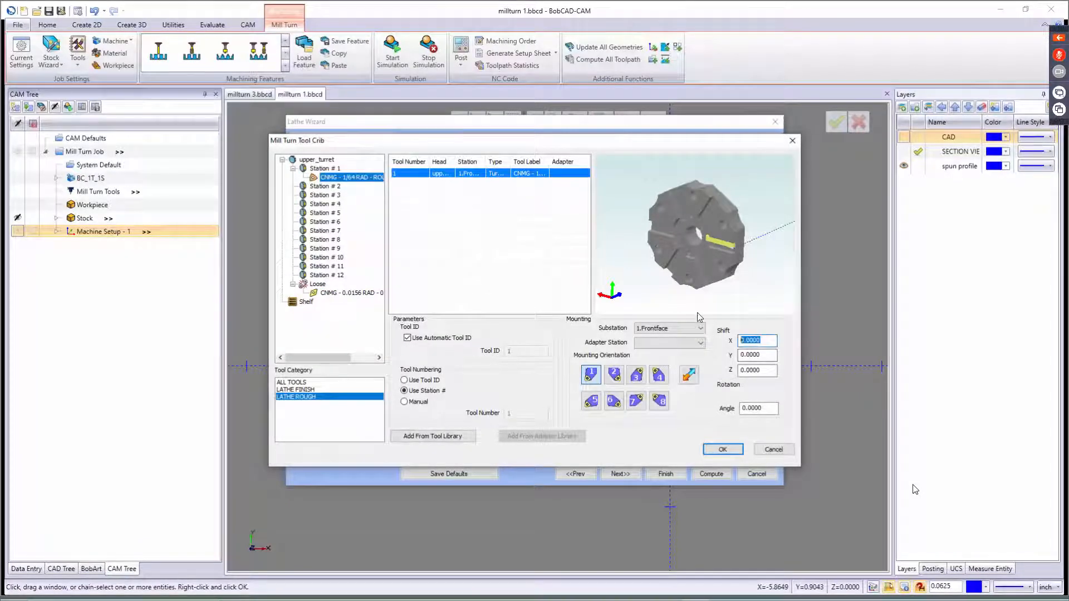
type("-6")
key("Tab")
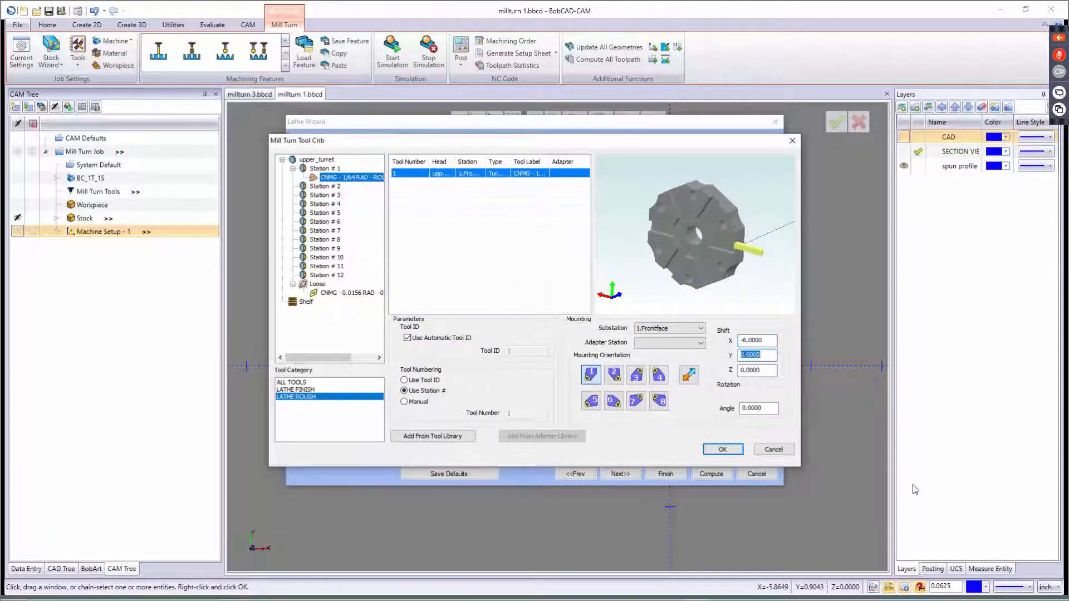
left_click(723, 449)
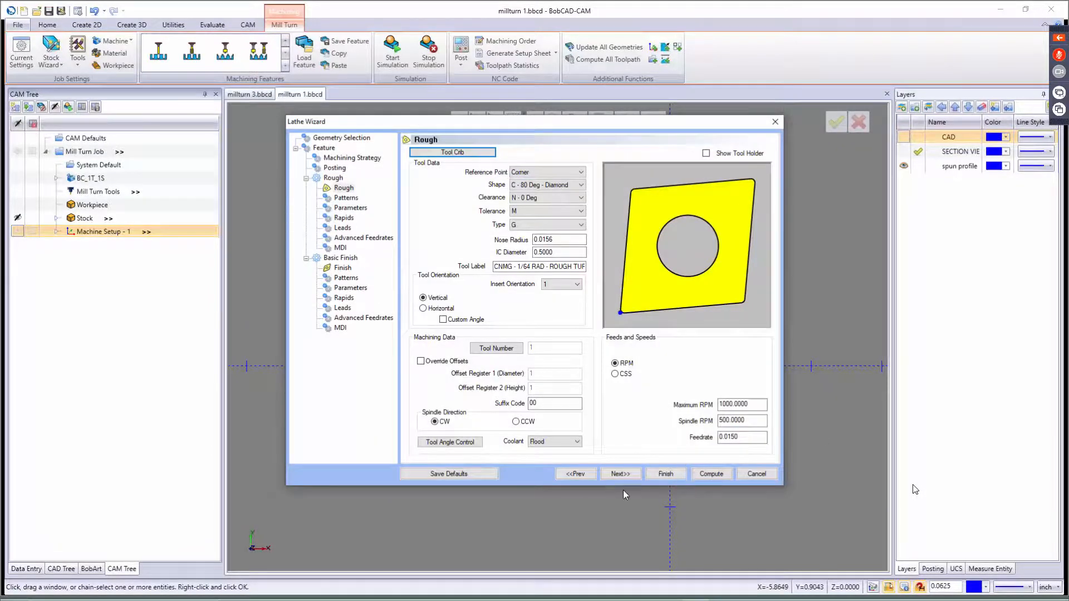
- Set the roughing pattern's system compensation to On with Collision Detection
left_click(619, 474)
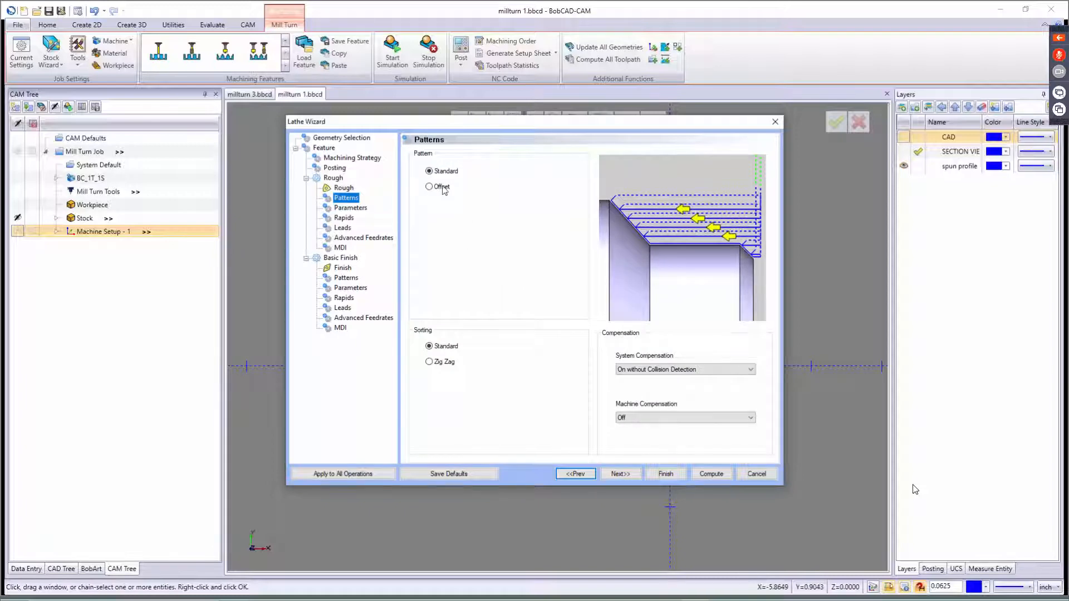
left_click(684, 370)
left_click(654, 388)
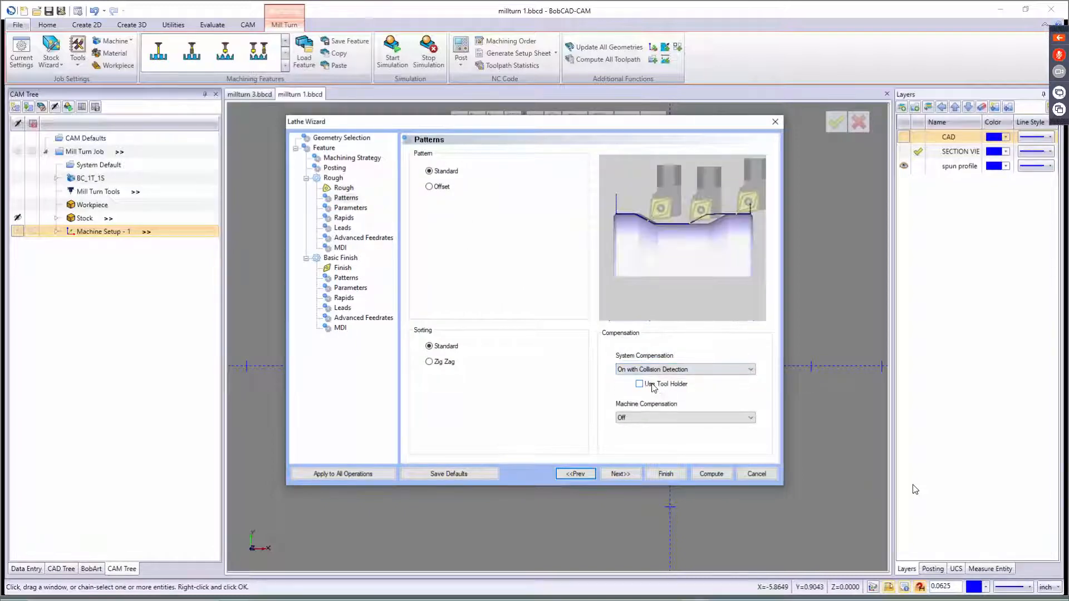
- Keep the roughing depth of cut at 0.0500, set the roughing lead-out to Vertical, and continue through the remaining roughing settings
left_click(616, 474)
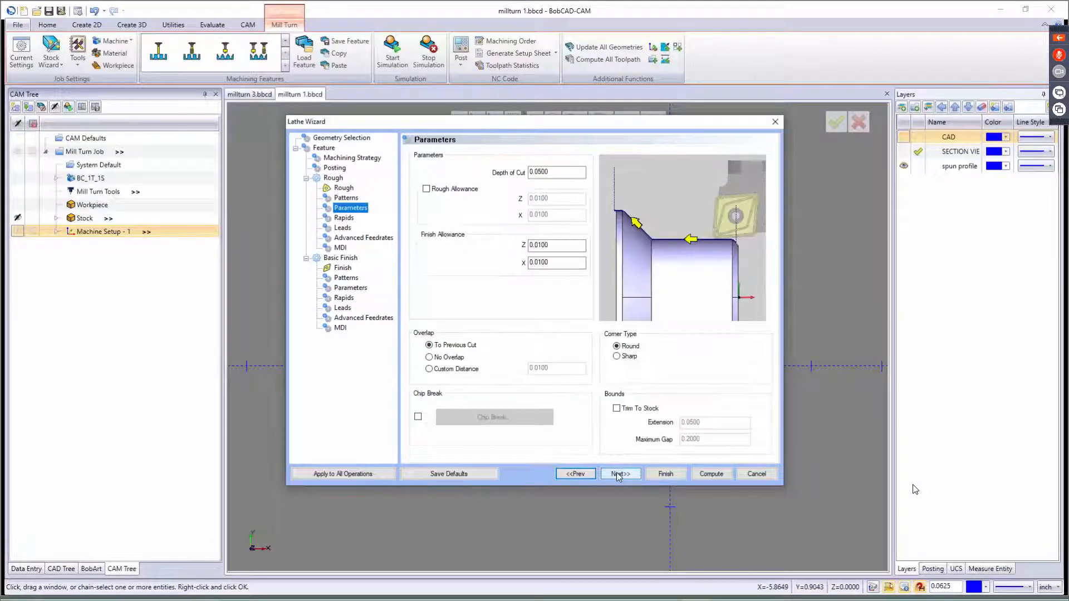
left_click(554, 172)
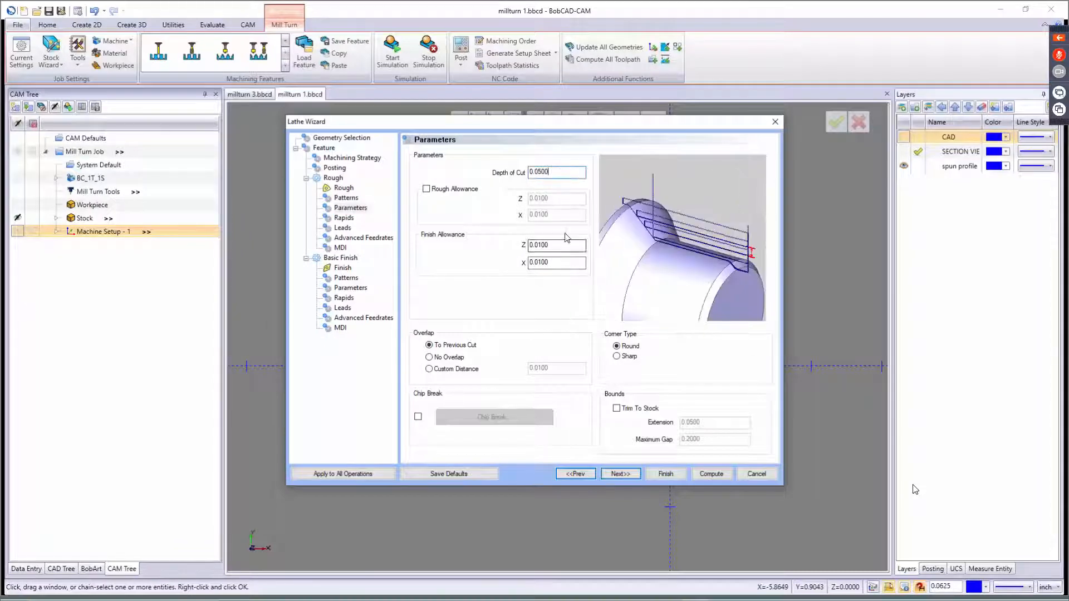
left_click(623, 474)
left_click(622, 474)
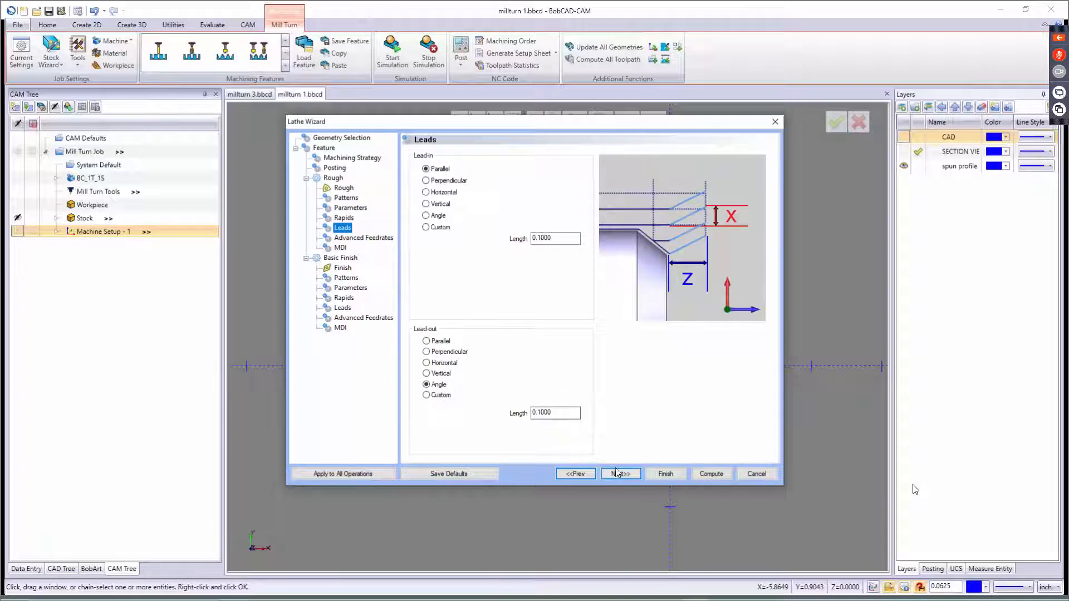
left_click(426, 373)
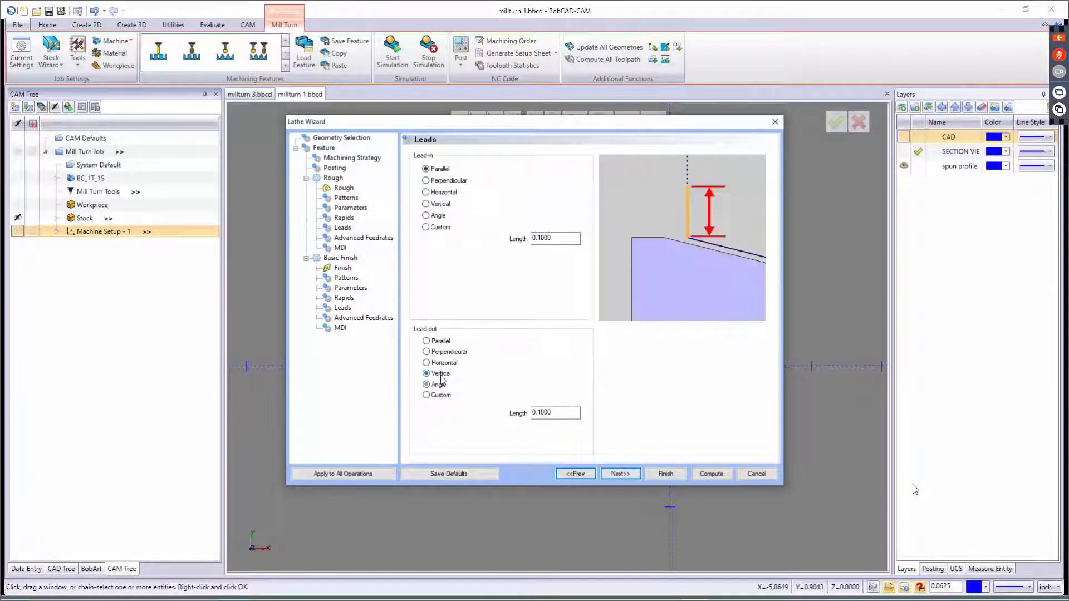
left_click(618, 474)
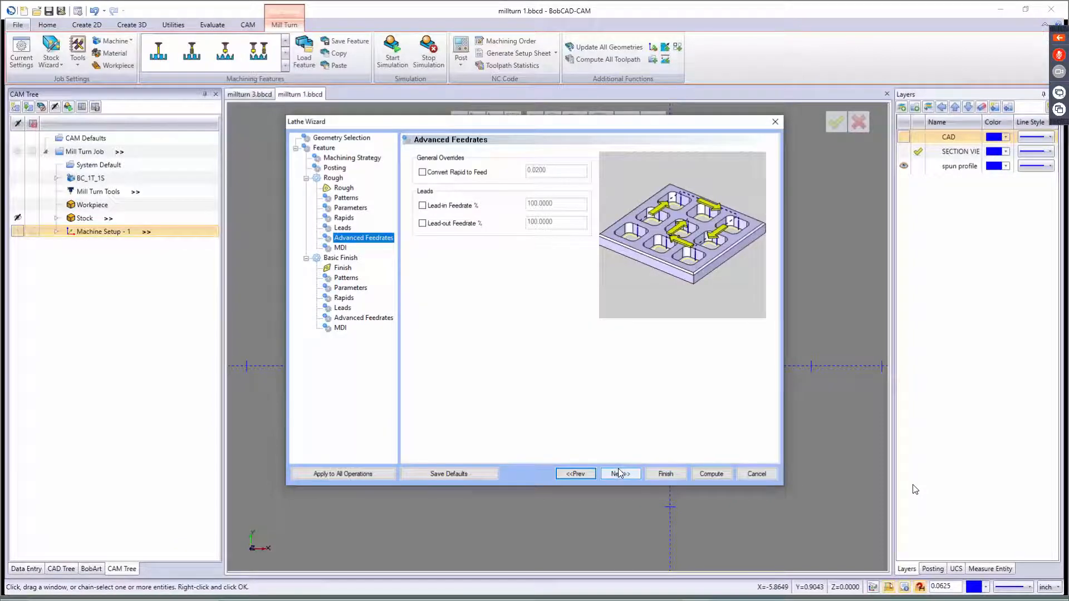
left_click(623, 471)
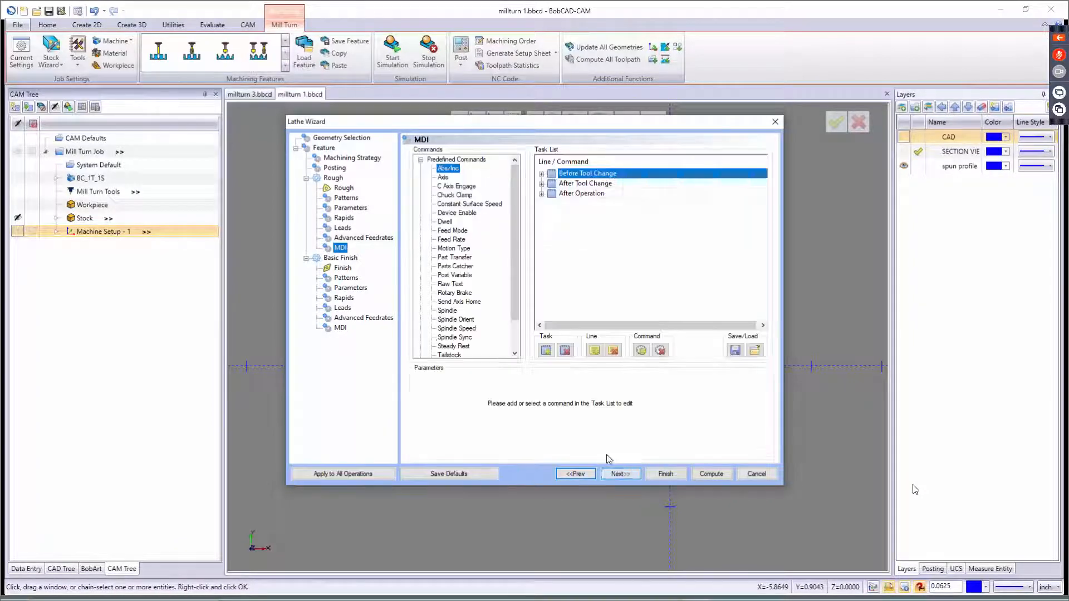
- Assign the CNMG 1/64 RAD rough turning tool from Station # 1 to the Basic Finish operation
left_click(338, 269)
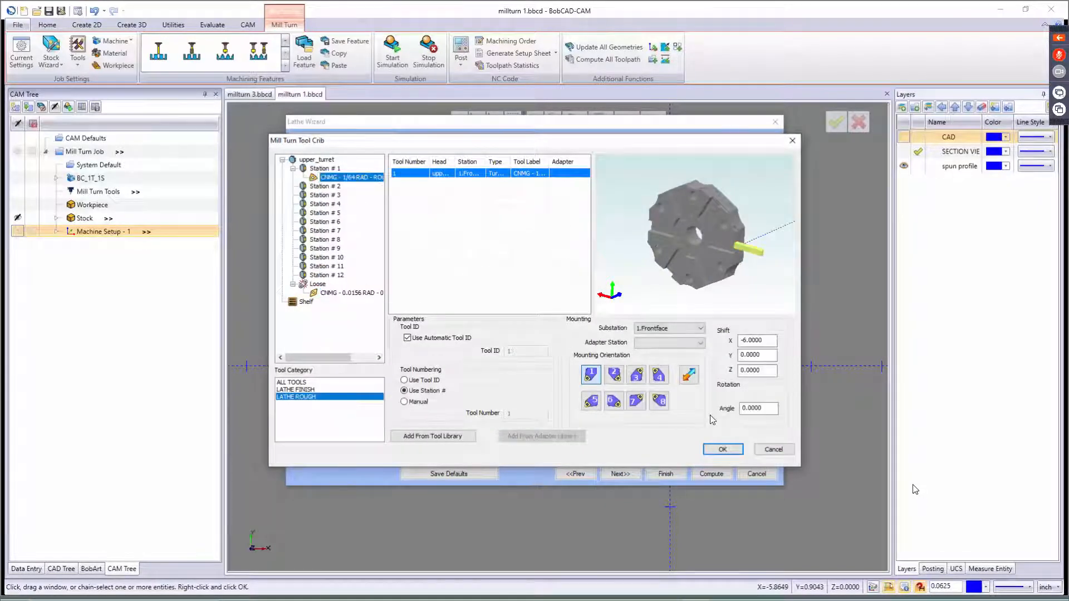
left_click(723, 449)
left_click(620, 475)
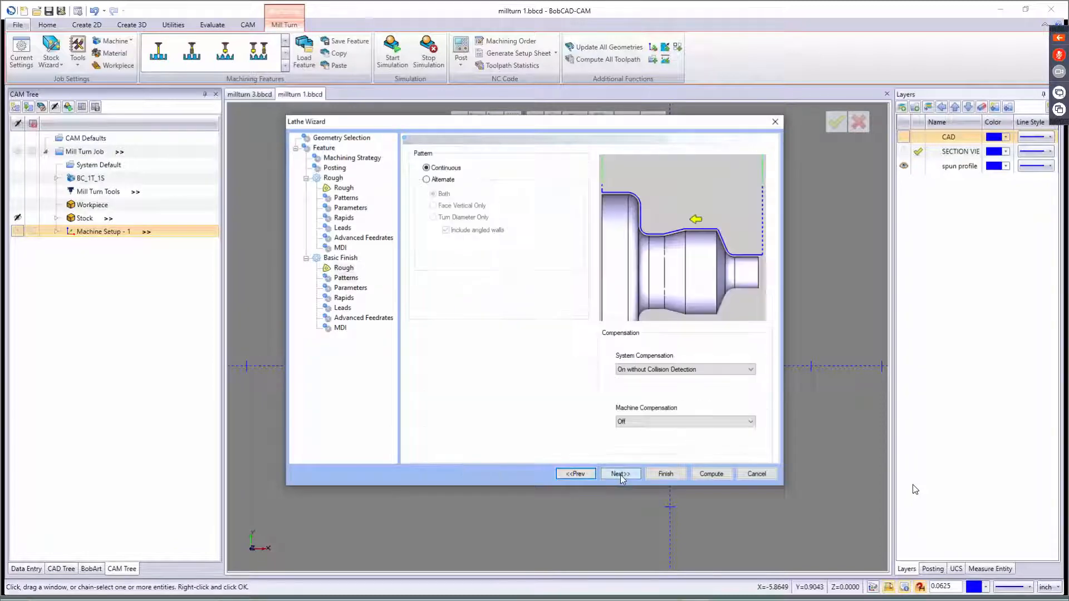
- Set the Basic Finish pattern's system compensation to On with Collision Detection and continue to its parameters
left_click(674, 369)
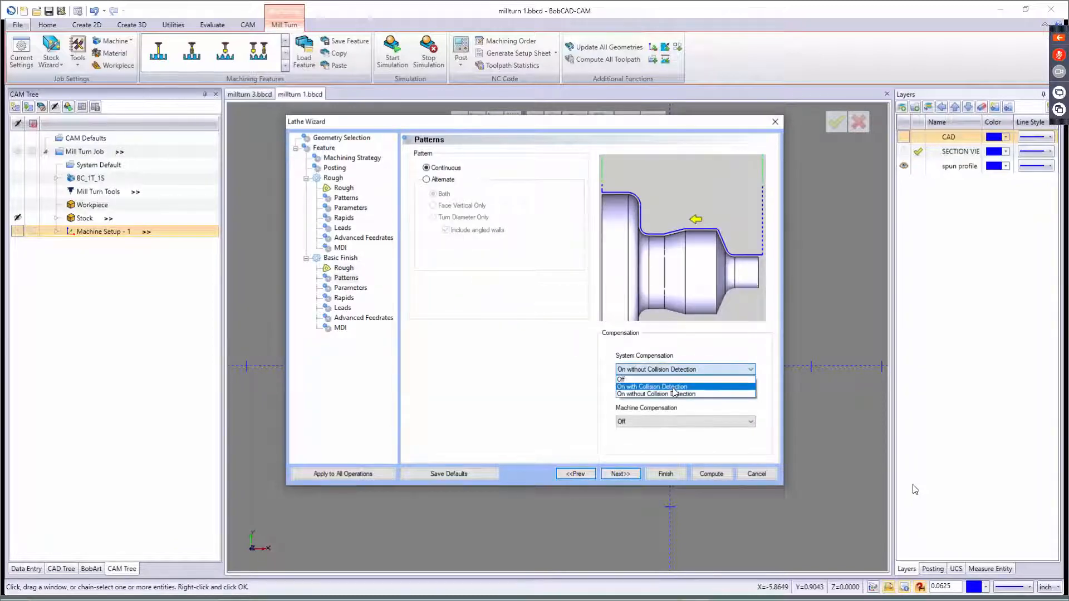
left_click(674, 387)
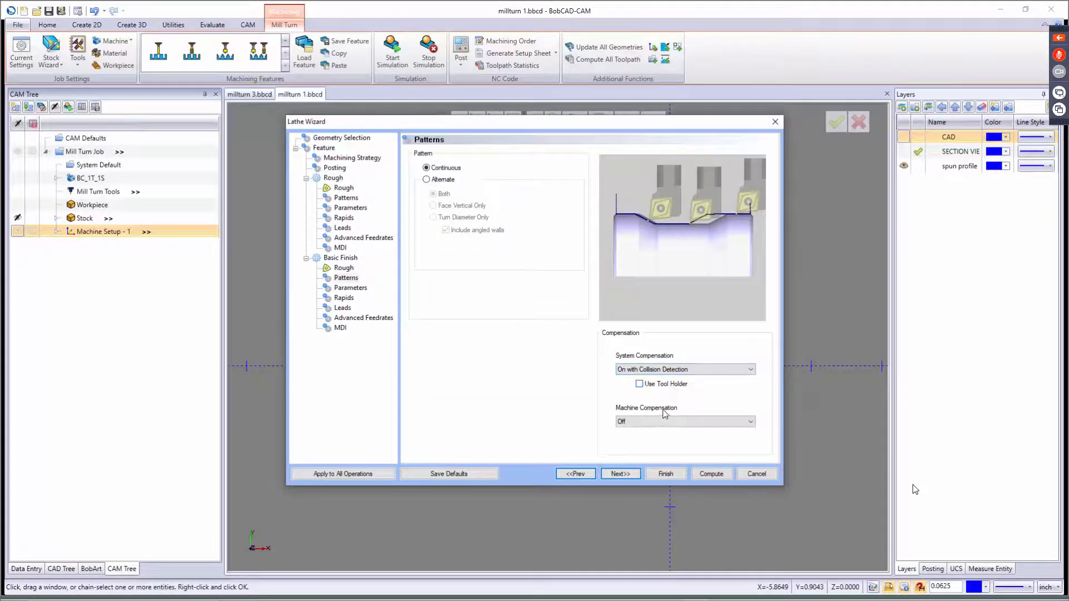
left_click(617, 474)
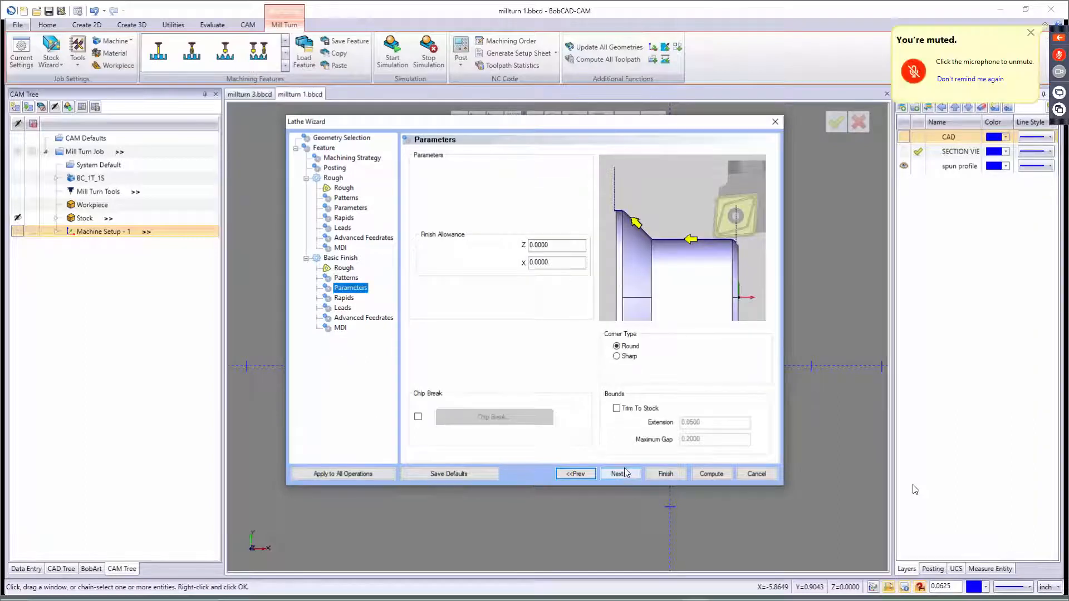
- Set the Basic Finish lead-out to Vertical, keeping the default parameters and rapids, and compute the feature's toolpath
left_click(622, 477)
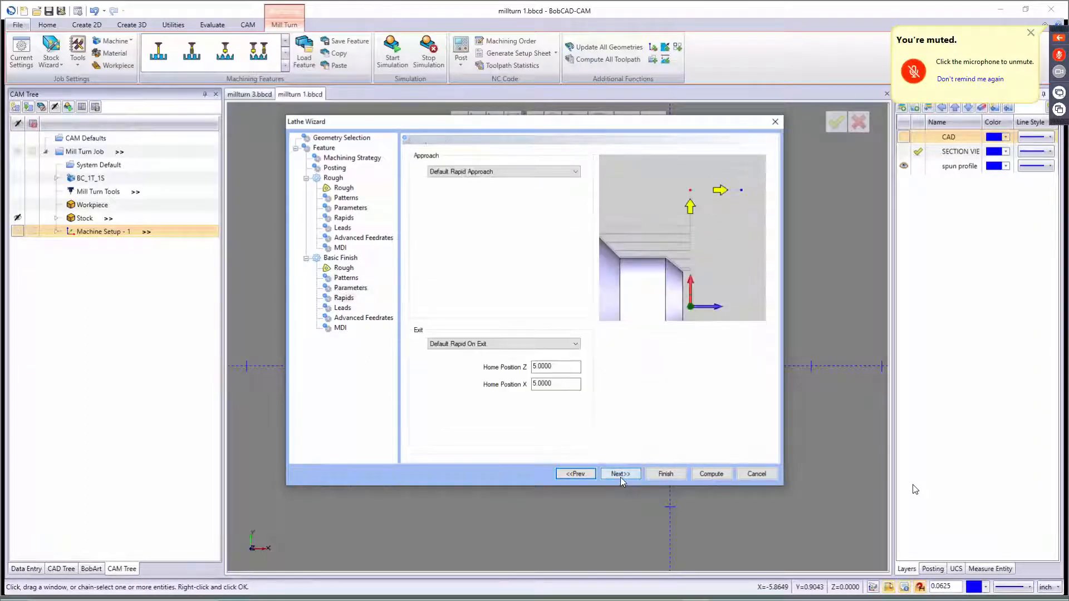
left_click(620, 476)
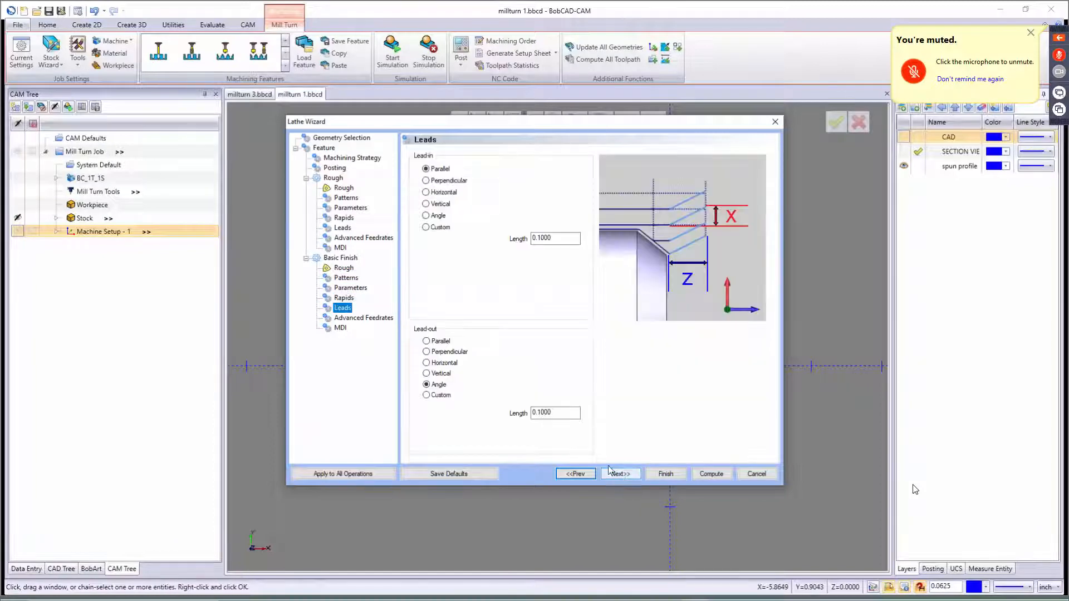
left_click(436, 374)
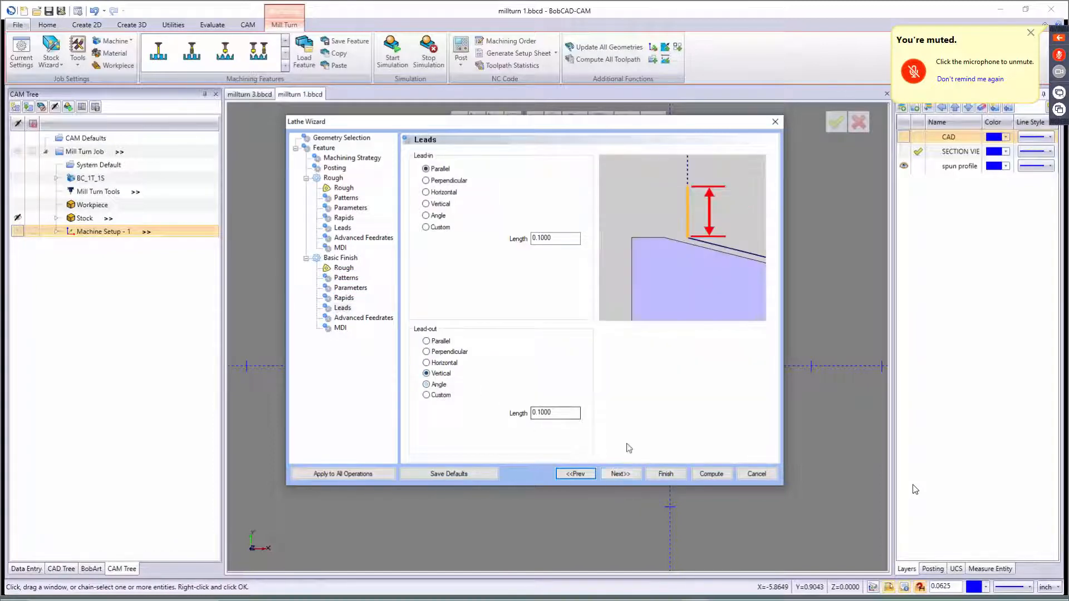
left_click(612, 476)
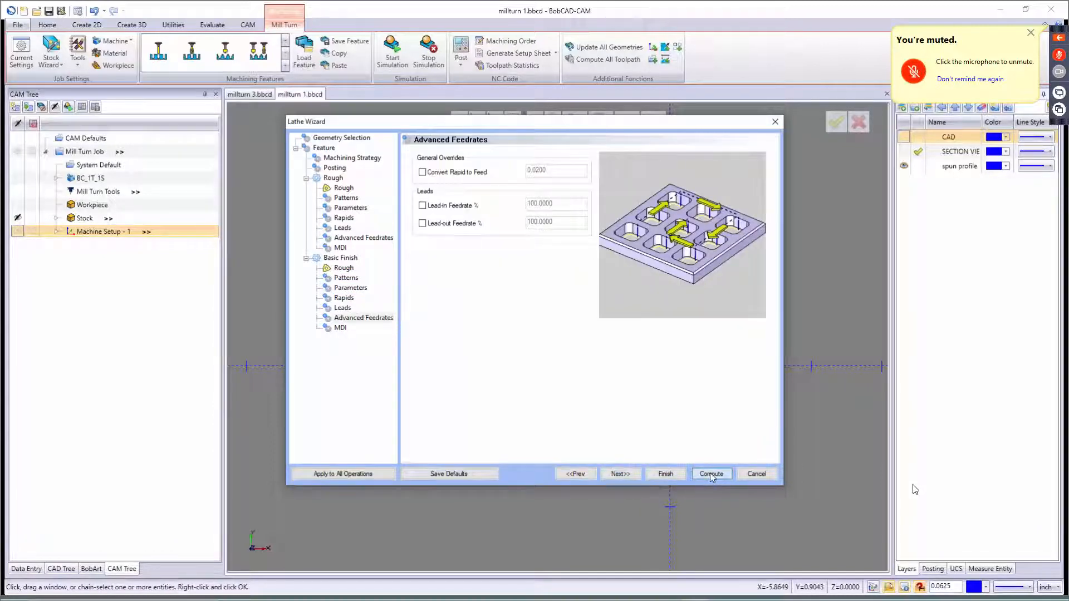
left_click(709, 473)
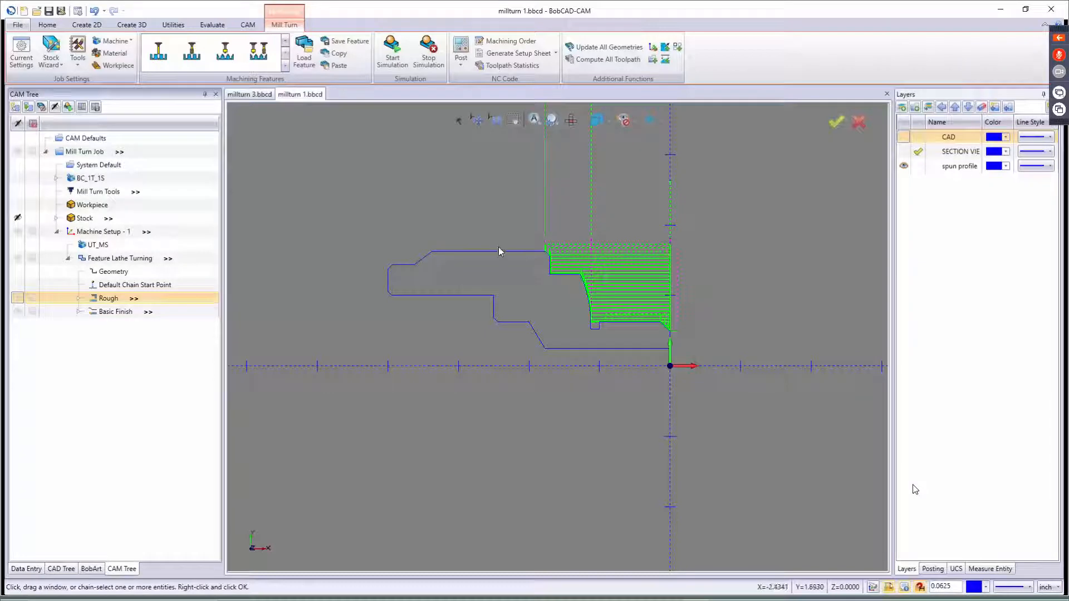
- Edit the Lathe Turning feature to enable Remove Primary Undercut and recompute its toolpath
scroll(533, 251, "up", 5)
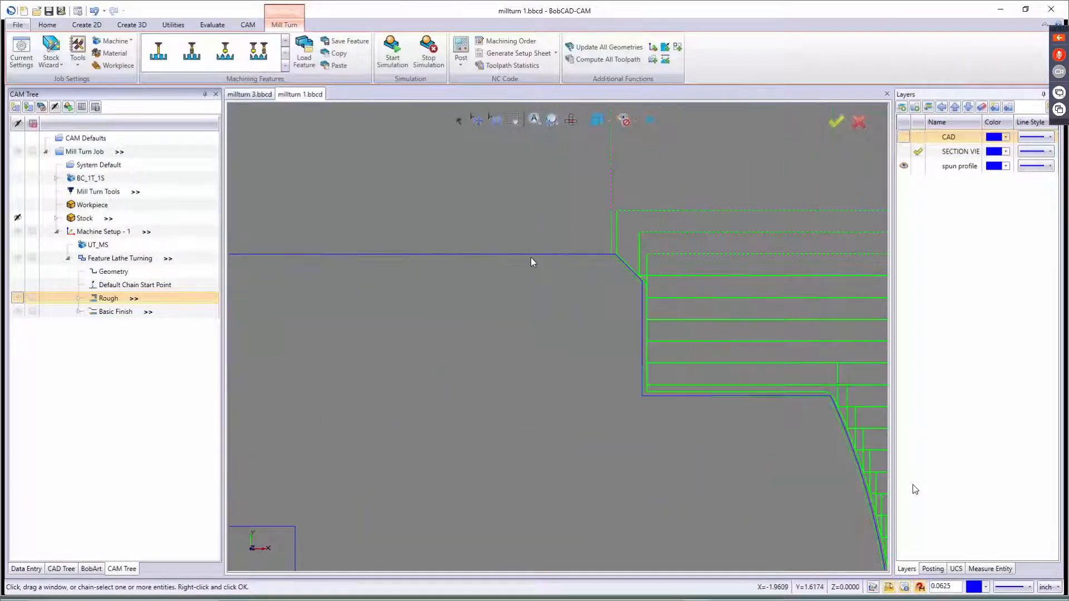
scroll(532, 262, "down", 3)
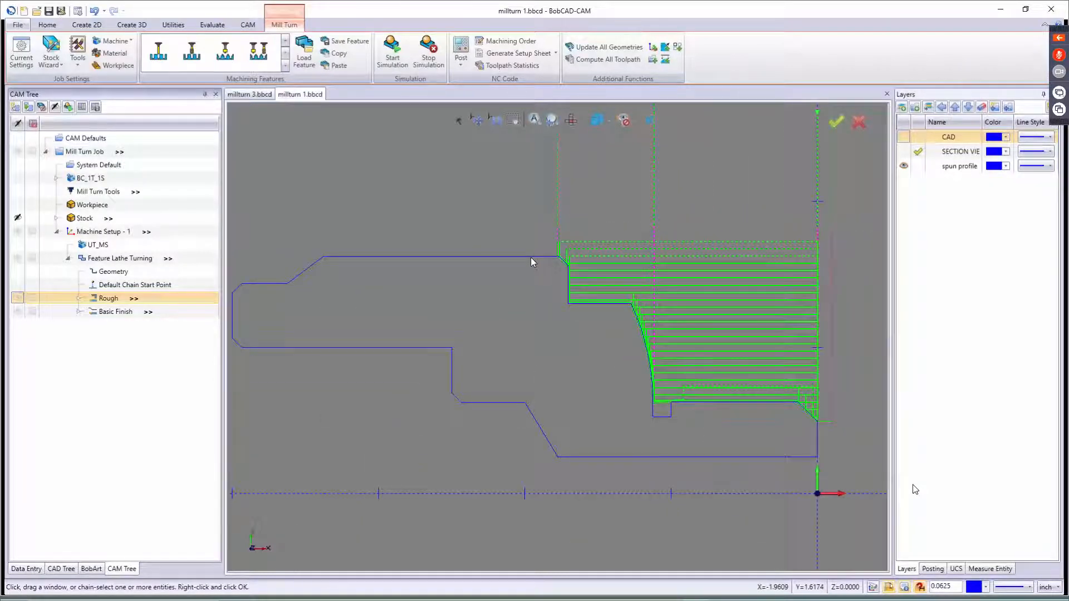
scroll(509, 258, "down", 3)
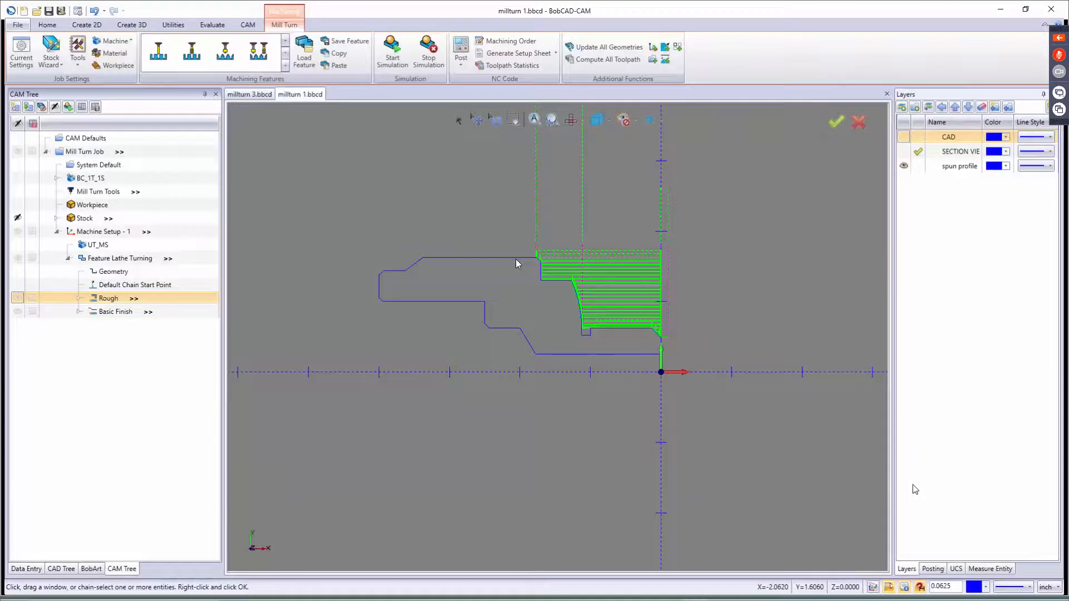
left_click(119, 313)
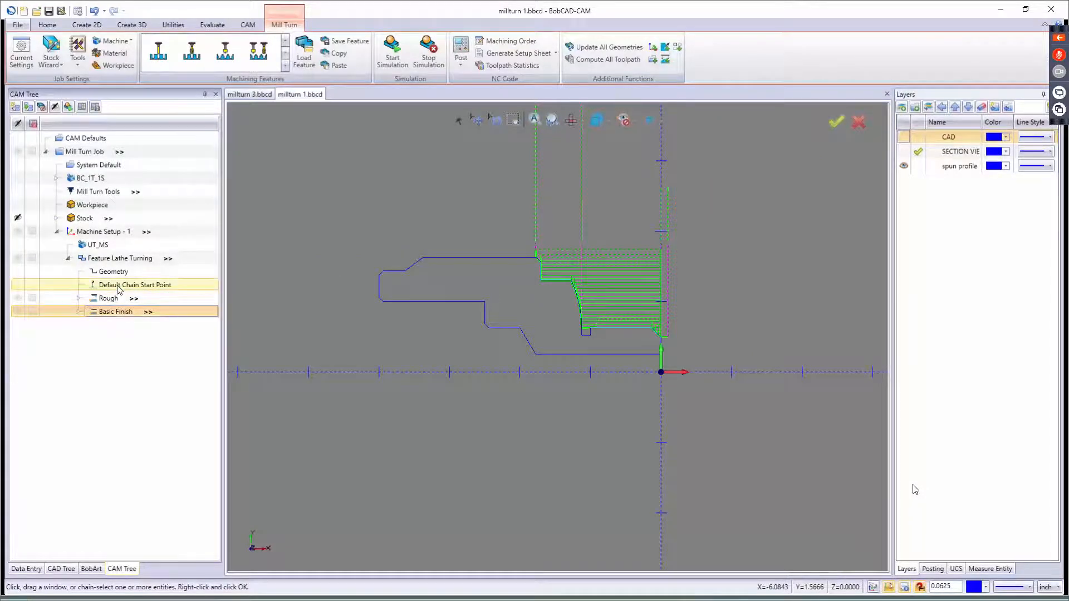
right_click(120, 262)
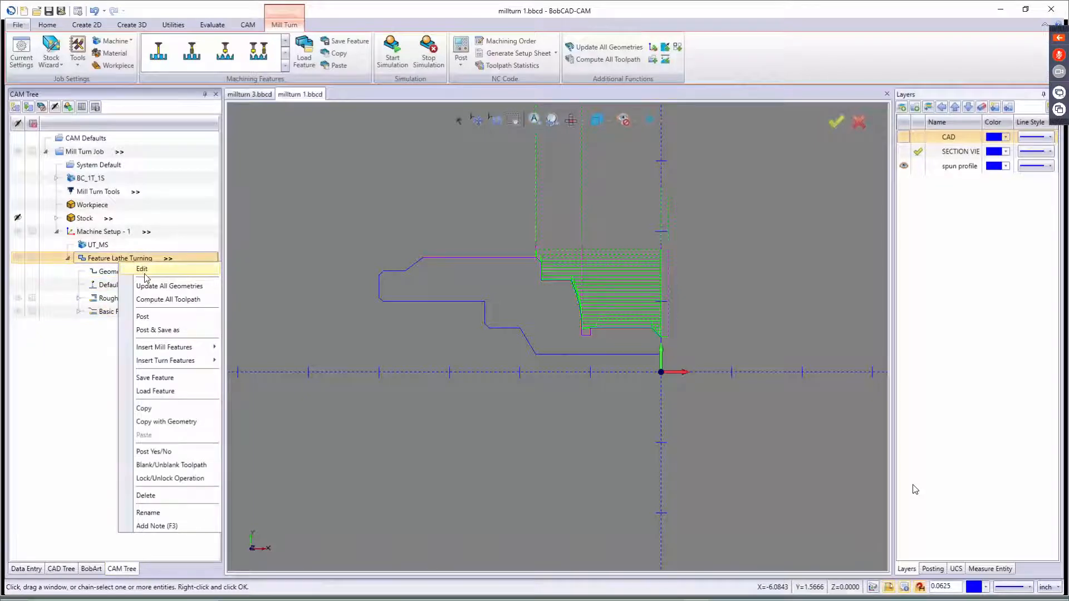
left_click(143, 270)
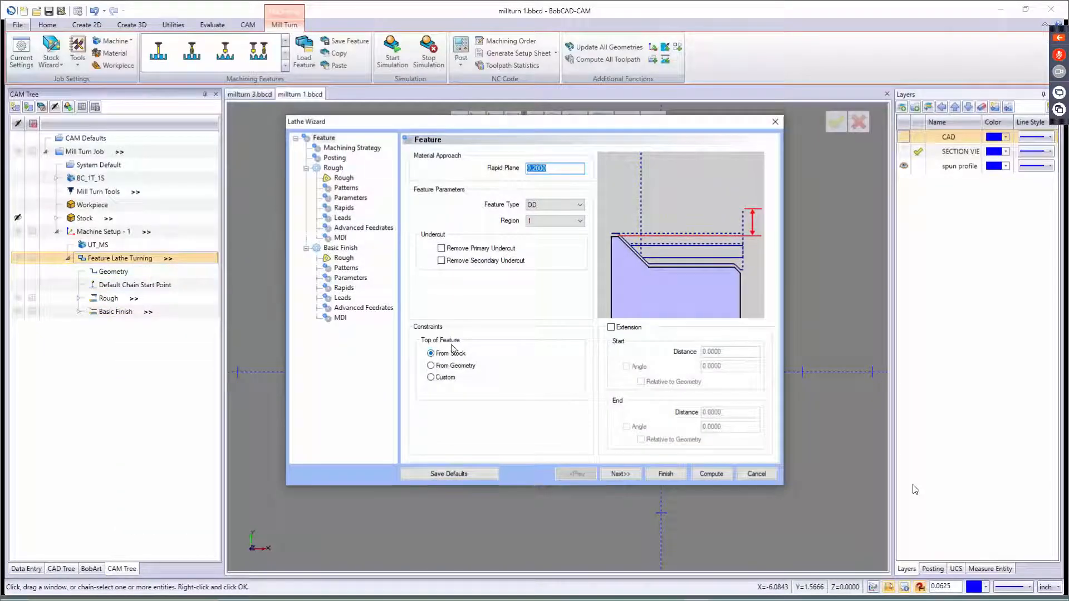
left_click(460, 249)
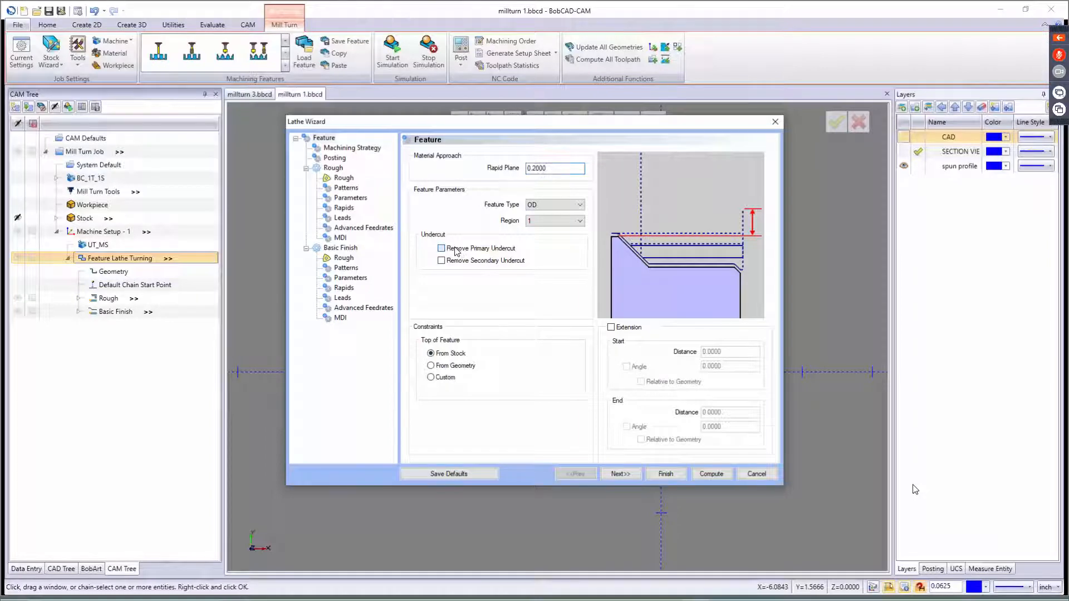
left_click(712, 475)
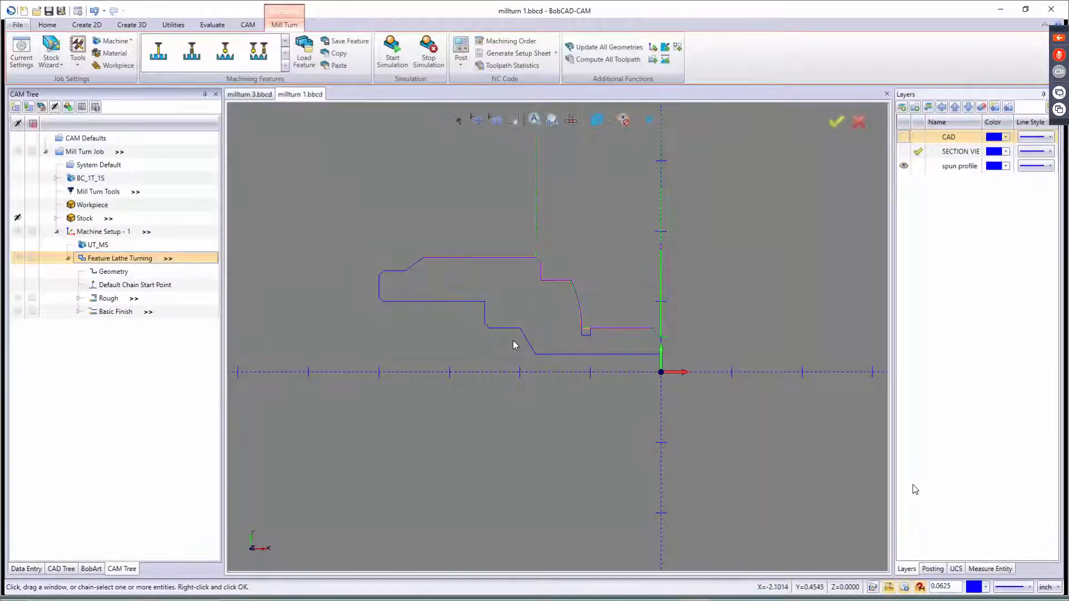
- Reopen the Lathe Turning feature and review its strategy and its roughing tool, pattern, parameter, rapid, lead and feedrate settings
left_click(101, 313)
left_click(104, 300)
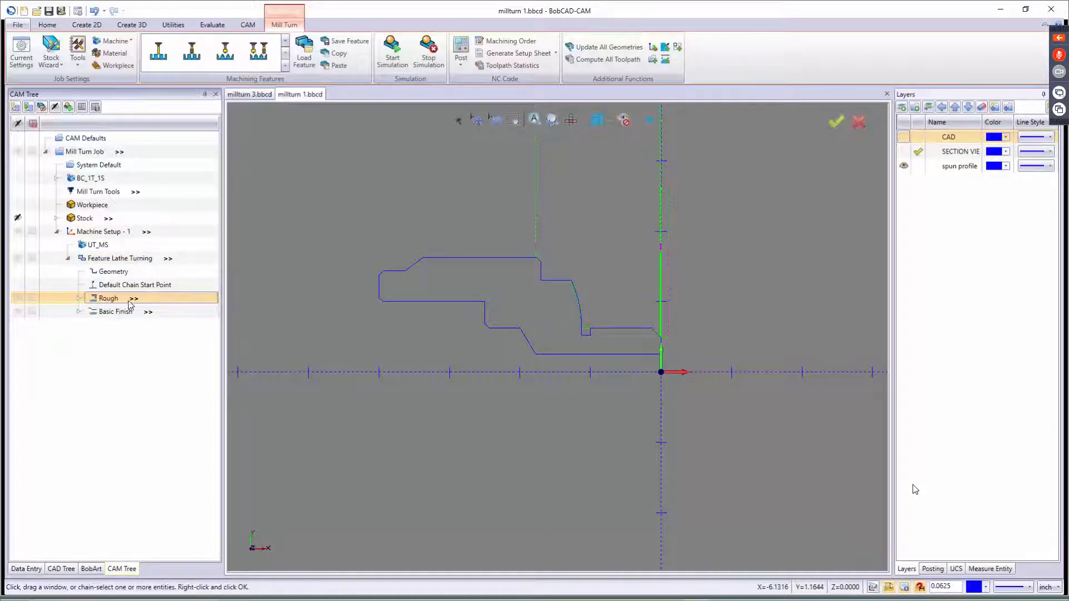
right_click(110, 259)
left_click(156, 285)
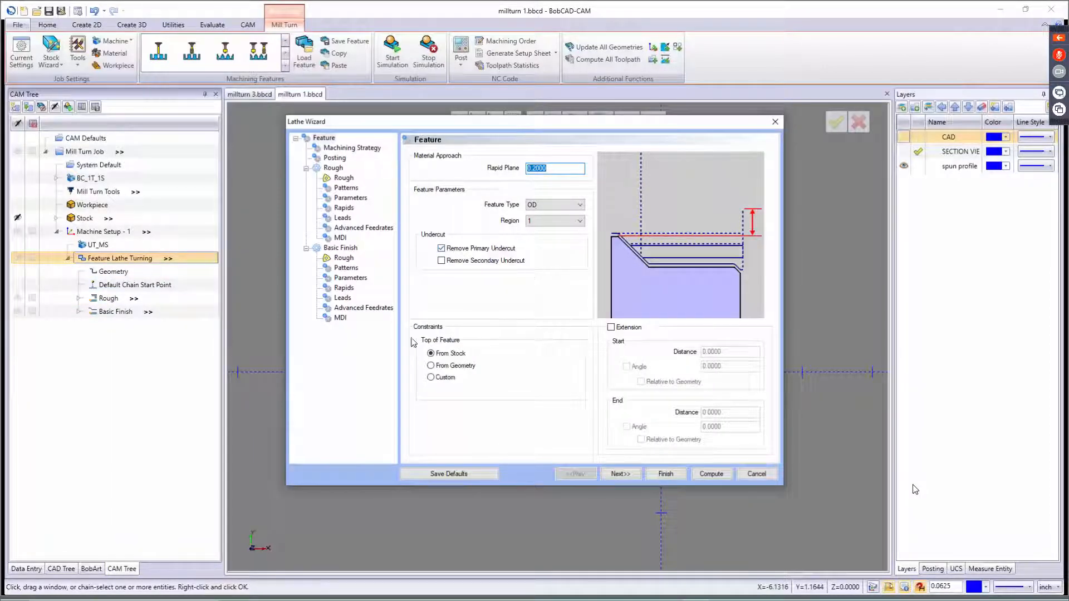
left_click(627, 475)
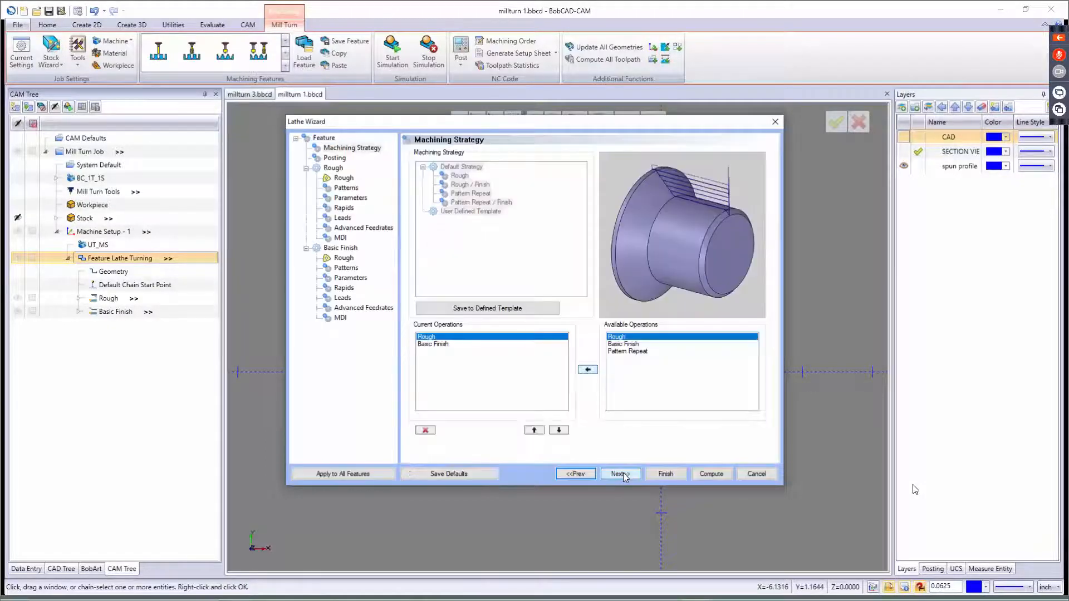
left_click(622, 474)
left_click(622, 474)
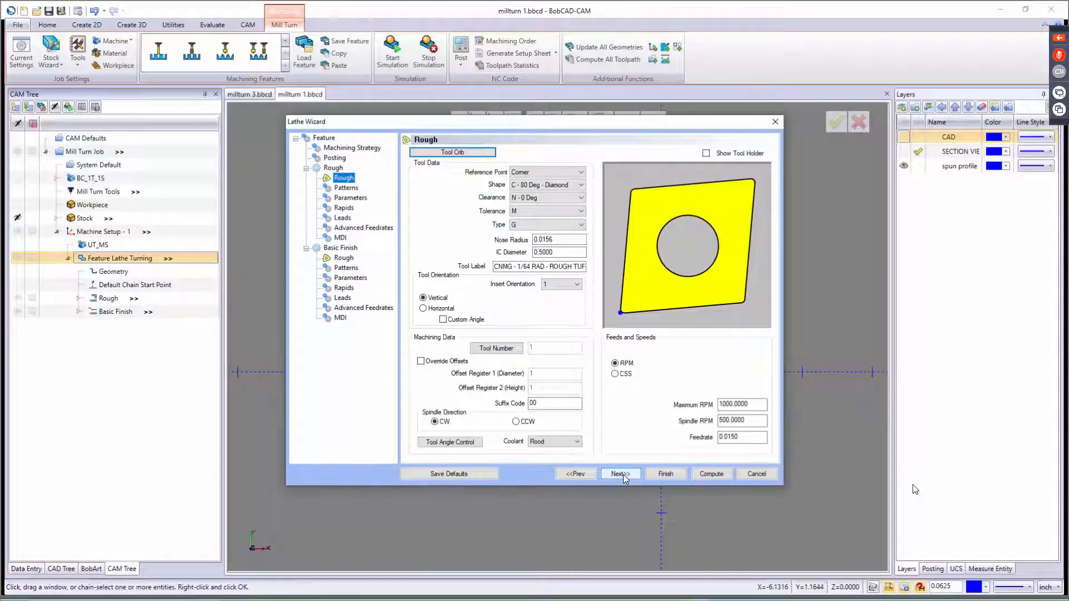
left_click(621, 474)
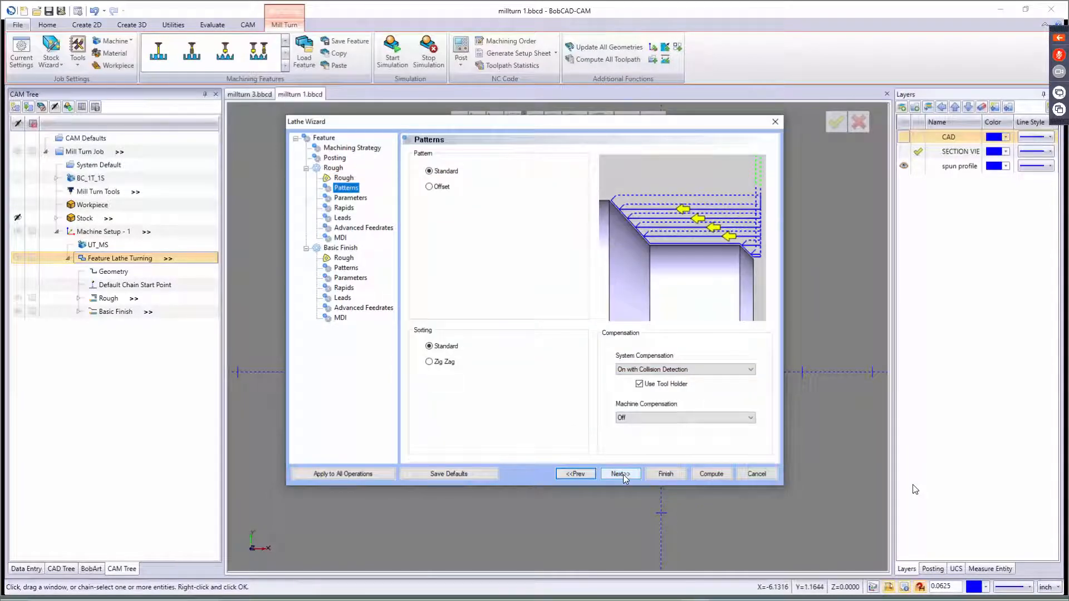
left_click(621, 473)
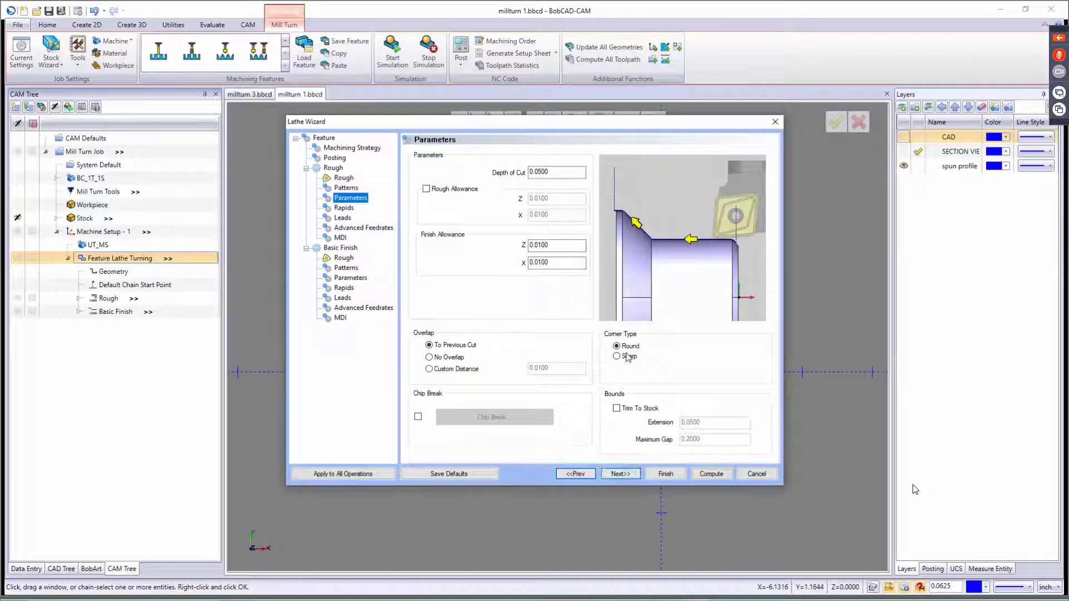
left_click(619, 475)
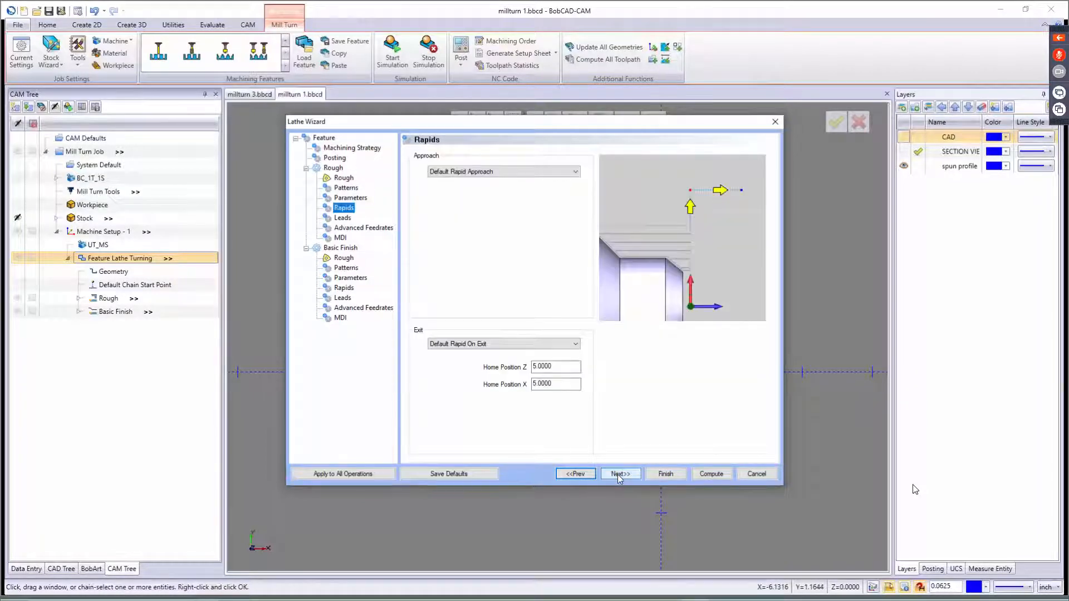
left_click(617, 474)
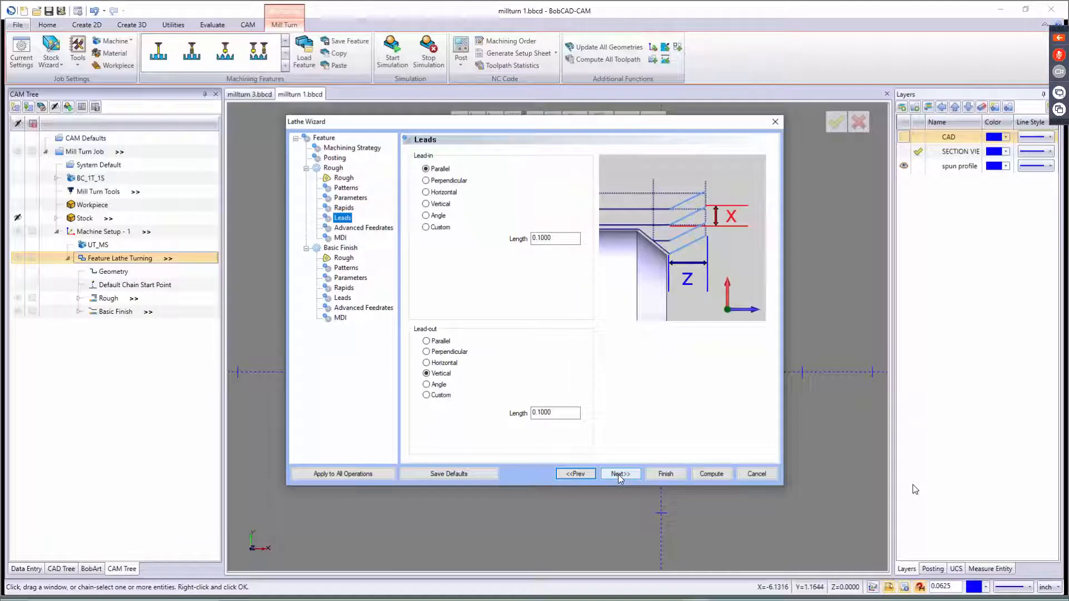
left_click(618, 474)
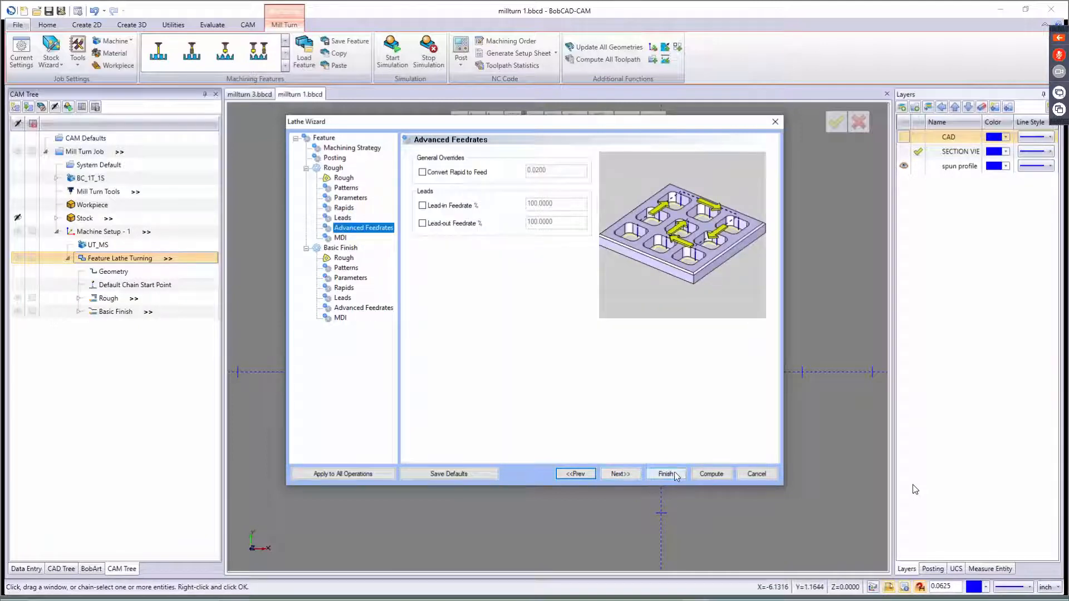
- Recompute the Lathe Turning feature and inspect its toolpath around the groove beside the curved face
left_click(711, 474)
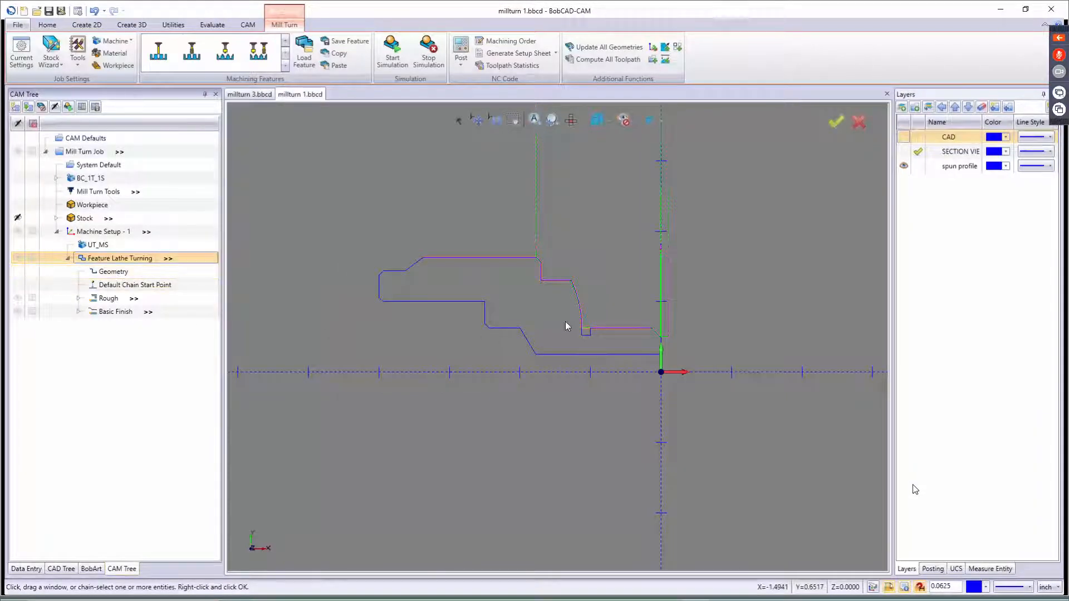
scroll(592, 334, "down", 1)
scroll(594, 332, "up", 1)
scroll(594, 332, "up", 3)
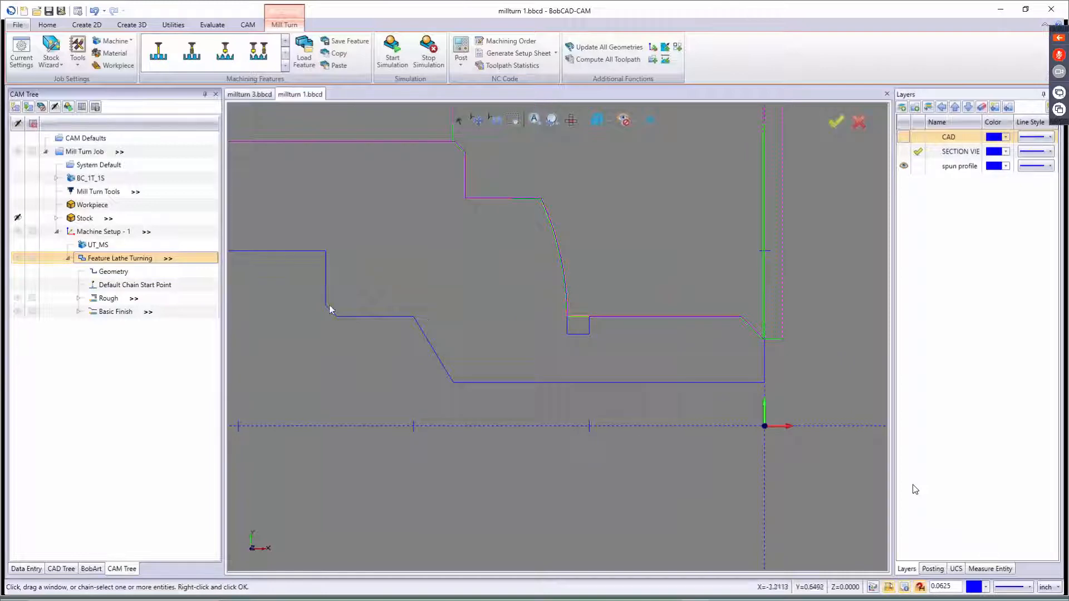
- Edit the Lathe Turning feature to set its Top of Feature constraint to From Geometry, recompute, and inspect the toolpath
left_click(114, 313)
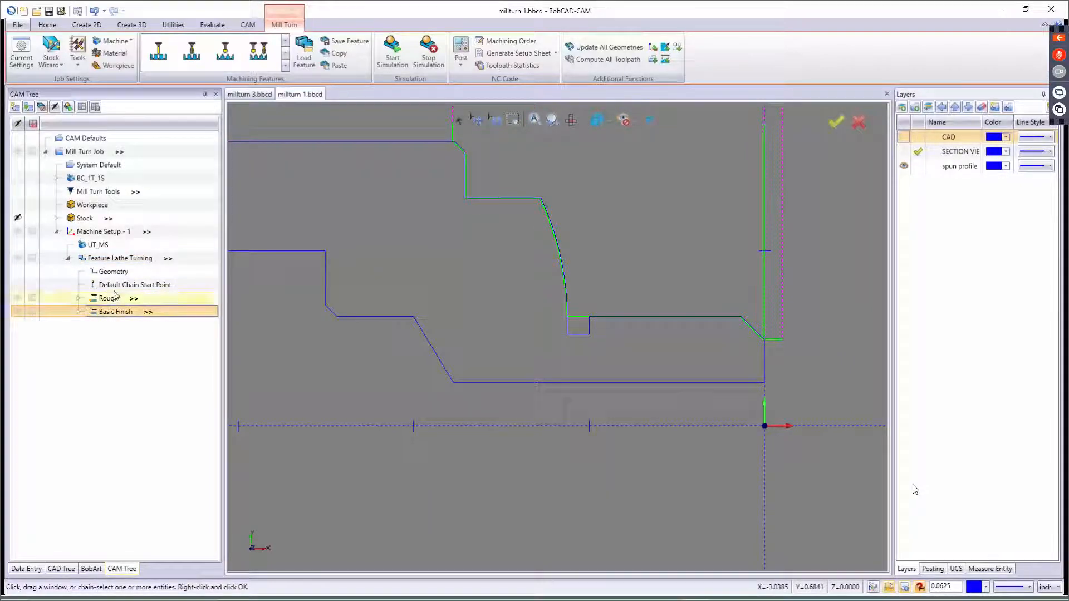
right_click(117, 260)
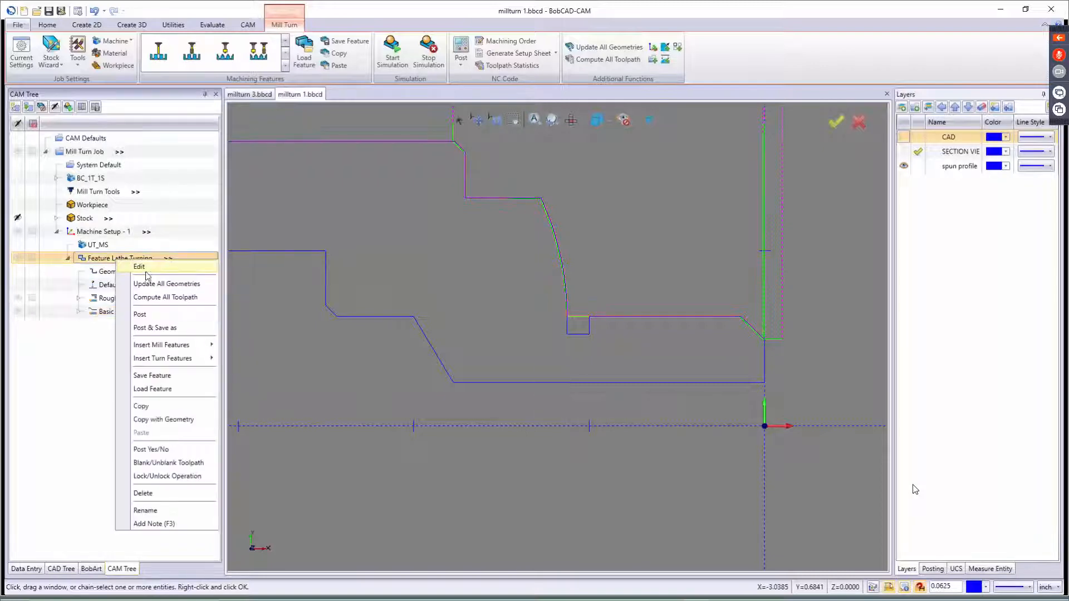
left_click(139, 268)
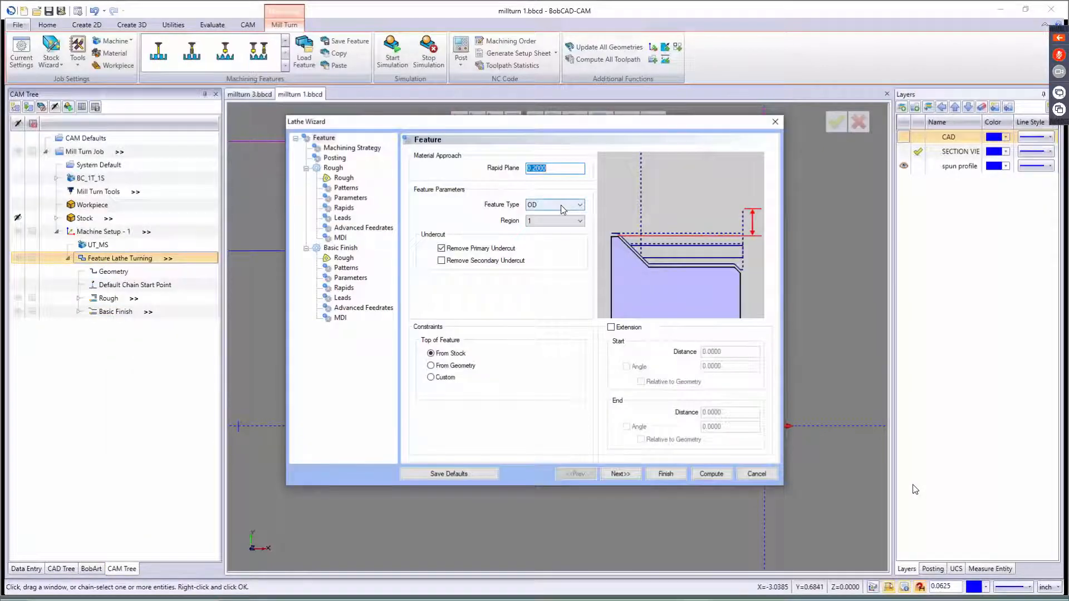
left_click(555, 209)
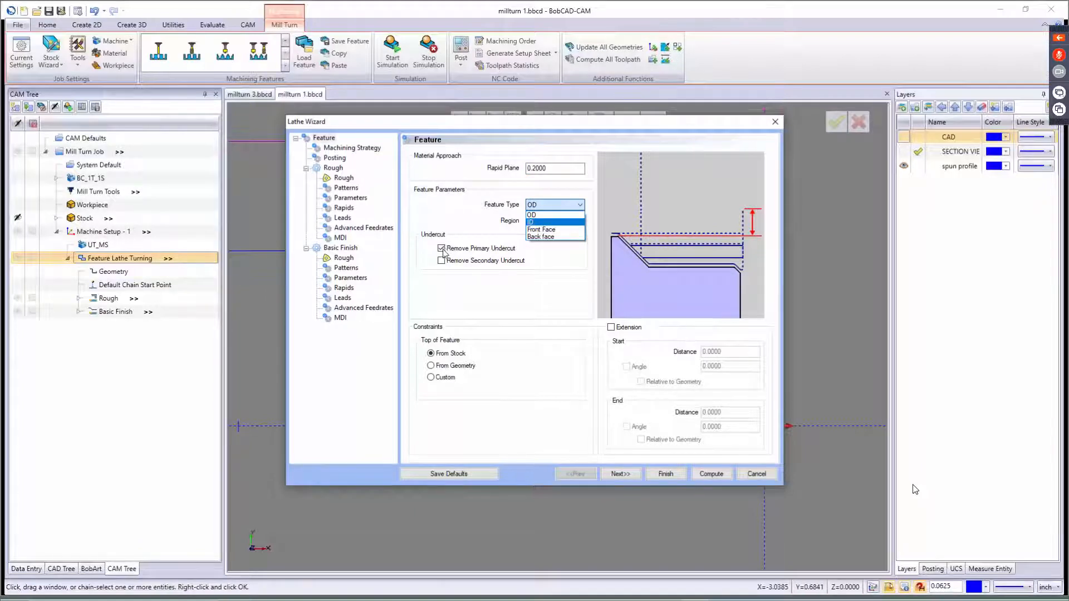
left_click(438, 381)
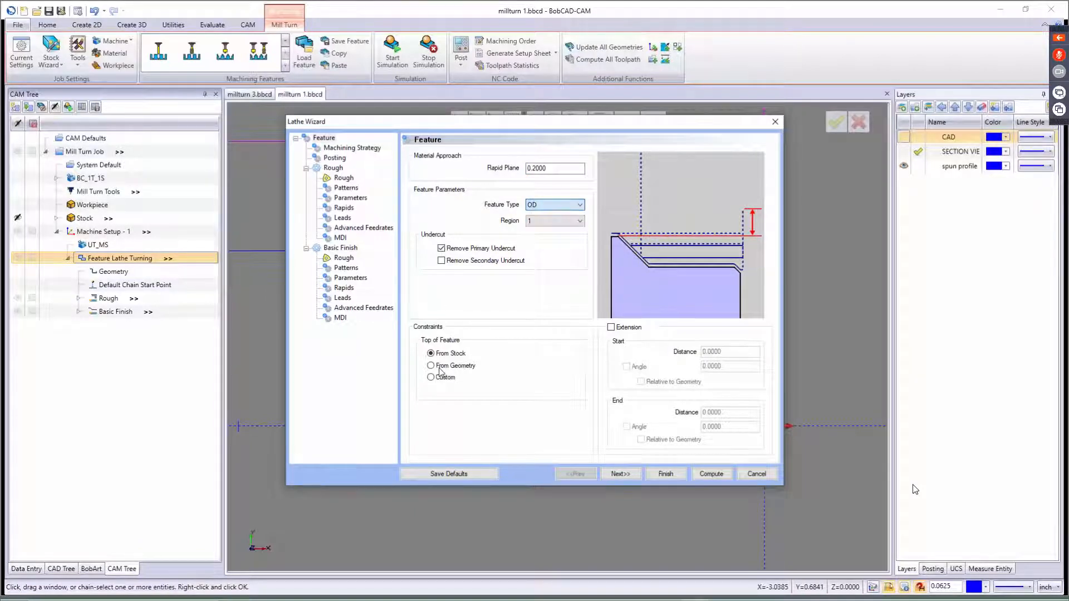
left_click(432, 365)
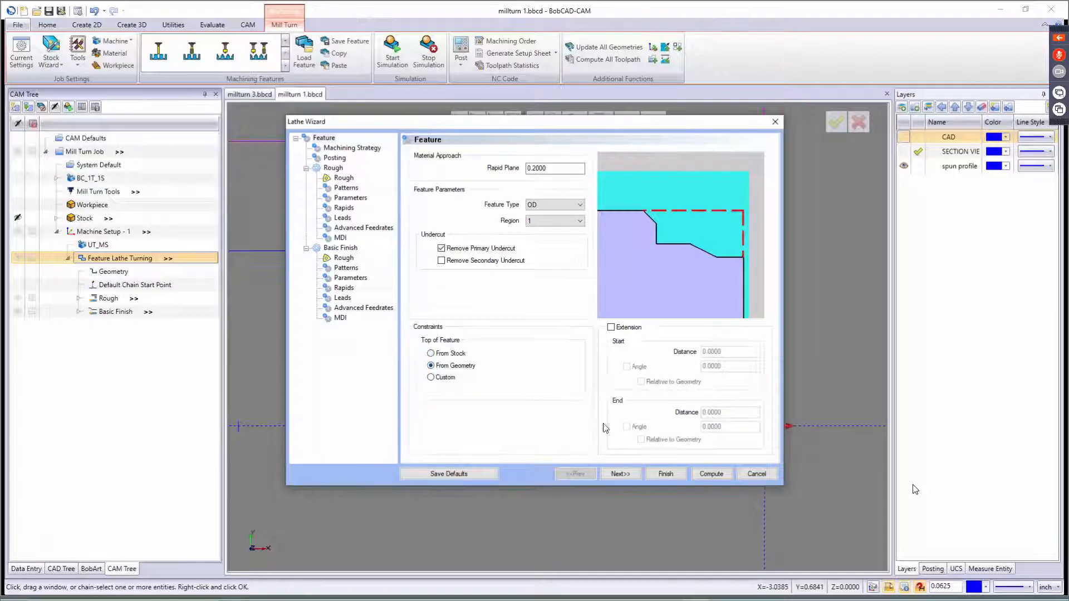
left_click(706, 474)
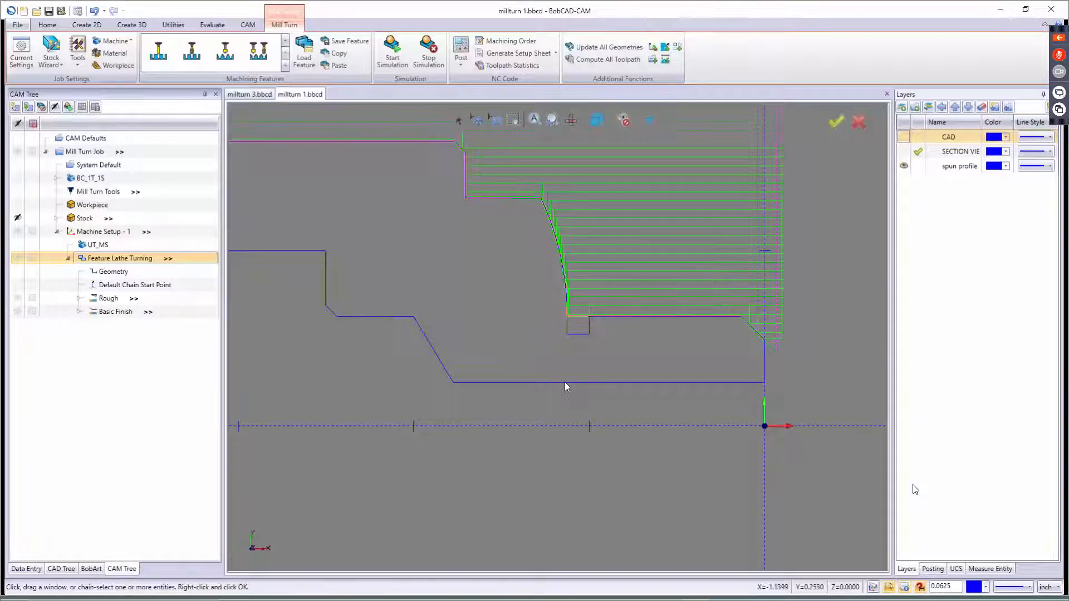
scroll(558, 377, "down", 3)
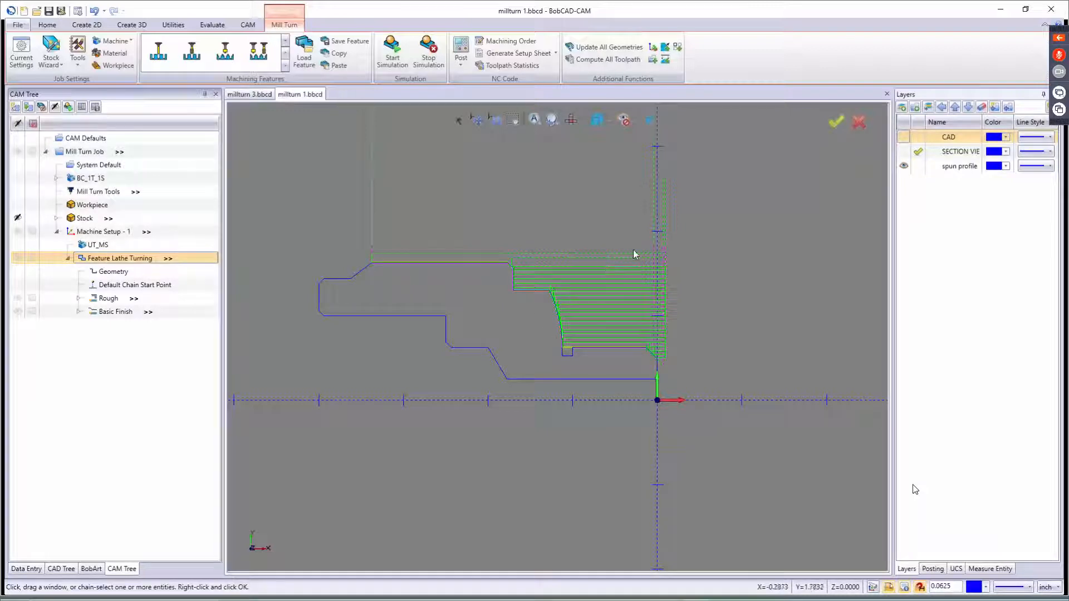
scroll(606, 256, "down", 3)
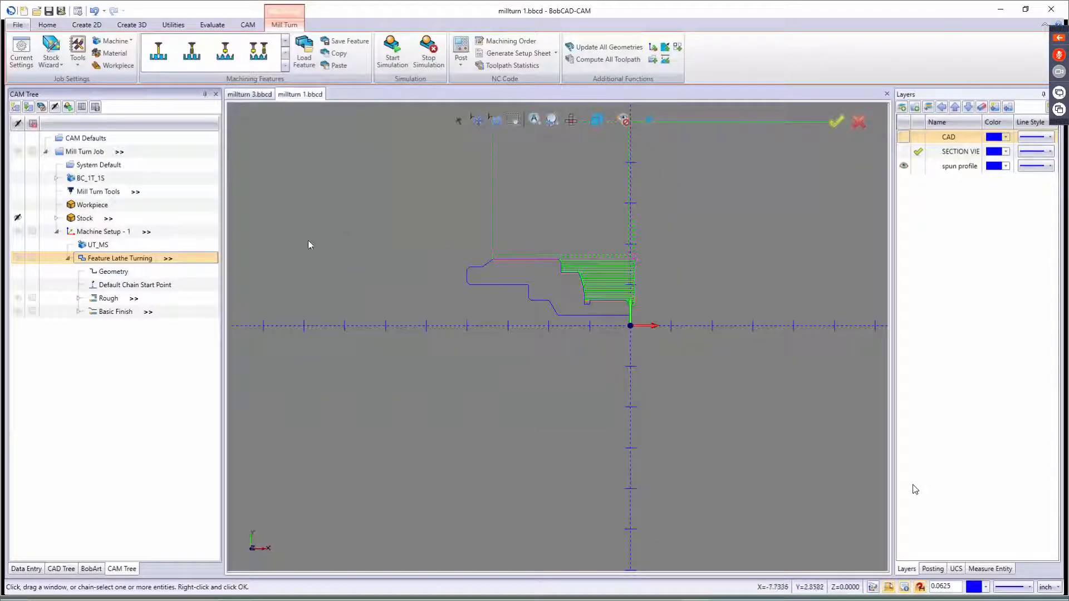
- Blank the Lathe Turning toolpath, hide the spun profile layer, and show the CAD layer with the solid's hex end in view
right_click(105, 258)
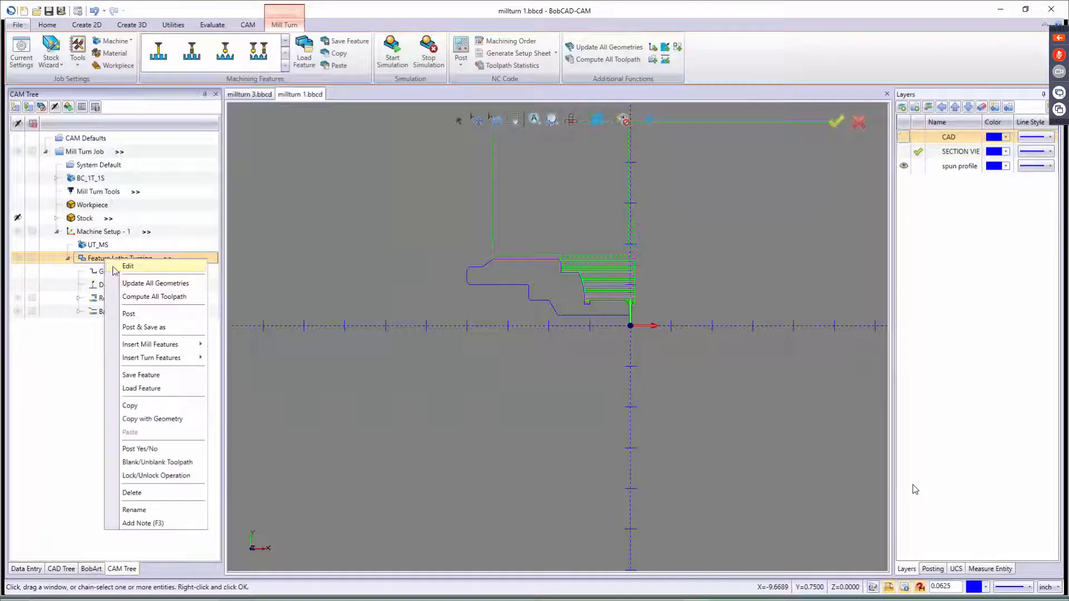
left_click(138, 463)
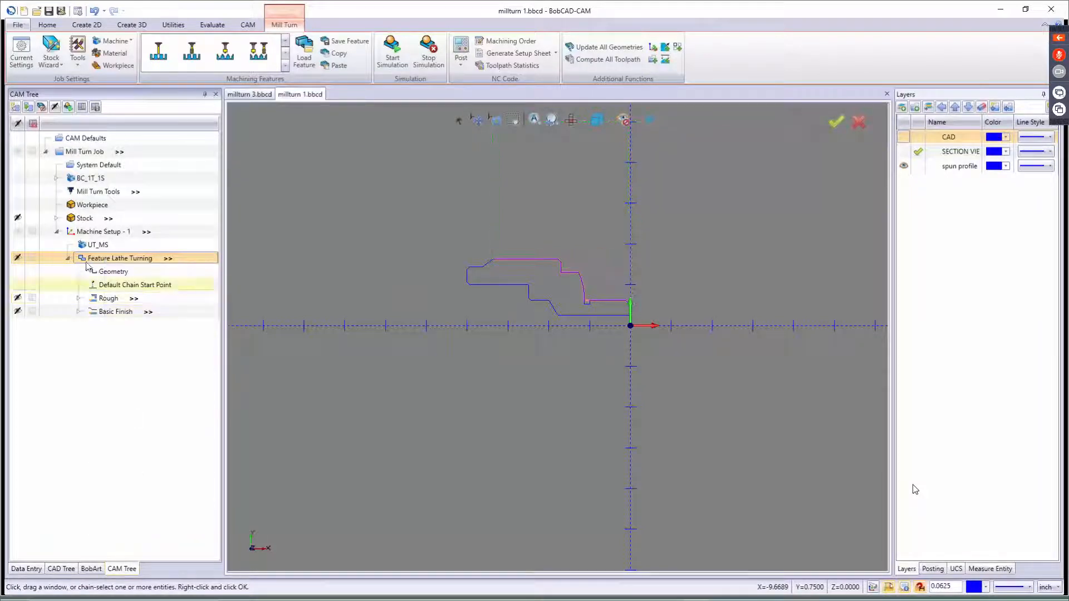
left_click(69, 260)
left_click(903, 165)
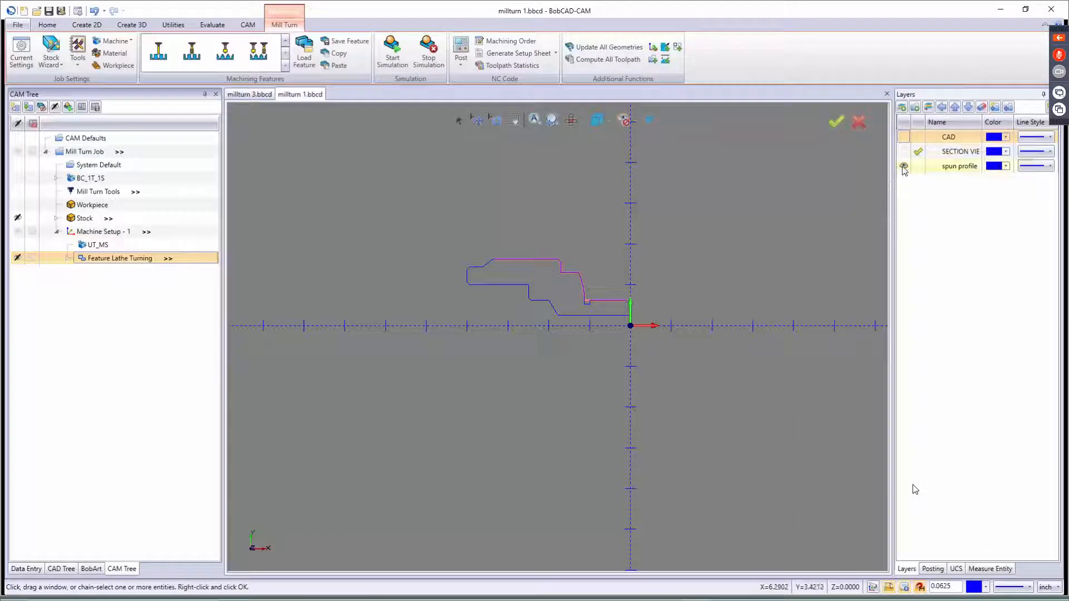
left_click(903, 137)
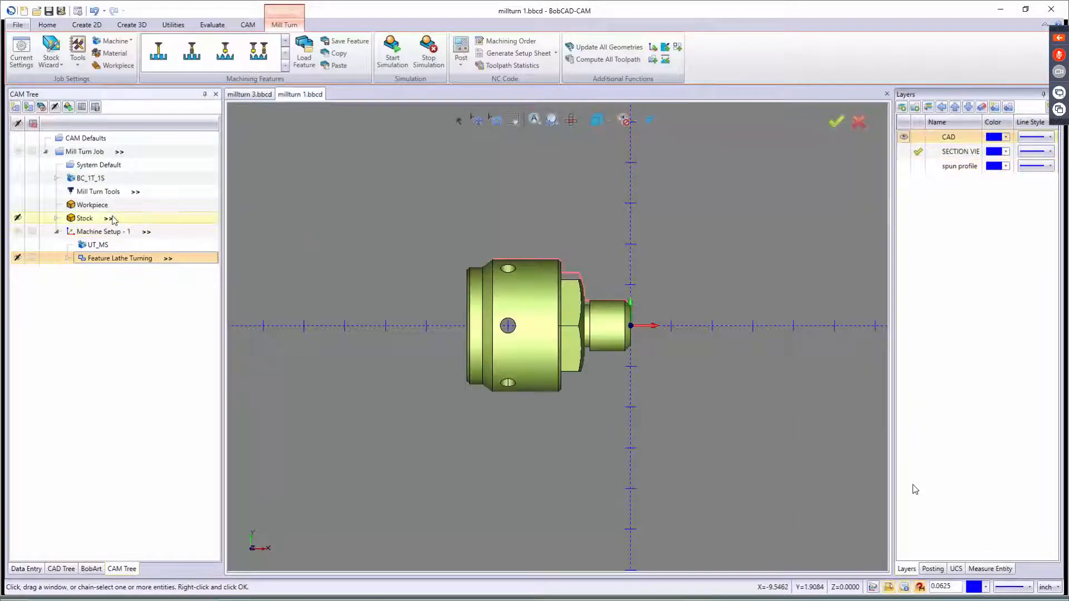
left_click(90, 179)
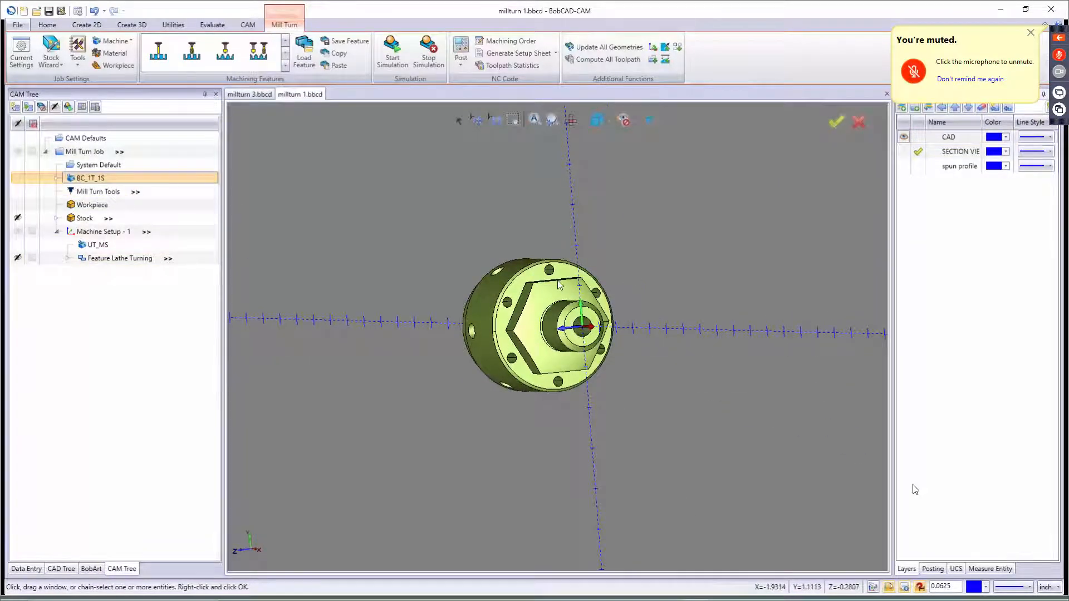
scroll(560, 284, "up", 5)
scroll(542, 274, "down", 2)
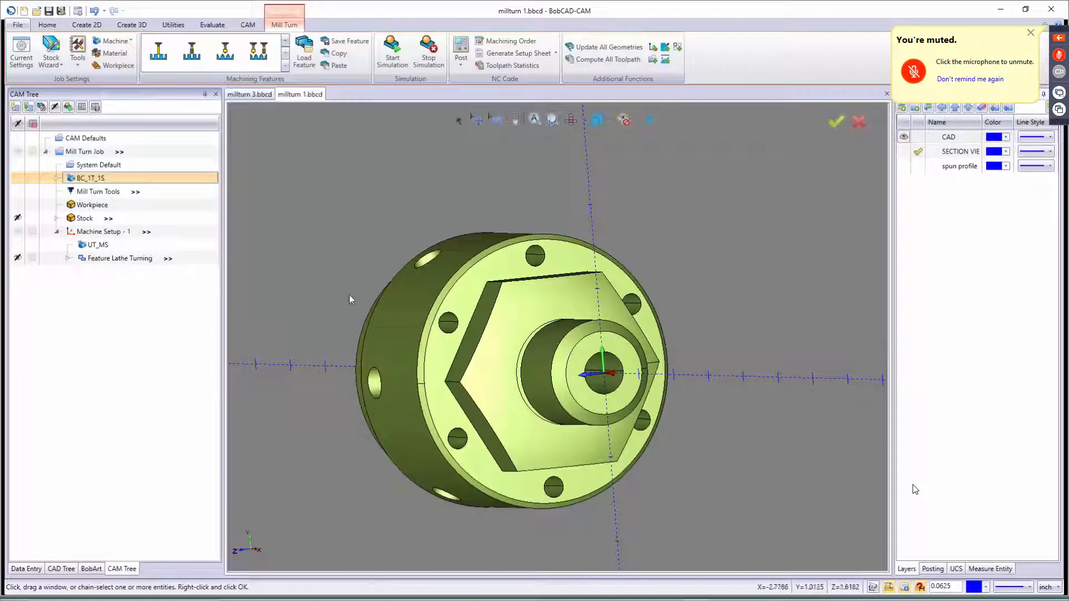
- Add a Mill Drill Hole feature to Machine Setup - 1 using the six holes on the flange face around the hexagon
right_click(103, 233)
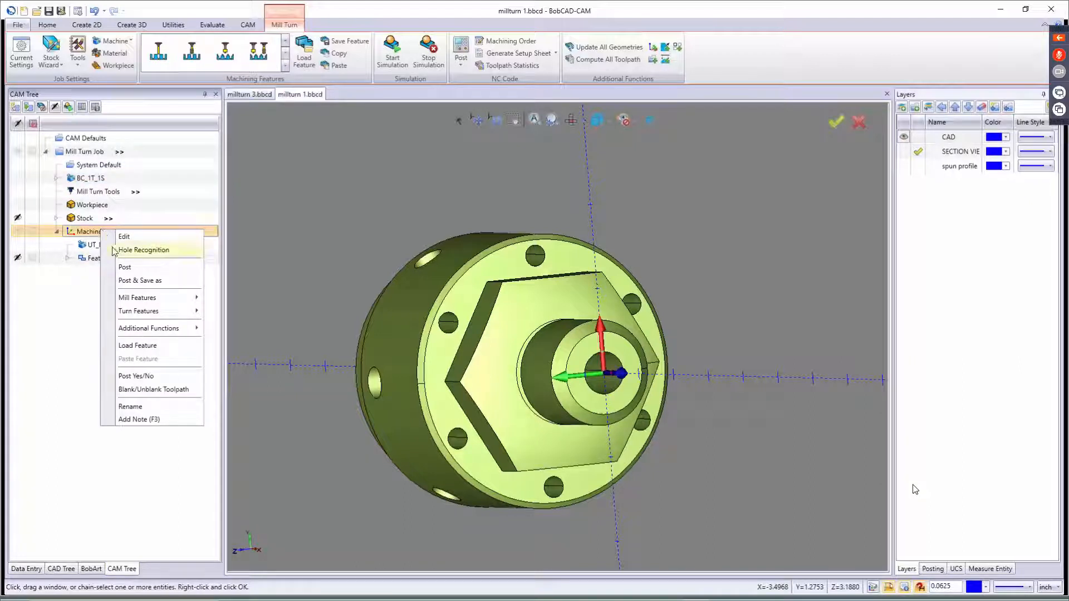
mouse_move(143, 301)
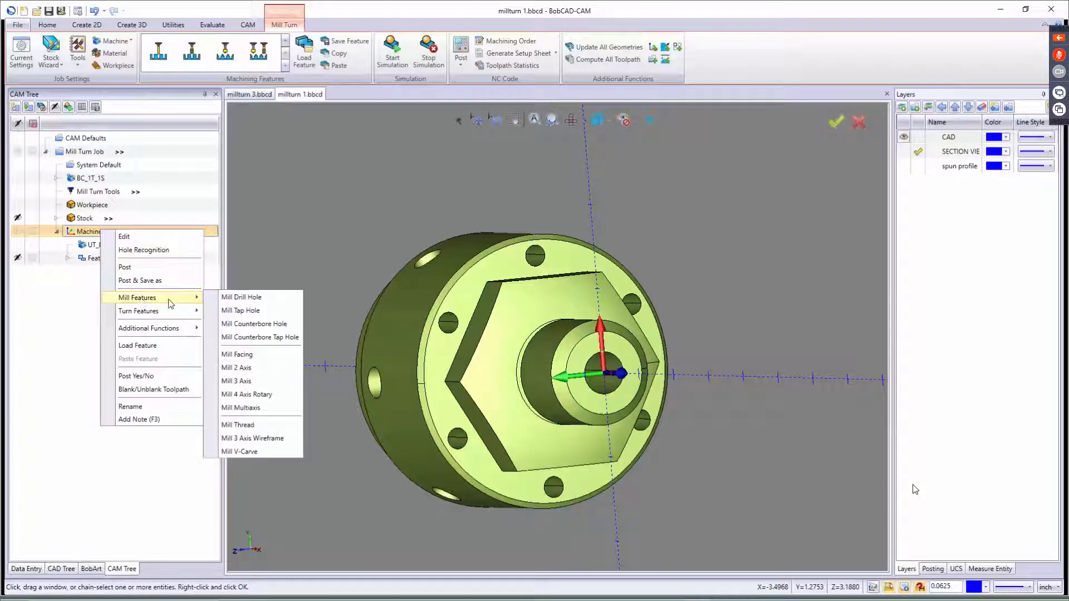
left_click(258, 313)
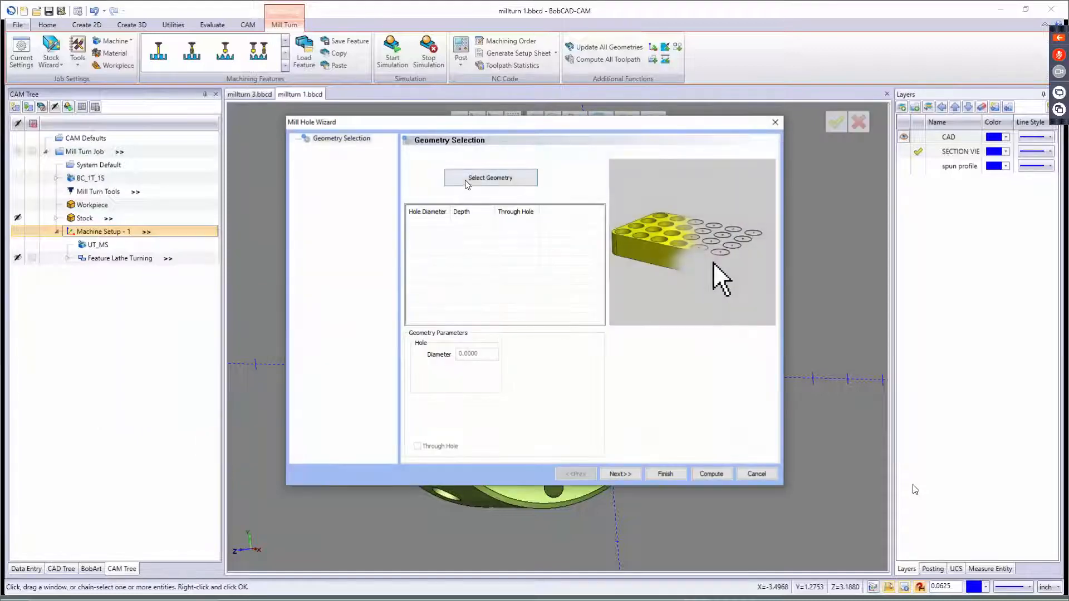
left_click(496, 176)
left_click(535, 256)
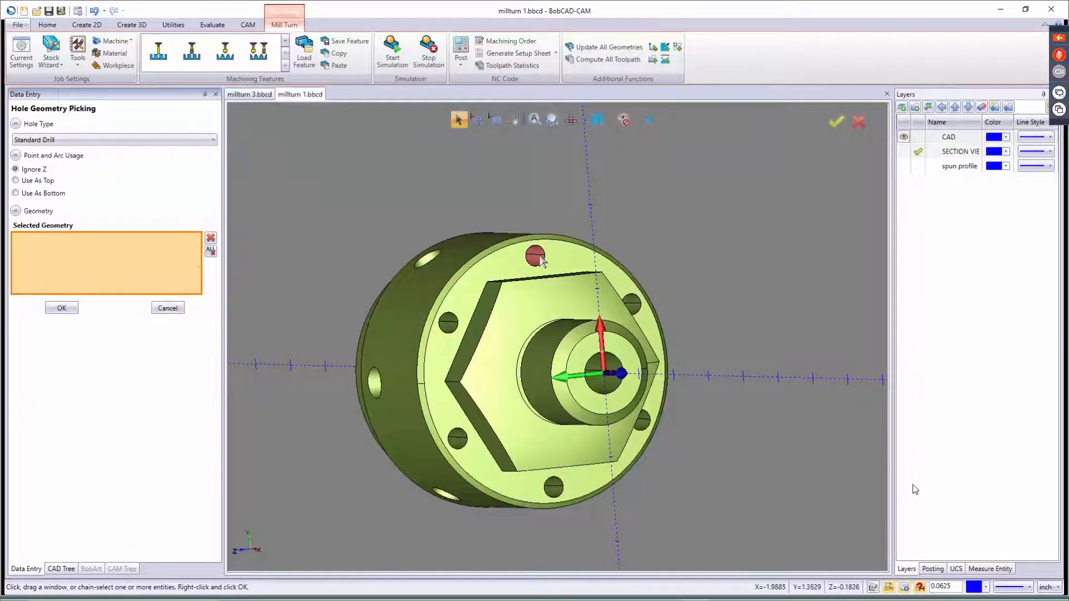
left_click(449, 322)
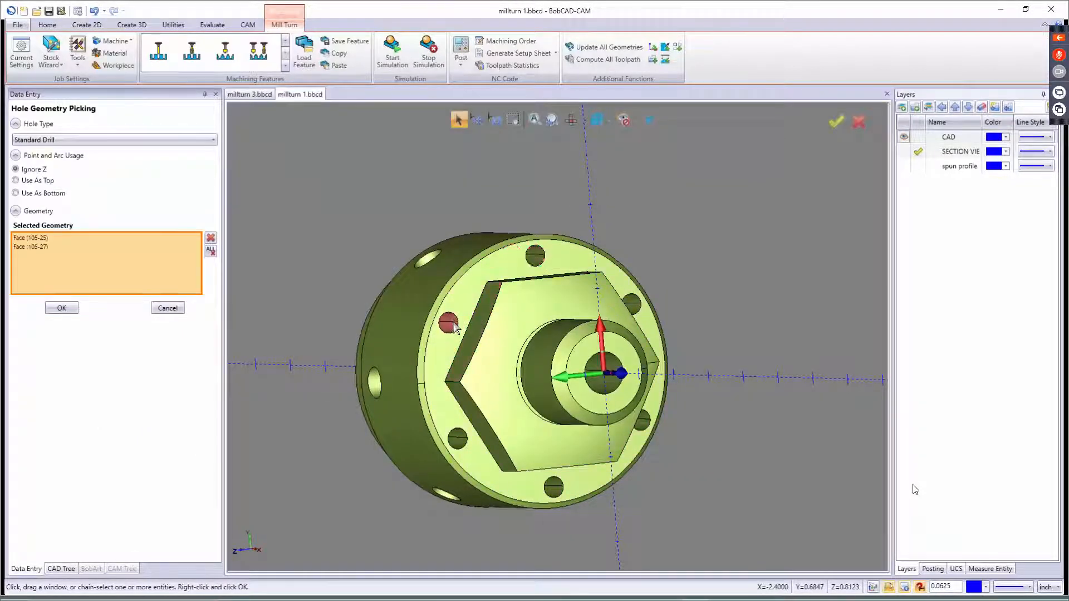
left_click(458, 439)
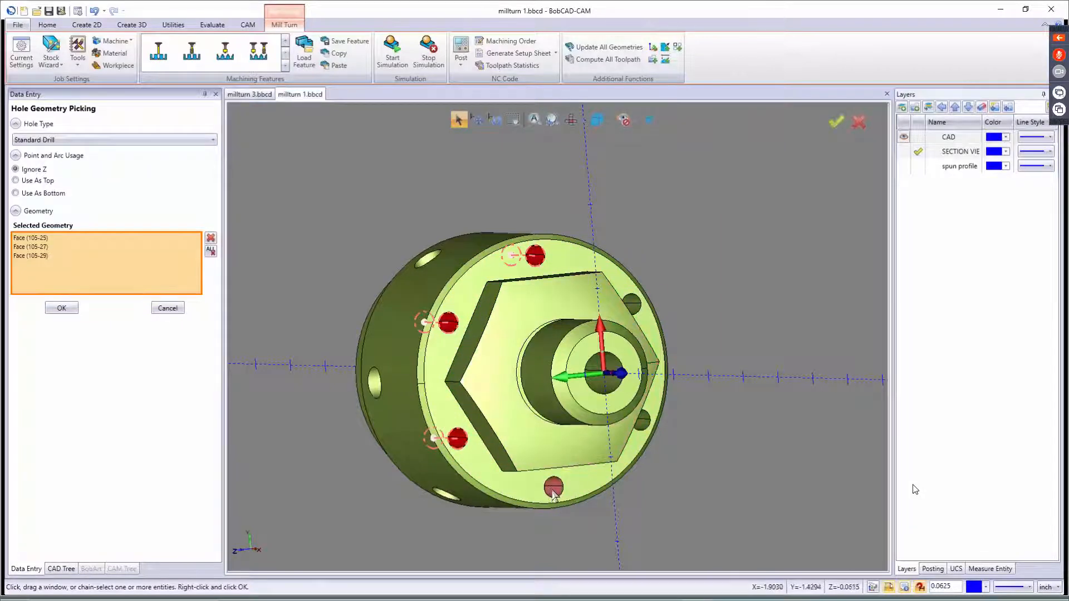
left_click(553, 488)
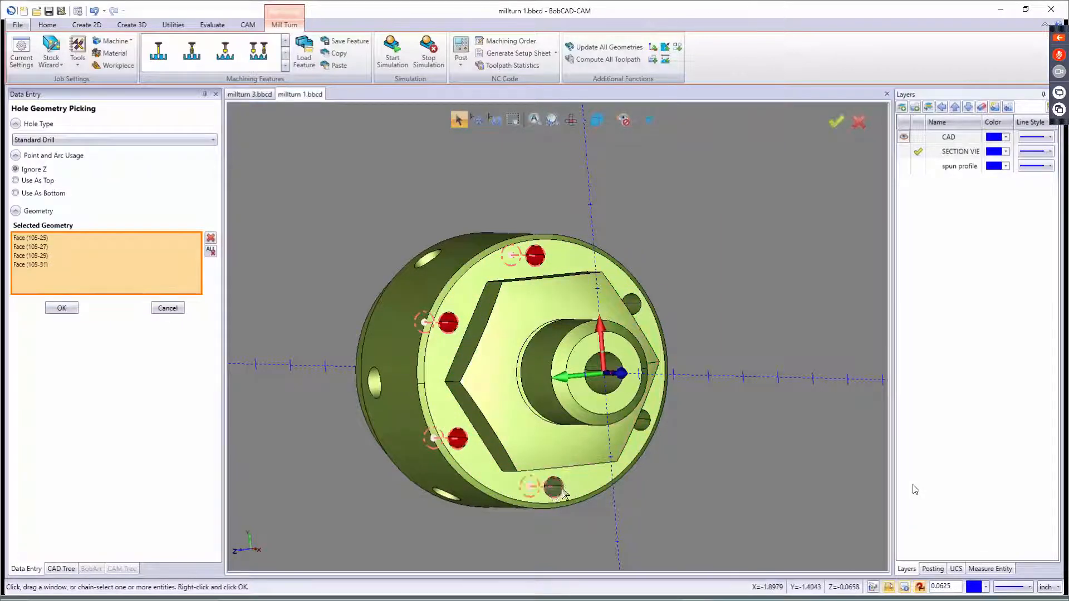
left_click(645, 422)
left_click(633, 303)
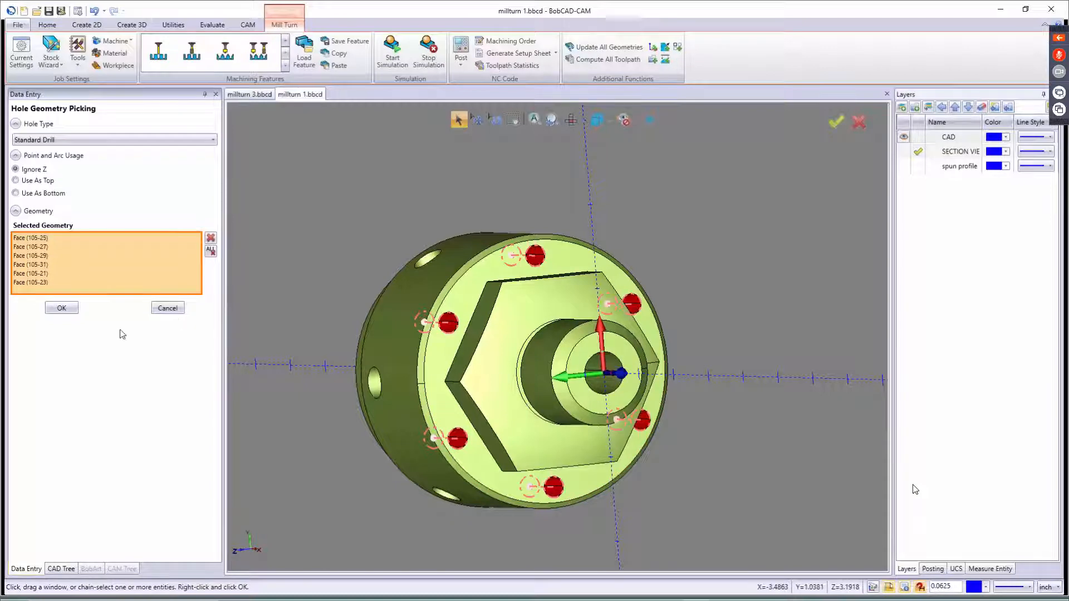
left_click(61, 307)
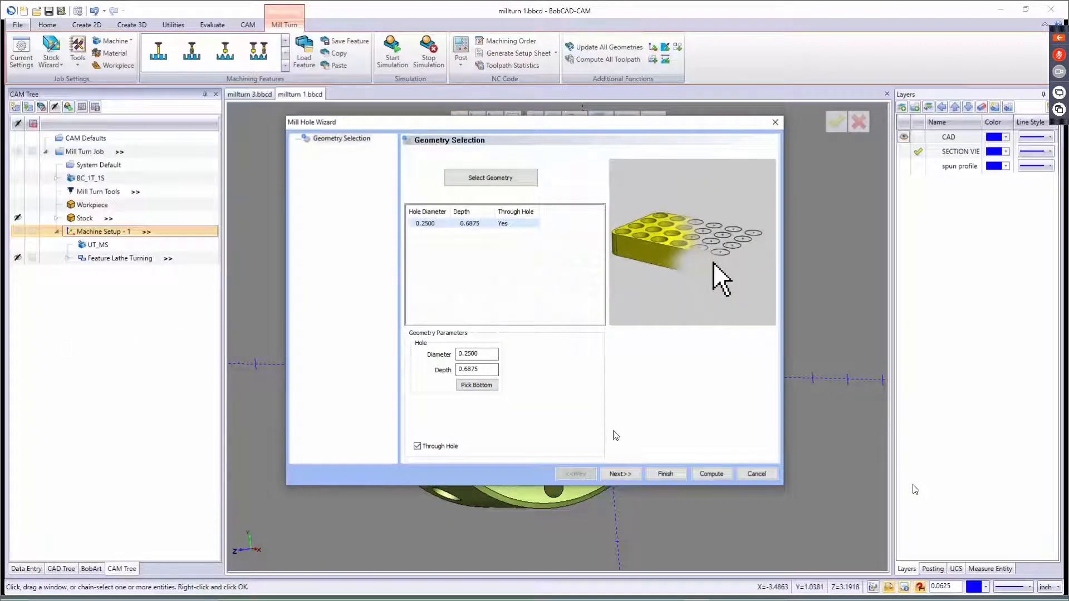
- Keep the hole group's default planes and depth, and apply the default Hole strategy to the drilling feature
left_click(623, 475)
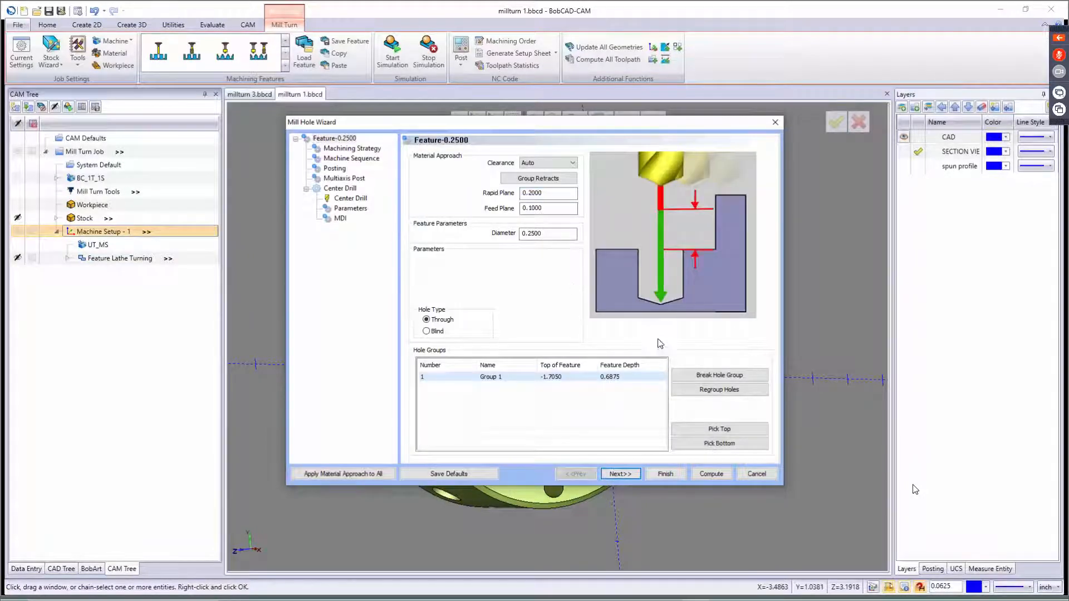
left_click(649, 379)
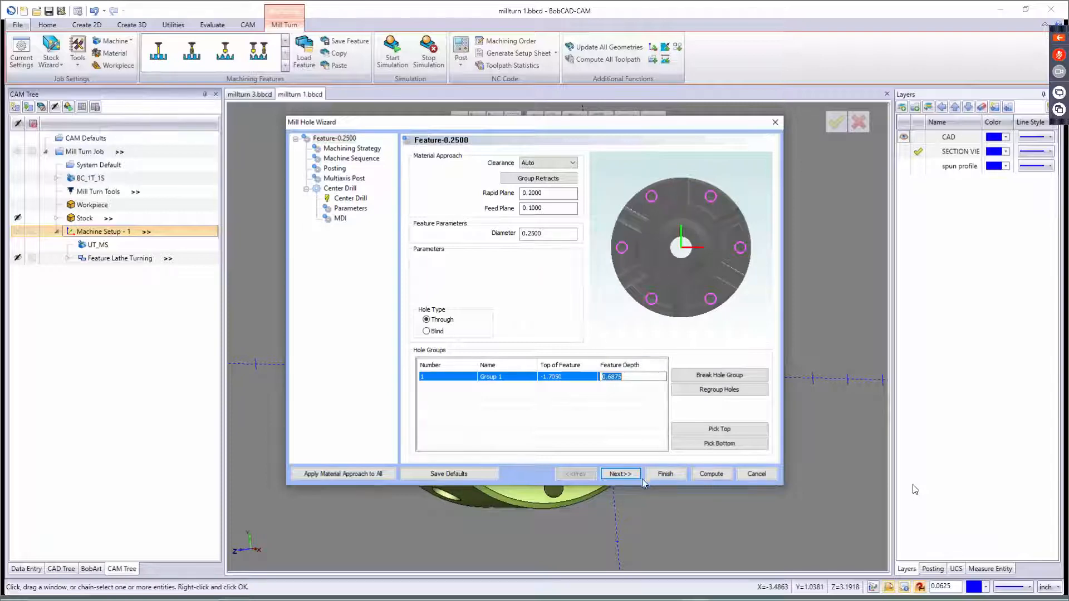
left_click(627, 476)
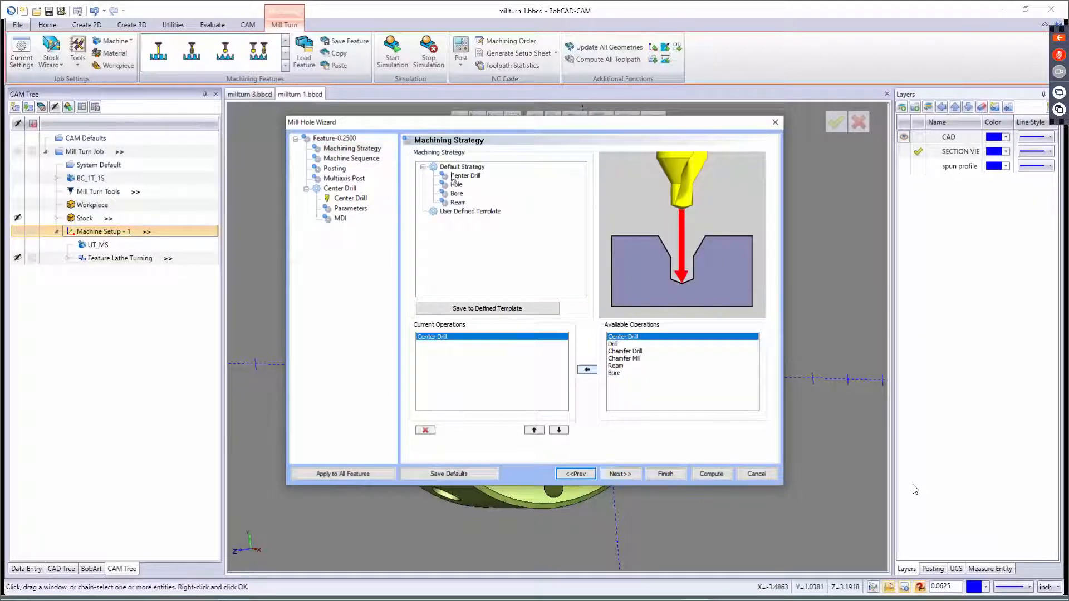
left_click(455, 185)
left_click(620, 474)
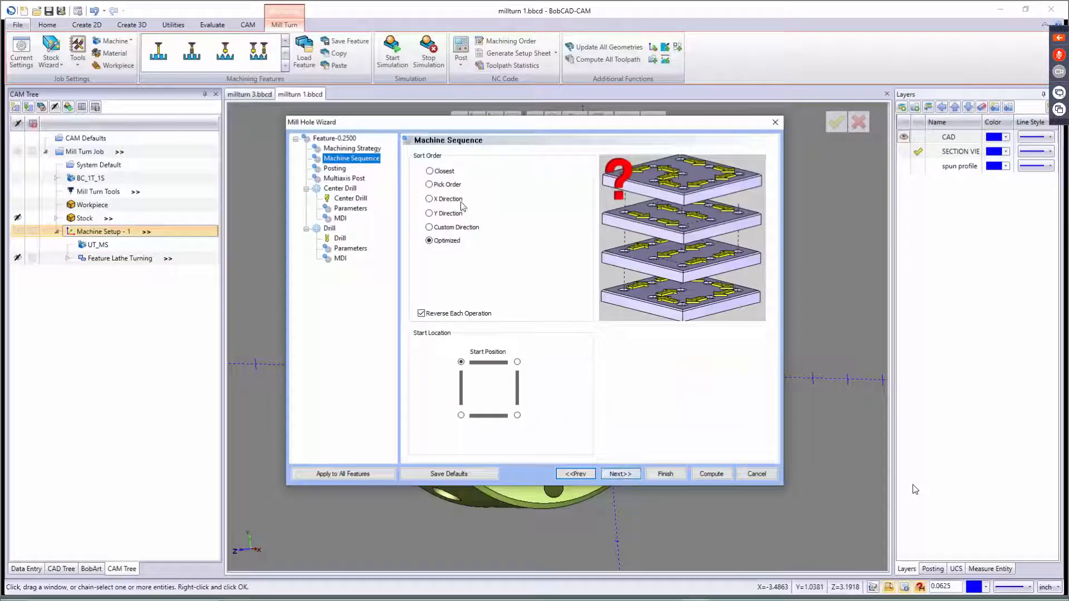
- Keep the Optimized sort order and set the hole feature's posting mode to Longhand Code
left_click(616, 474)
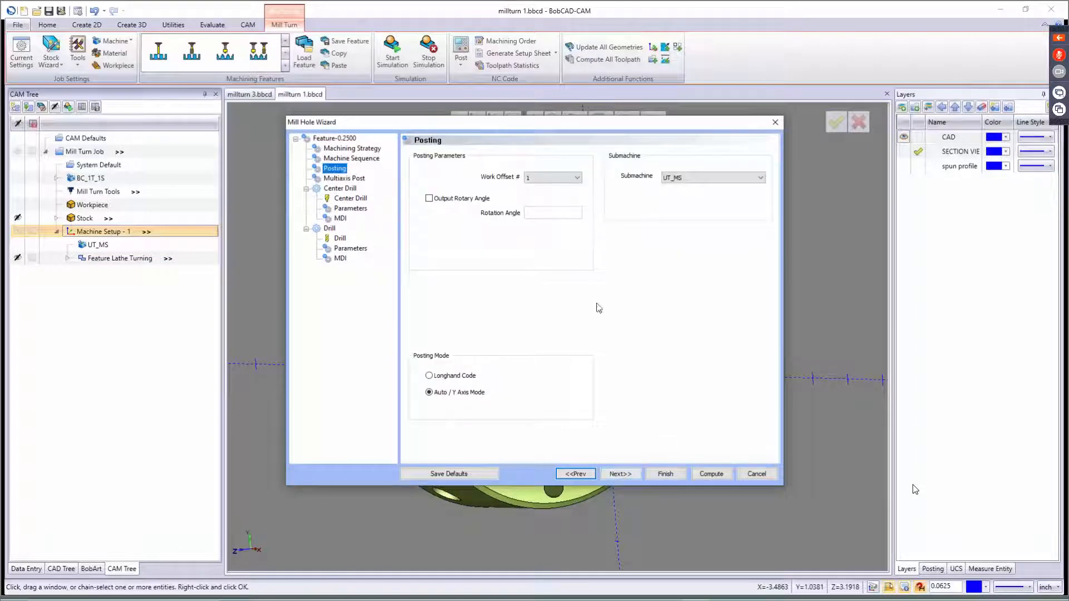
left_click(445, 376)
left_click(631, 475)
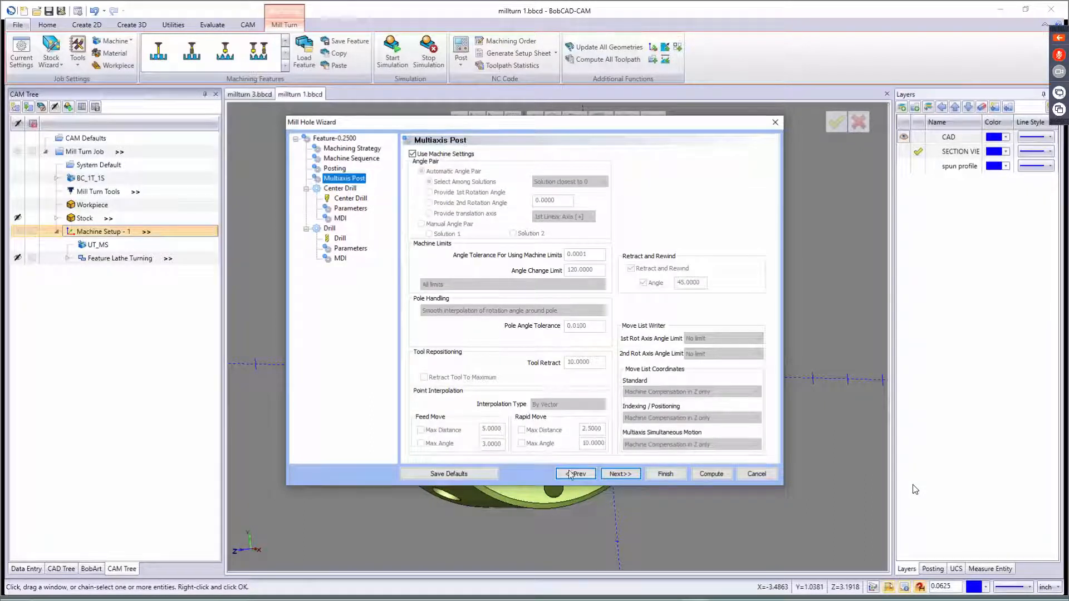
- Mount the loose 5 CENTER DRILL in Station # 3 of the upper turret and accept it for the Center Drill operation
left_click(630, 476)
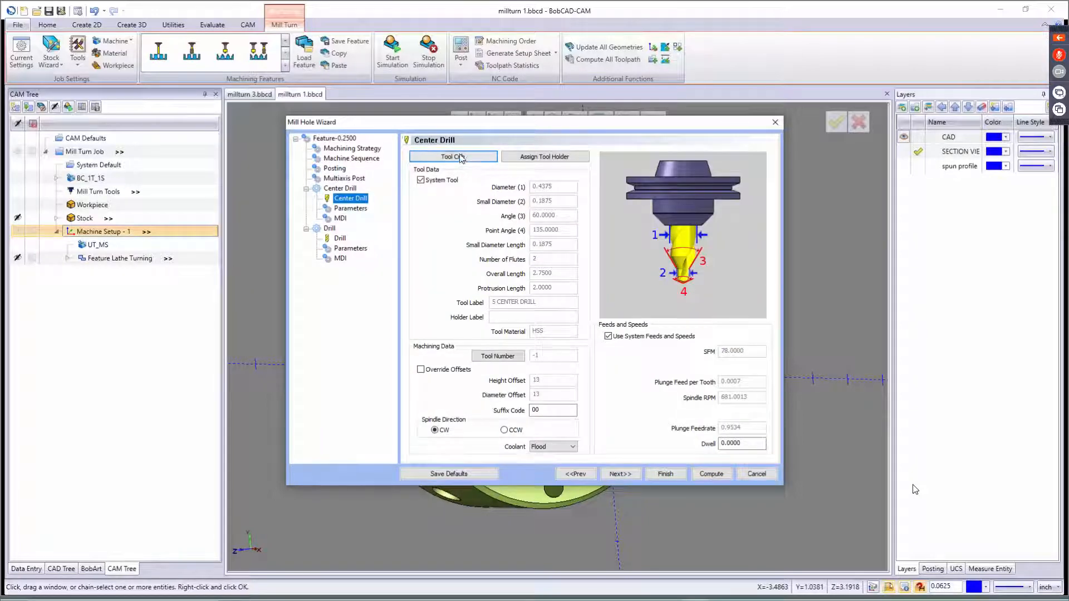
left_click(452, 157)
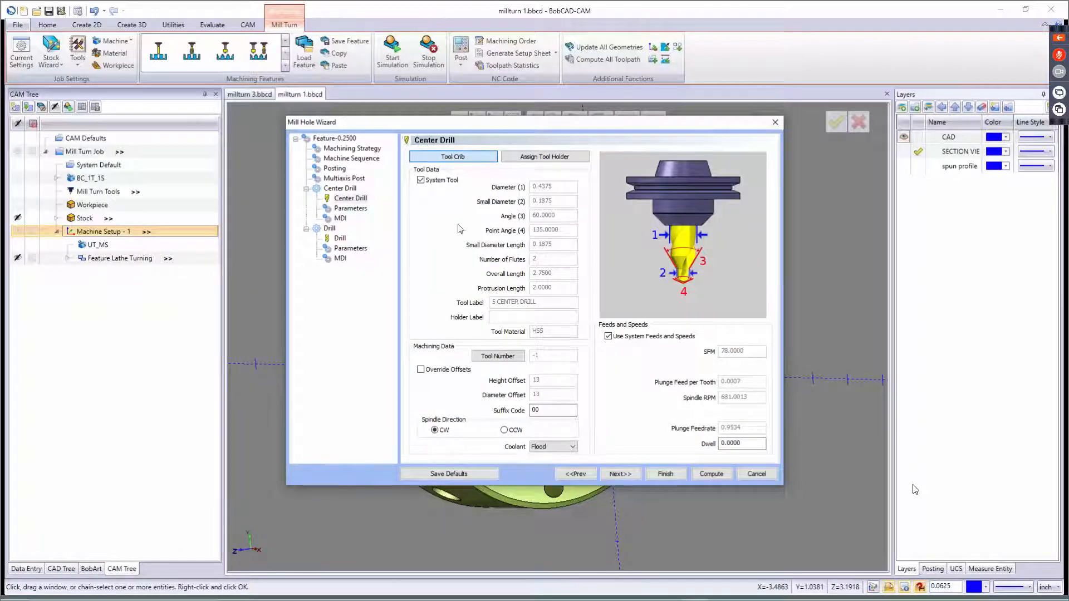
left_click_drag(353, 299, 324, 197)
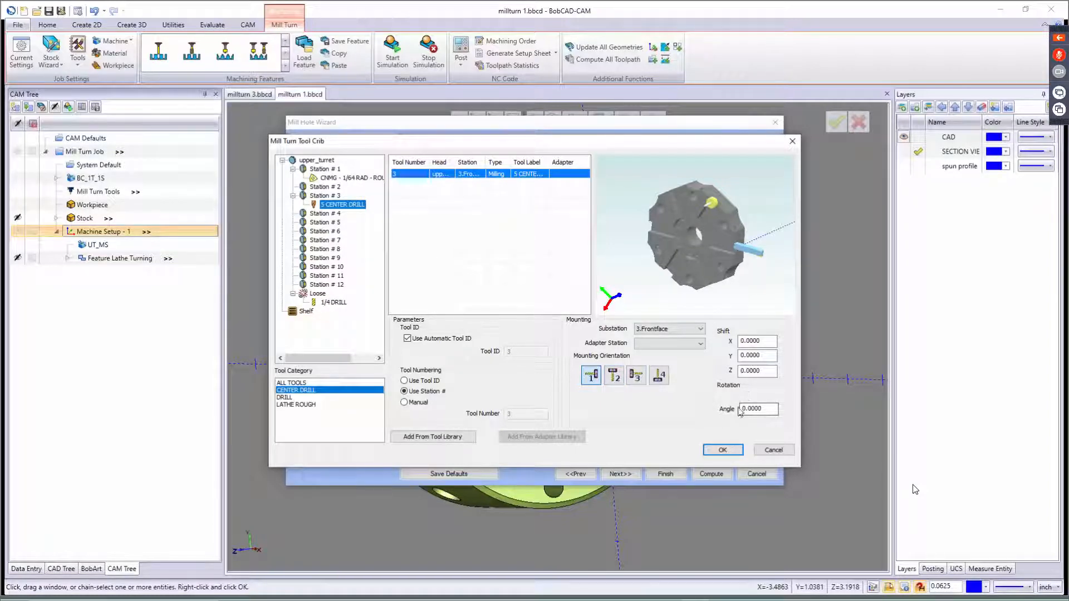
left_click(723, 451)
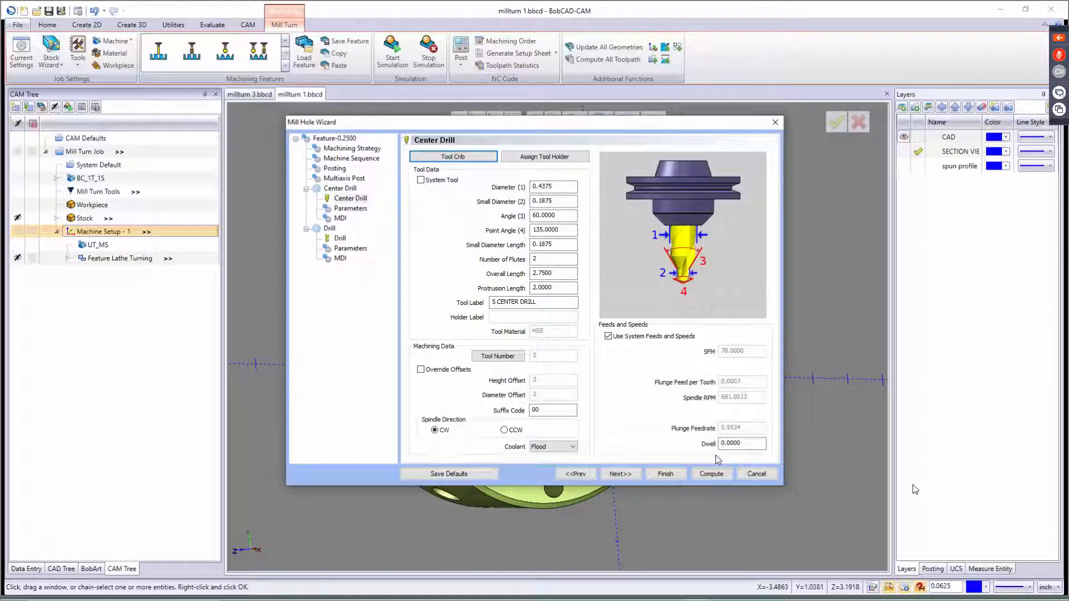
left_click(618, 473)
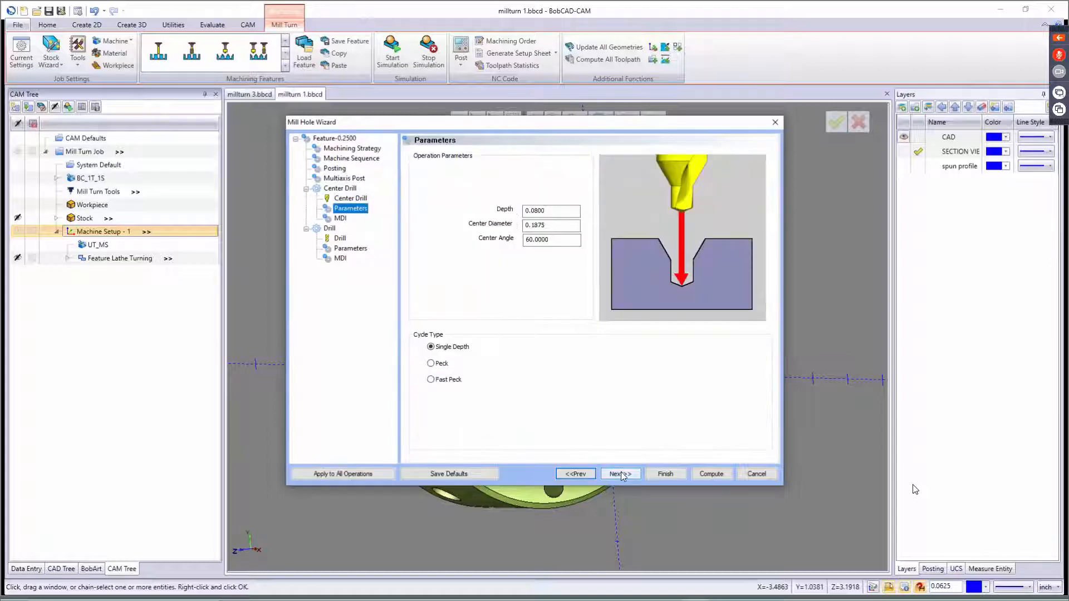
- Keep the Center Drill depth at 0.0800, diameter at 0.1875 and angle at 60, with the Single Depth cycle type
left_click(548, 211)
left_click(557, 226)
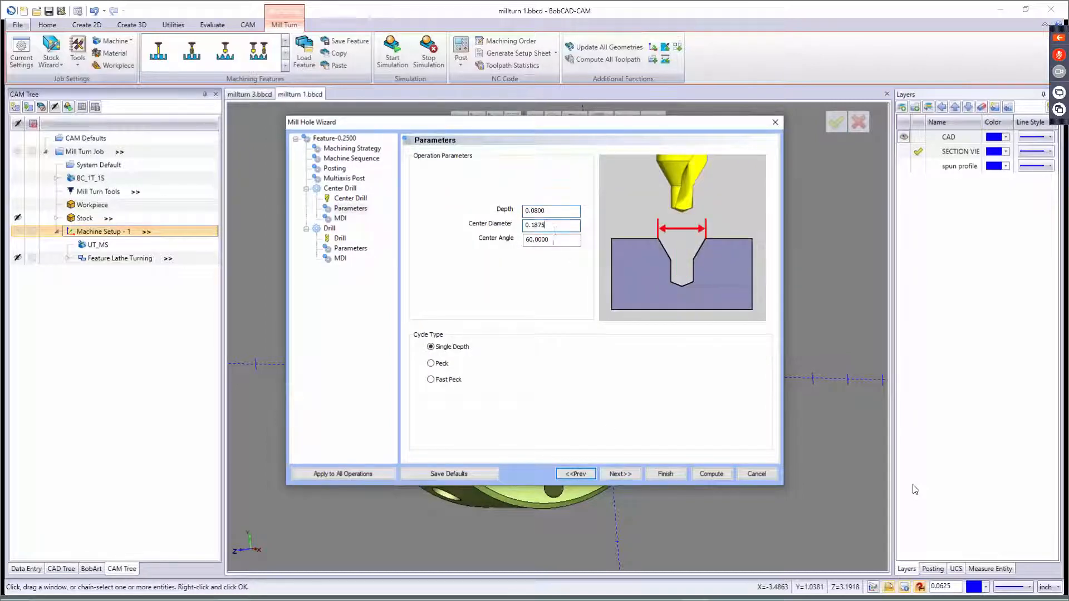
left_click(557, 239)
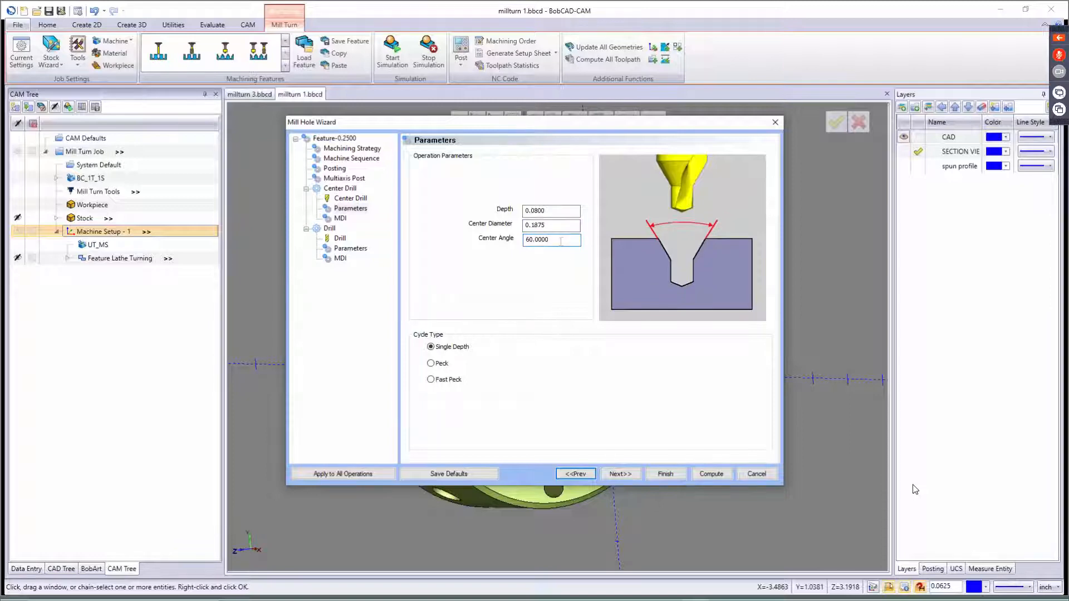
left_click(441, 350)
left_click(442, 365)
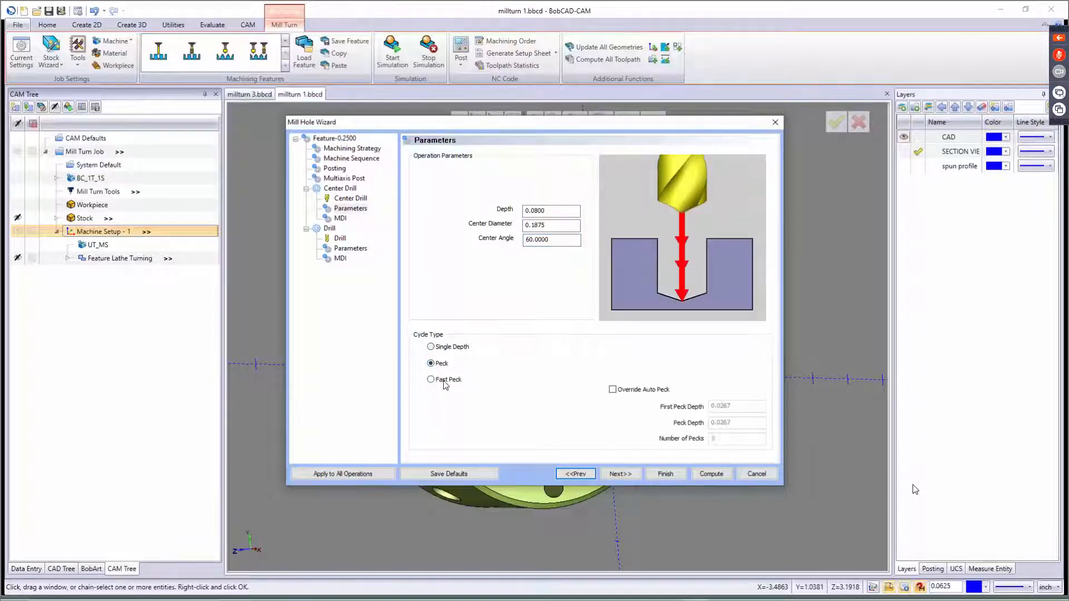
left_click(444, 381)
left_click(444, 350)
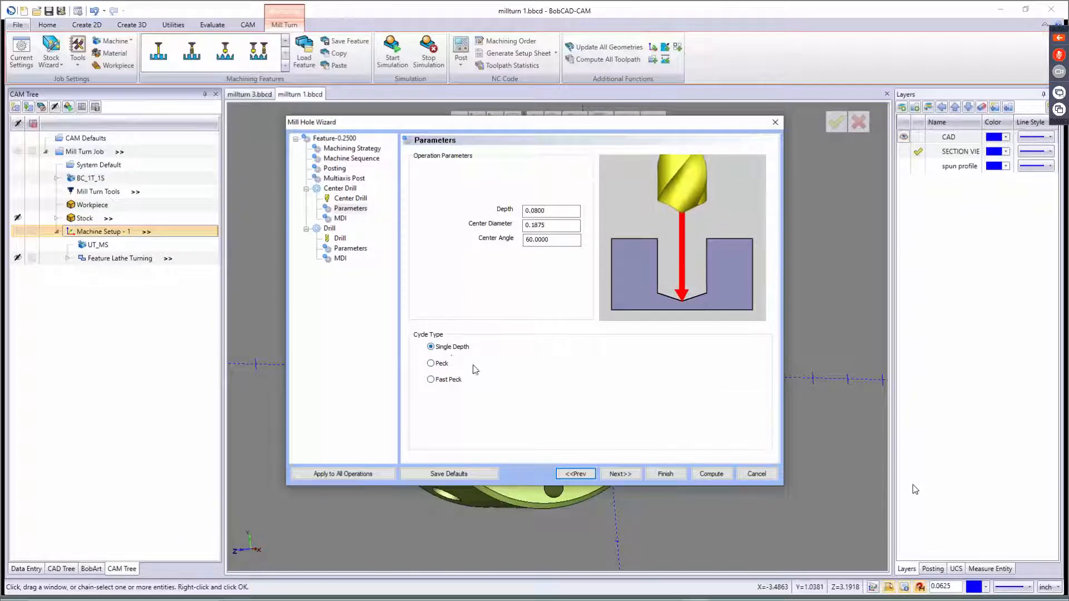
left_click(622, 474)
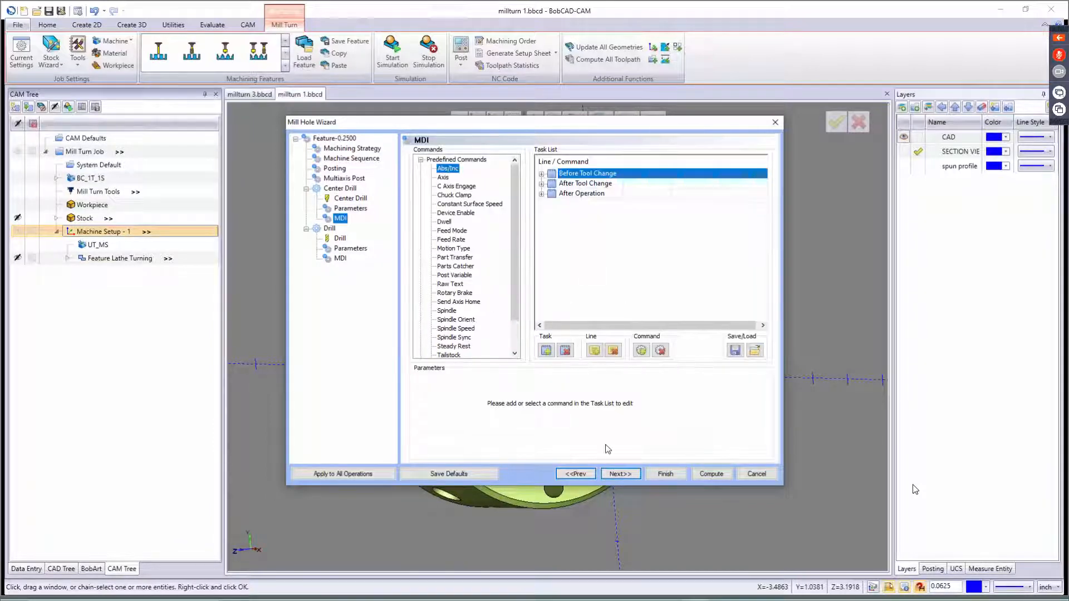
- Mount the 1/4 DRILL in Station # 5 of the upper turret and accept it for the Drill operation
left_click(629, 472)
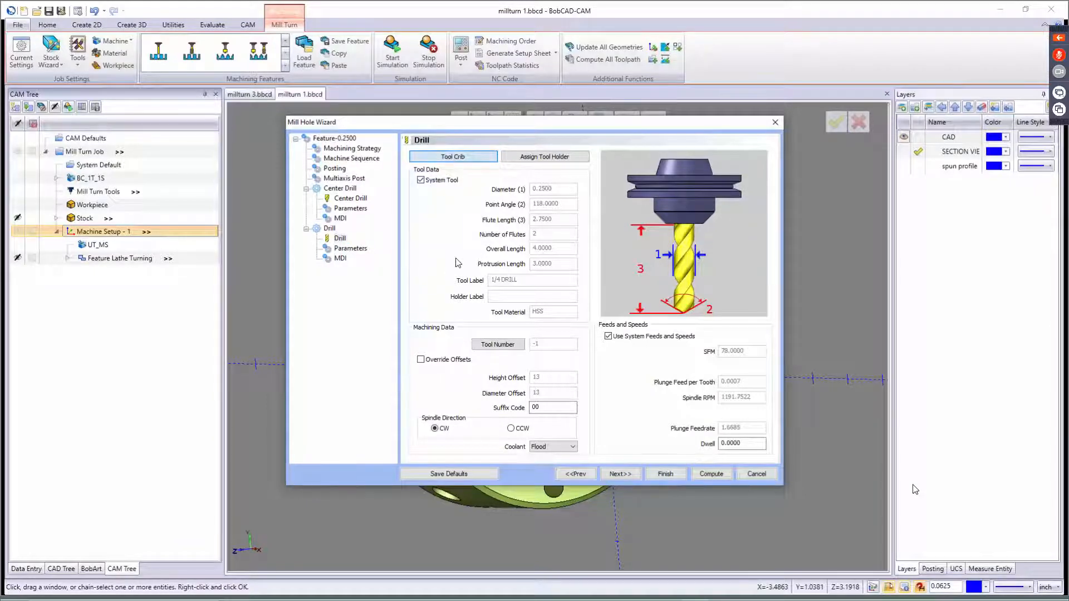
left_click_drag(335, 308, 330, 228)
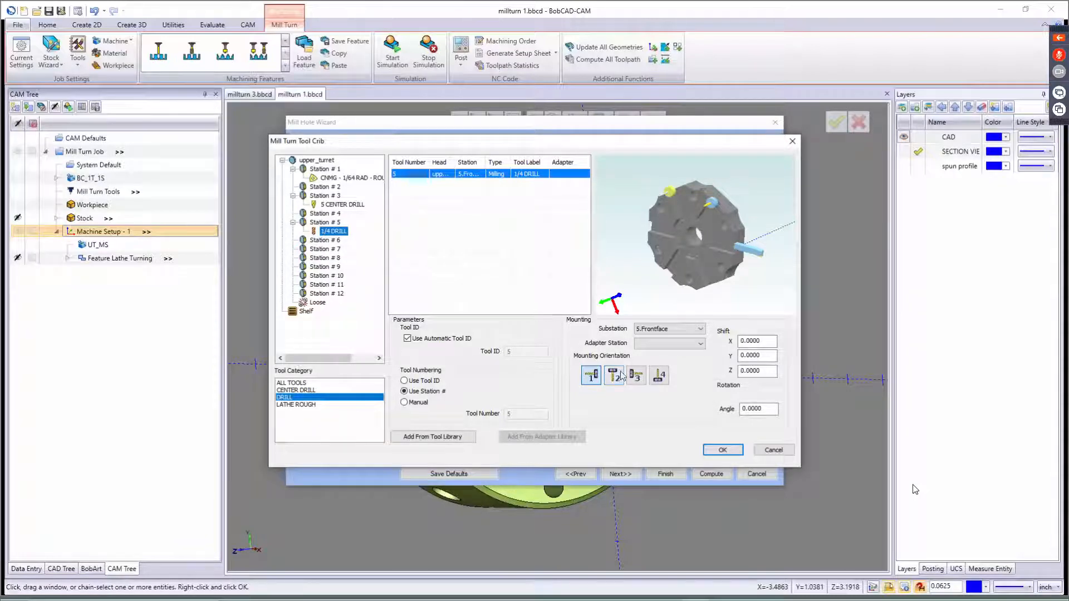
left_click(718, 449)
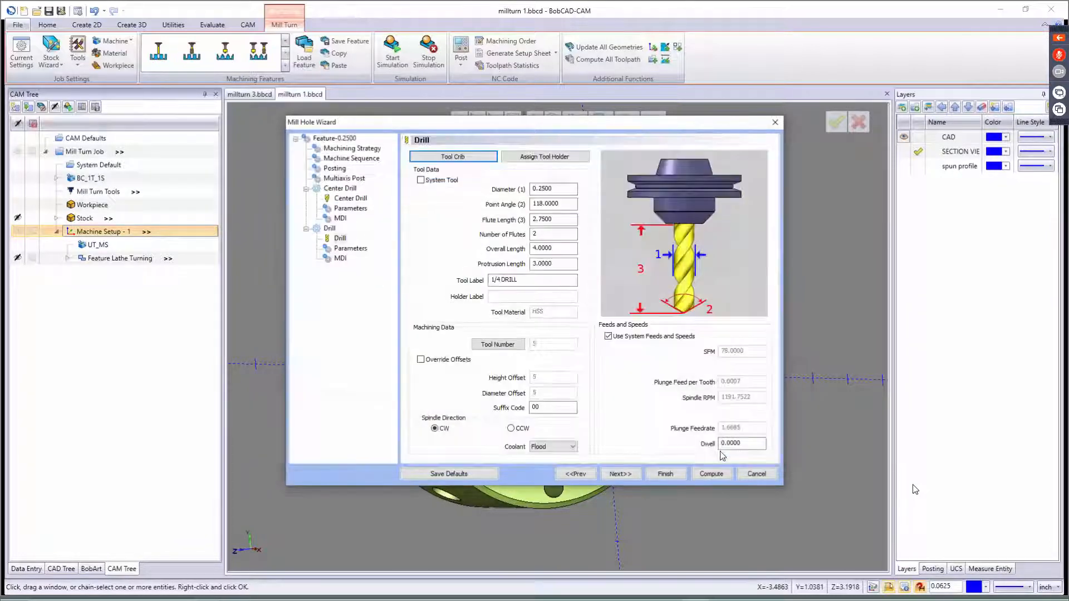
- Set the Drill operation's cycle type to Peck and compute the hole feature's toolpaths
left_click(623, 474)
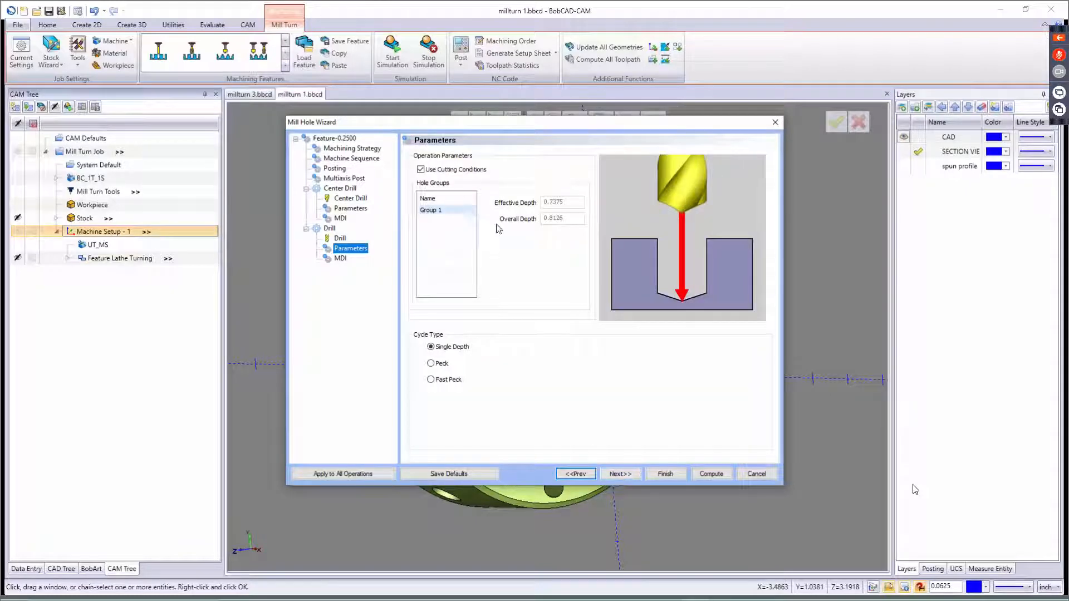
left_click(457, 363)
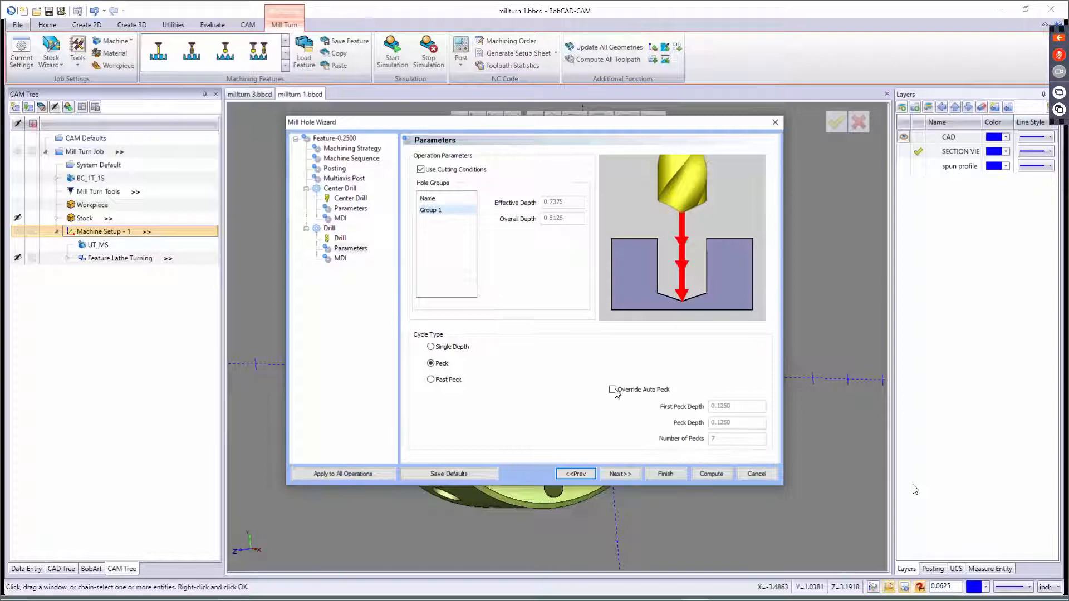
left_click(629, 476)
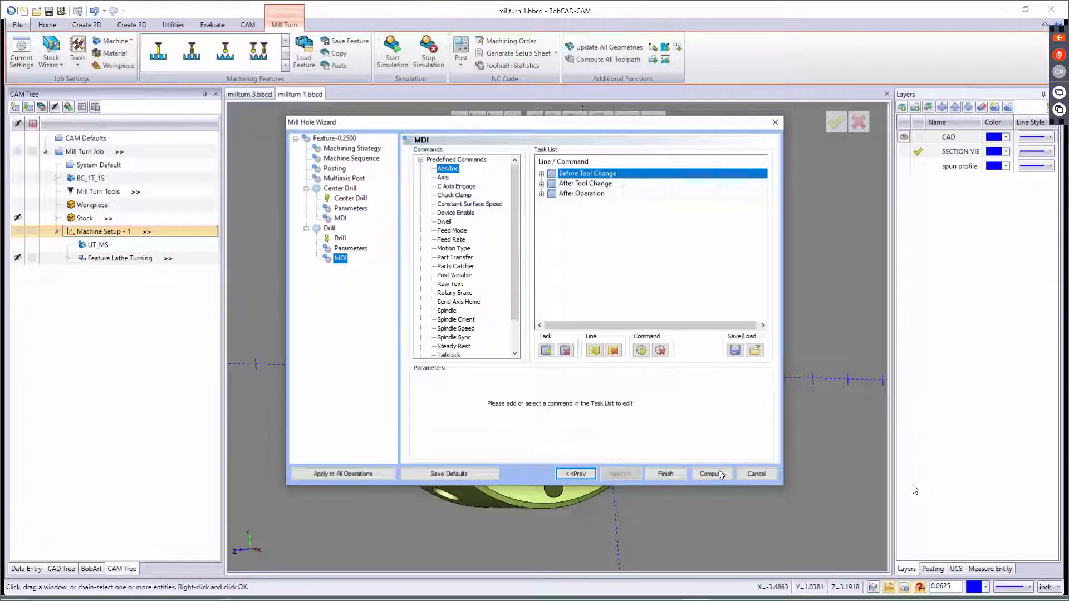
left_click(717, 474)
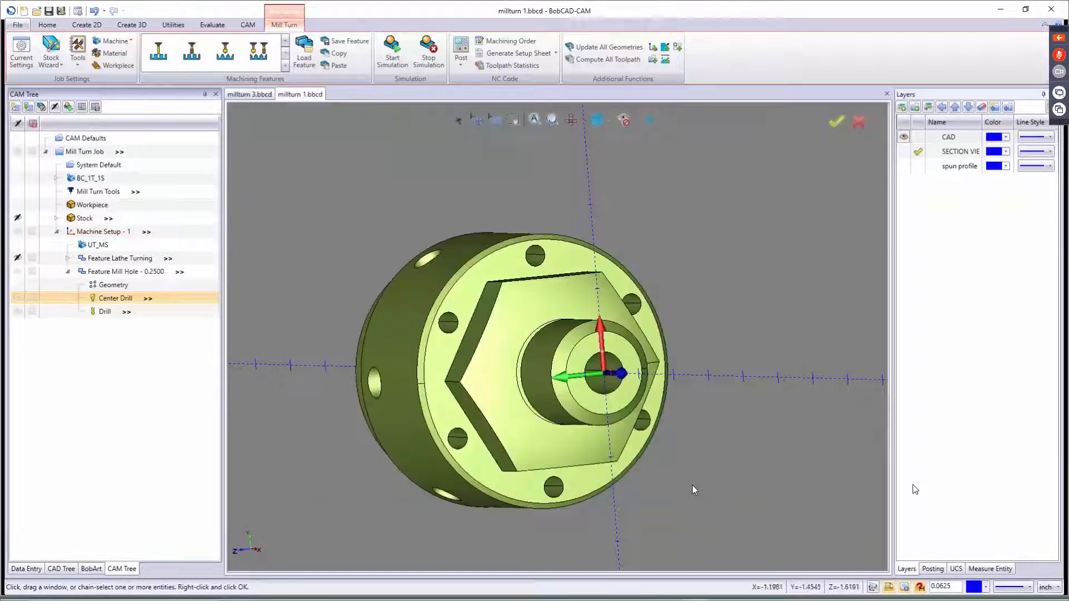
- Reopen the Mill Hole feature for editing and break its hole group into individual groups
middle_click_drag(528, 429, 637, 495)
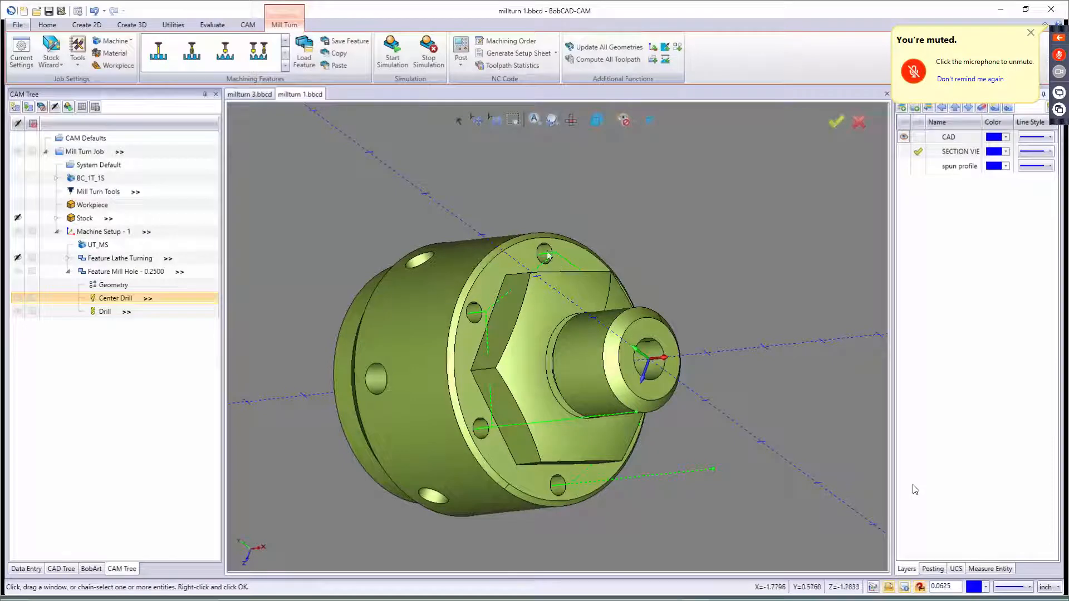
scroll(527, 278, "up", 2)
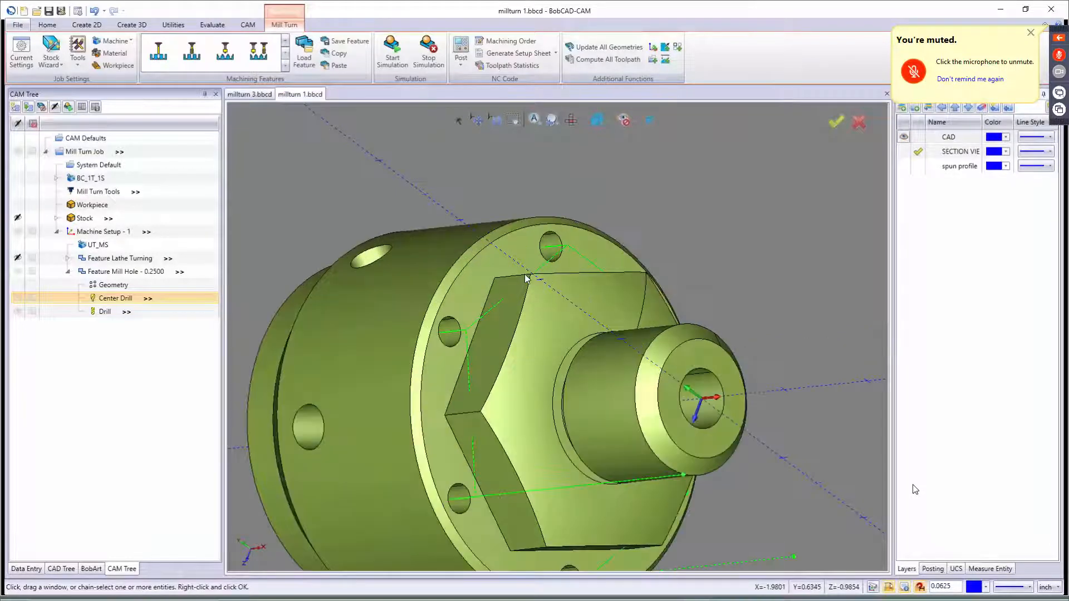
scroll(520, 278, "up", 2)
scroll(520, 278, "down", 2)
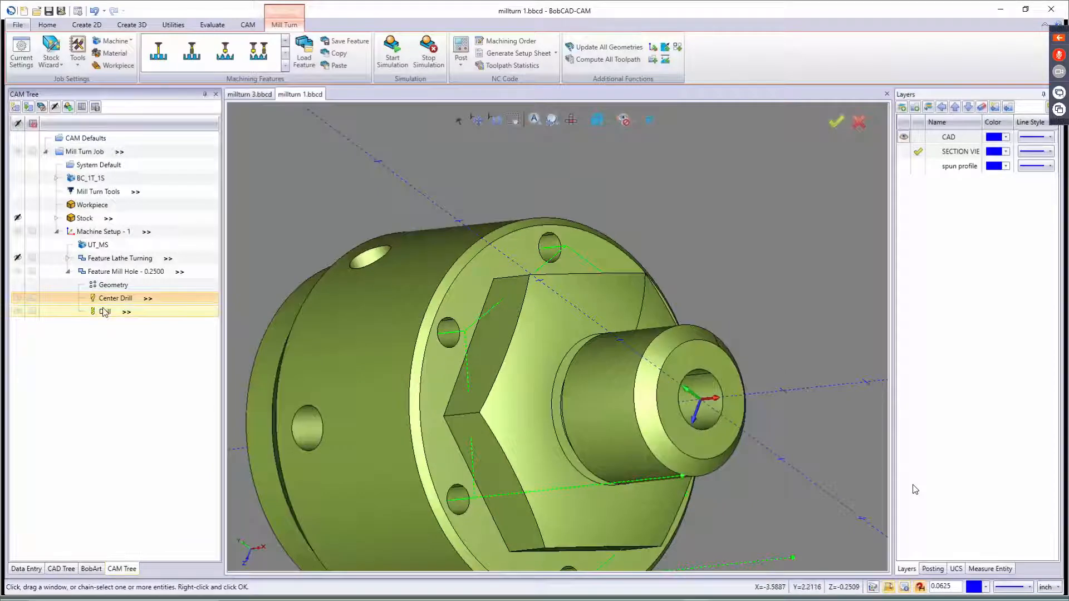
right_click(106, 272)
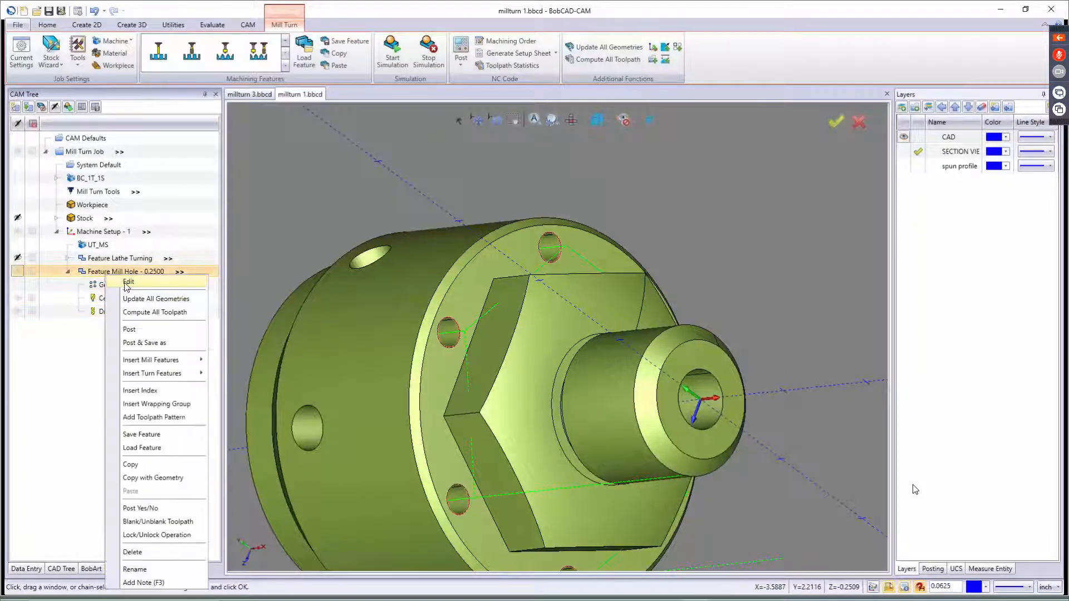
left_click(128, 311)
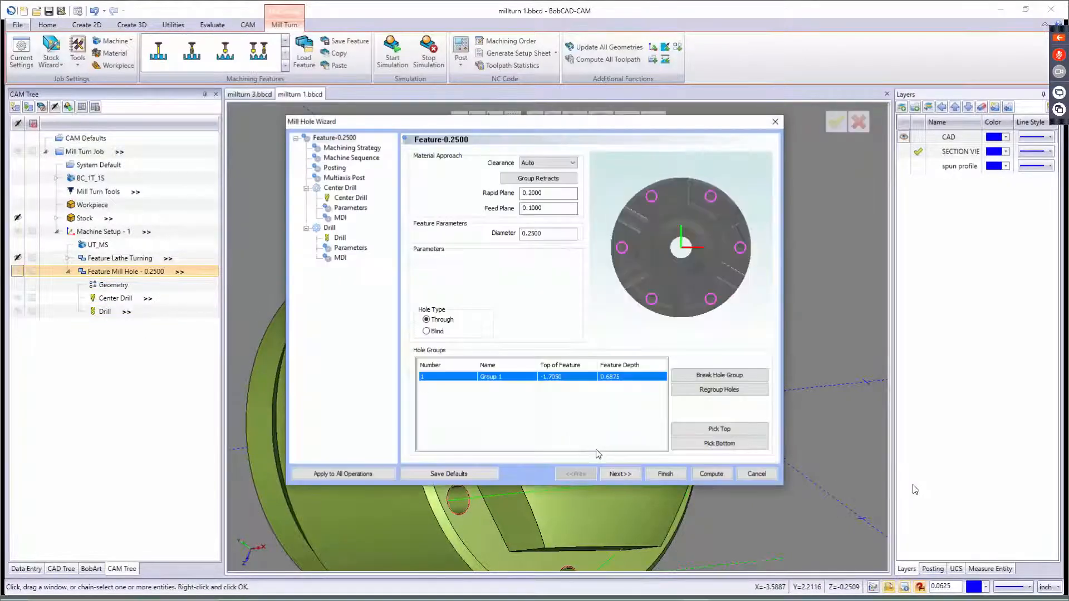
left_click(619, 473)
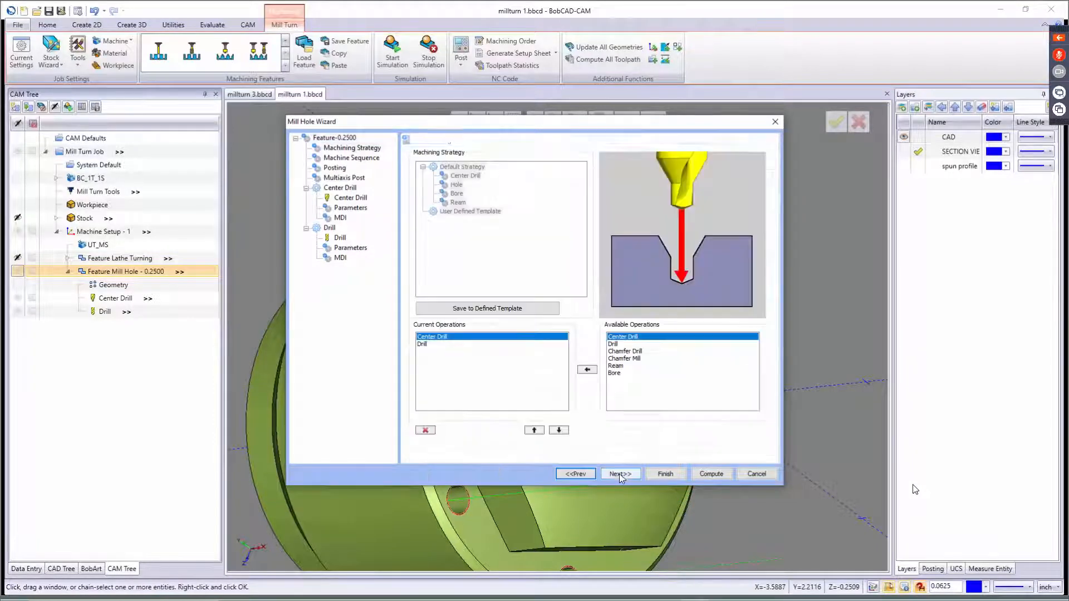
left_click(620, 473)
left_click(620, 474)
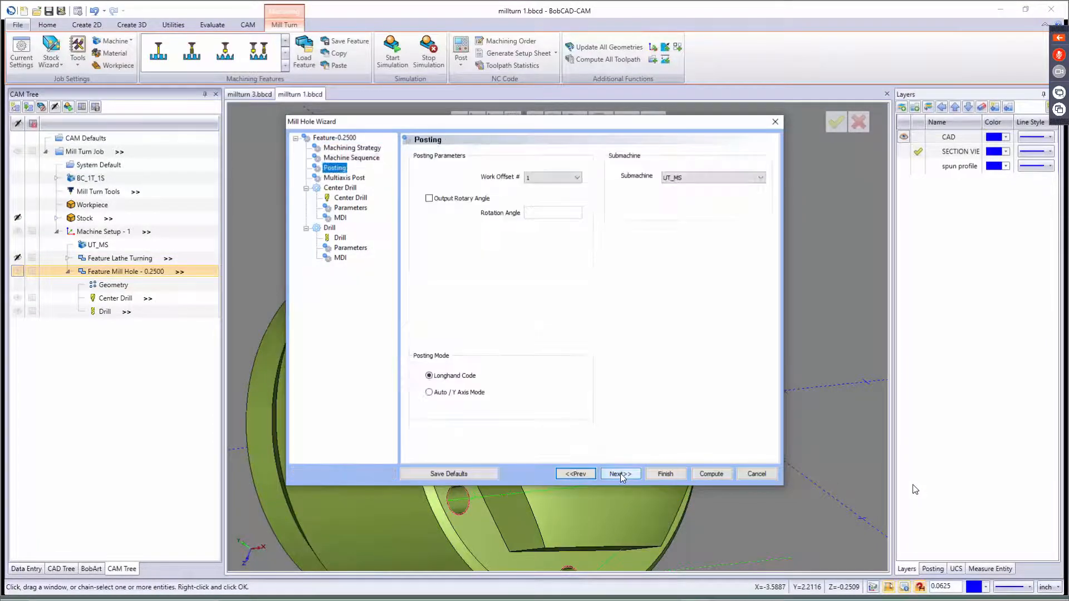
left_click(622, 472)
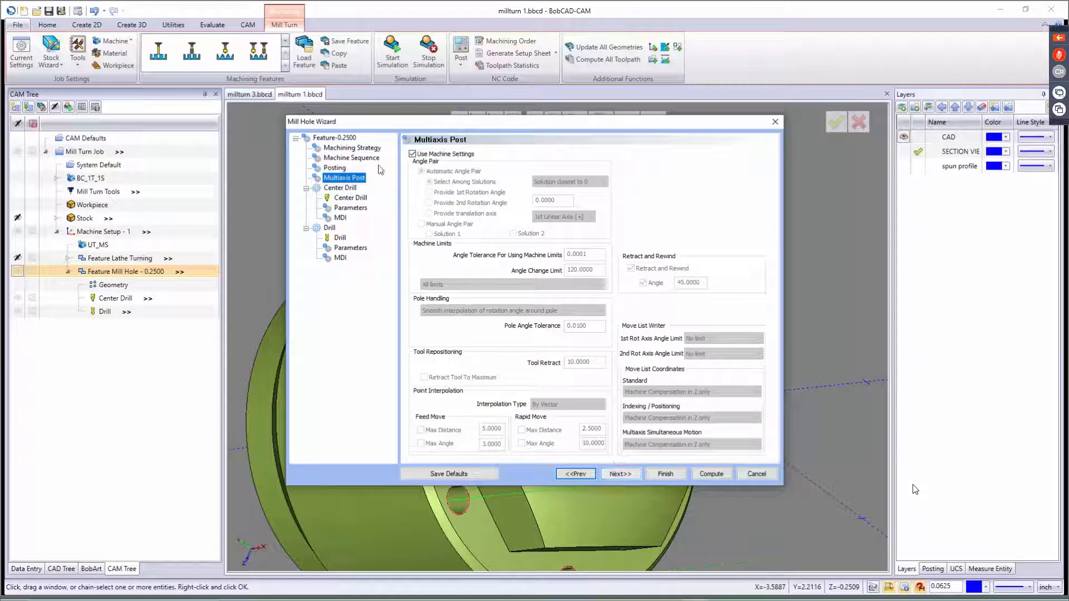
left_click(334, 137)
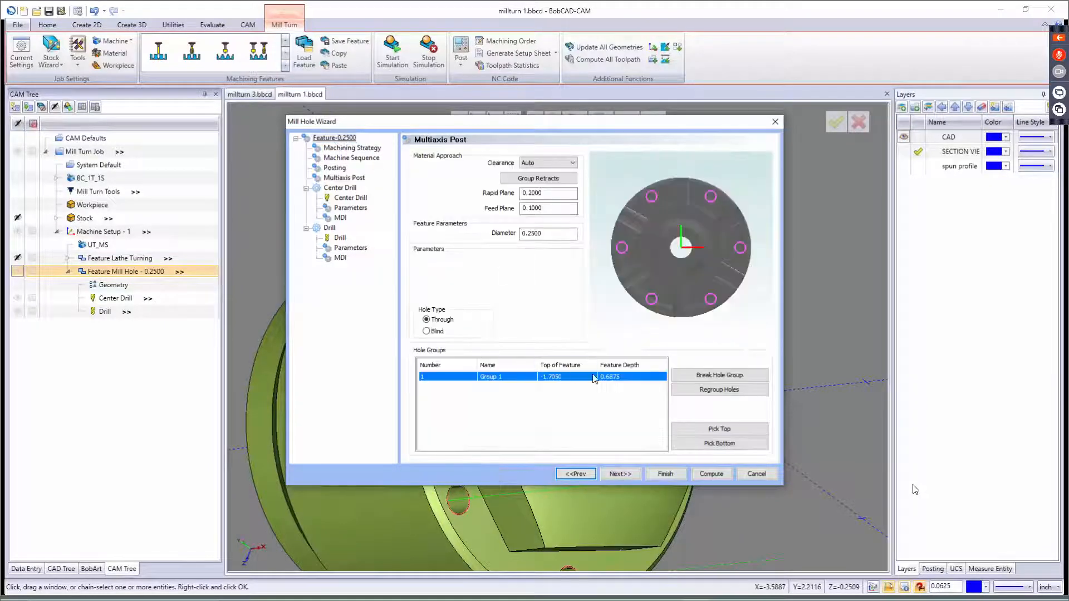
left_click(718, 376)
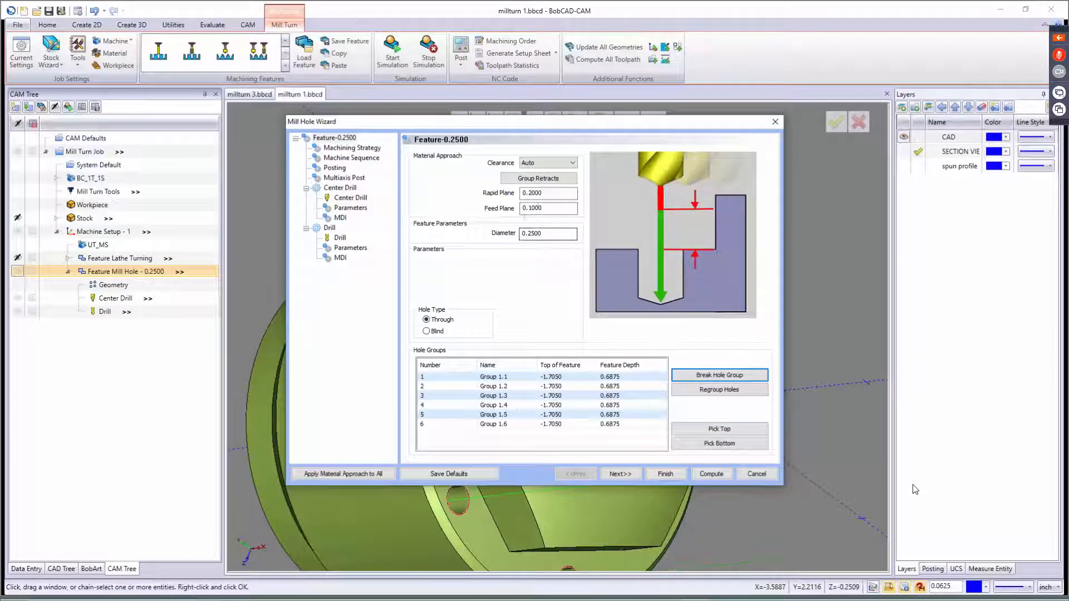
- Set the plane-type group retract height to 0.5 for the broken hole groups and recompute the feature
left_click(561, 179)
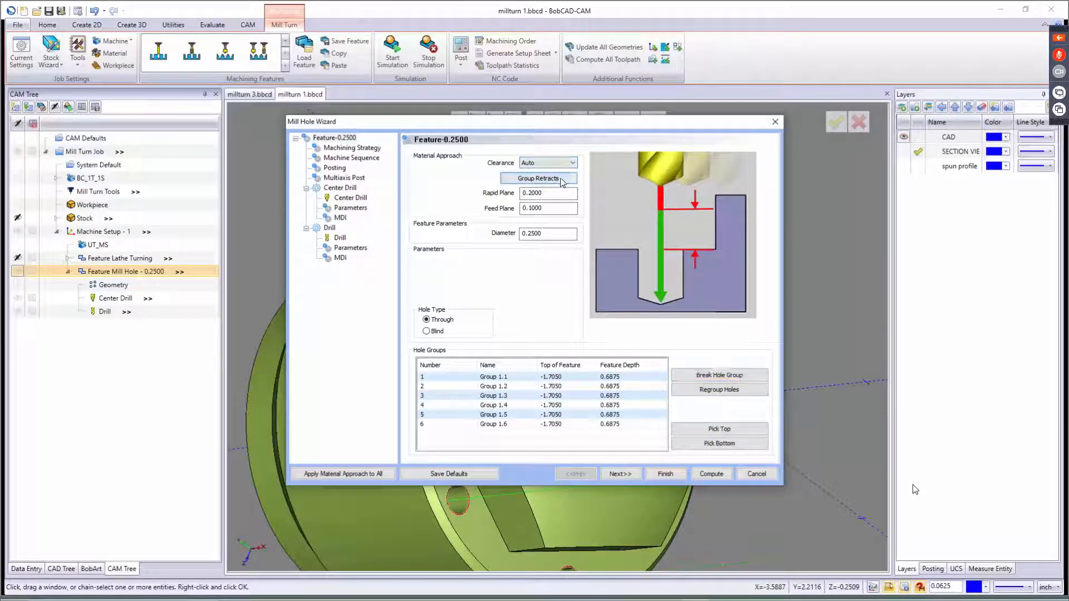
left_click(499, 234)
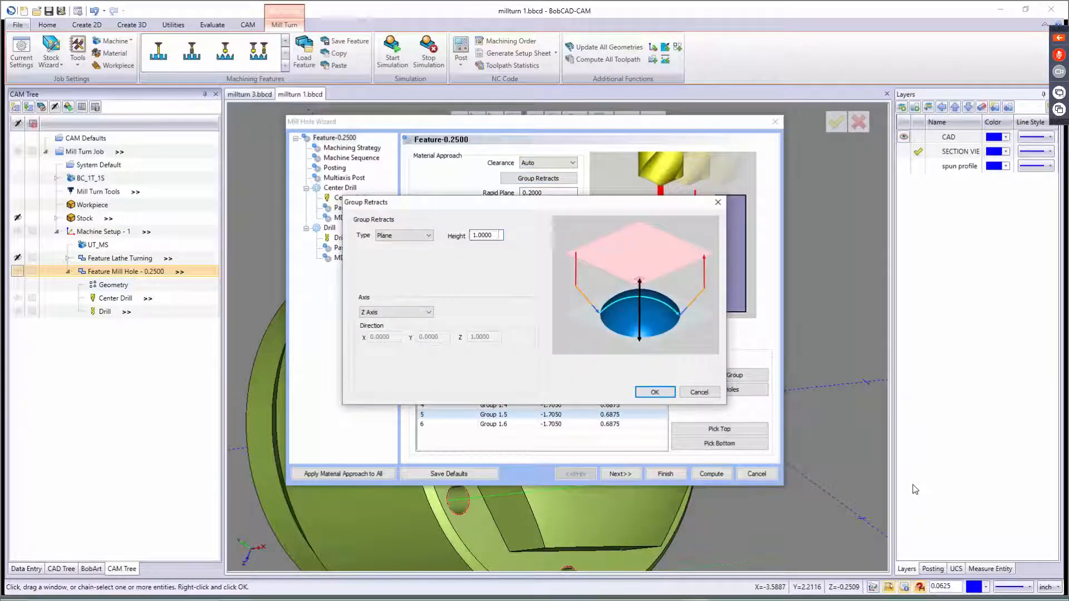
double_click(498, 235)
type(".2")
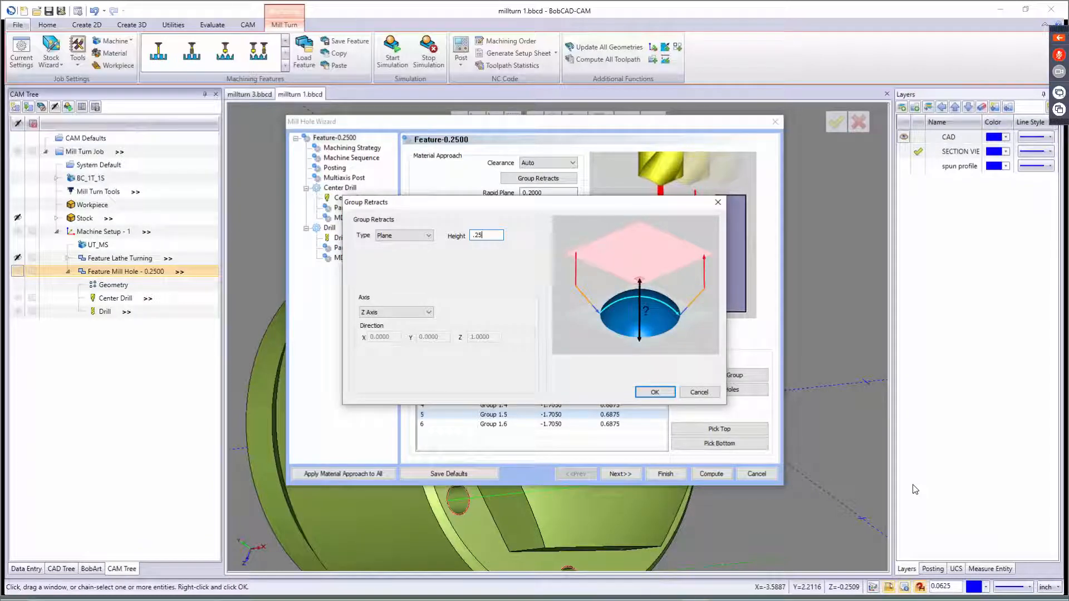
key("BackSpace")
type("5")
left_click(654, 392)
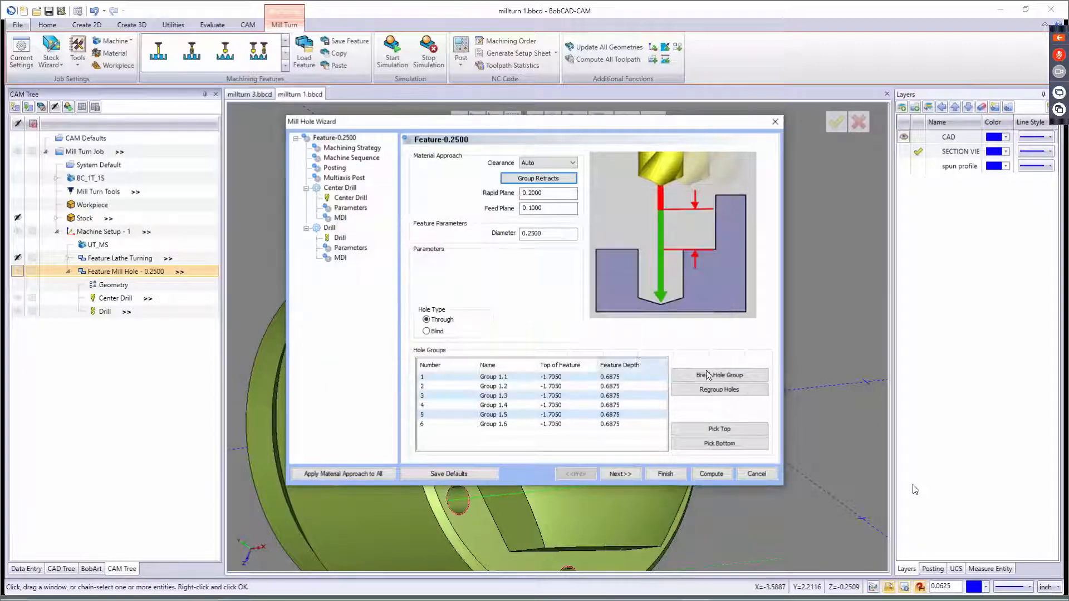
left_click(629, 475)
left_click(710, 475)
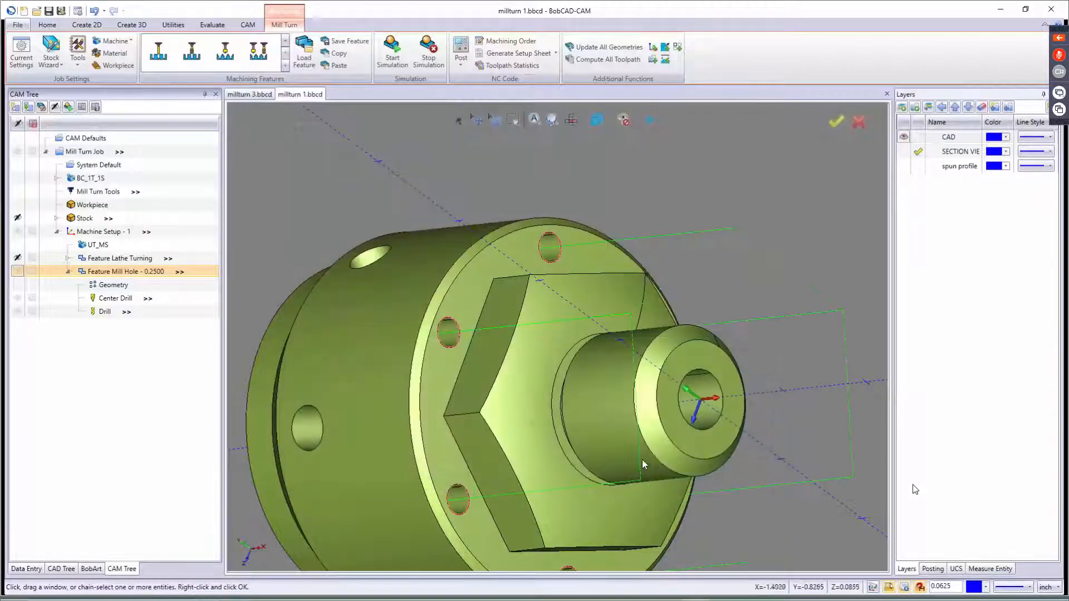
- Edit the Mill Hole feature again, set its group retract plane height to 0.25 and recompute the toolpaths
middle_click_drag(621, 376, 571, 329)
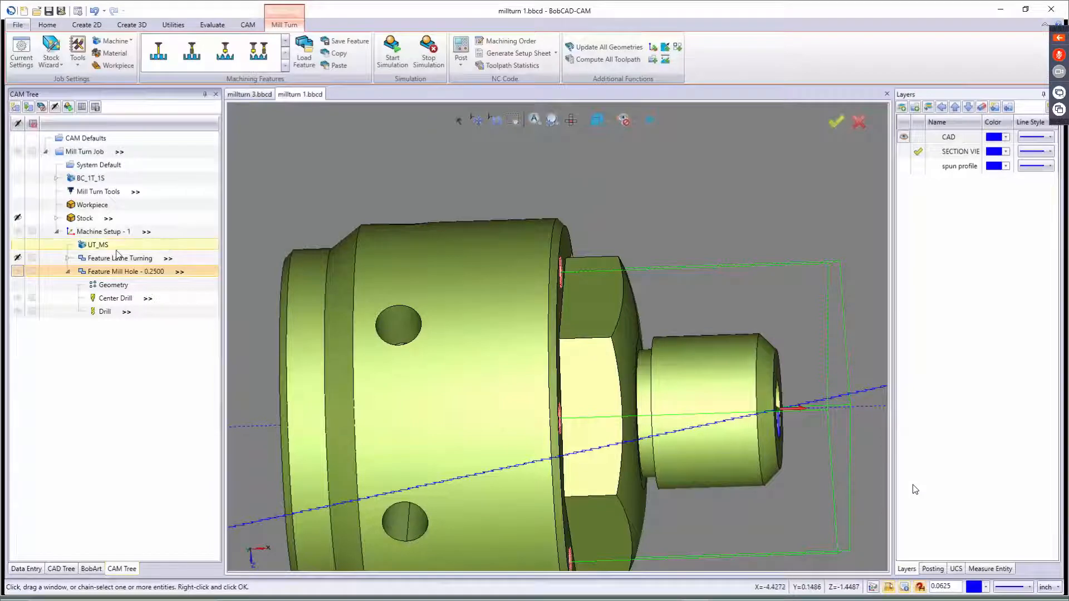
right_click(114, 275)
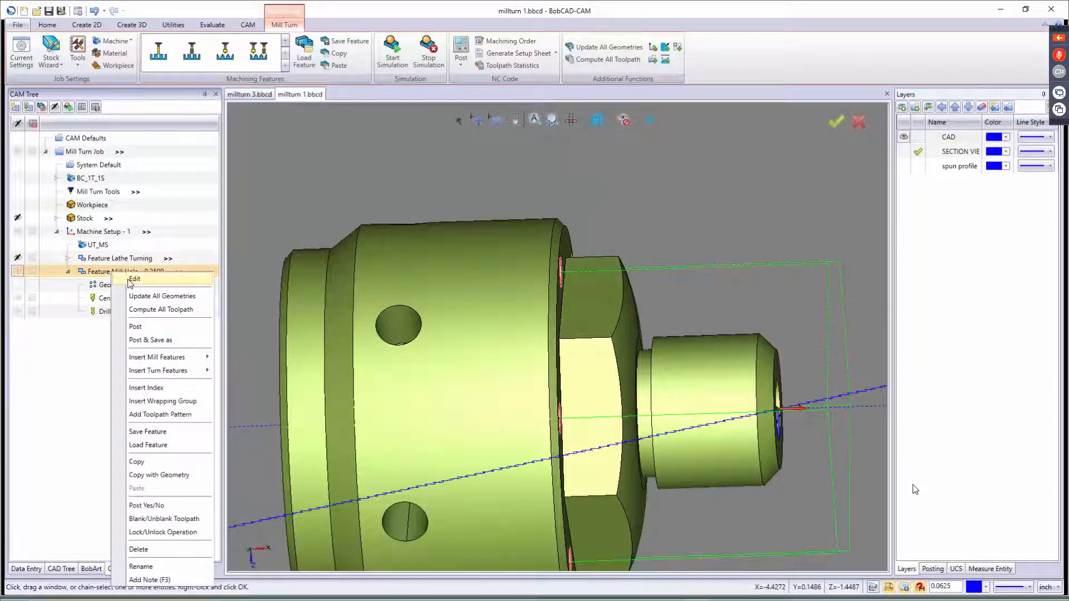
left_click(137, 283)
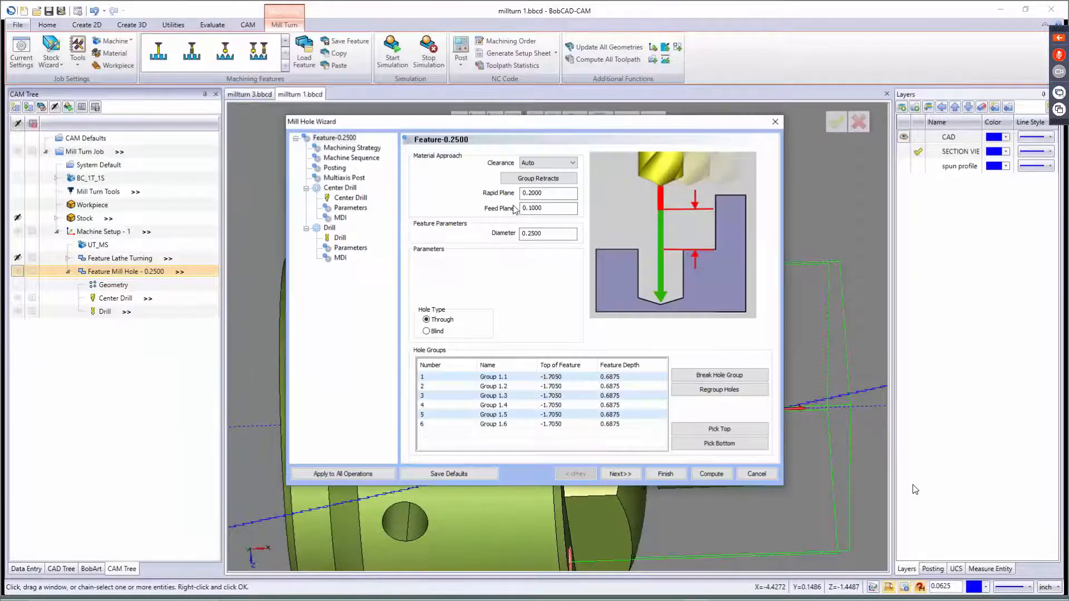
left_click_drag(553, 208, 483, 209)
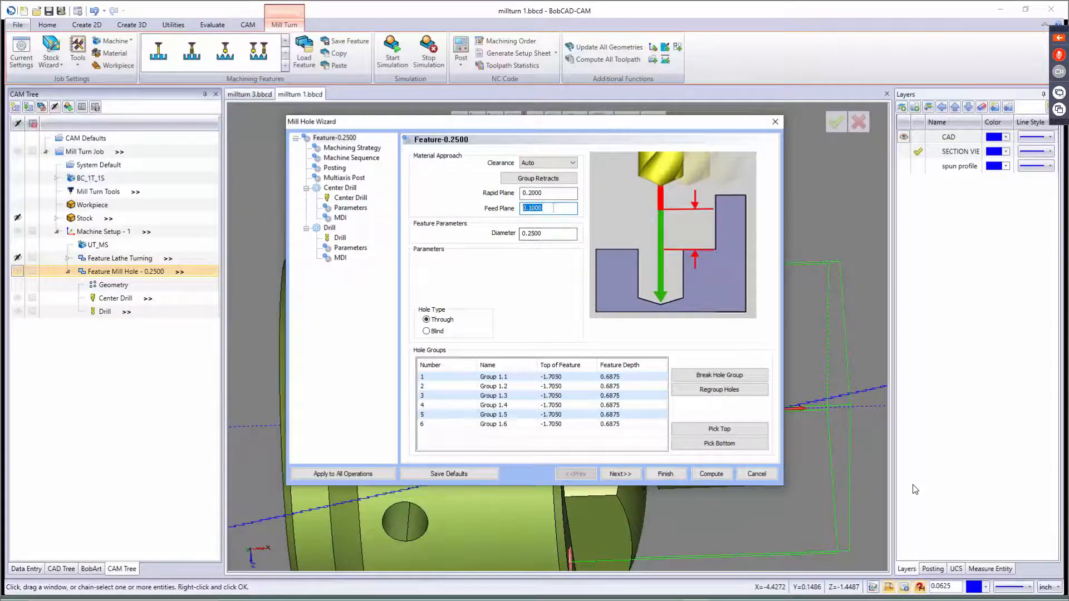
left_click(538, 178)
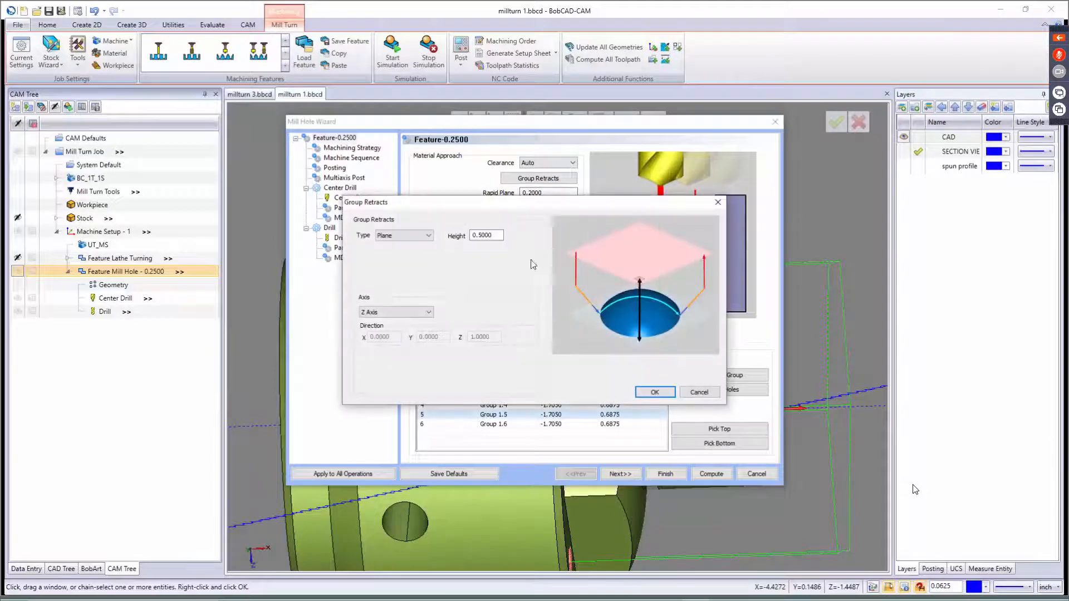
left_click_drag(496, 234, 450, 239)
type(".25")
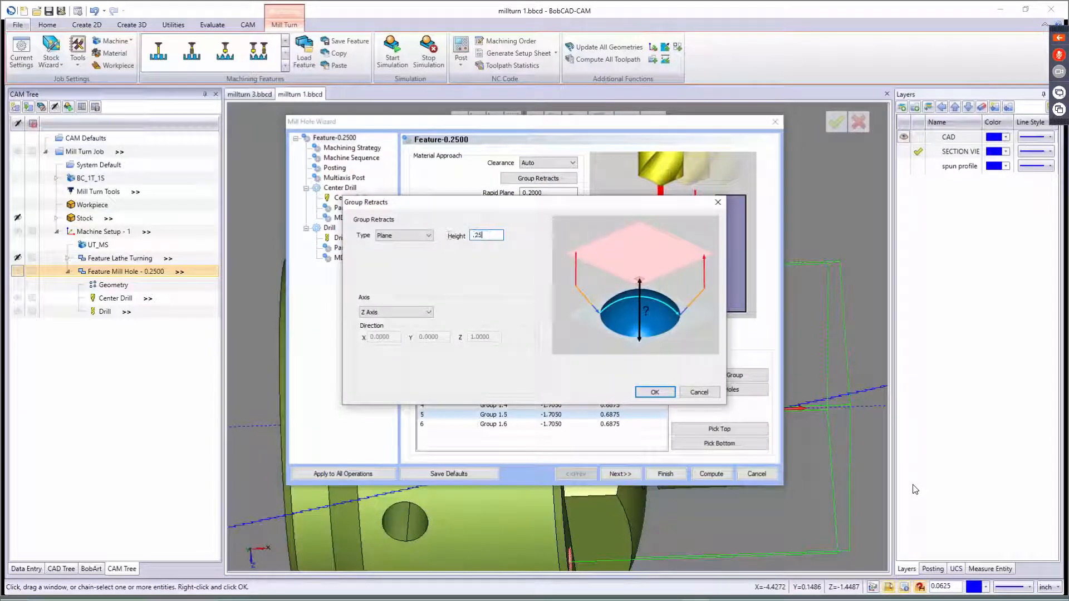
left_click(655, 392)
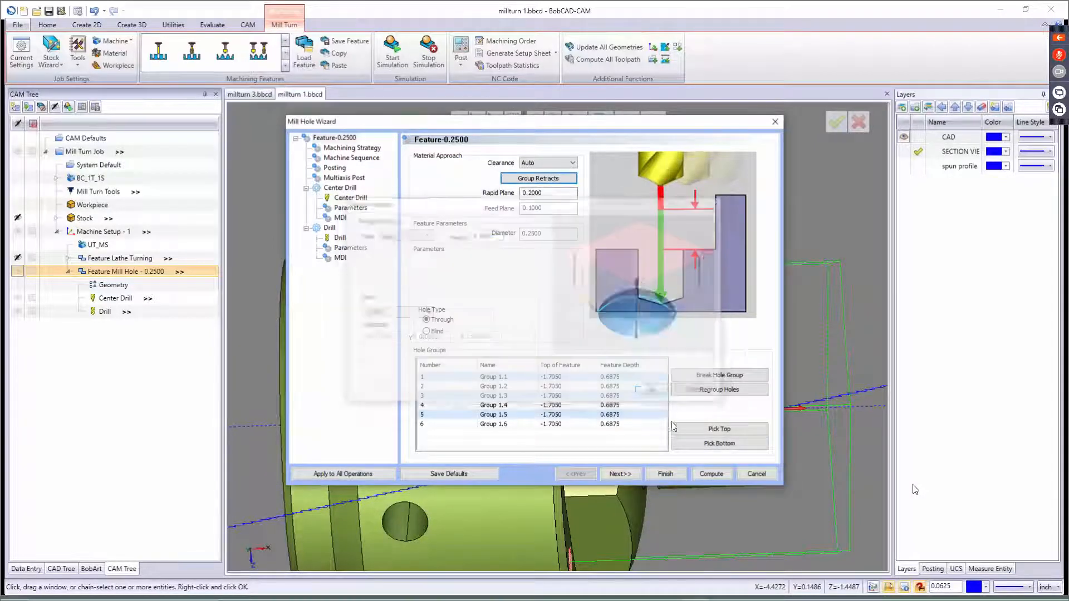
left_click(710, 475)
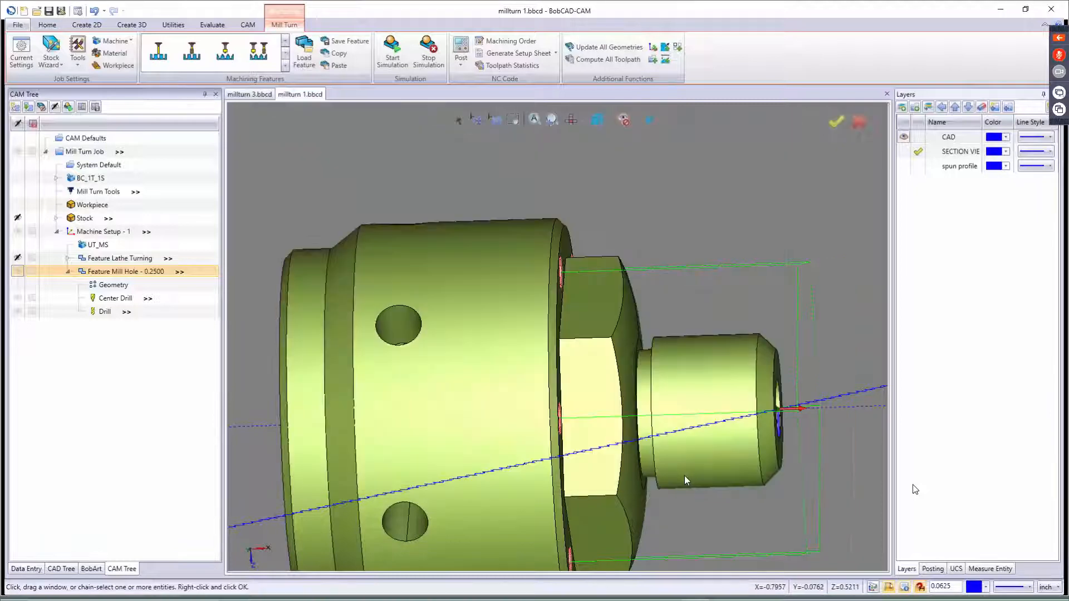
- Blank the toolpath of the Mill Hole feature and collapse its branch under Machine Setup - 1
middle_click_drag(767, 395, 764, 289)
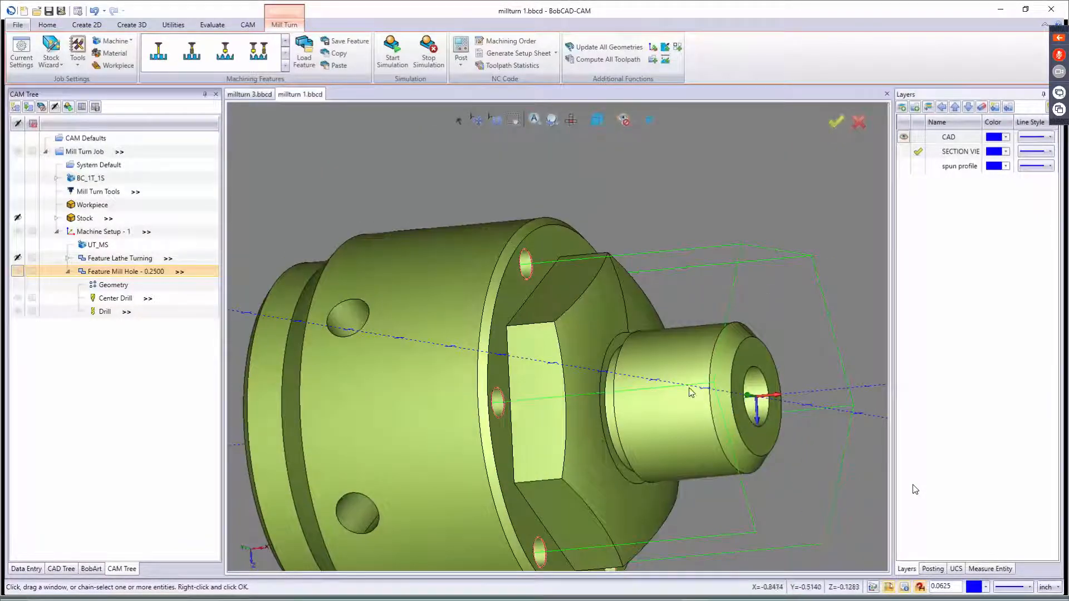
middle_click_drag(731, 317, 755, 336)
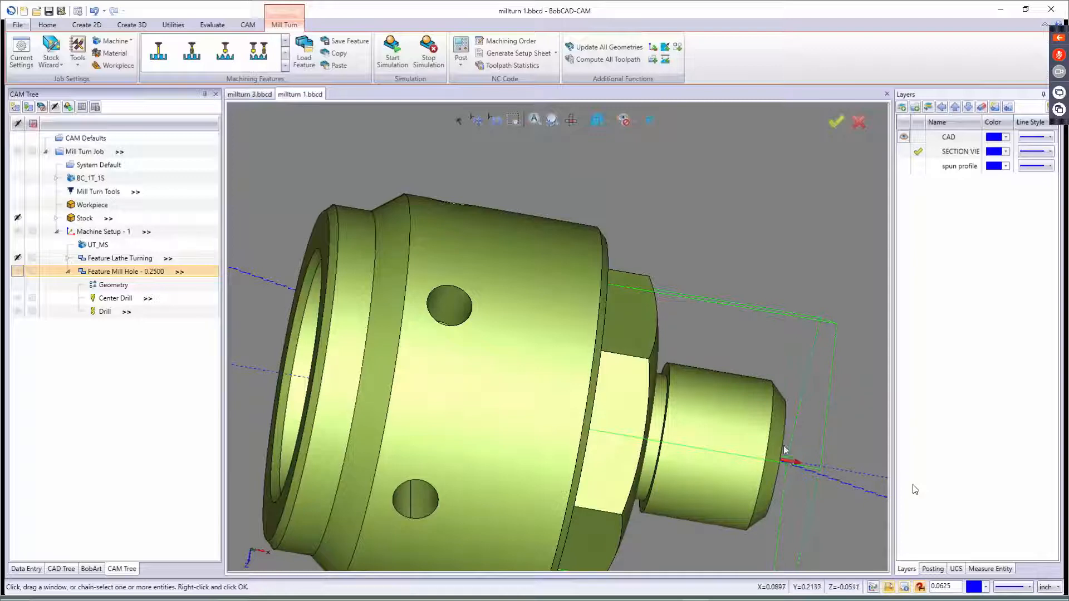
key("t")
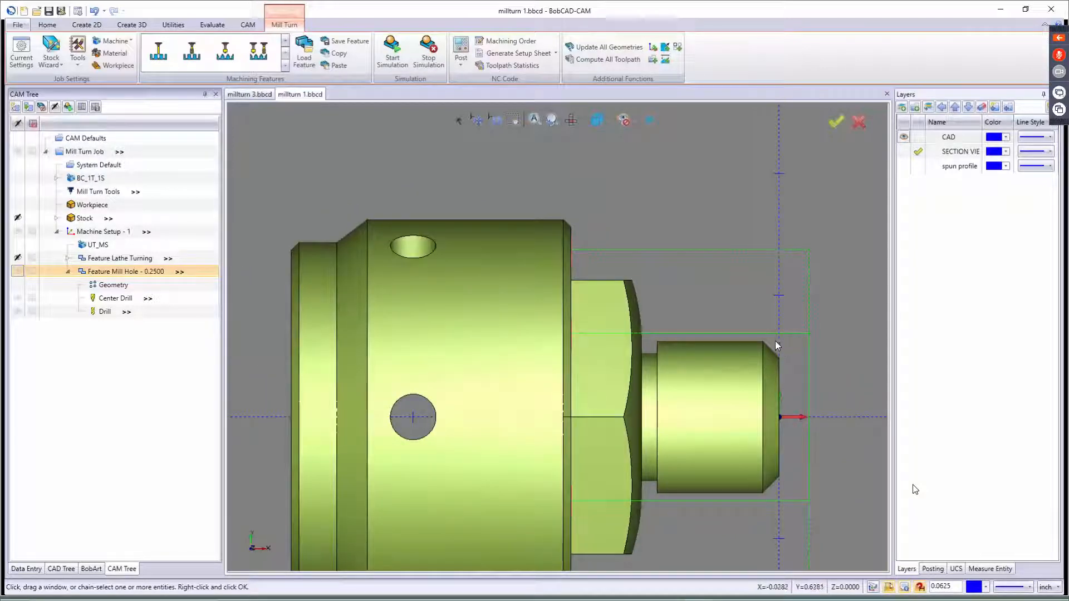
scroll(788, 373, "down", 3)
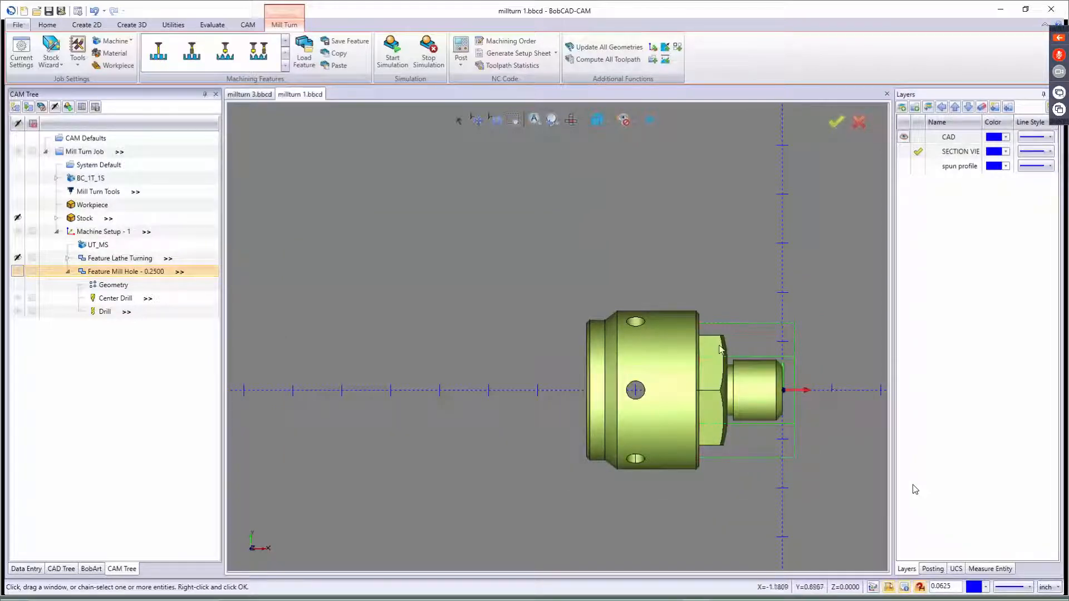
scroll(734, 360, "up", 3)
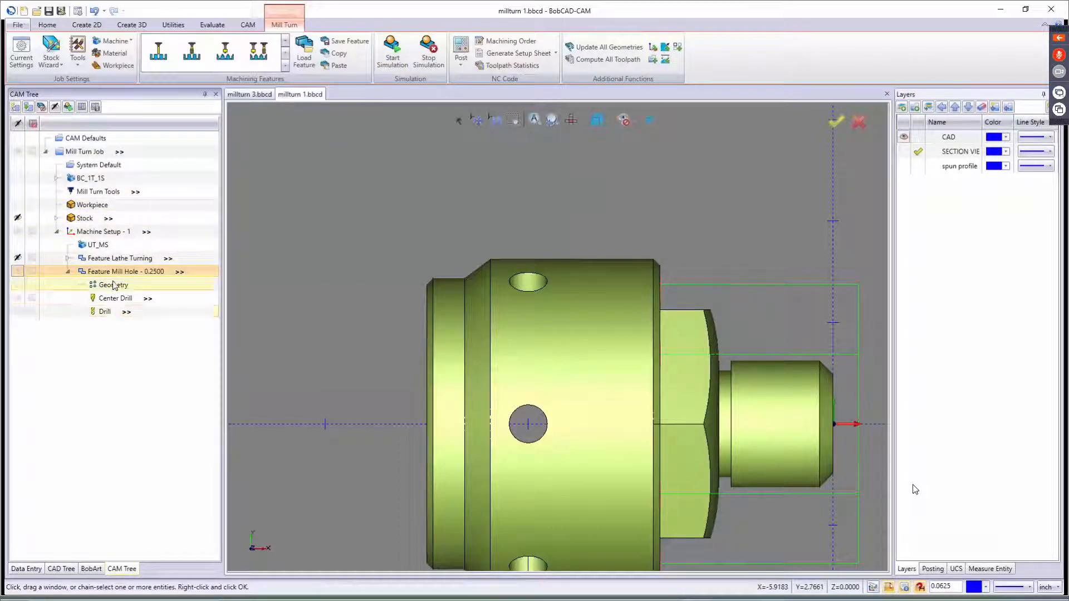
right_click(85, 271)
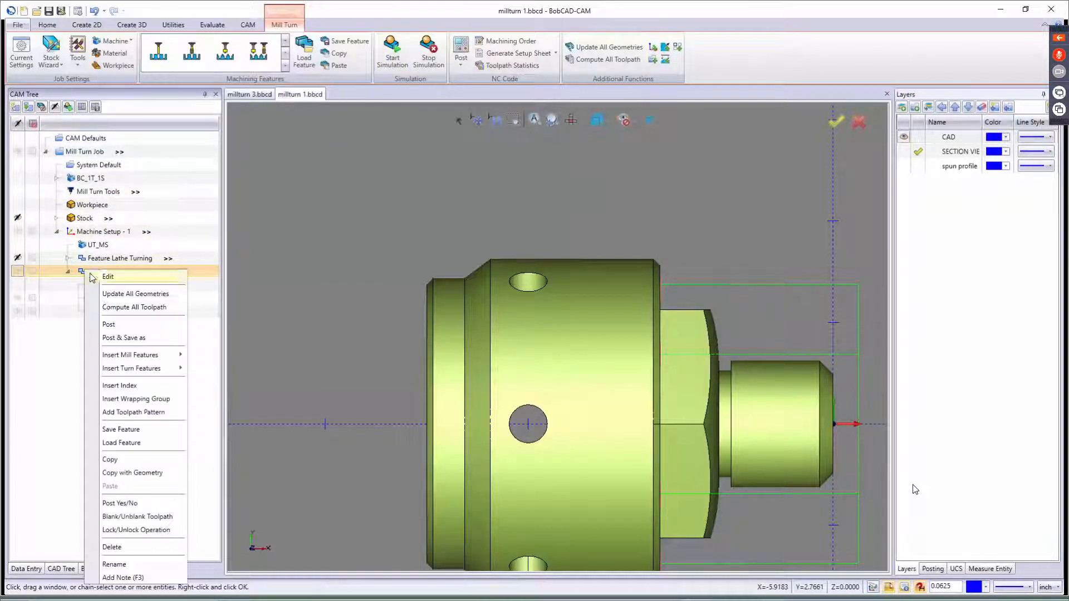
left_click(123, 516)
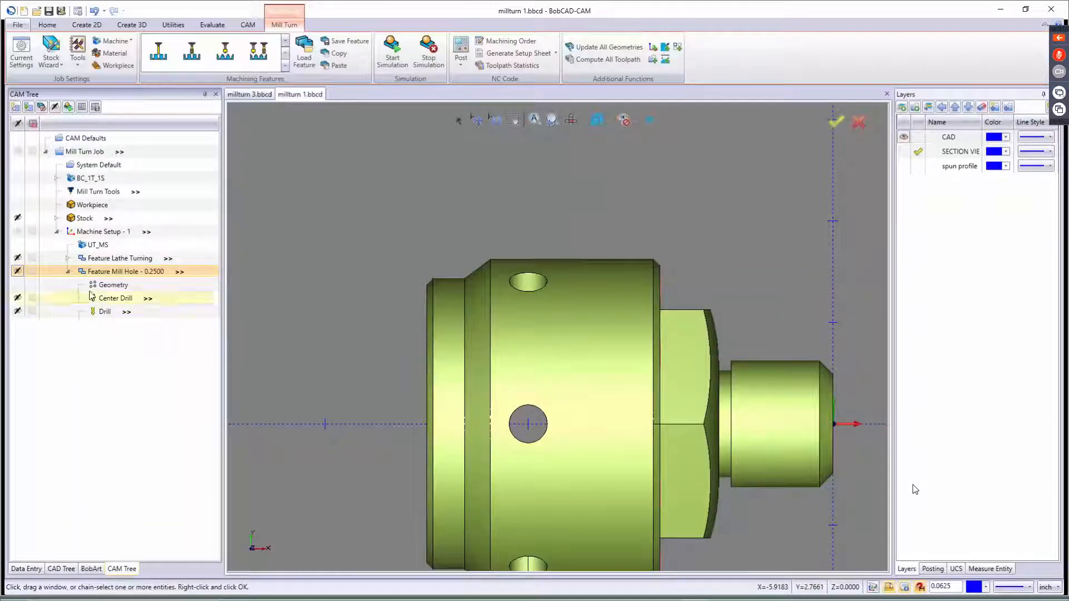
left_click(69, 272)
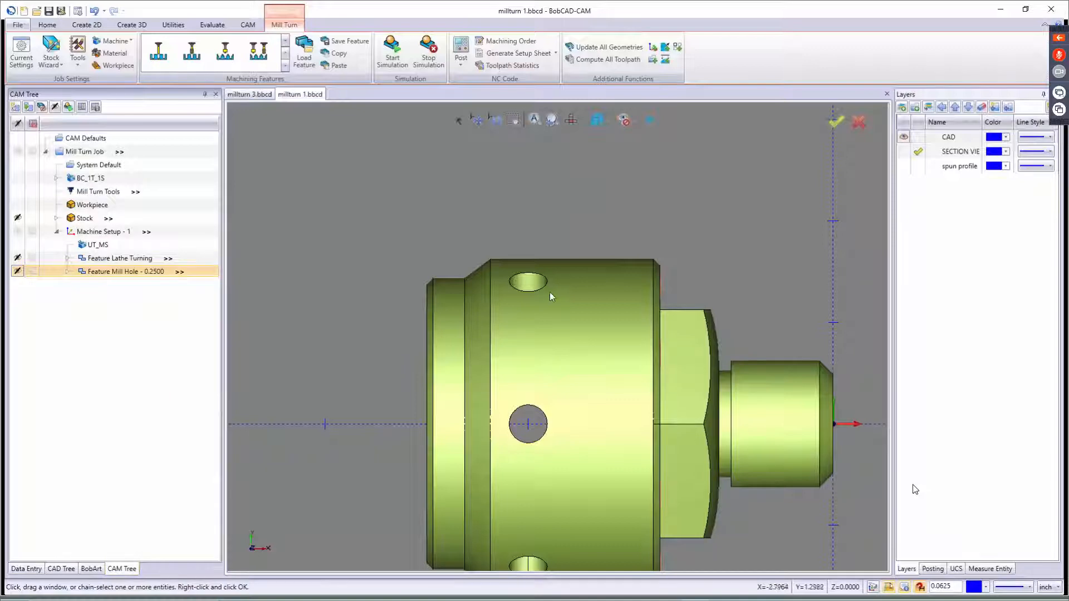
- Measure the distance from the midpoint of a hex flat's base edge to the flange's outer edge
middle_click_drag(550, 294, 624, 340)
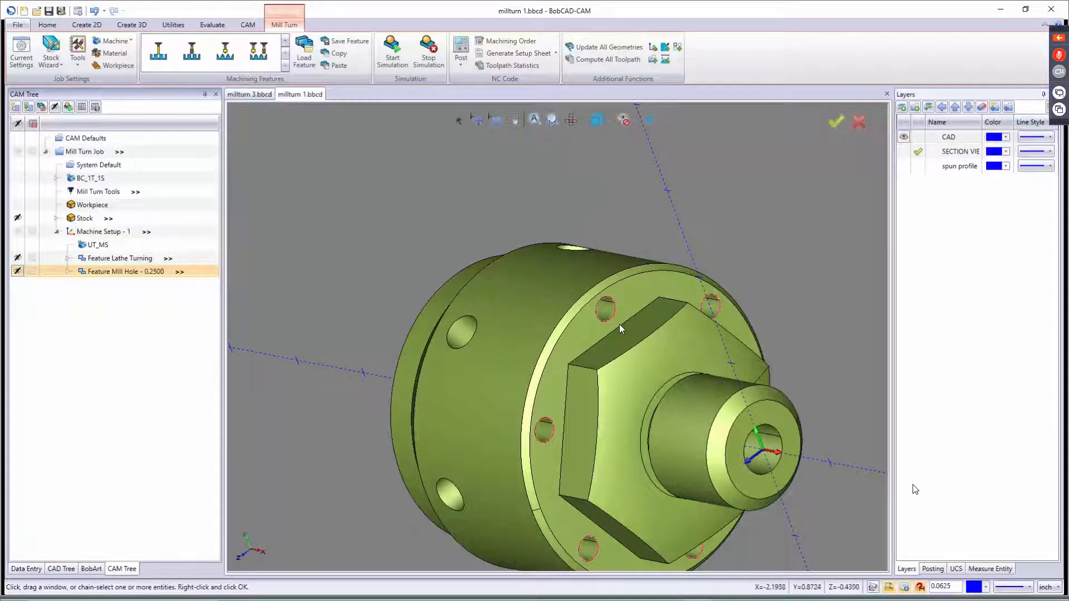
mouse_move(619, 324)
middle_mouse_down()
mouse_move(644, 313)
mouse_move(619, 317)
middle_mouse_up()
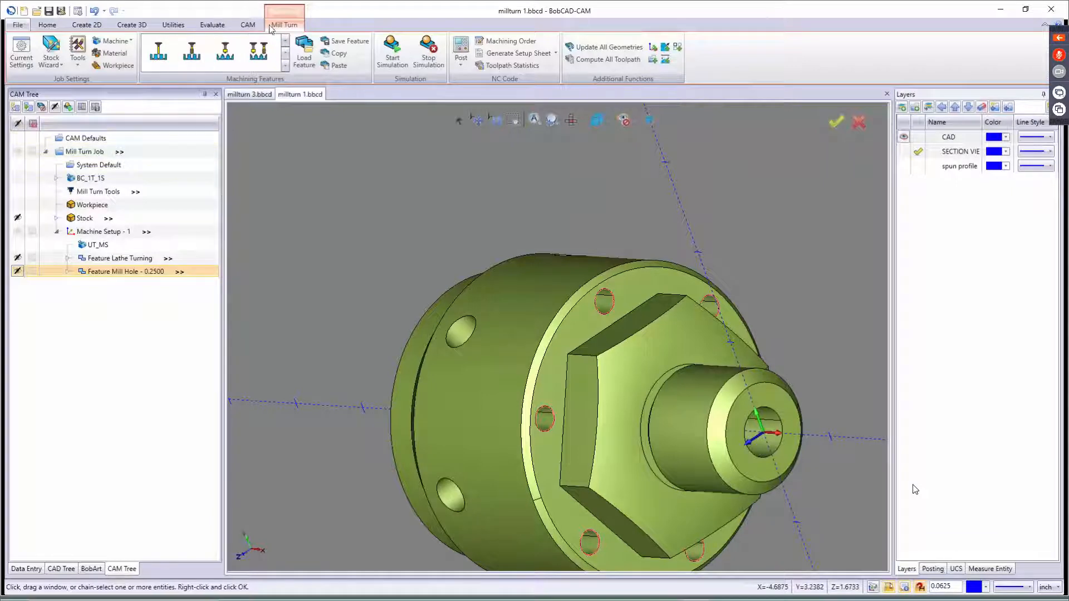
left_click(213, 24)
left_click(278, 51)
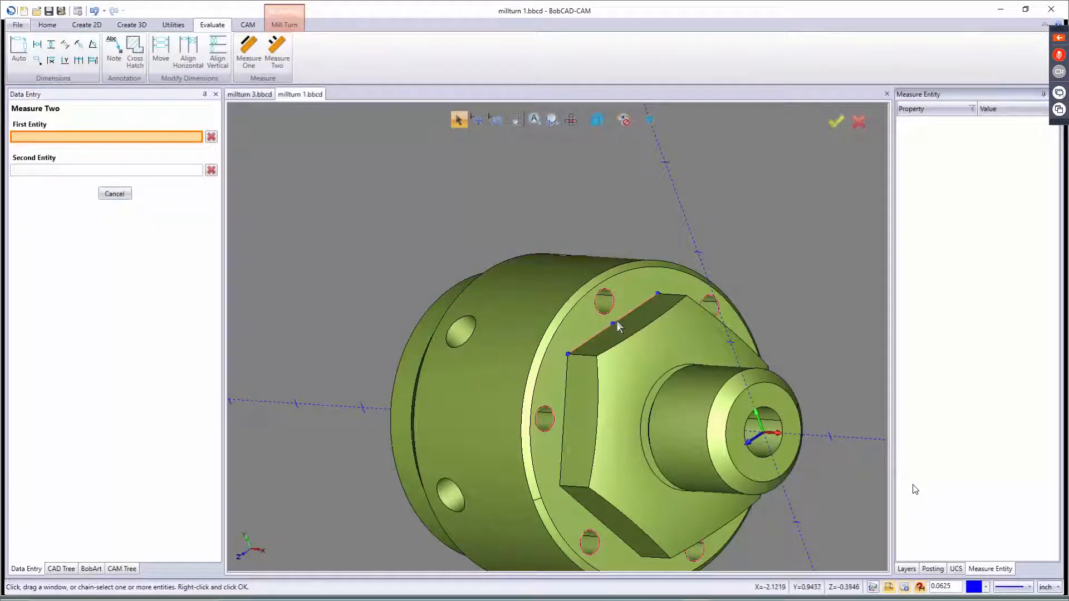
left_click(614, 323)
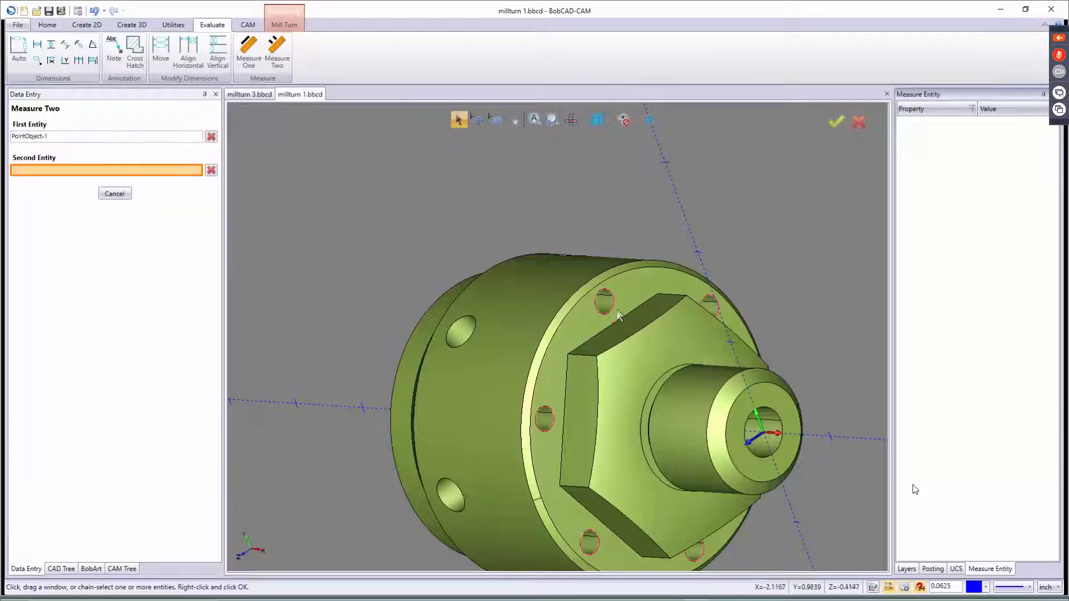
left_click(592, 280)
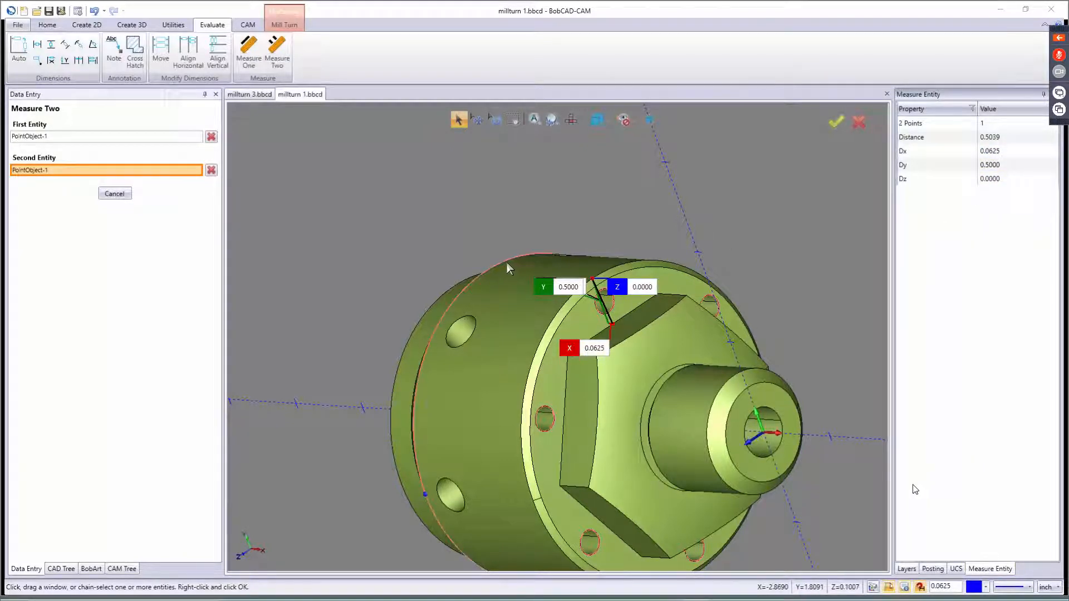
middle_click_drag(507, 263, 570, 242)
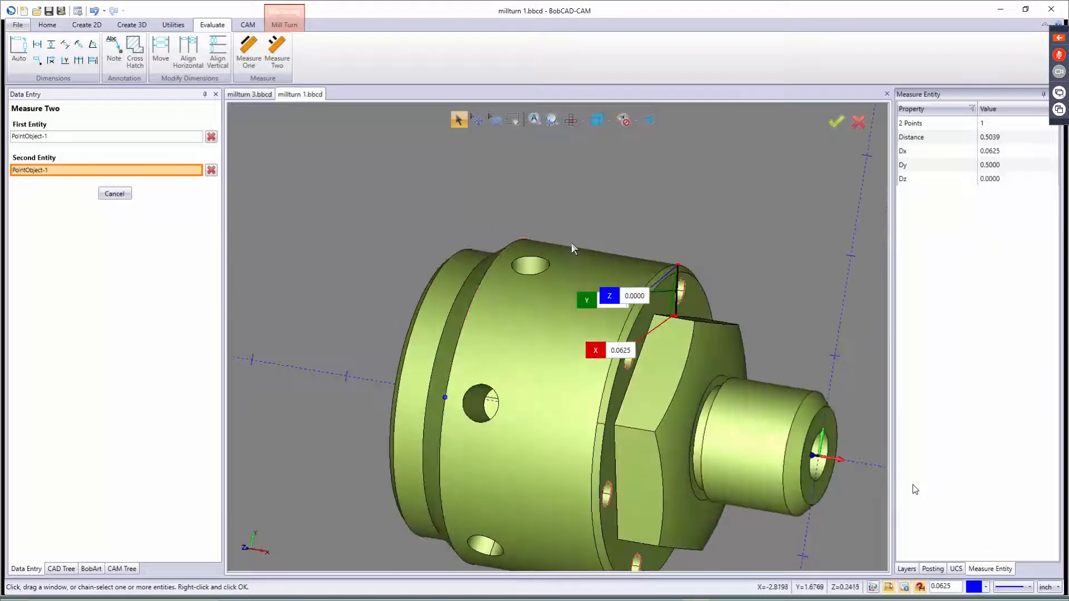
key("t")
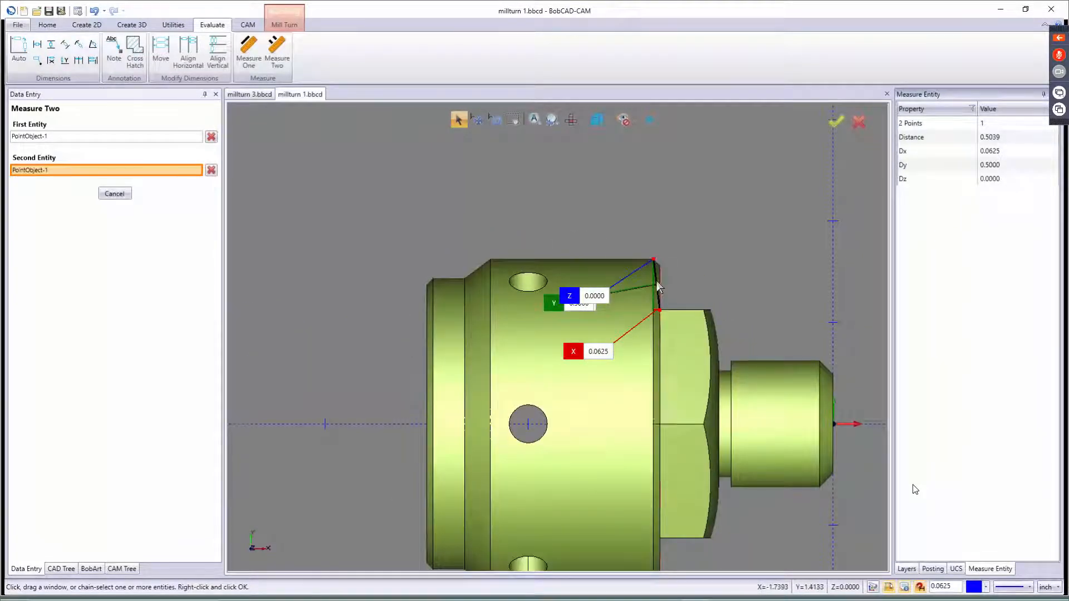
scroll(657, 279, "down", 5)
scroll(657, 279, "up", 10)
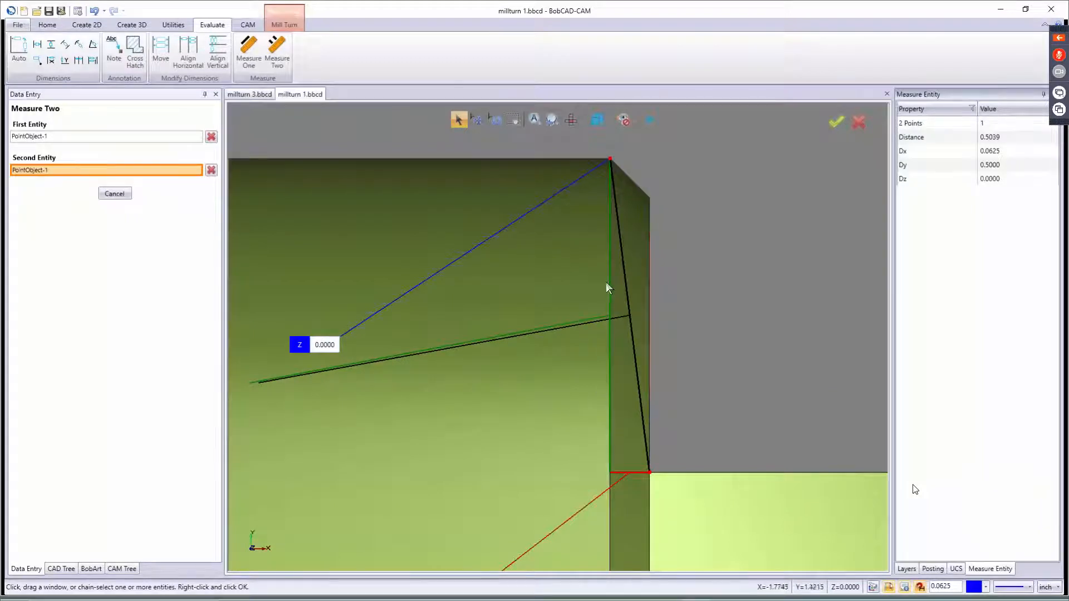
scroll(598, 345, "down", 3)
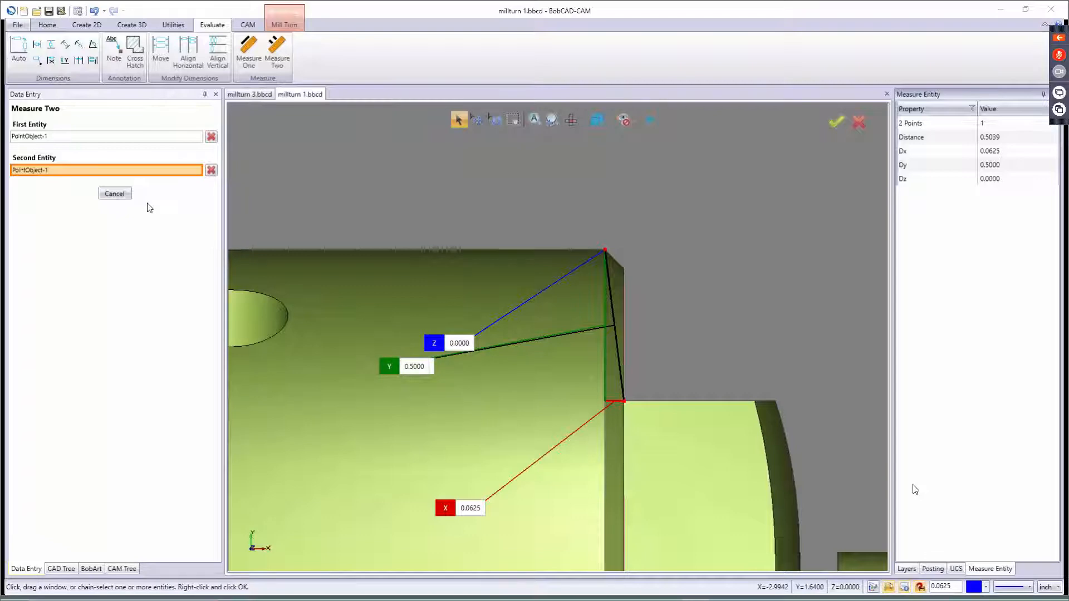
left_click(114, 193)
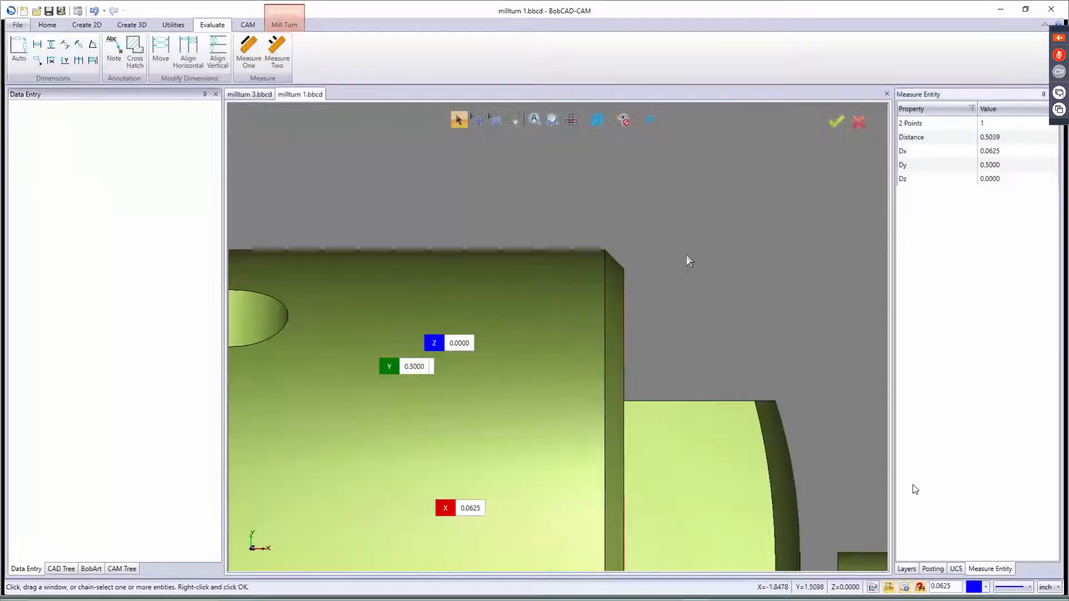
- Add a Mill 2 Axis feature to Machine Setup - 1 and select the six-edge chain around the hex's base as its geometry
scroll(456, 375, "down", 4)
middle_click_drag(491, 386, 480, 409)
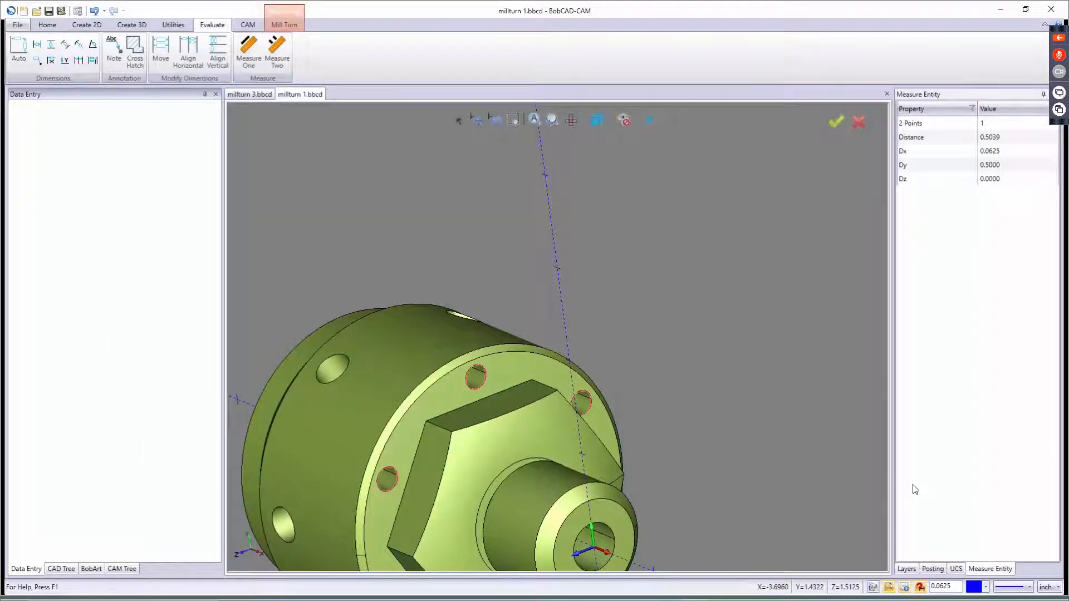
left_click(120, 569)
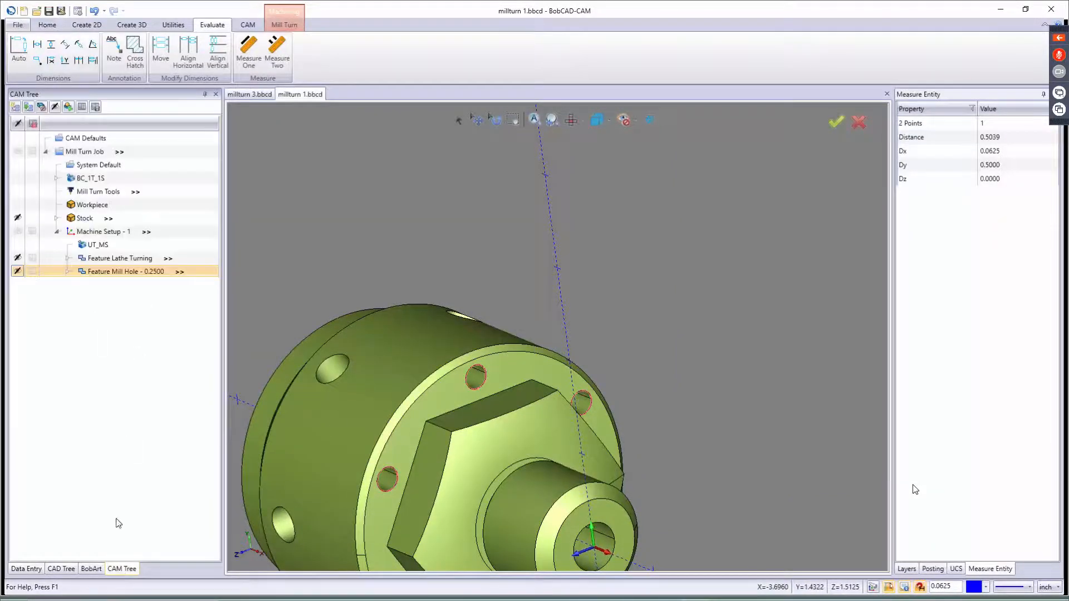
right_click(96, 232)
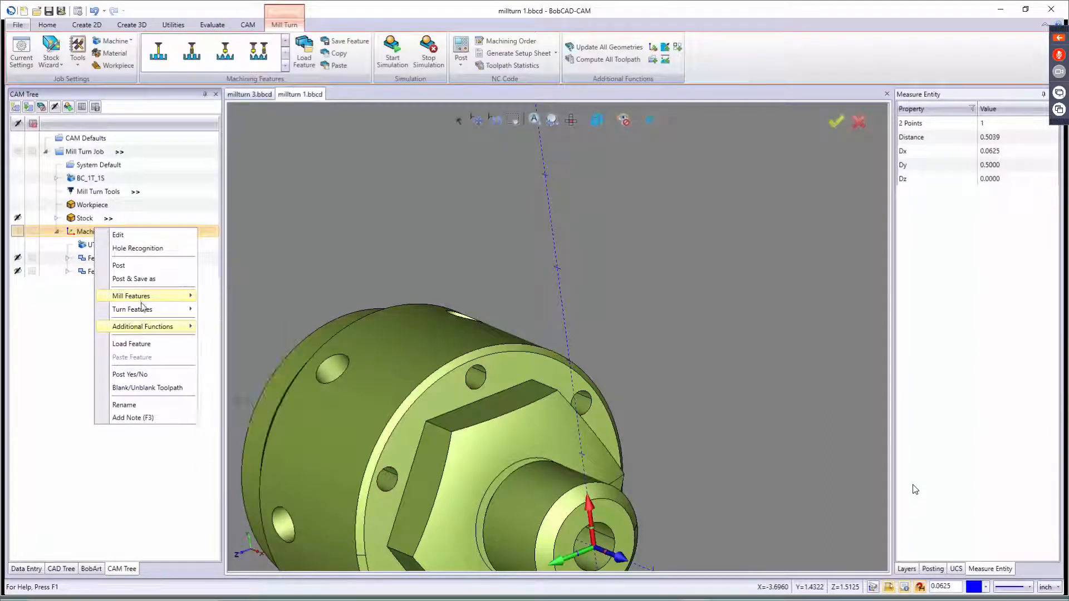
mouse_move(143, 308)
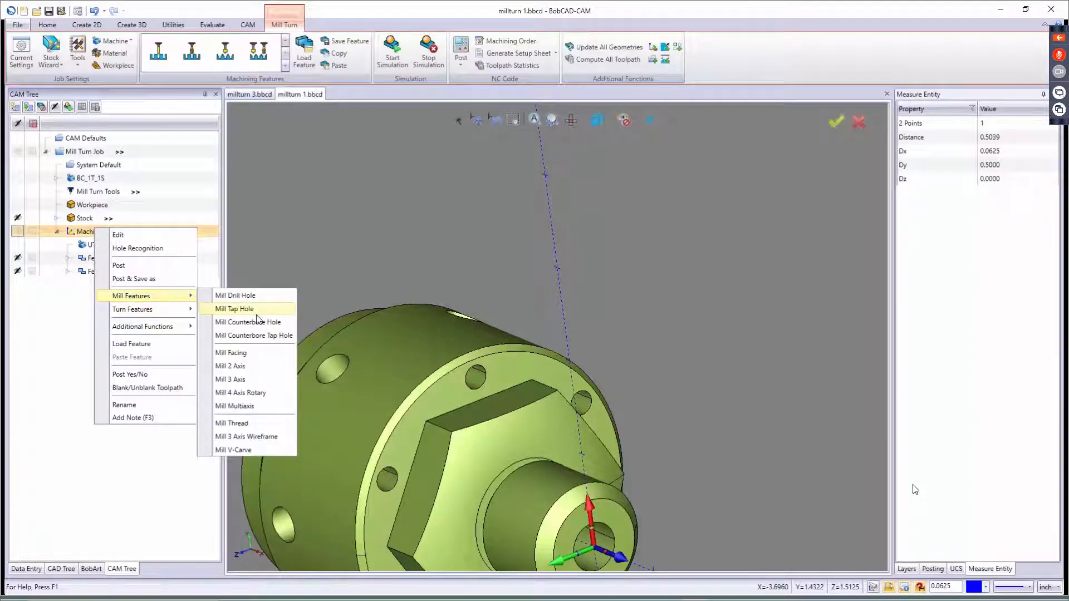
left_click(251, 366)
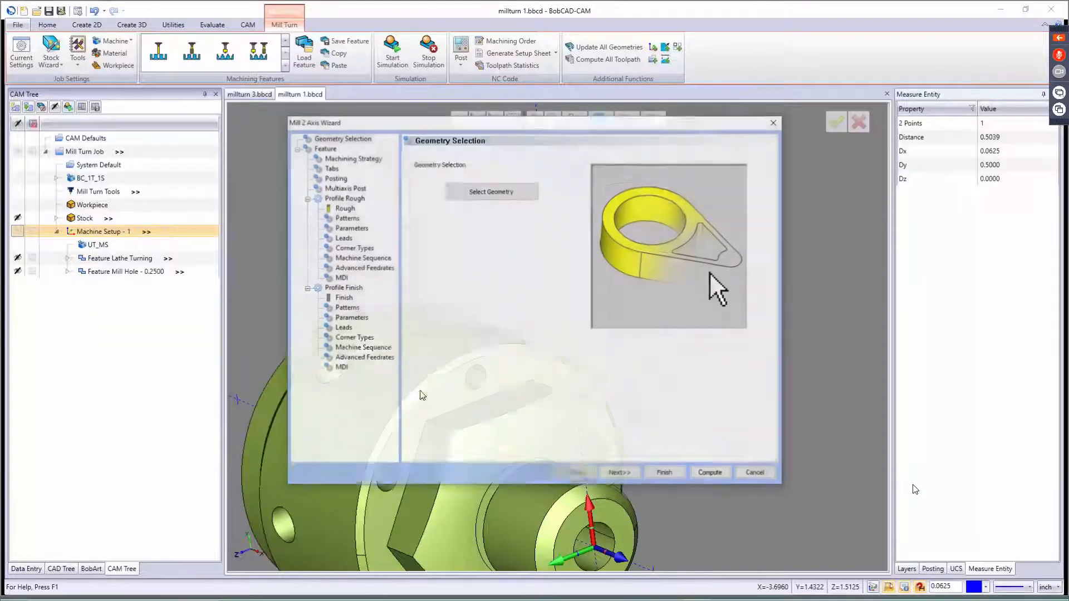
left_click(489, 191)
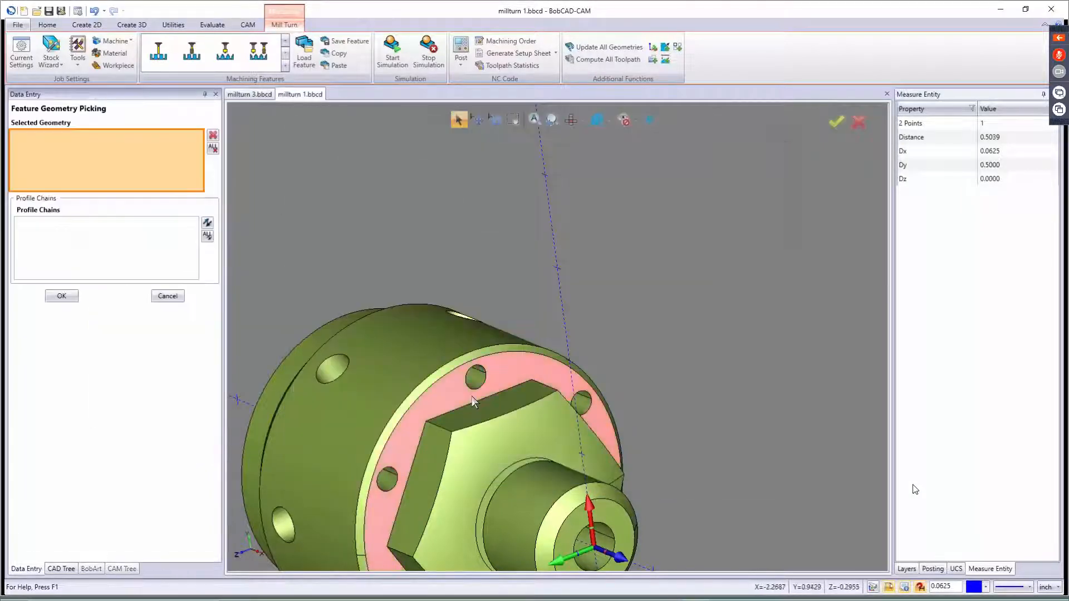
left_click(473, 401)
right_click(473, 399)
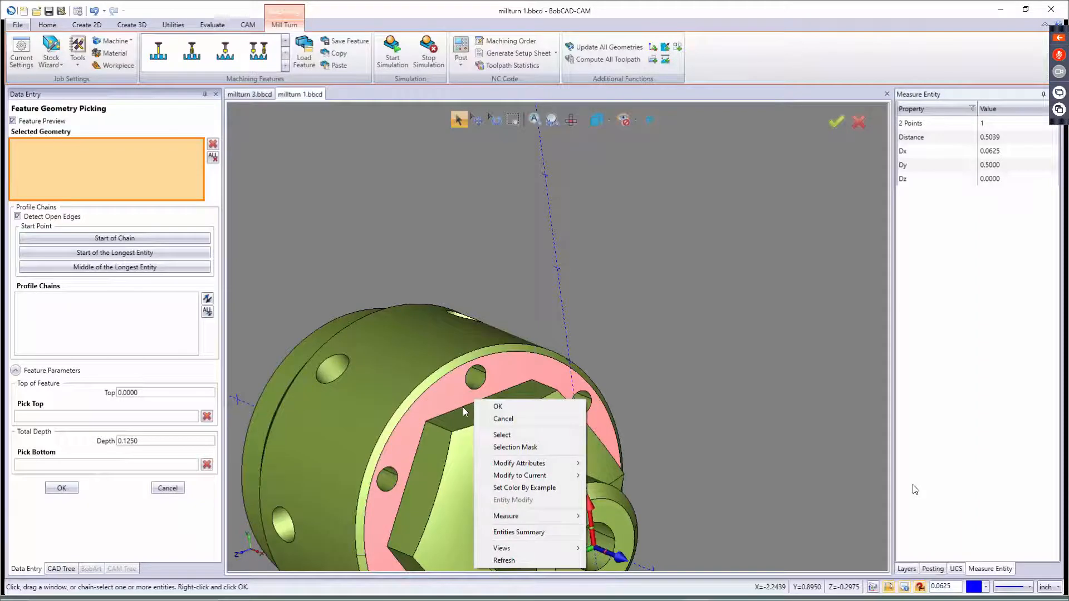
left_click(463, 409)
left_click(483, 415)
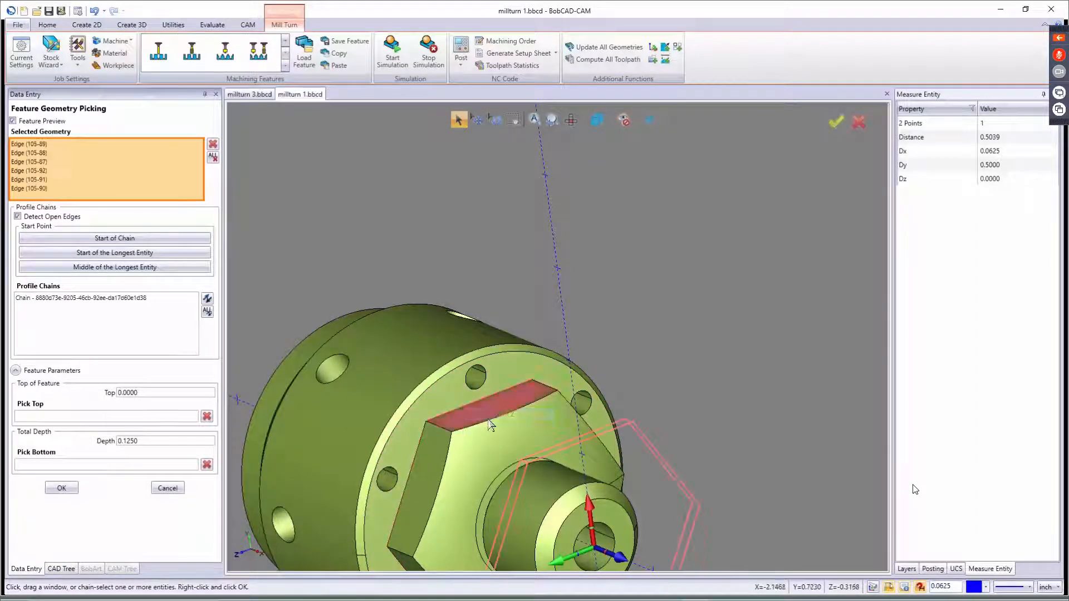
- Pick the hex's front edge as top of feature (-1.2050) and its base as bottom (depth 0.5000), and accept the geometry
scroll(543, 429, "down", 3)
middle_click_drag(543, 429, 562, 461)
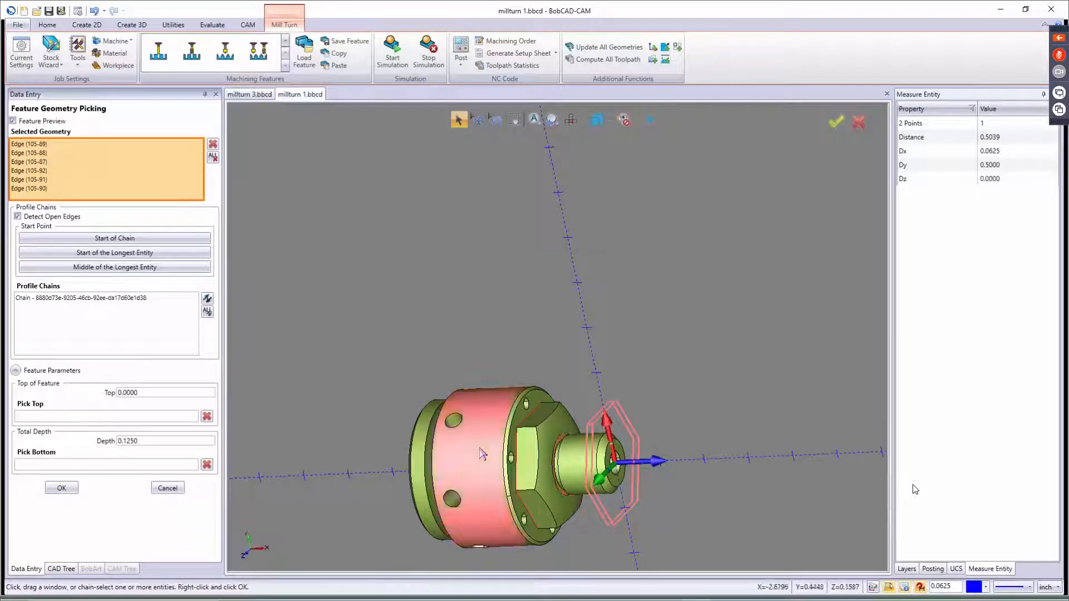
left_click(141, 417)
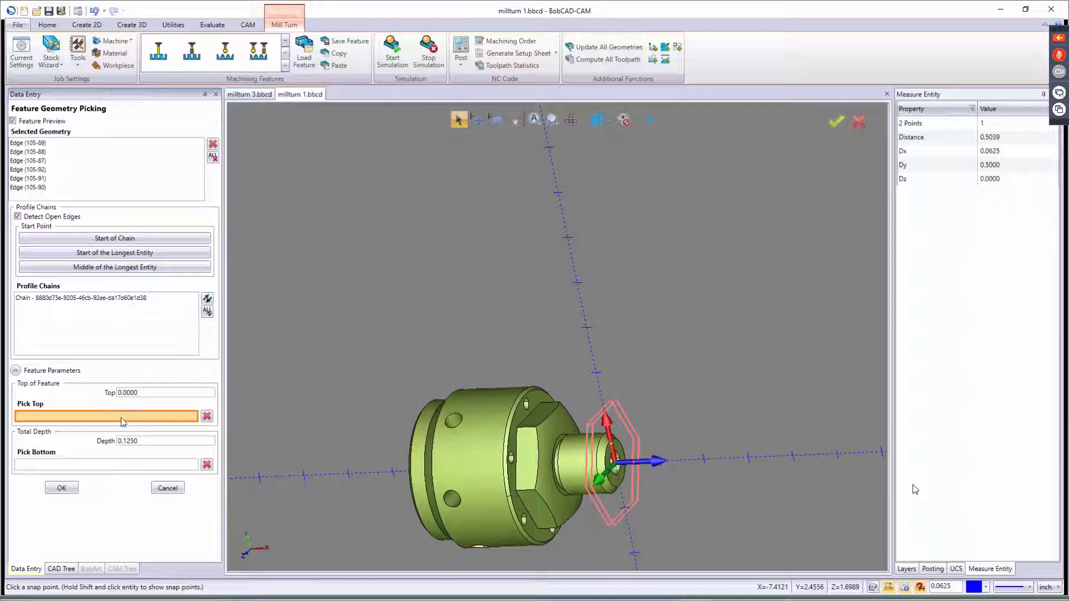
left_click(551, 416)
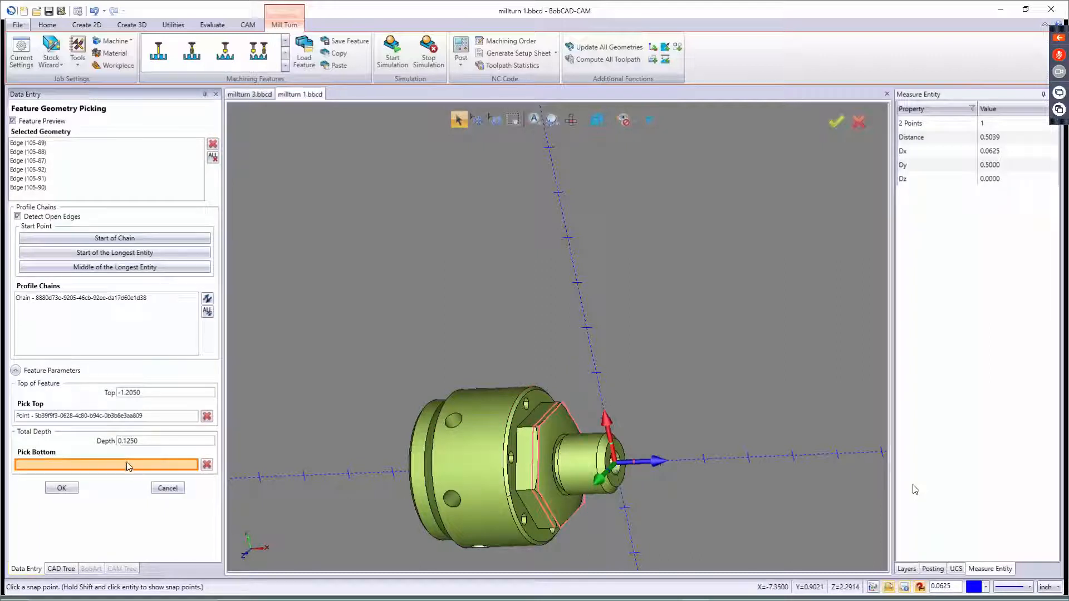
left_click(522, 435)
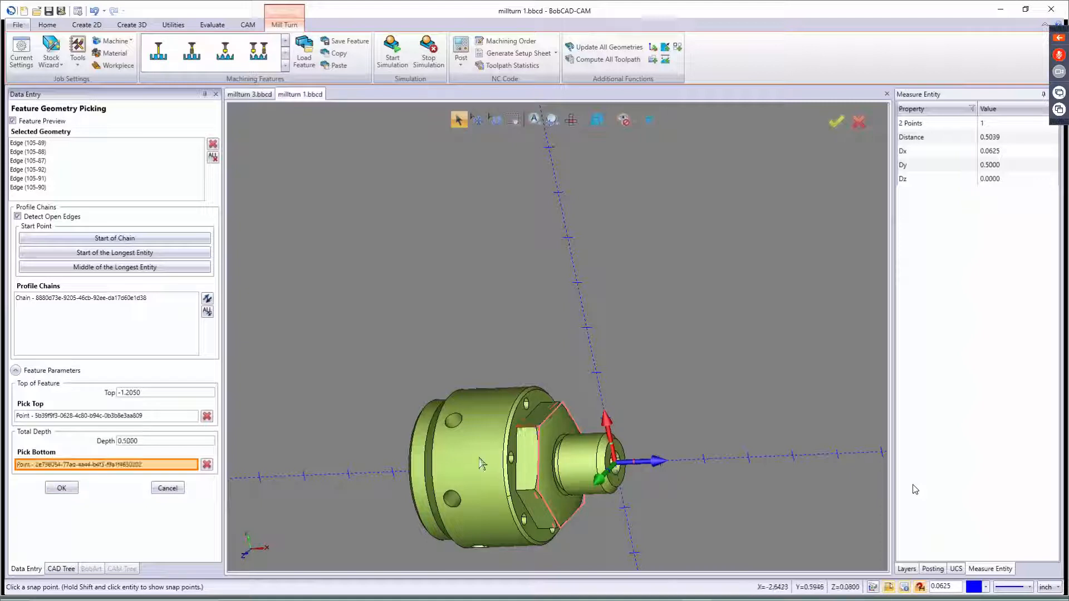
scroll(491, 451, "up", 3)
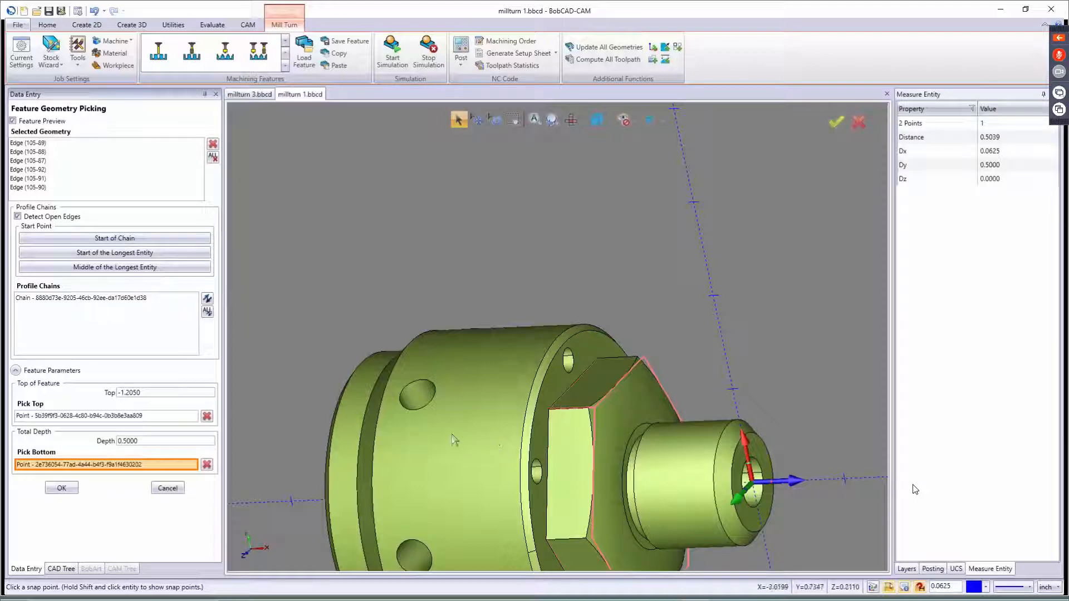
left_click(61, 490)
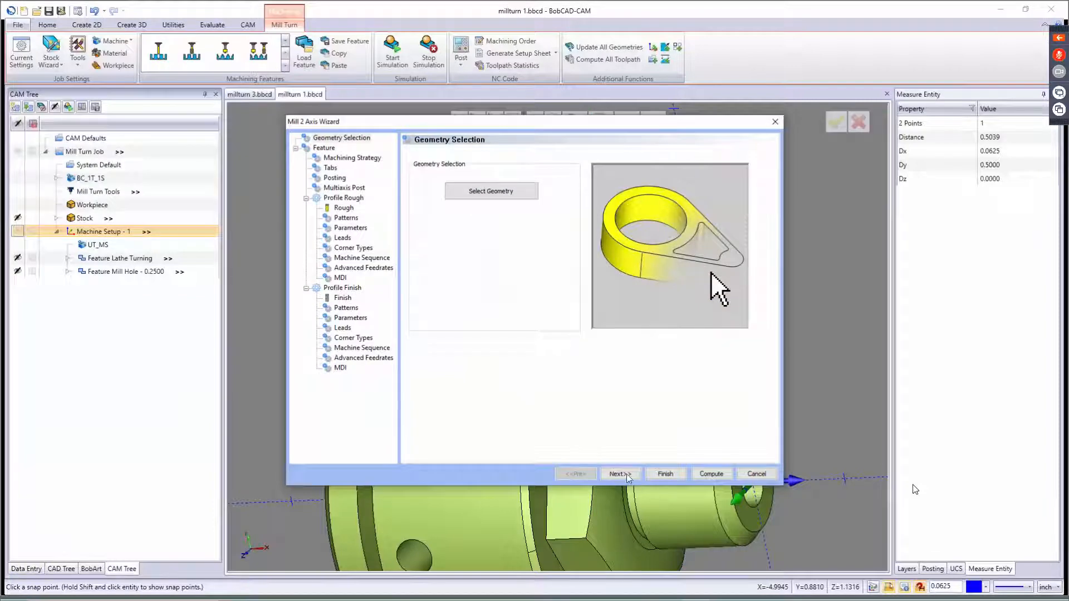
- Keep the picked top and depth for the 2 Axis feature and remove Profile Finish from its current operations
left_click(622, 476)
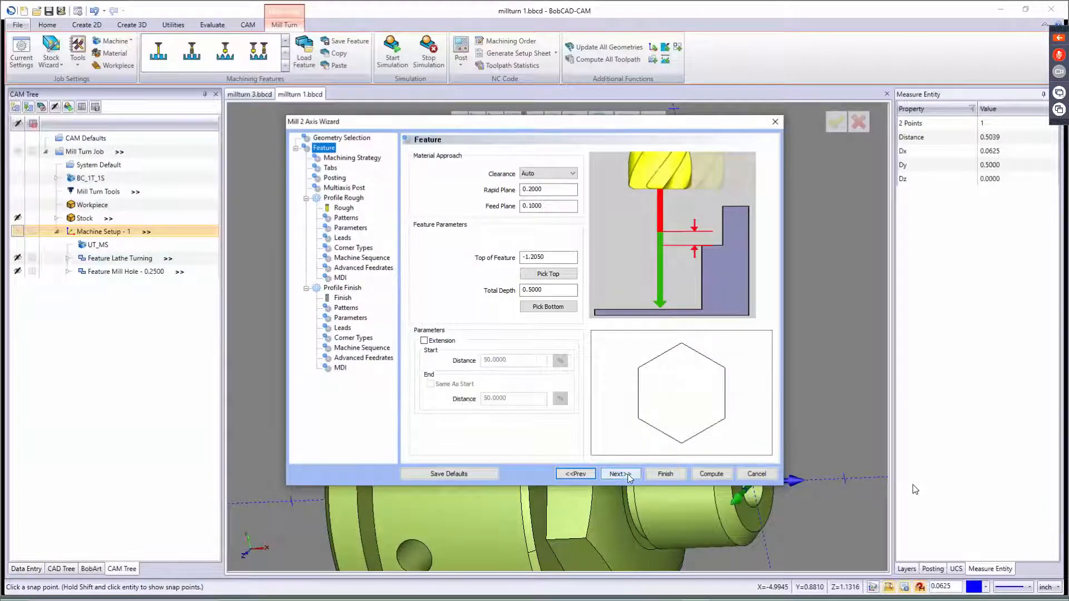
left_click(619, 475)
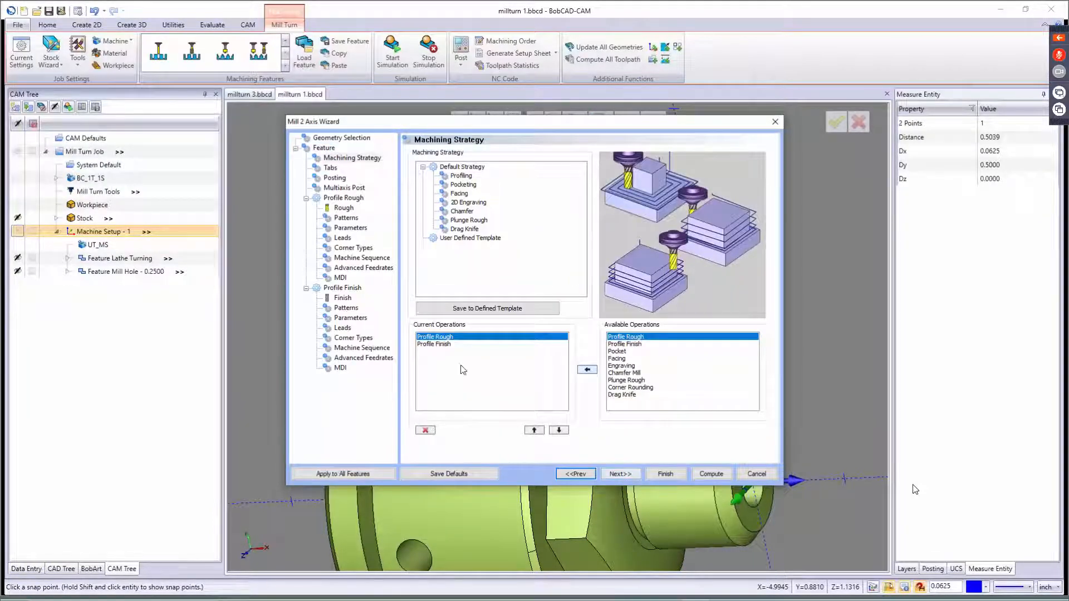
left_click(439, 345)
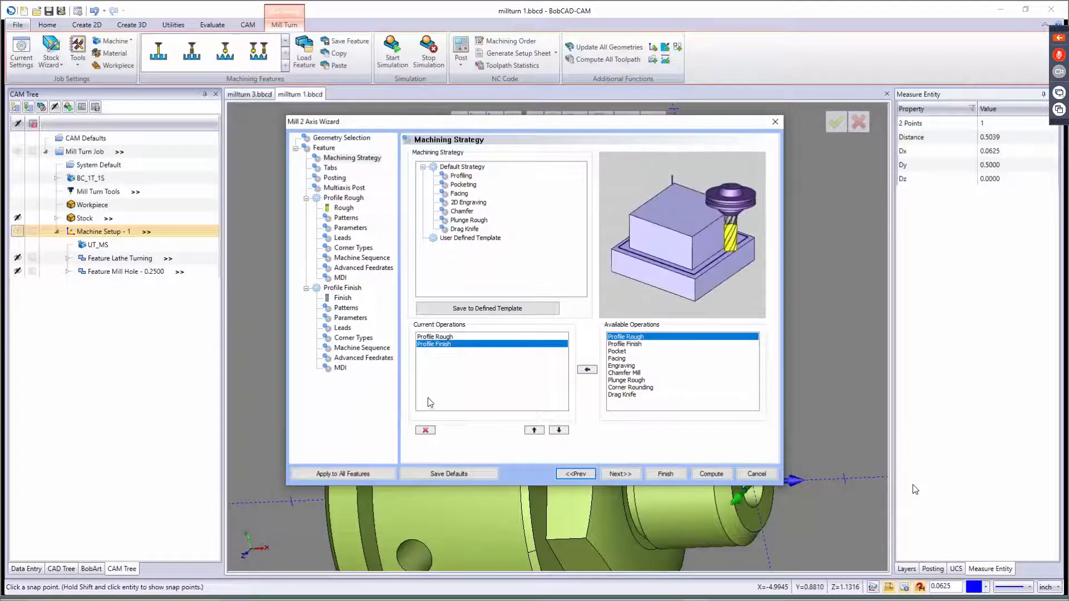
left_click(425, 431)
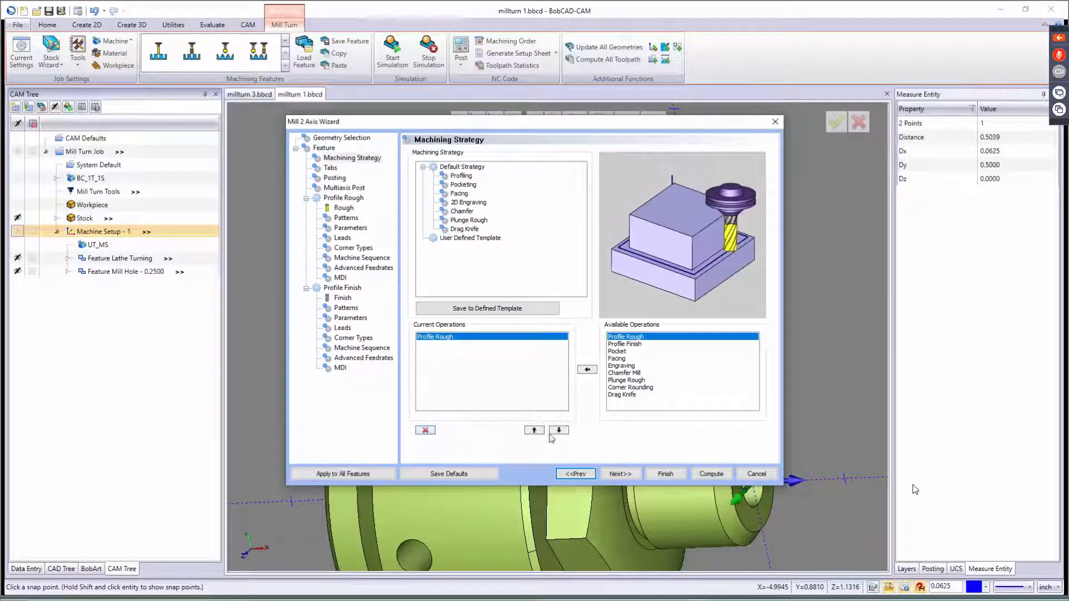
- Leave the tab settings at their defaults and set the feature's posting mode to Longhand Code
left_click(614, 473)
left_click(614, 474)
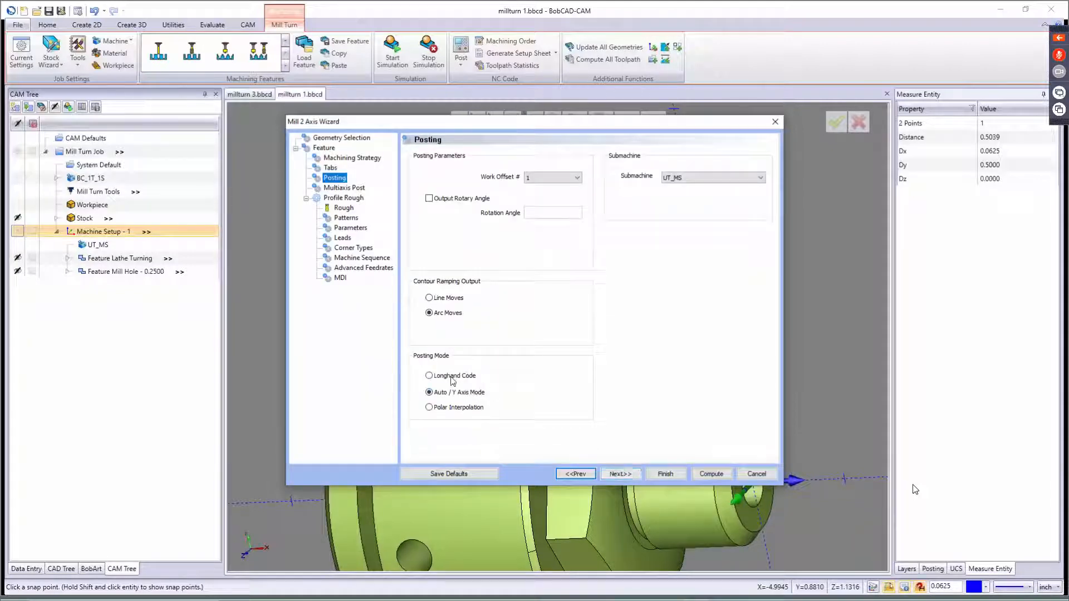
left_click(452, 377)
left_click(621, 474)
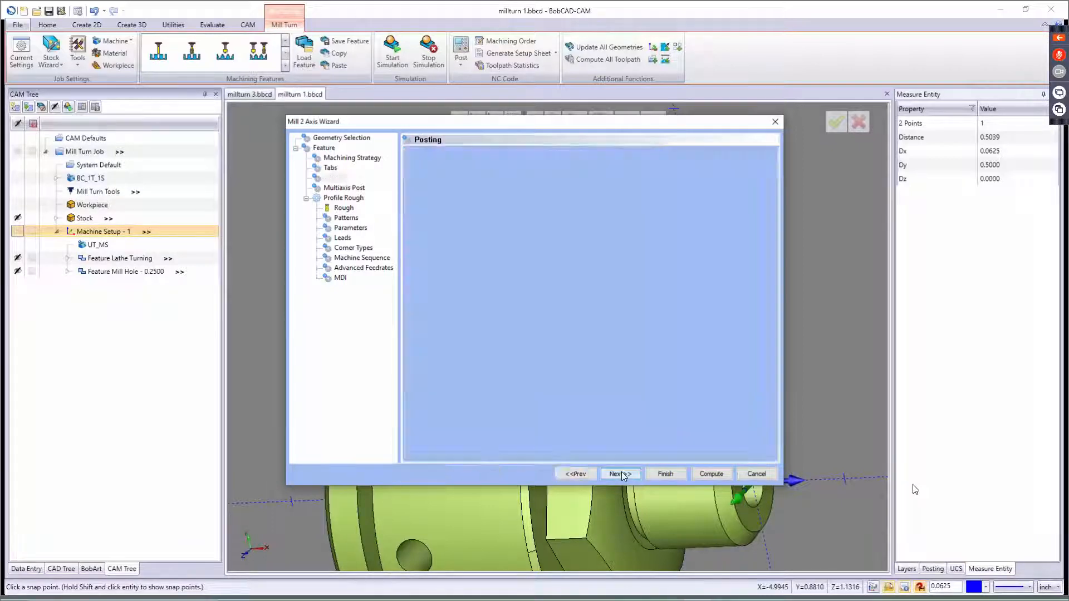
left_click(620, 473)
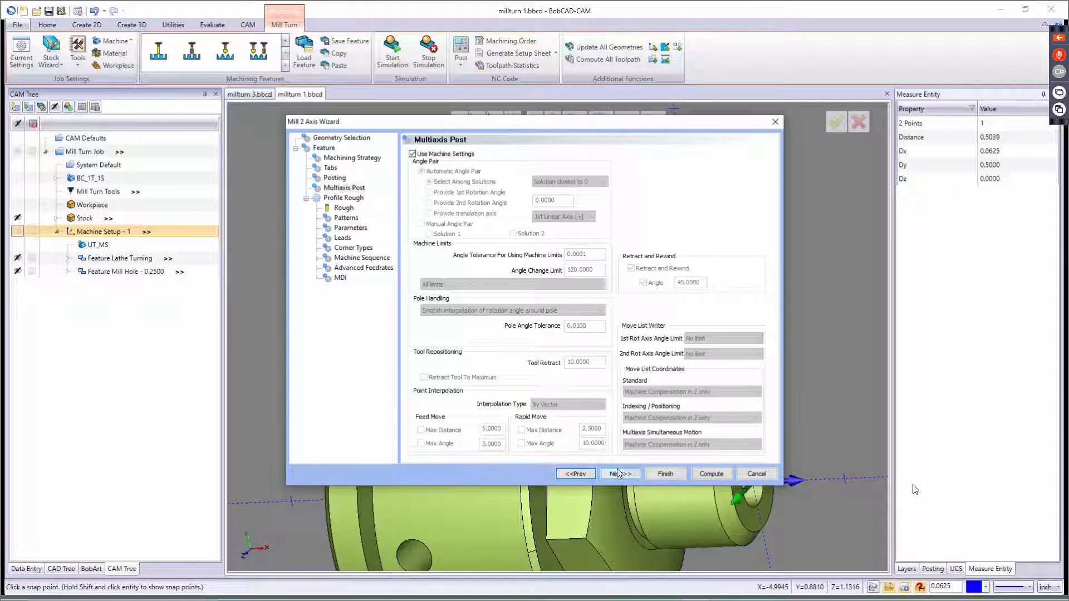
- Replace the station 7 tool in the tool crib with the 5/8 FLAT ENDMILL - LONG for all operations using it
left_click(457, 158)
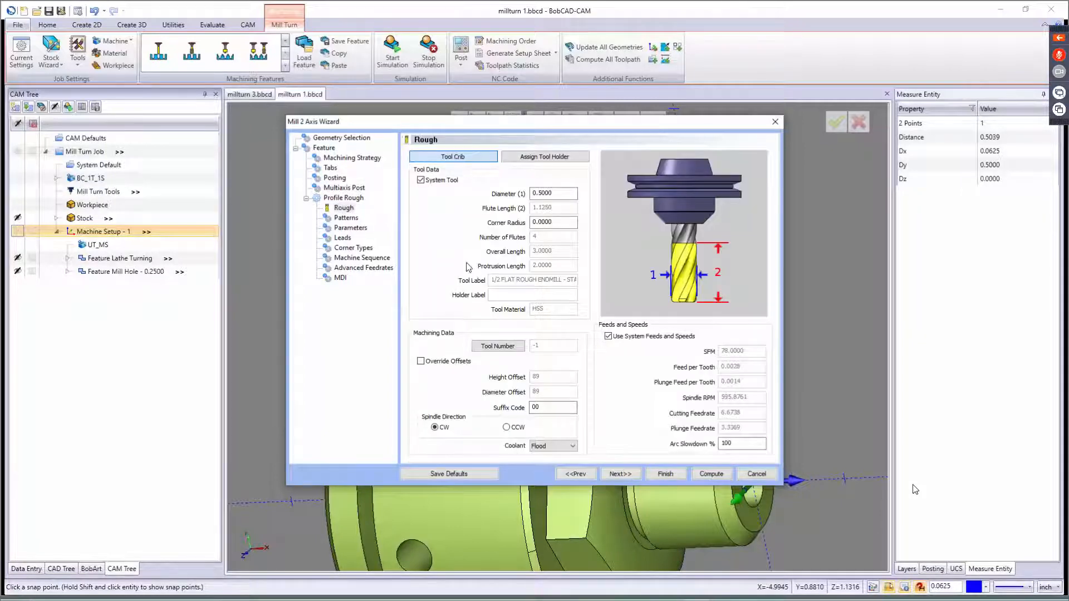
left_click_drag(351, 310, 332, 253)
right_click(353, 256)
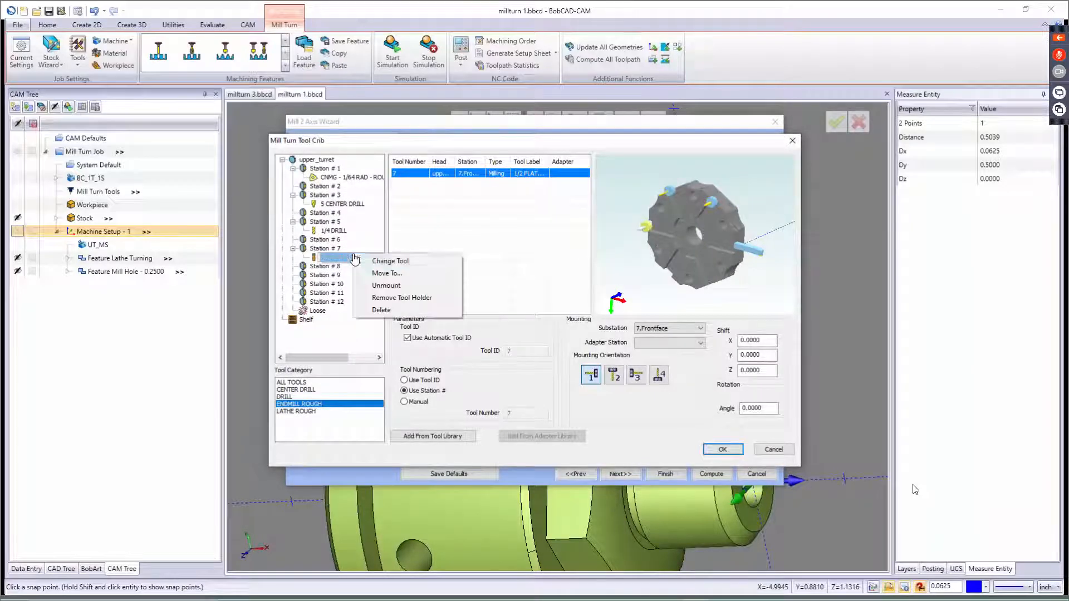
left_click(384, 261)
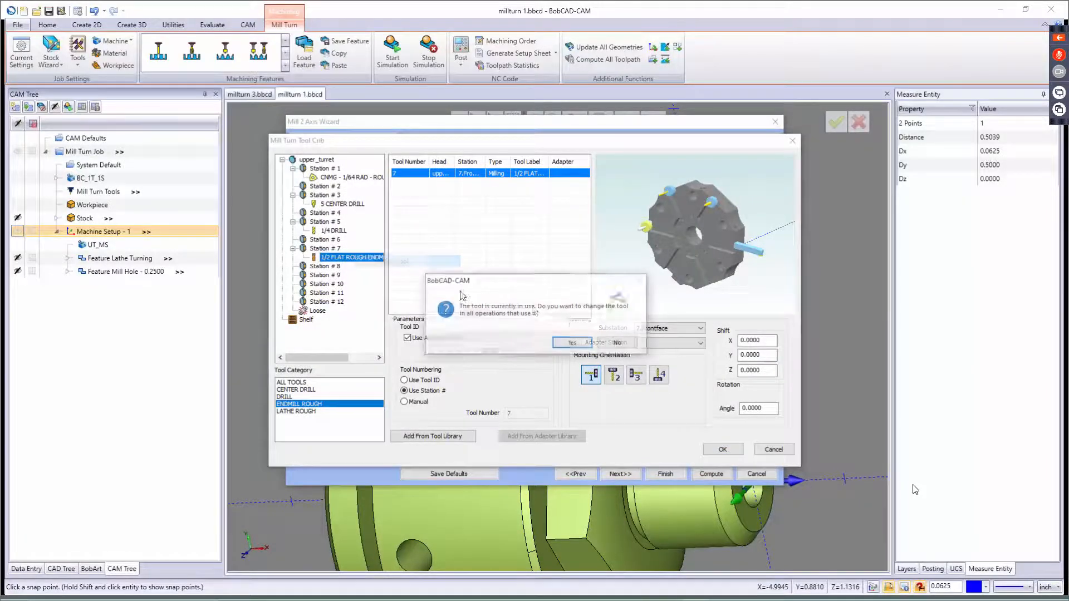
left_click(569, 344)
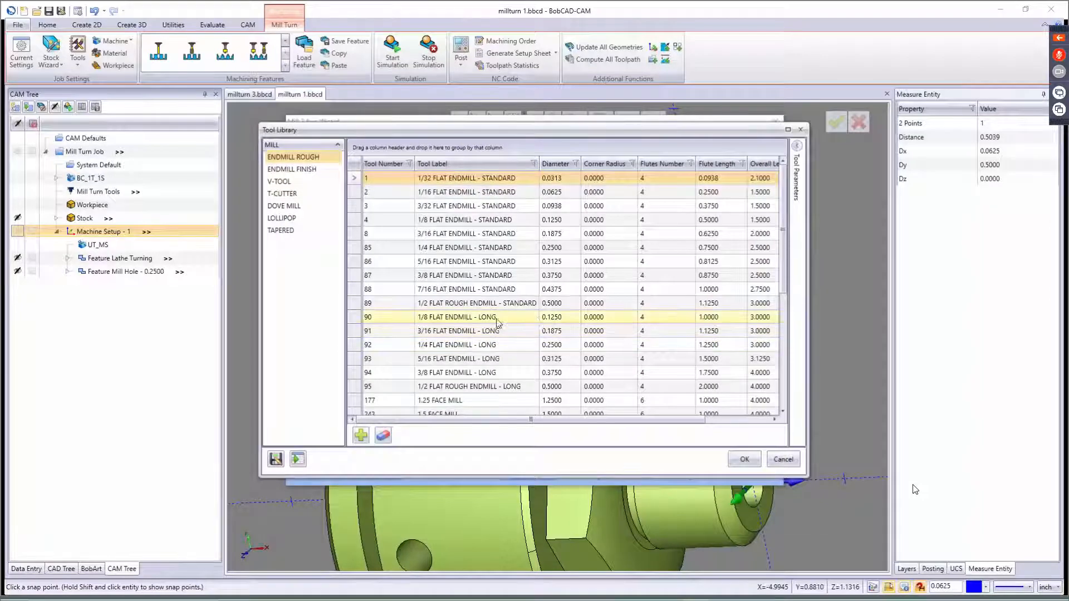
left_click(555, 165)
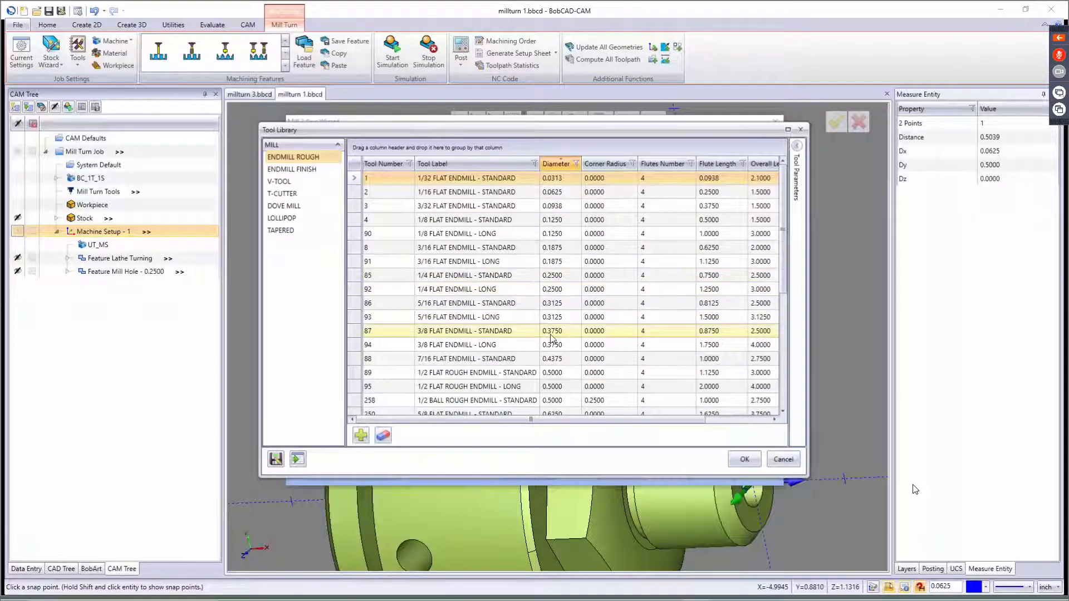
scroll(551, 350, "down", 2)
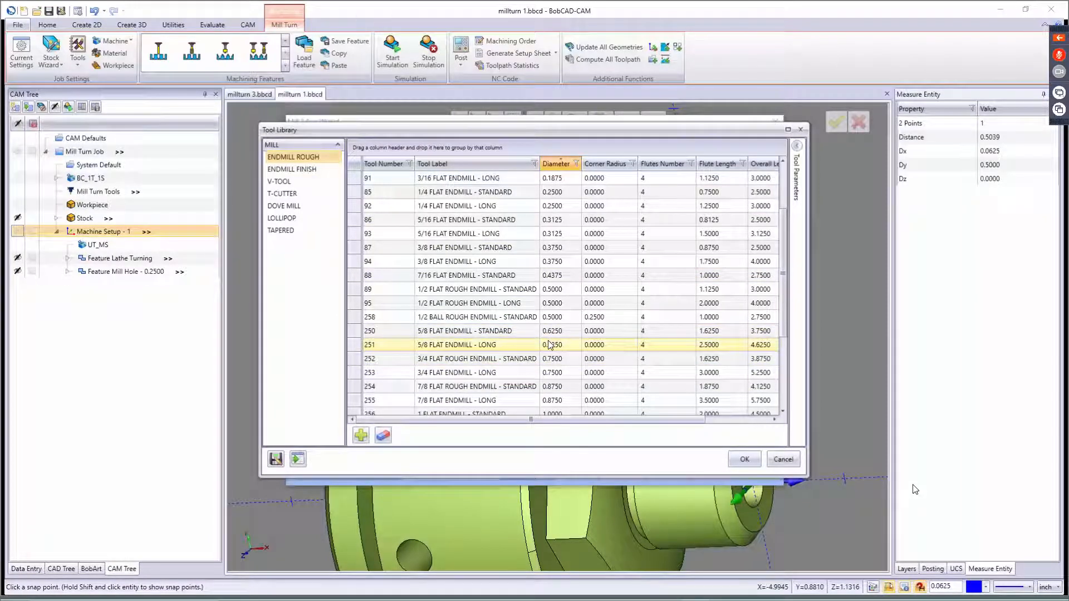
left_click(506, 346)
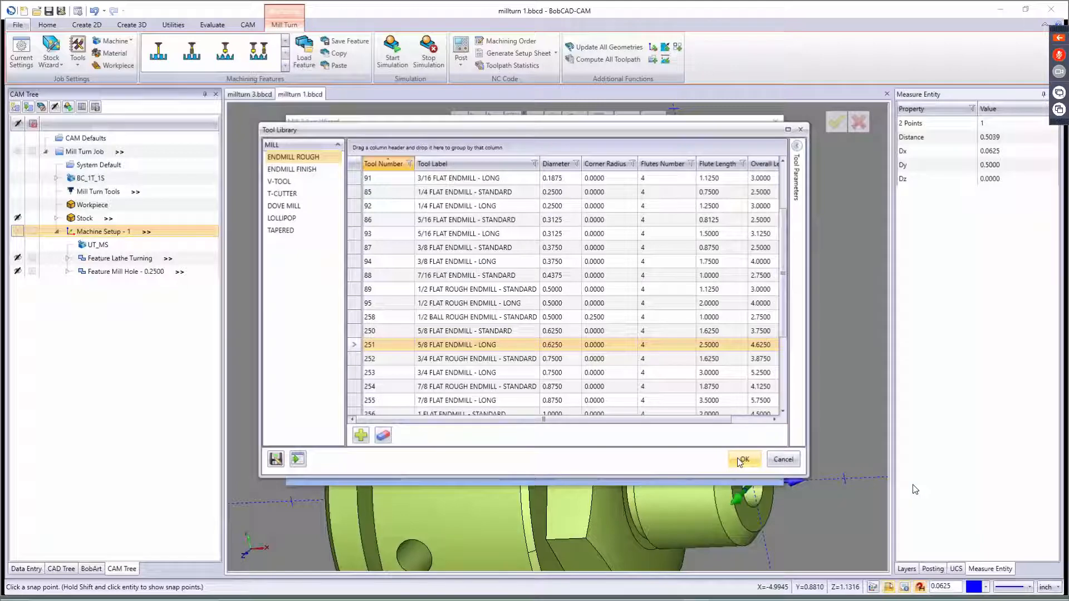
left_click(742, 460)
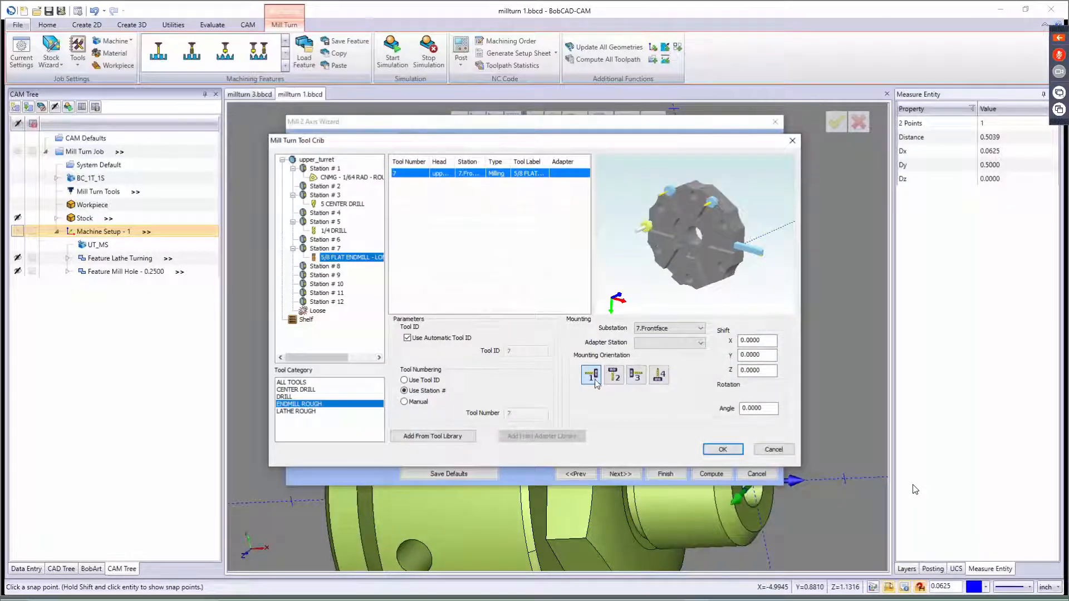
left_click(722, 450)
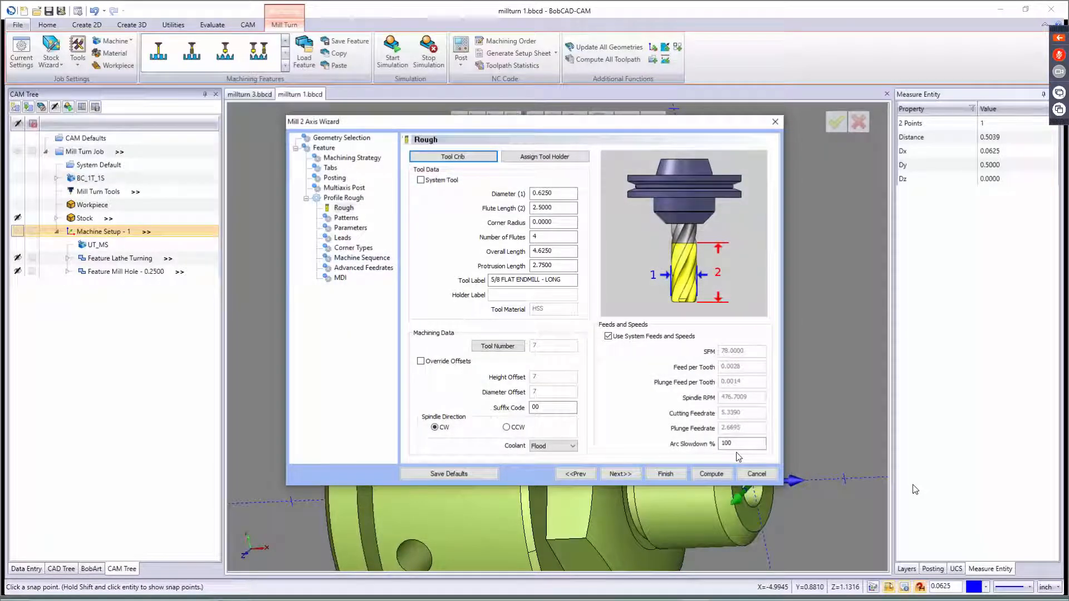
- Preview the Contour Ramping and Side Roughing patterns for Profile Rough and return to the Standard pattern
left_click(623, 472)
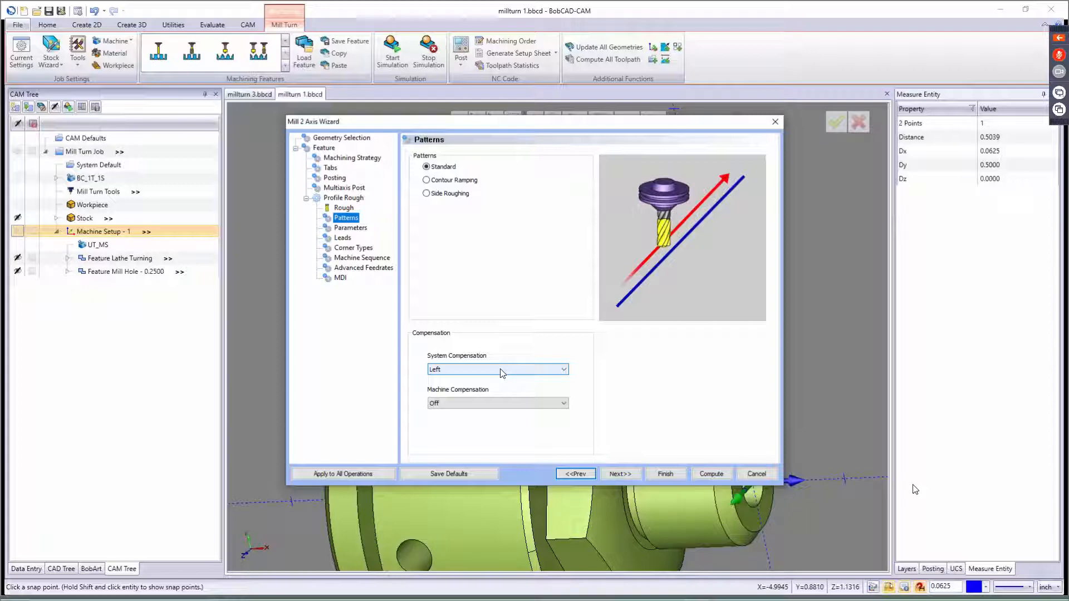
left_click(441, 169)
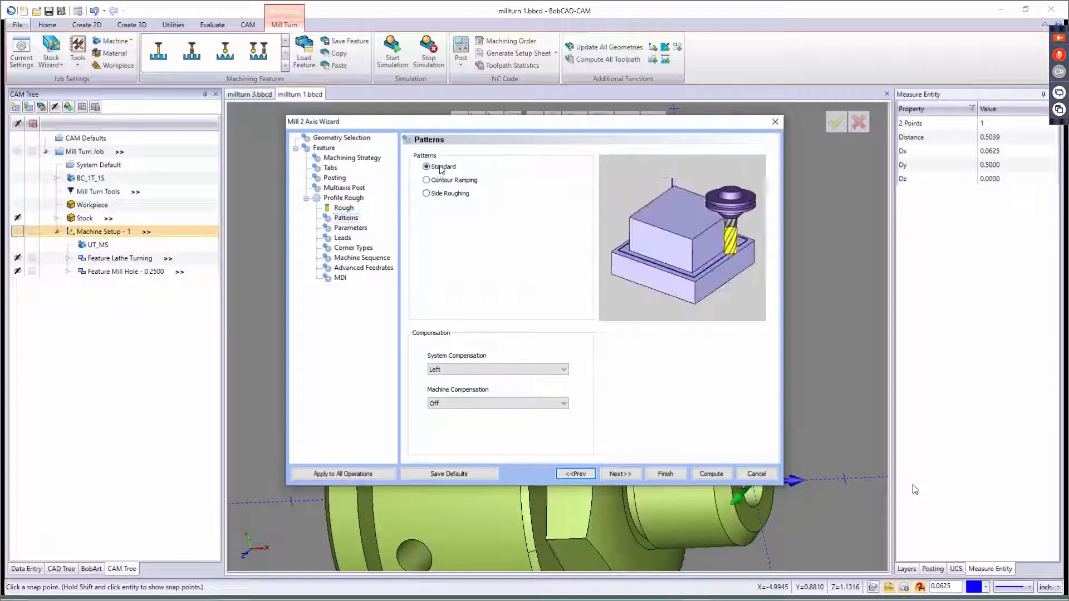
left_click(441, 181)
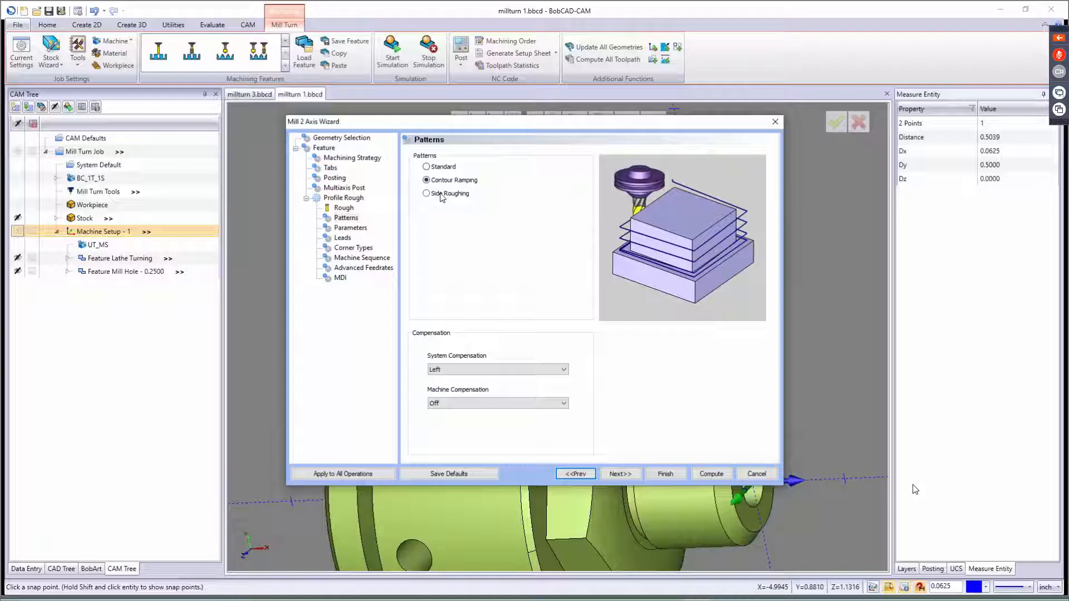
left_click(442, 194)
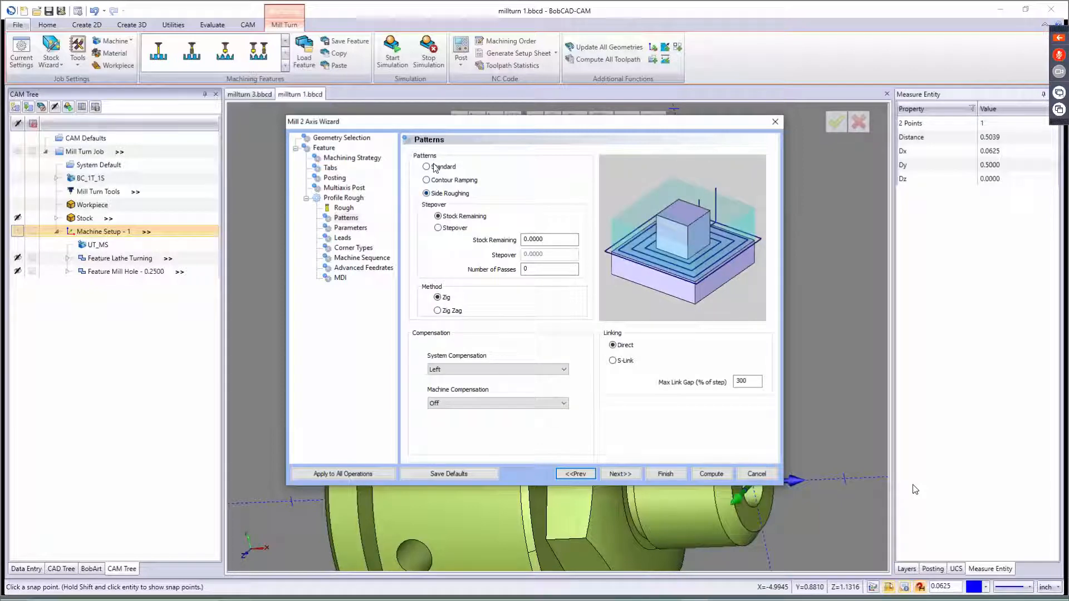
left_click(436, 168)
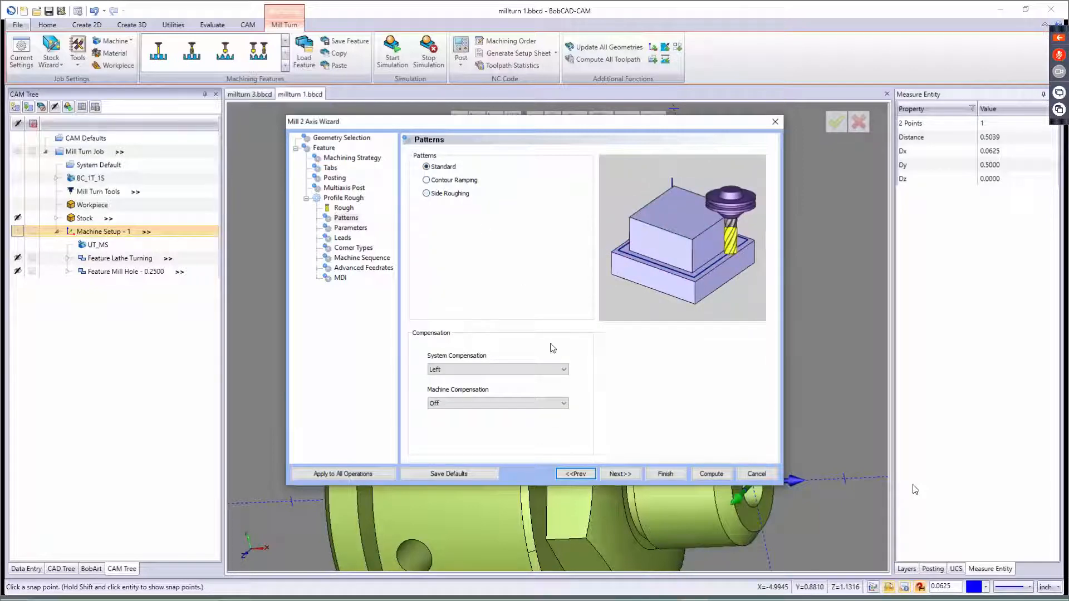
- Set the Profile Rough side allowance to 0 and use multiple depth steps with a 0.1250 depth of cut
left_click(624, 473)
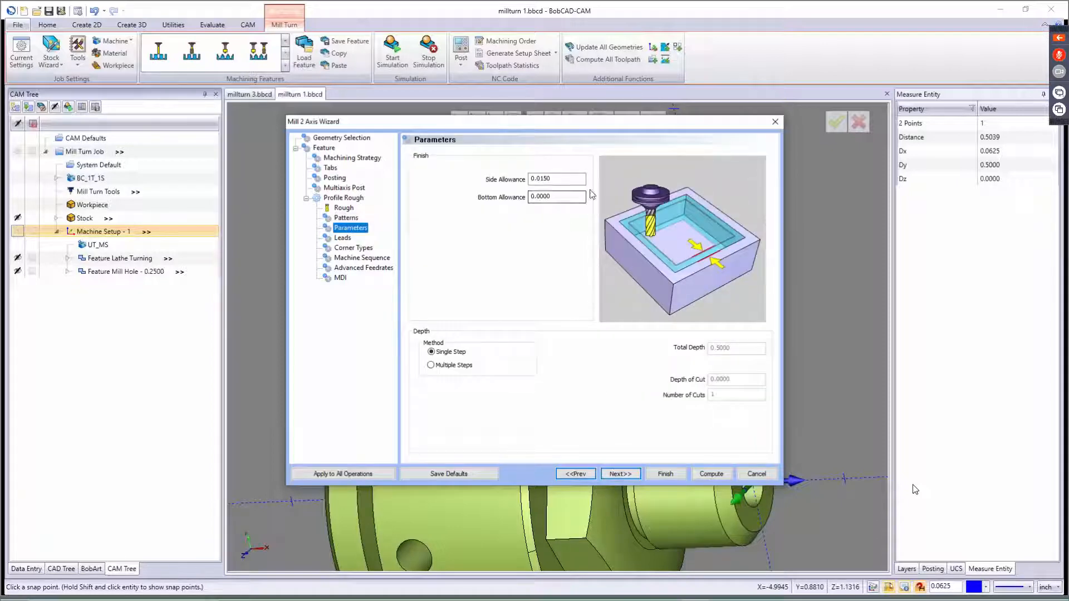
key("Tab")
type("0")
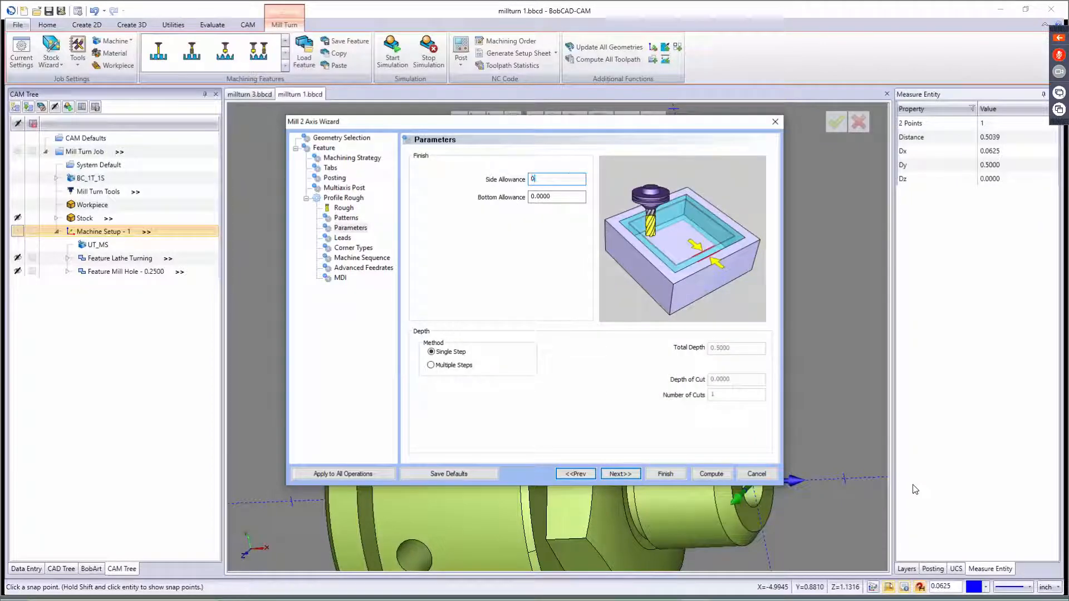
key("Tab")
left_click(444, 366)
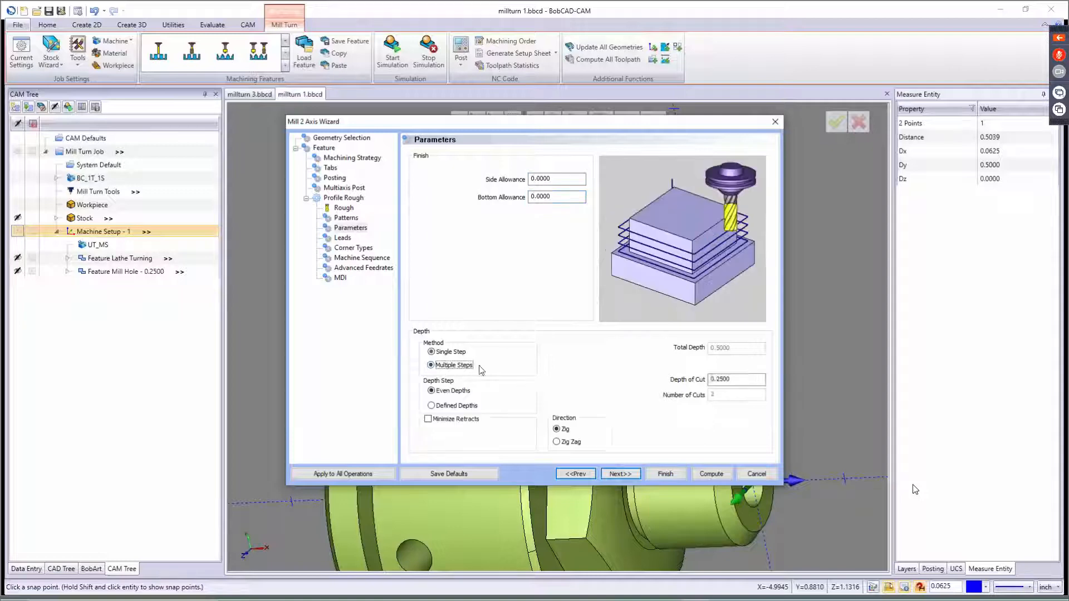
double_click(727, 379)
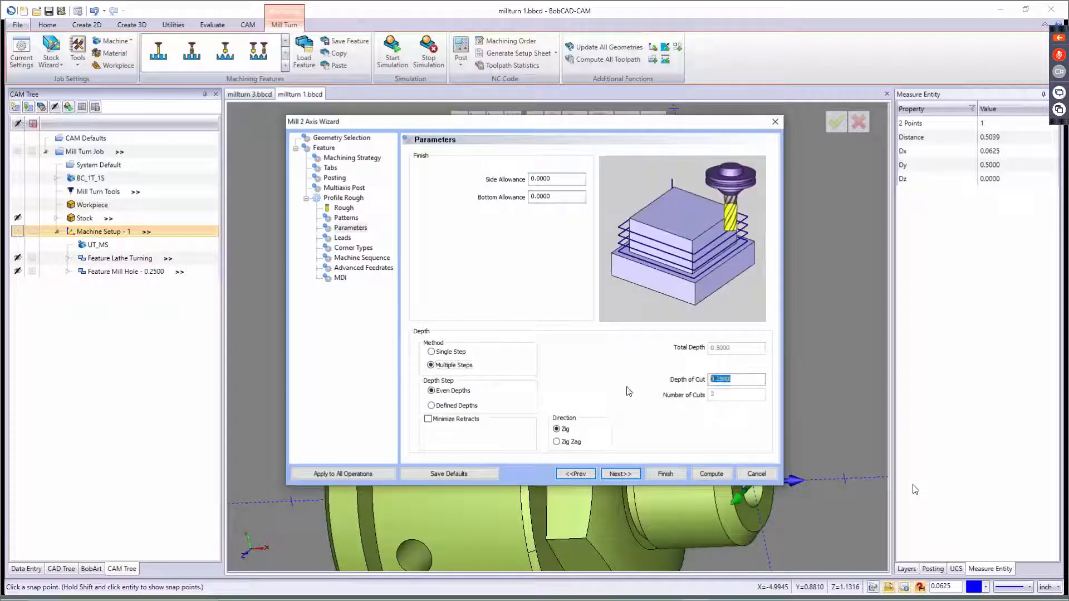
type(".1")
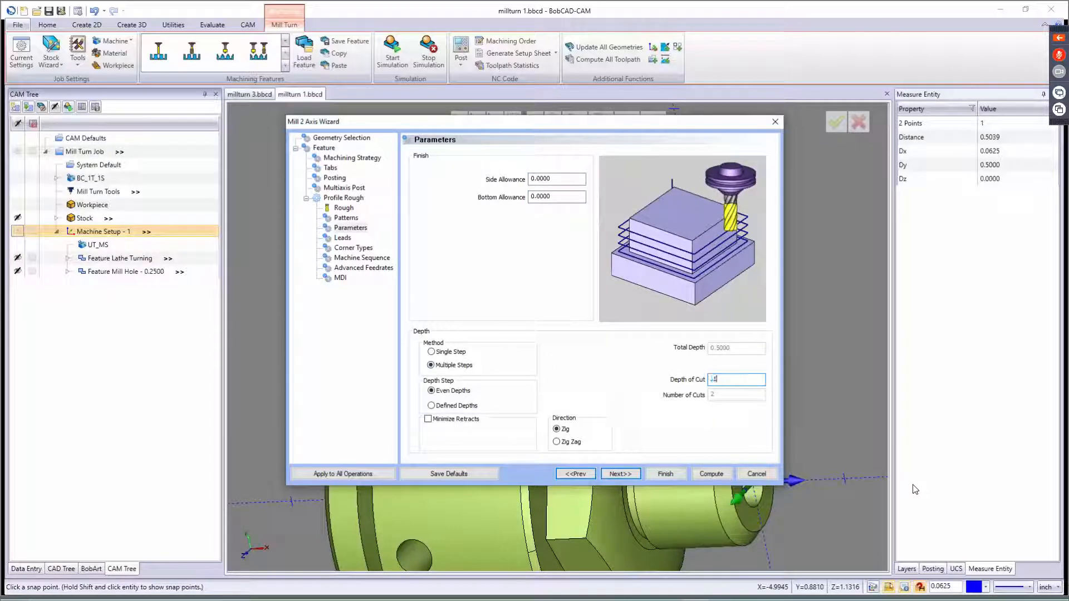
key("Tab")
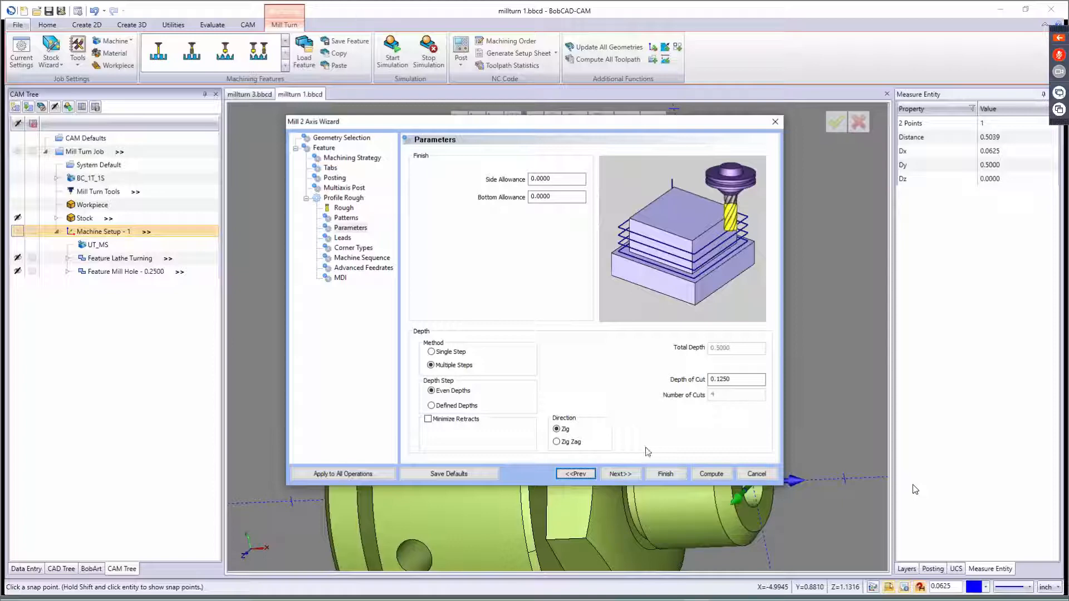
- Keep the default settings from leads through MDI and compute the 2 Axis feature's toolpath
left_click(614, 478)
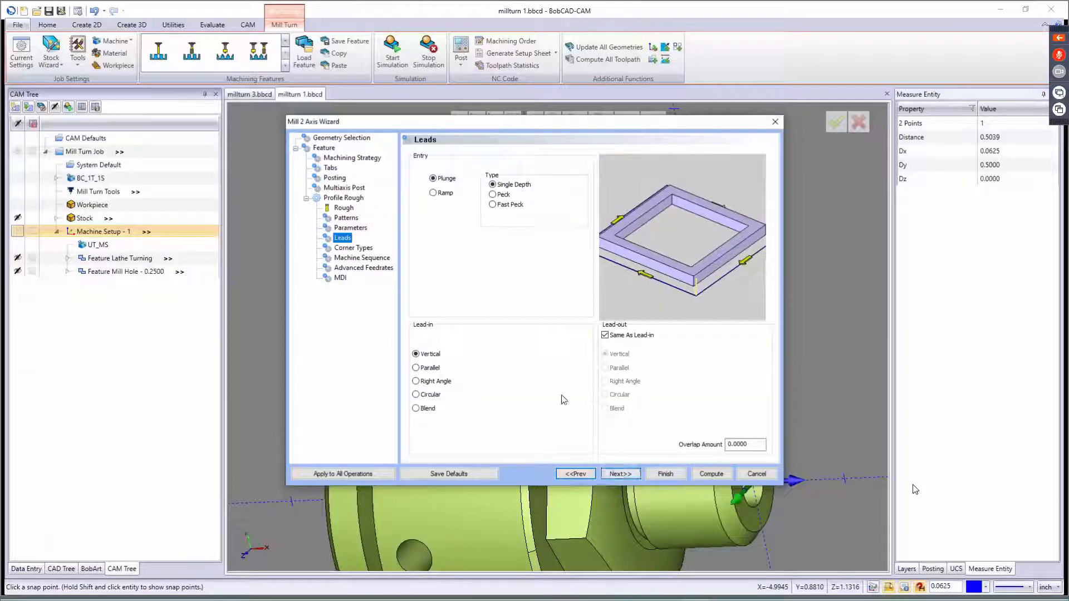
left_click(619, 477)
left_click(620, 475)
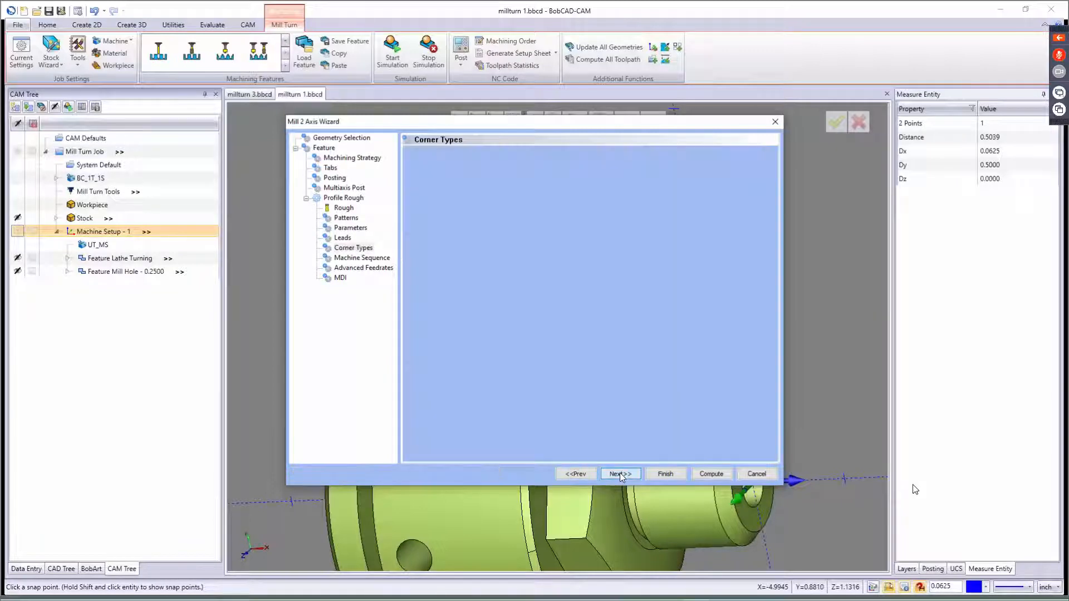
left_click(620, 475)
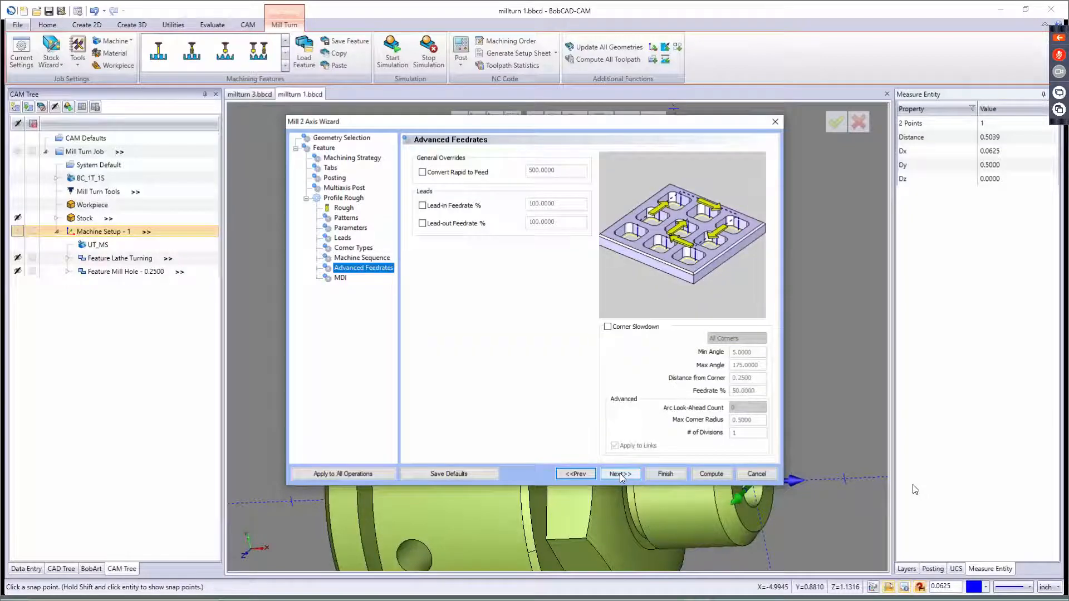
left_click(620, 475)
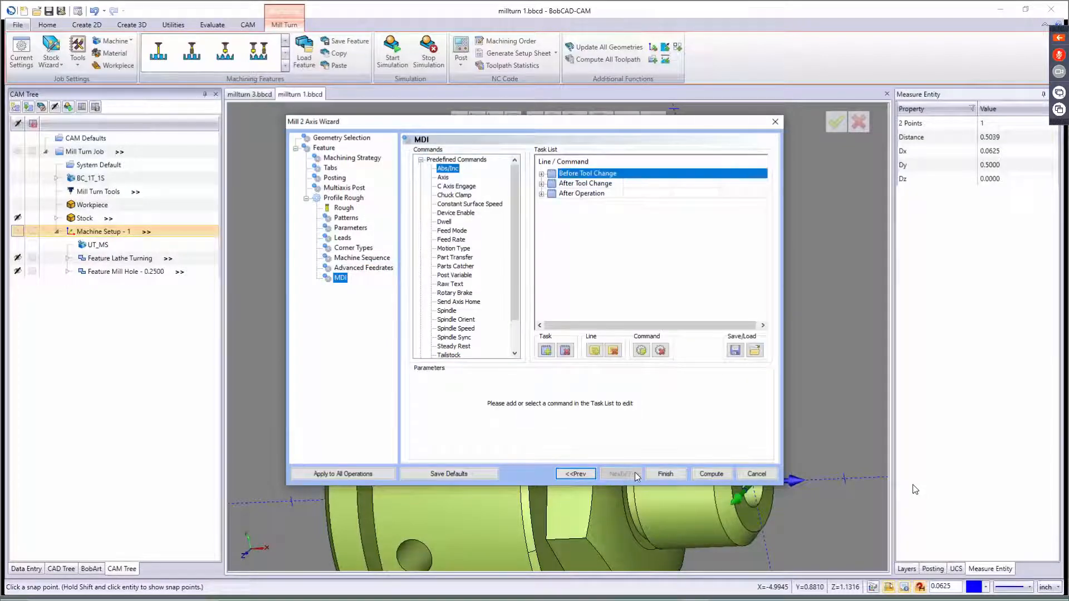
left_click(715, 477)
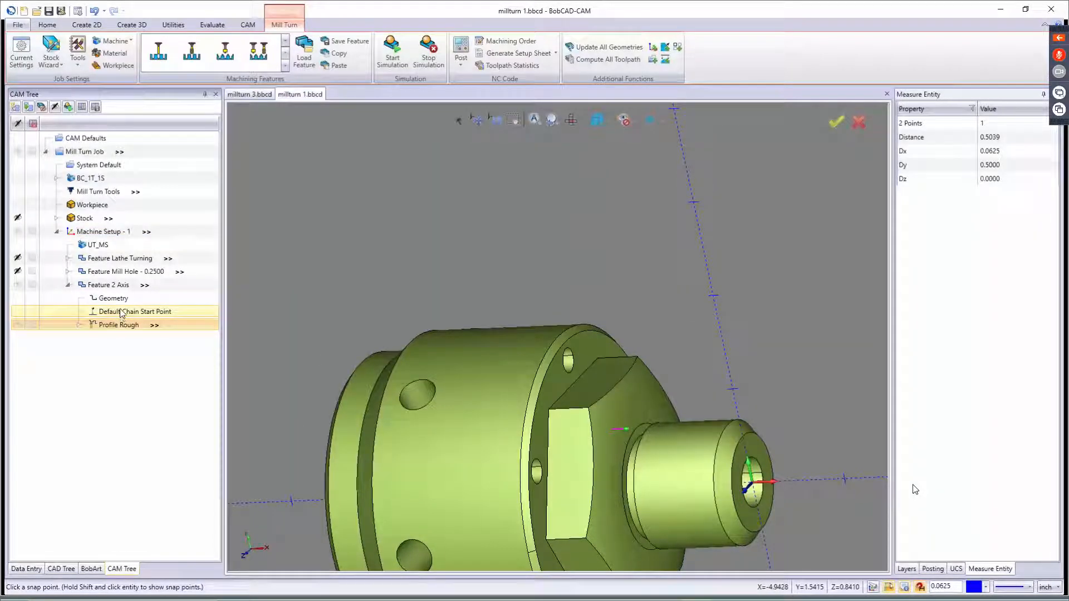
- Reopen the 2 Axis feature's geometry selection and highlight its profile chain to inspect the start point and direction
left_click(126, 299)
double_click(139, 301)
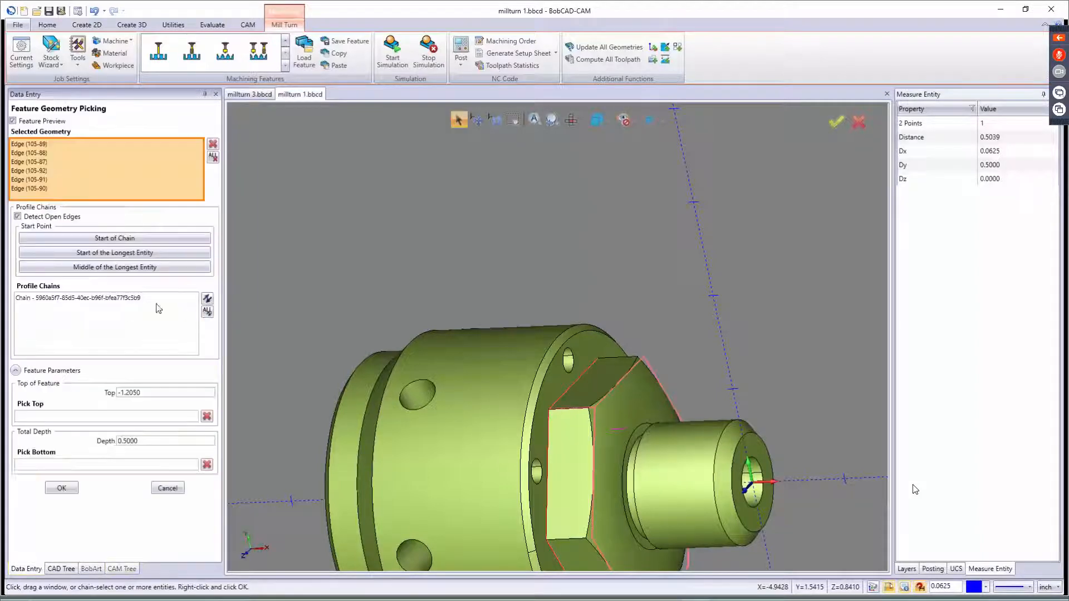
left_click(138, 319)
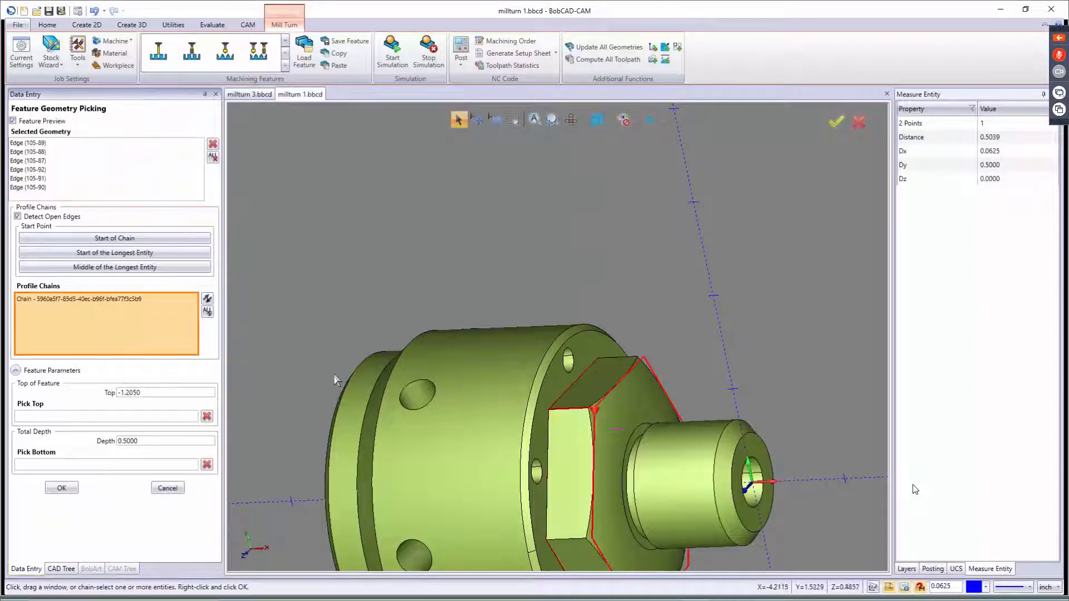
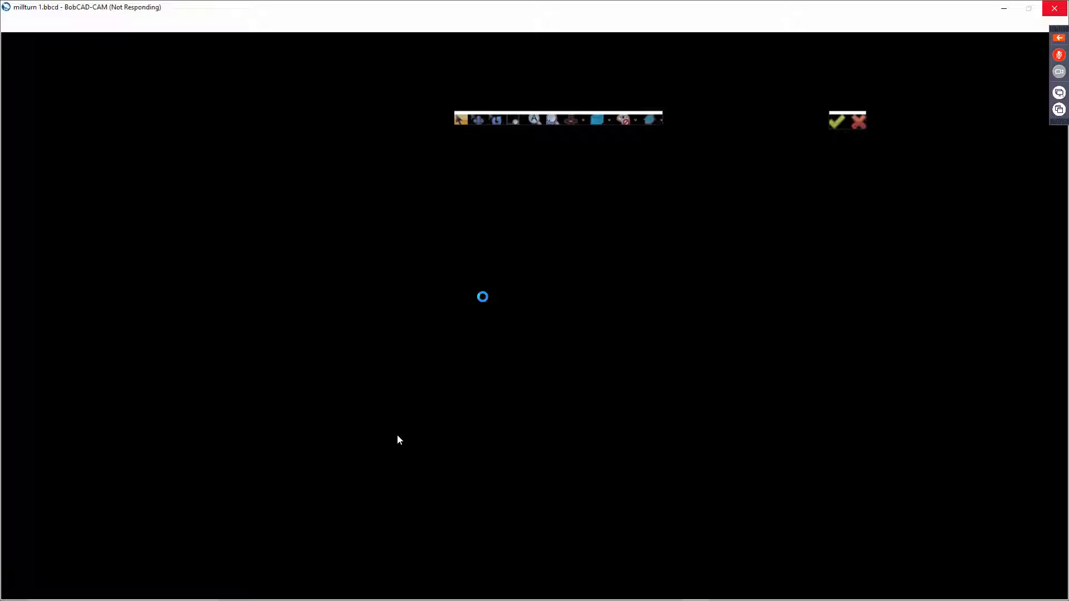
key("Escape")
mouse_move(564, 594)
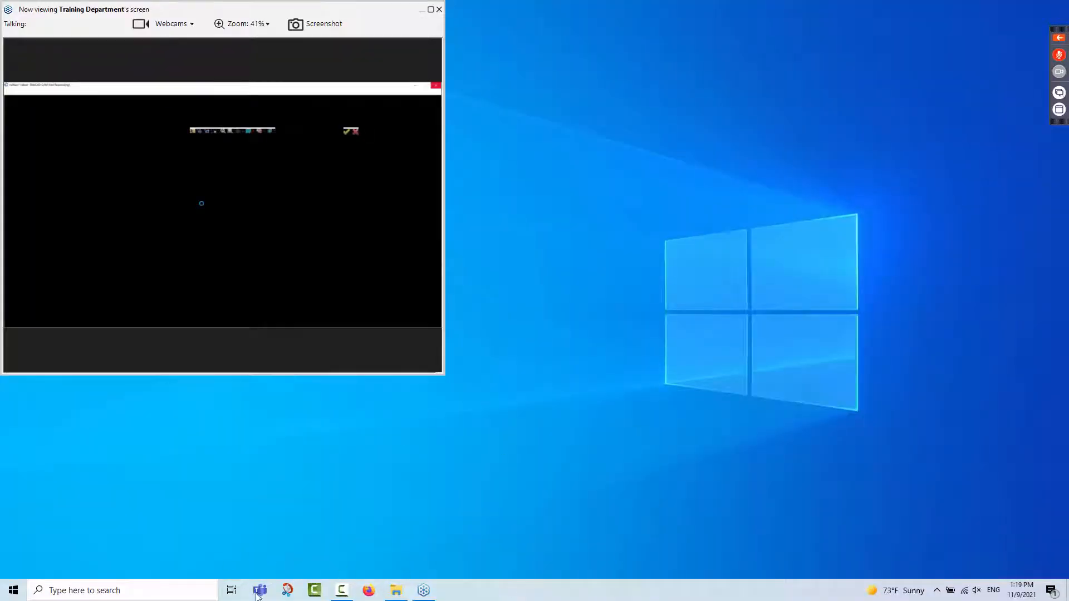
left_click(342, 590)
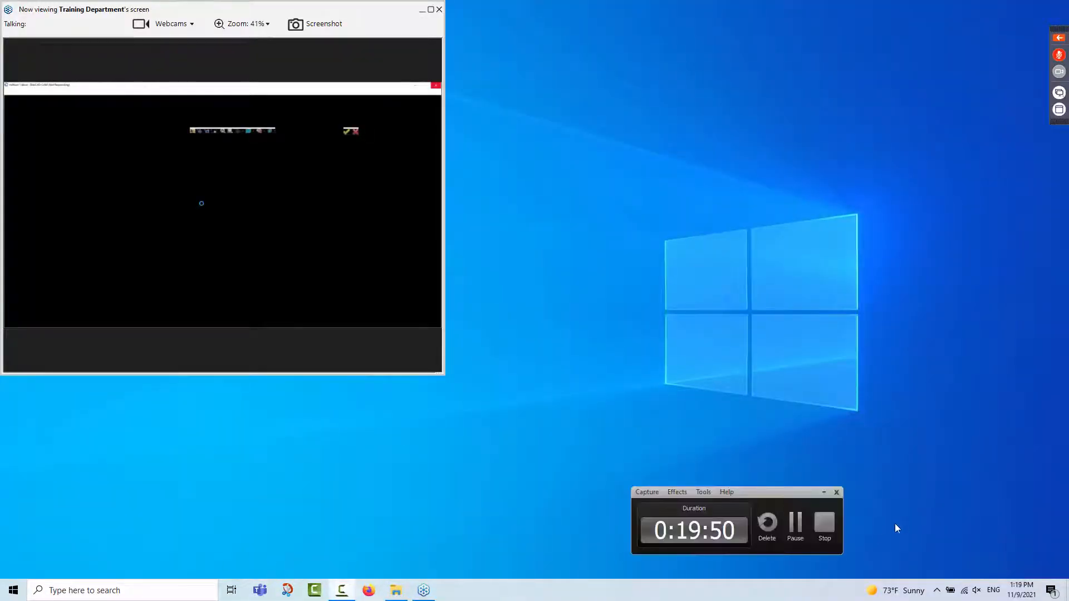
left_click(796, 523)
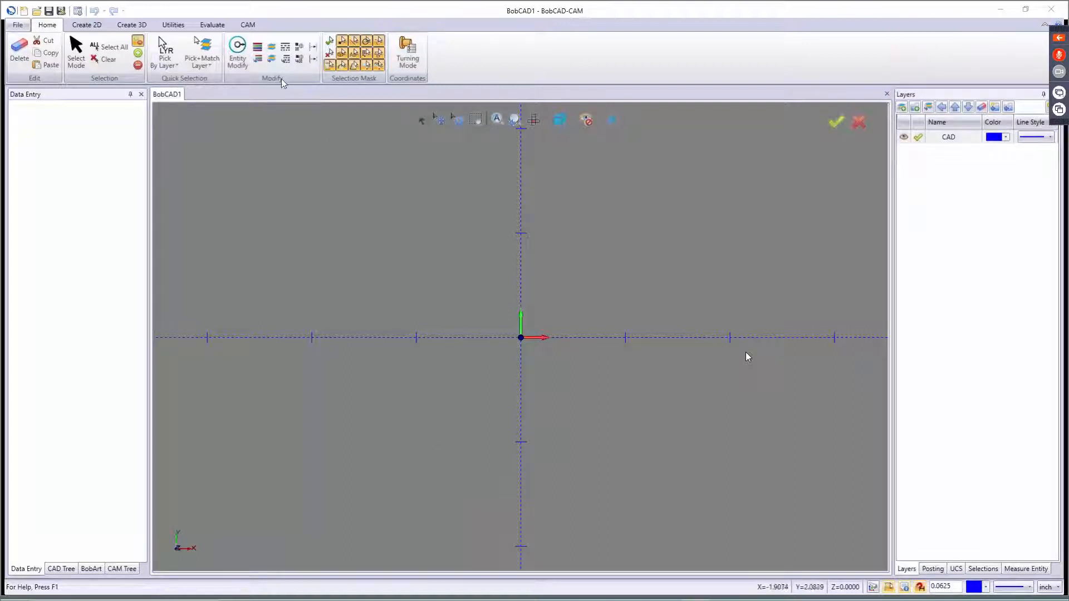
- Open the part file millturn 1.bbcd from the Desktop folder
left_click(36, 11)
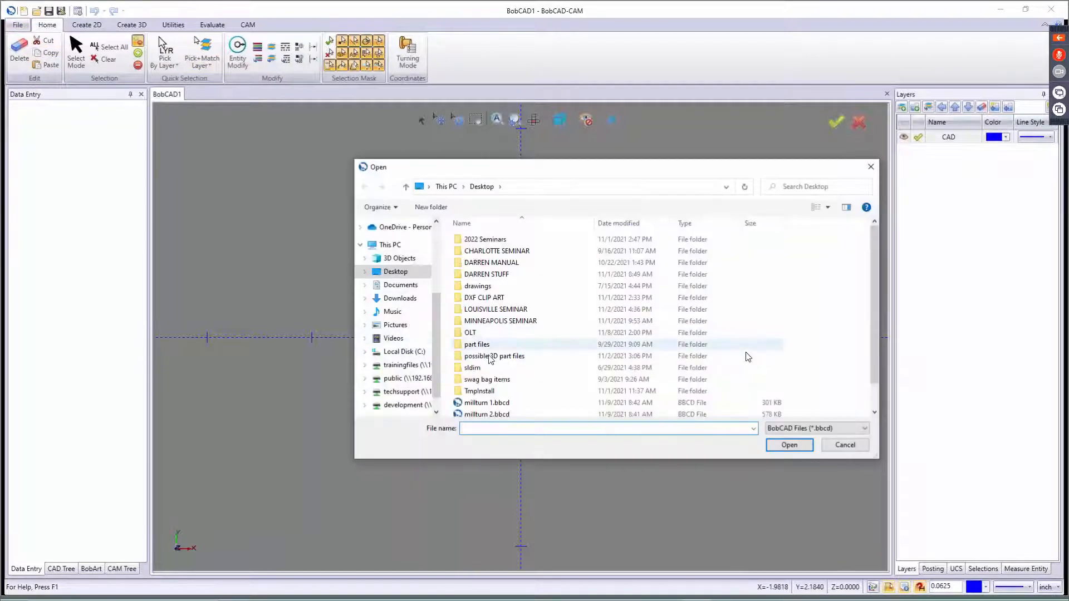
scroll(479, 357, "down", 1)
left_click(490, 377)
double_click(491, 381)
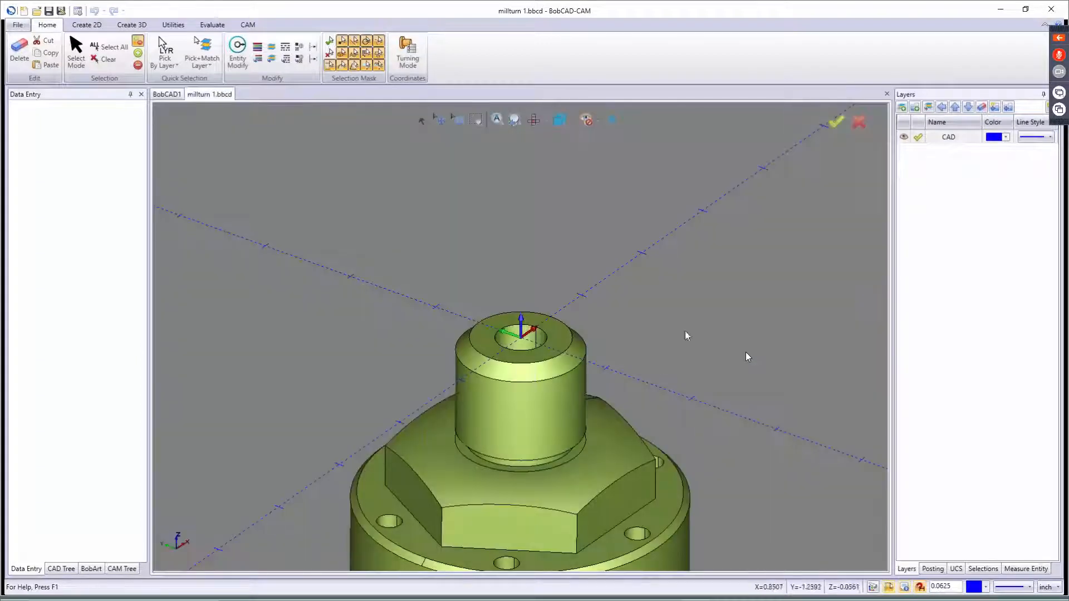
- Rotate the whole solid part 90 degrees around the Y axis about the origin
scroll(638, 438, "down", 5)
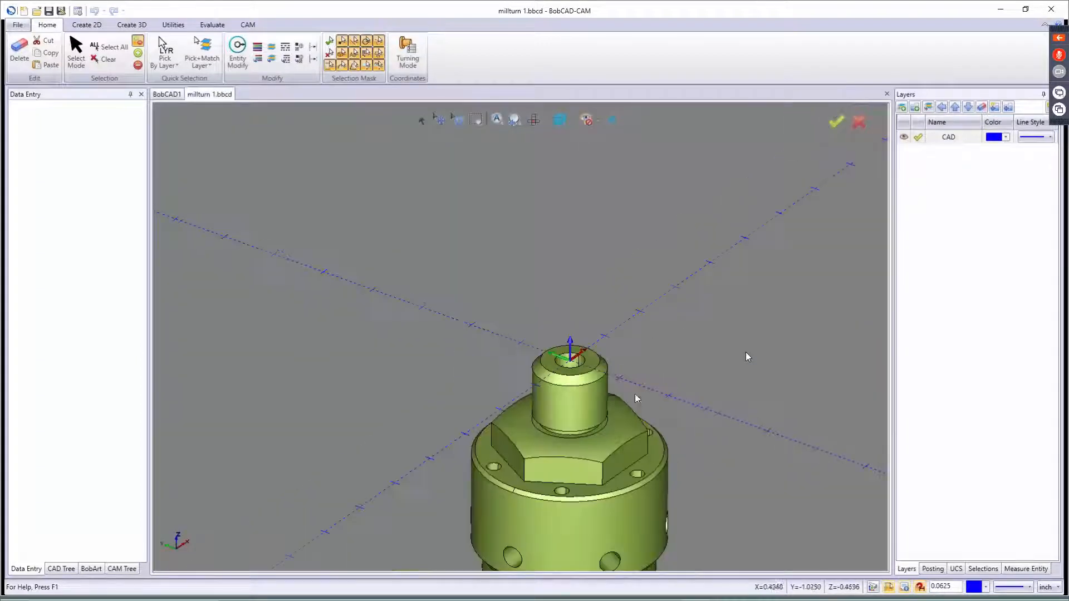
left_click(173, 25)
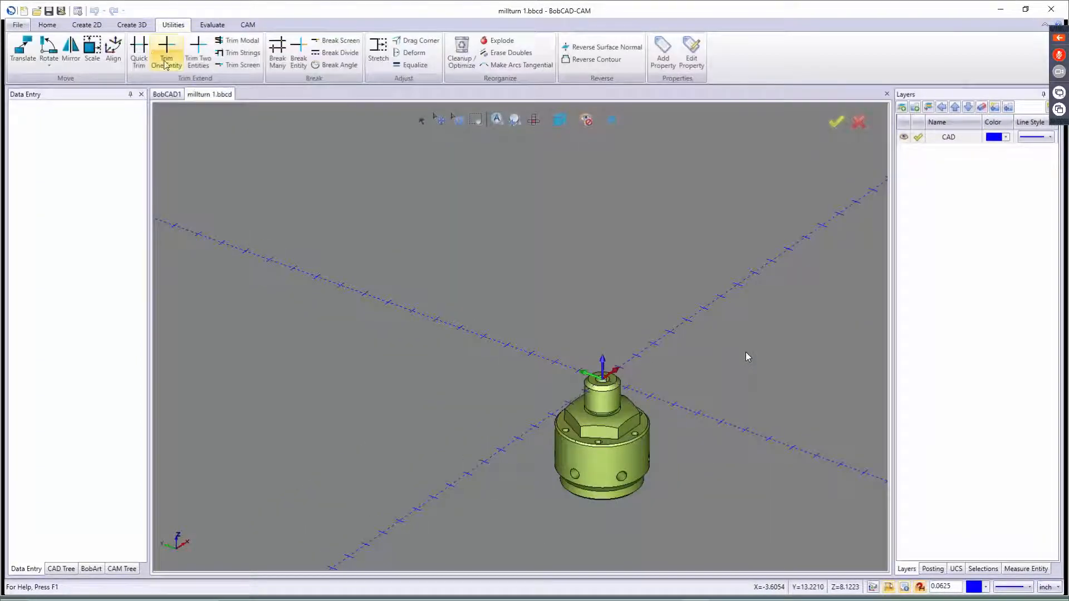
left_click(45, 55)
left_click_drag(477, 269, 733, 510)
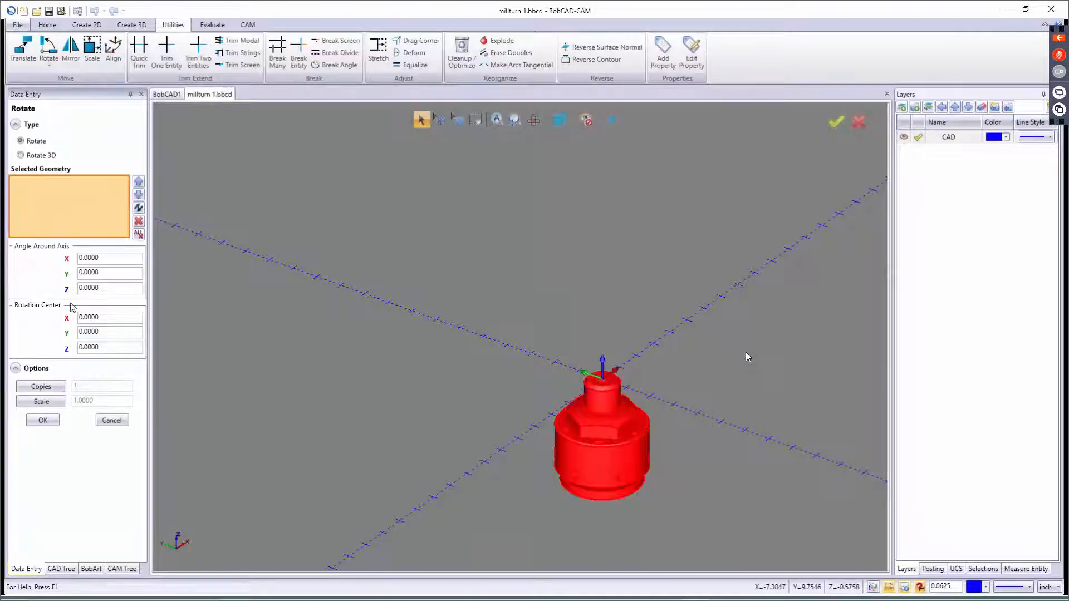
left_click_drag(101, 273, 38, 270)
type("90")
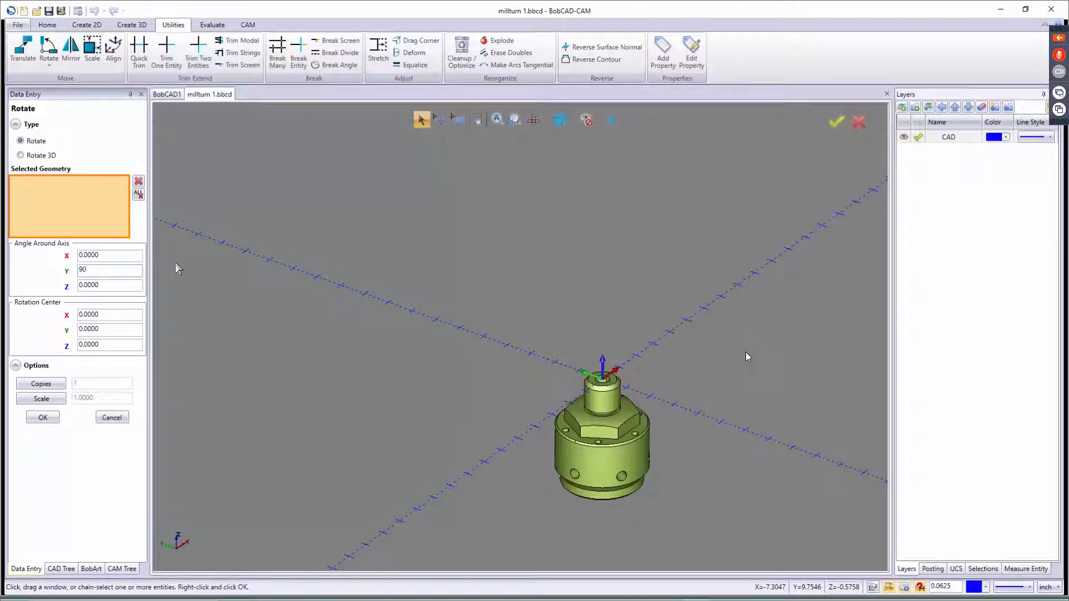
left_click_drag(504, 310, 728, 511)
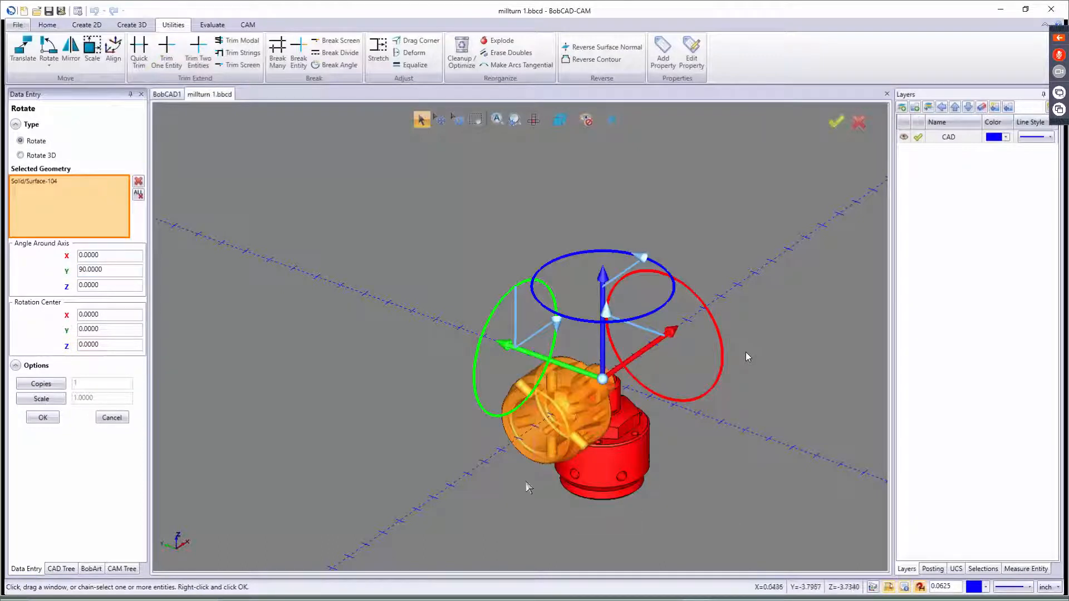
left_click(43, 418)
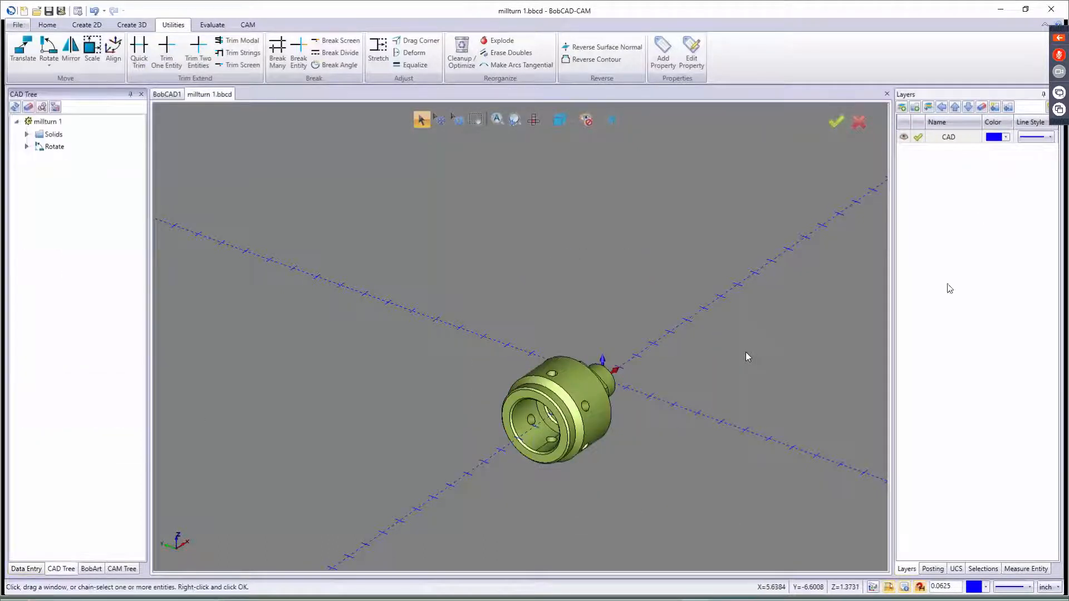
- Add a new layer named "spun profile"
left_click(945, 164)
right_click(959, 171)
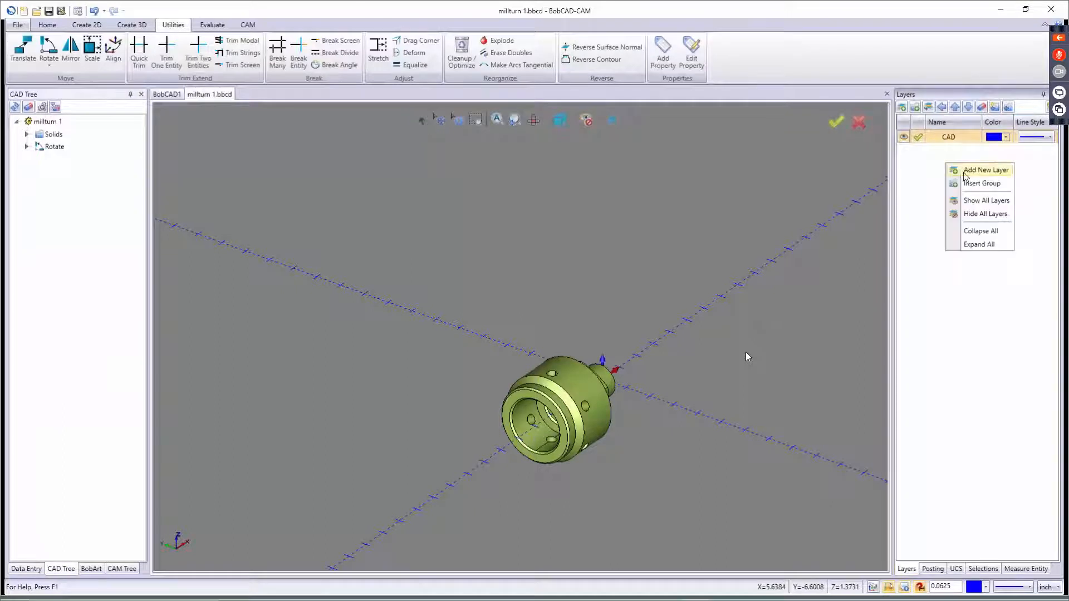
left_click(966, 177)
type("s")
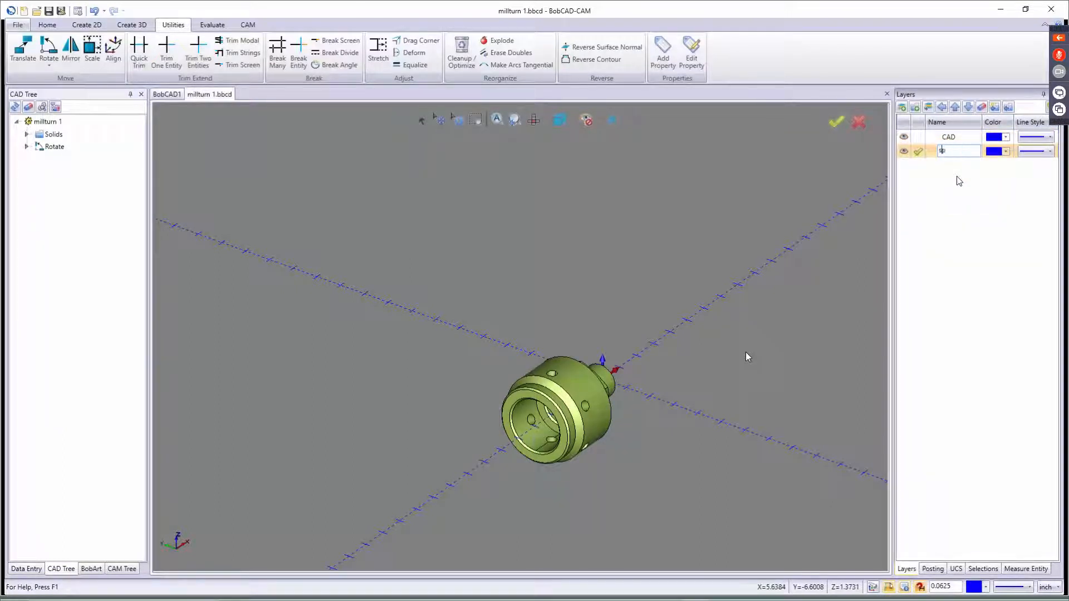
type("pun profile")
key("Return")
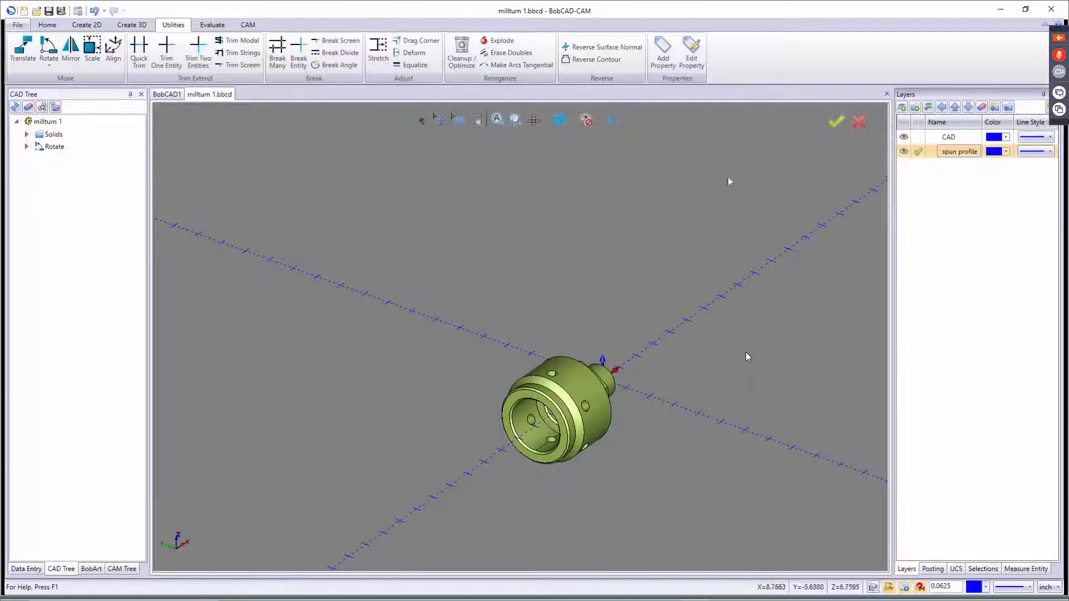
- Create a spun profile of the solid along the X axis and save the file
left_click(87, 25)
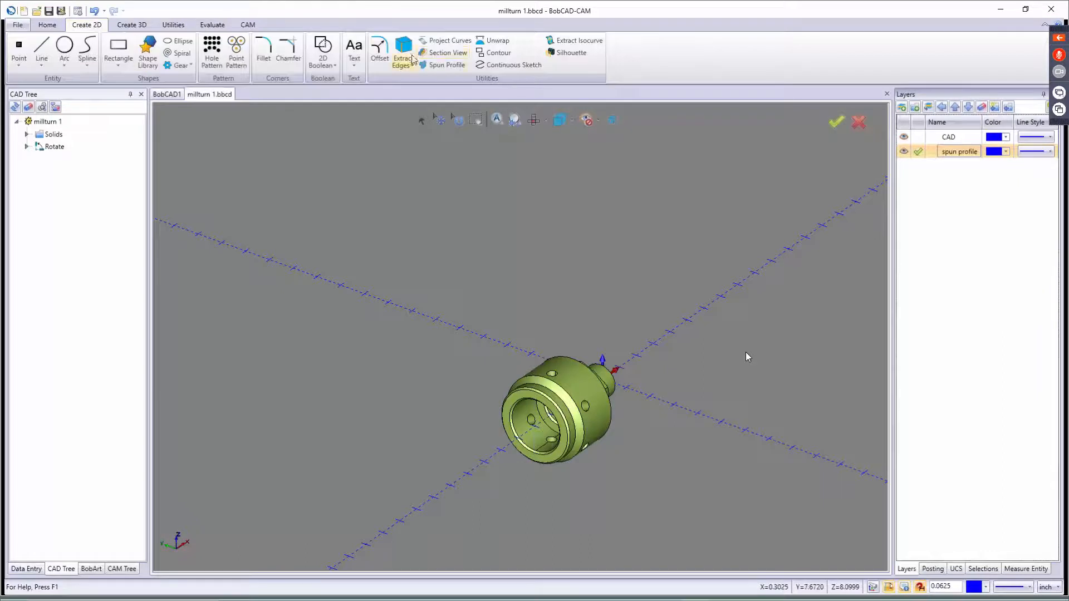
left_click(444, 64)
left_click_drag(429, 313, 783, 495)
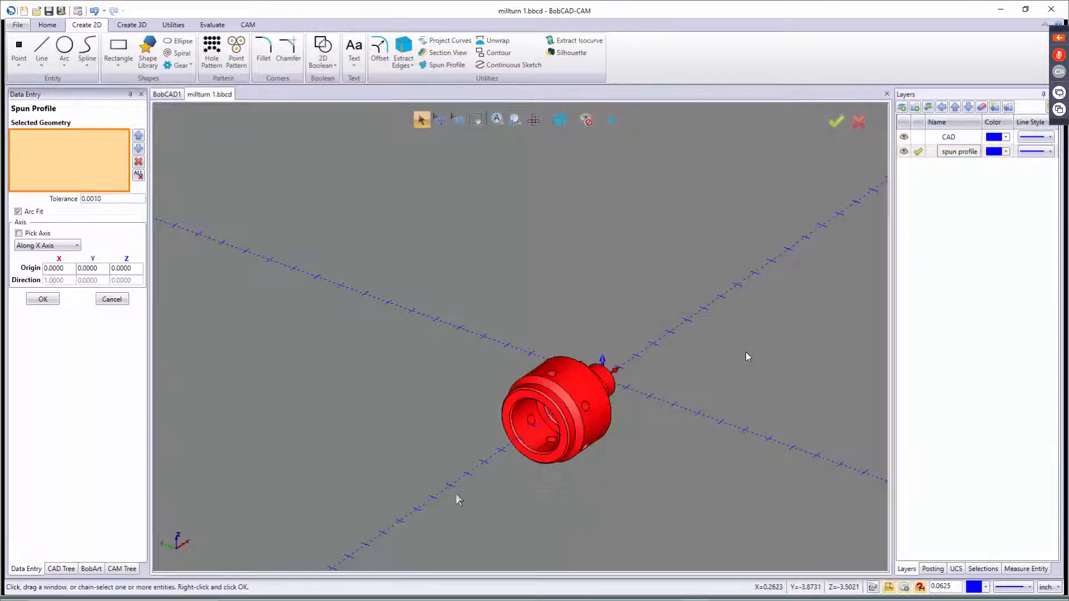
left_click(43, 299)
left_click(111, 301)
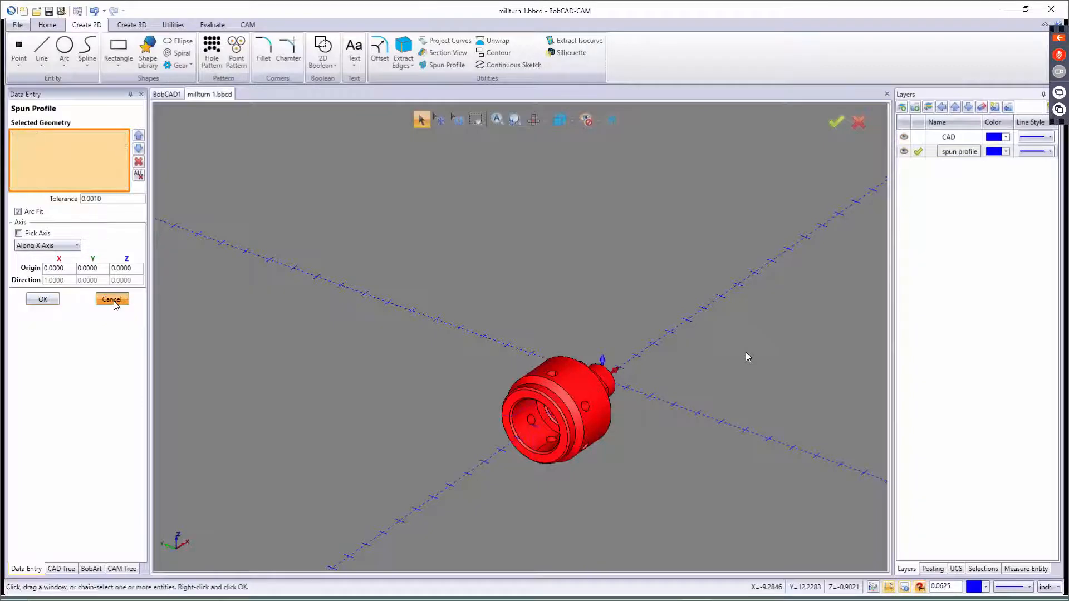
left_click(49, 12)
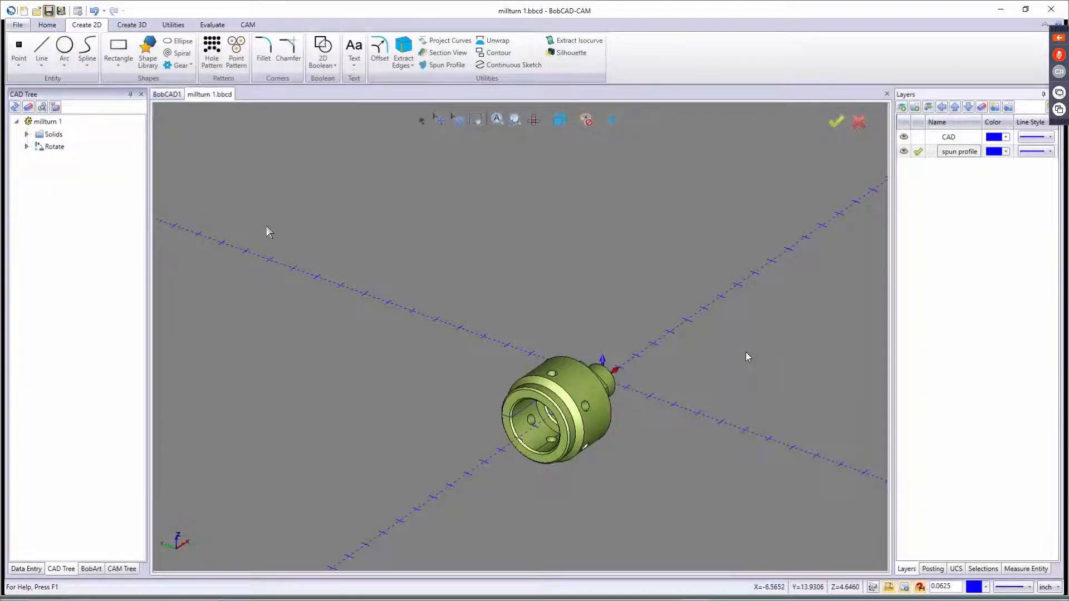
- In the top view, make the spun profile layer active and visible and hide the CAD layer
key("t")
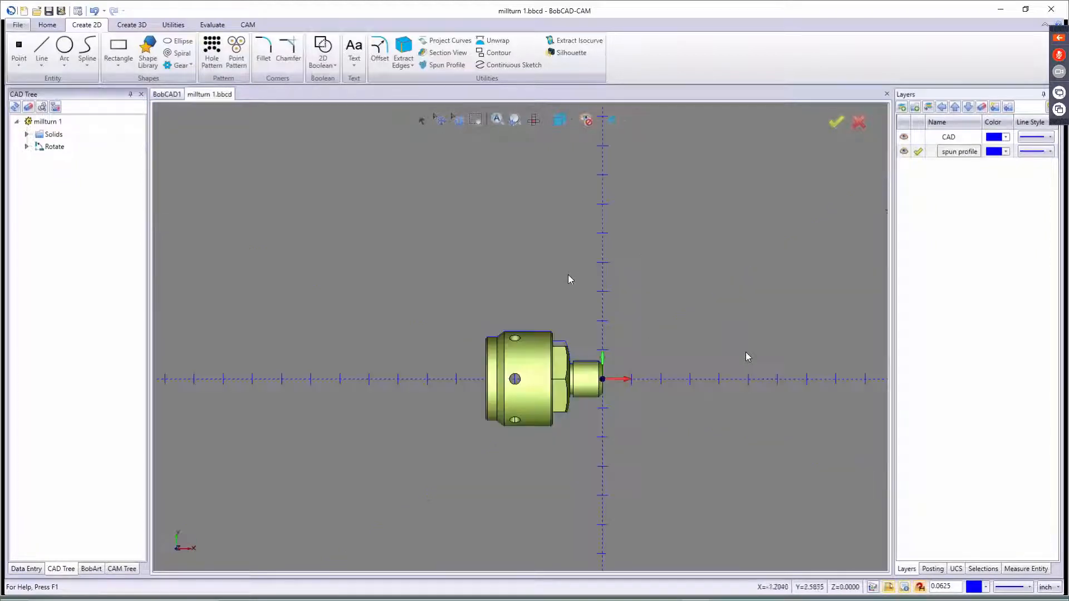
left_click(918, 137)
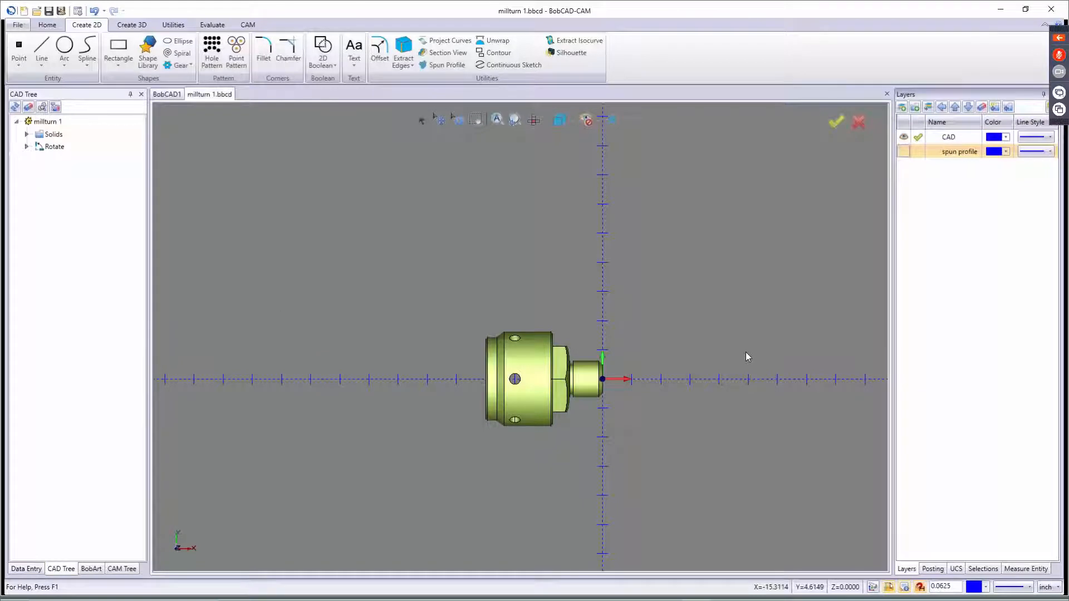
left_click(245, 25)
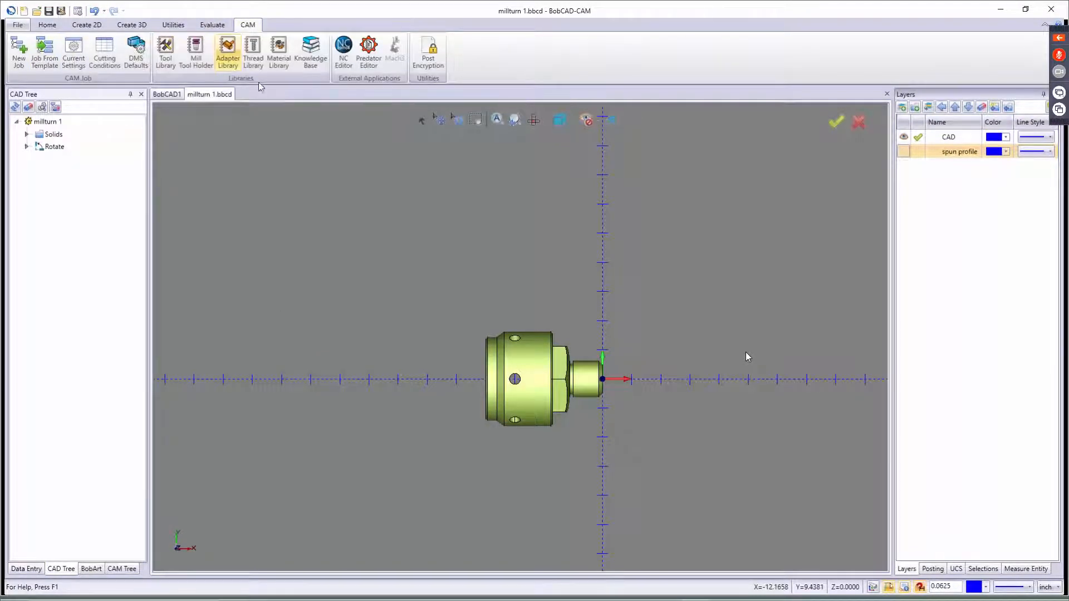
left_click(918, 152)
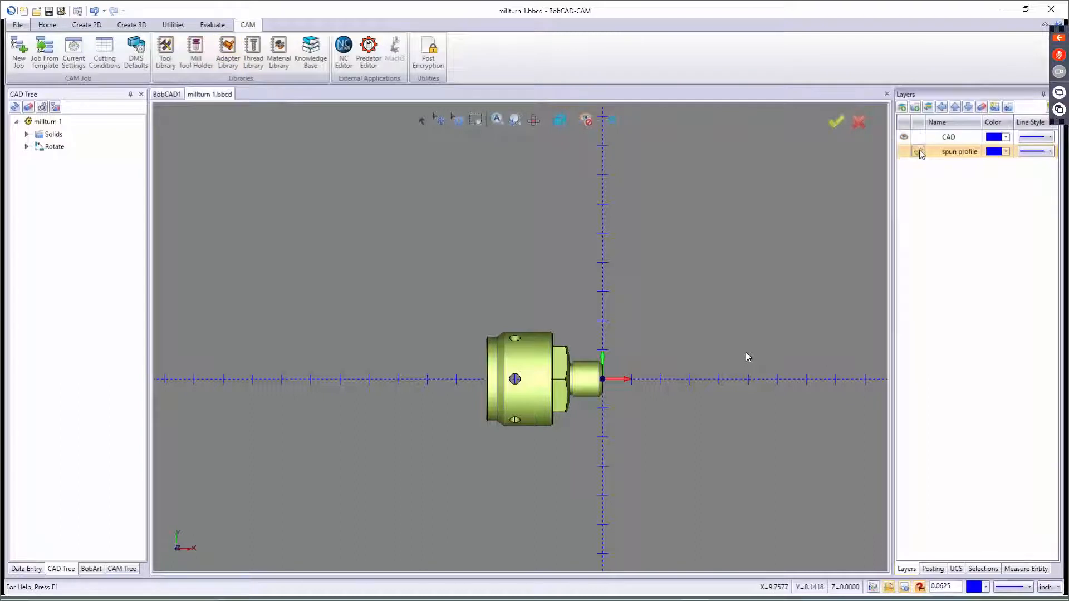
left_click(904, 151)
left_click(904, 136)
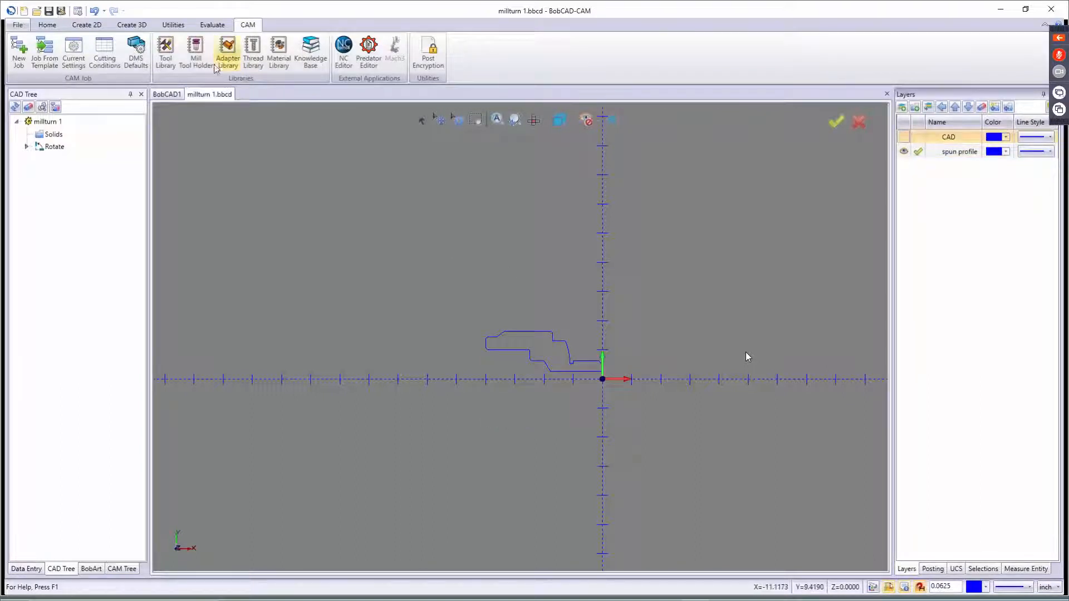
- Run Cleanup/Optimize twice on all the spun profile geometry
left_click(173, 25)
left_click(461, 52)
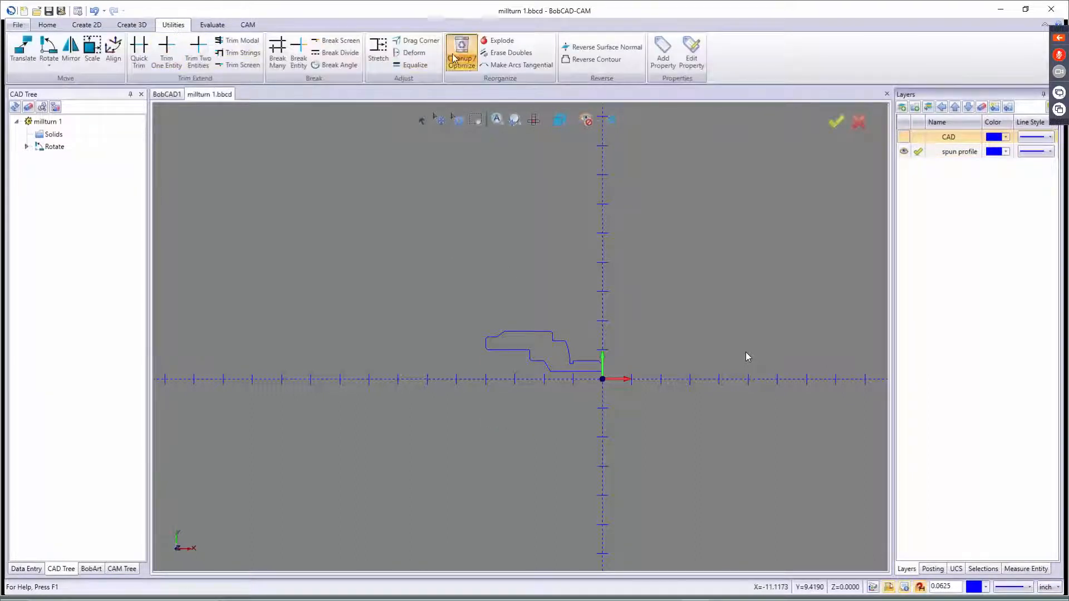
key("ctrl+a")
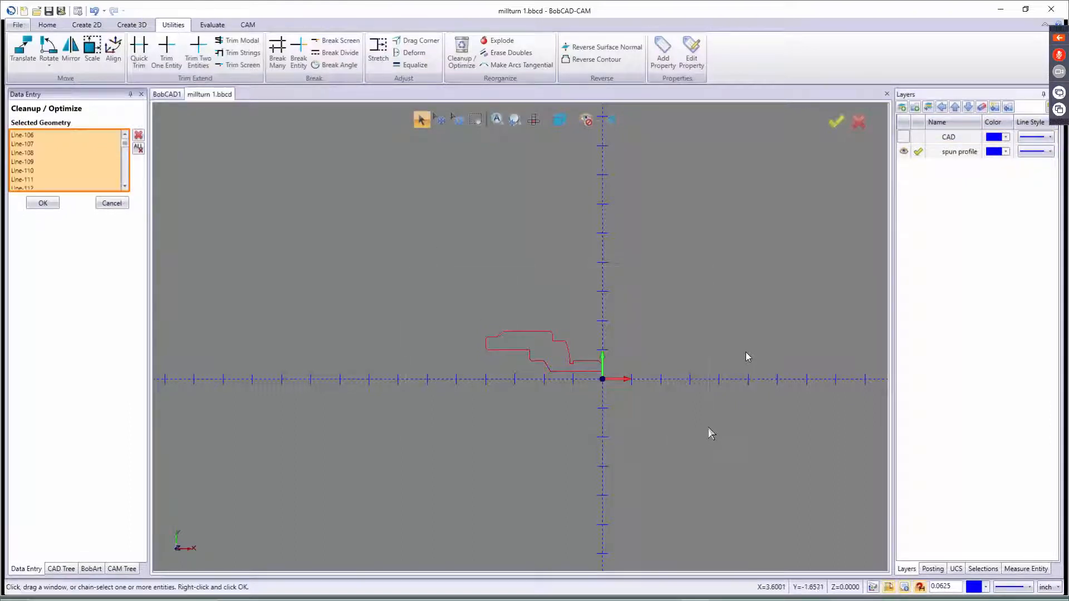
right_click(640, 410)
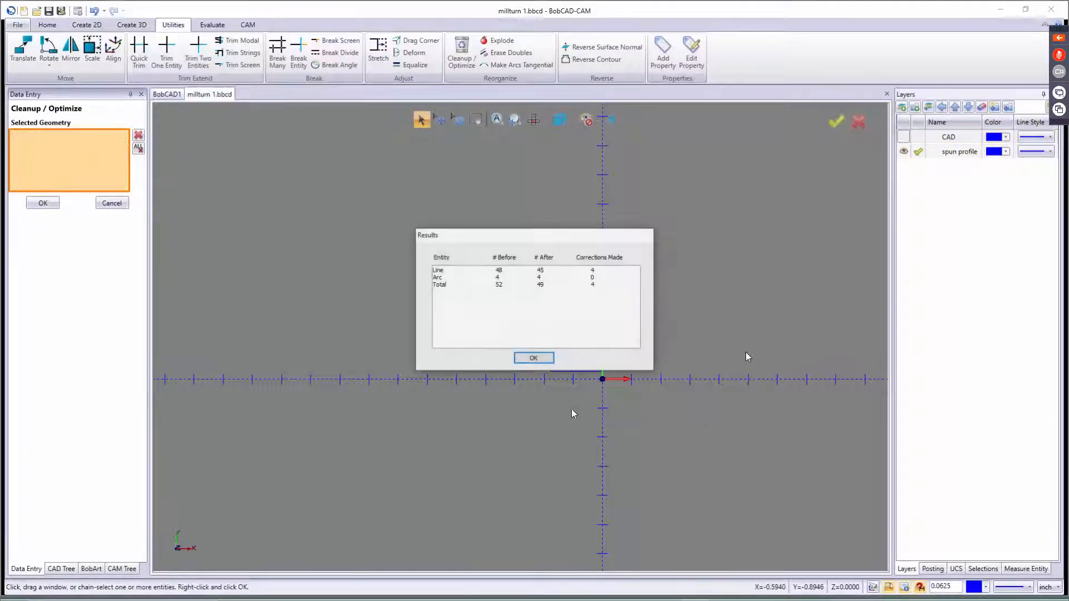
left_click(548, 361)
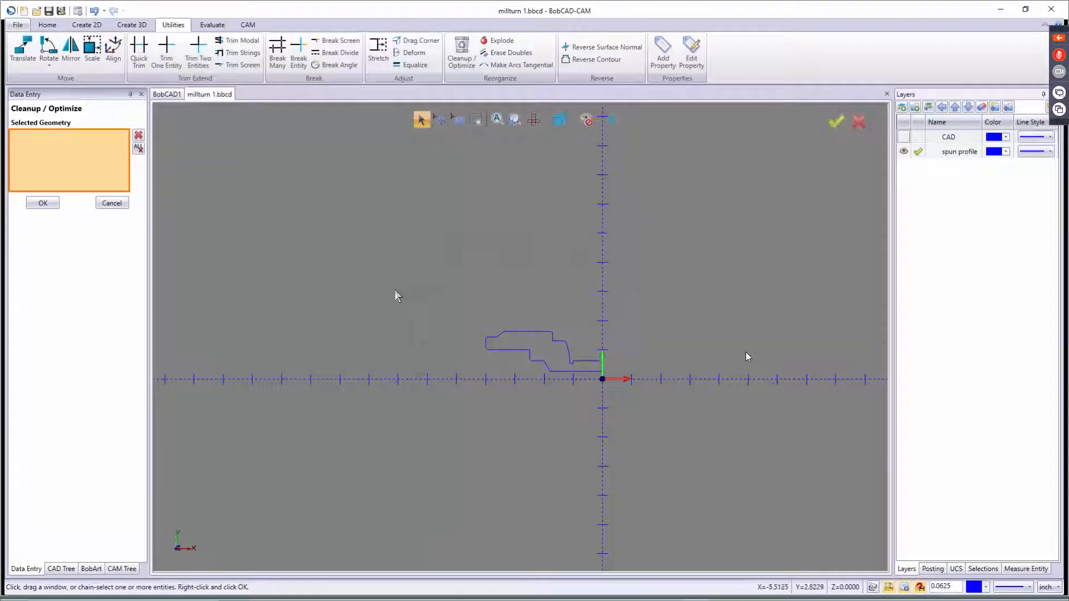
left_click(528, 357)
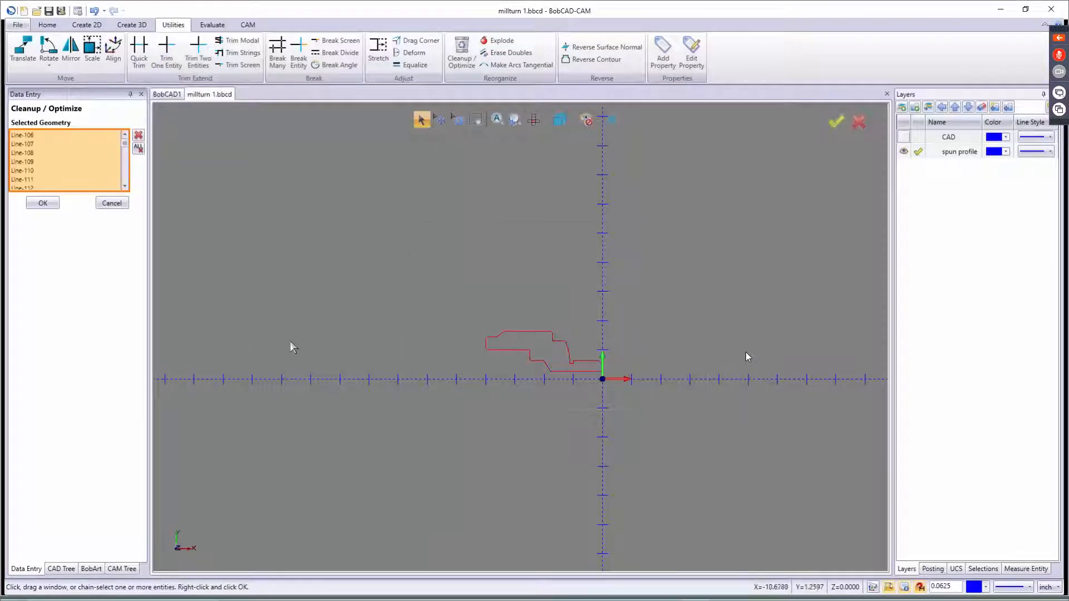
left_click(43, 203)
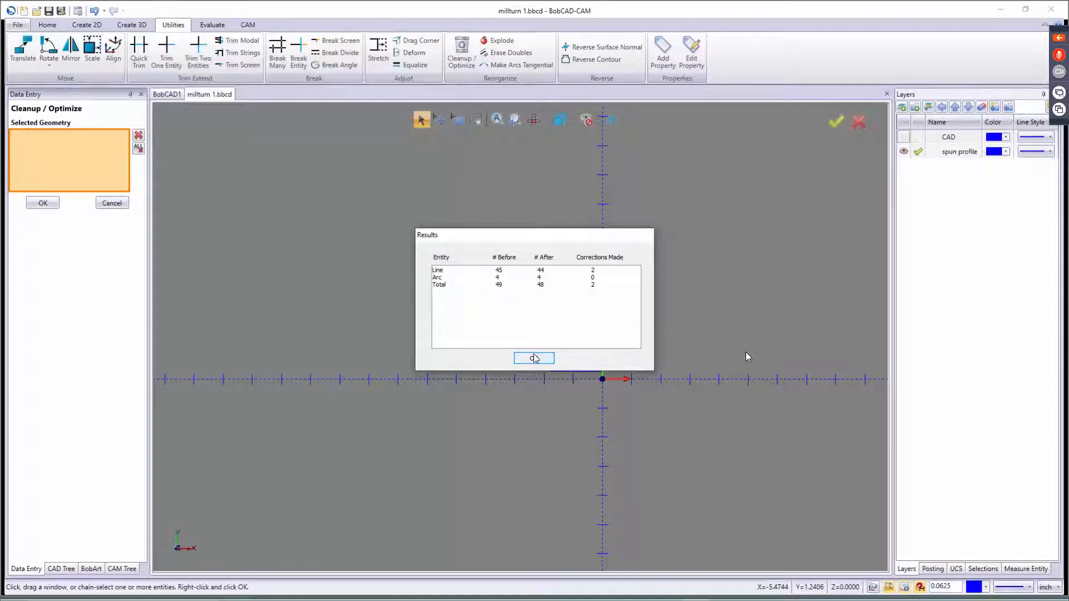
- Run Cleanup / Optimize once more on the entire spun profile, accept the results, and exit the command
left_click(533, 359)
left_click_drag(451, 300, 652, 398)
right_click(242, 278)
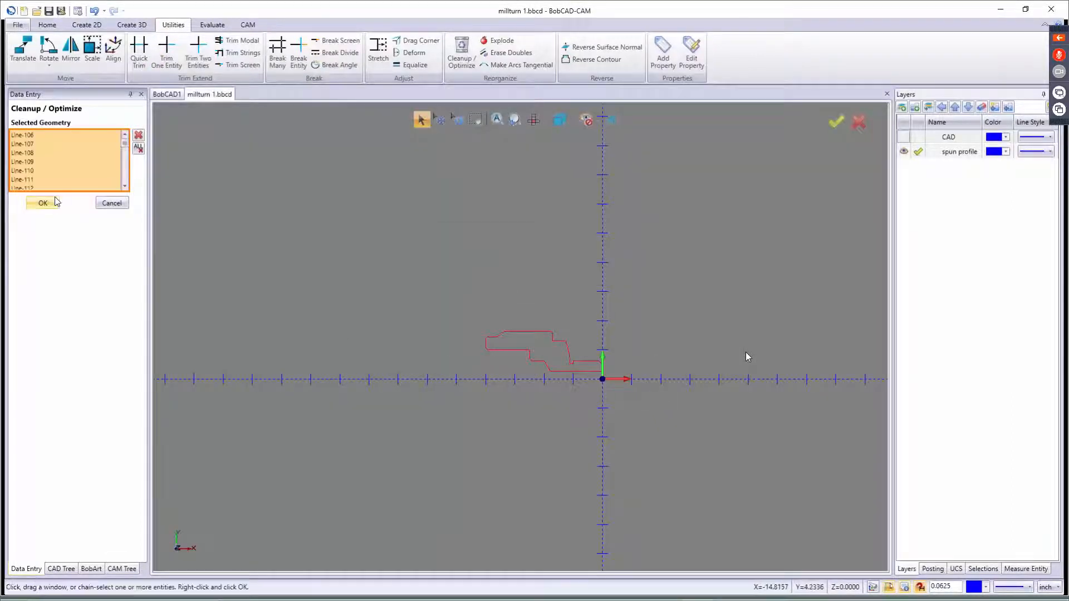
left_click(41, 204)
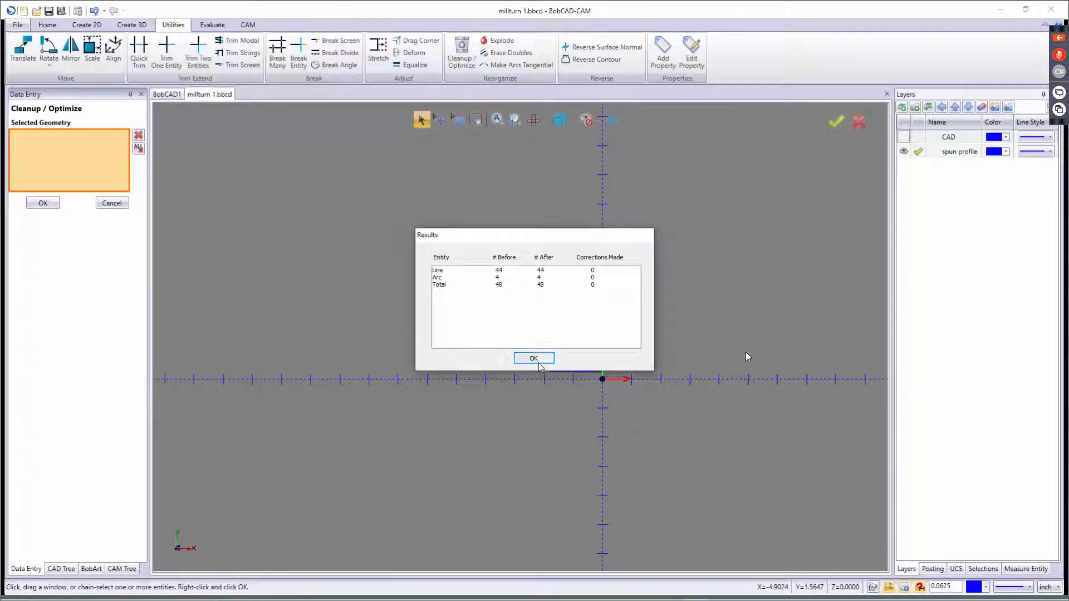
left_click(539, 361)
scroll(505, 334, "up", 3)
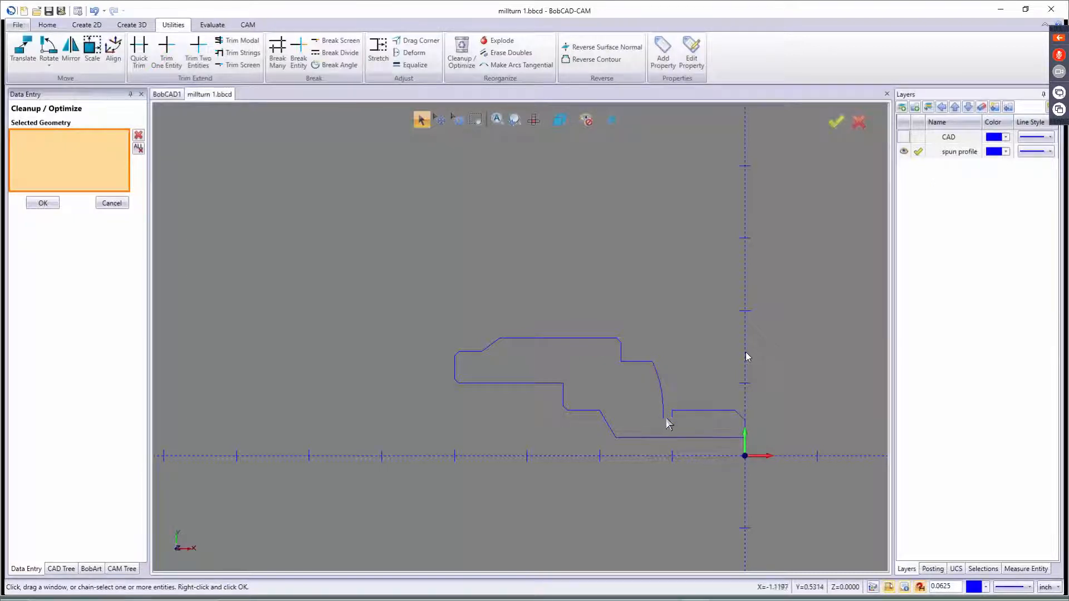
left_click(111, 204)
scroll(413, 334, "down", 2)
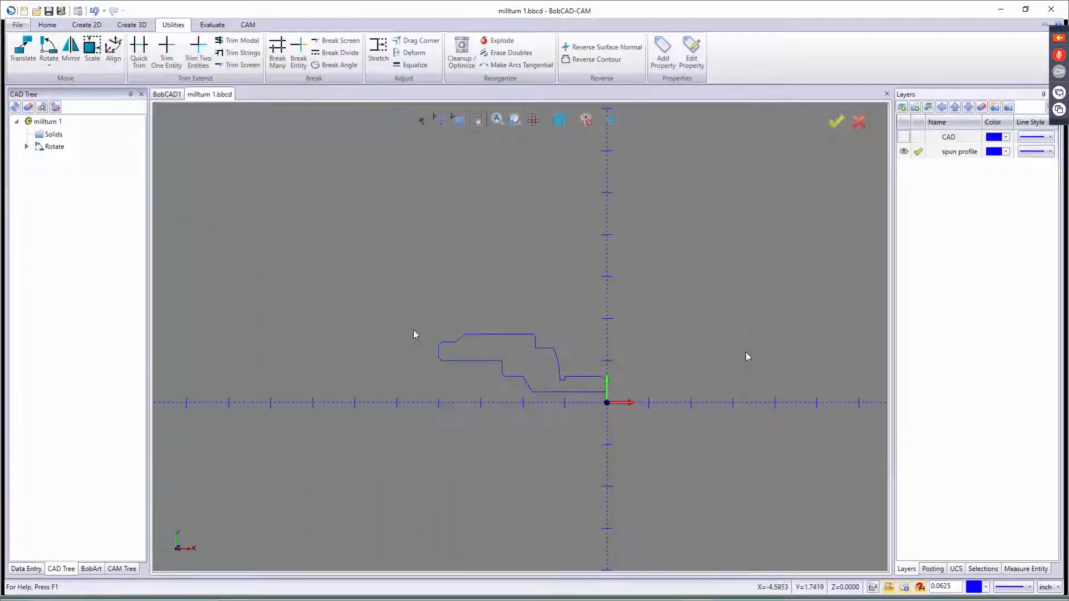
- Show the CAD layer, hide the spun profile layer, and start a new Mill Turn job on the BC_1T_1S machine
left_click(917, 137)
left_click(904, 152)
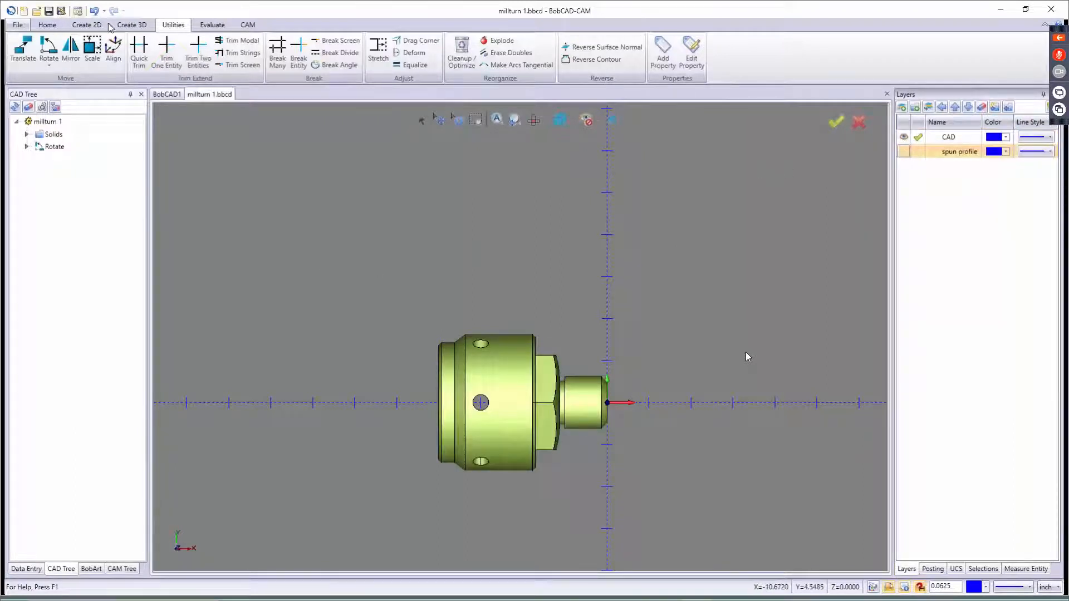
left_click(248, 25)
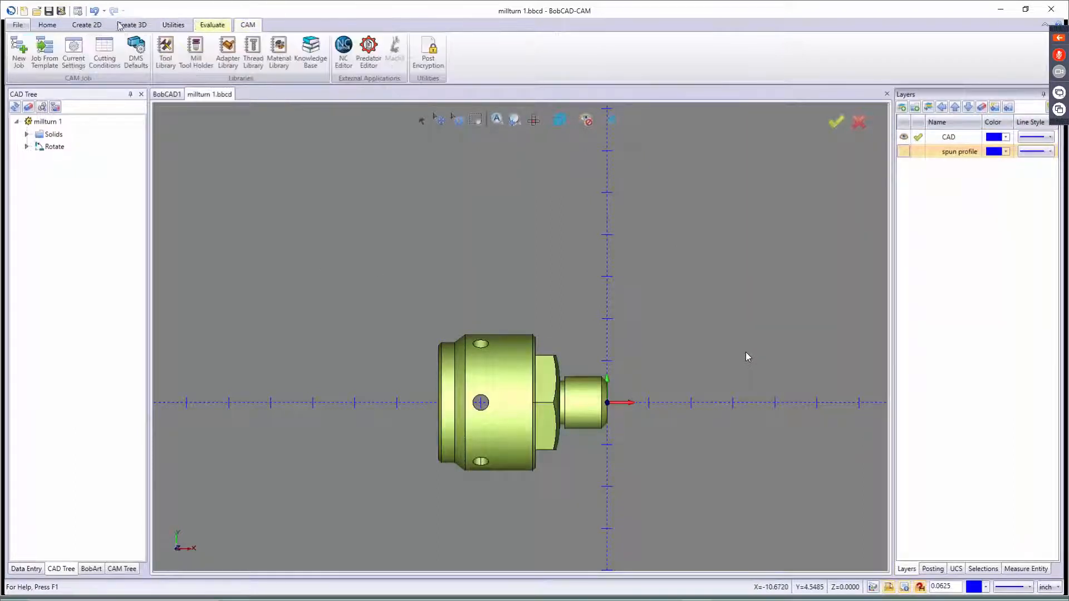
left_click(18, 64)
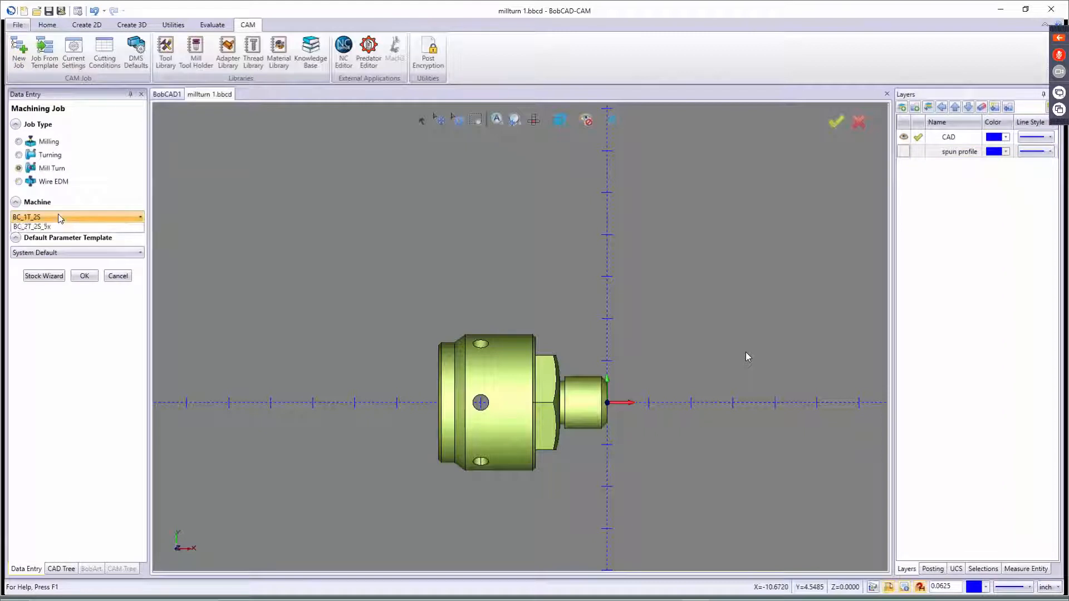
left_click(51, 217)
left_click(59, 229)
- Begin the stock wizard and assign the solid part as the workpiece
left_click(52, 281)
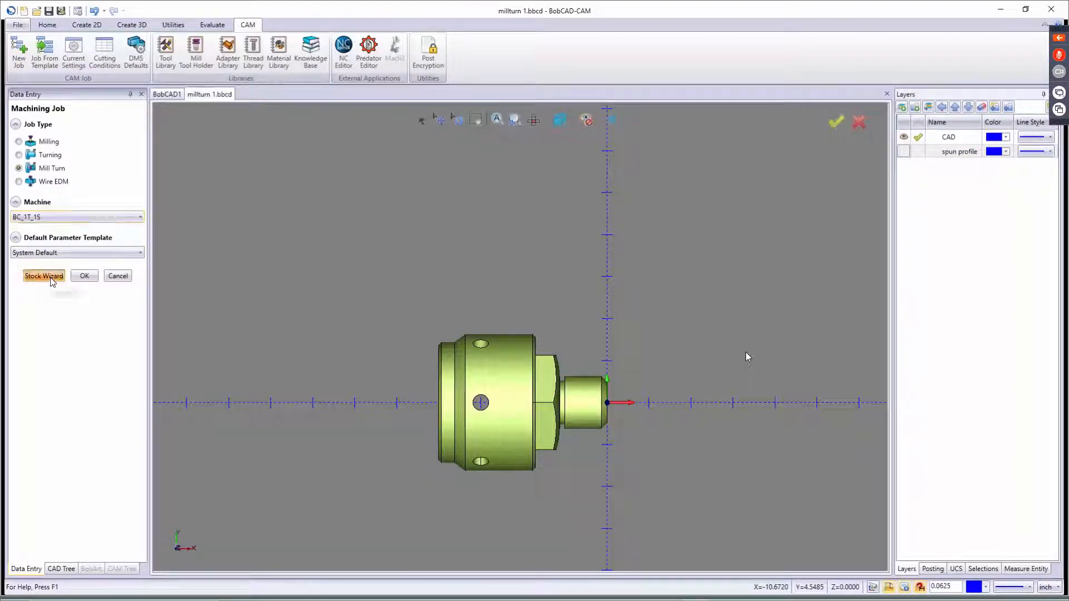
left_click(481, 427)
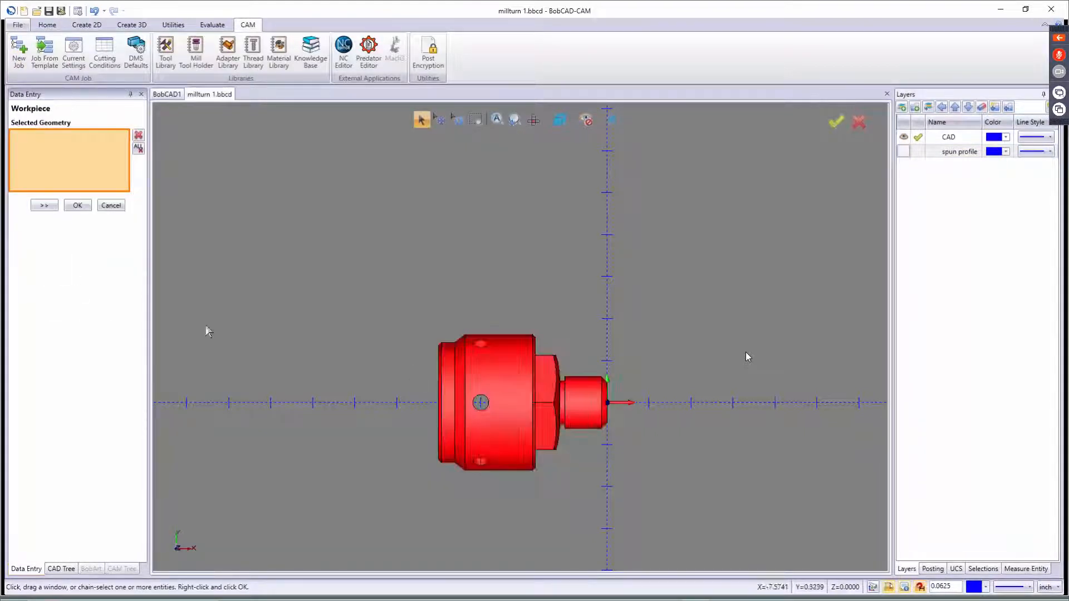
left_click(44, 206)
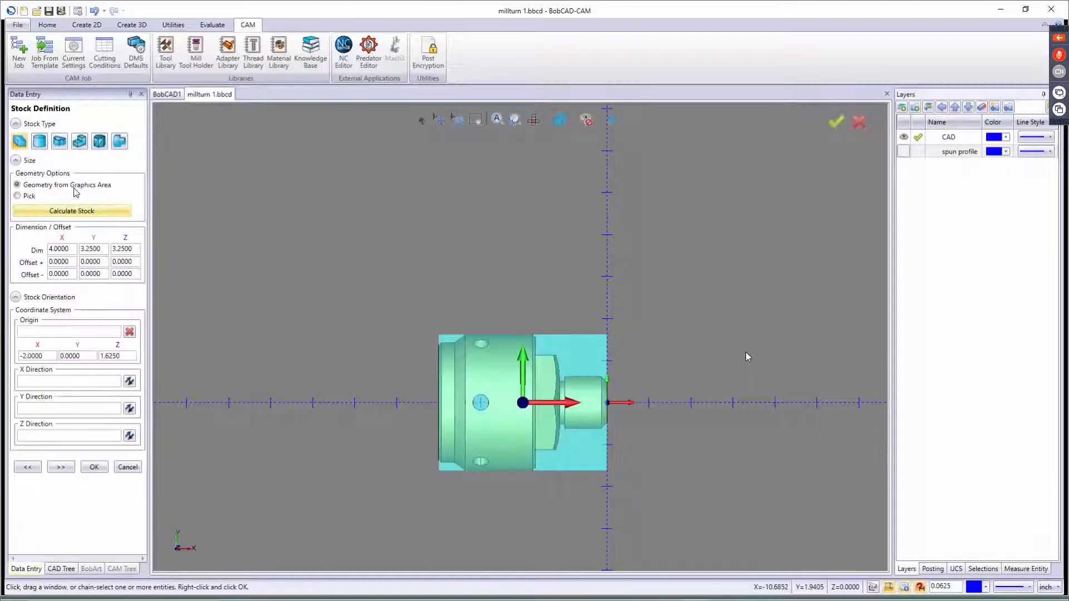
- Define cylindrical stock extruded along the X axis and sized from the part's bounding cylinder
left_click(39, 141)
left_click(120, 355)
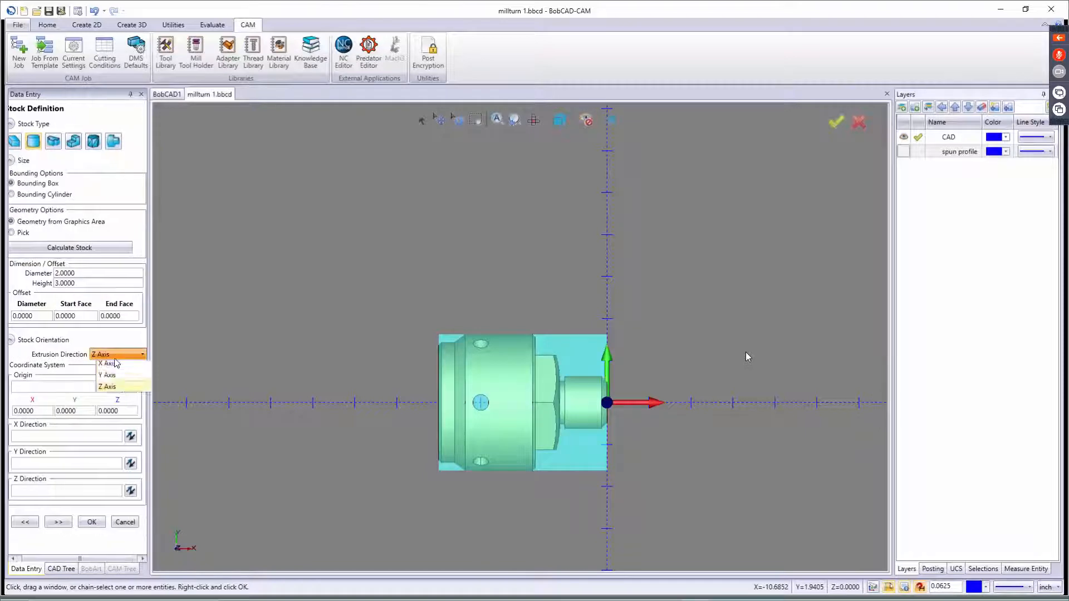
left_click(115, 365)
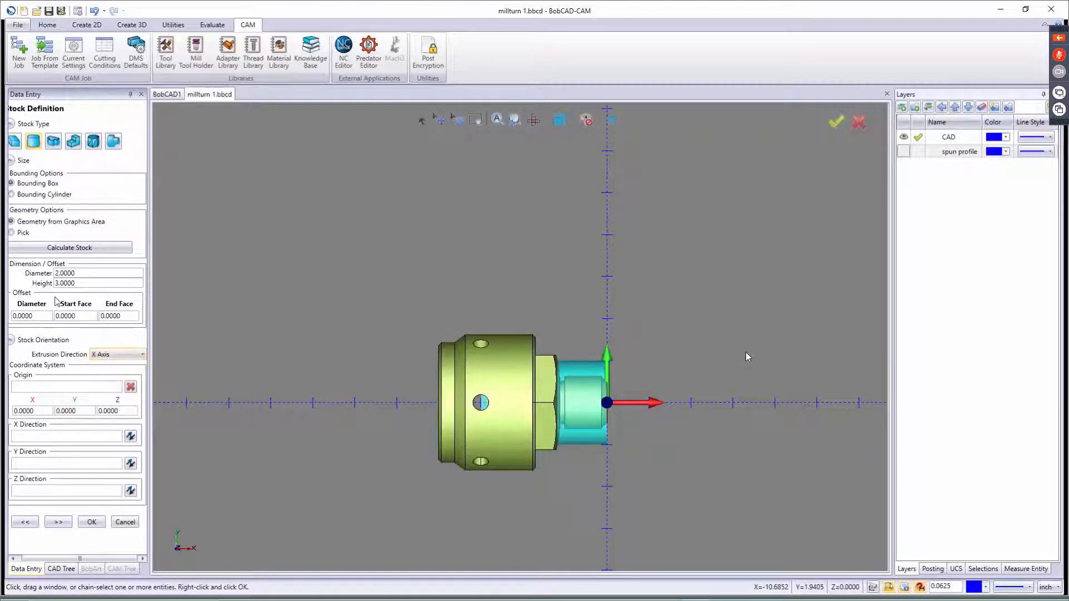
left_click(12, 194)
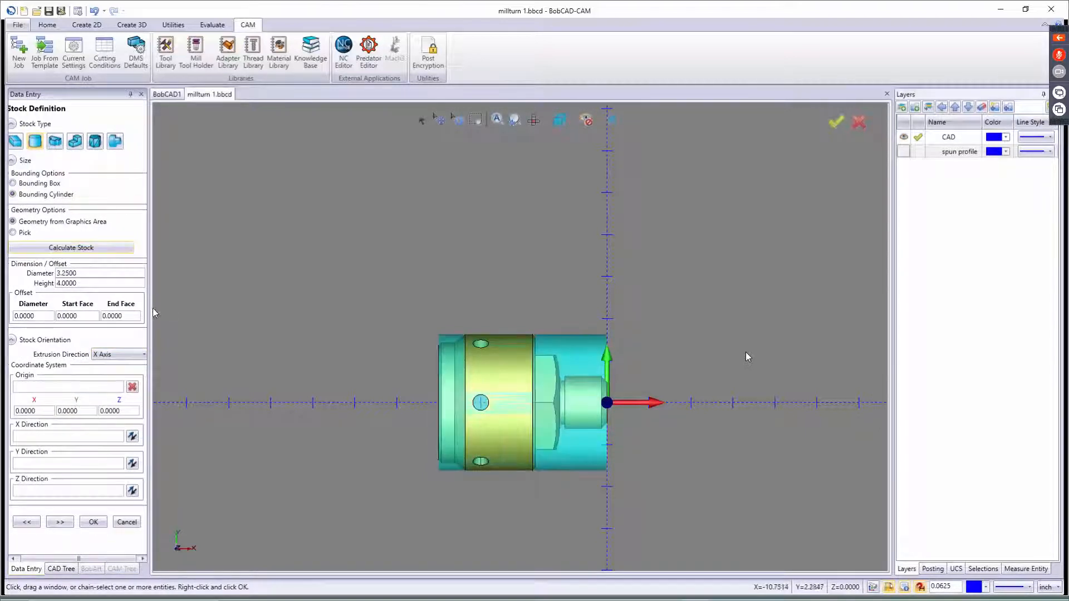
left_click_drag(150, 315, 208, 316)
left_click(91, 522)
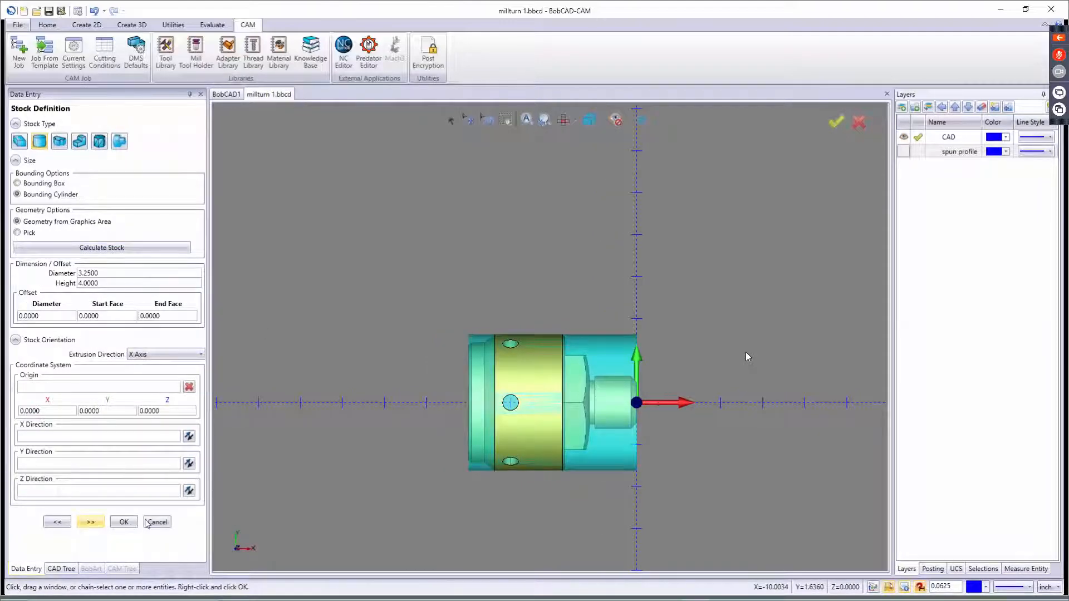
- Orient Machine Setup - 1 by picking stock front-circle quadrant points along global Y for X Direction and global Z for Y Direction
middle_click_drag(446, 440, 379, 387)
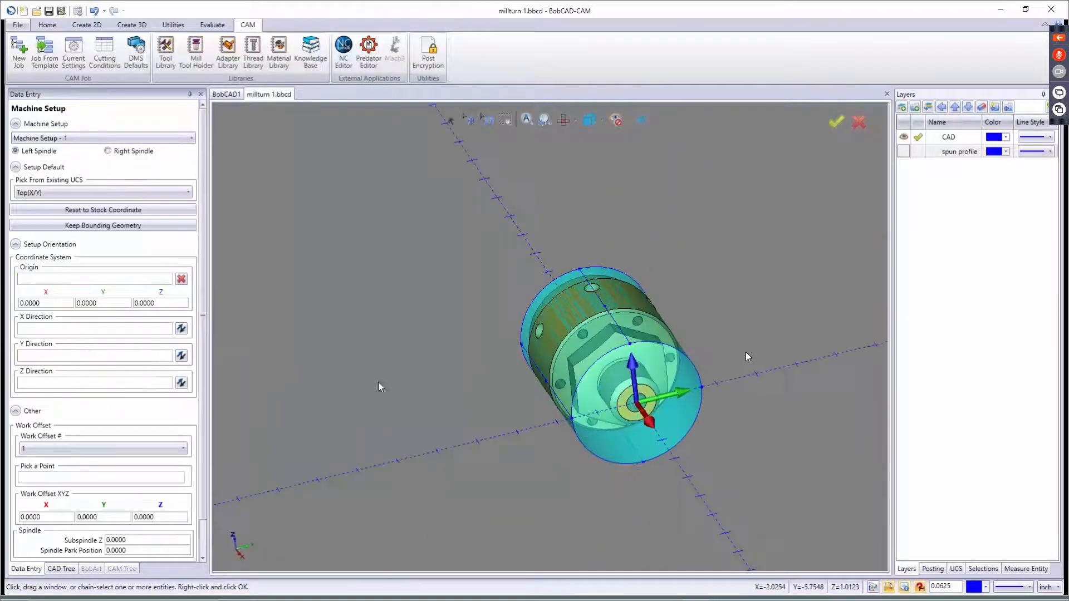
left_click(94, 331)
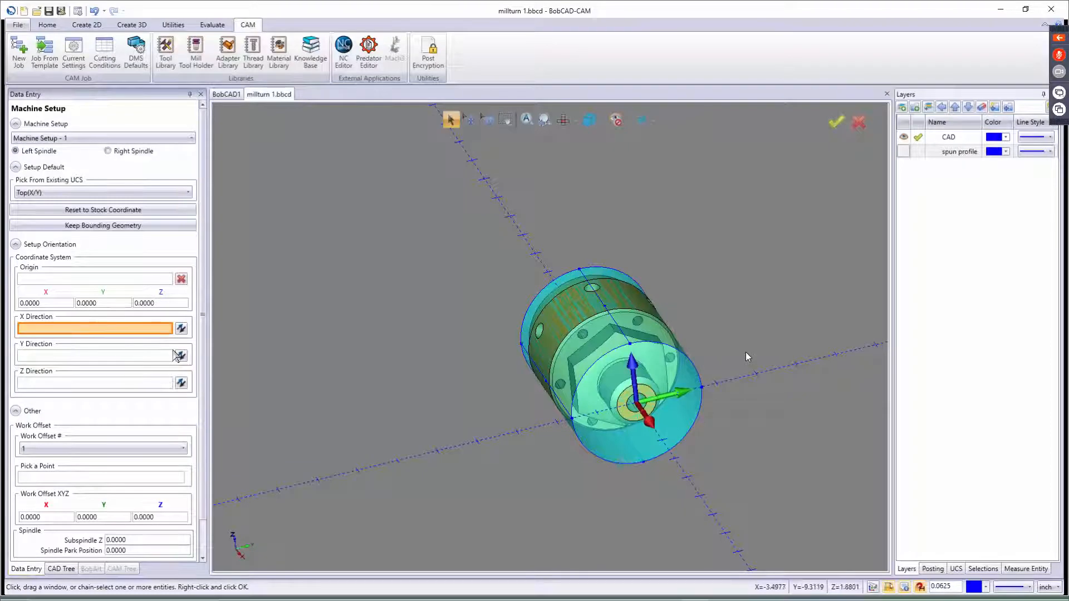
left_click(702, 388)
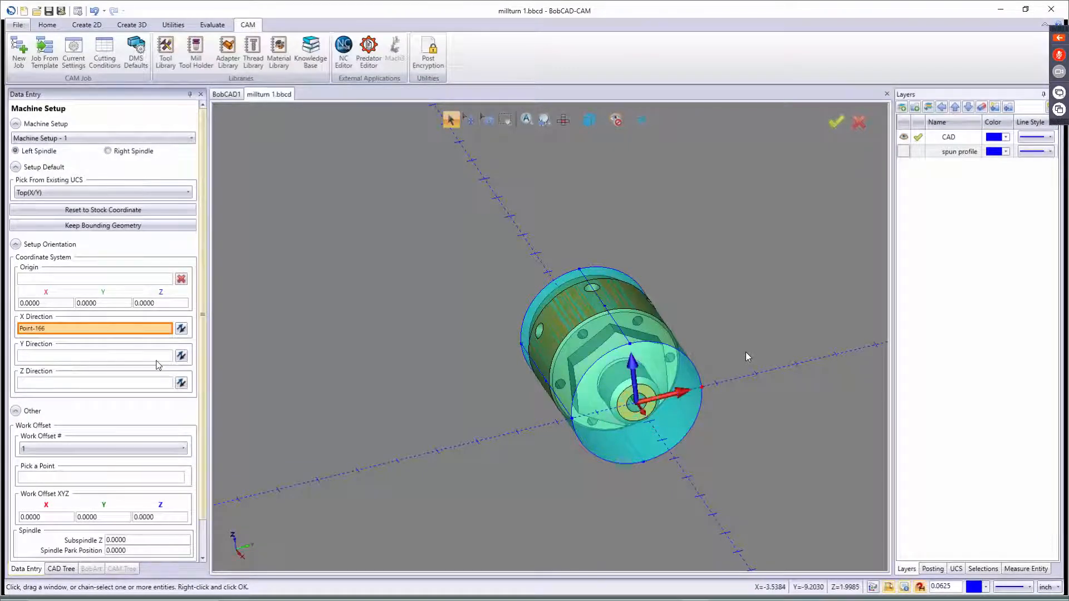
left_click(110, 357)
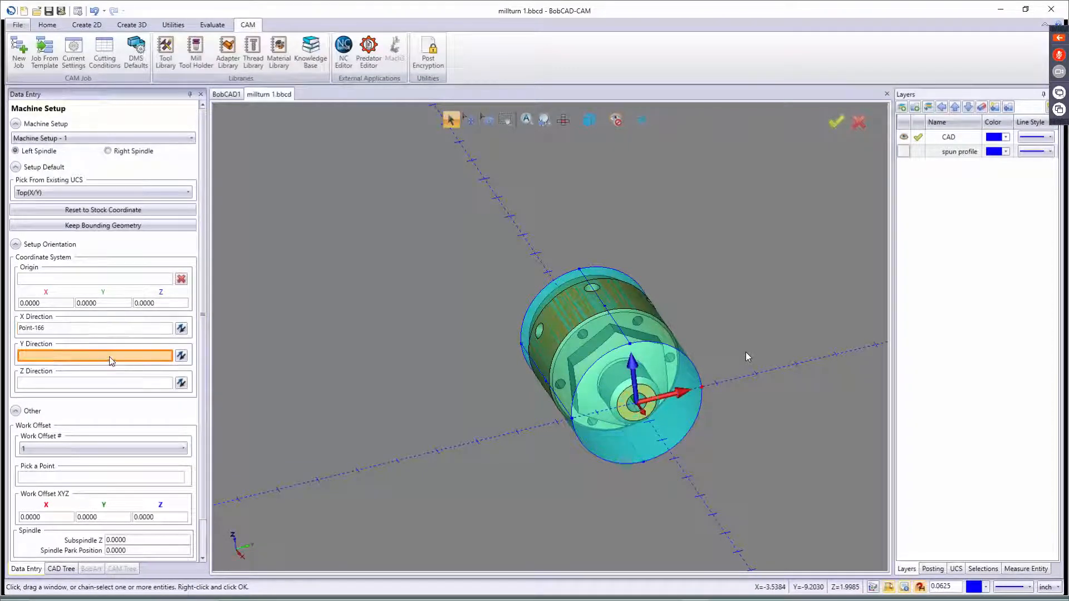
left_click(630, 344)
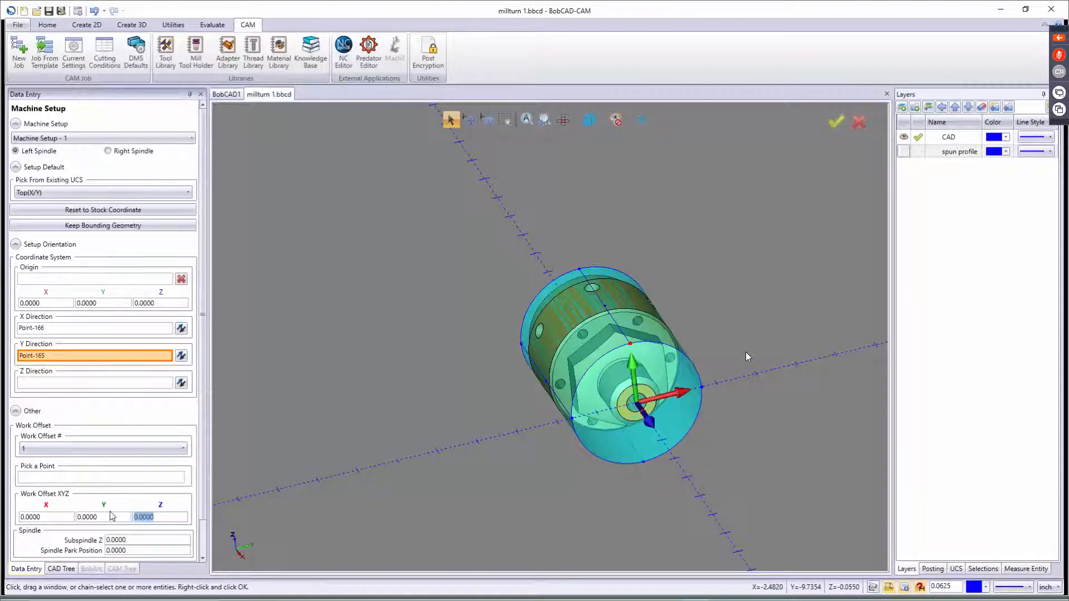
- Set the work offset Z to 12 and complete the machine setup
type("12")
key("Tab")
scroll(205, 507, "down", 2)
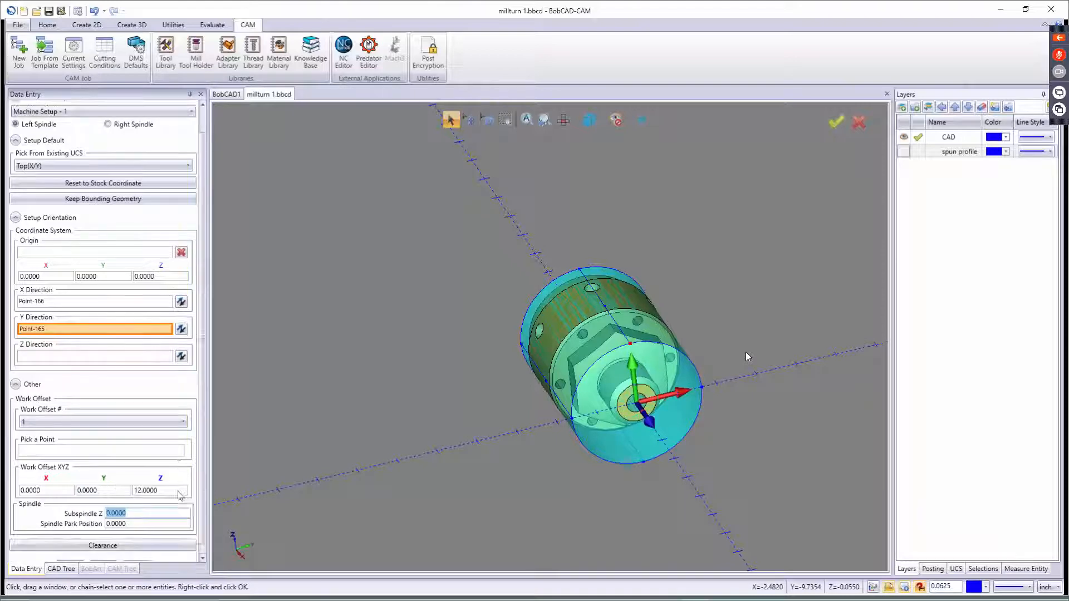
left_click(104, 555)
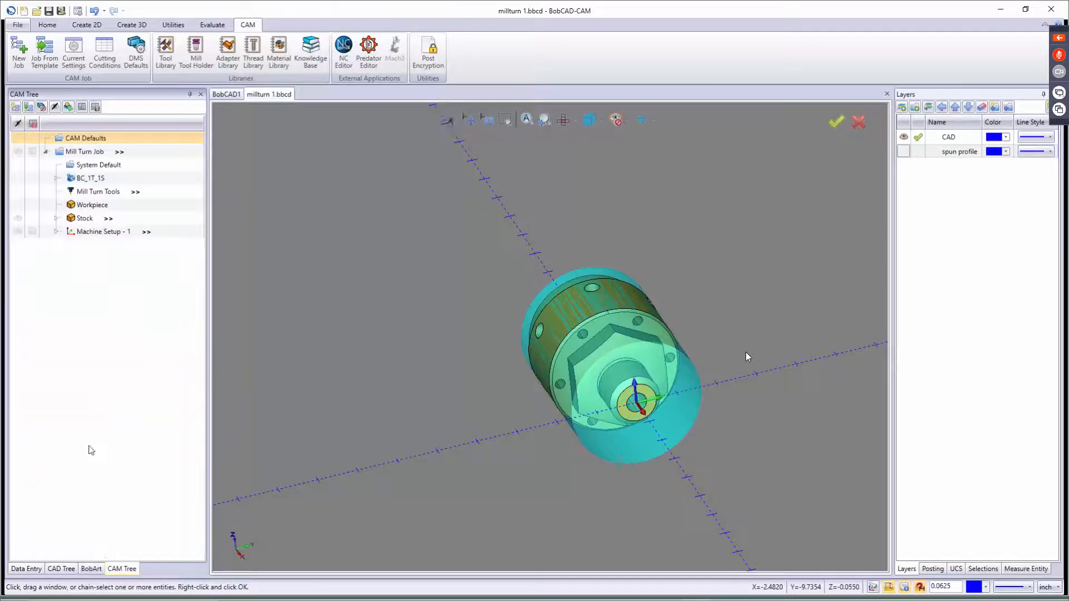
- Hide the stock, switch to the top view, and display only the spun profile layer
right_click(78, 217)
left_click(102, 264)
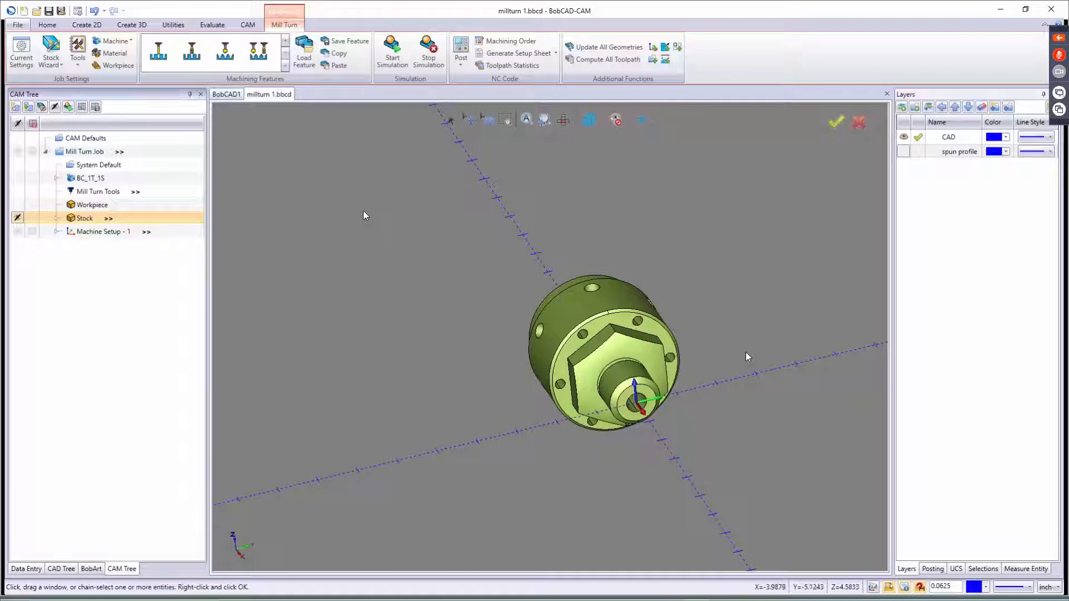
key("t")
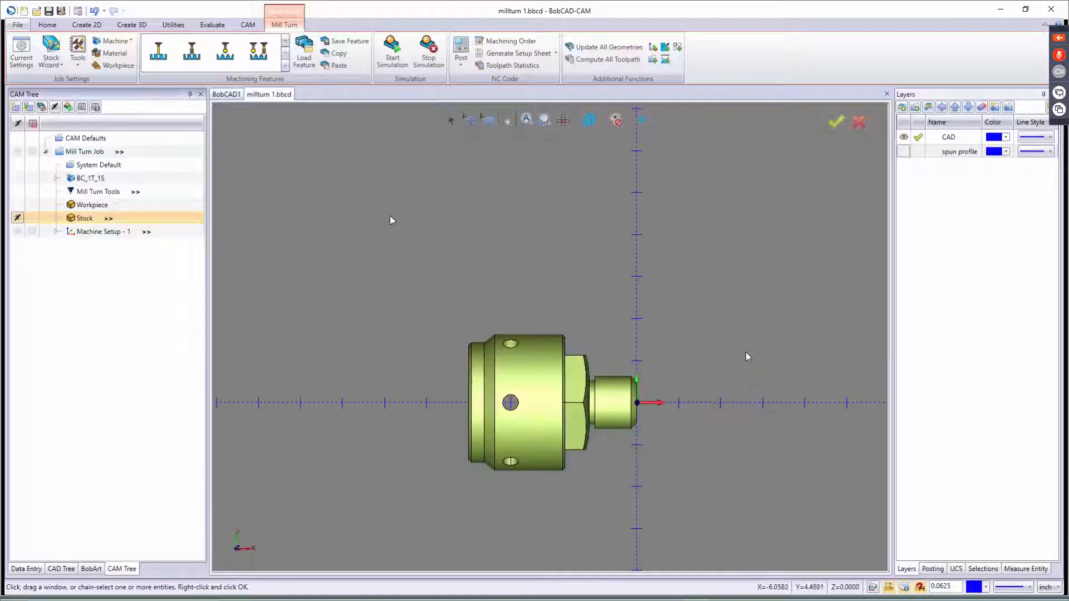
left_click(918, 152)
left_click(903, 137)
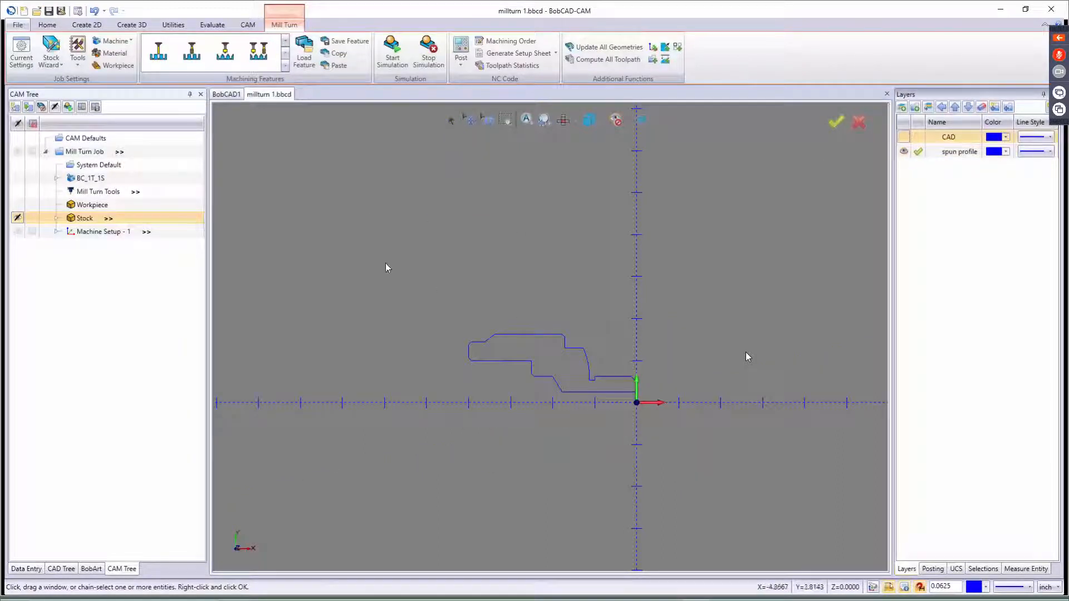
- Add a Lathe Turning feature to Machine Setup - 1, chaining the outer profile from the front chamfer to the rear taper
right_click(85, 236)
mouse_move(109, 317)
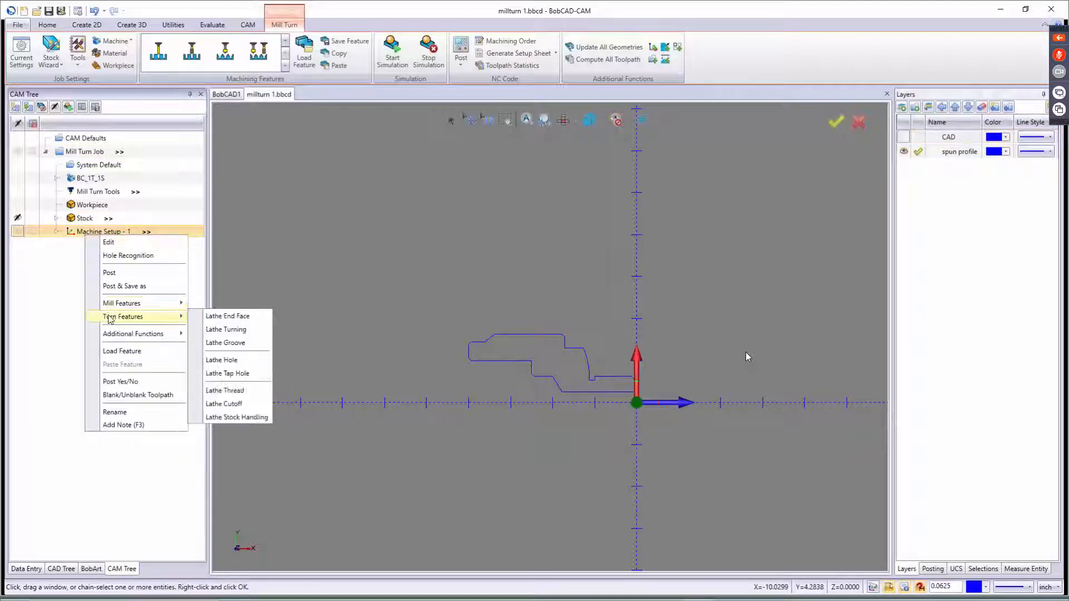
left_click(222, 329)
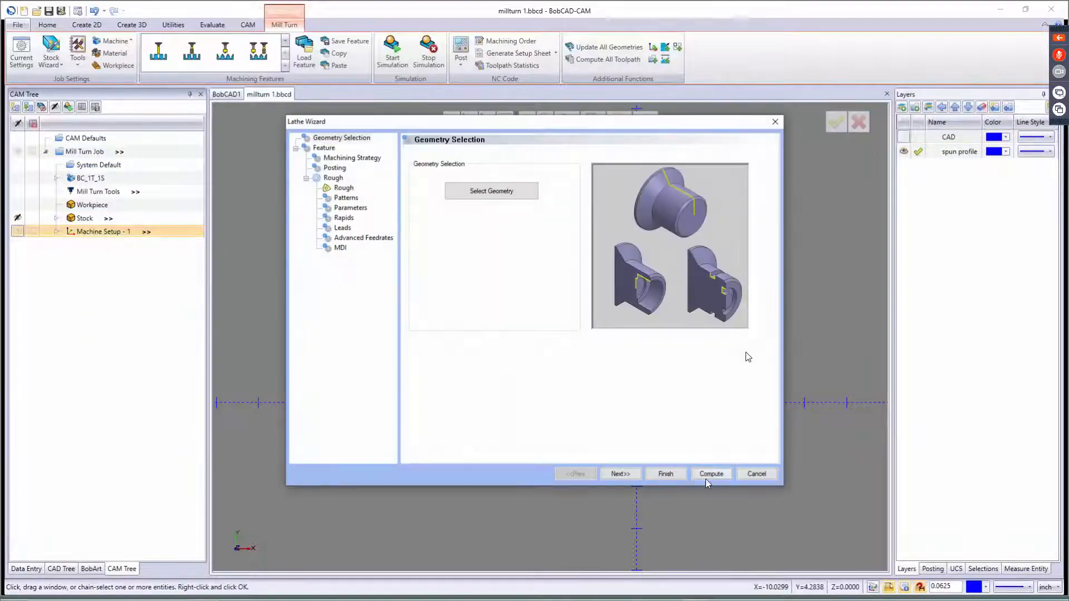
left_click(488, 190)
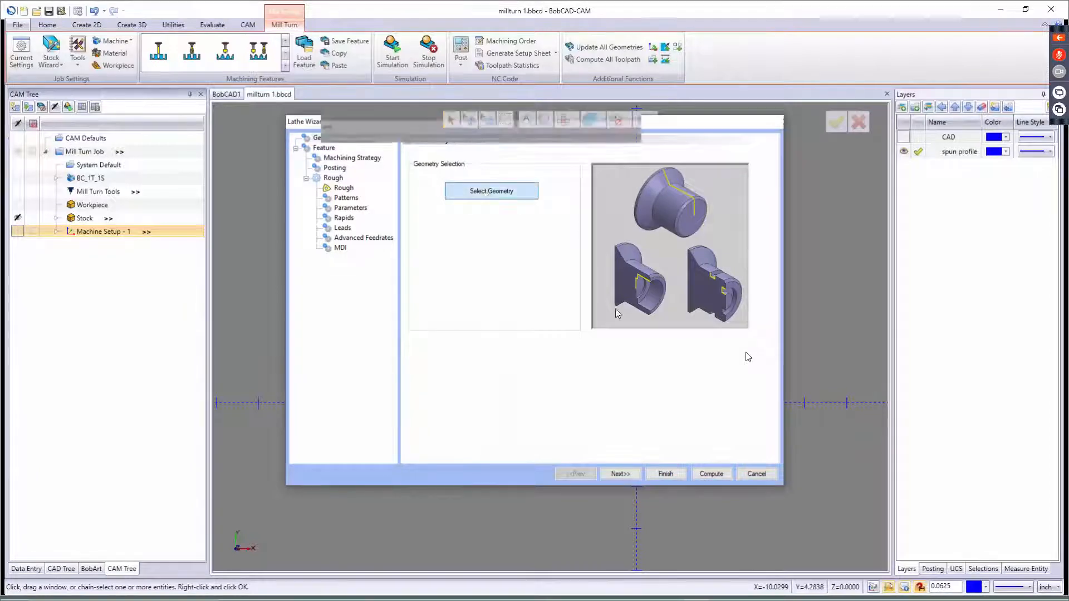
scroll(635, 373, "up", 5)
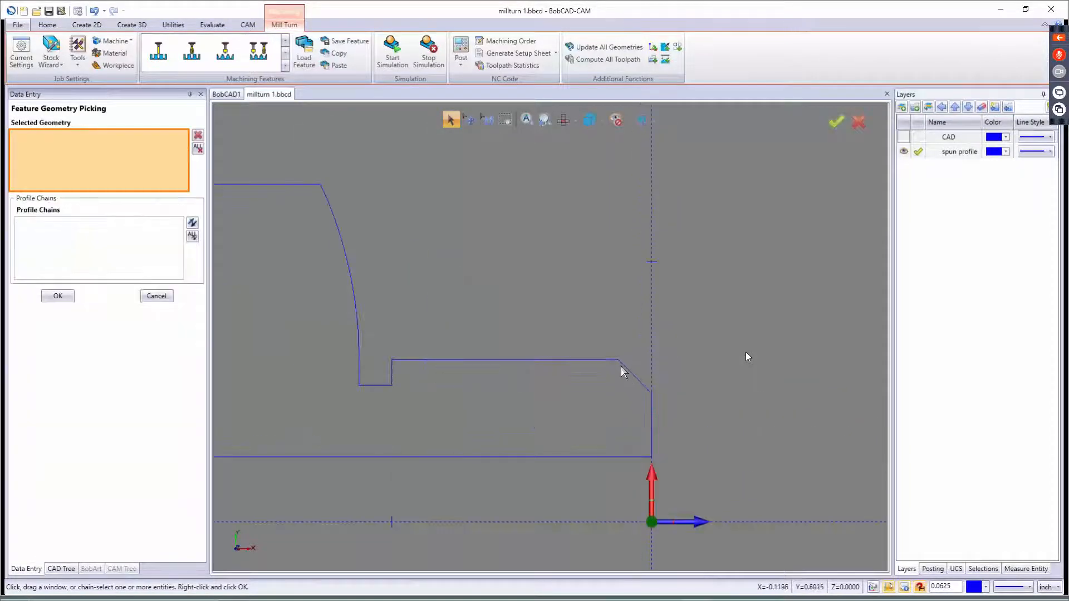
left_click(620, 366)
scroll(568, 369, "down", 4)
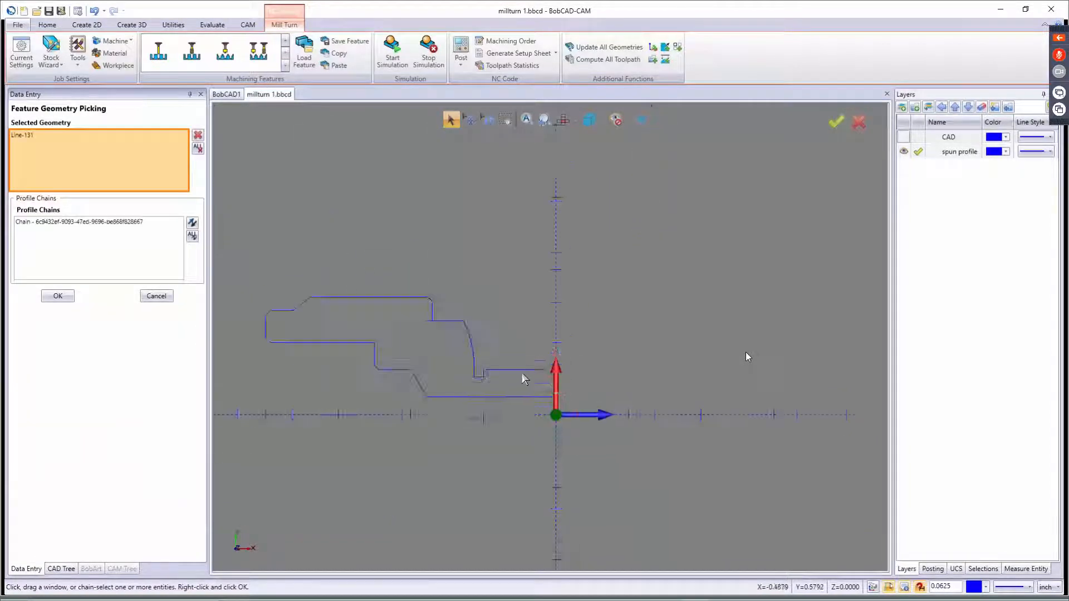
left_click(380, 323)
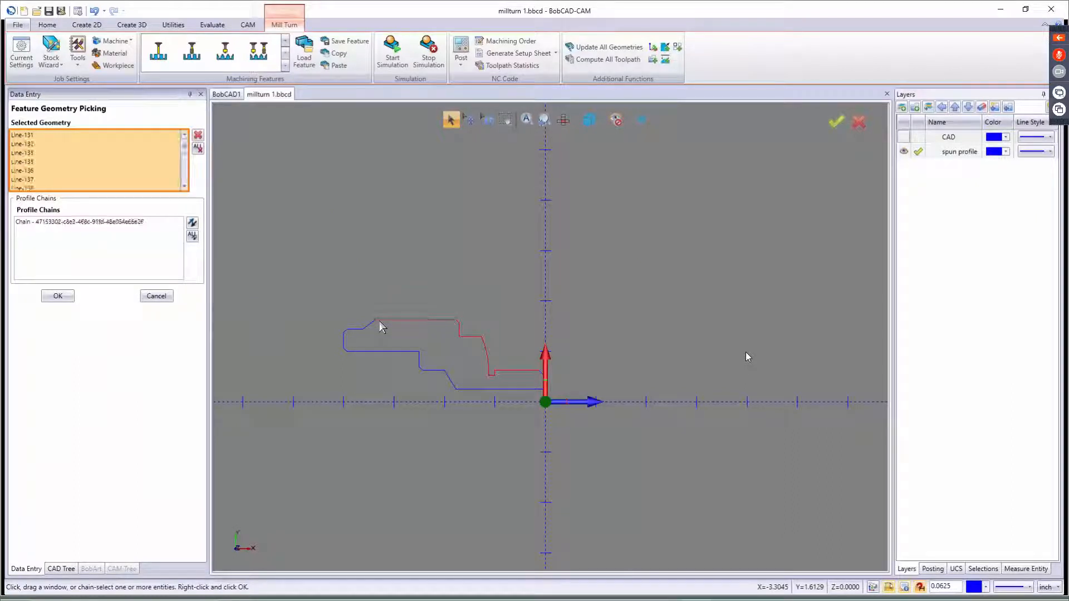
left_click(58, 296)
- Assign the Rough / Finish machining strategy to the turning feature and advance to the roughing tool settings
left_click(621, 474)
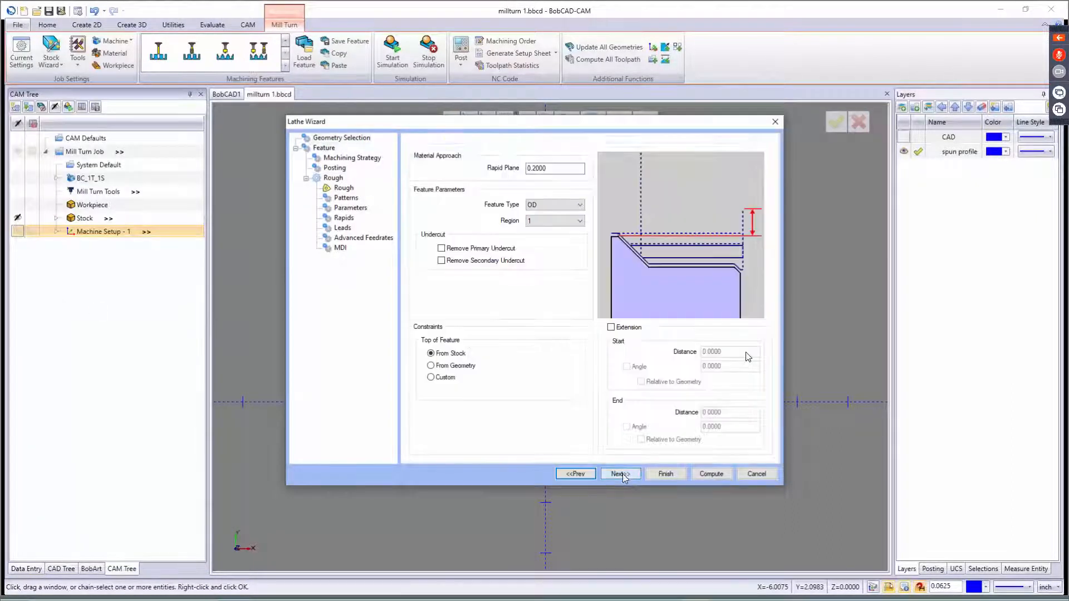
left_click(439, 366)
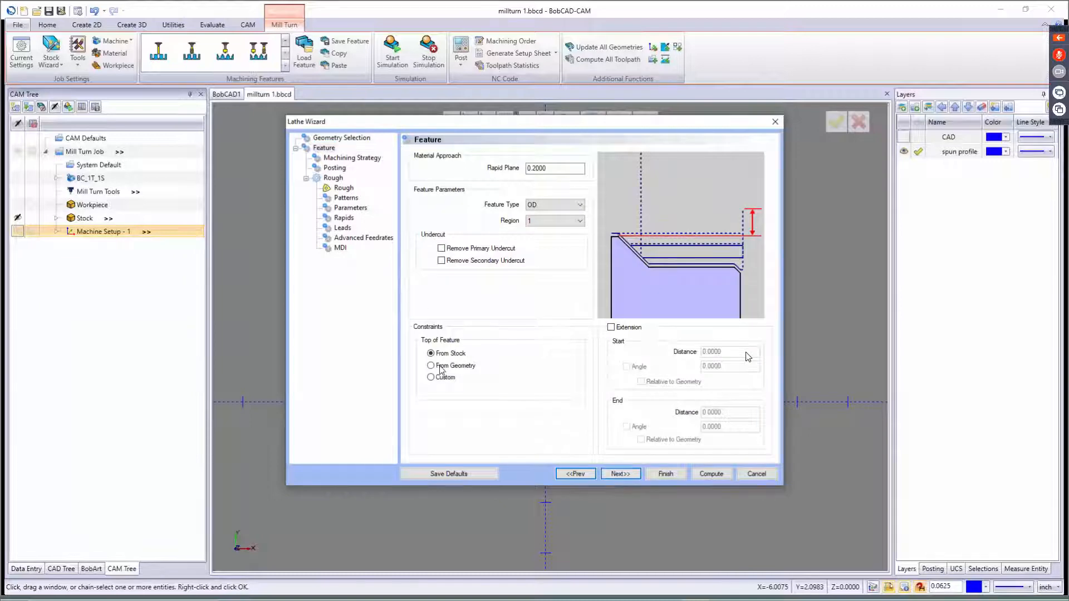
left_click(620, 474)
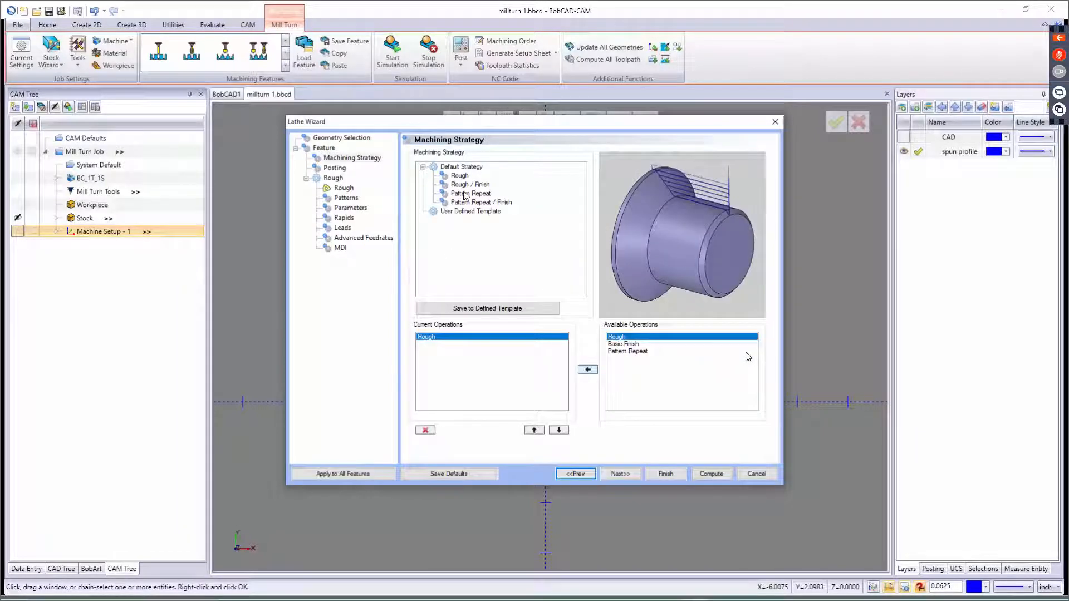
left_click(468, 185)
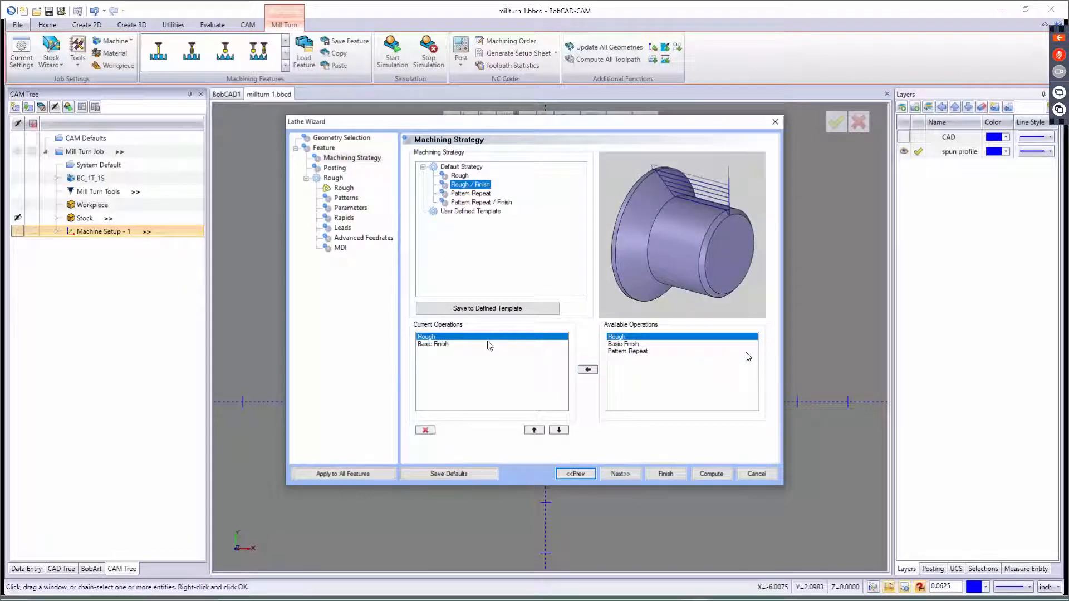
left_click(623, 474)
left_click(624, 474)
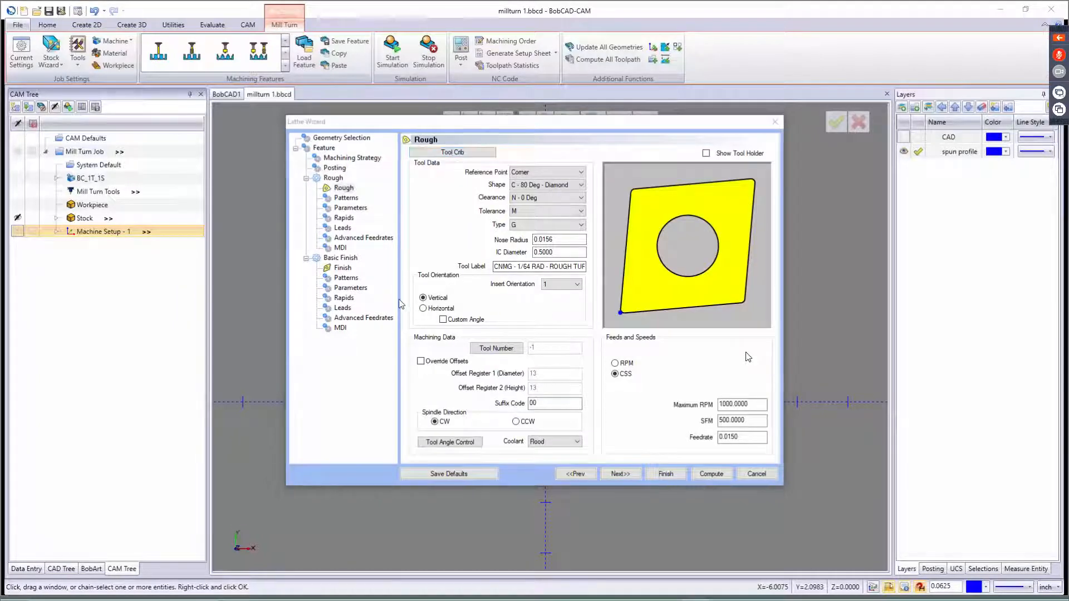
- Mount the CNMG 1/64 RAD roughing tool in Station #1 of the upper turret with an X shift of -6
left_click(452, 152)
left_click_drag(351, 284, 332, 169)
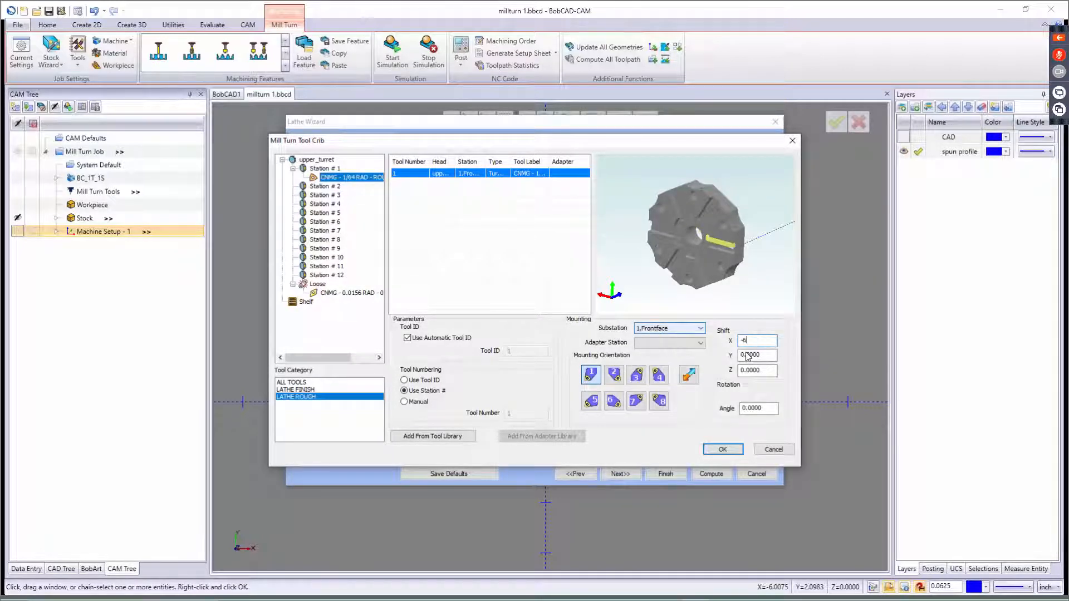
key("Tab")
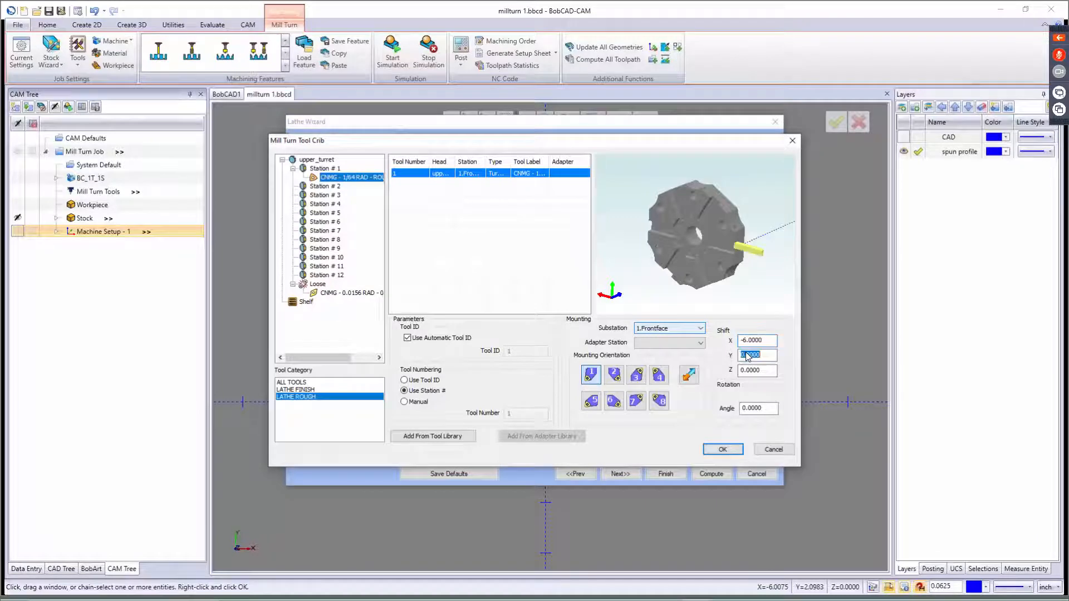
left_click(722, 449)
- Set the roughing system compensation to On with Collision Detection and accept the remaining roughing parameters, rapids, leads and feedrates
left_click(620, 474)
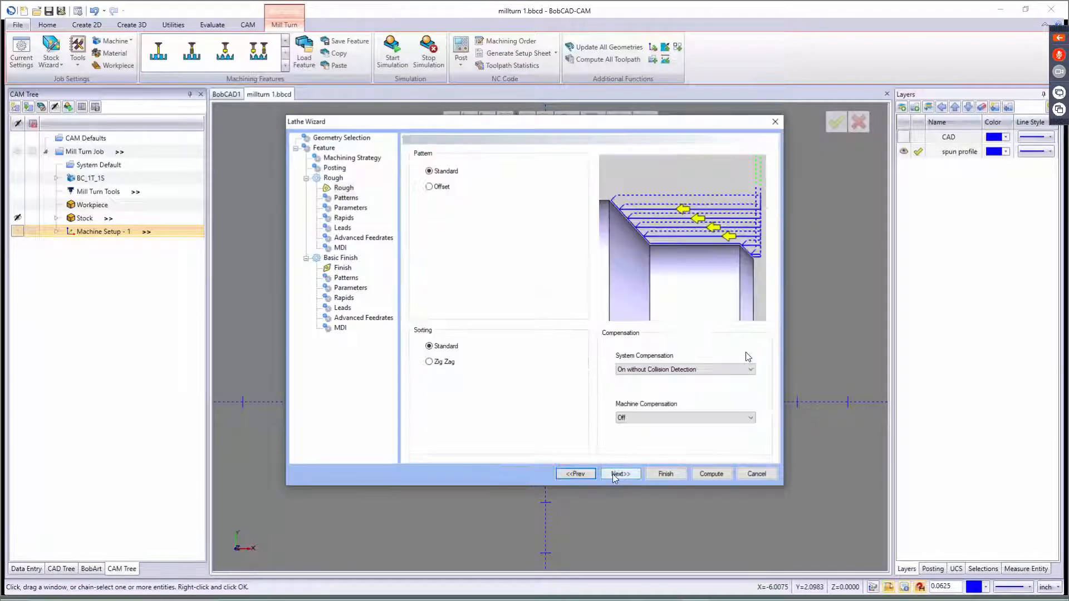
left_click(668, 370)
left_click(667, 386)
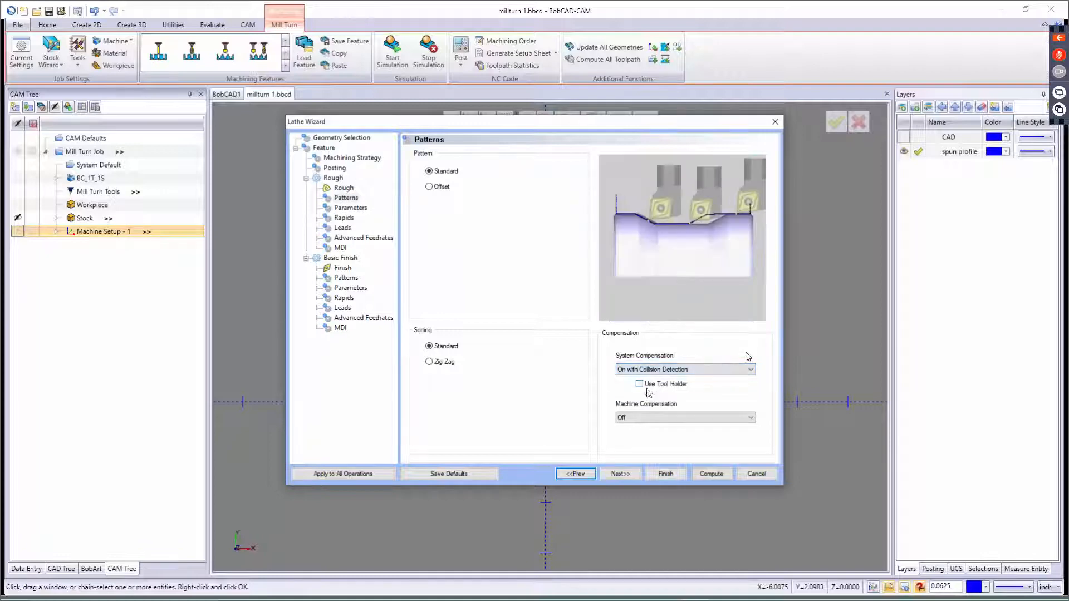
left_click(618, 475)
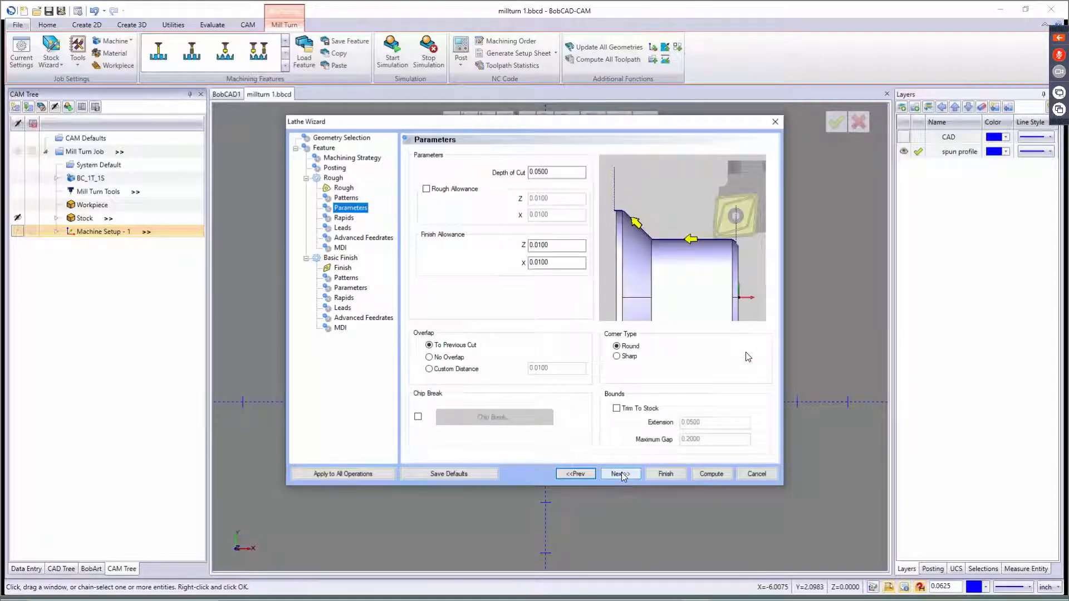
left_click(621, 474)
left_click(576, 474)
left_click(622, 475)
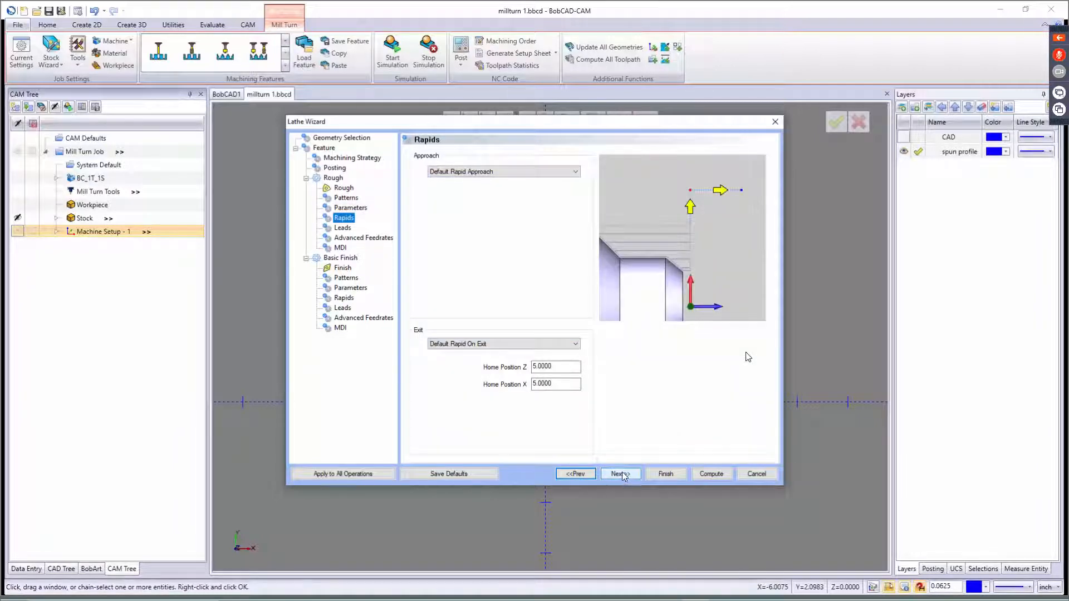
left_click(622, 474)
left_click(621, 475)
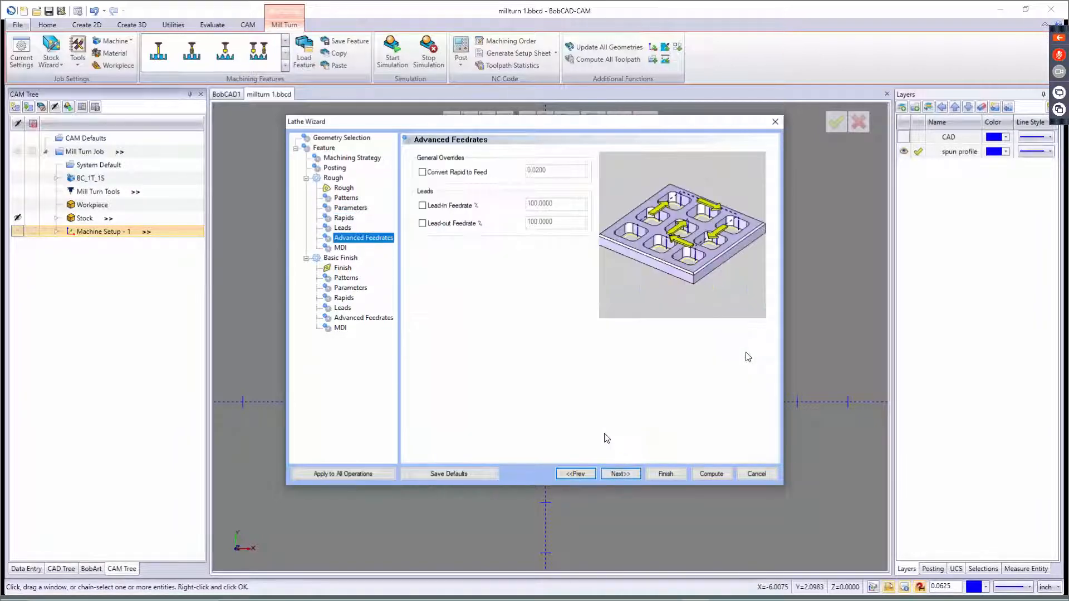
left_click(621, 474)
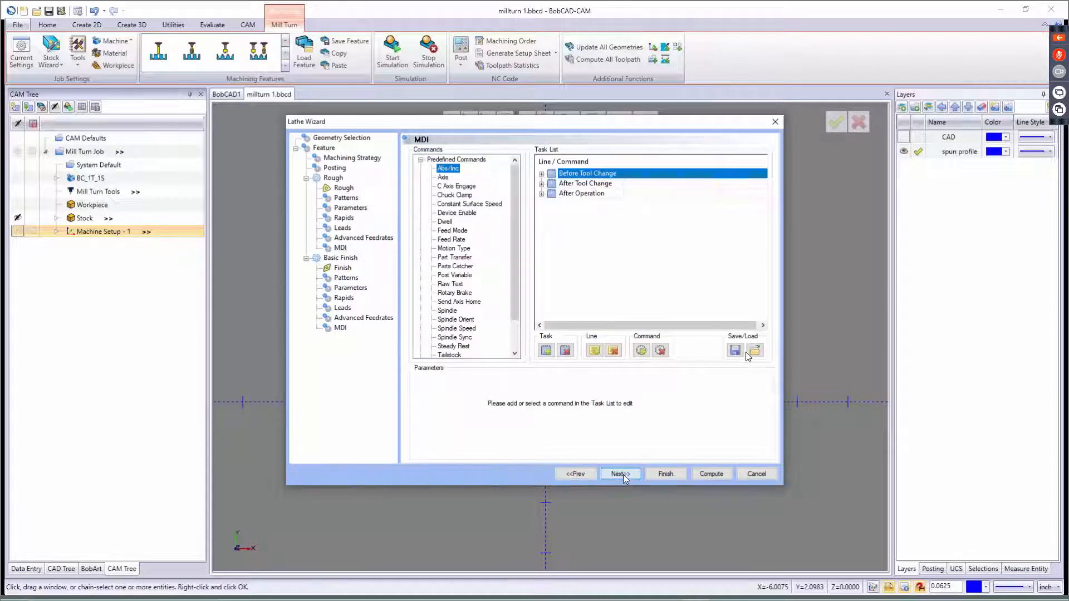
- Assign the CNMG roughing tool already mounted in Station #1 to the Basic Finish operation
left_click(622, 474)
left_click(468, 153)
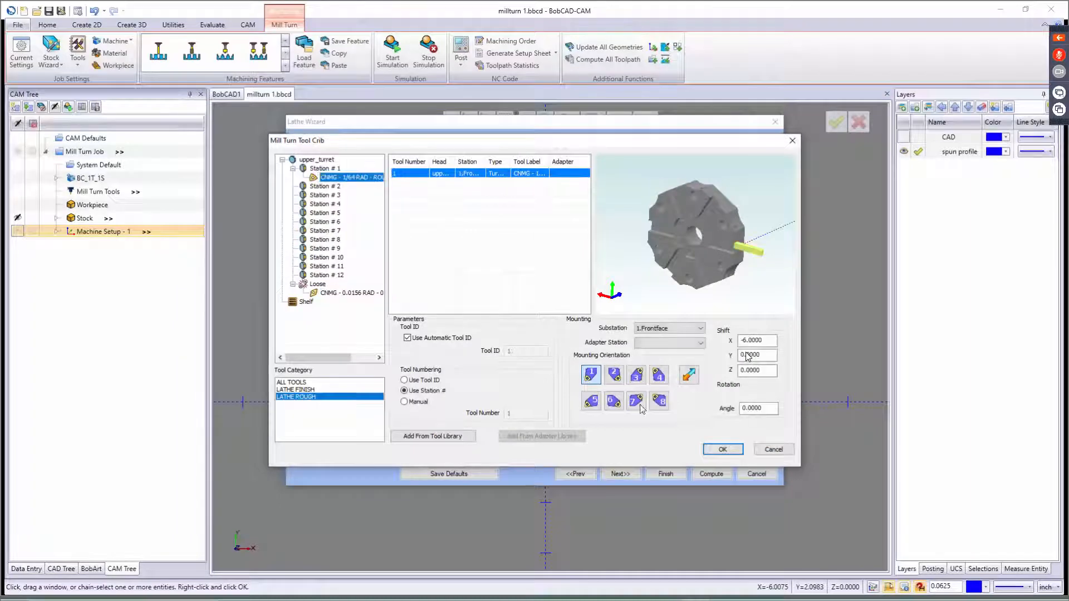
left_click(724, 451)
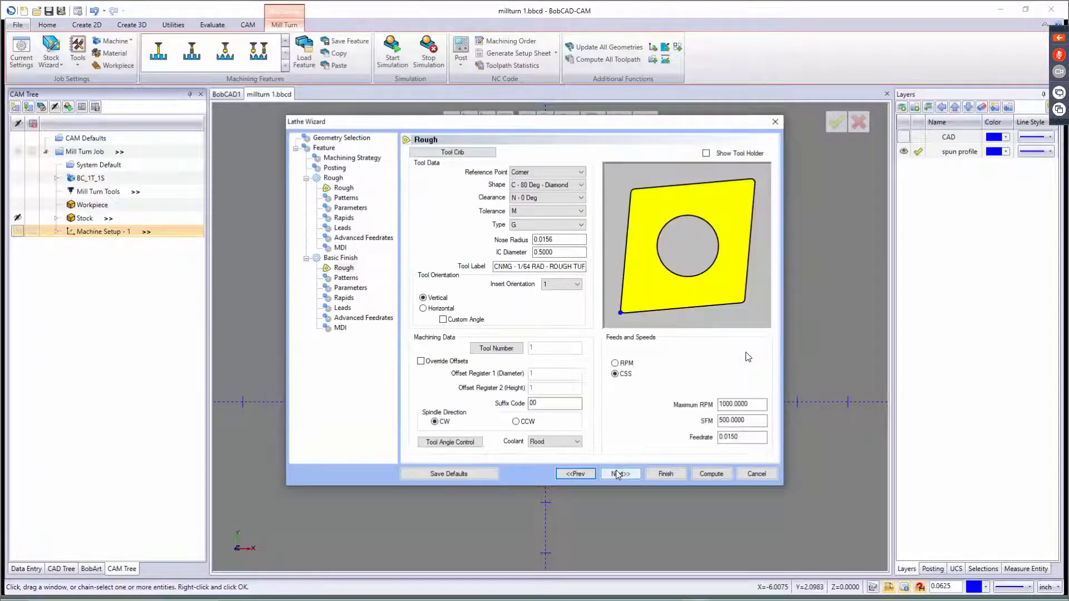
- Set the Basic Finish system compensation to On with Collision Detection and accept its default parameters
left_click(618, 474)
left_click(674, 374)
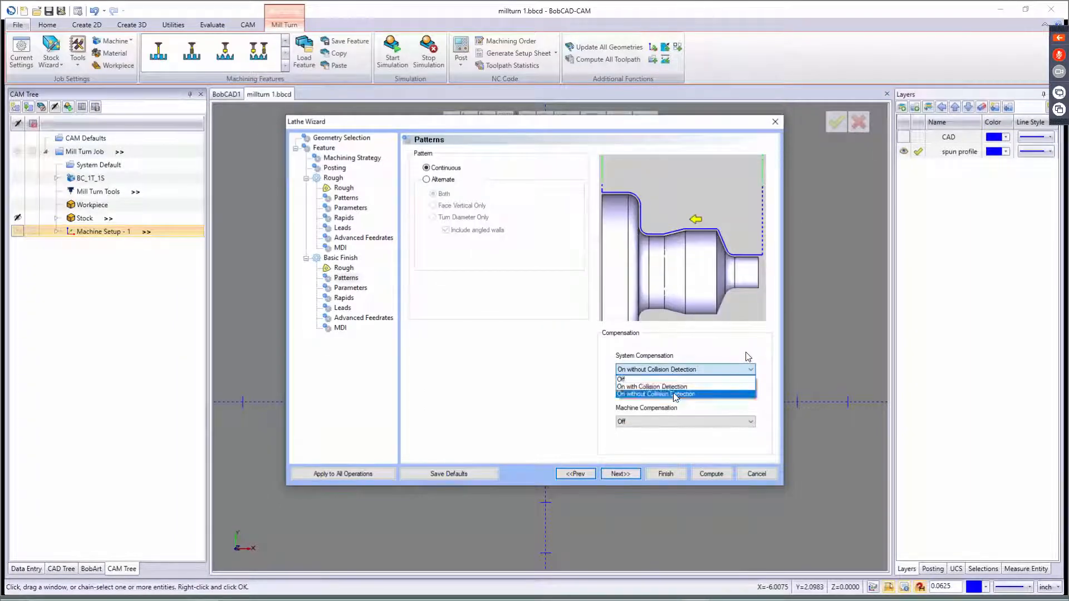
left_click(667, 387)
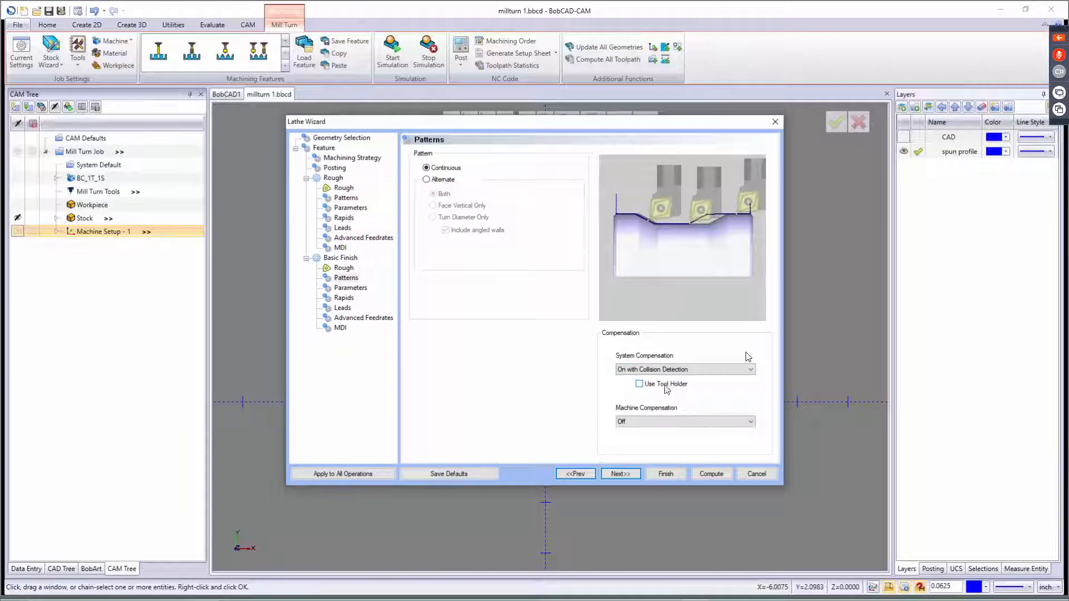
left_click(620, 474)
left_click(620, 474)
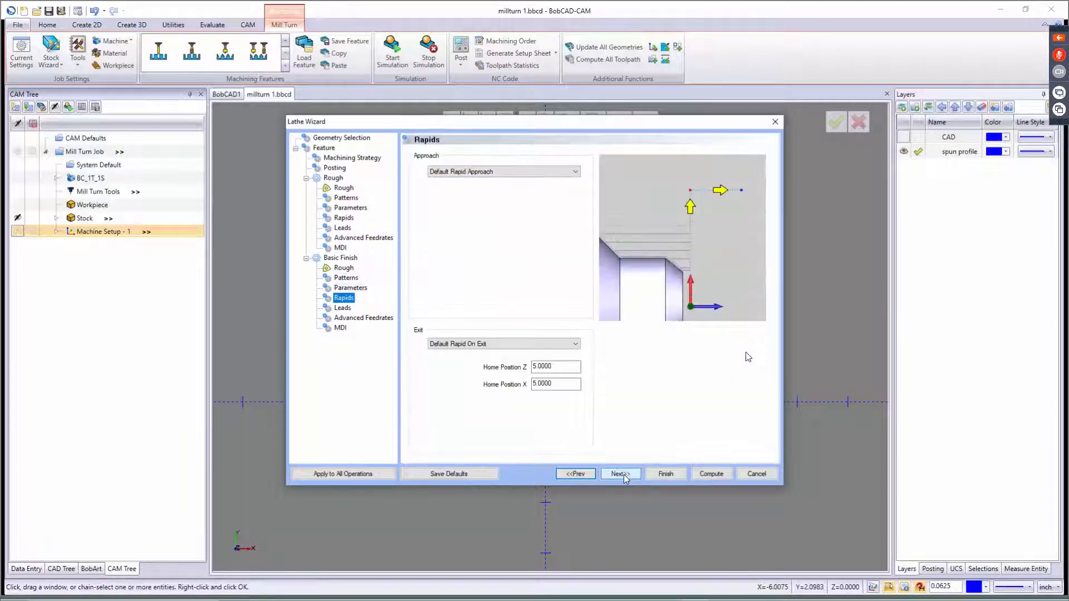
- Set the lead-out to Vertical for both the rough and finish operations, and compute the turning feature's toolpath
left_click(620, 474)
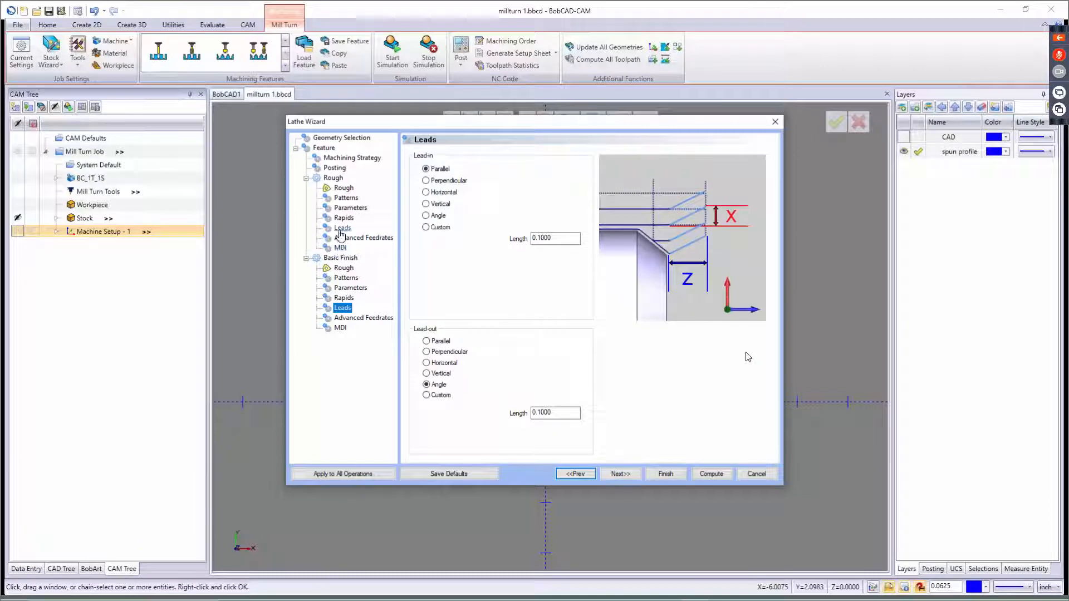
left_click(427, 374)
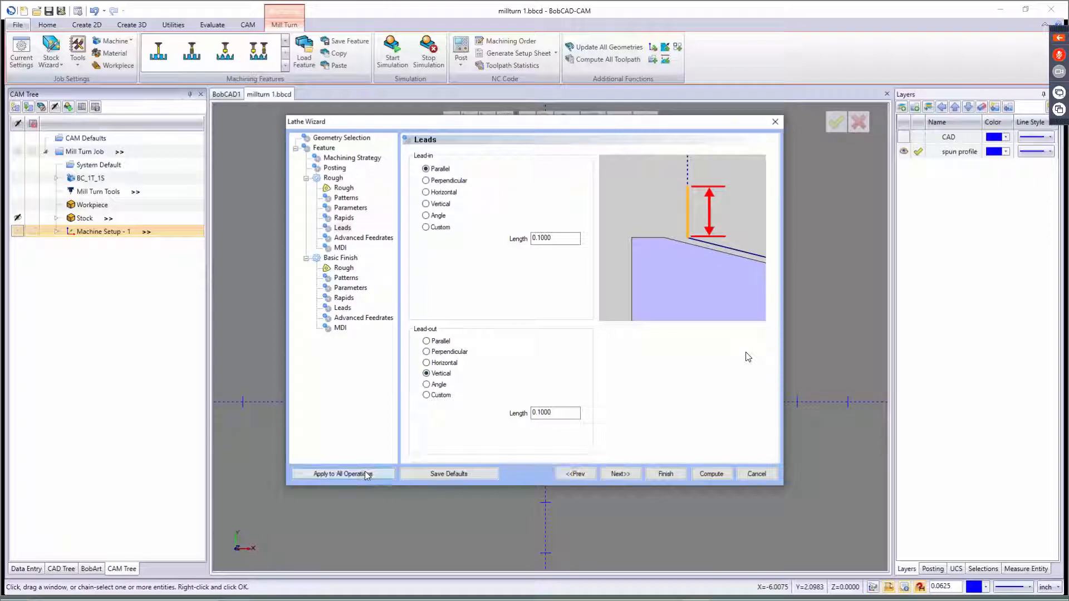
left_click(343, 308)
left_click(344, 317)
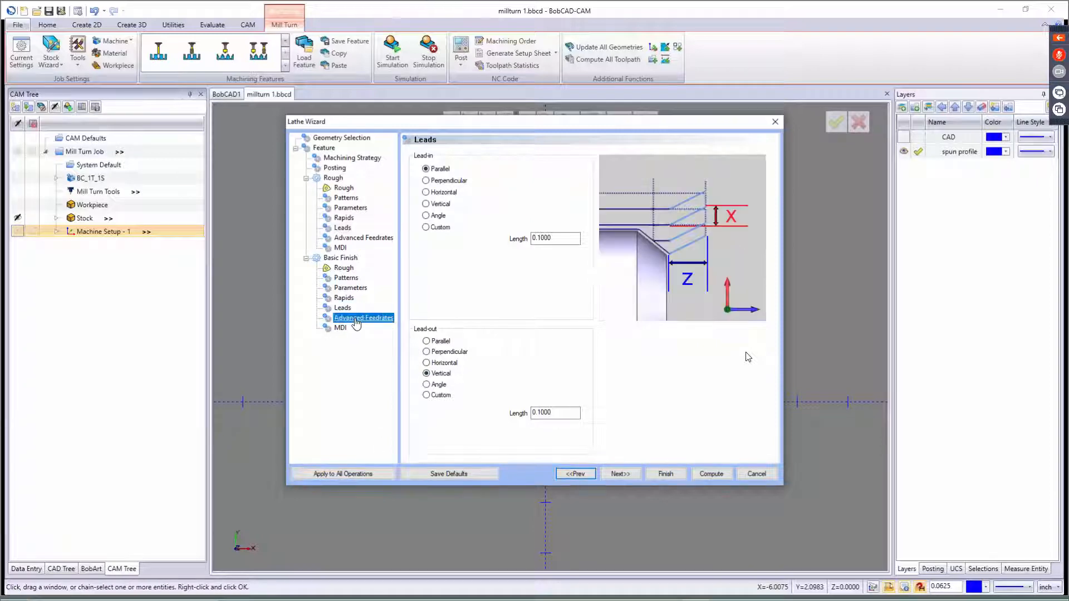
left_click(340, 328)
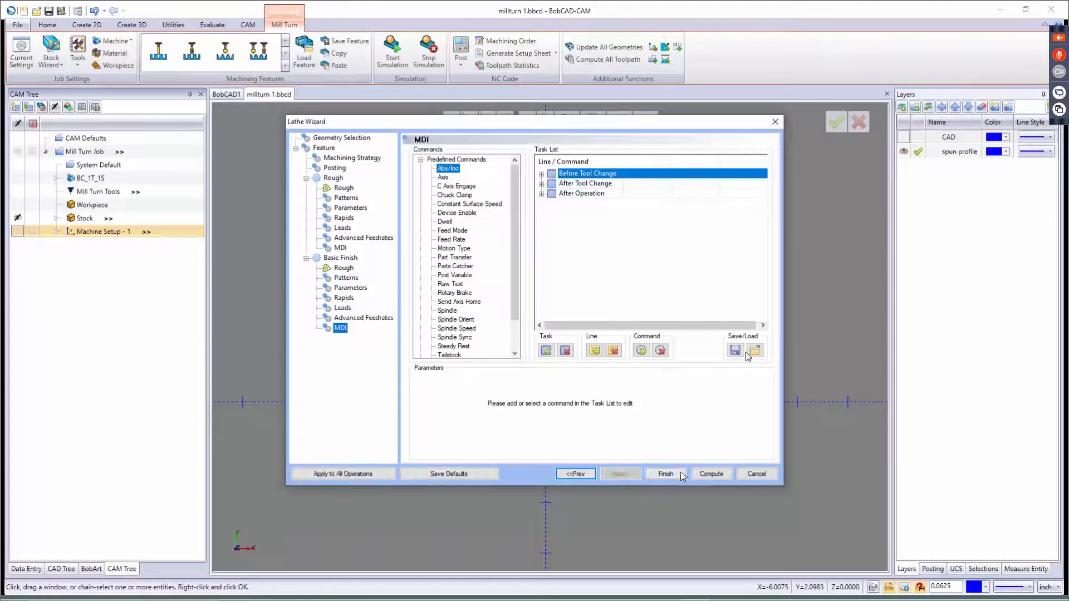
left_click(703, 472)
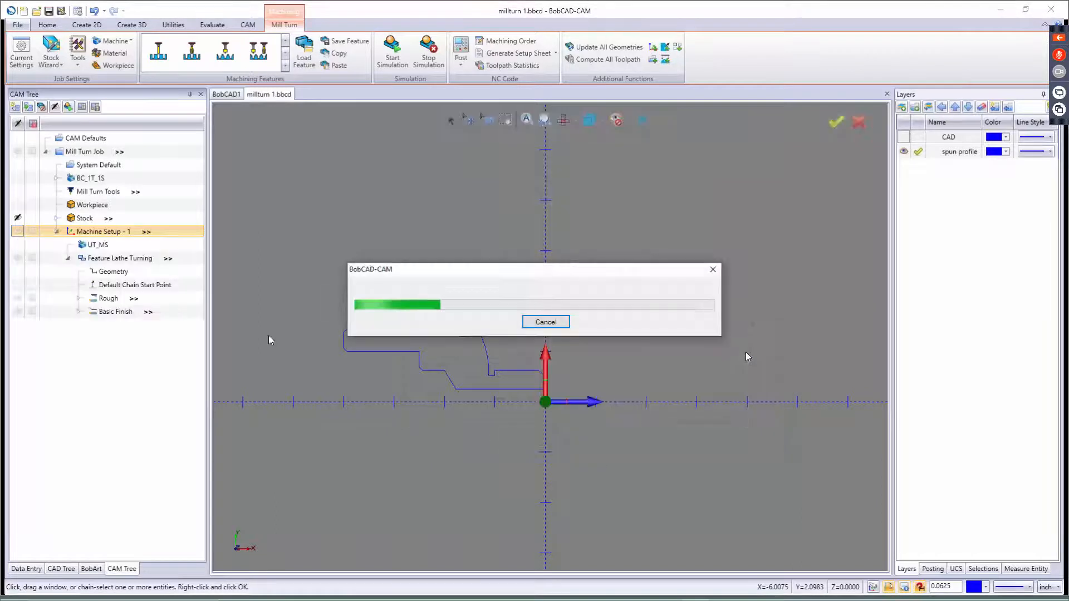
- Blank the Lathe Turning feature's toolpath and collapse the feature in the CAM tree
right_click(88, 258)
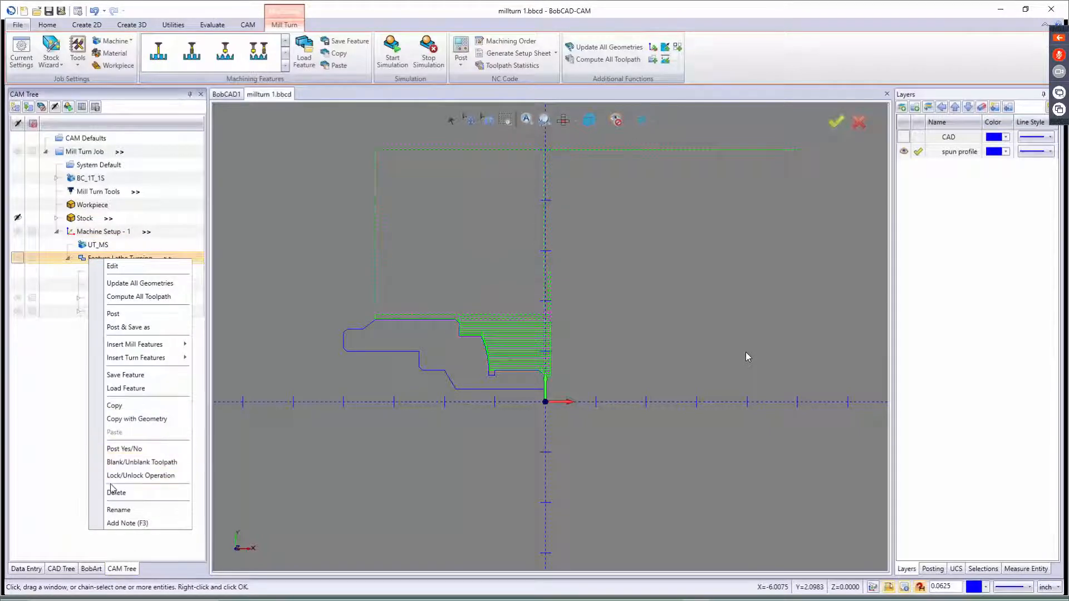
left_click(123, 460)
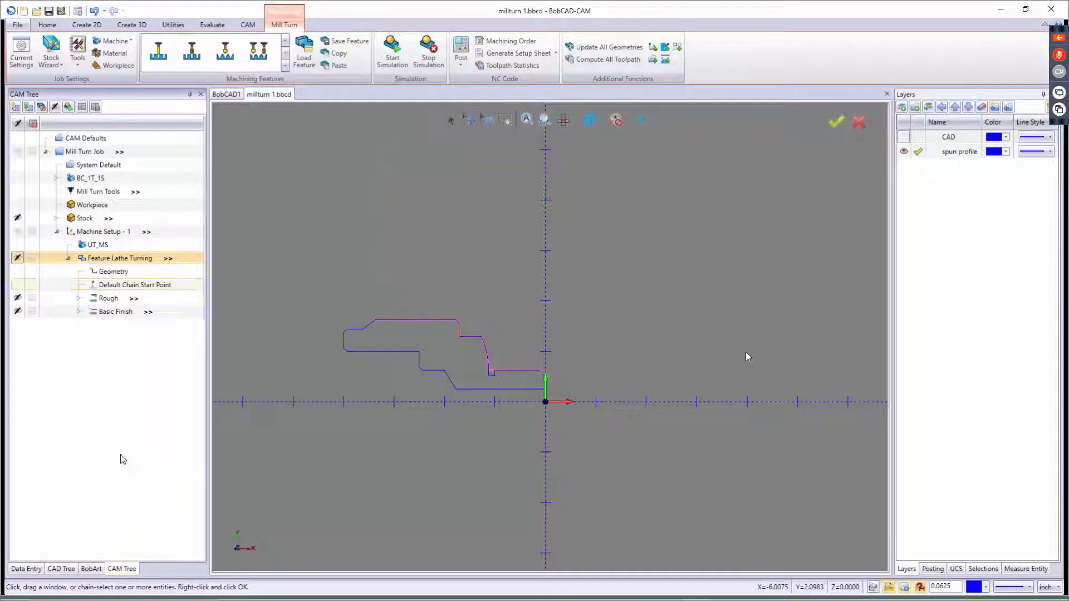
left_click(69, 259)
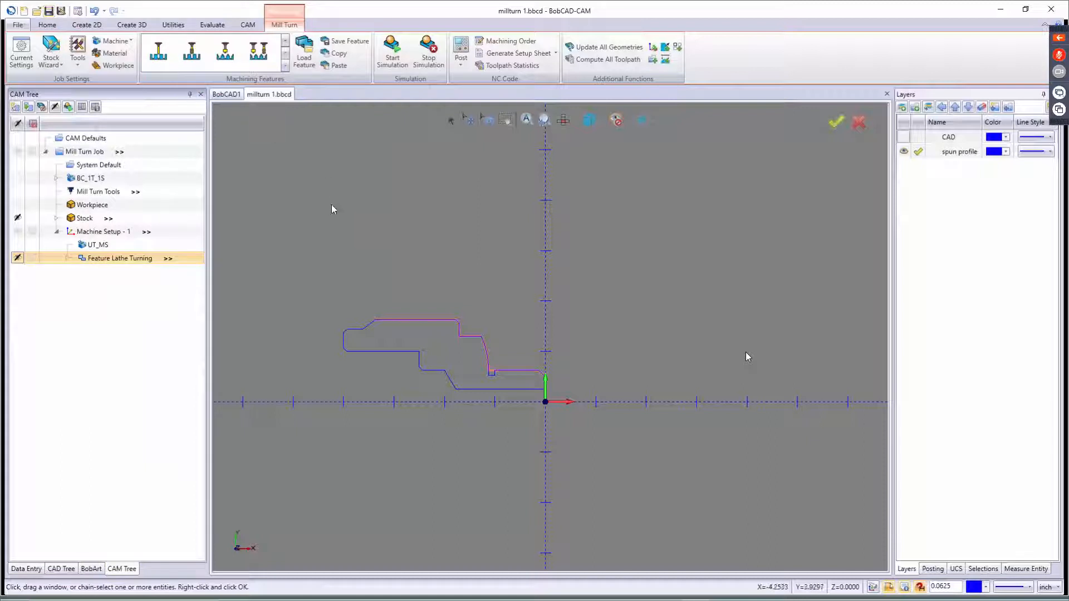
left_click(102, 178)
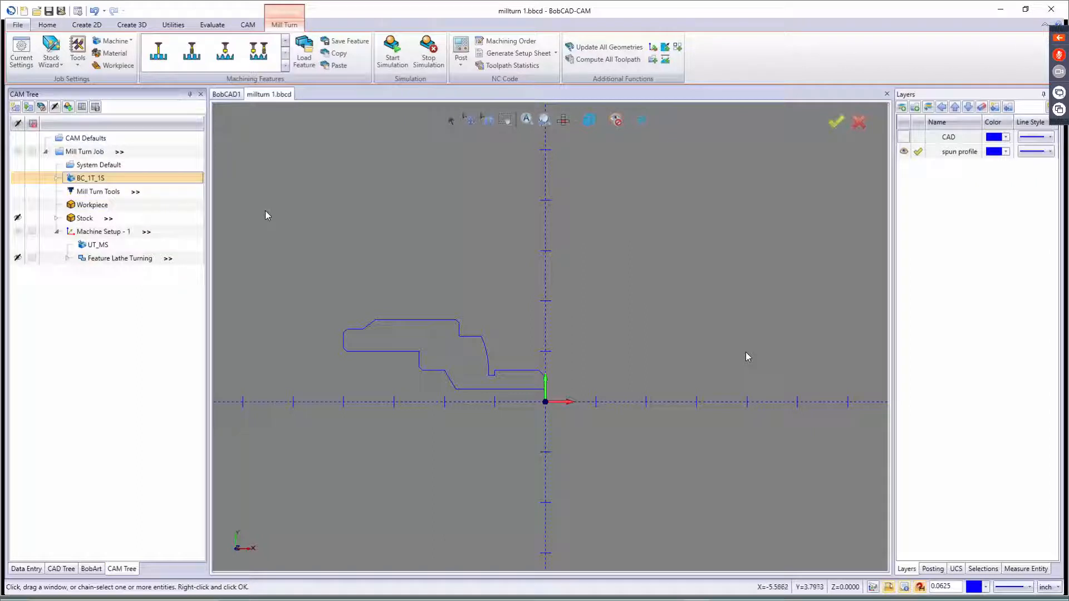
right_click(91, 232)
left_click(368, 223)
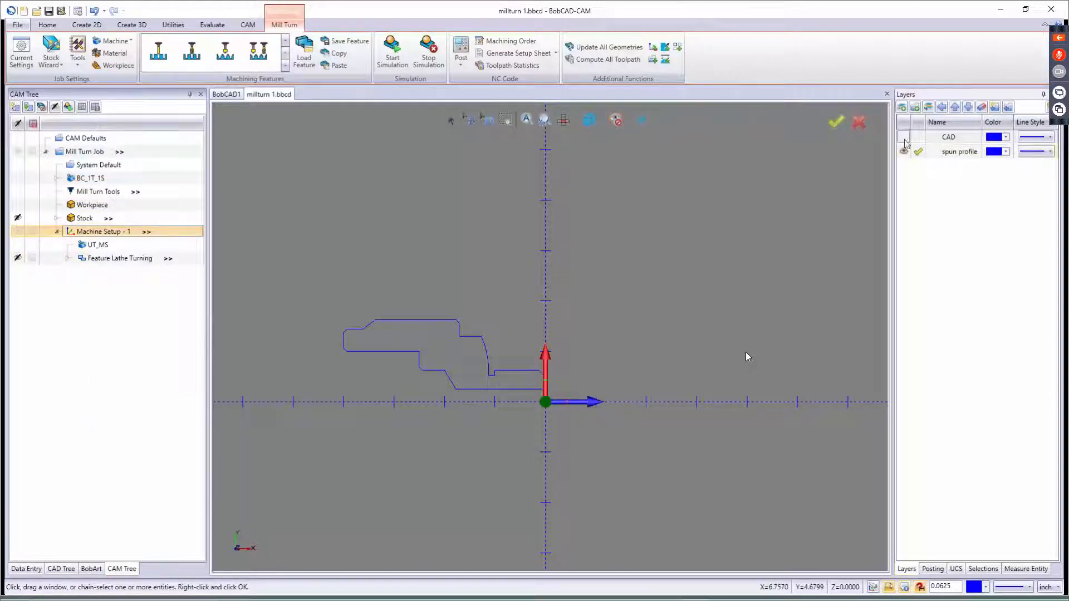
- Show the CAD layer as the active layer and hide the spun profile layer
left_click(904, 137)
left_click(908, 151)
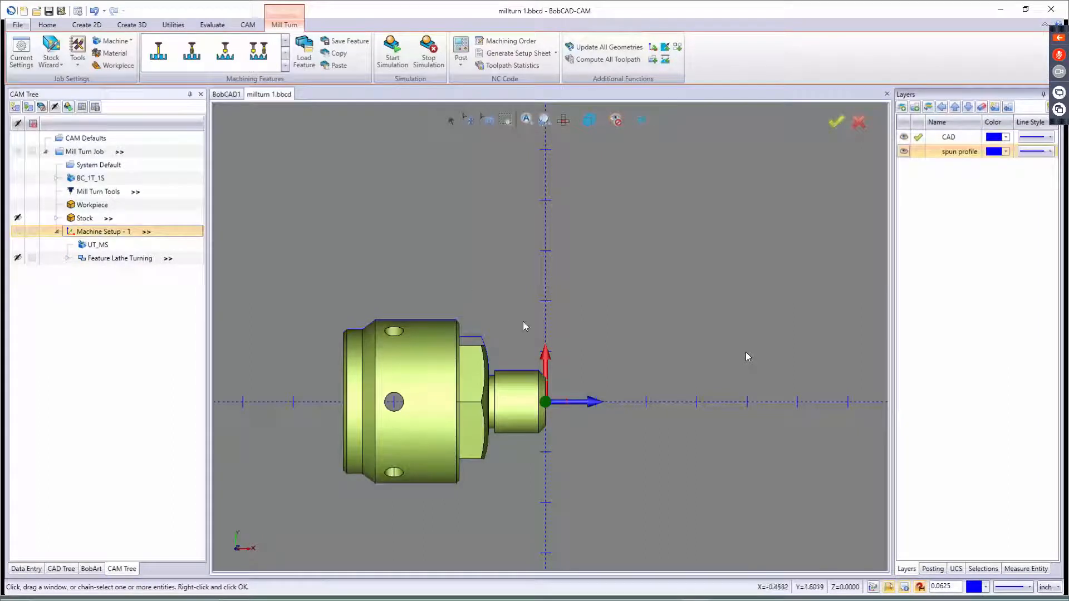
left_click(904, 151)
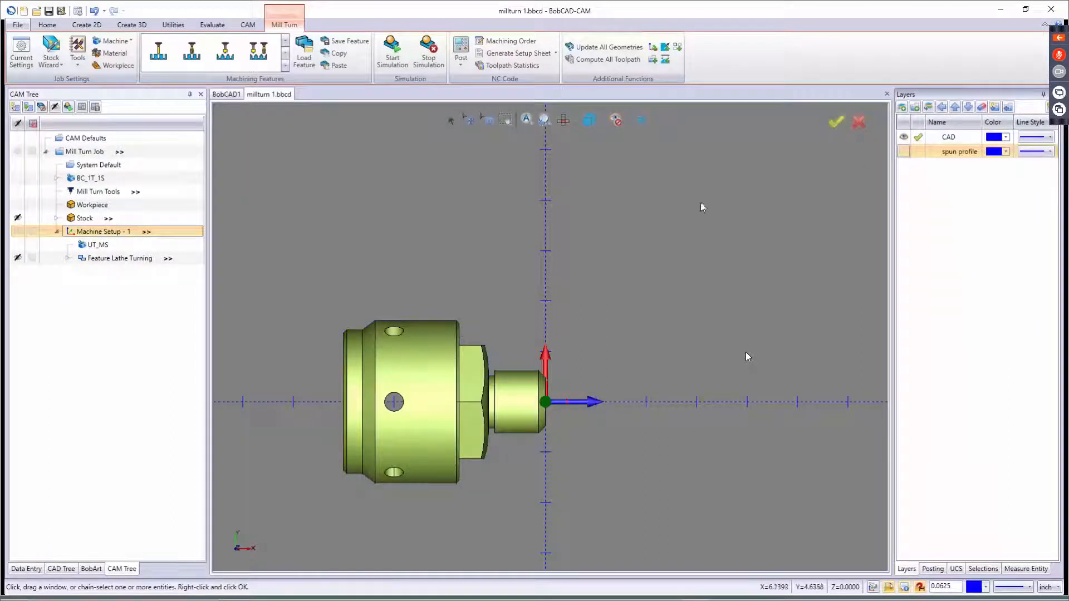
- Add a Mill Hole feature to Machine Setup - 1 and start selecting its geometry
right_click(102, 231)
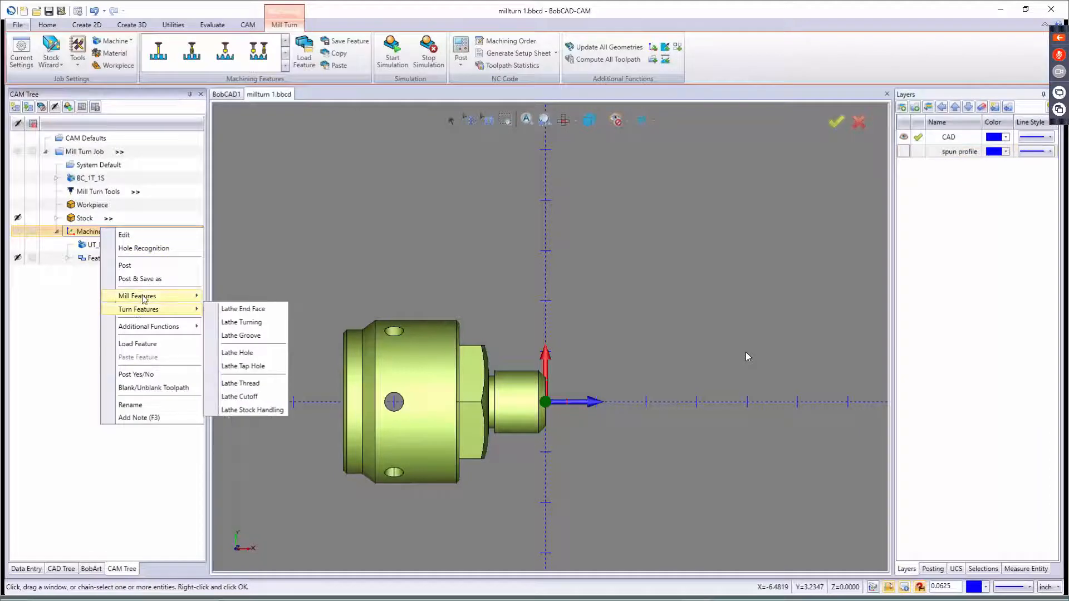
mouse_move(167, 296)
left_click(241, 295)
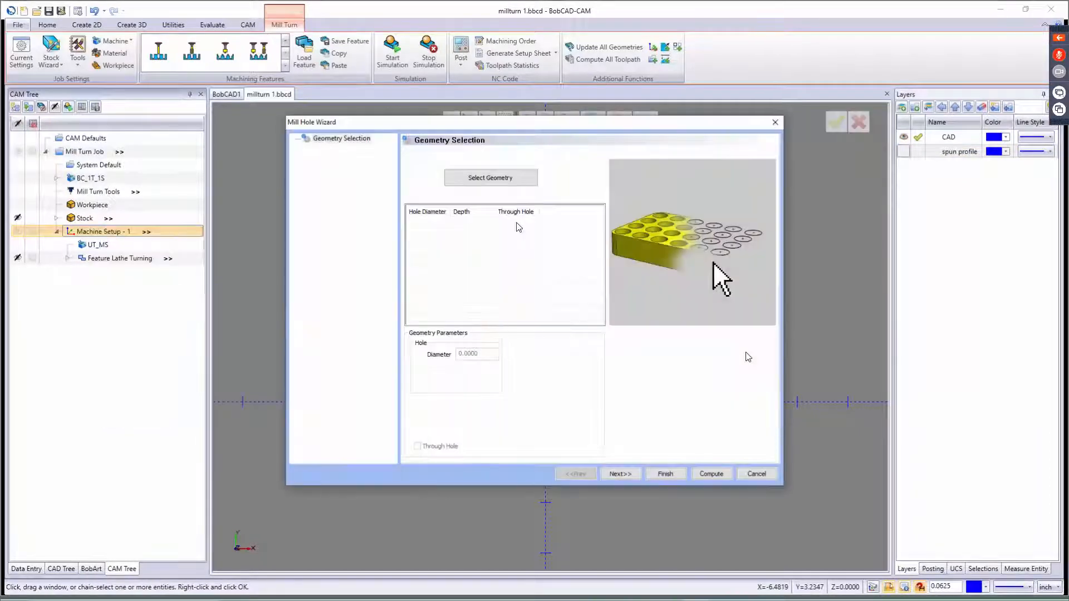
left_click(502, 186)
- Select the six holes around the hexagon on the front flange face as Standard Drill geometry and accept the selection
middle_click_drag(539, 325, 490, 340)
scroll(539, 363, "up", 2)
scroll(543, 363, "up", 3)
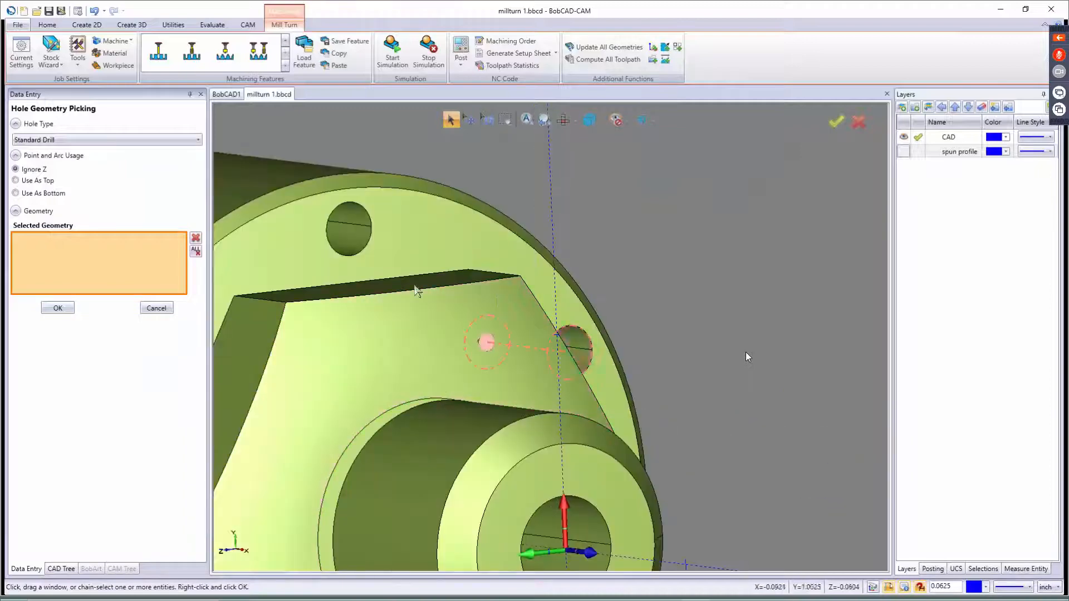
left_click(577, 347)
left_click(354, 231)
scroll(353, 228, "down", 5)
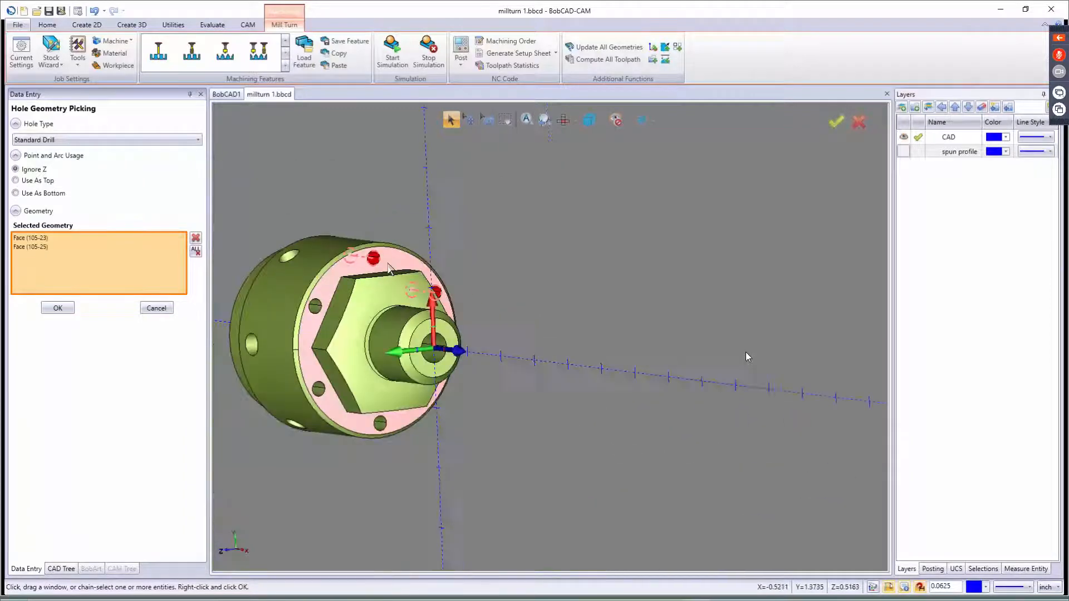
left_click(315, 306)
left_click(317, 389)
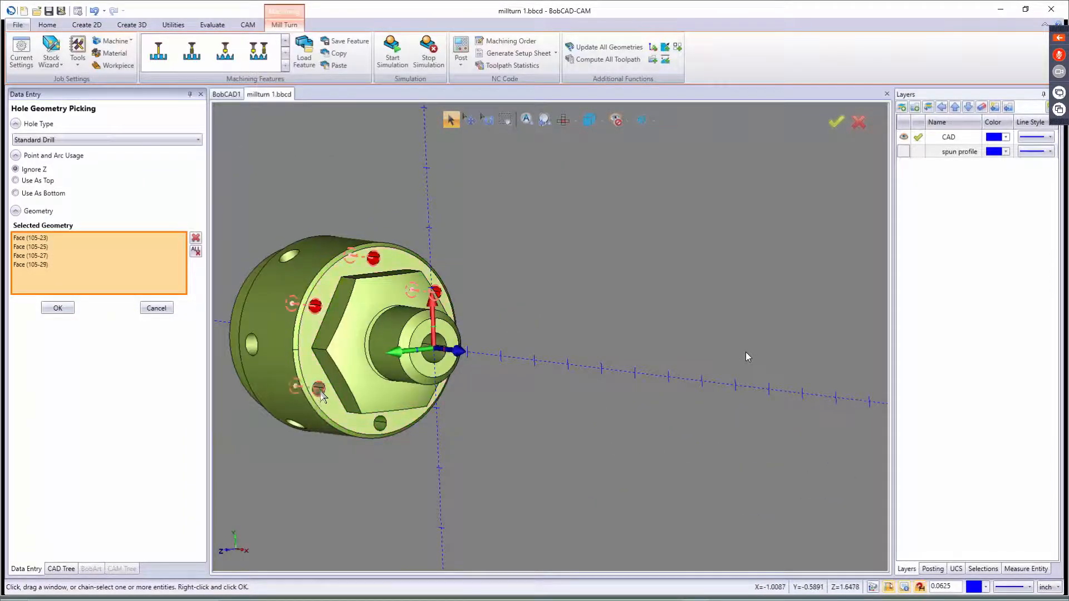
left_click(384, 428)
middle_click_drag(384, 428, 501, 376)
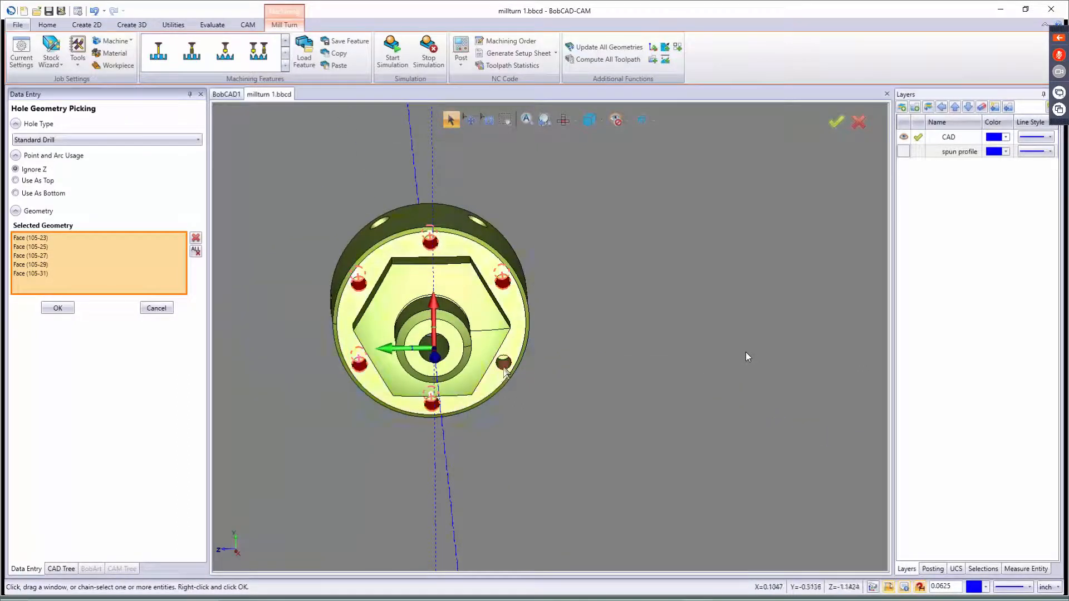
left_click(502, 367)
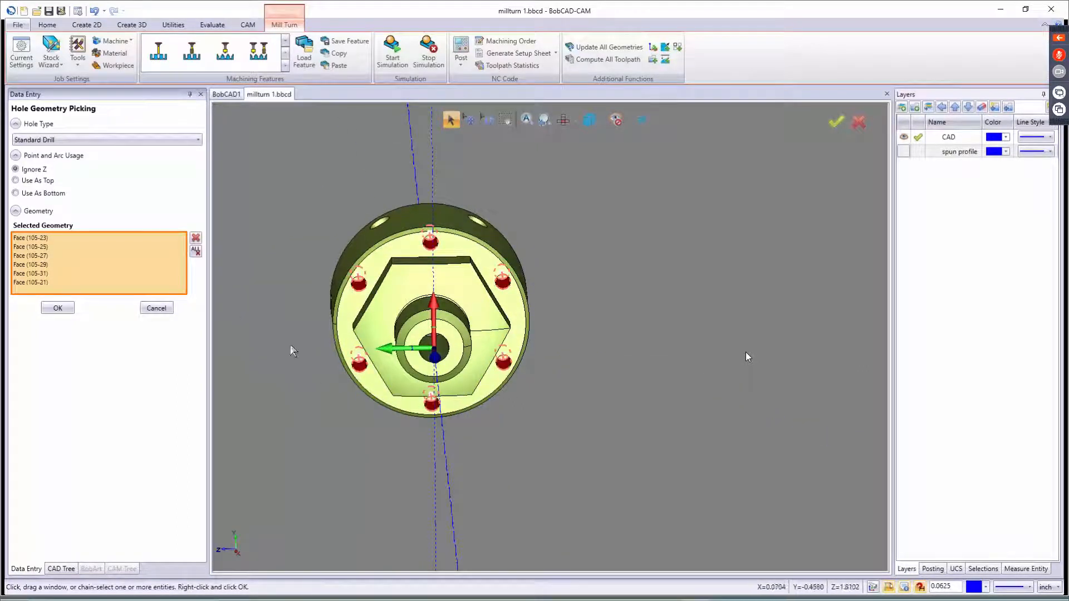
left_click(58, 308)
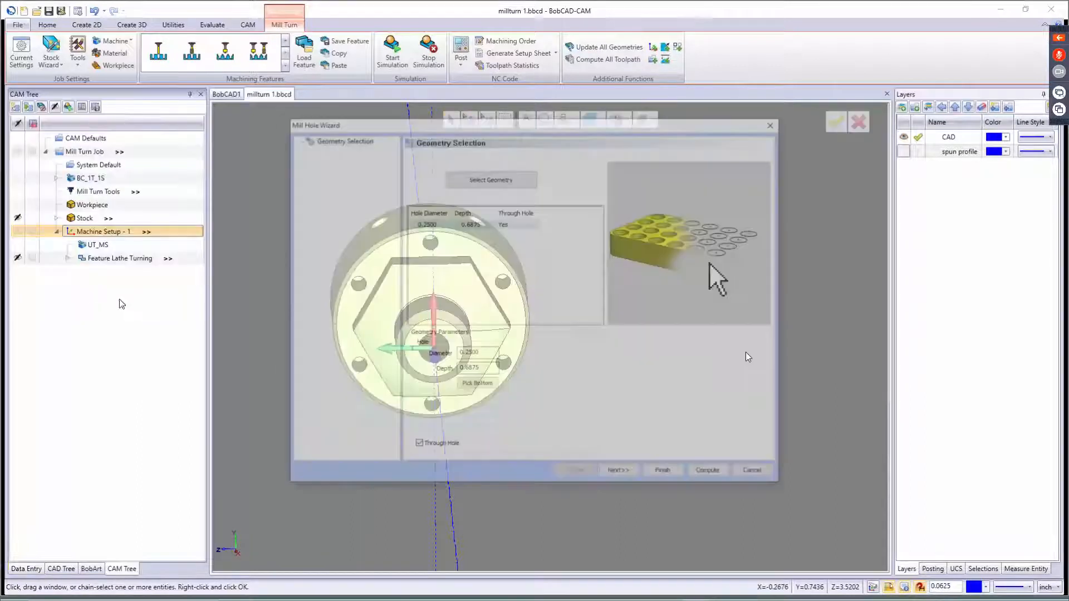
- Advance to the hole feature parameters and break the hole group into individual holes
left_click(628, 474)
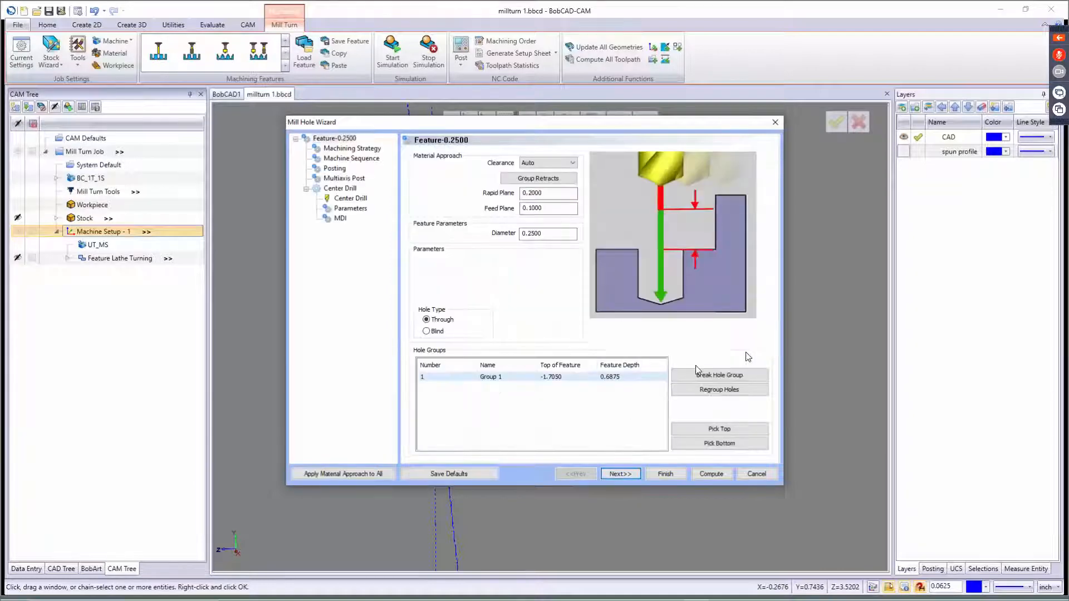
left_click(700, 377)
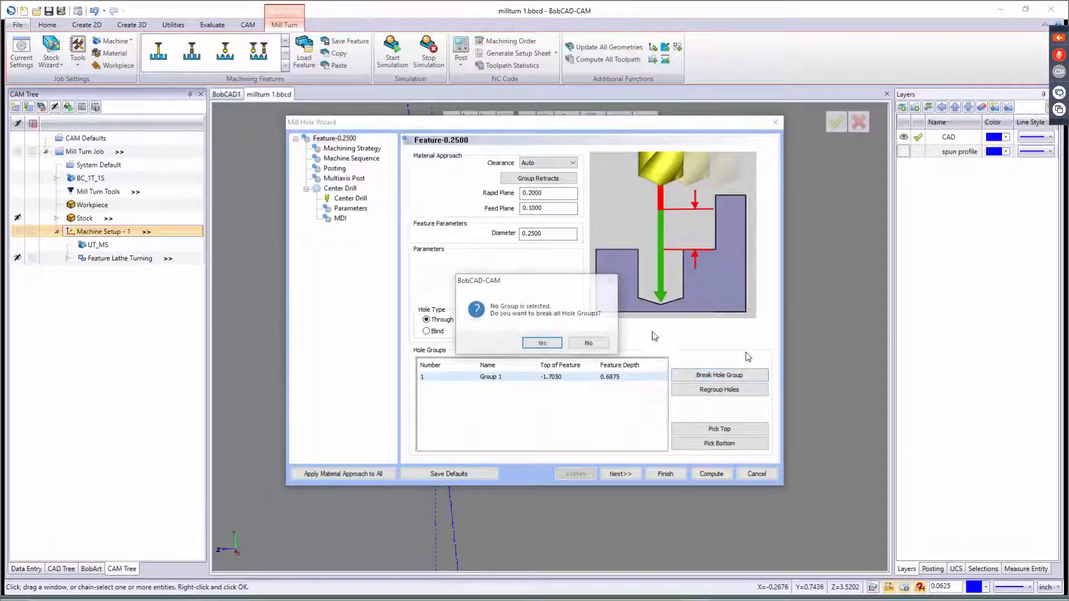
left_click(543, 345)
- Set the Plane-type group retract height to 0 for the hole feature
left_click(538, 178)
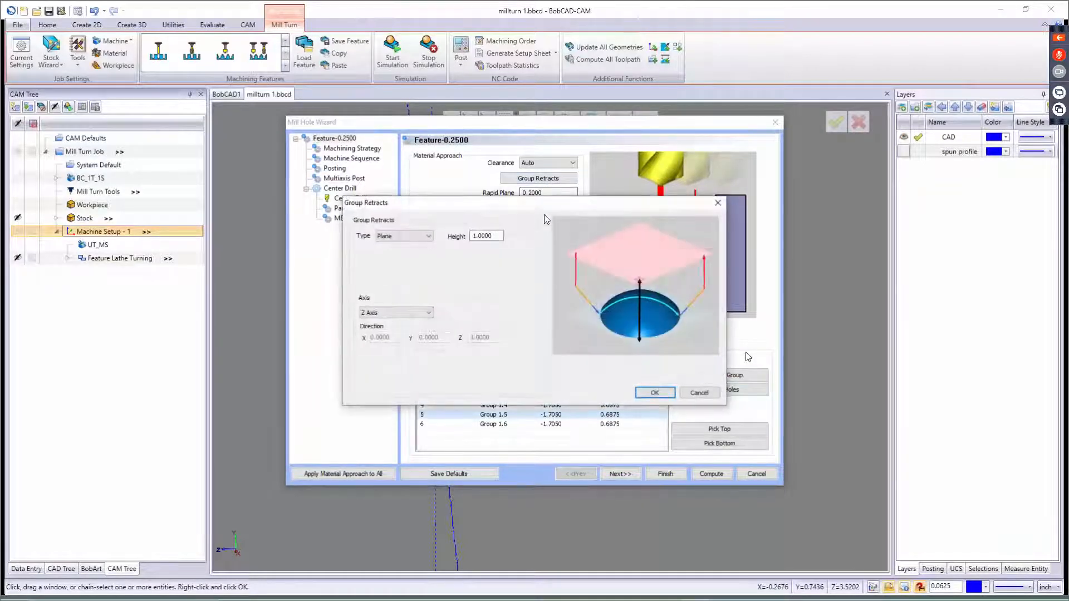
double_click(501, 235)
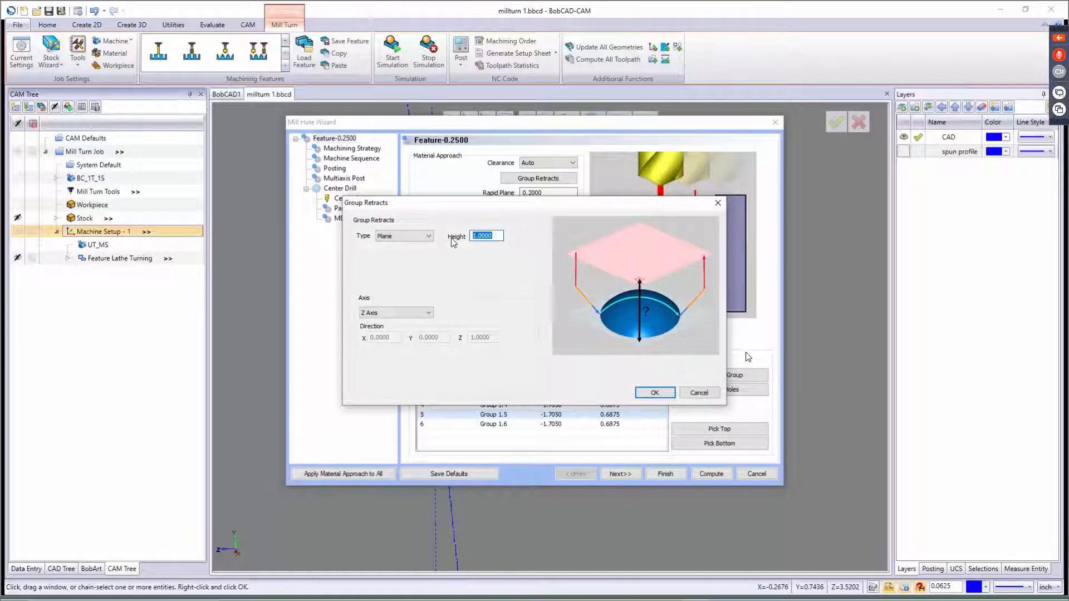
type("0")
key("Tab")
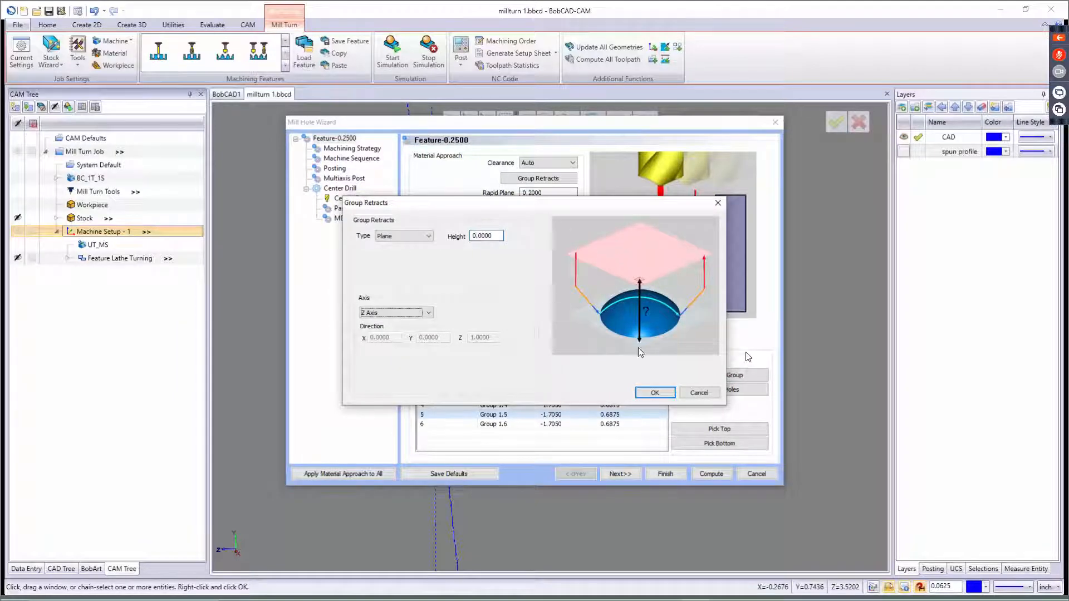
left_click(654, 393)
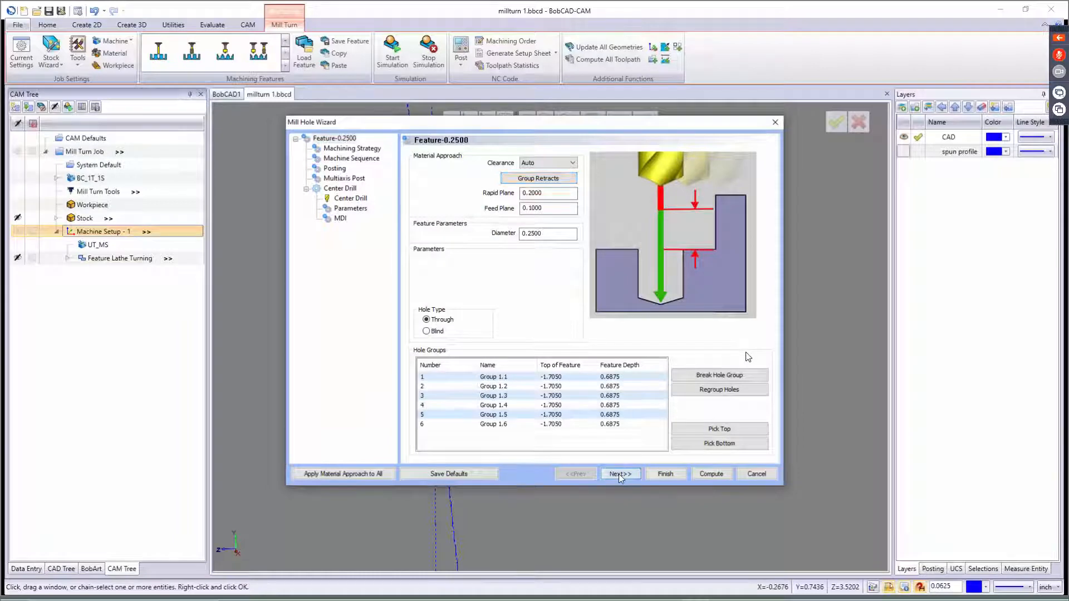
- Apply the default Hole machining strategy and set the posting mode to Longhand Code
left_click(619, 473)
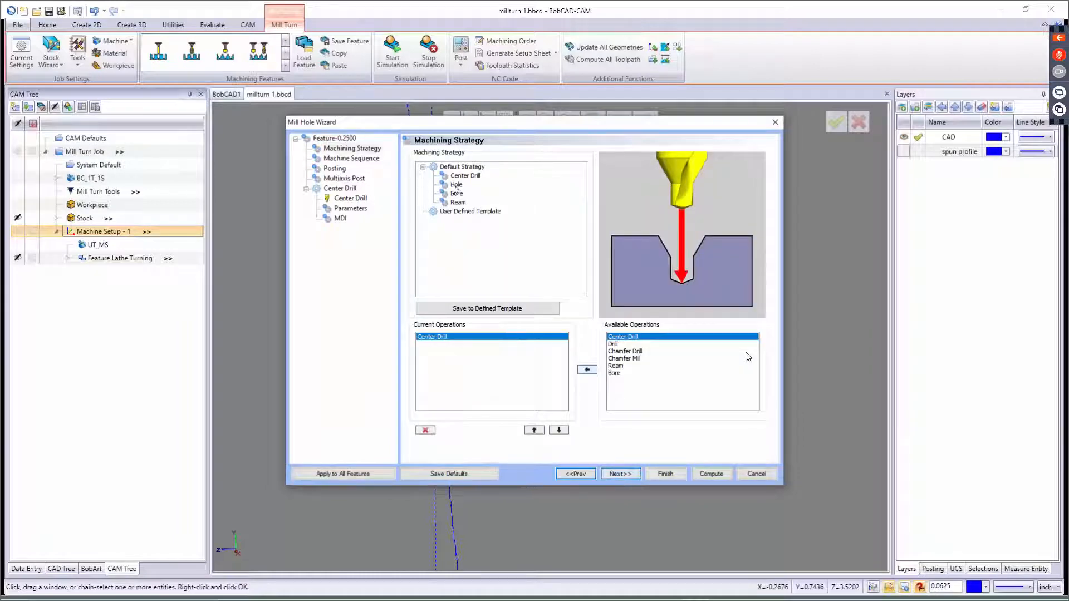
left_click(456, 185)
left_click(620, 474)
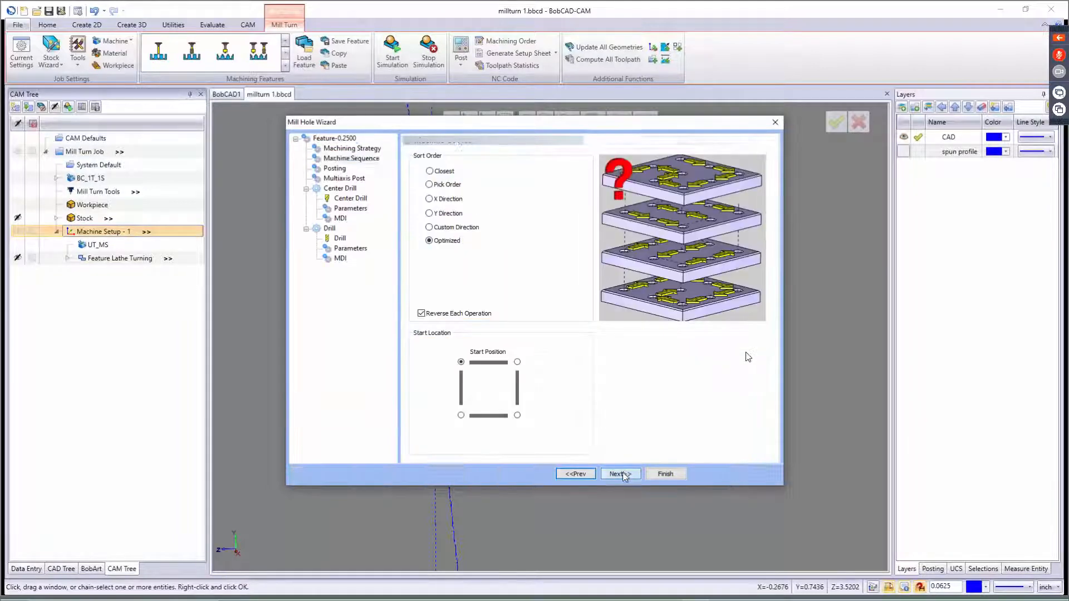
left_click(620, 473)
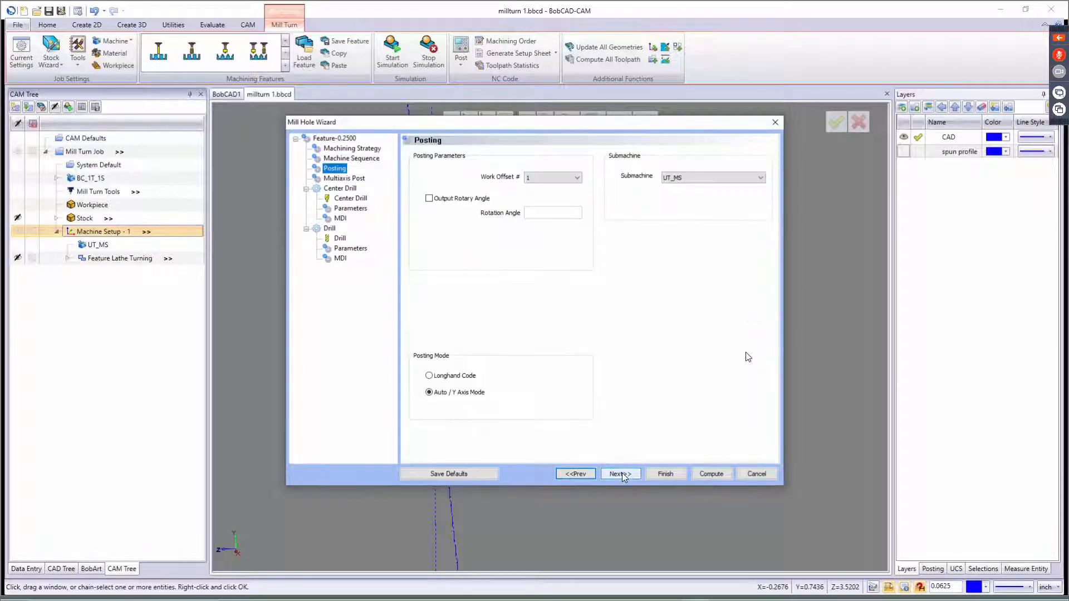
left_click(442, 381)
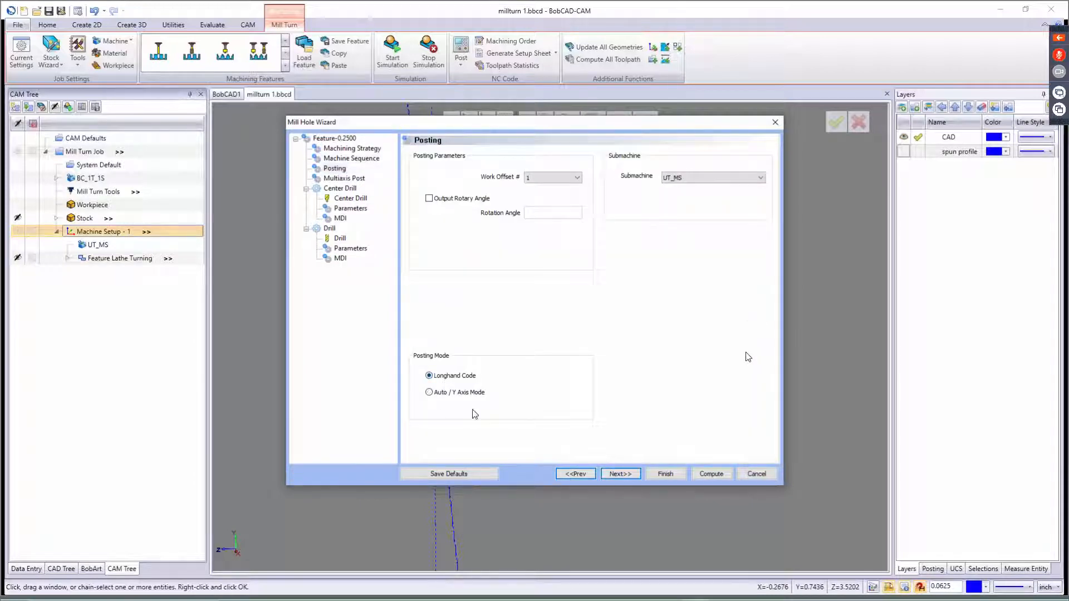
- Move the loose 5 CENTER DRILL to Station # 3 of the upper turret in the tool crib
left_click(614, 472)
left_click(613, 473)
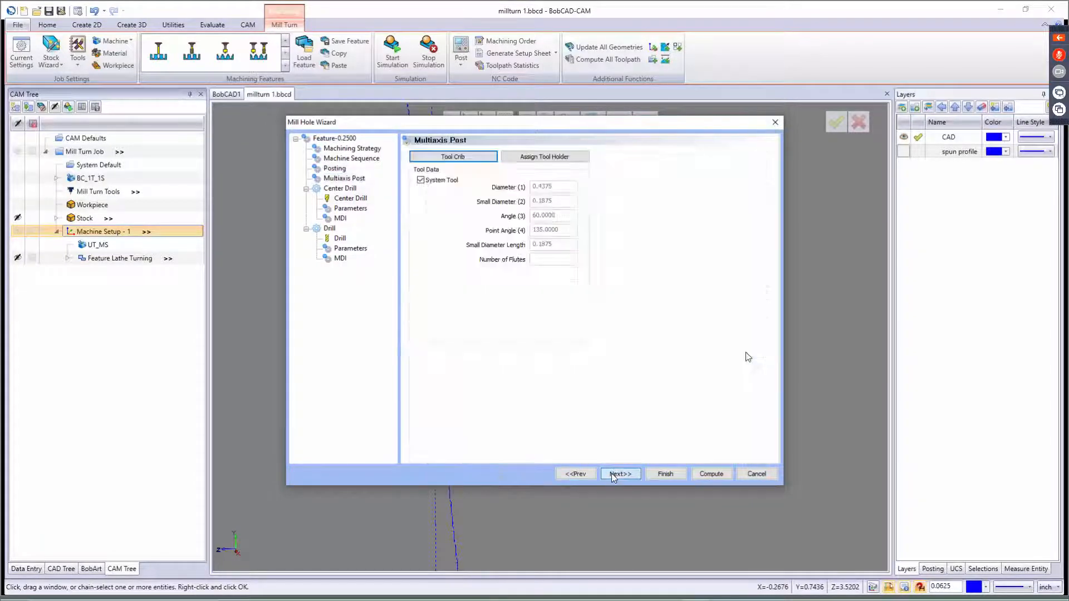
left_click(448, 156)
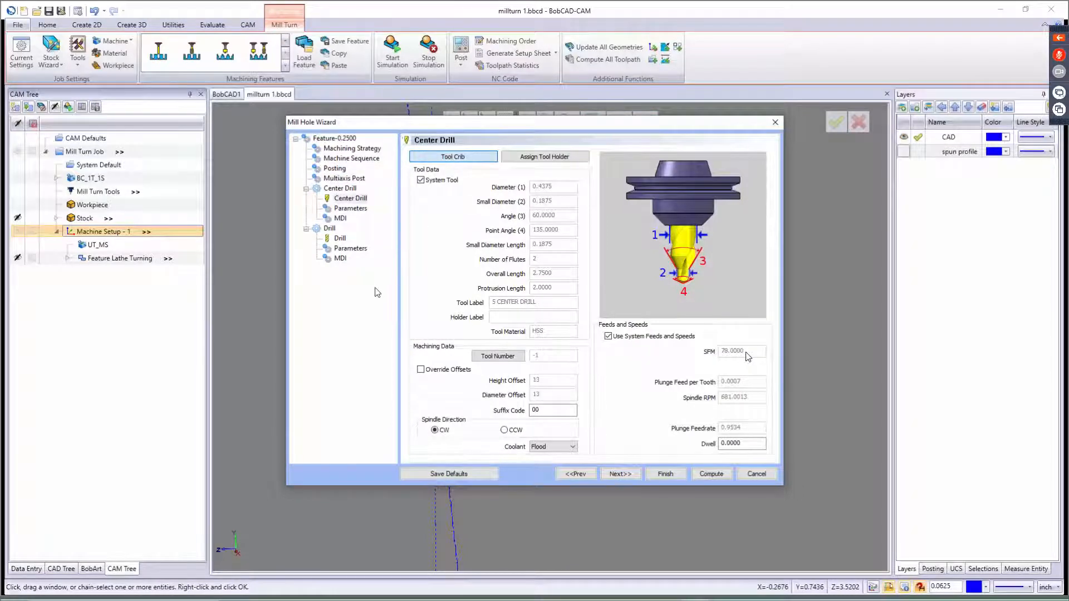
left_click_drag(343, 299, 326, 200)
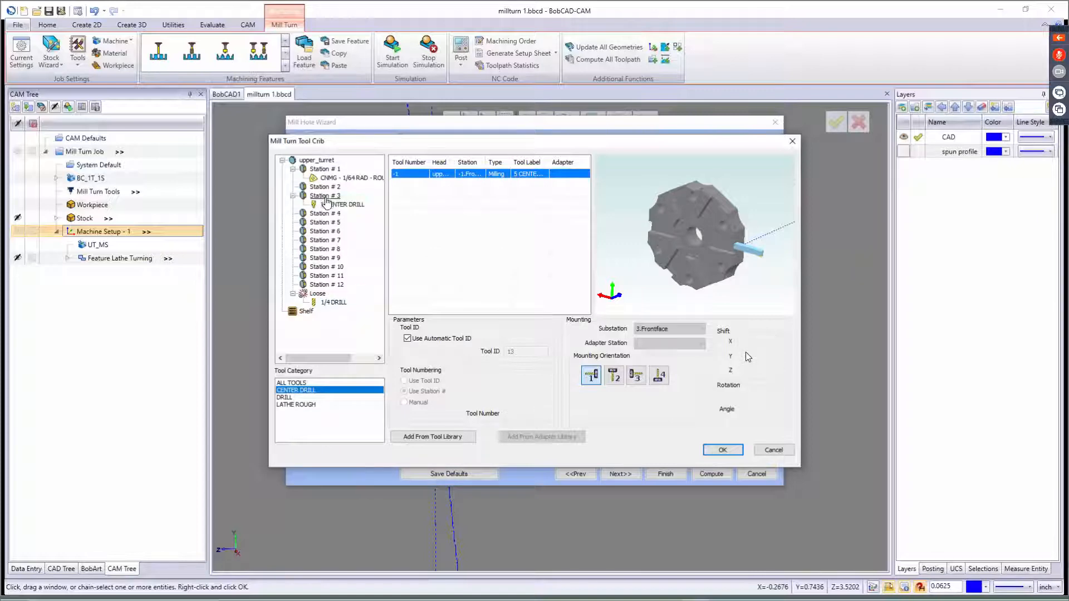
left_click(710, 449)
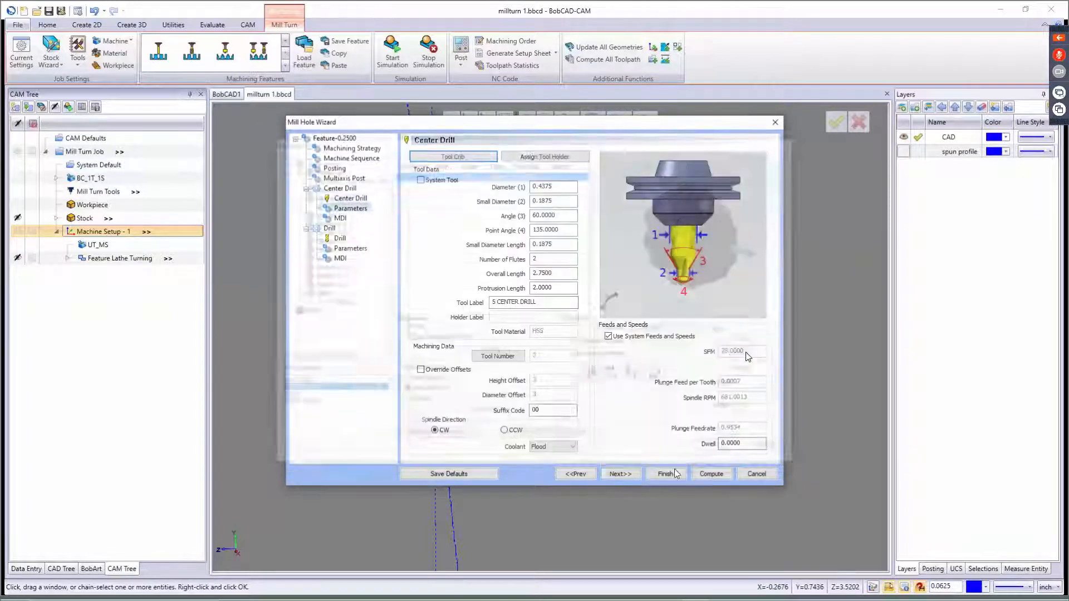
- Keep the center drill parameters and move the loose 1/4 DRILL to Station # 4 of the upper turret
left_click(617, 477)
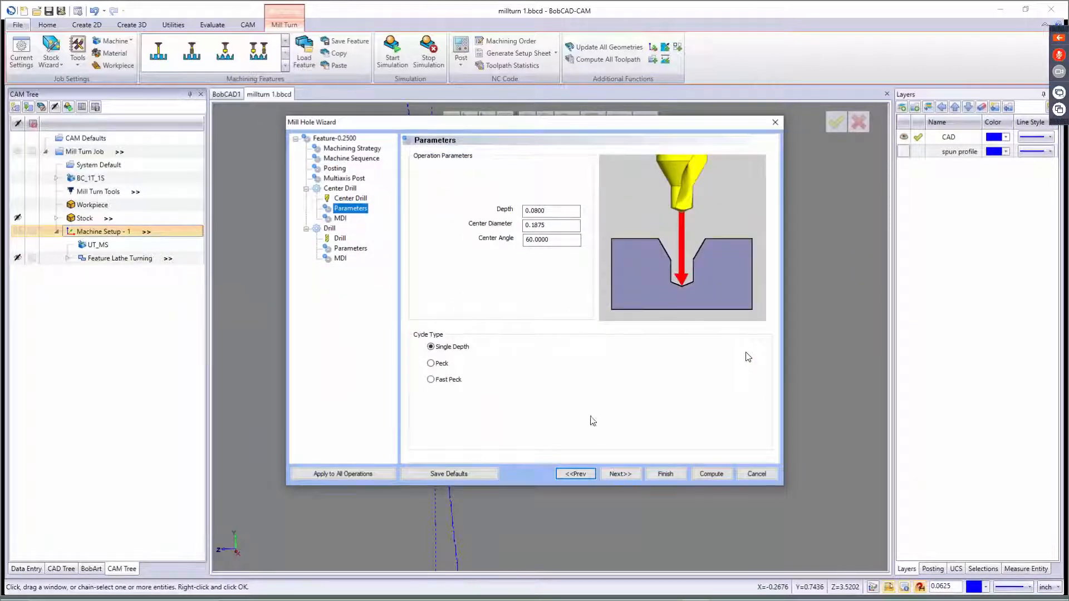
left_click(619, 476)
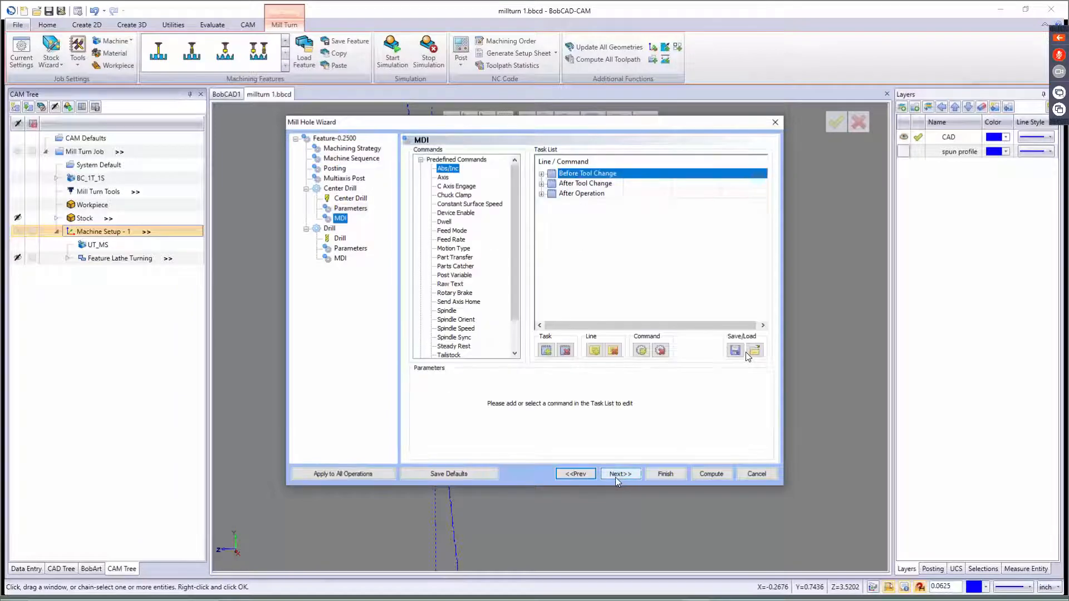
left_click(615, 477)
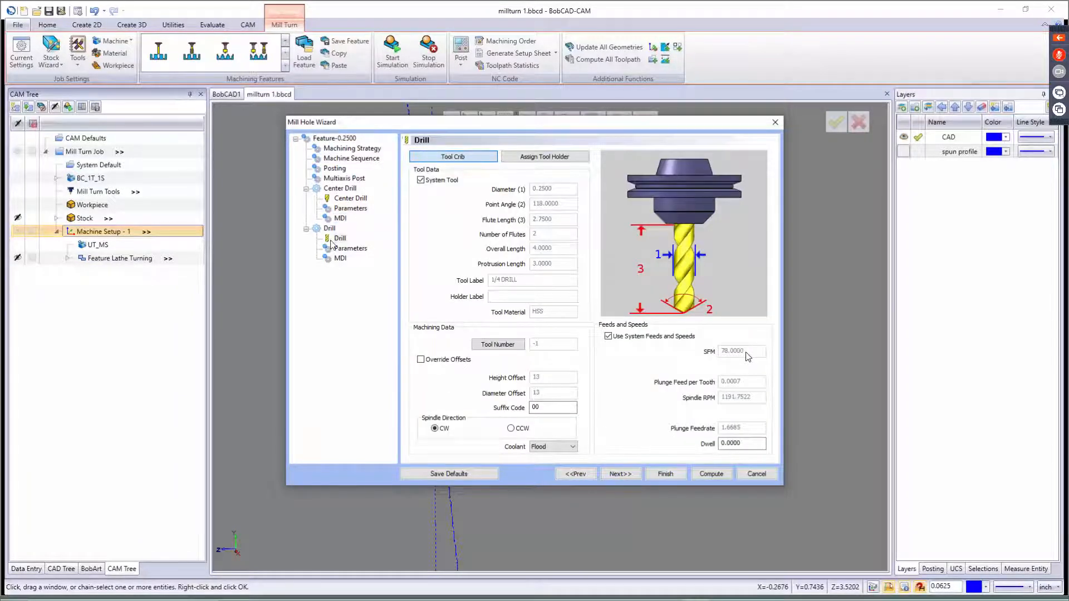
left_click(428, 158)
left_click_drag(335, 294, 326, 216)
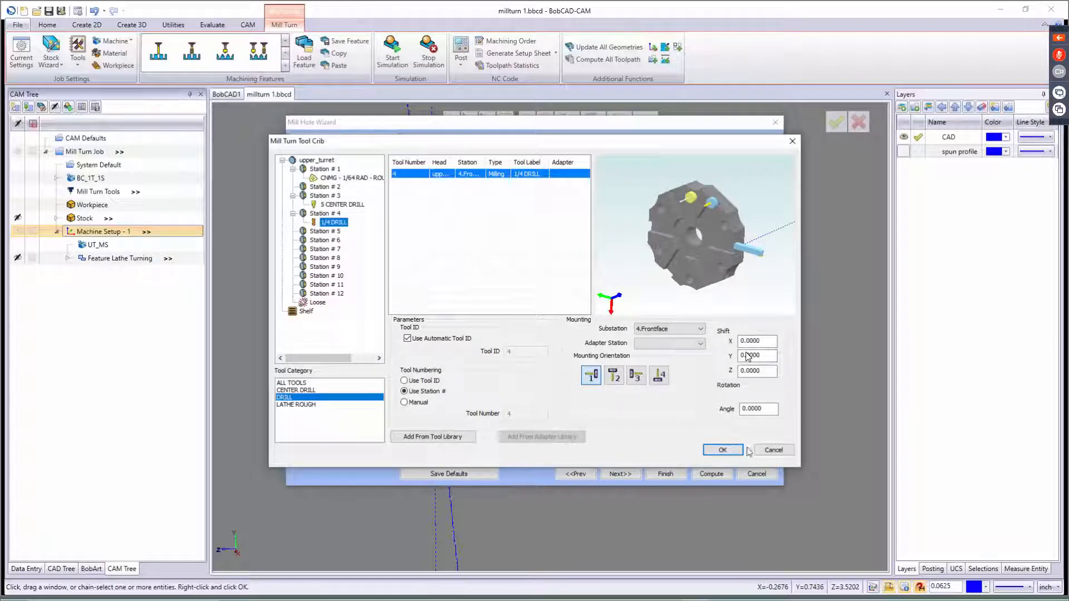
left_click(723, 450)
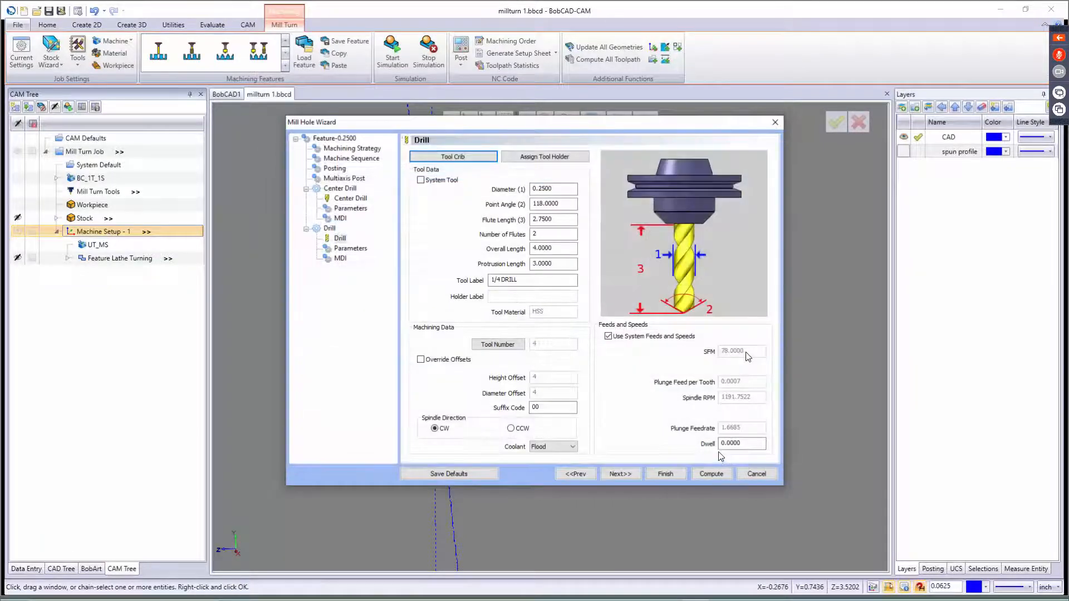
- Set the drill operation's cycle type to Peck for hole groups 1.1 through 1.6 and compute the toolpath
left_click(620, 476)
left_click(437, 364)
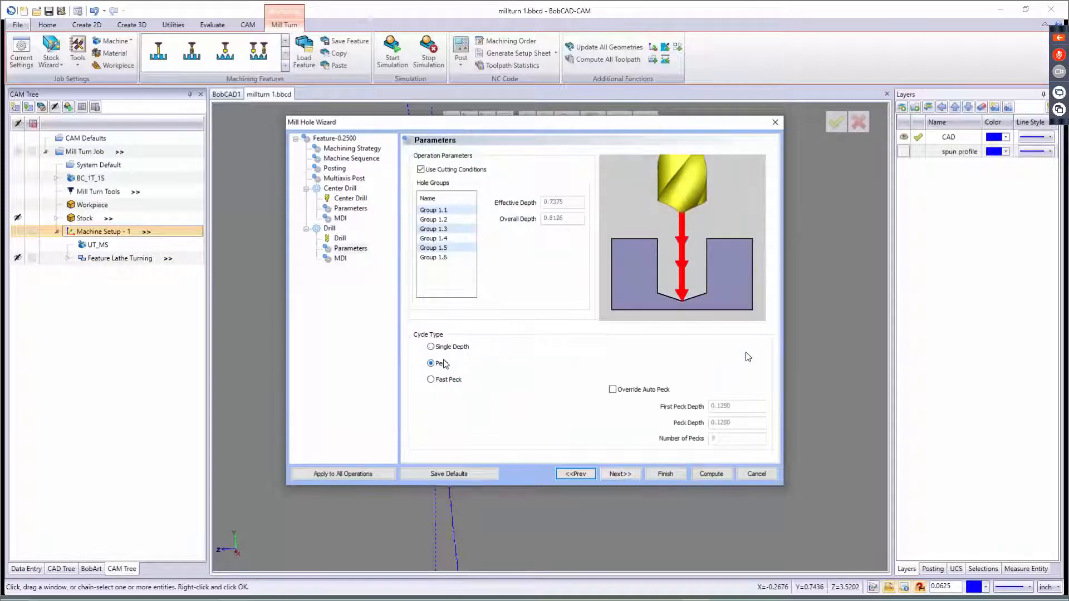
left_click(437, 213)
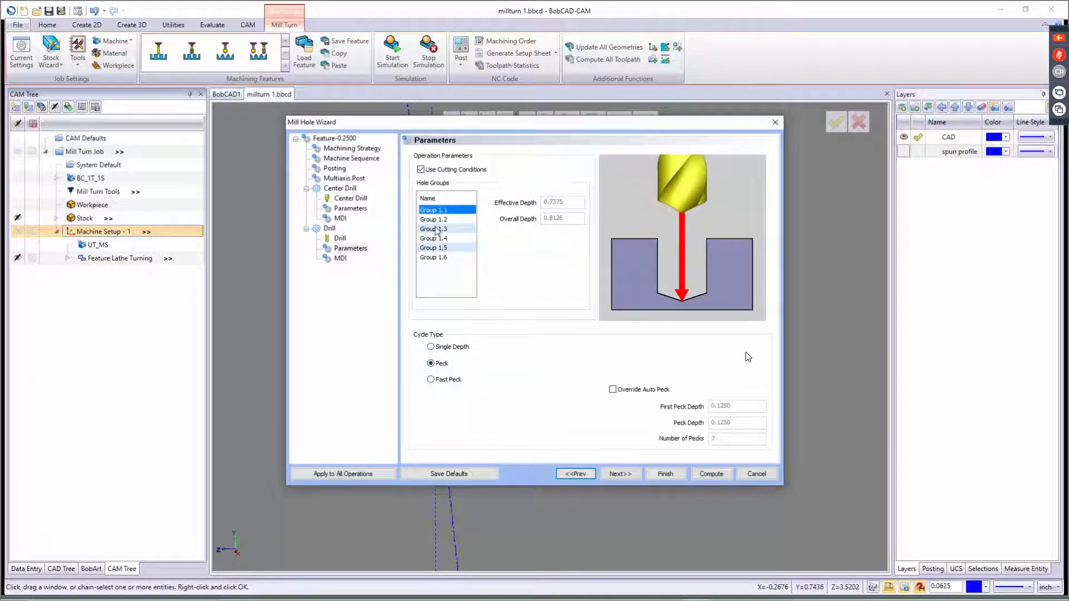
left_click(434, 221)
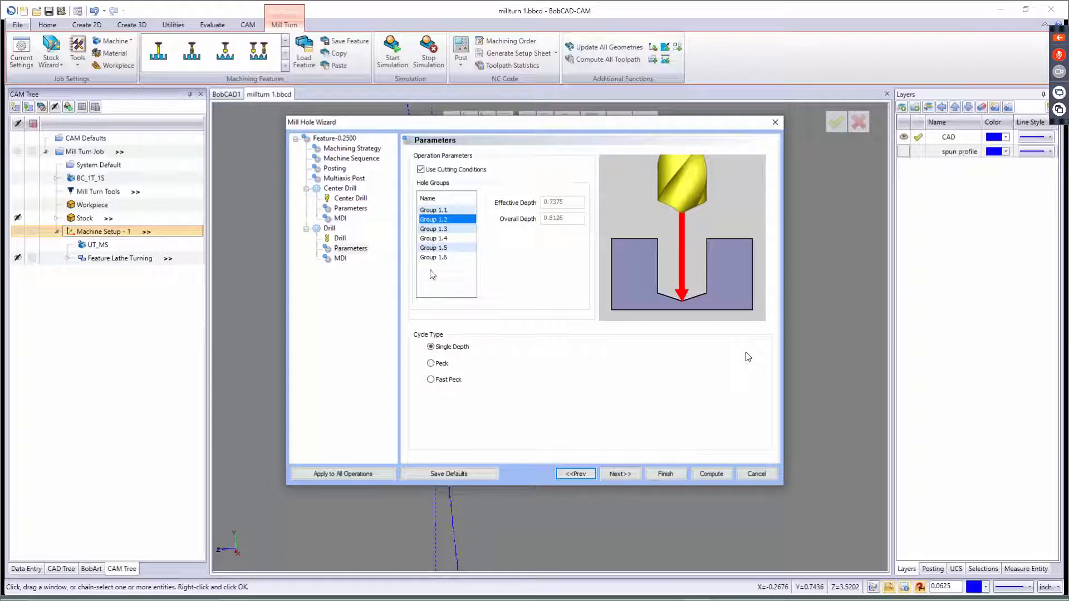
left_click(432, 363)
left_click(440, 230)
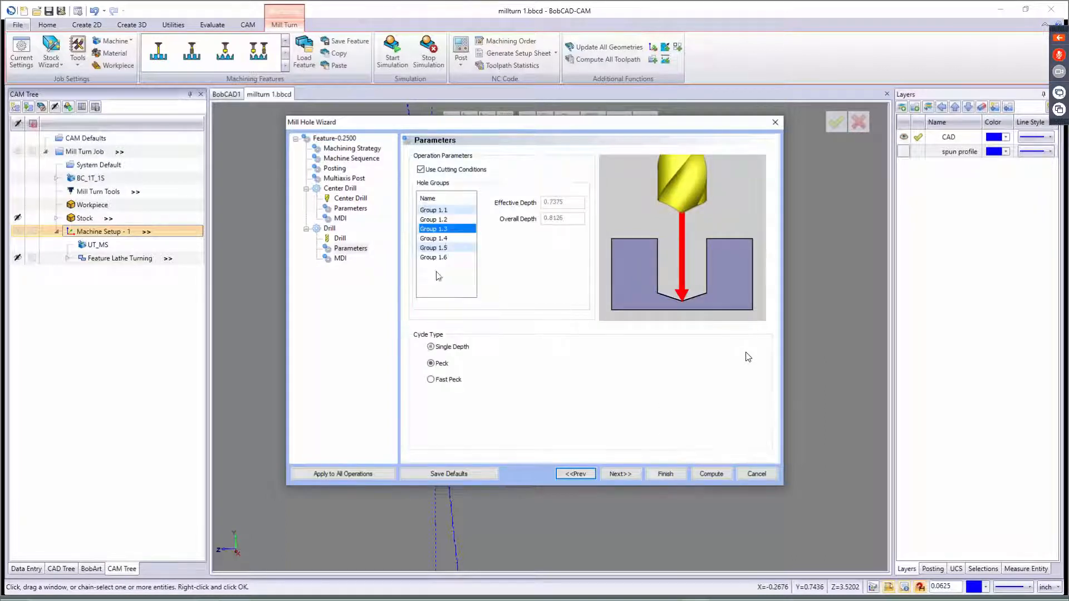
left_click(439, 365)
left_click(437, 239)
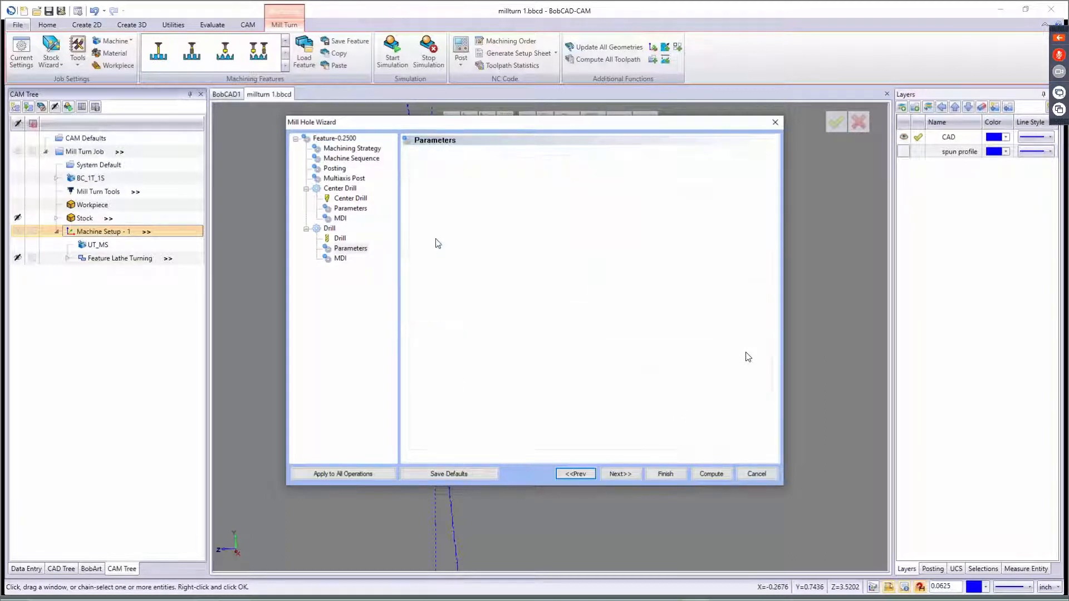
left_click(432, 363)
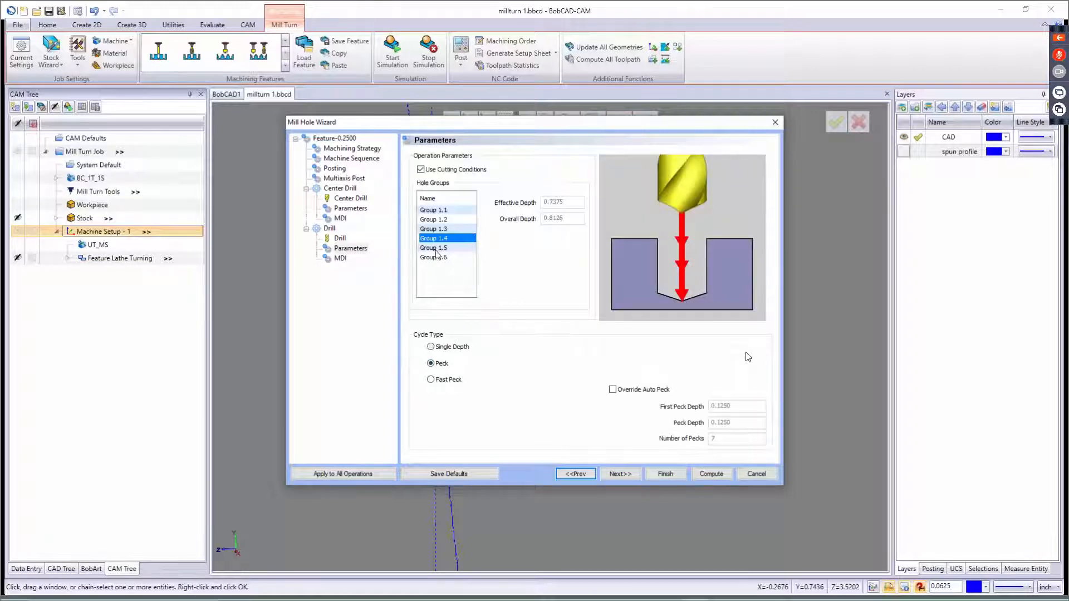
left_click(437, 248)
left_click(432, 363)
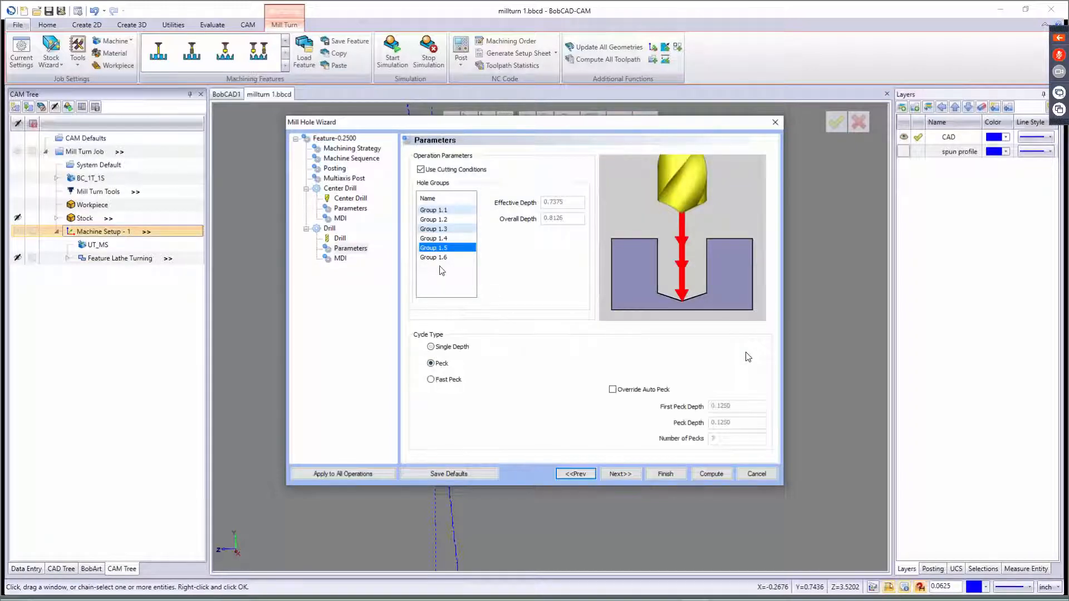
left_click(437, 257)
left_click(433, 364)
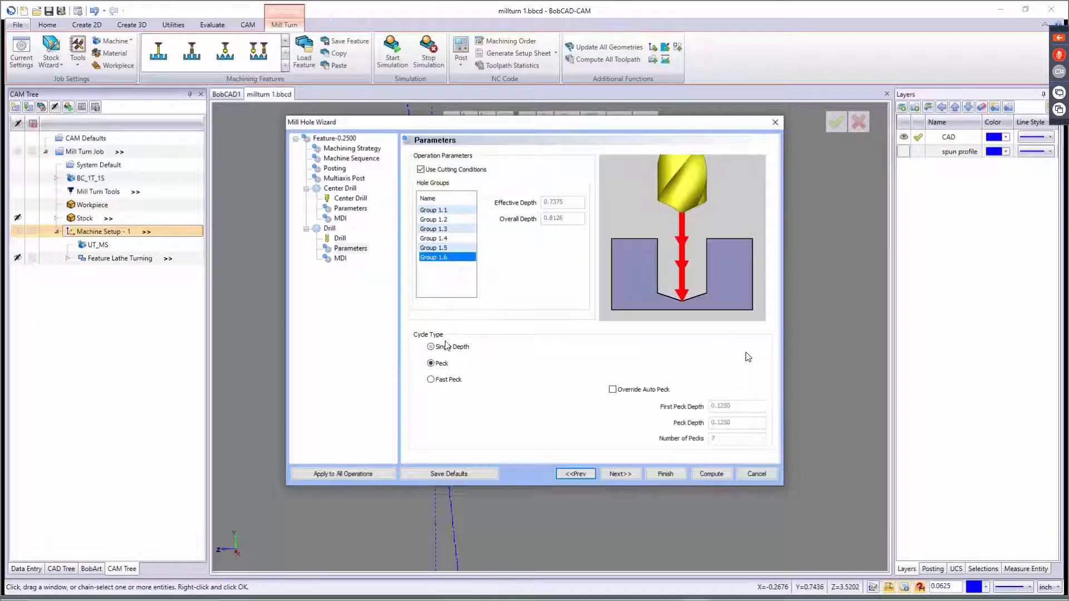
left_click(720, 473)
middle_click_drag(634, 458, 703, 429)
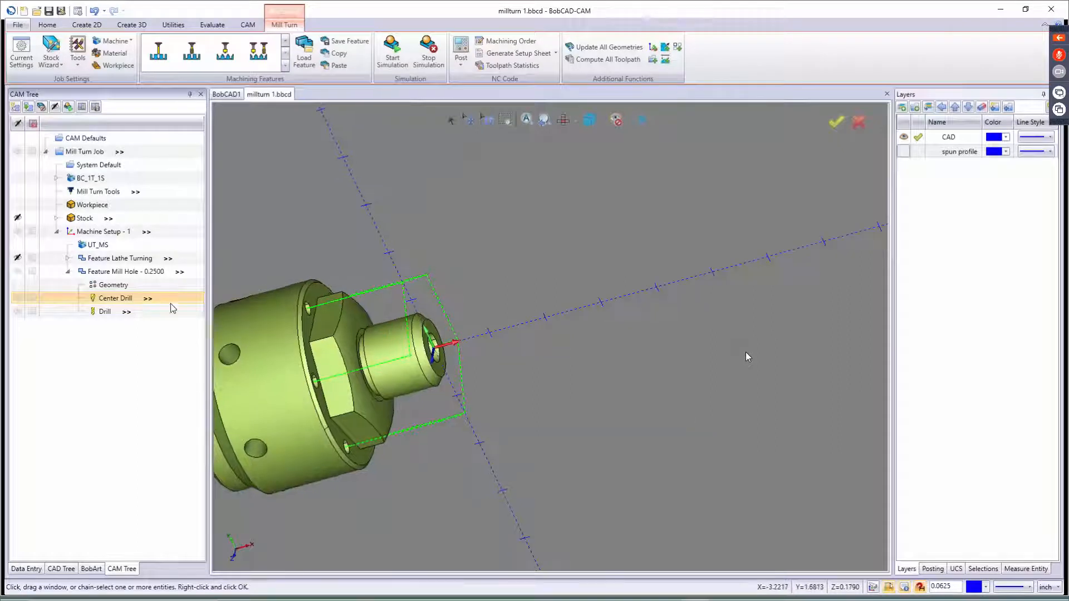
- Blank the Mill Hole feature's toolpath and collapse the feature in the CAM tree
right_click(109, 273)
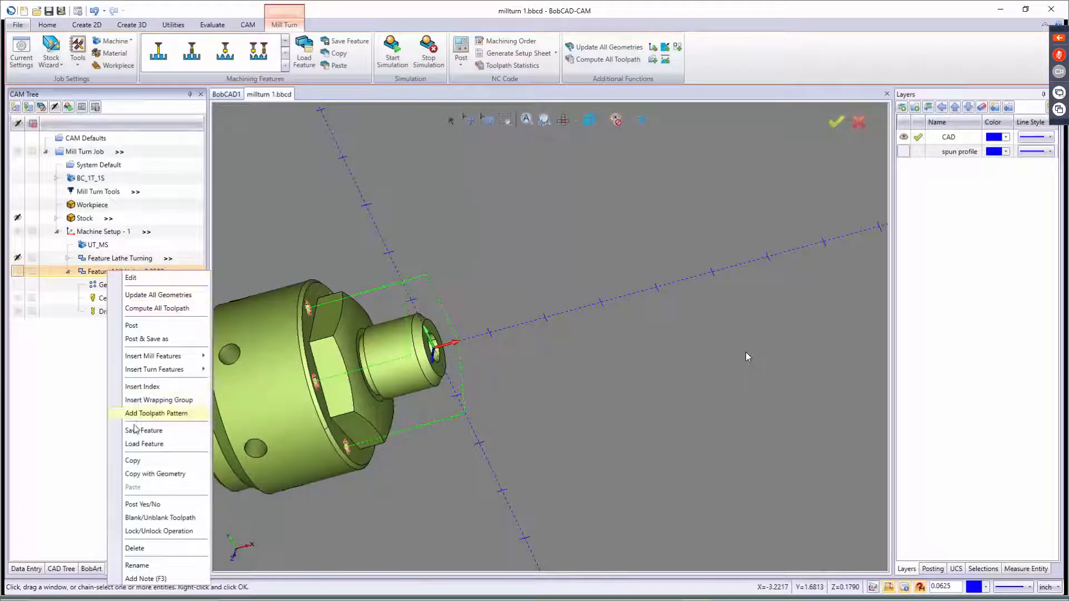
left_click(150, 518)
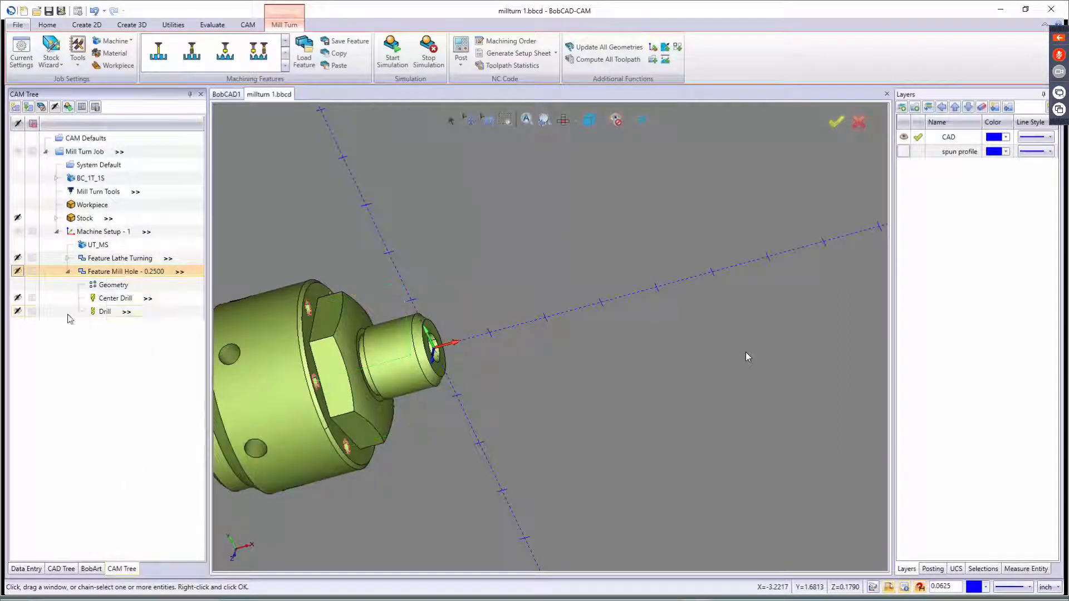
left_click(67, 272)
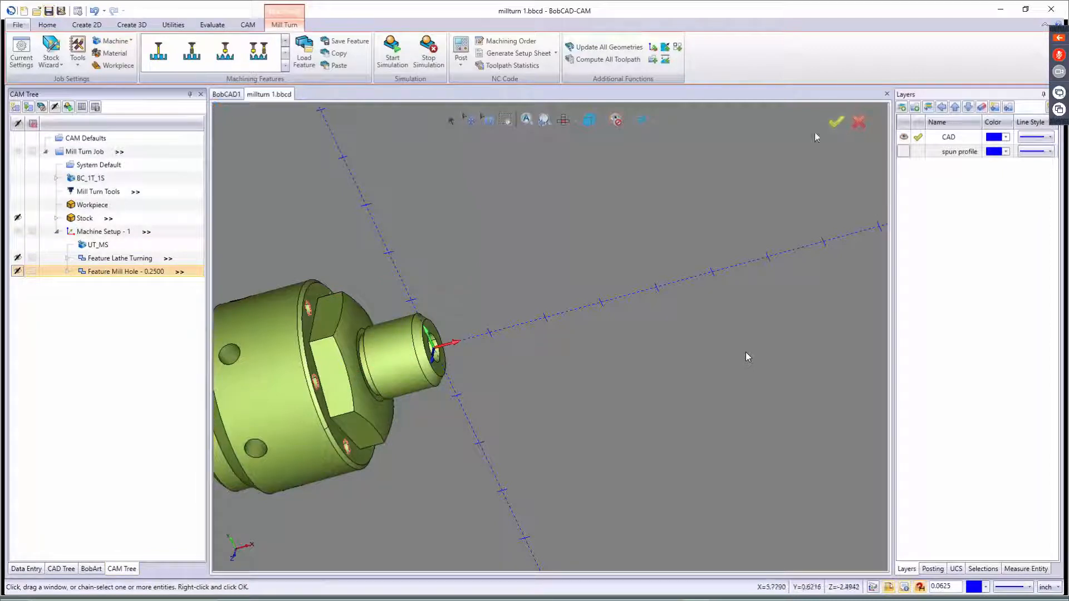
- Add a Mill 2 Axis feature to Machine Setup - 1 and start selecting its geometry
right_click(96, 232)
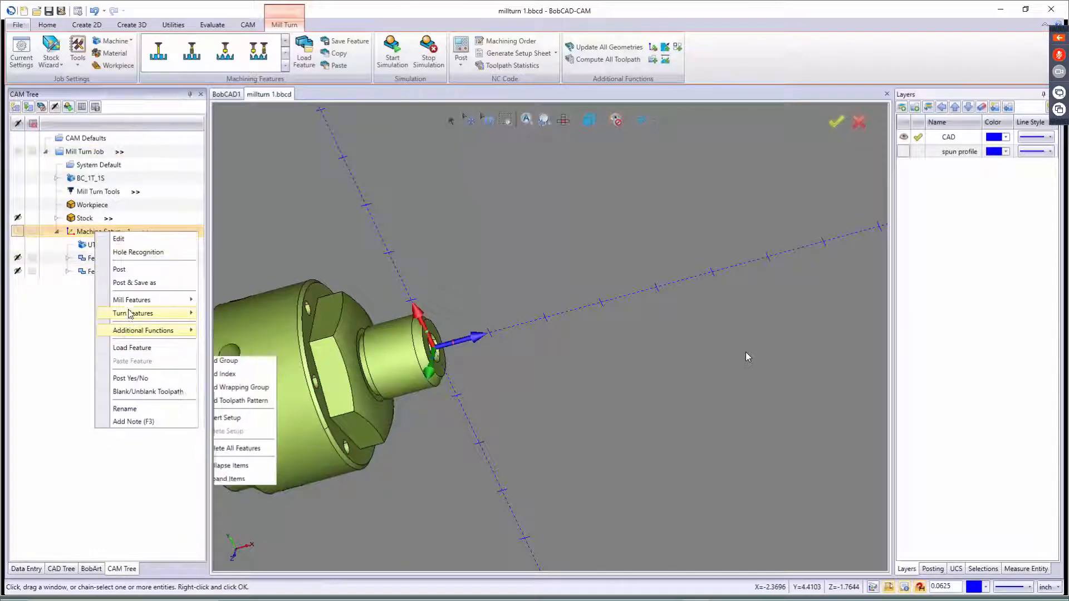
mouse_move(145, 299)
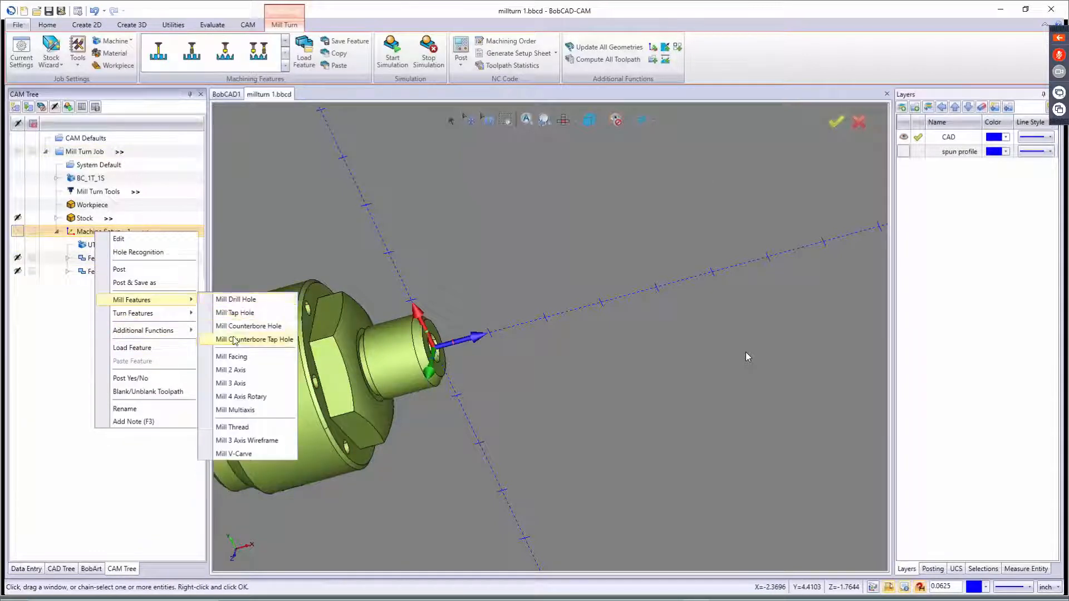
left_click(232, 372)
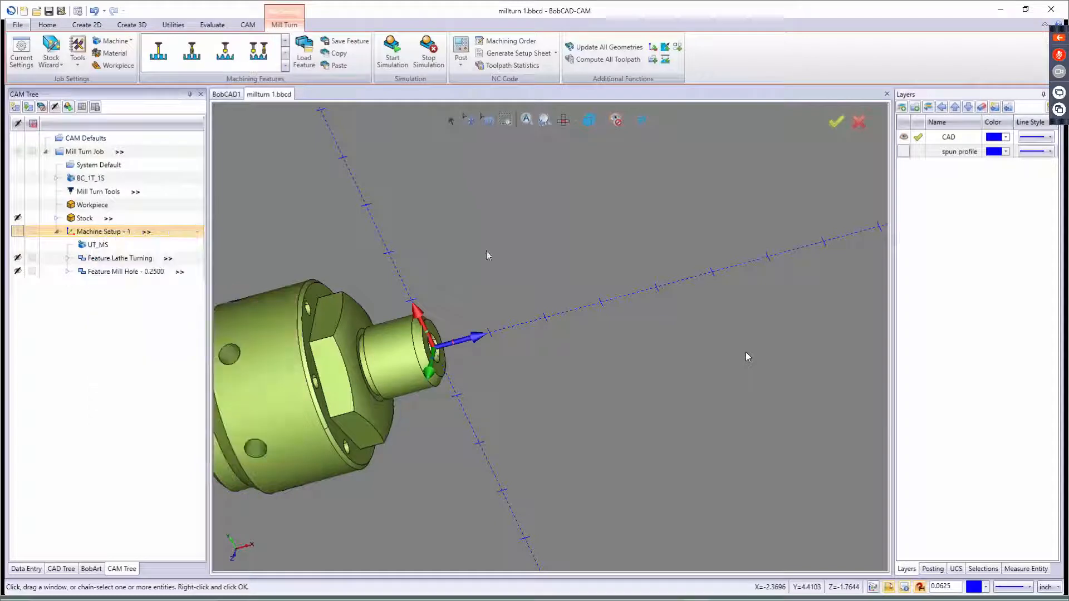
left_click(490, 189)
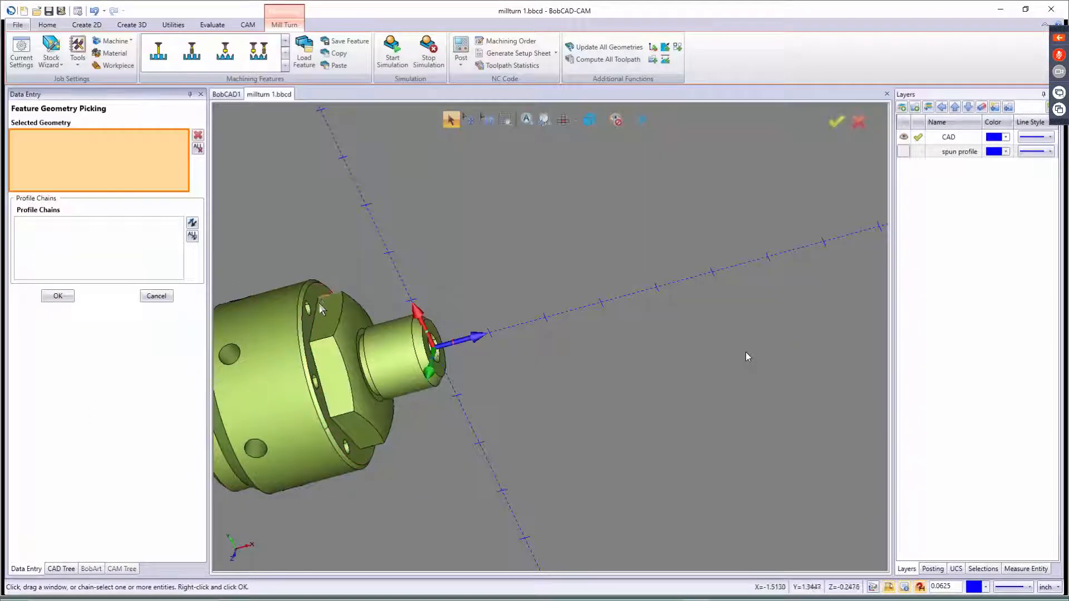
- Select the hexagon's six base edges as the feature geometry with Constant Z selection, starting from the edge beside the flange face
scroll(312, 310, "up", 5)
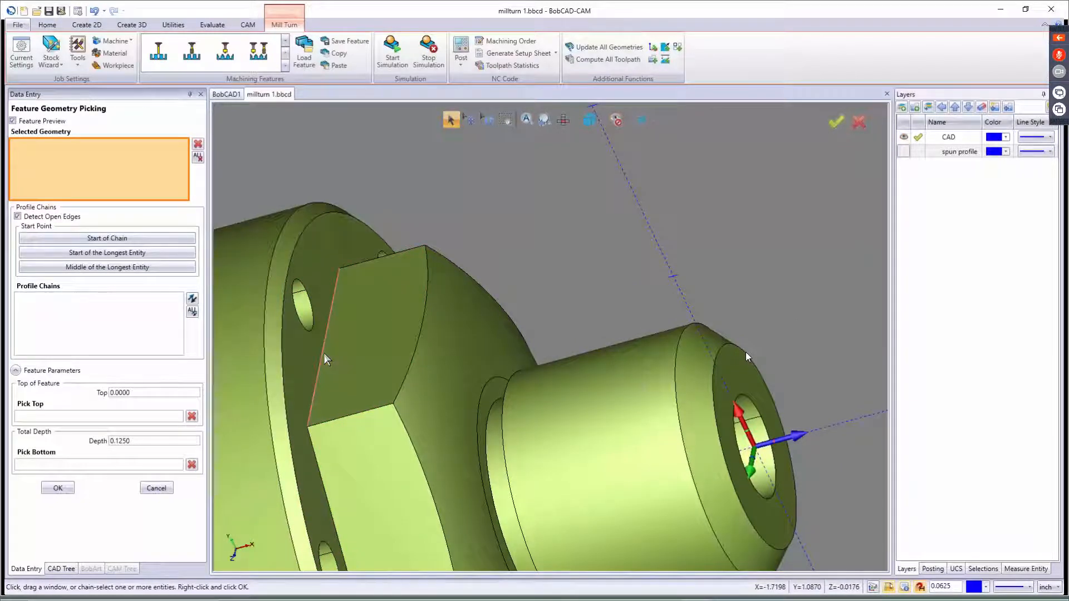
right_click(324, 354)
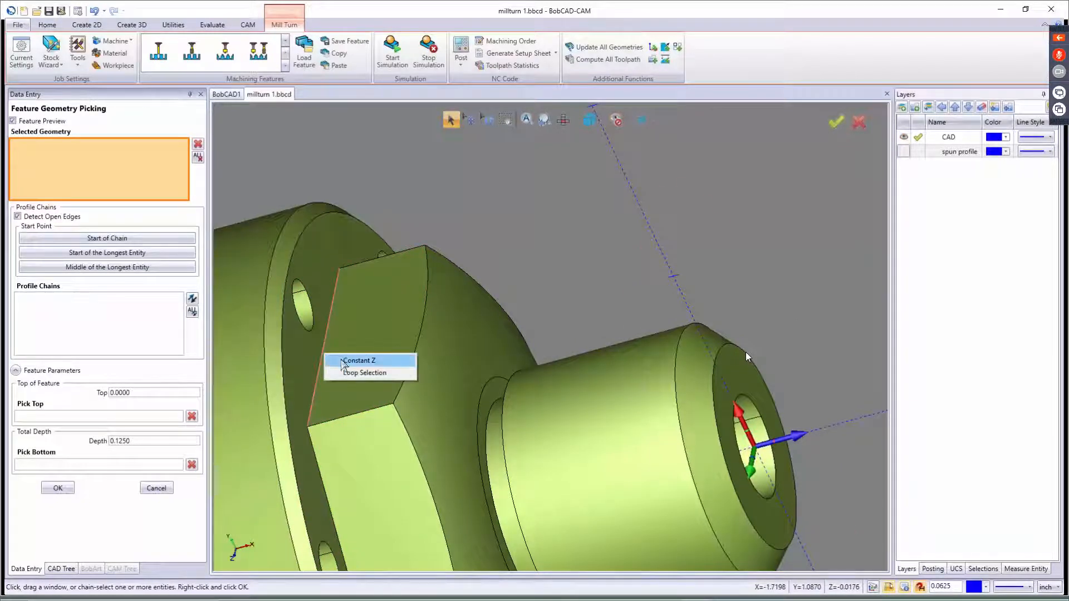
left_click(351, 361)
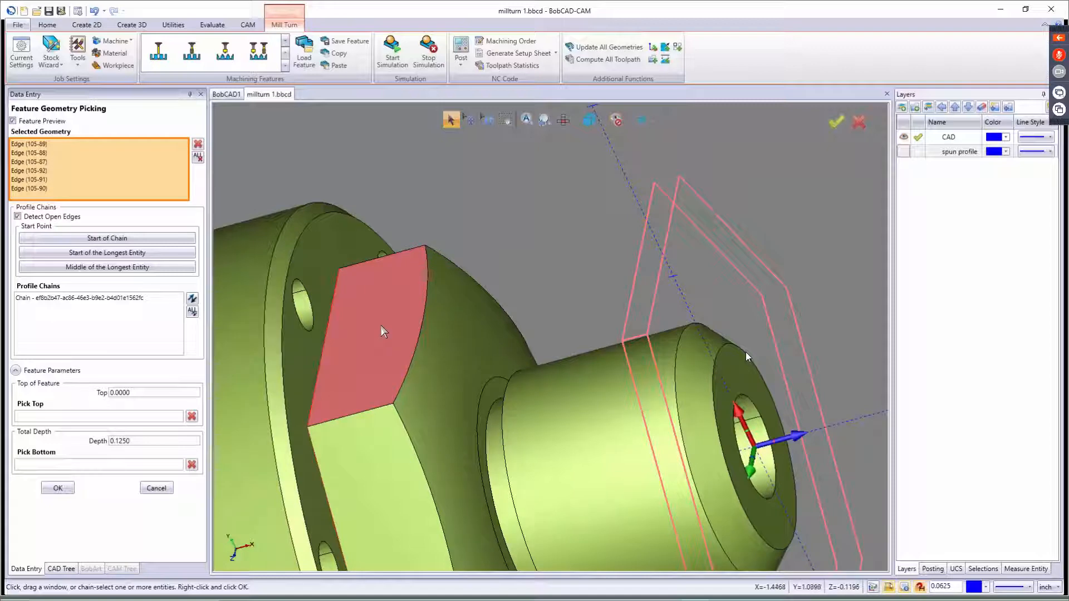
- Pick the feature top on the hexagon's outer edge and the bottom at the flange face, and accept the geometry
scroll(403, 330, "down", 5)
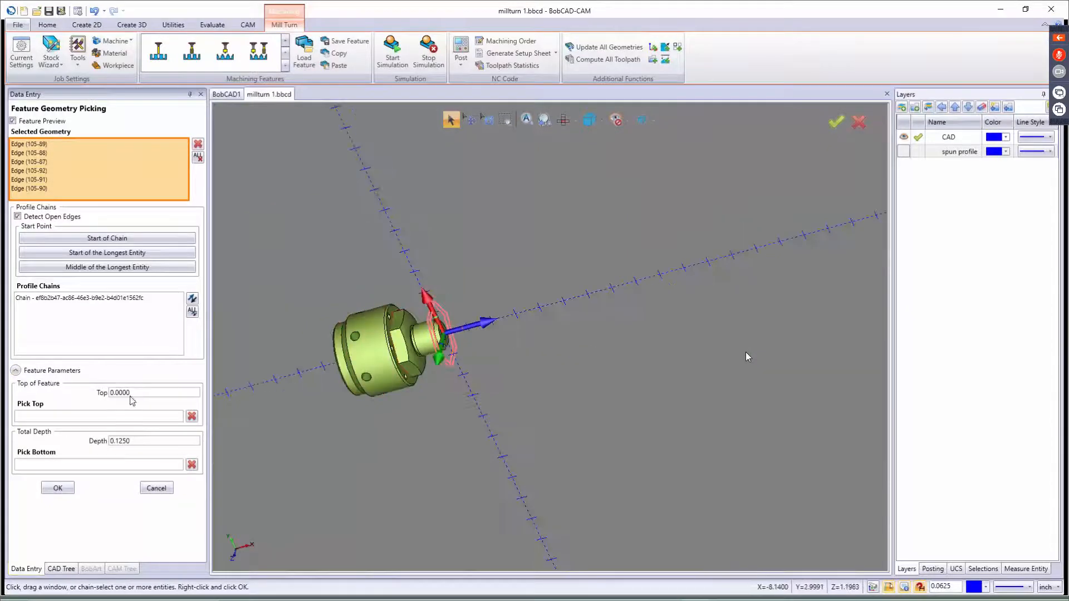
left_click(123, 419)
scroll(407, 321, "up", 5)
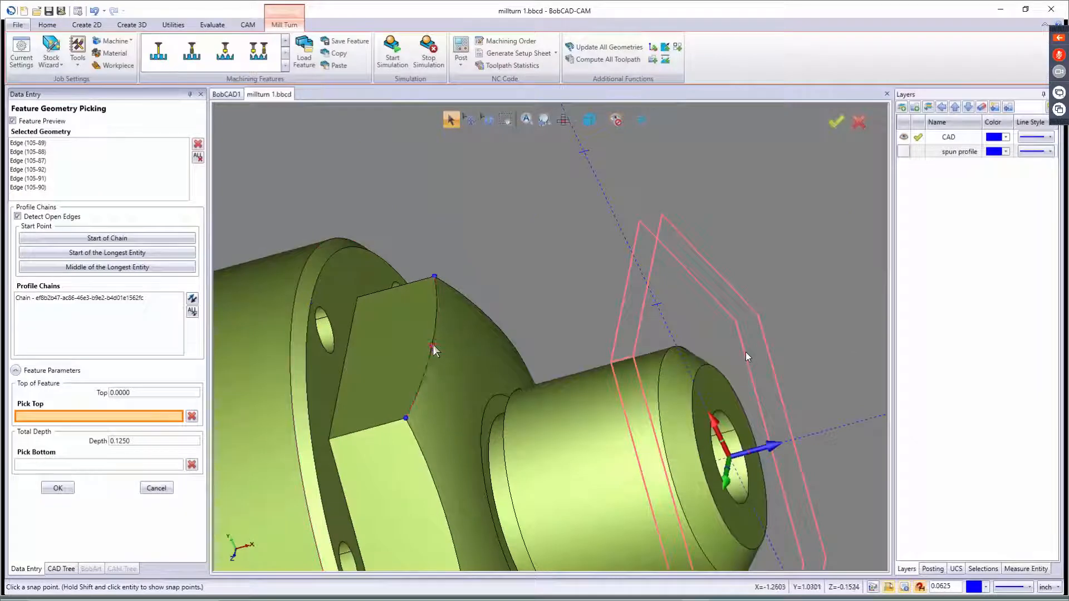
left_click(433, 345)
scroll(323, 368, "down", 3)
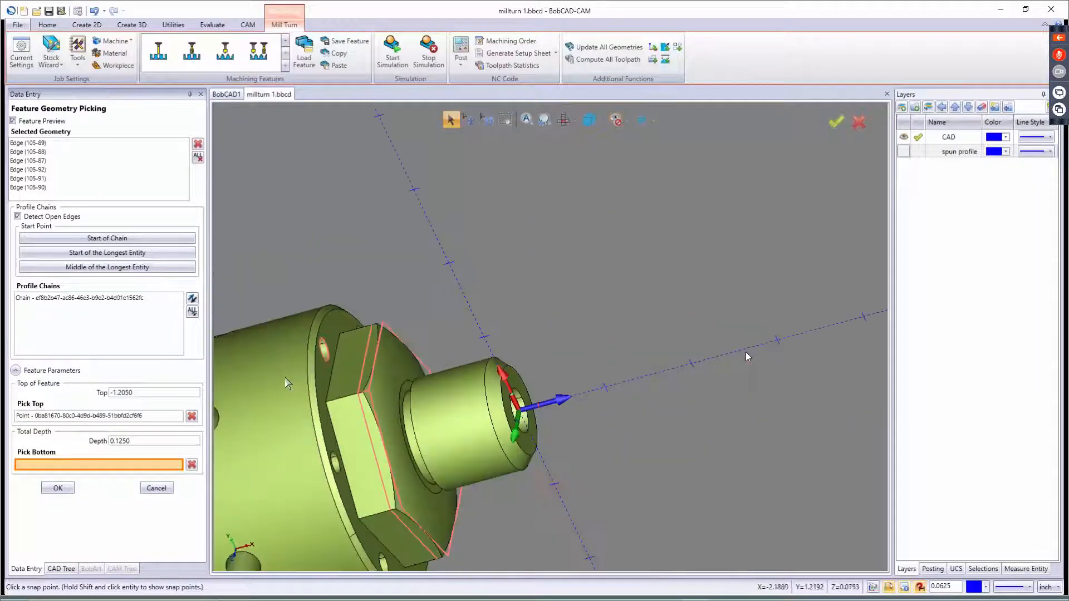
left_click(335, 370)
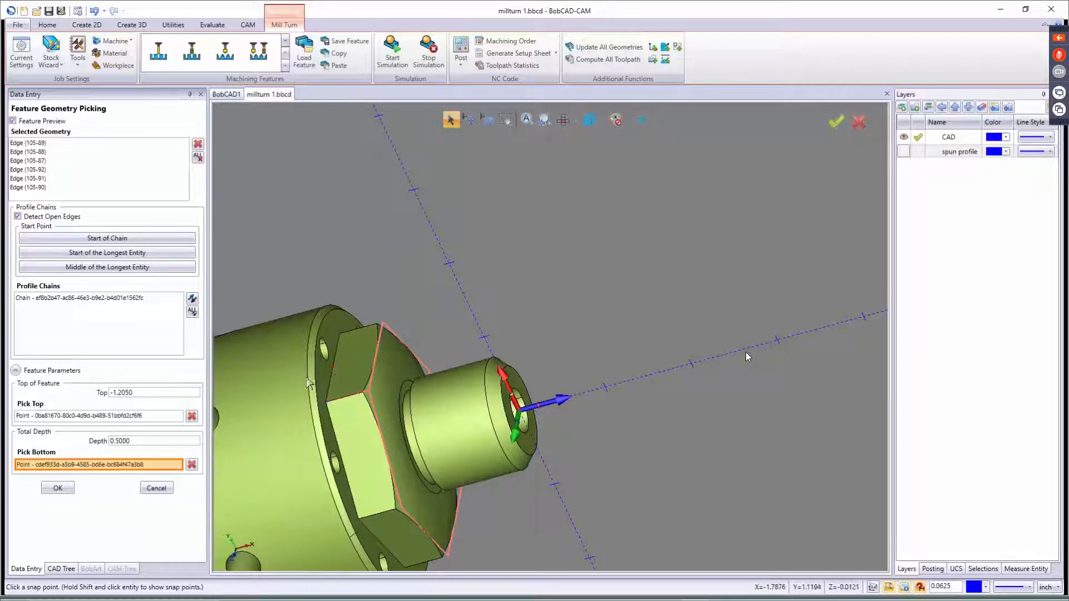
left_click(58, 487)
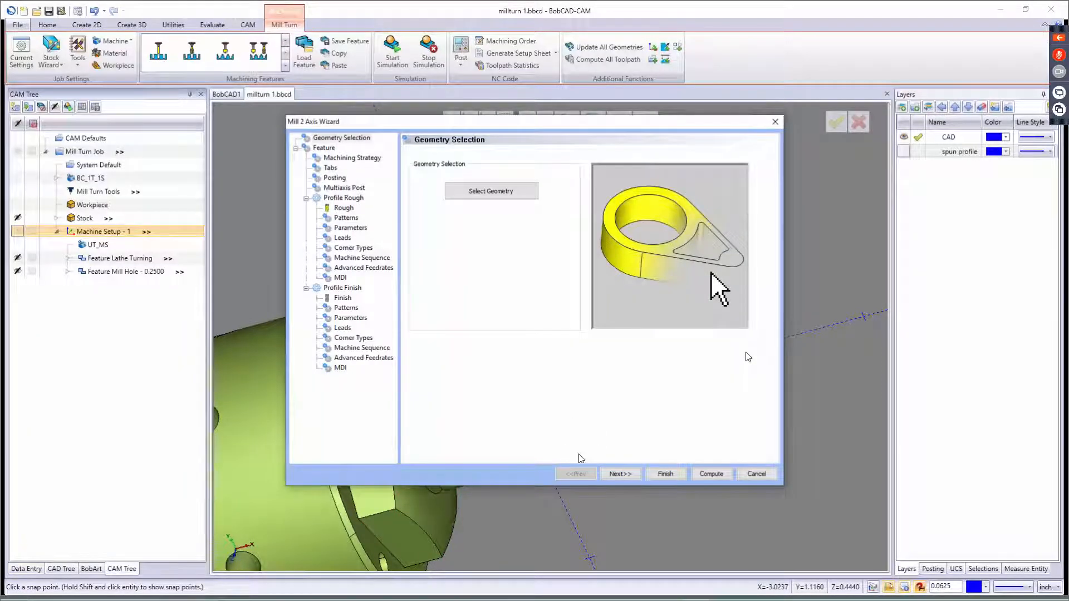
- Keep the default feature, machining strategy and tab settings, and set the posting mode to Longhand Code
left_click(627, 473)
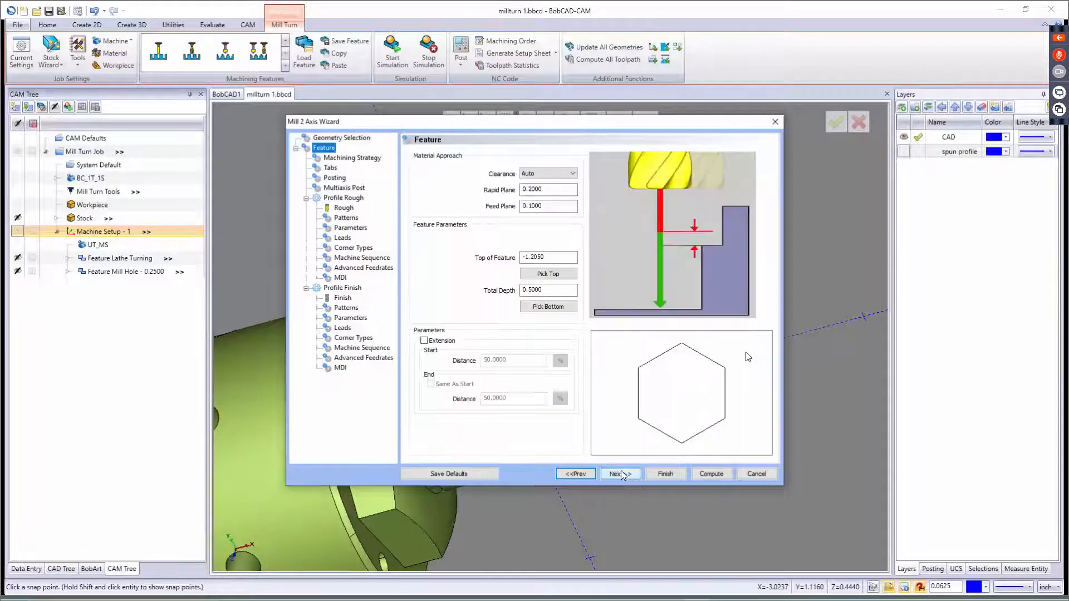
left_click(622, 472)
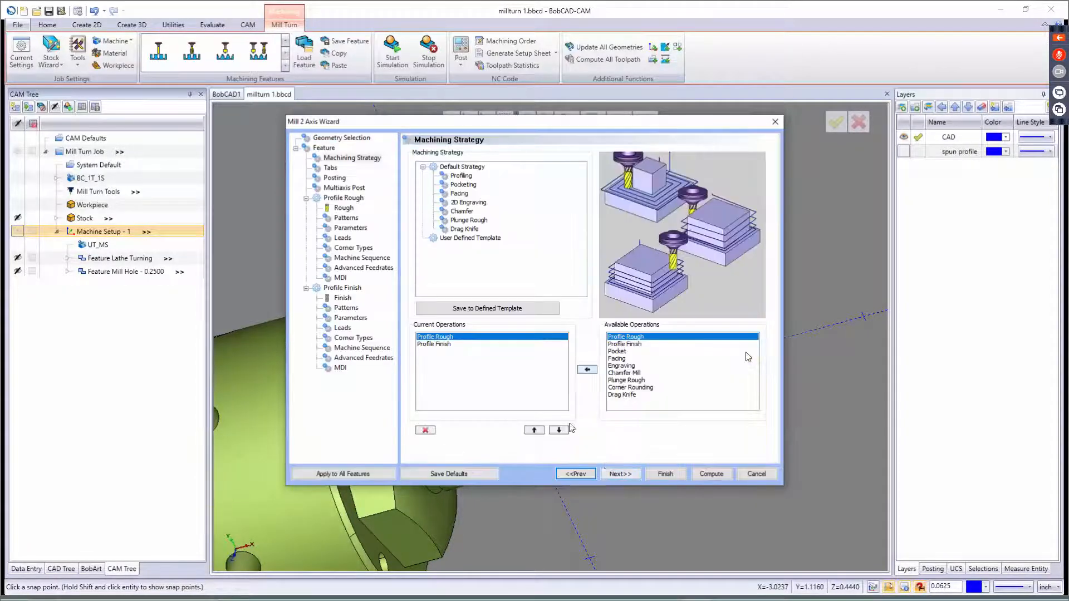
left_click(619, 471)
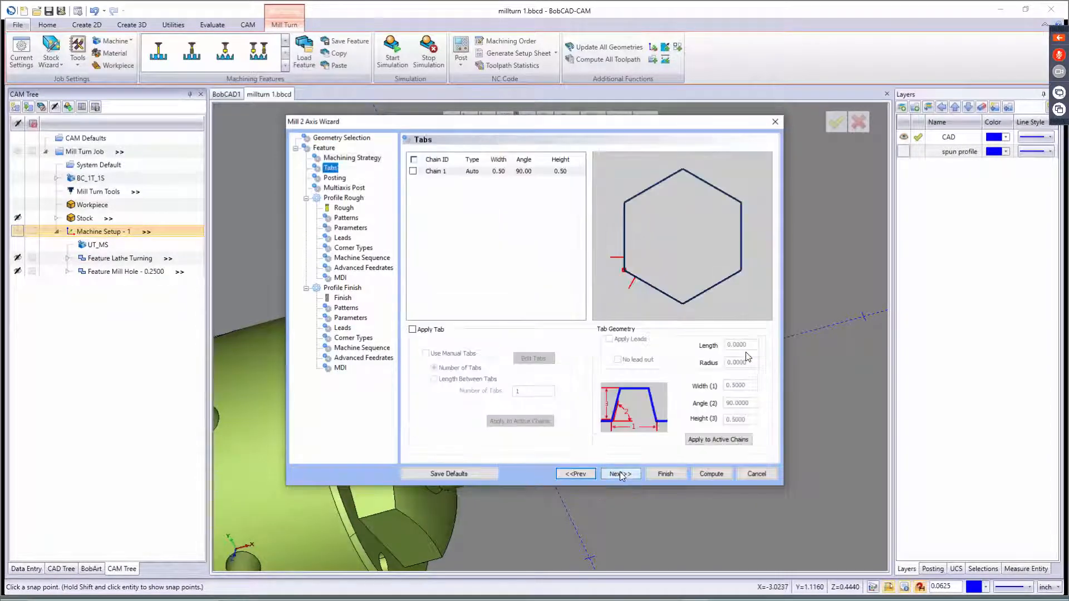
left_click(620, 472)
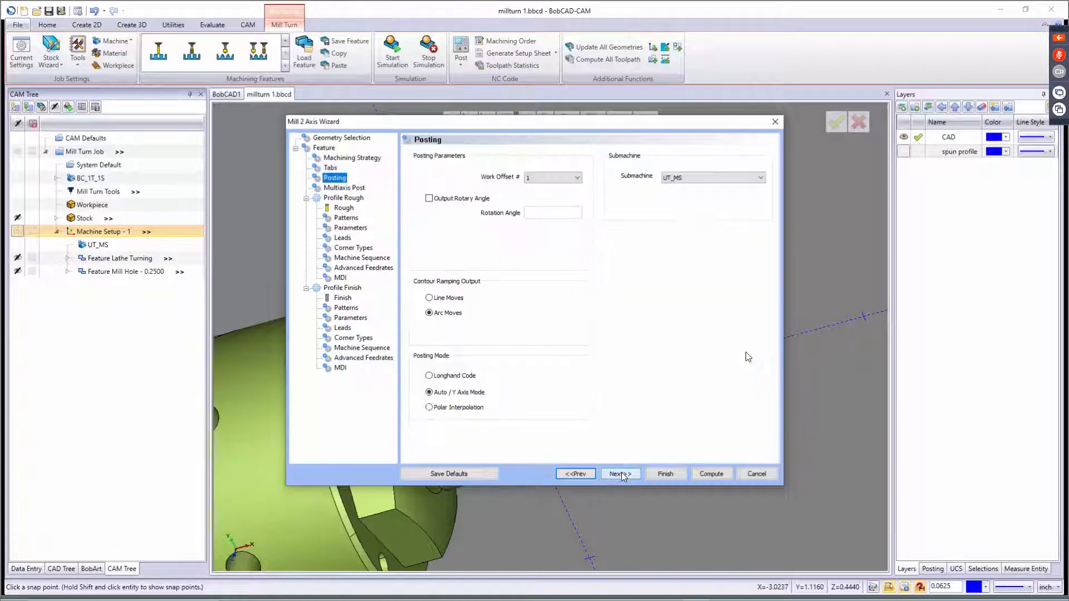
left_click(432, 376)
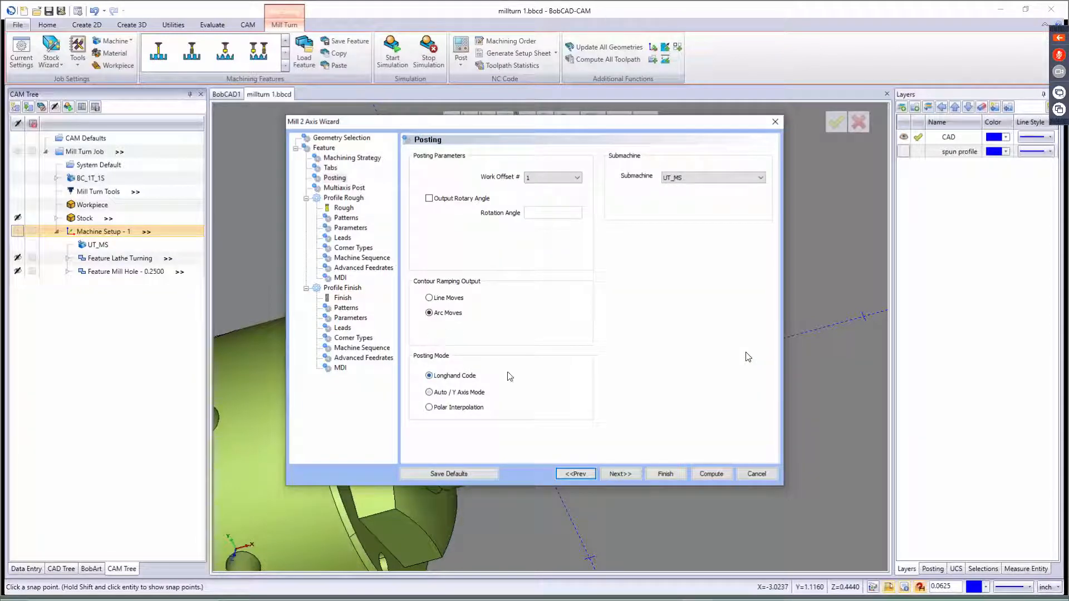
left_click(624, 472)
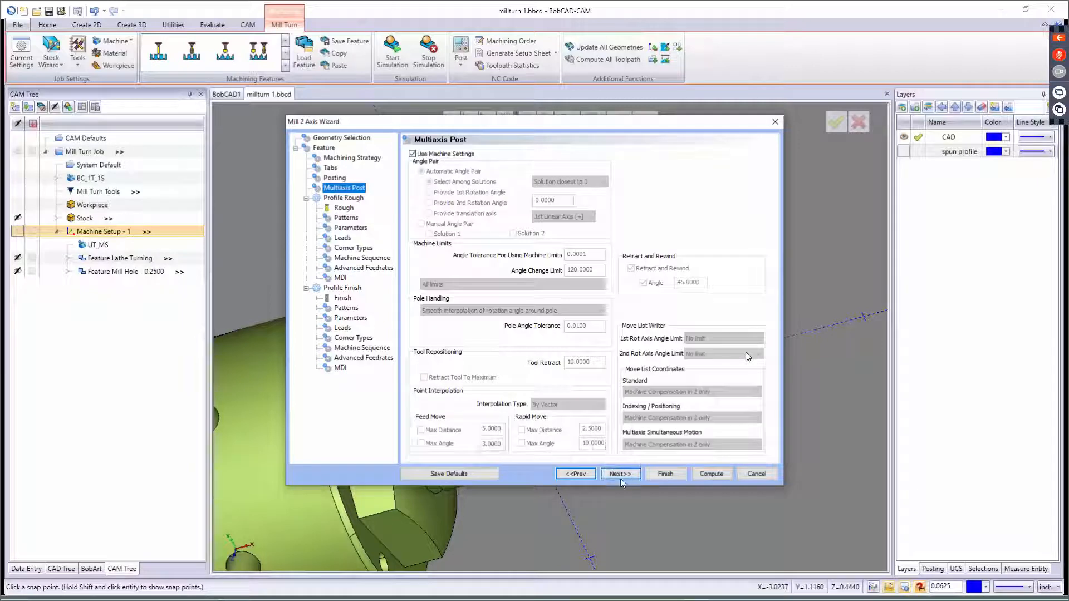
- Change the loose 1/2 FLAT ENDMILL in the tool crib to the 5/8 FLAT ENDMILL - LONG from the rough endmill library
left_click(623, 475)
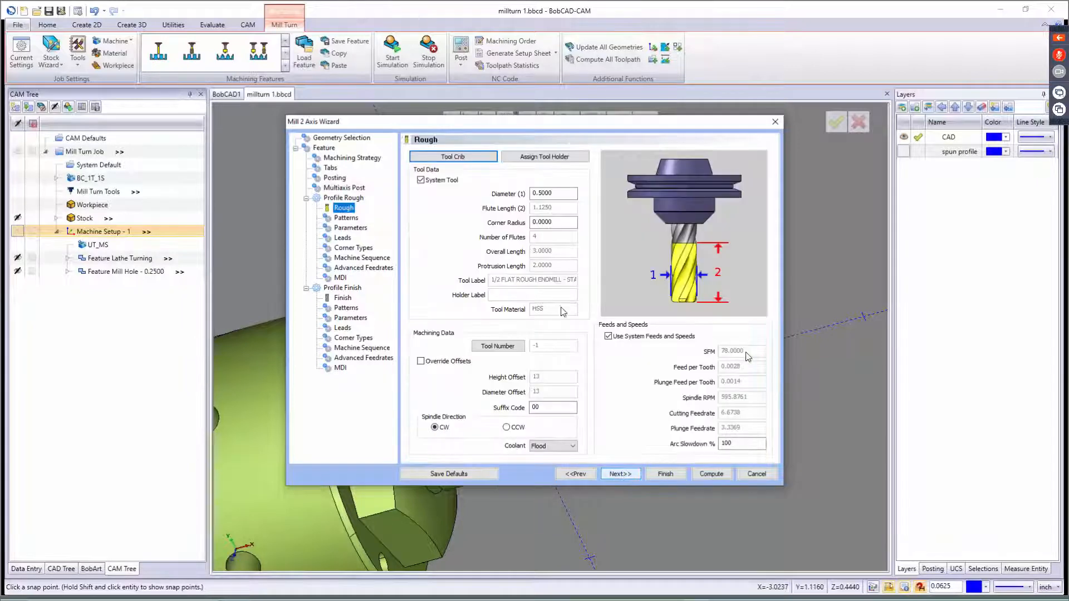
left_click(452, 157)
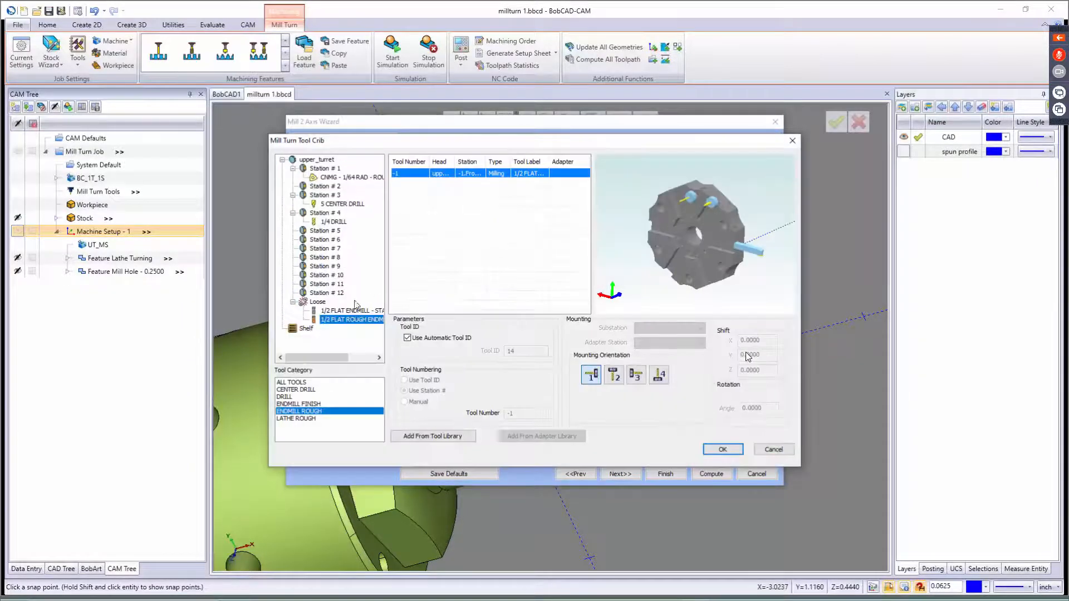
left_click(348, 311)
right_click(350, 311)
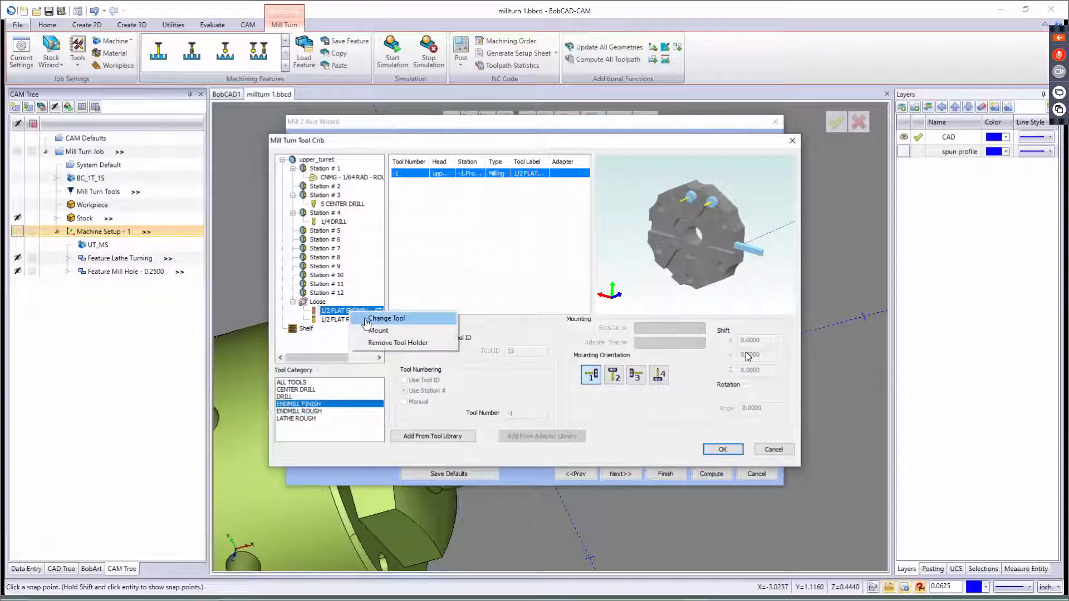
left_click(384, 319)
left_click(574, 342)
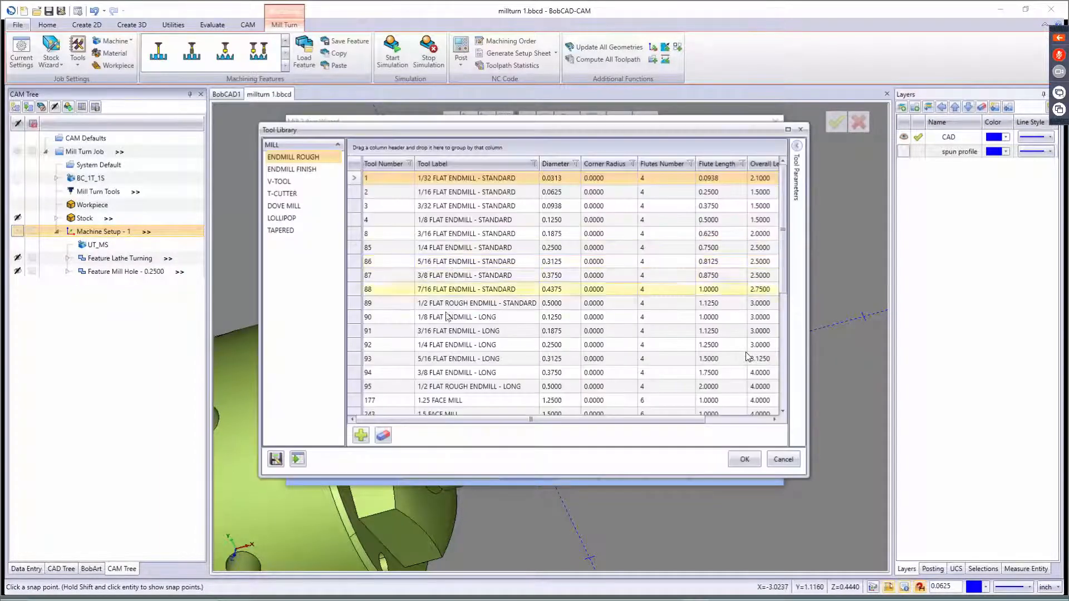
left_click(559, 164)
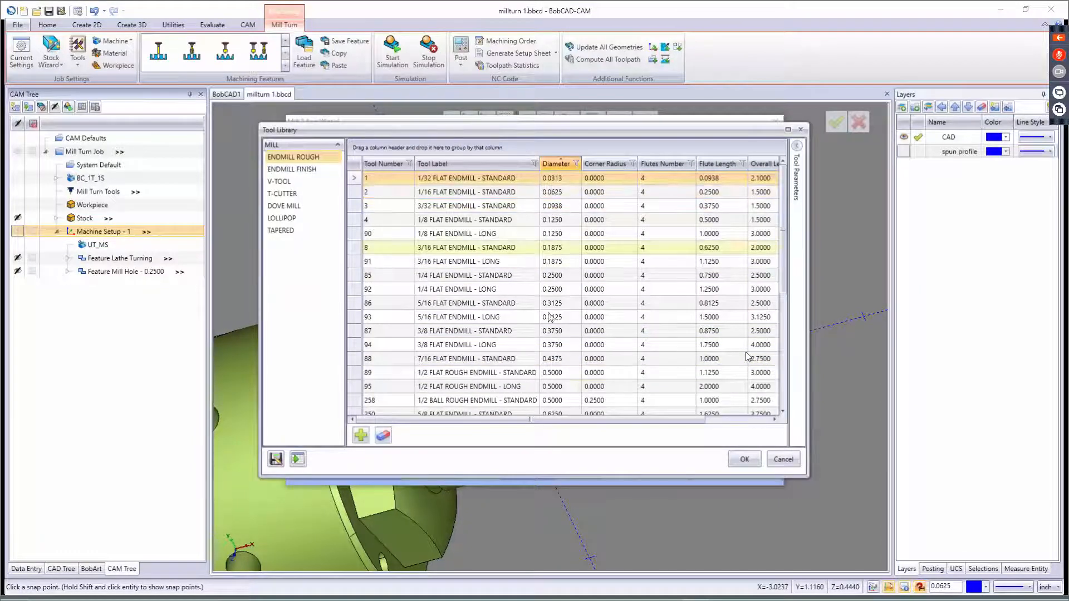
scroll(554, 362, "down", 1)
scroll(554, 362, "down", 2)
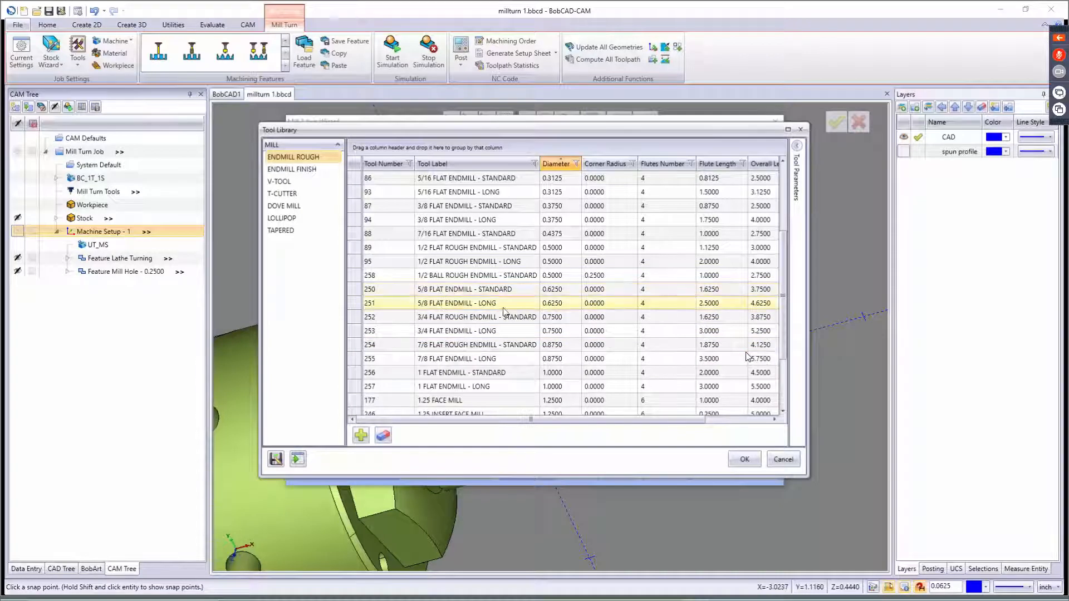
left_click(486, 305)
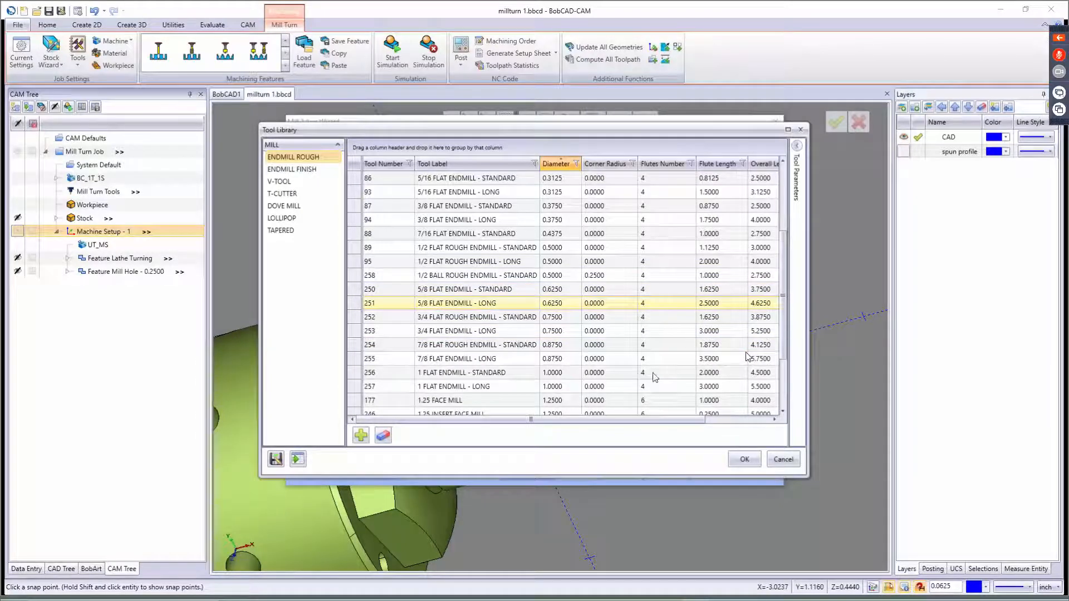
left_click(745, 460)
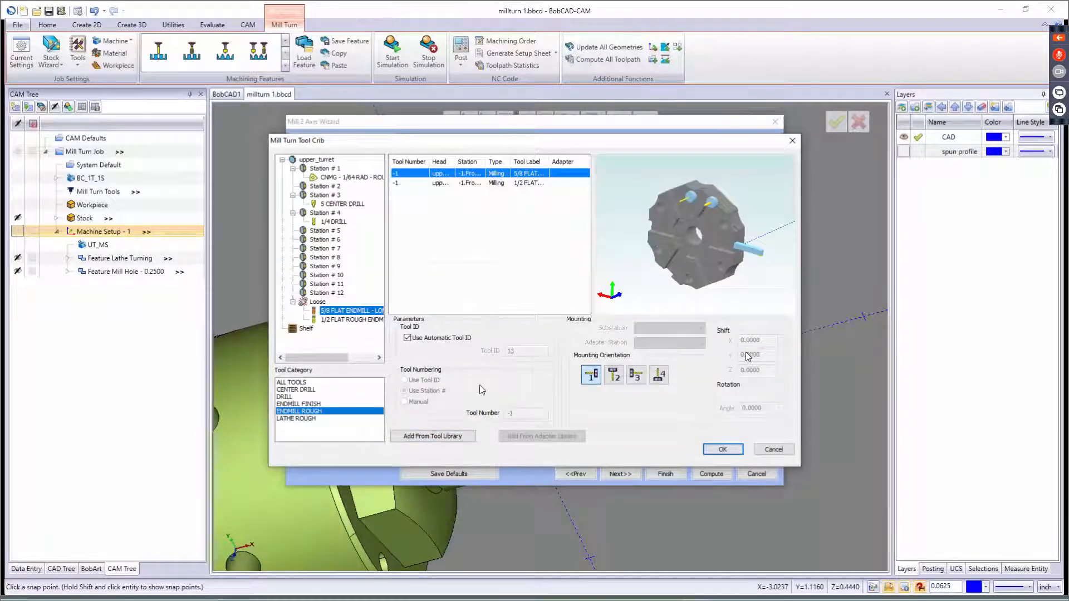
- Mount the 5/8 FLAT ENDMILL - LONG on Station # 6 of the upper turret and accept the tool crib
left_click_drag(346, 310, 318, 243)
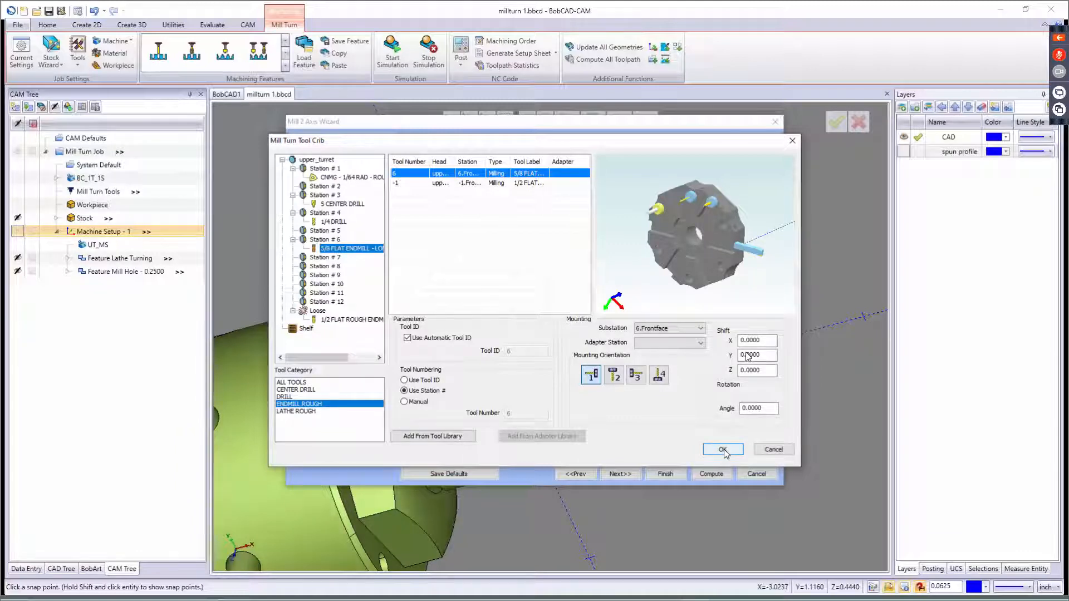
middle_click_drag(664, 222, 724, 258)
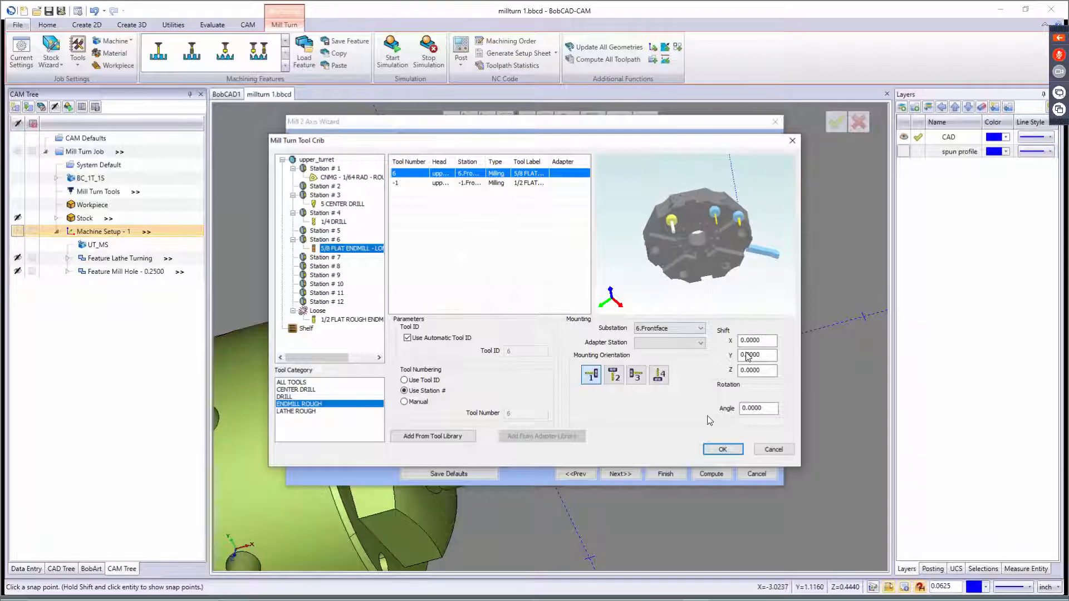
left_click(723, 450)
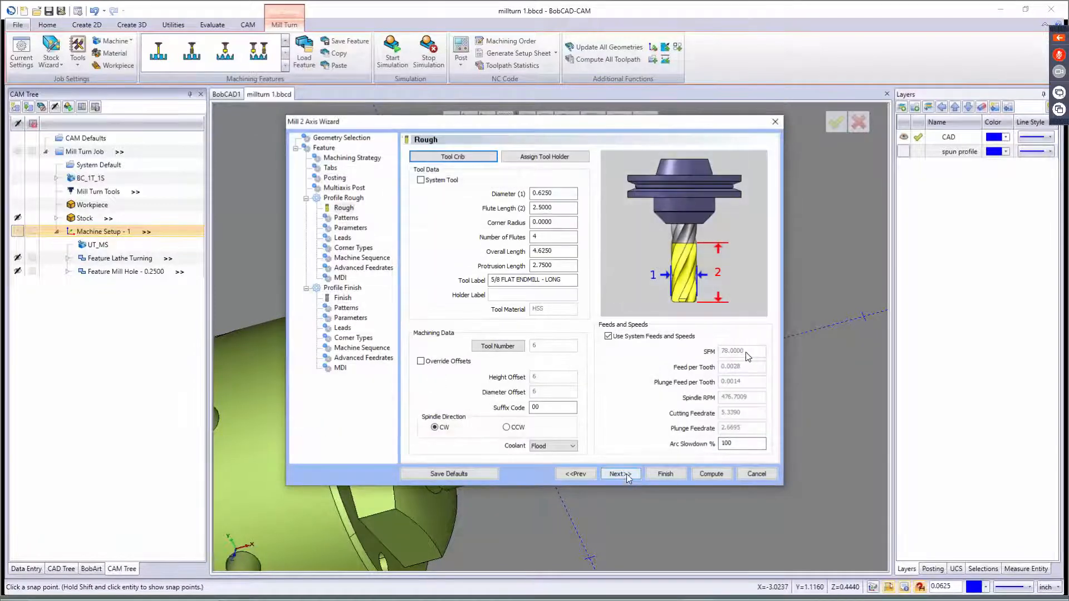
- Keep the Standard roughing pattern with Left system compensation, and set the depth method to Multiple Steps with a 0.125 depth of cut
left_click(626, 473)
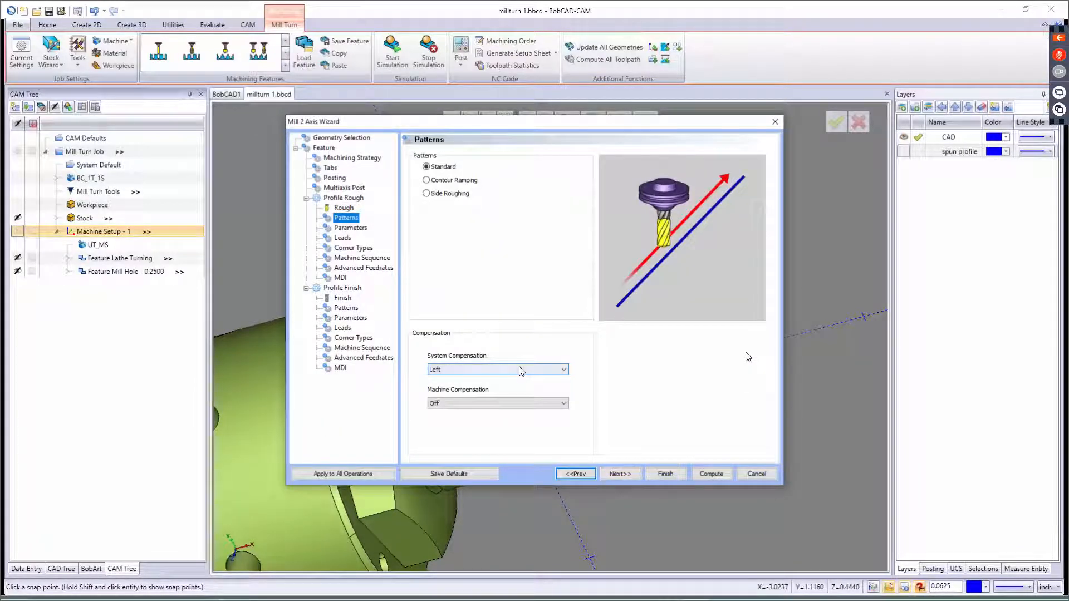
left_click(619, 473)
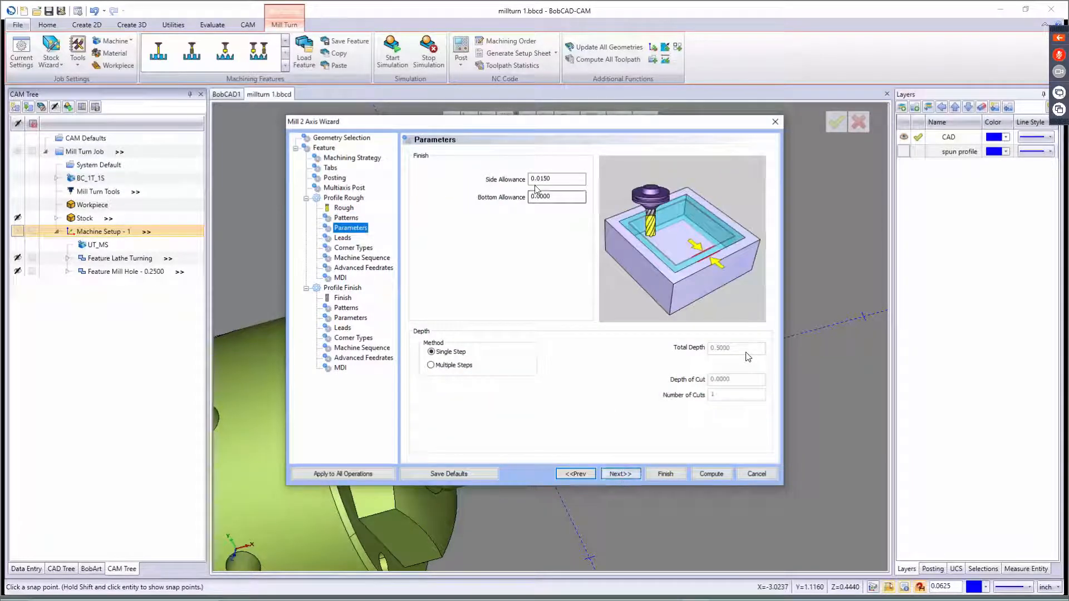
left_click(452, 365)
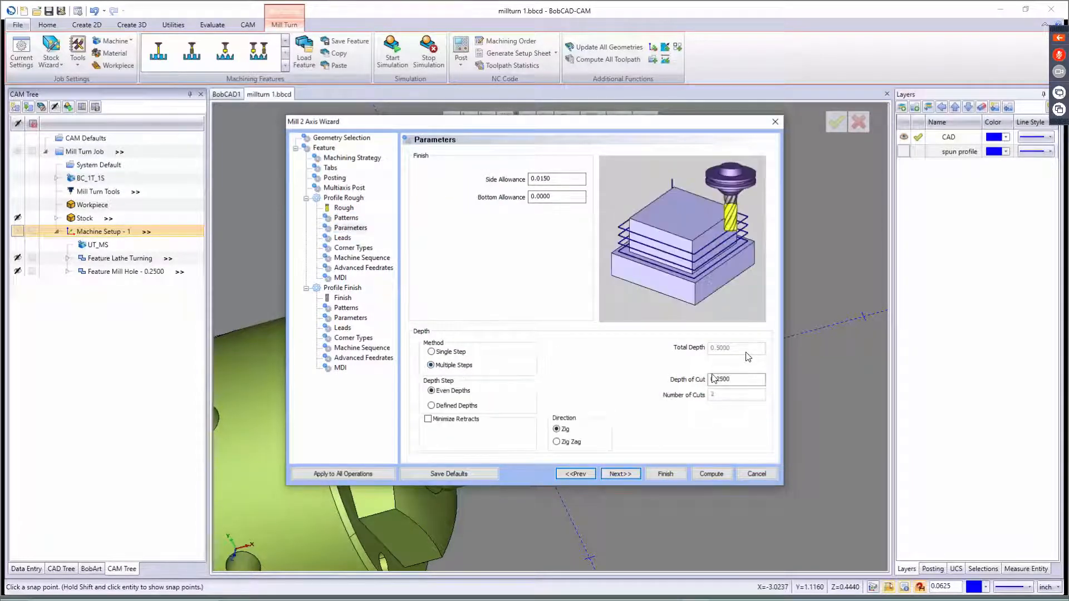
key("Tab")
type(".125")
key("Tab")
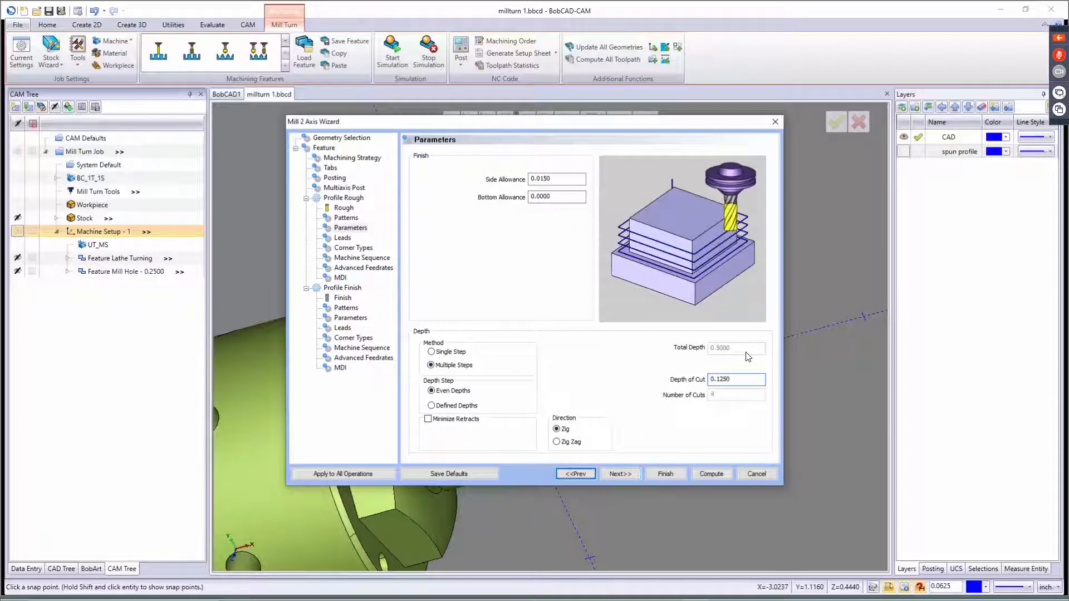
- Keep the roughing defaults for leads, corner types, machine sequence, advanced feedrates and MDI, and proceed to the Profile Finish tool settings
left_click(626, 472)
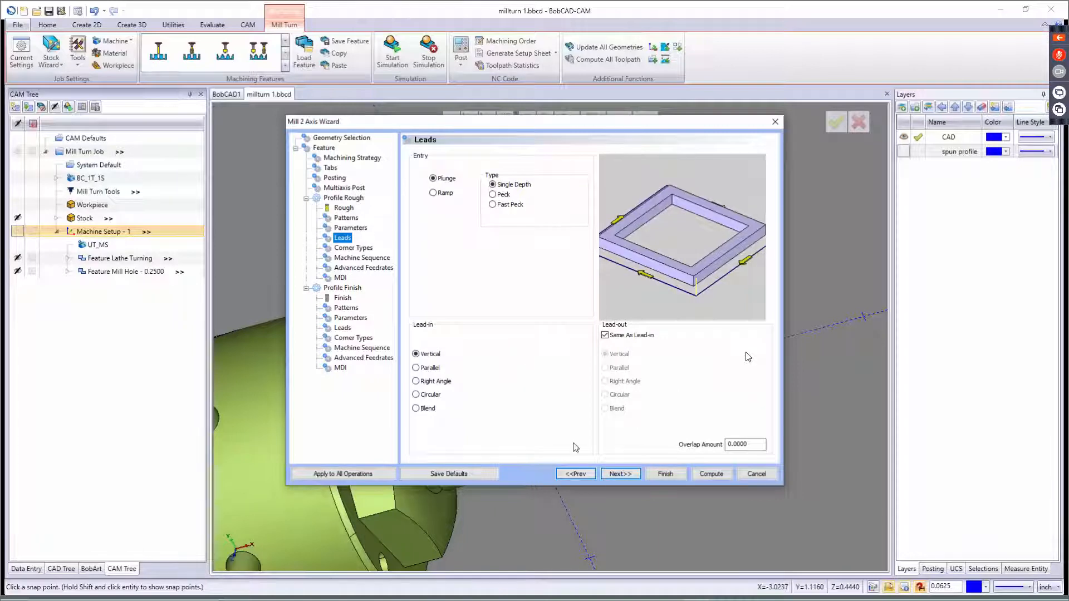
left_click(620, 473)
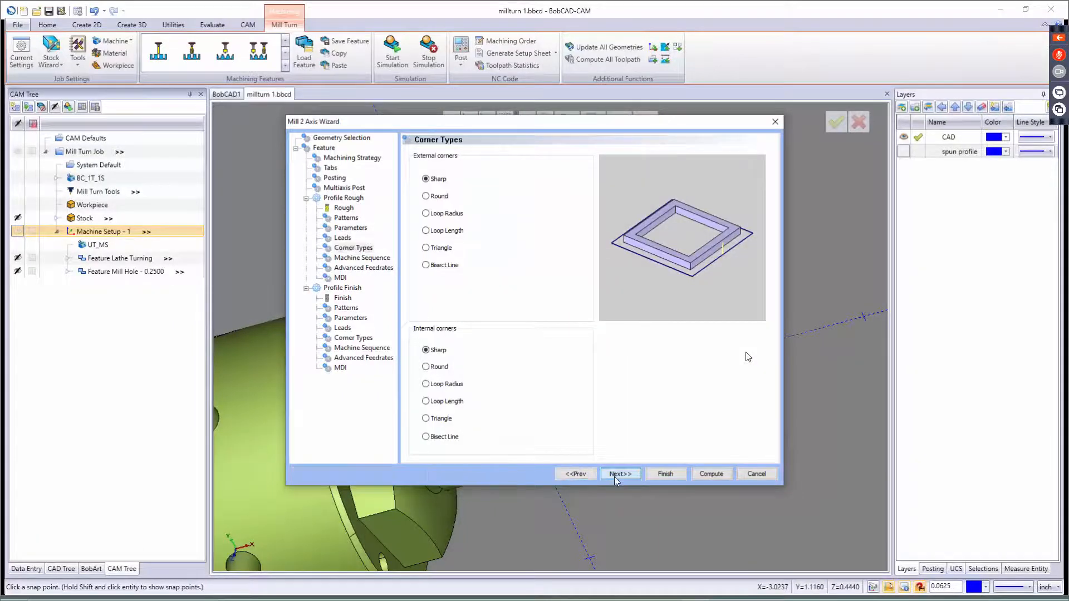
left_click(614, 474)
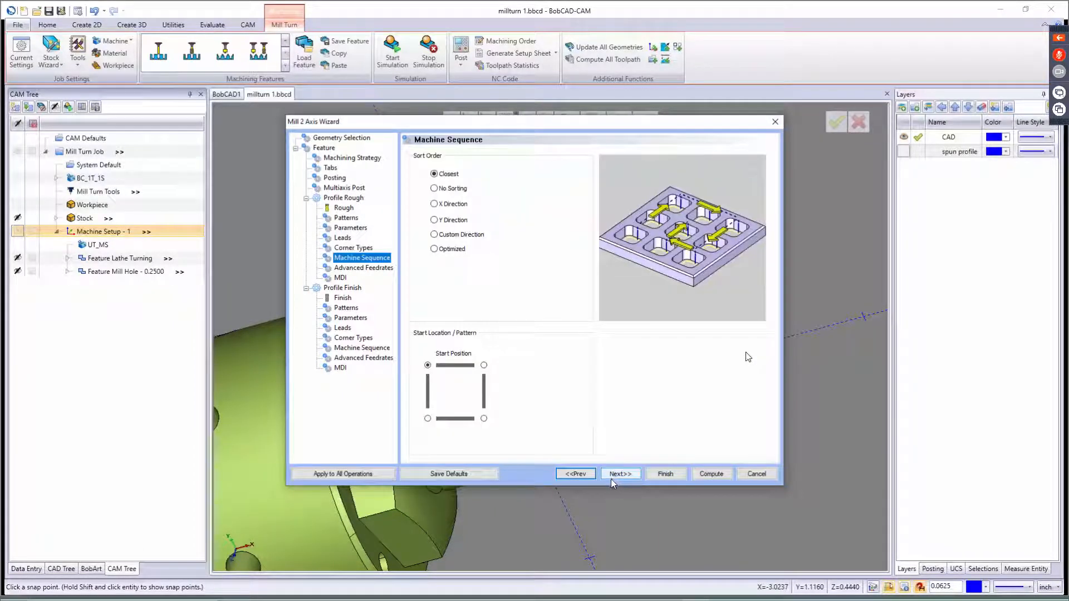
left_click(614, 476)
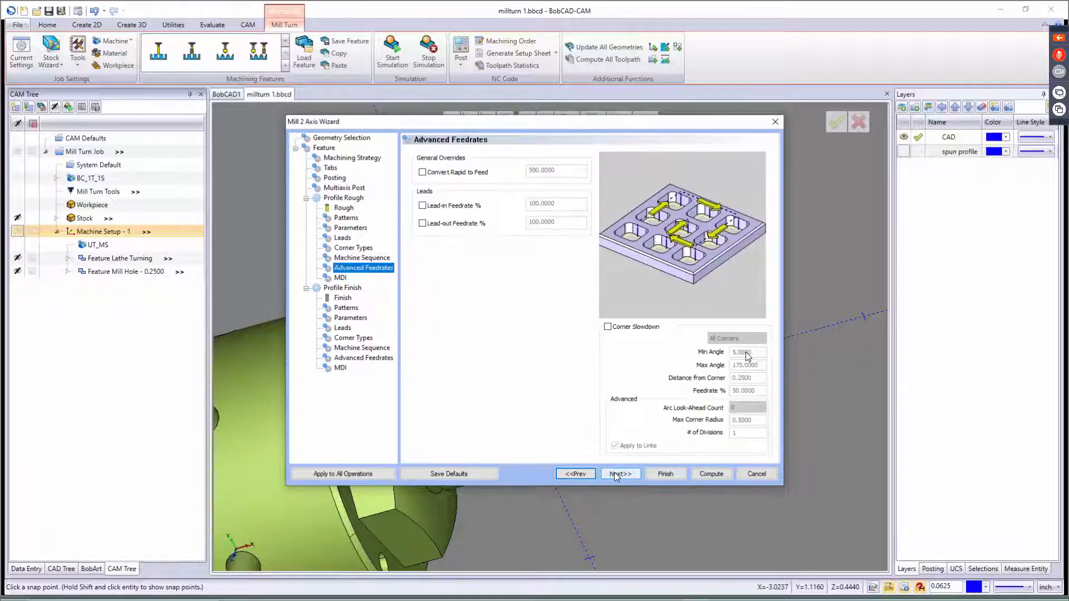
left_click(614, 475)
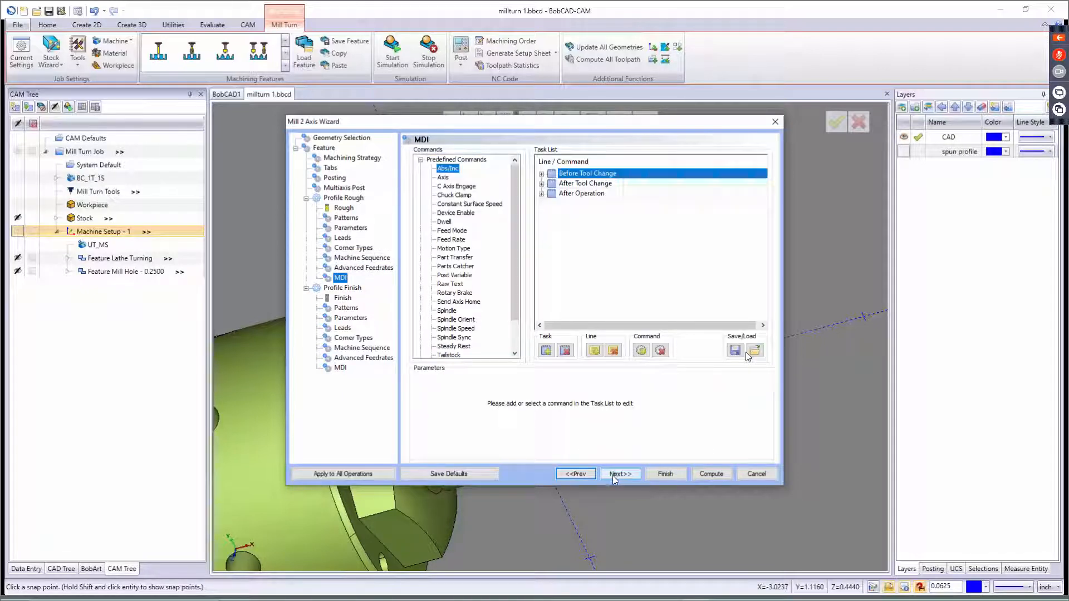
left_click(611, 477)
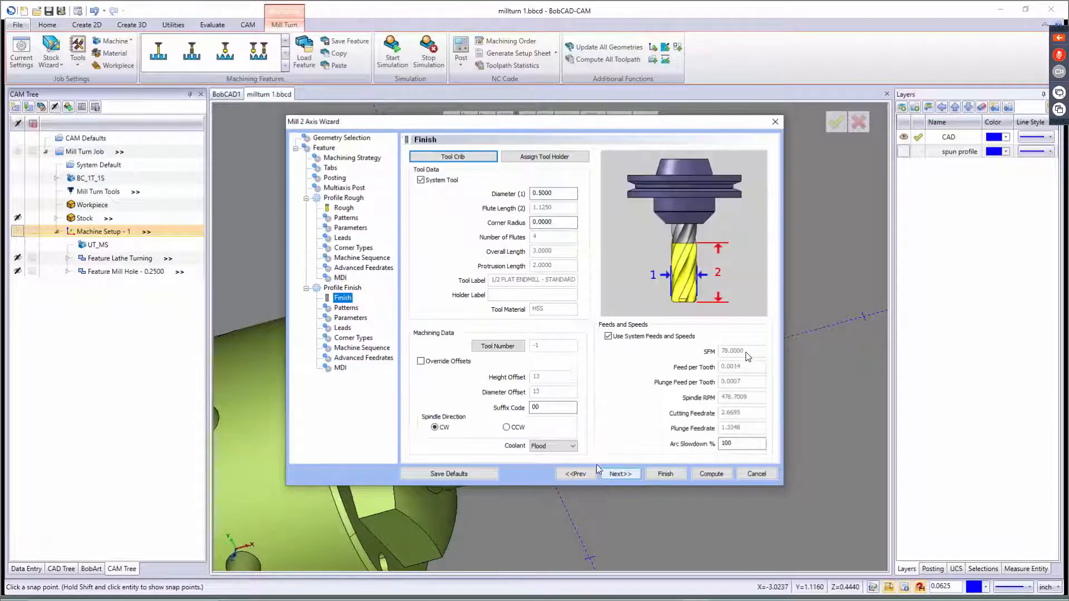
- Assign the 5/8 FLAT ENDMILL - LONG on Station # 6 of the upper turret as the Profile Finish tool
left_click(460, 160)
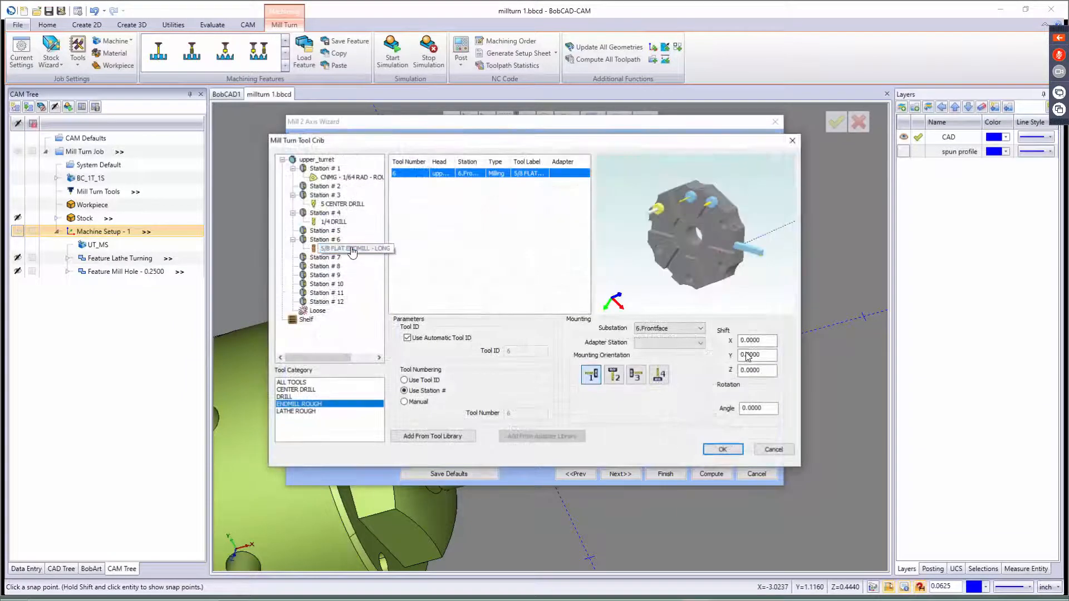
left_click(351, 249)
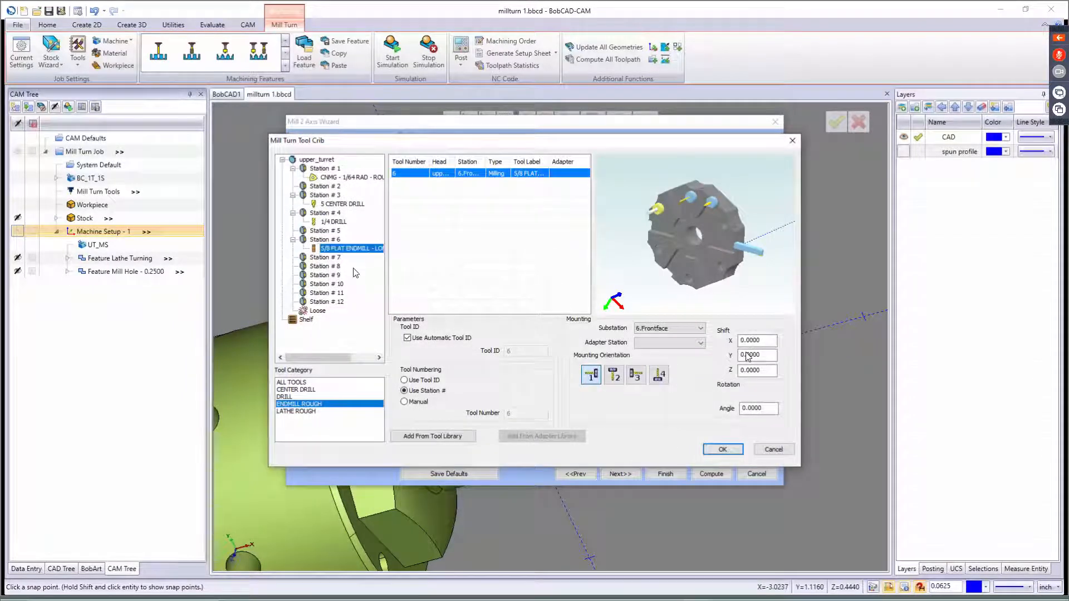
left_click(722, 450)
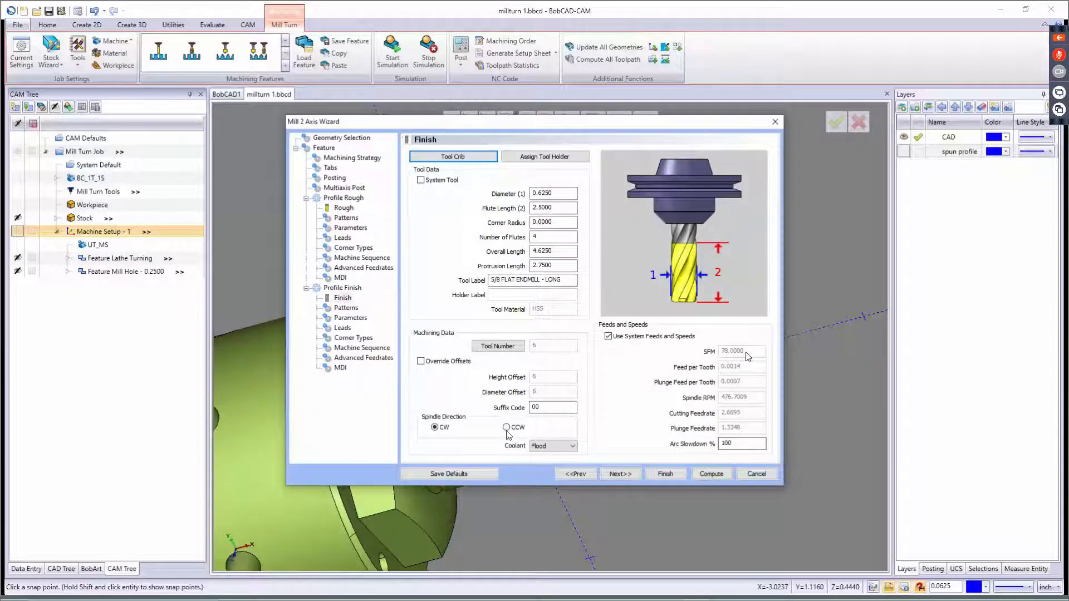
- Keep the Profile Finish defaults with Left system compensation, zero allowances and Single Step depth, and compute the 2 Axis feature
left_click(625, 475)
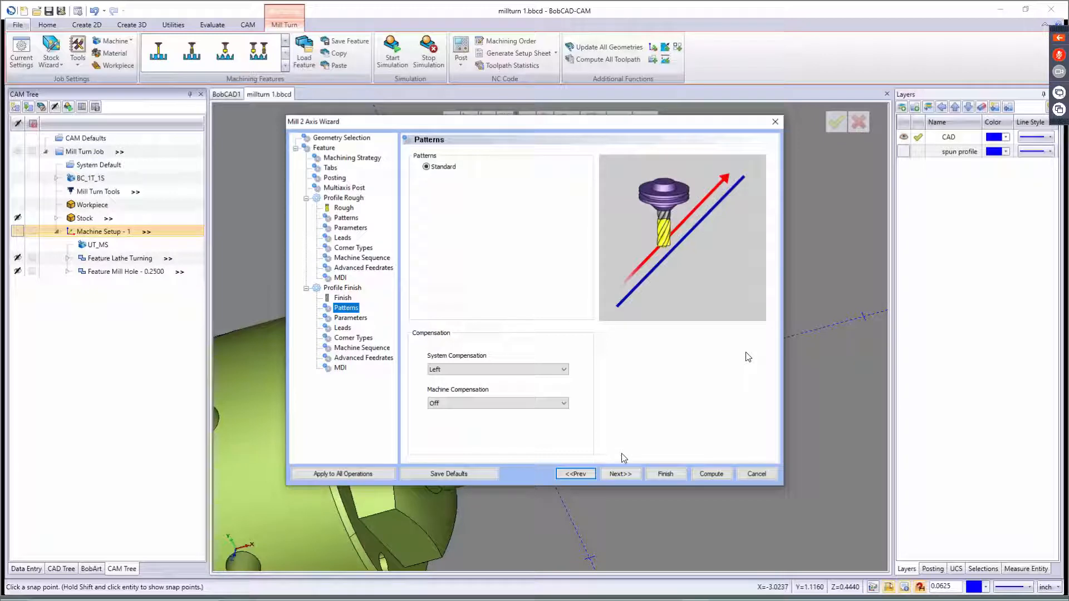
left_click(627, 473)
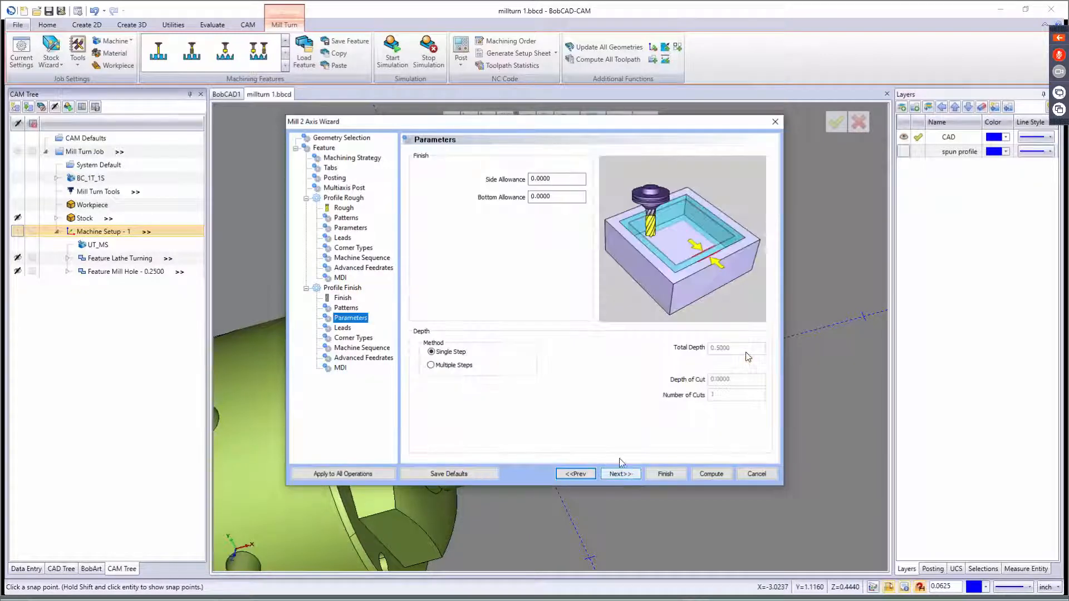
left_click(620, 473)
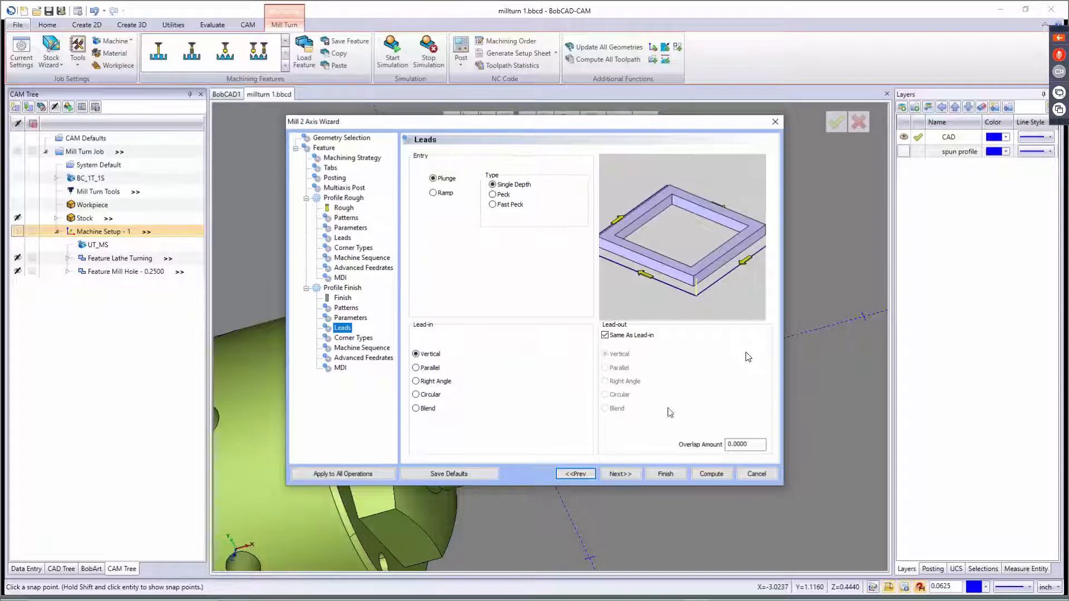
left_click(631, 474)
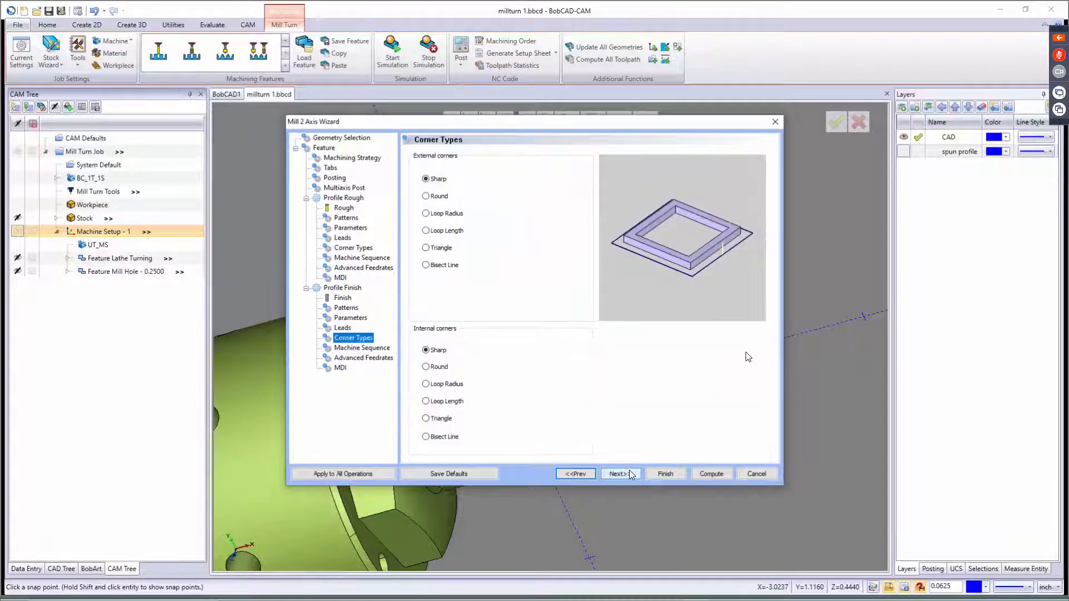
left_click(630, 473)
left_click(630, 474)
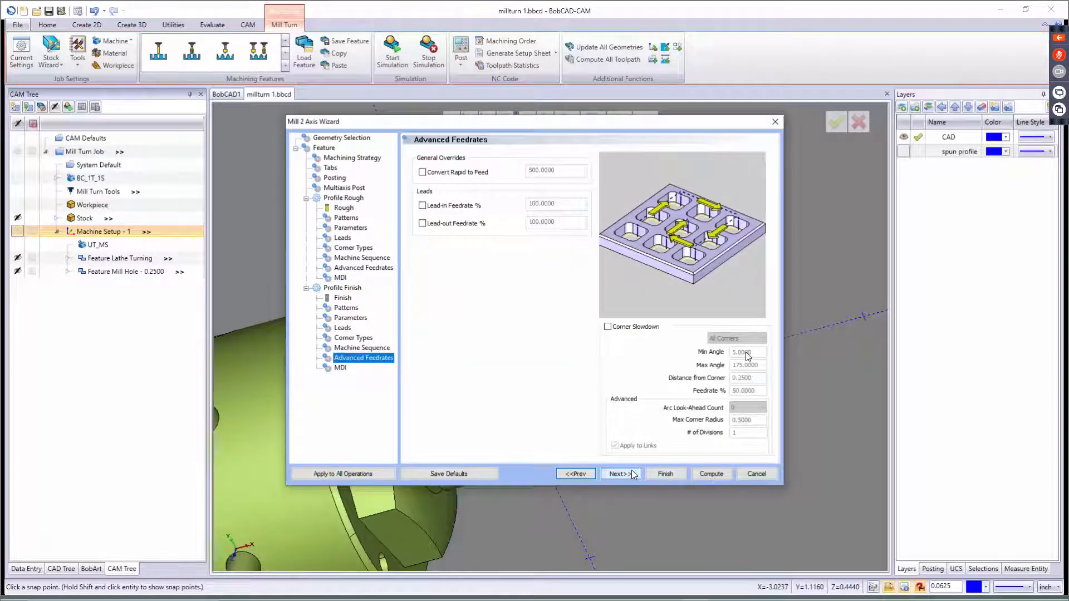
left_click(706, 474)
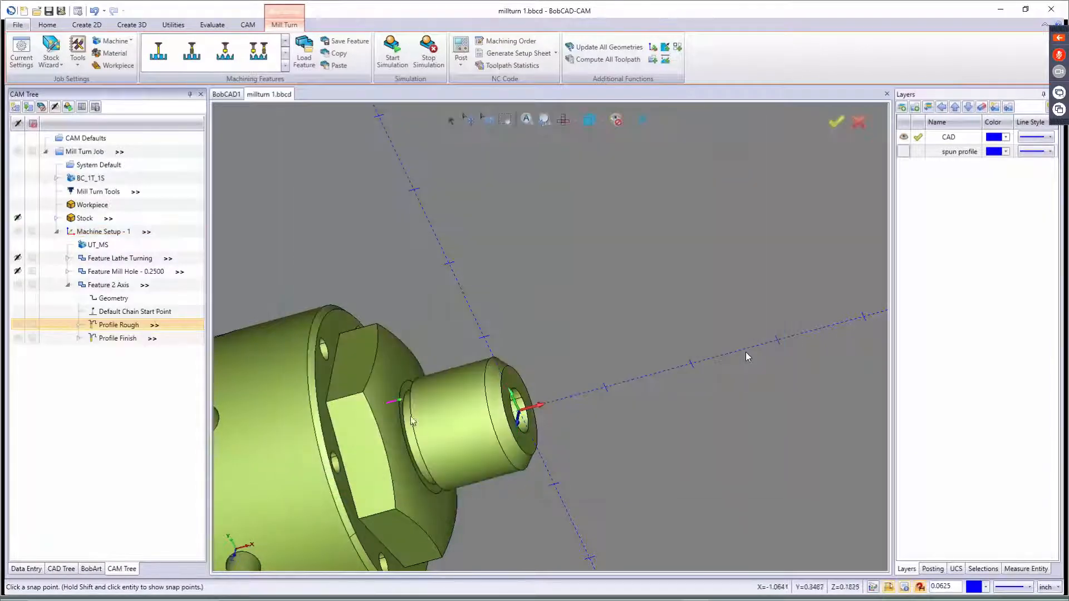
- Re-open the 2 Axis feature's geometry and move the profile chain's start point to the middle of the hexagon's upper edge
middle_click_drag(398, 408, 376, 365)
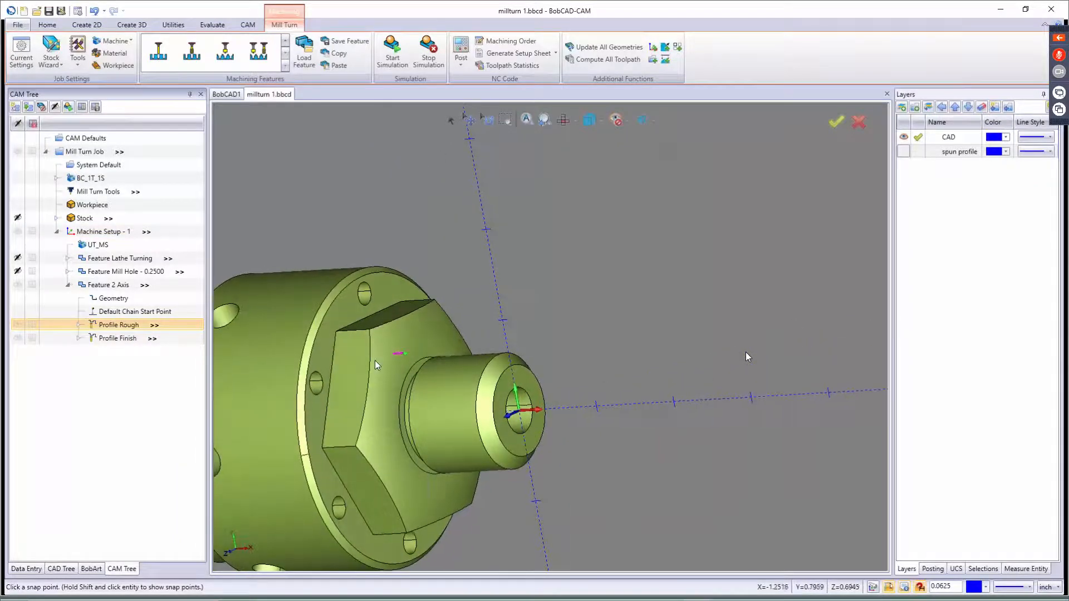
right_click(121, 299)
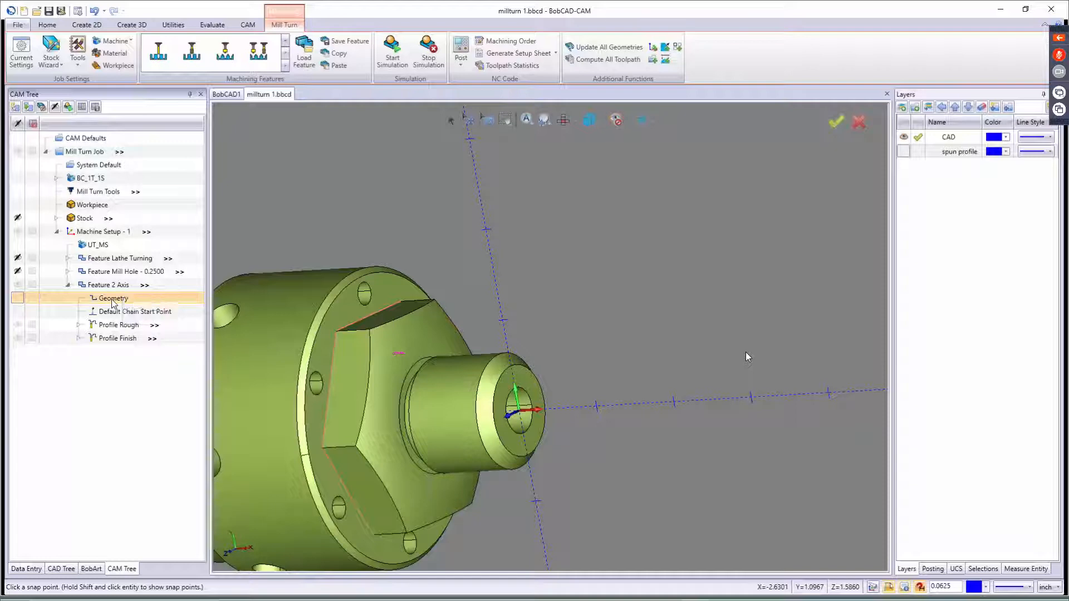
left_click(139, 306)
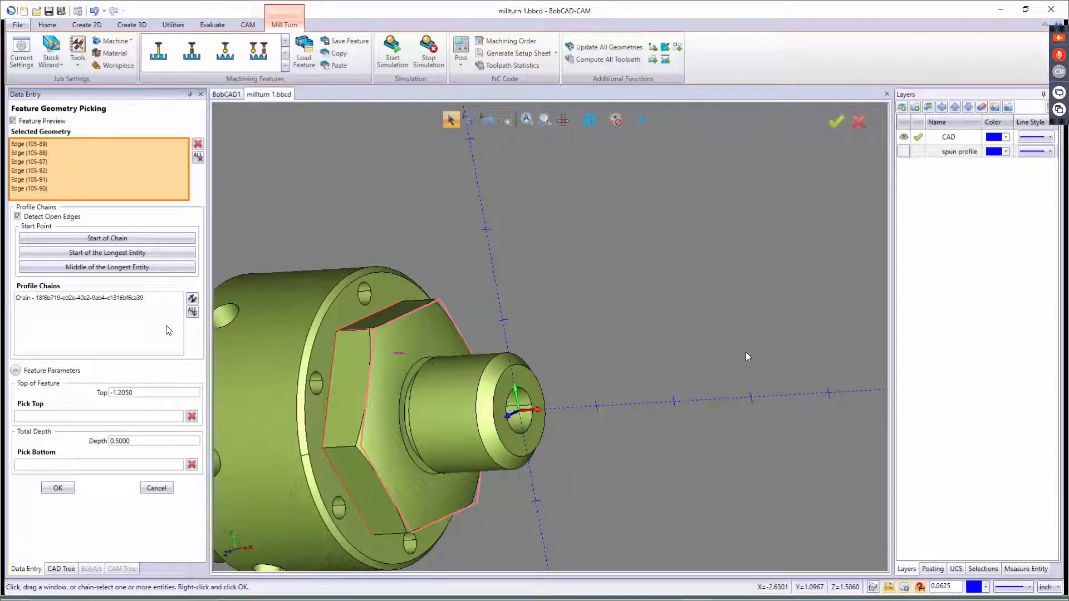
left_click(102, 330)
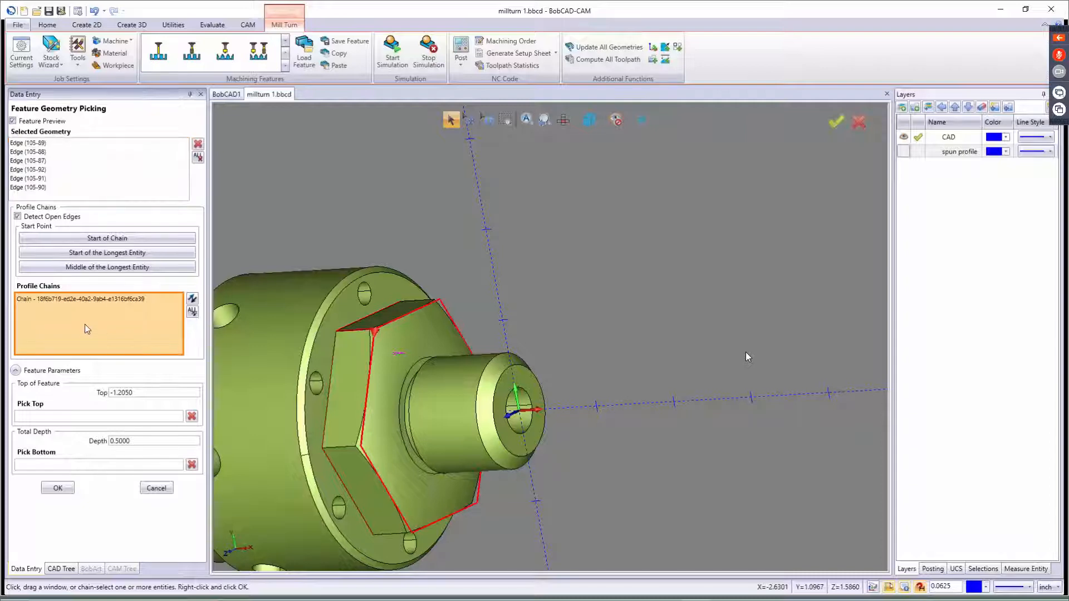
left_click(410, 310)
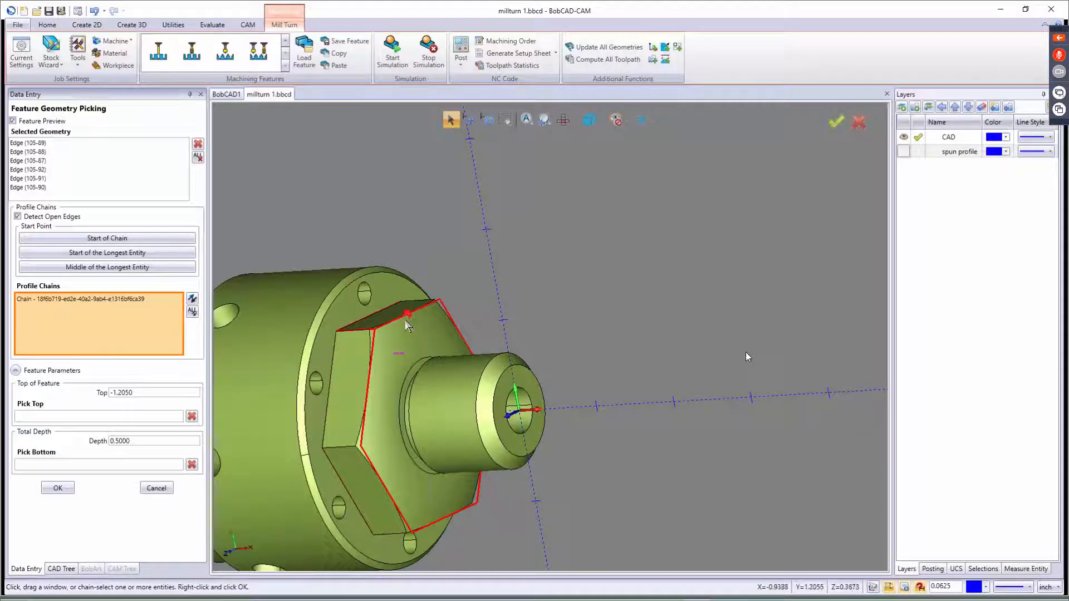
left_click(55, 488)
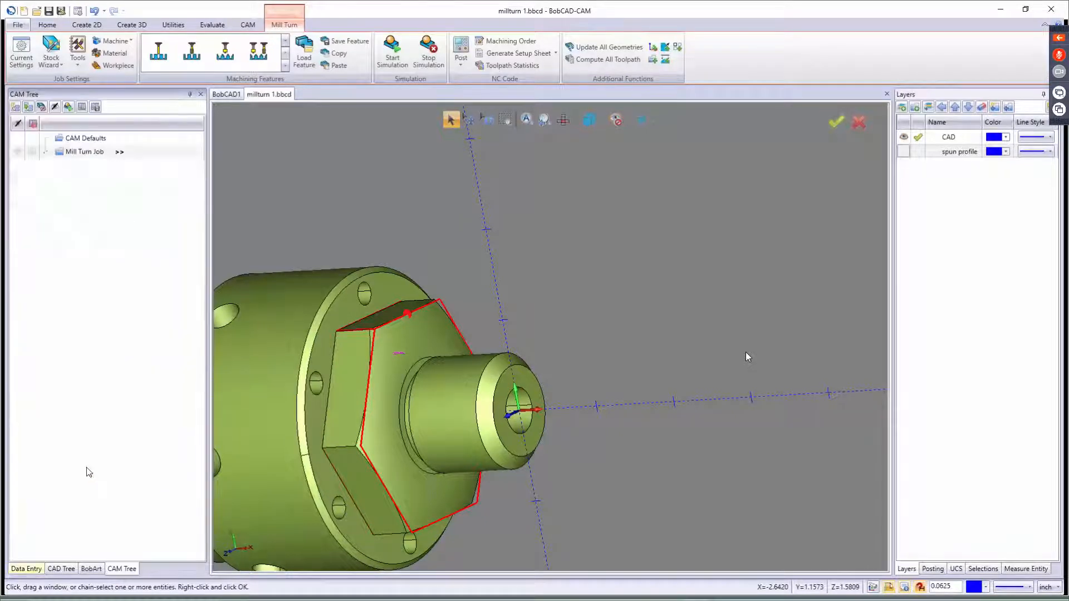
- Recompute all toolpaths of the 2 Axis feature and inspect them around the hexagon from the front of the part
right_click(114, 286)
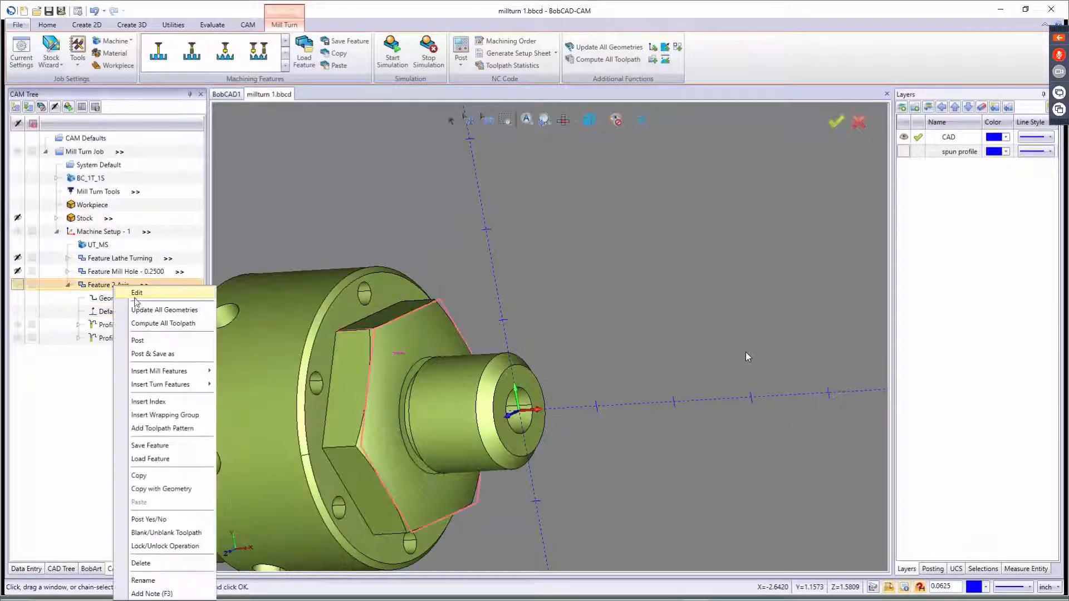
left_click(139, 324)
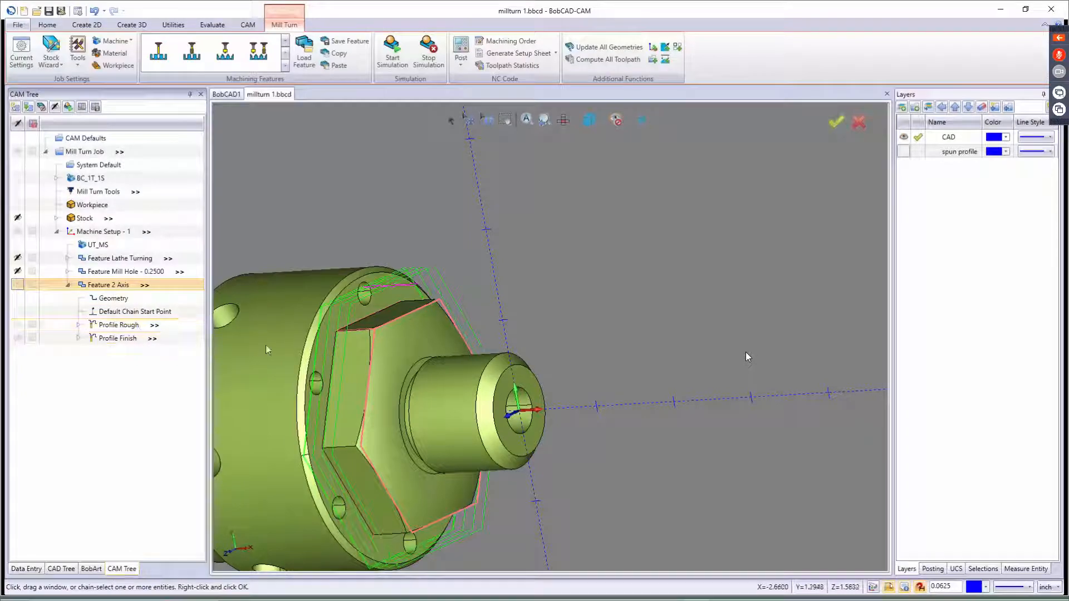
middle_click_drag(309, 343, 244, 374)
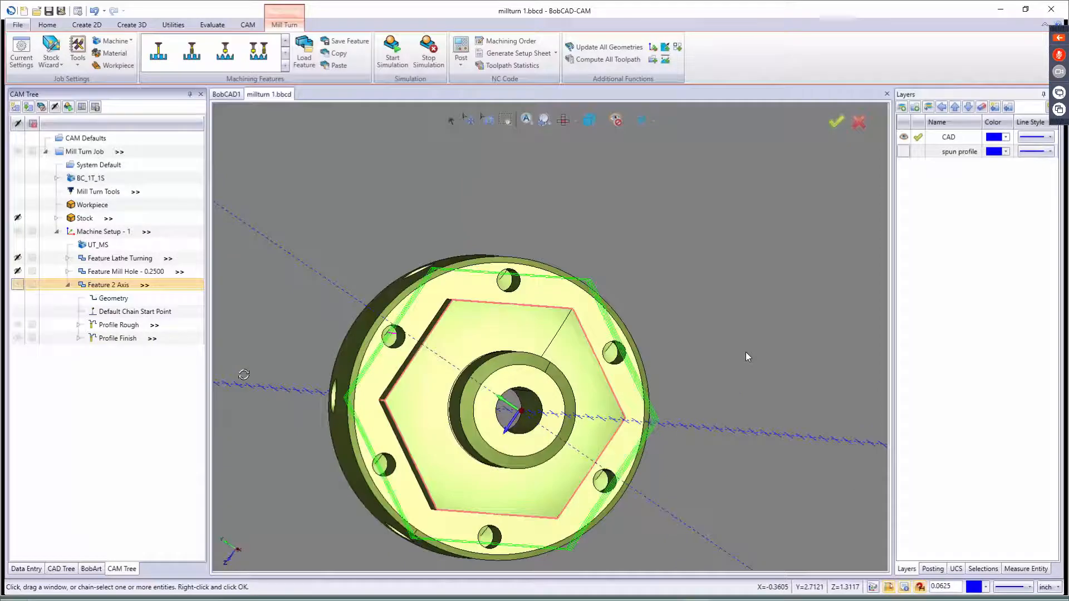
- Blank the 2 Axis feature's toolpath, collapse the feature in the tree and save the document
right_click(81, 286)
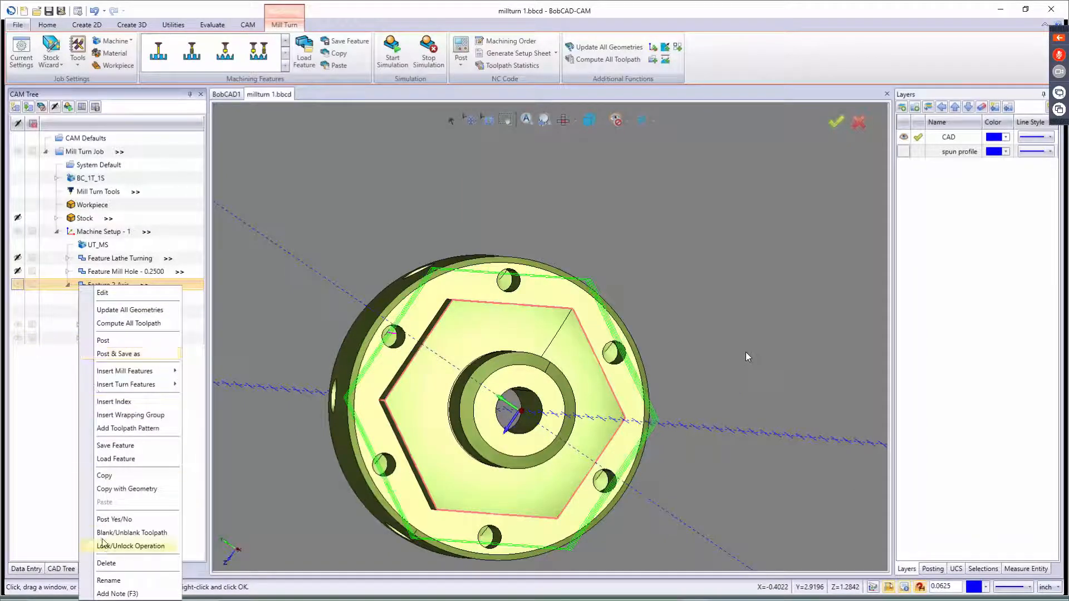
left_click(106, 532)
left_click(69, 284)
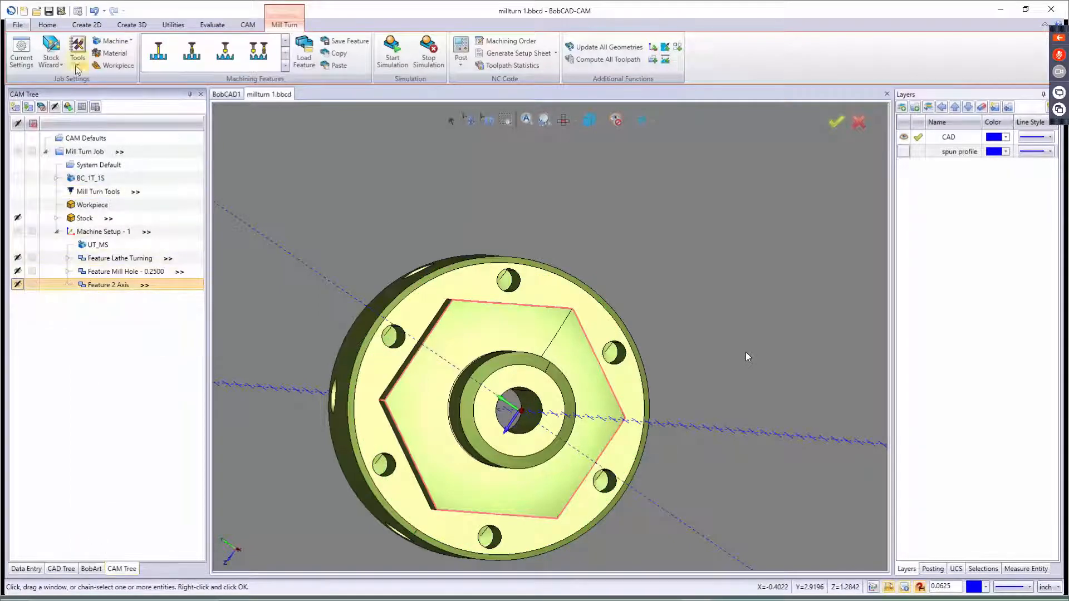
left_click(49, 11)
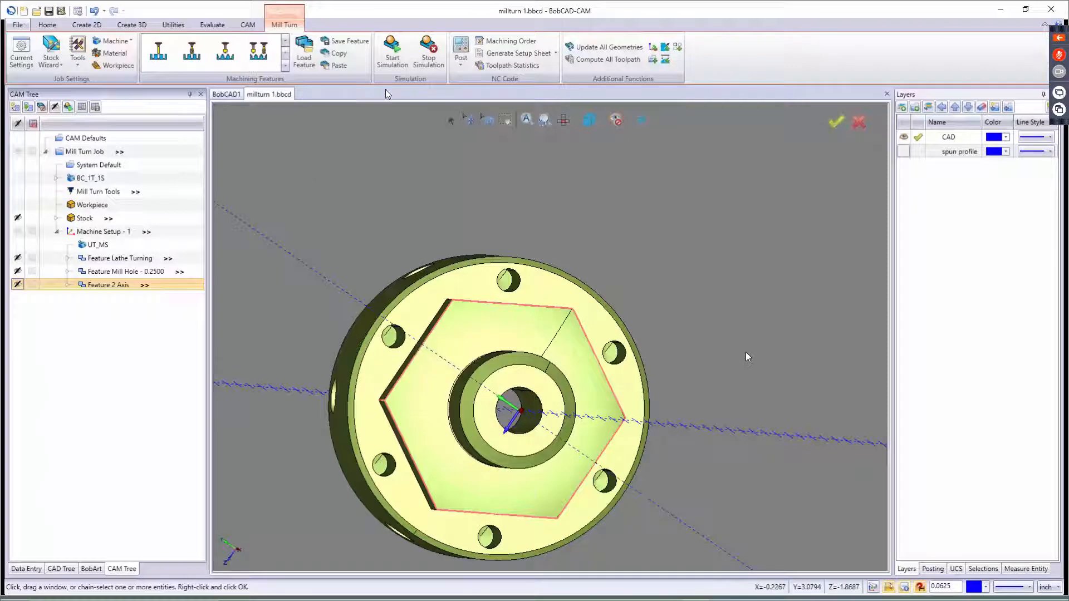
- Run the machine simulation at reduced speed, watch the turning and drilling operations up close, and stop it at Profile Rough
left_click(392, 59)
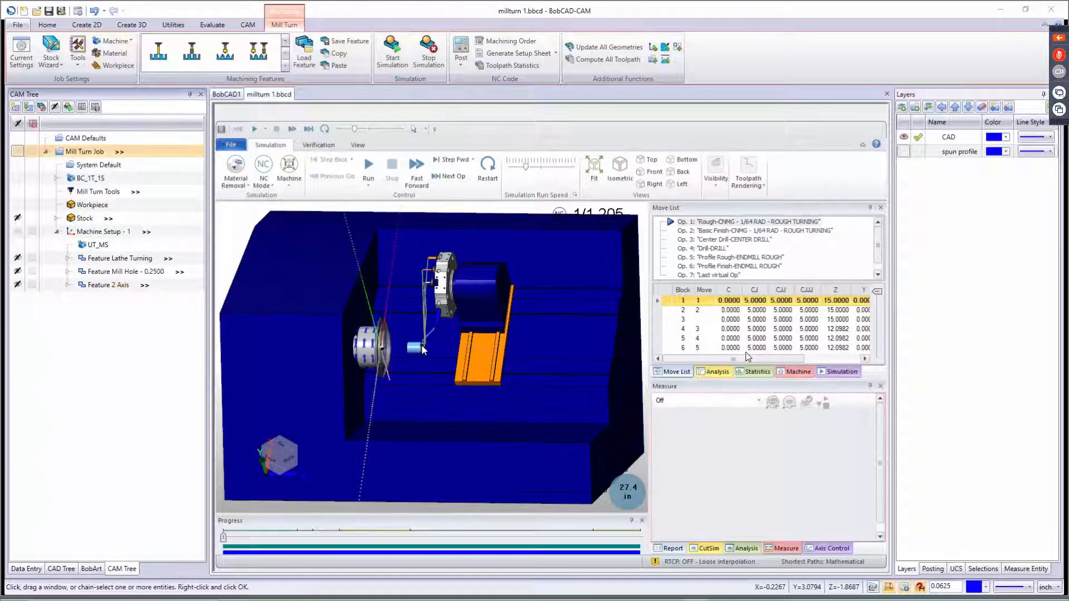
scroll(436, 350, "up", 4)
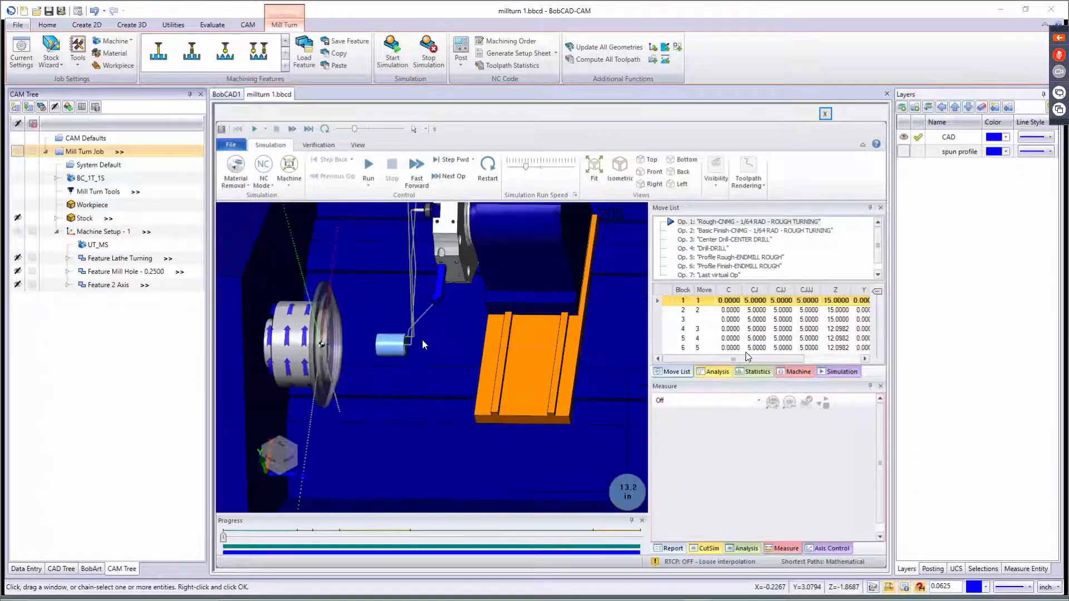
middle_click_drag(422, 340, 398, 316)
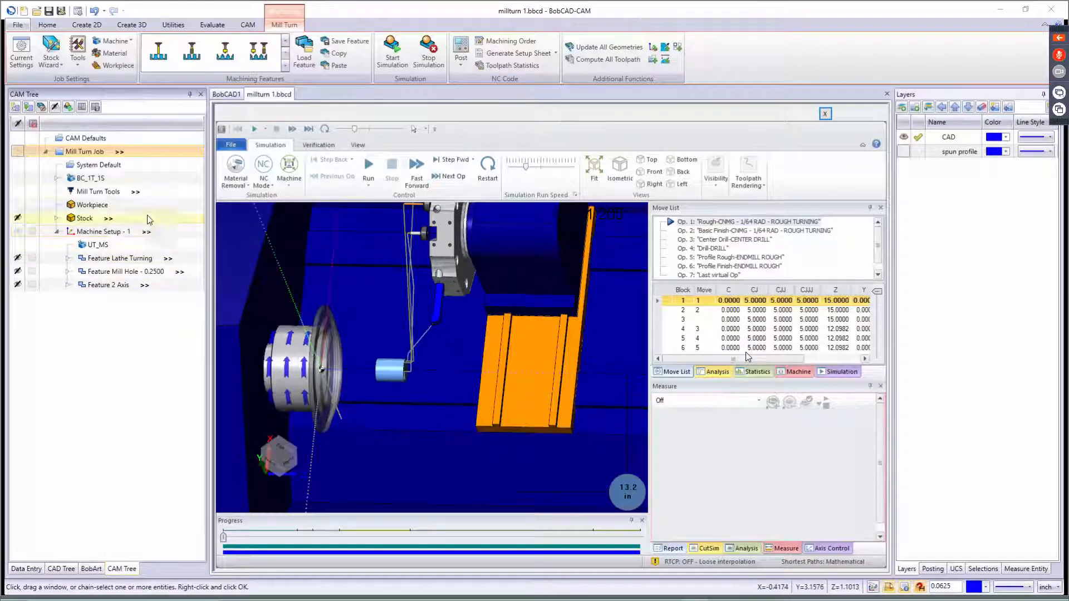
left_click_drag(526, 166, 517, 166)
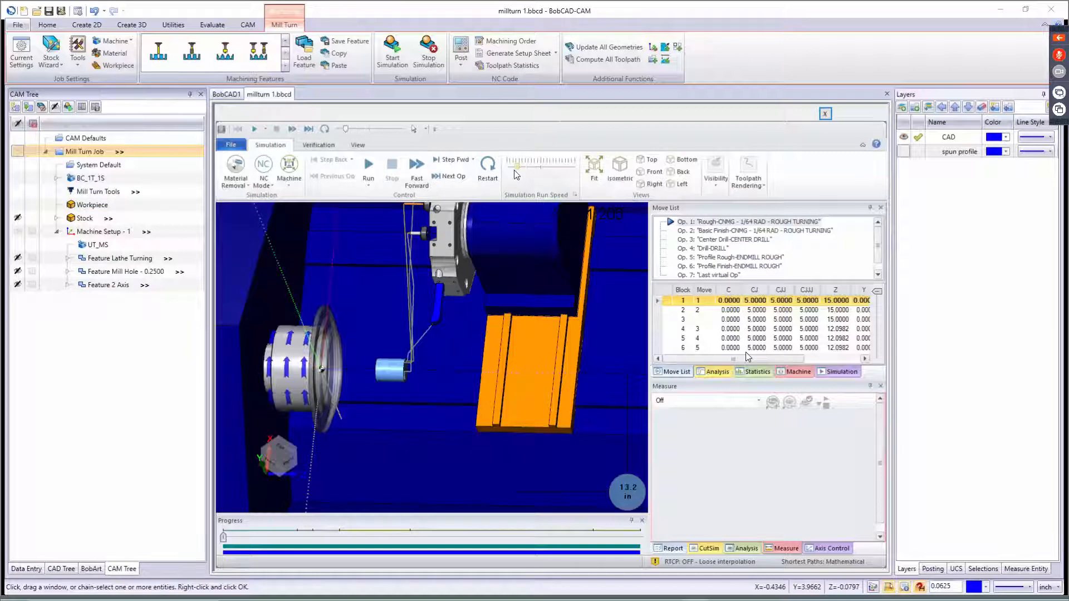
left_click(368, 167)
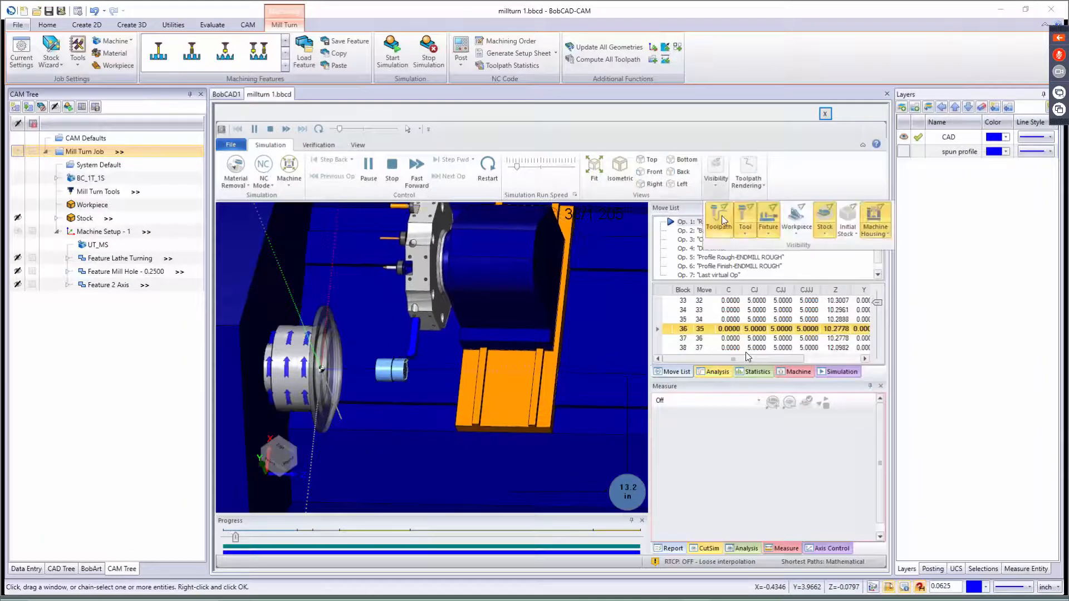
scroll(404, 365, "up", 5)
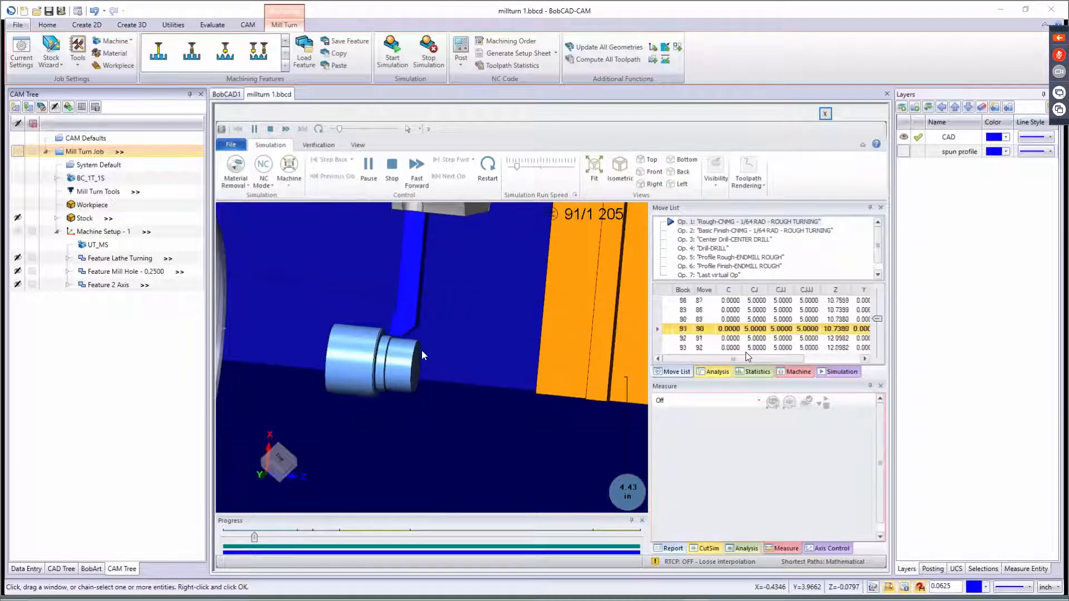
scroll(404, 363, "up", 3)
middle_click_drag(396, 359, 369, 348)
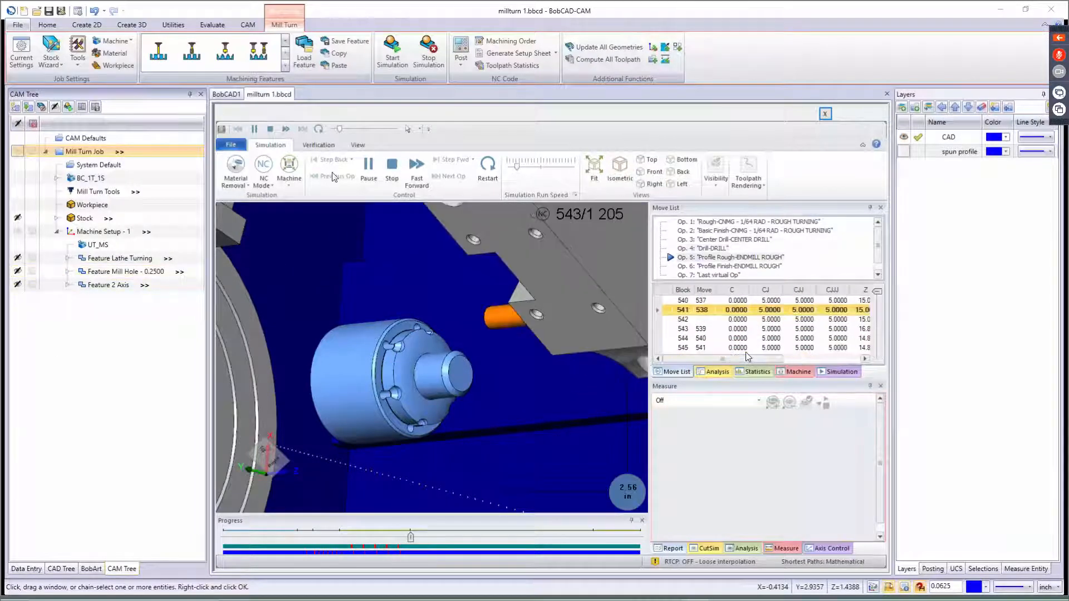
left_click(434, 58)
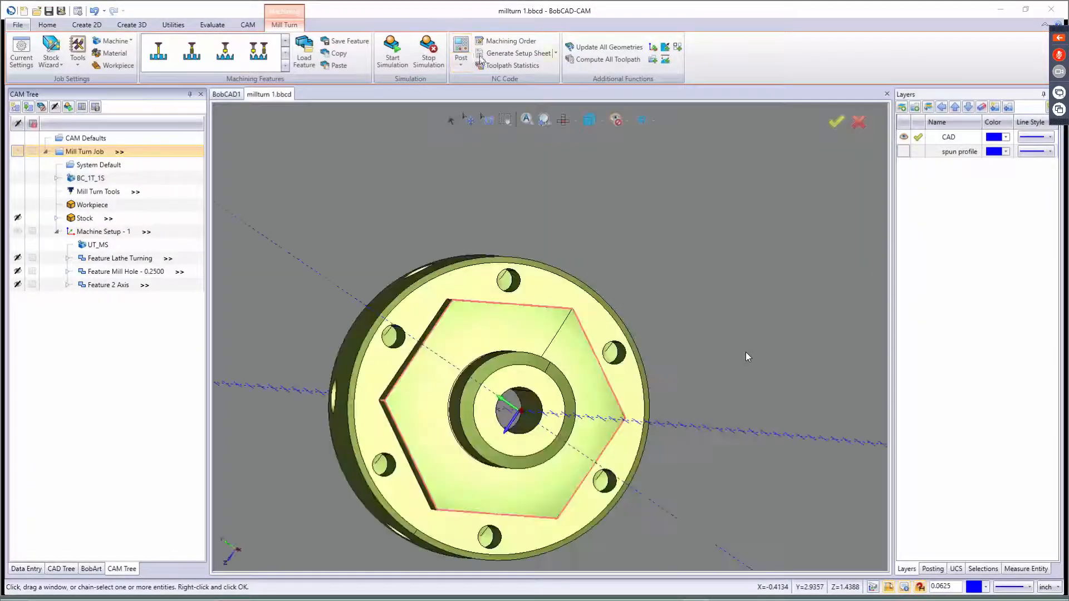
- Reorder the machining so the 2 Axis Profile Rough and Profile Finish run before the mill hole's Center Drill and Drill operations
left_click(508, 41)
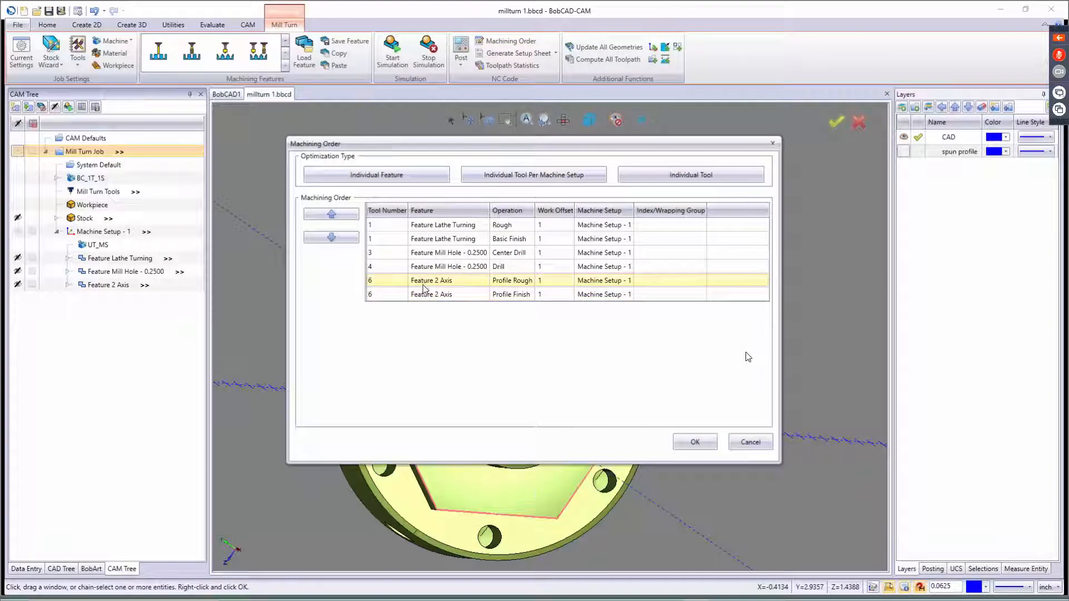
left_click(424, 285)
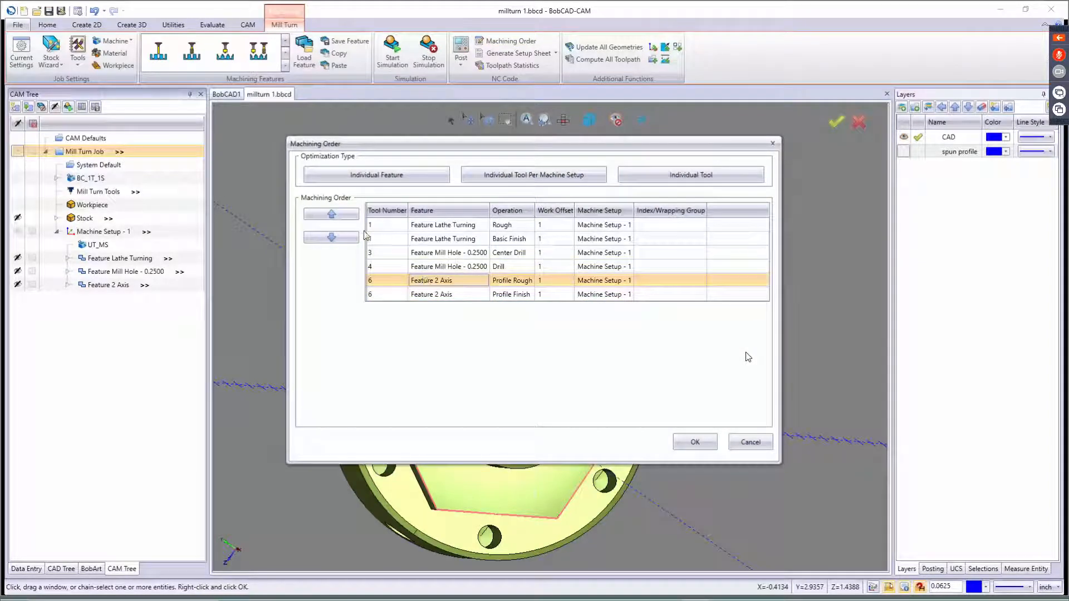
left_click(338, 215)
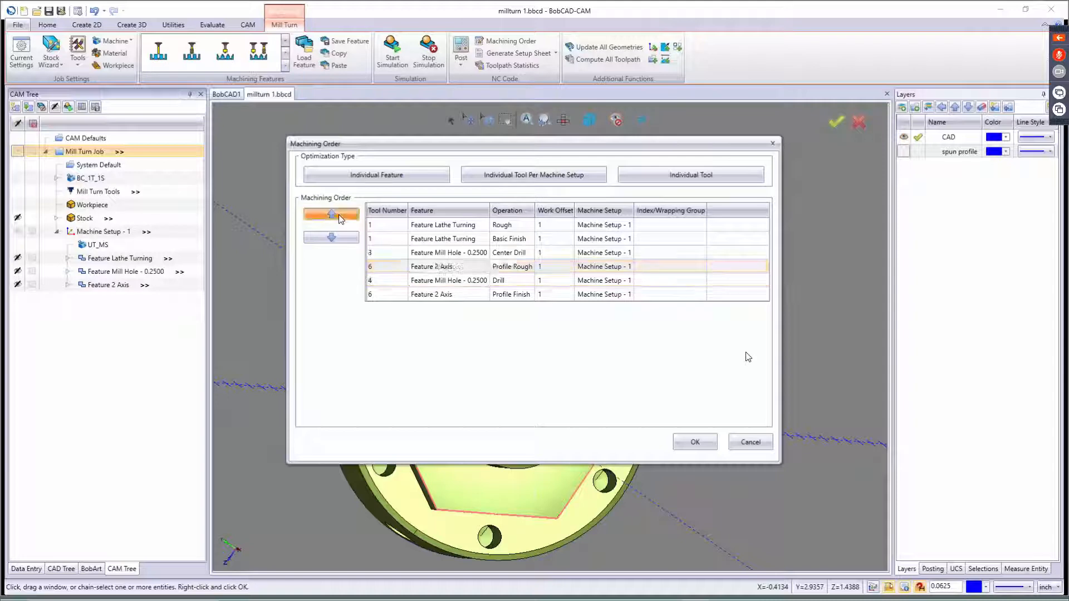
left_click(338, 215)
left_click(437, 294)
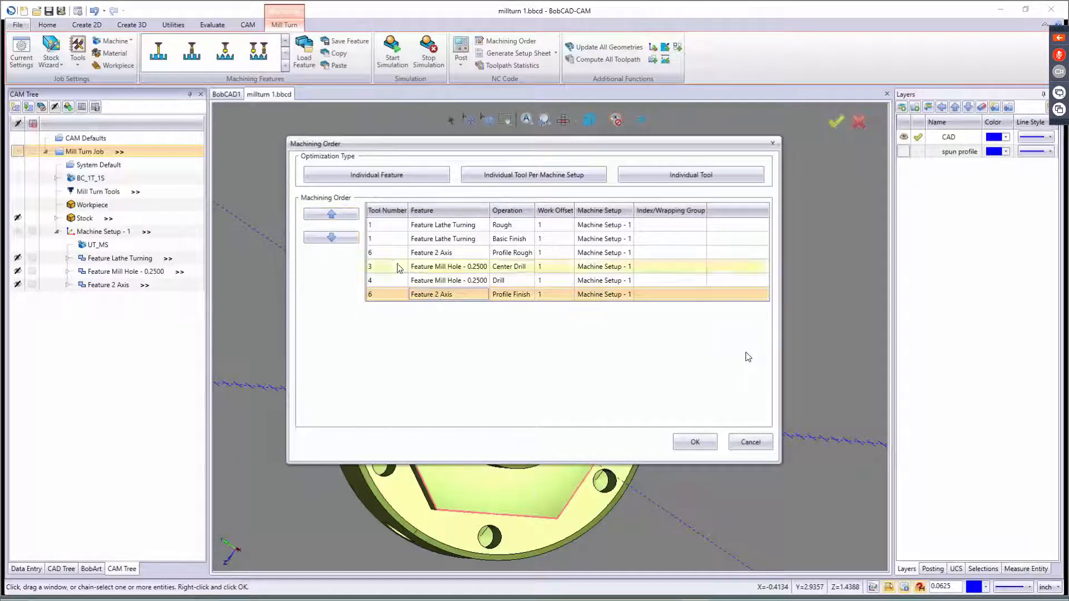
left_click(337, 216)
left_click(337, 216)
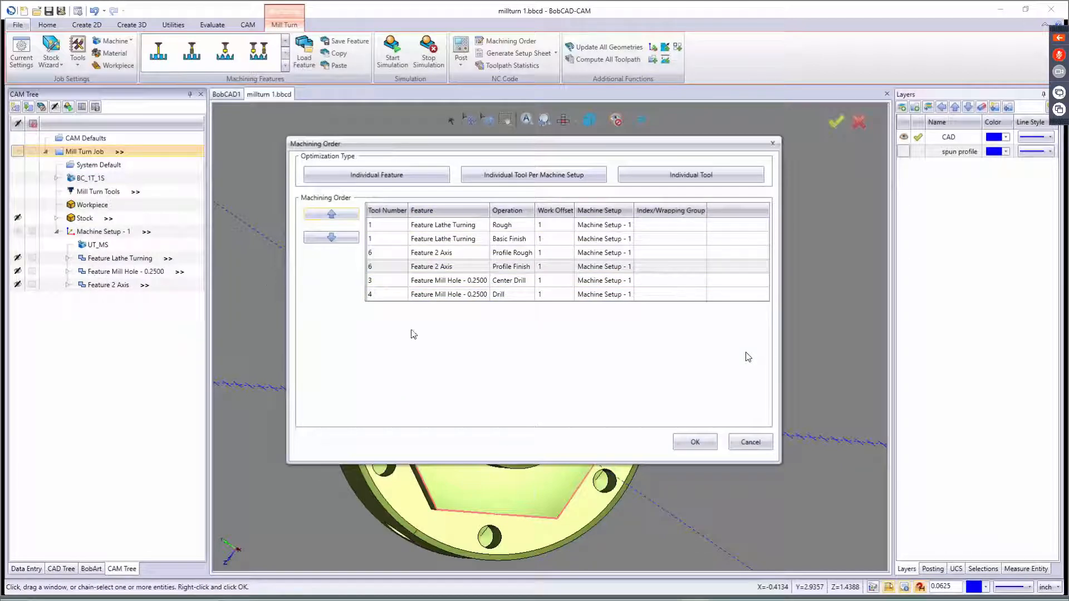
left_click(695, 442)
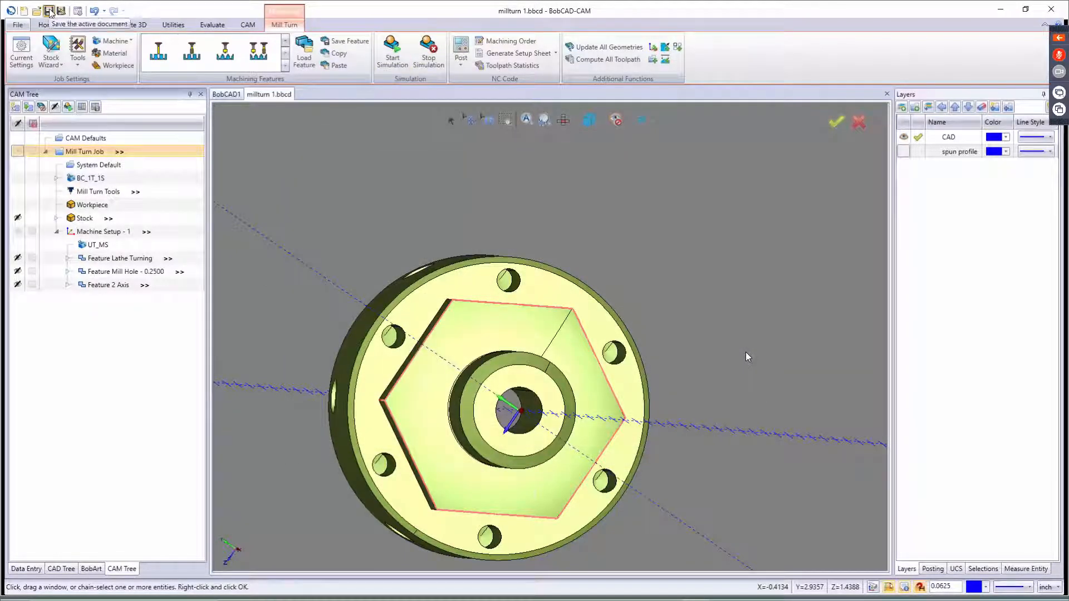
- Save the document and start the machine simulation of the mill-turn job
left_click(48, 11)
left_click(393, 53)
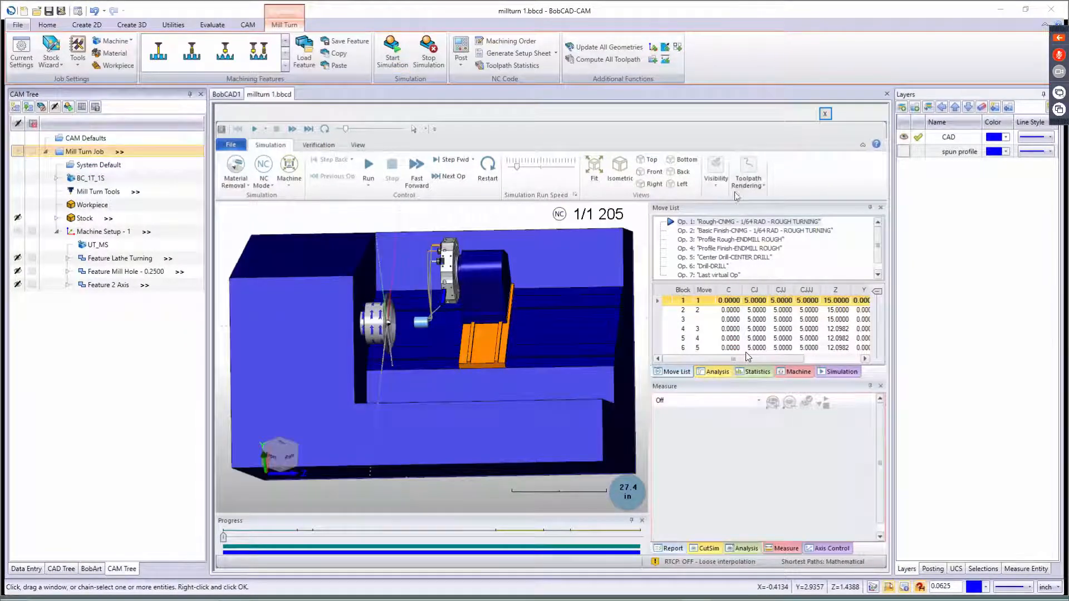
- Try the simulation's toolpath rendering with Segment switched off, and restore the Segment display
left_click(749, 184)
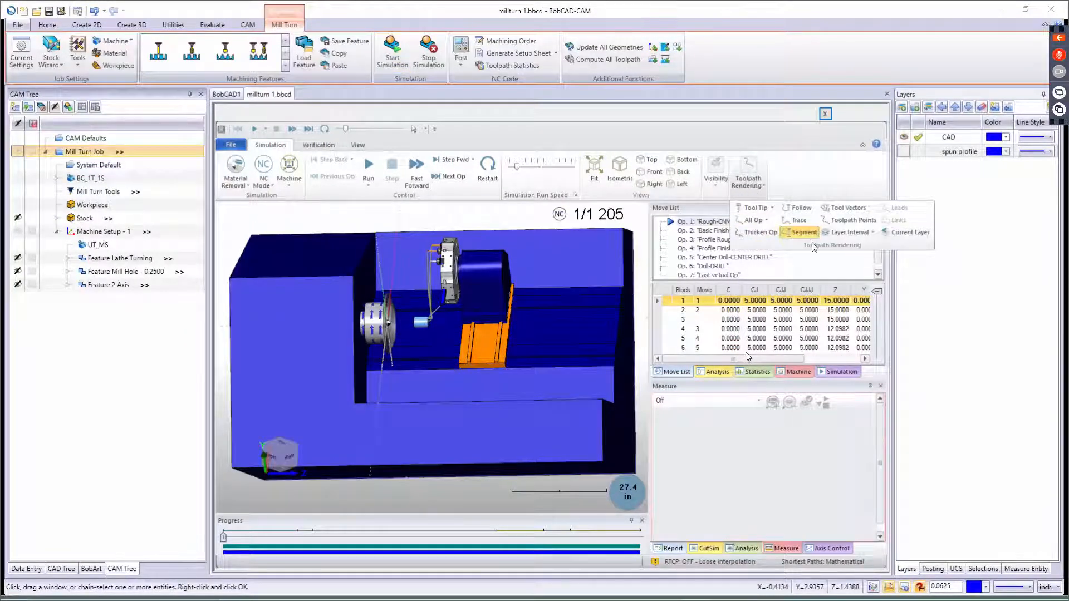
left_click(800, 233)
left_click(745, 183)
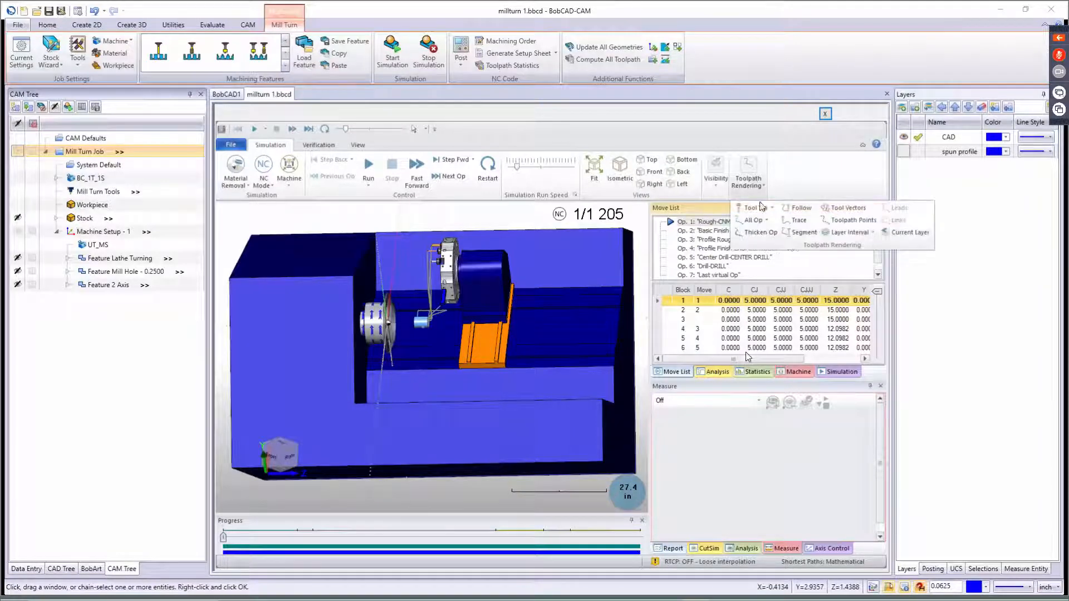
left_click(802, 234)
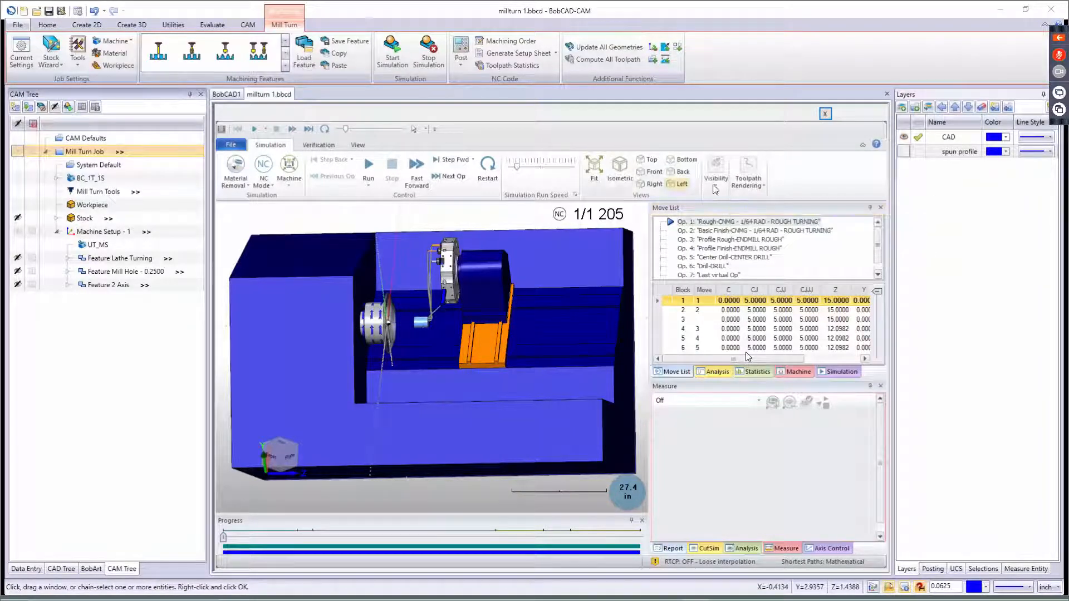
- Run the whole simulation with the stock viewed up close, from rough turning through drilling, and exit the simulation
scroll(428, 321, "up", 5)
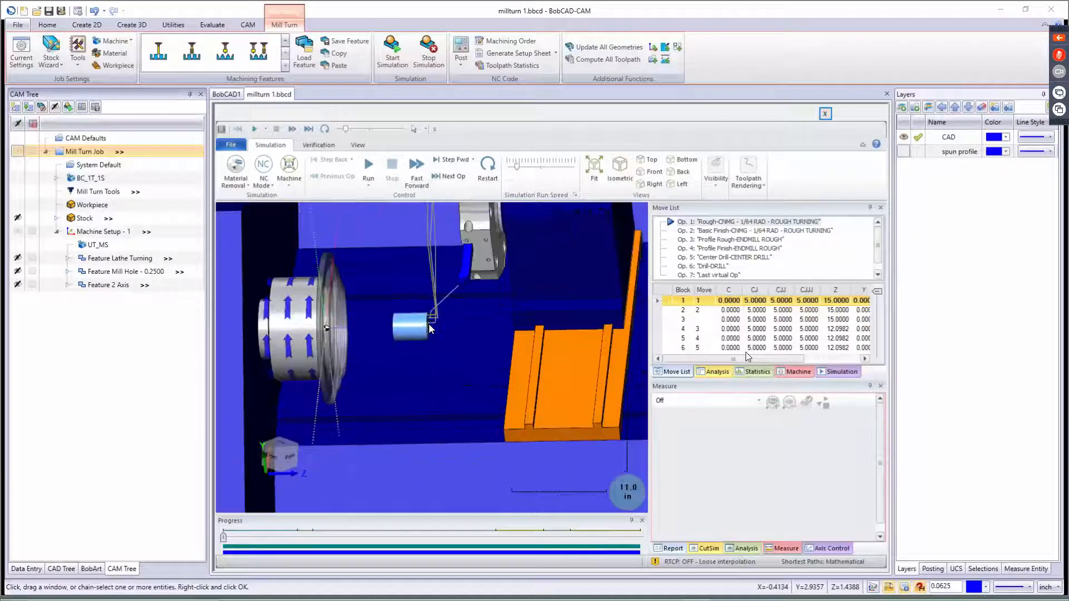
scroll(428, 324, "up", 5)
middle_click_drag(418, 343, 452, 390)
left_click(372, 185)
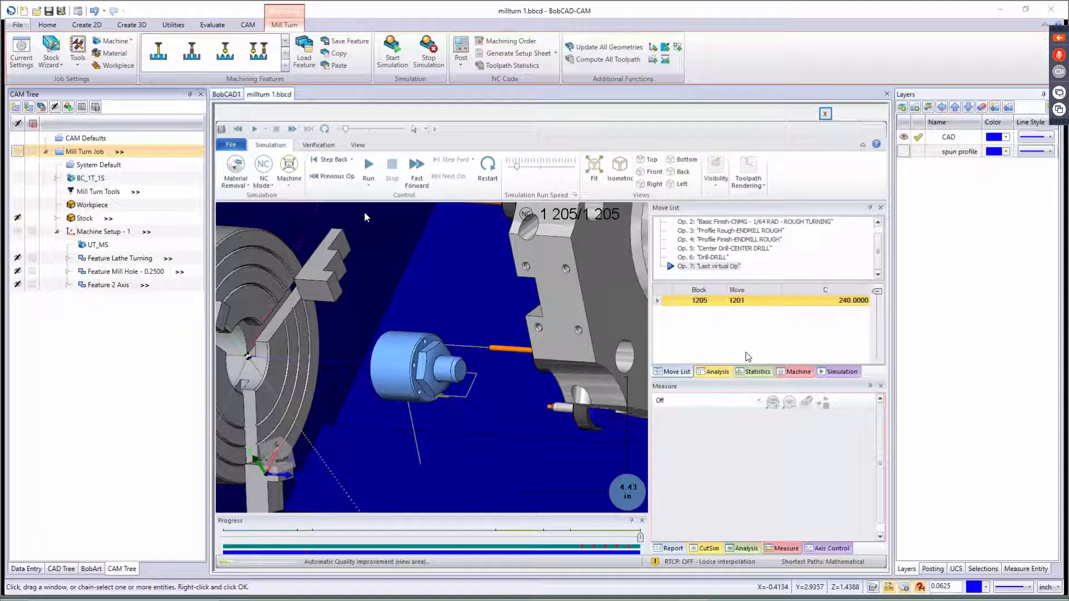
left_click(428, 51)
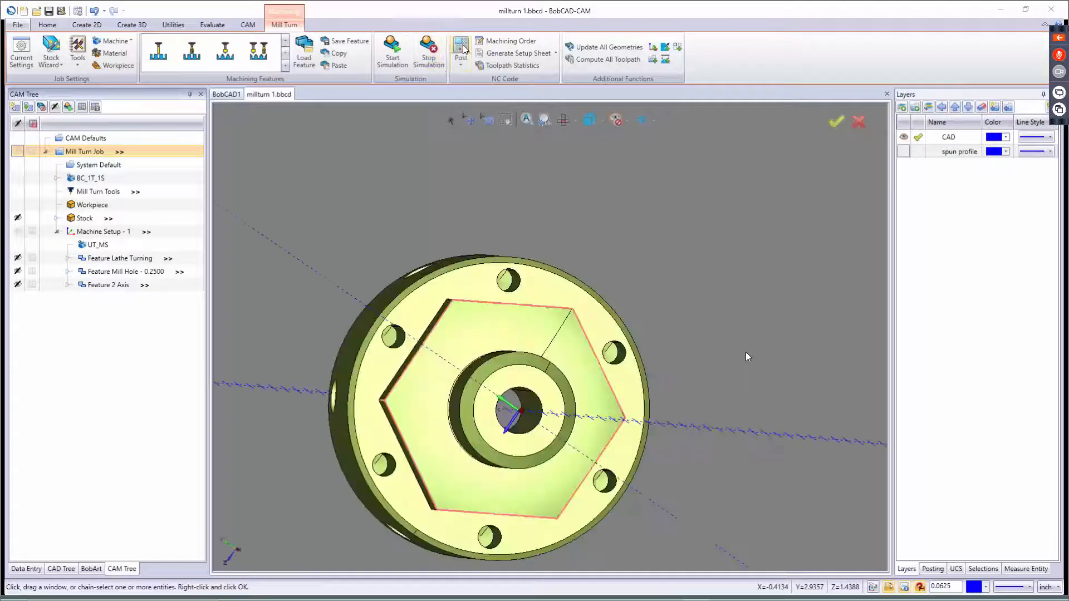
- Post the job's NC program and open it in NcEditor with the code area widened
left_click(462, 50)
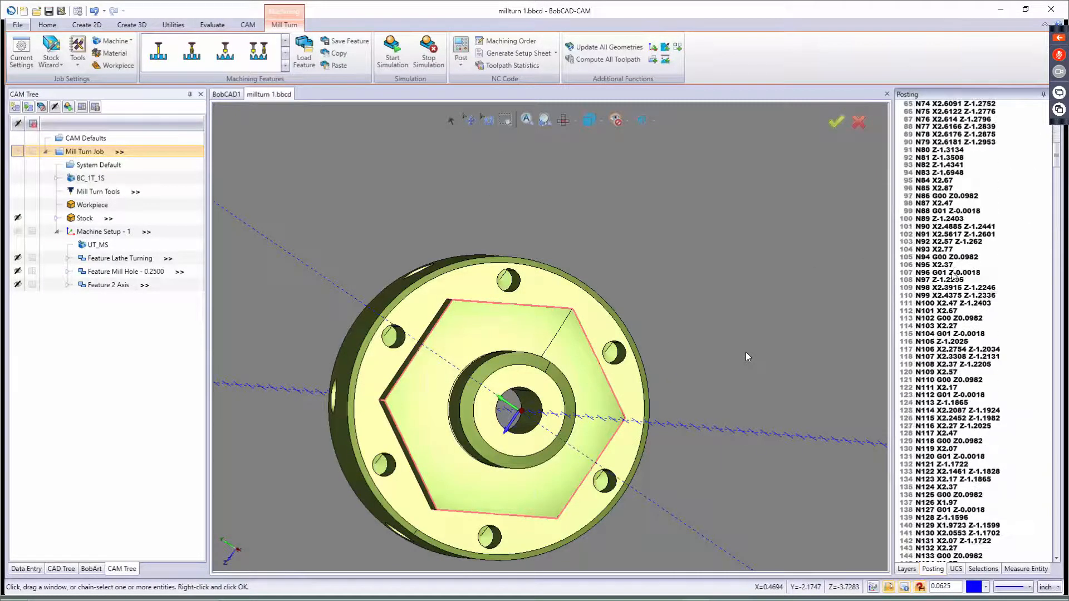
right_click(952, 272)
left_click(970, 291)
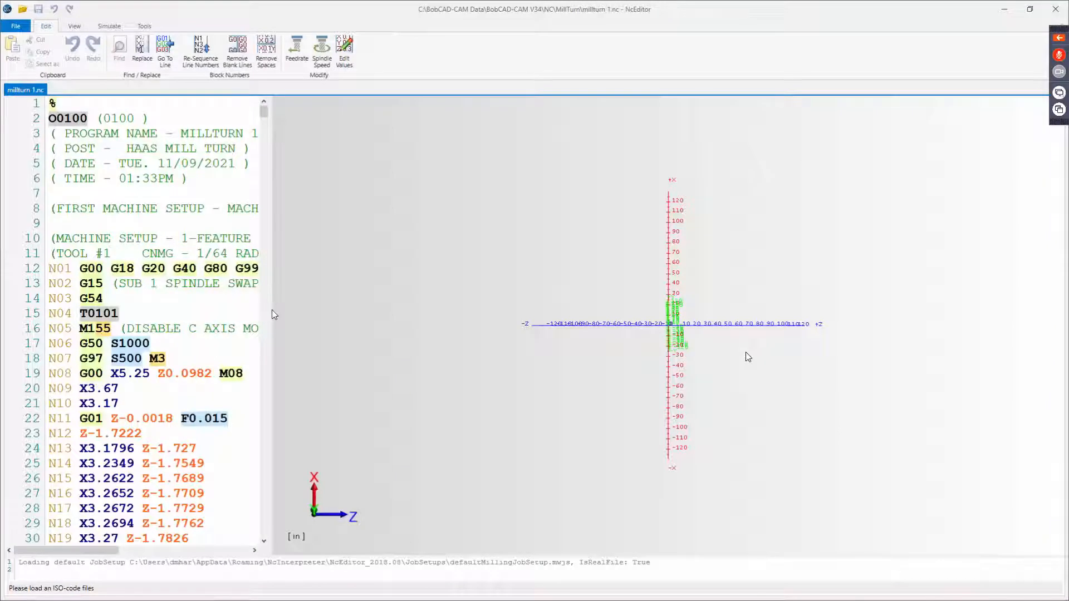
left_click_drag(272, 310, 777, 302)
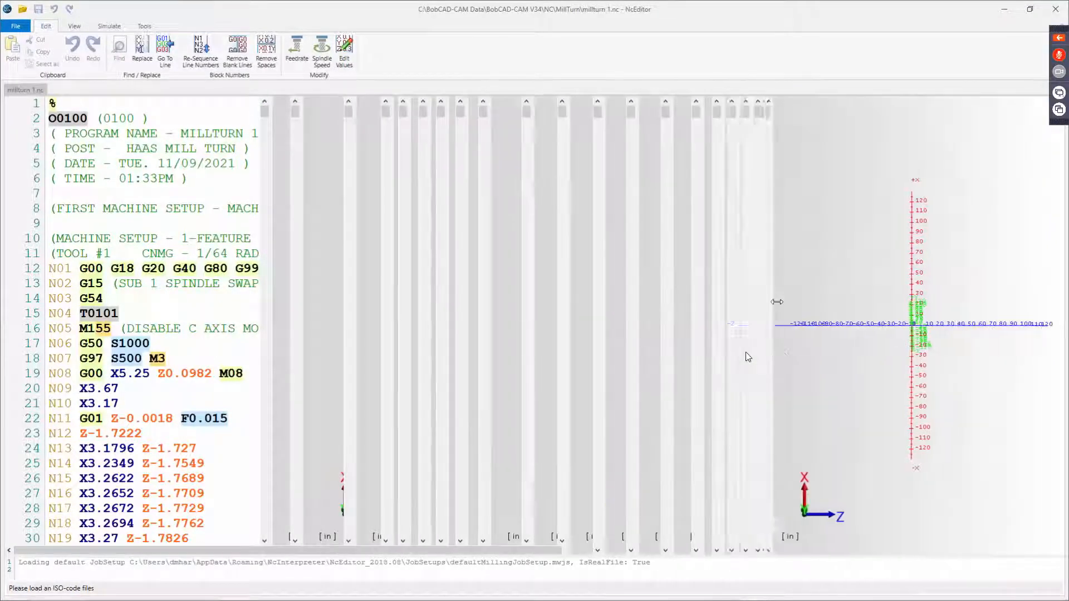
- Examine the posted code from the lathe roughing and Basic Finish to the start of the 2 Axis Profile Rough
scroll(748, 357, "down", 9)
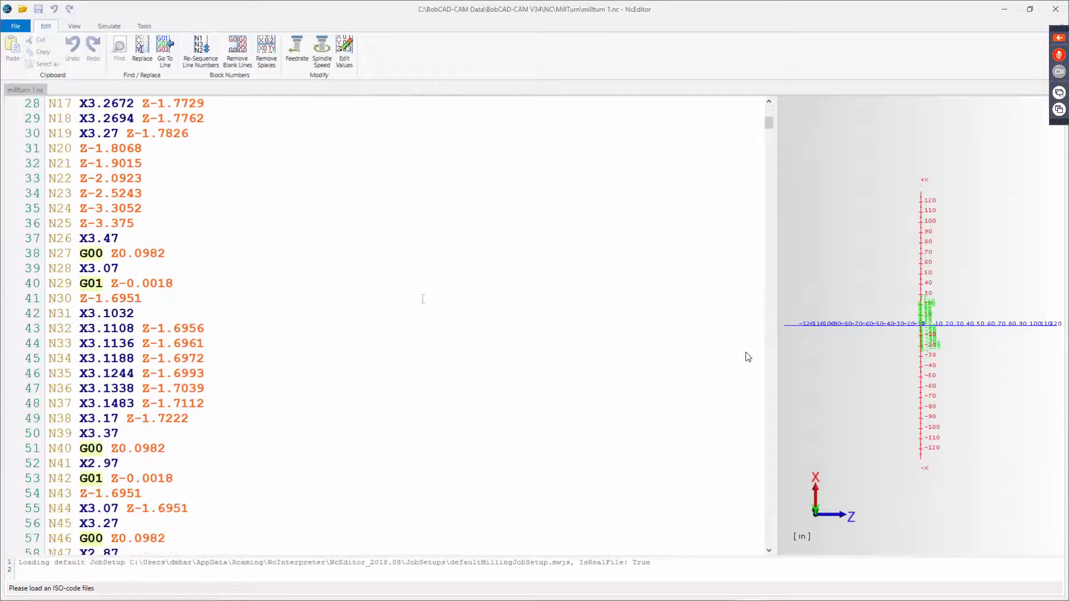
scroll(748, 357, "down", 17)
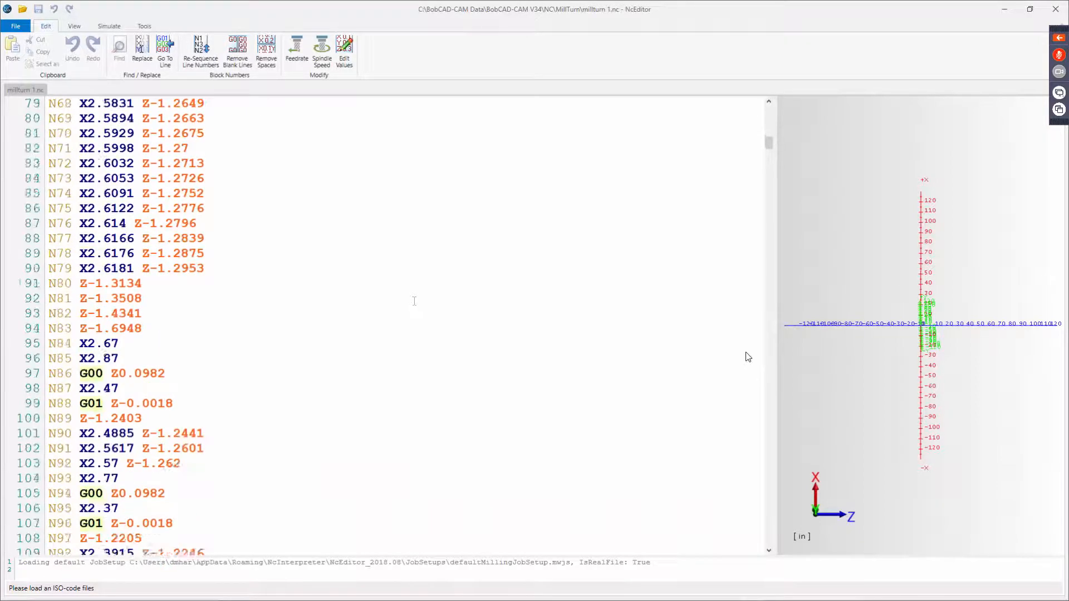
scroll(748, 357, "down", 12)
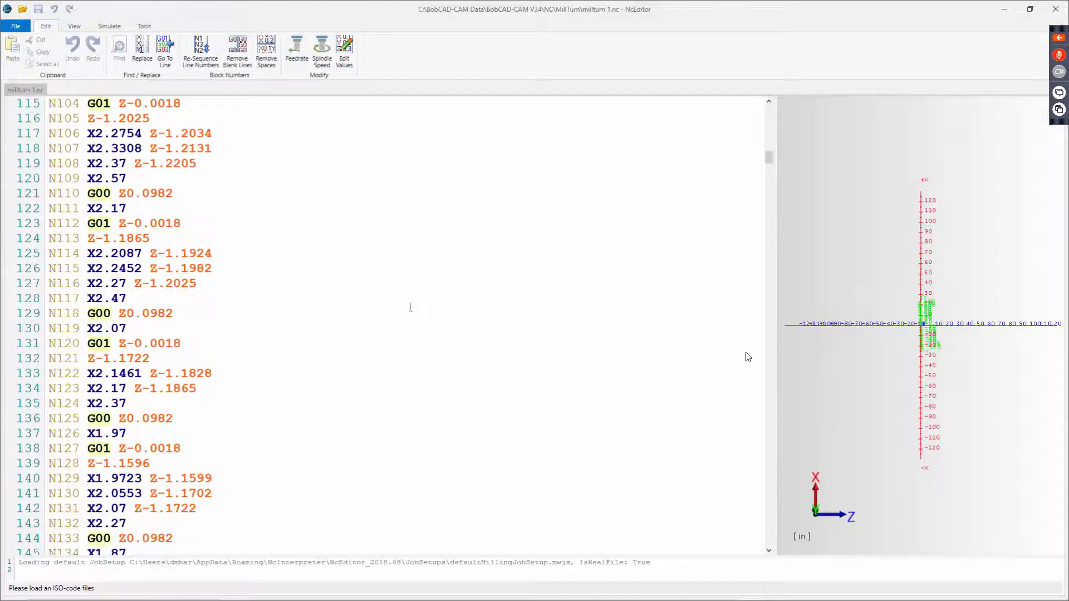
scroll(748, 357, "down", 18)
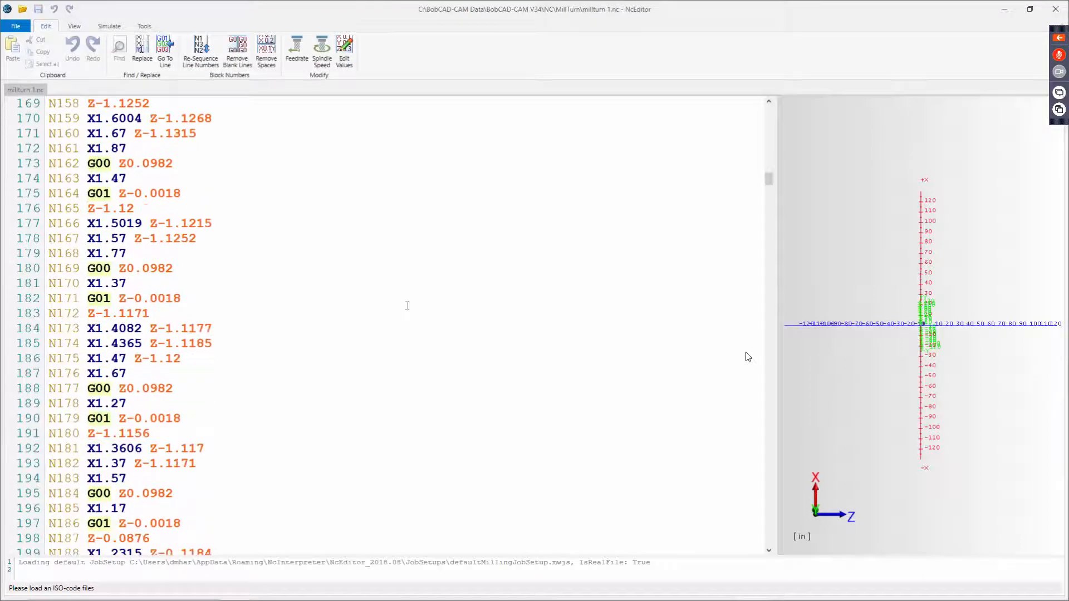
scroll(747, 356, "down", 12)
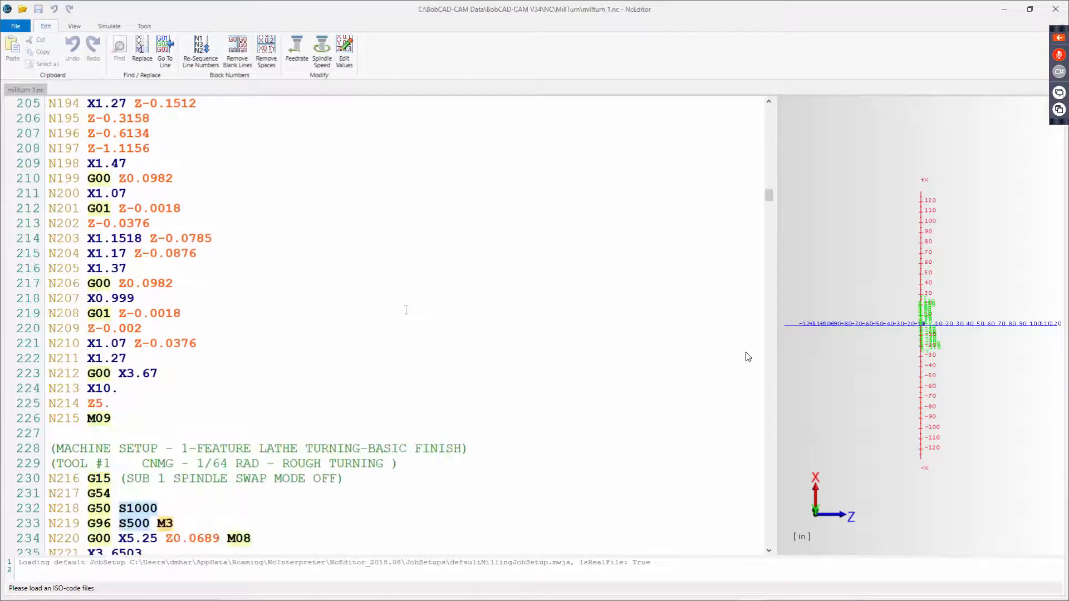
scroll(748, 357, "down", 2)
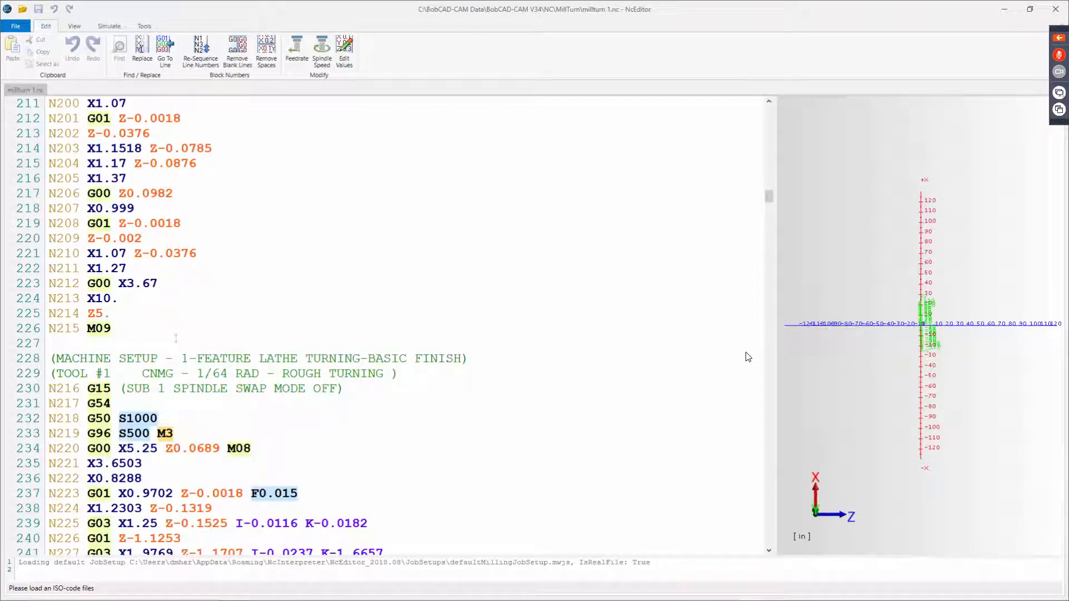
scroll(747, 357, "down", 3)
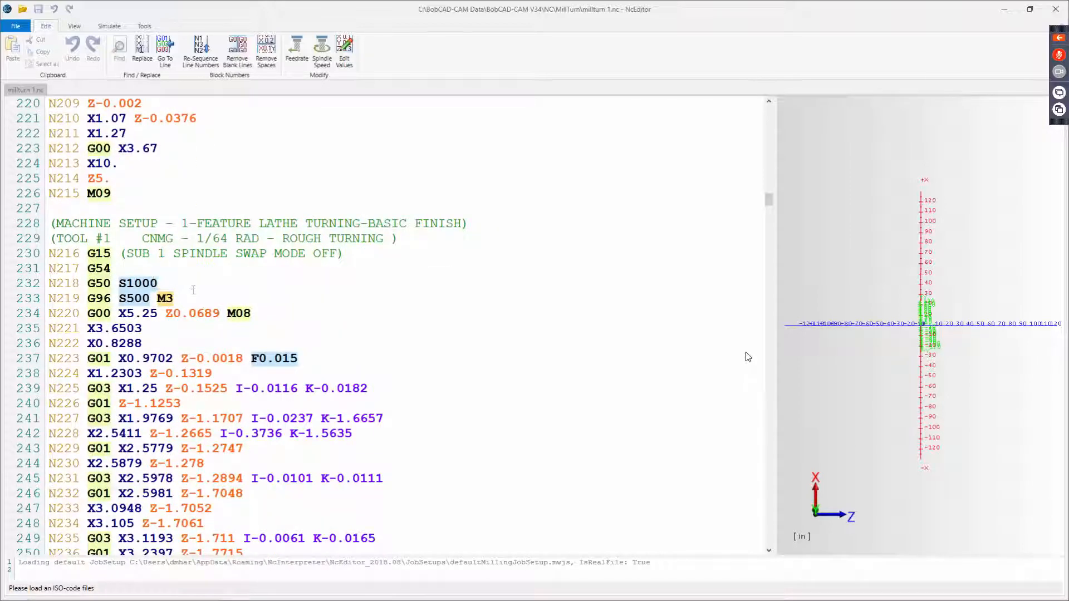
scroll(747, 357, "down", 10)
scroll(747, 357, "down", 1)
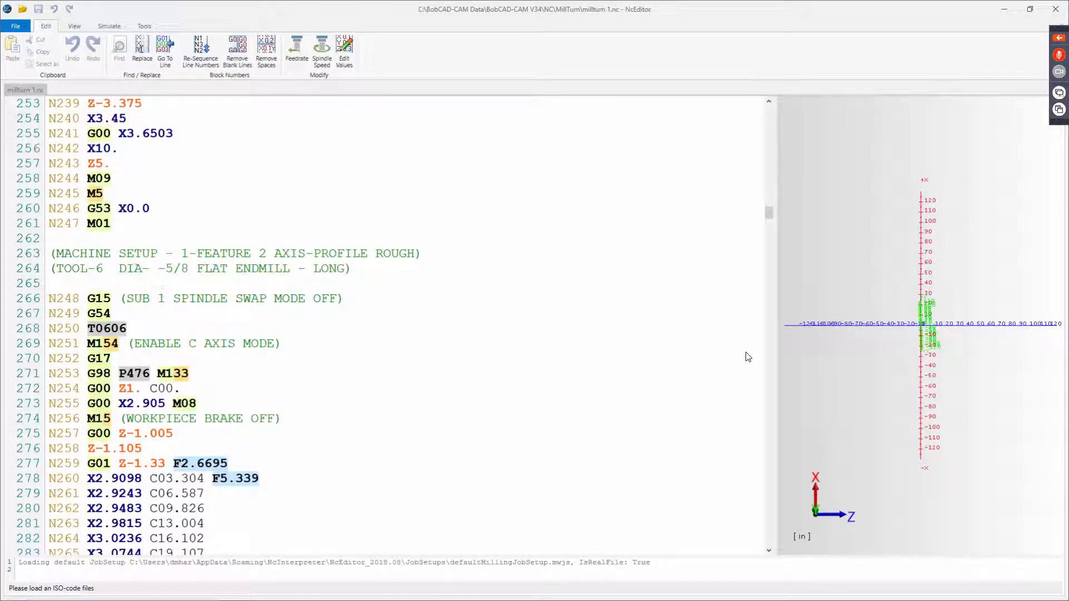
- Review the M01, M154 and G17 codes around the start of Profile Rough, and close NcEditor to return to BobCAD-CAM
left_click_drag(110, 223, 56, 223)
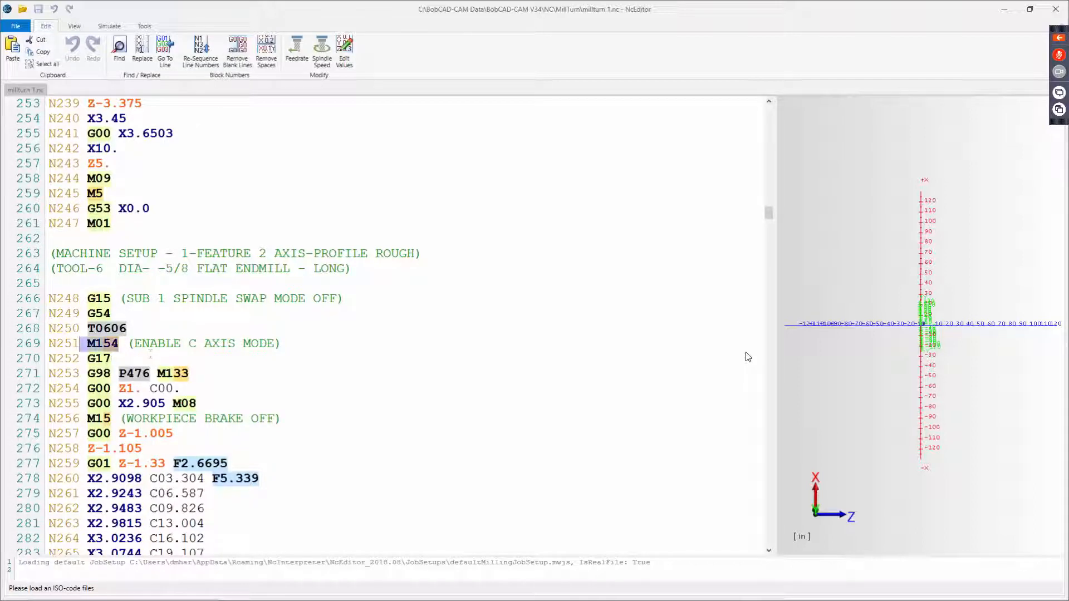
key("Down")
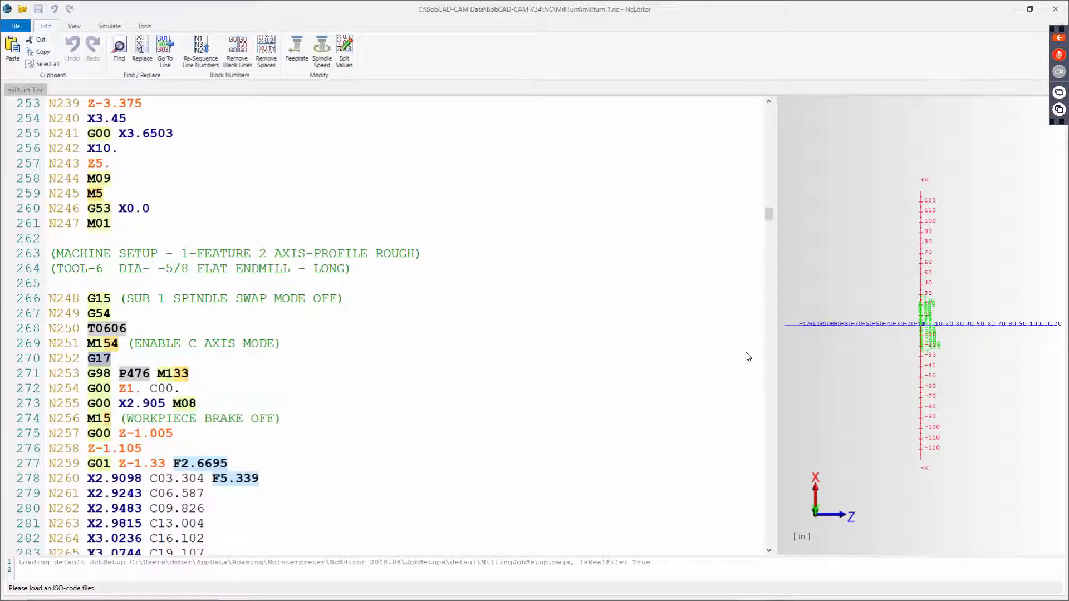
scroll(747, 357, "down", 3)
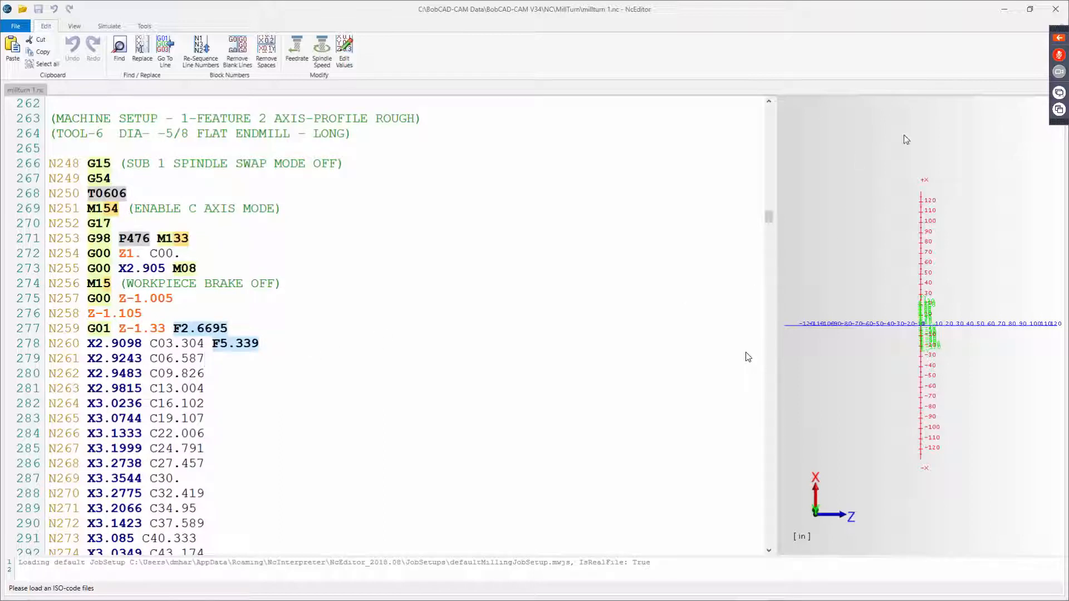
left_click(1054, 13)
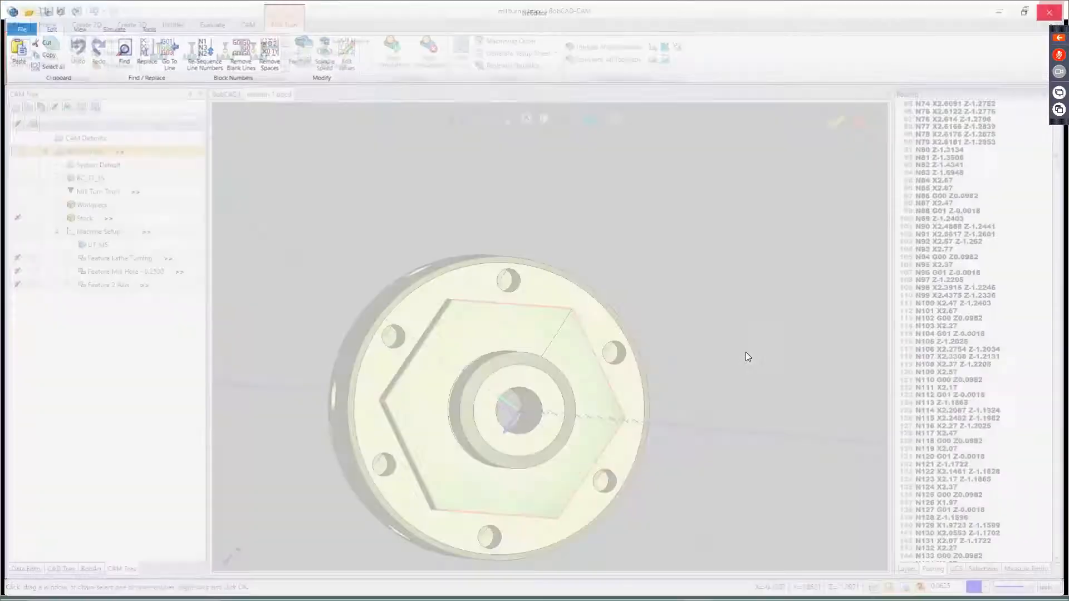
- Close the millturn 1 document and open millturn 2.bbcd from the Desktop
middle_click_drag(295, 287, 428, 337)
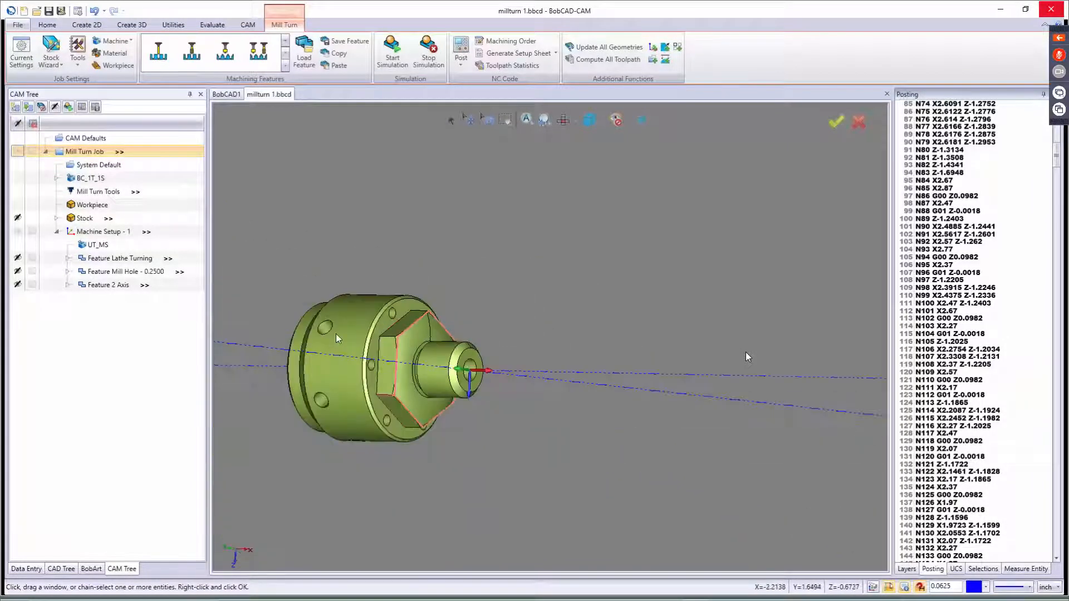
middle_click_drag(336, 338, 246, 270)
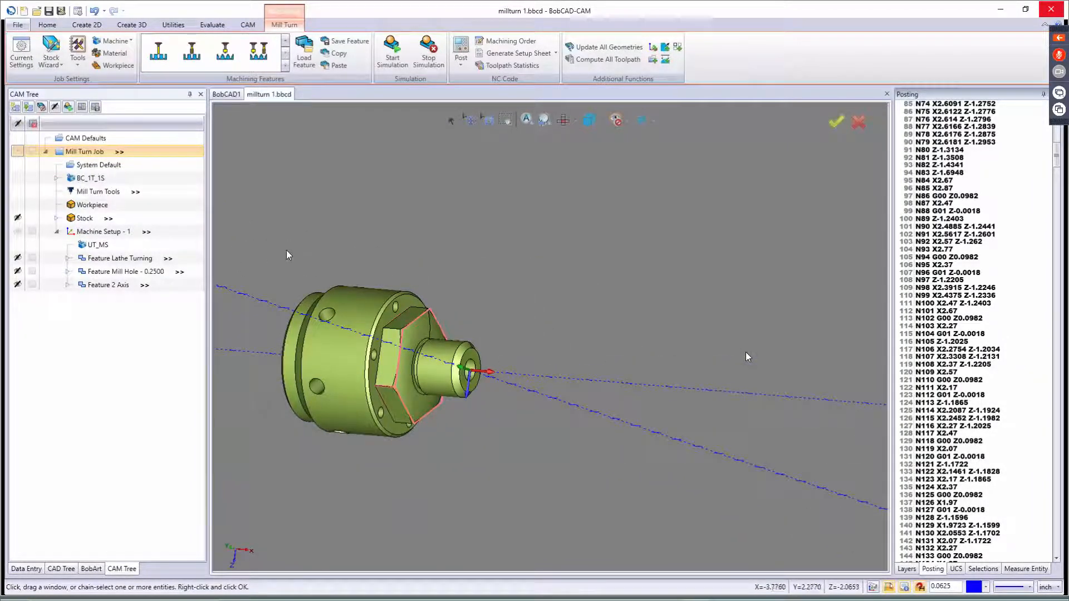
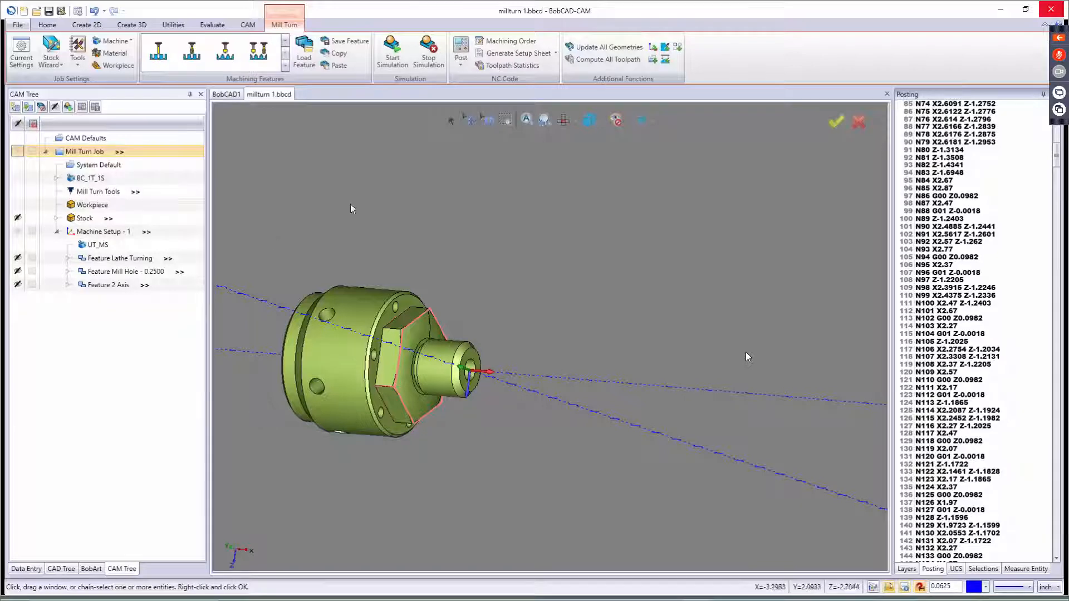
left_click(887, 94)
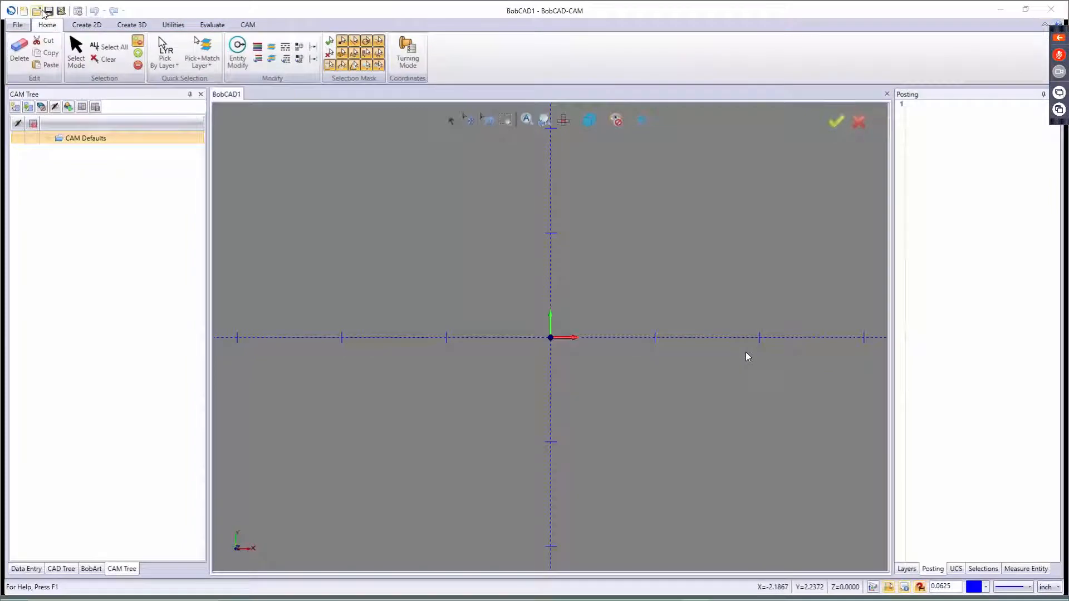
left_click(37, 11)
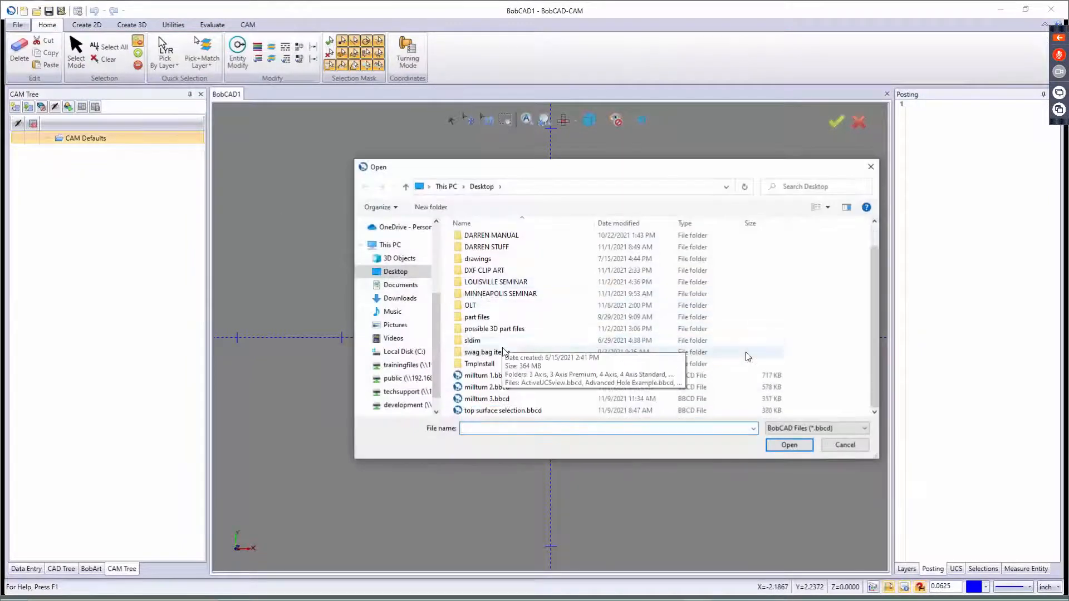
double_click(487, 387)
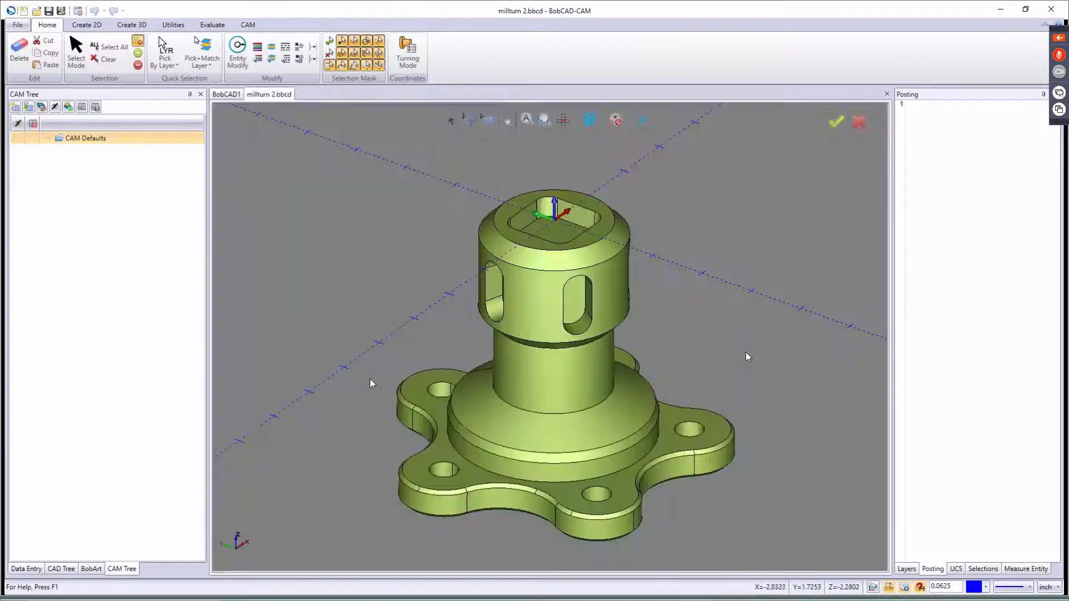
- Rotate the whole part 90 degrees about the Y axis around the origin
scroll(460, 340, "down", 2)
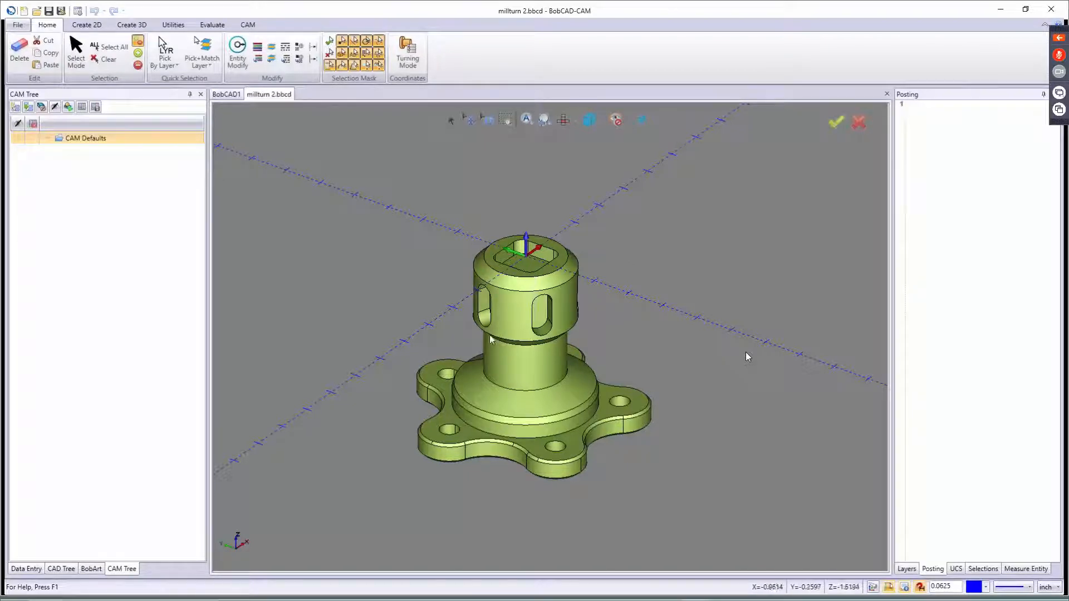
middle_click_drag(461, 332, 397, 287)
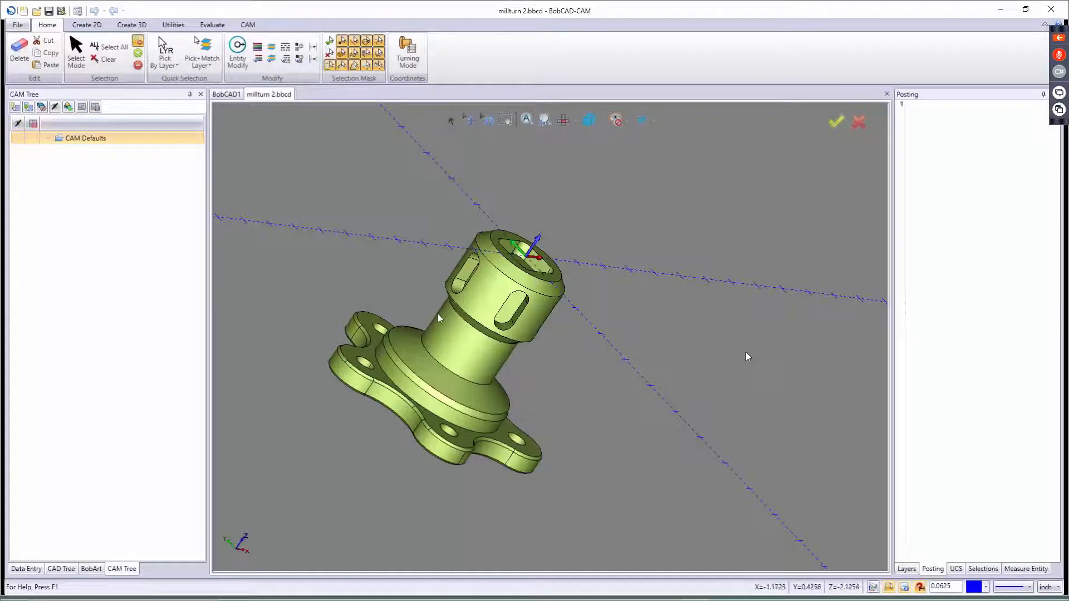
middle_click_drag(433, 316, 423, 323)
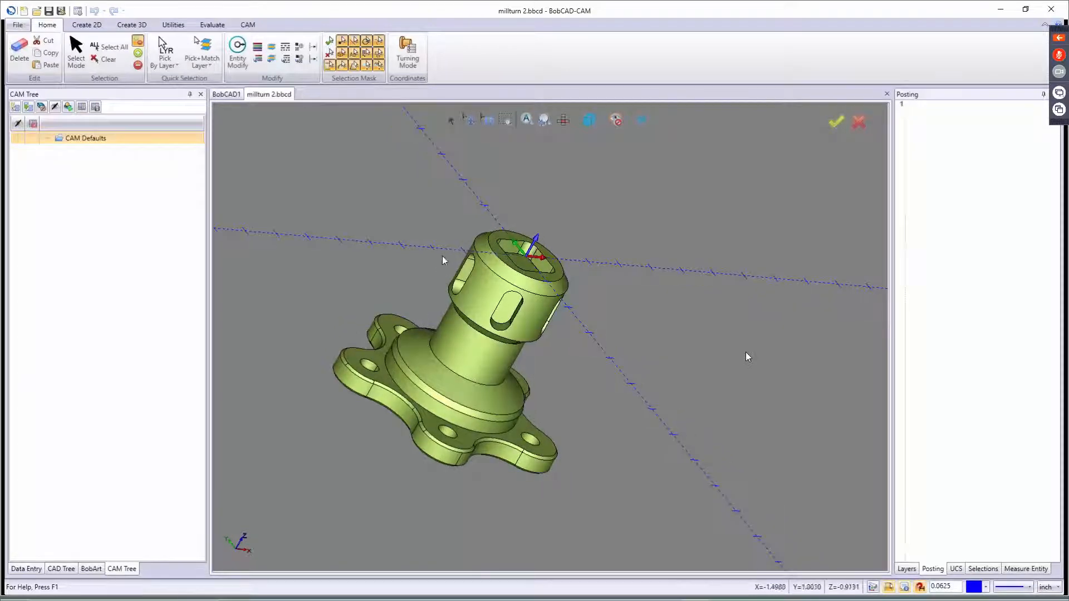
middle_click_drag(444, 260, 521, 259)
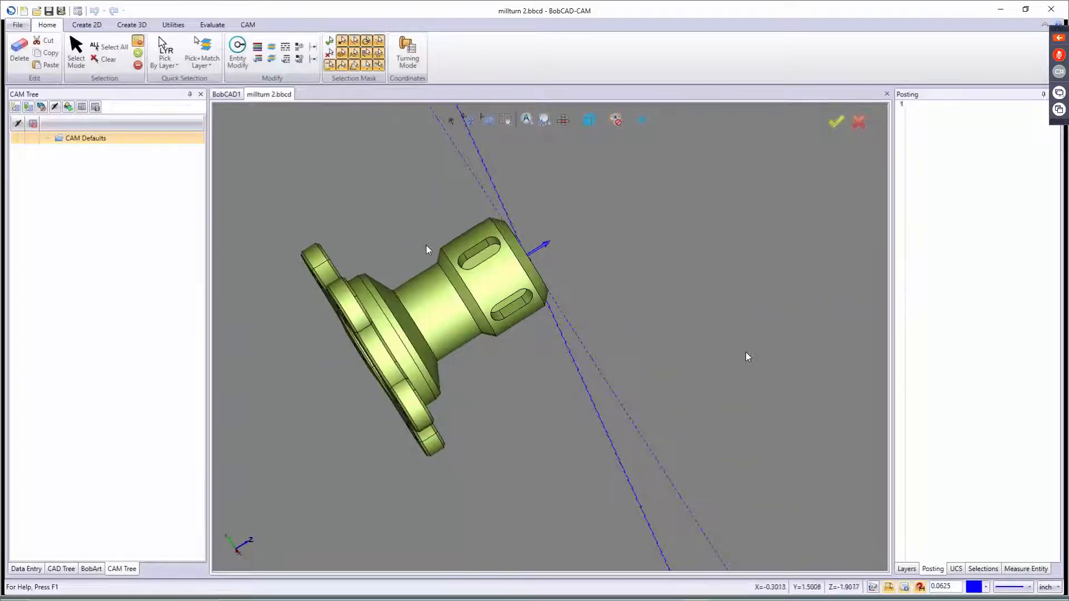
key("7")
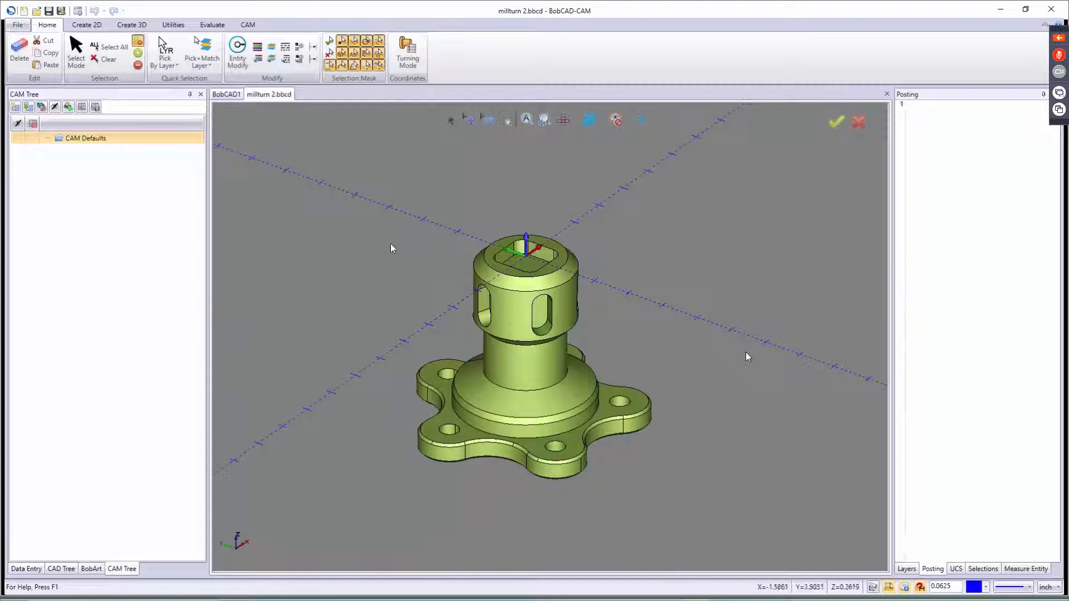
left_click(160, 26)
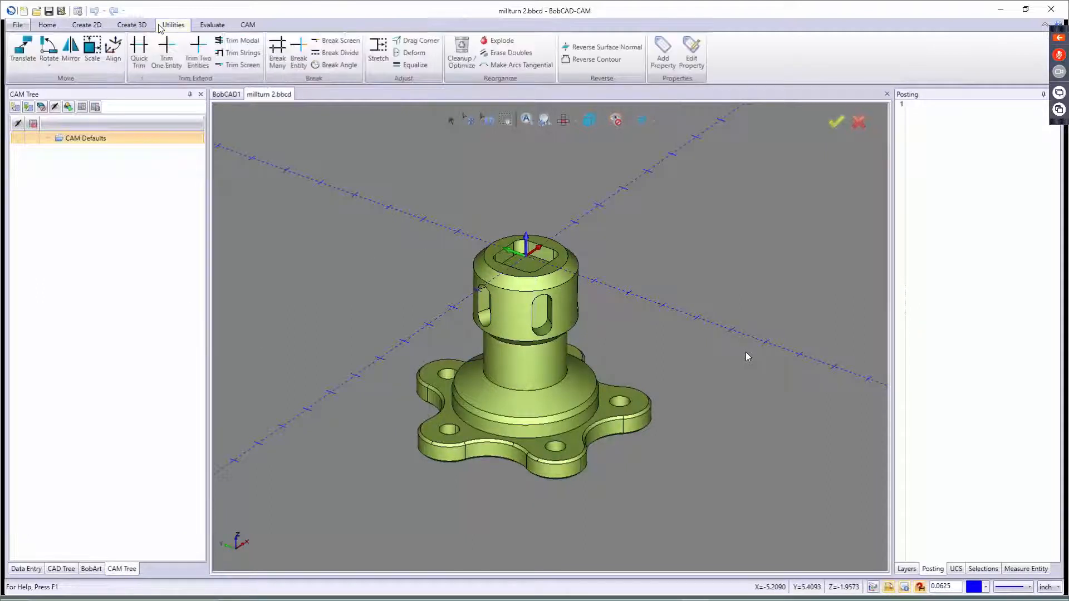
left_click(49, 49)
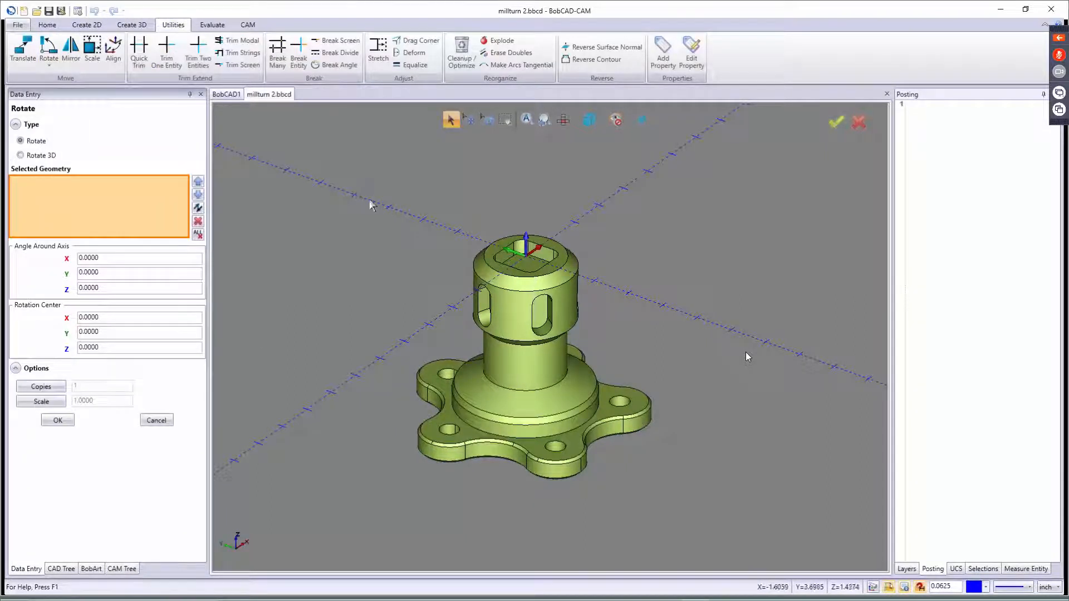
left_click_drag(361, 187, 751, 507)
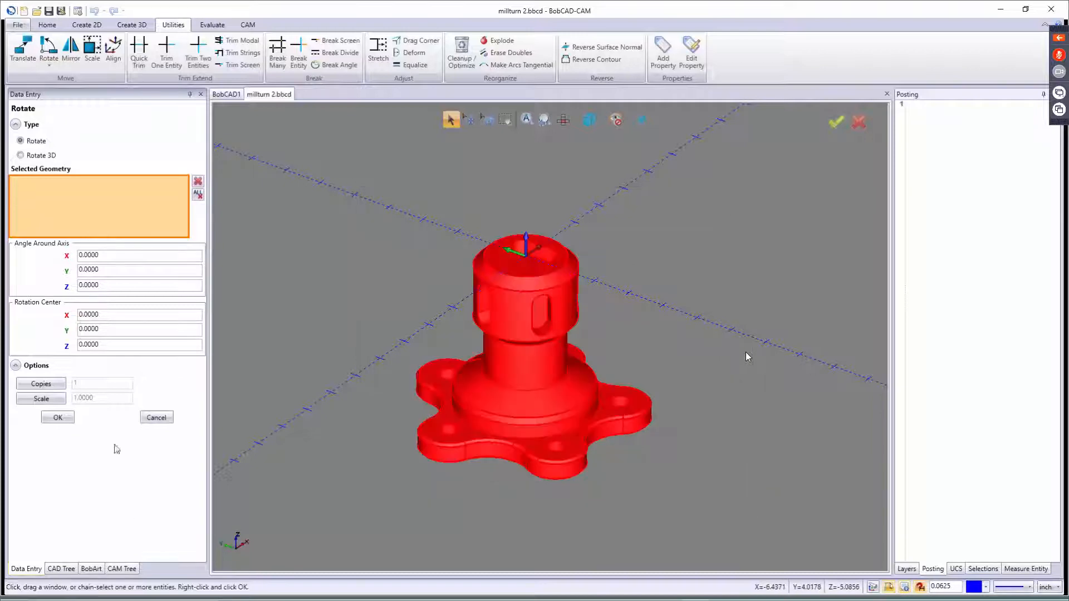
left_click_drag(109, 271, 46, 274)
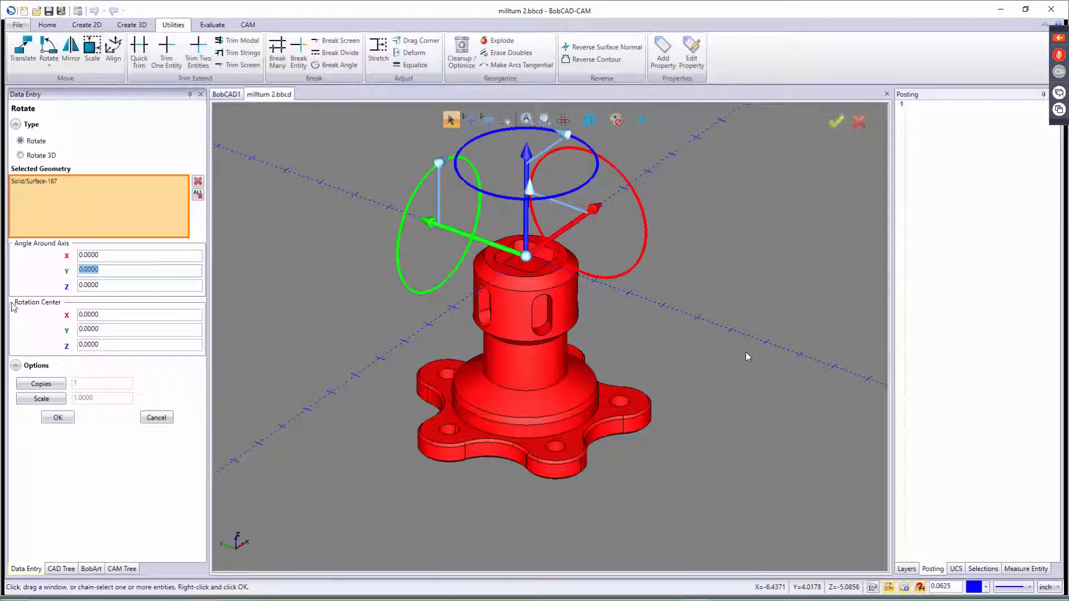
key("Tab")
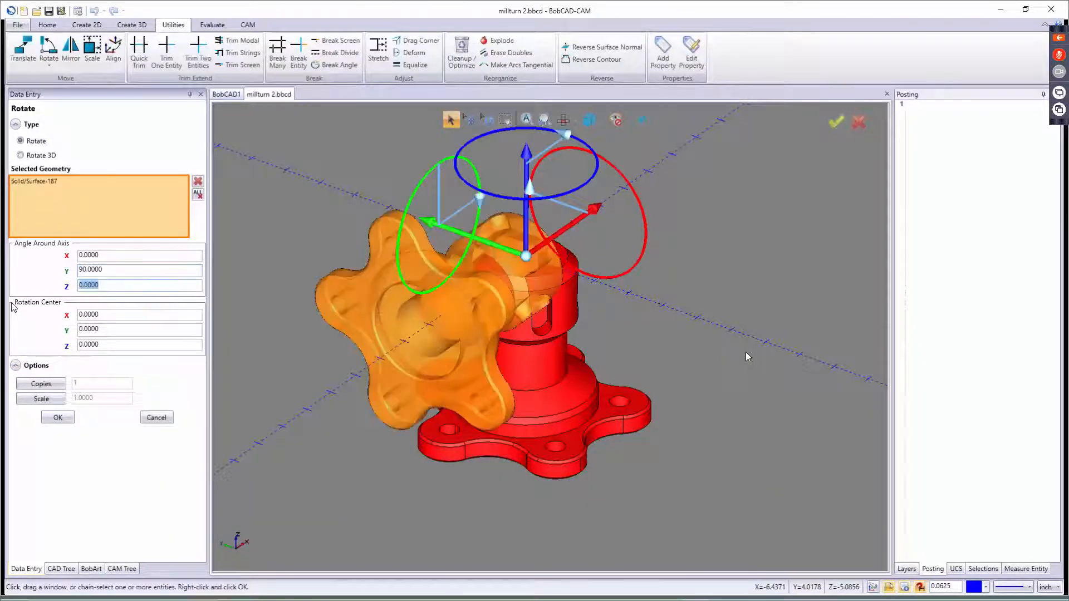
left_click(59, 417)
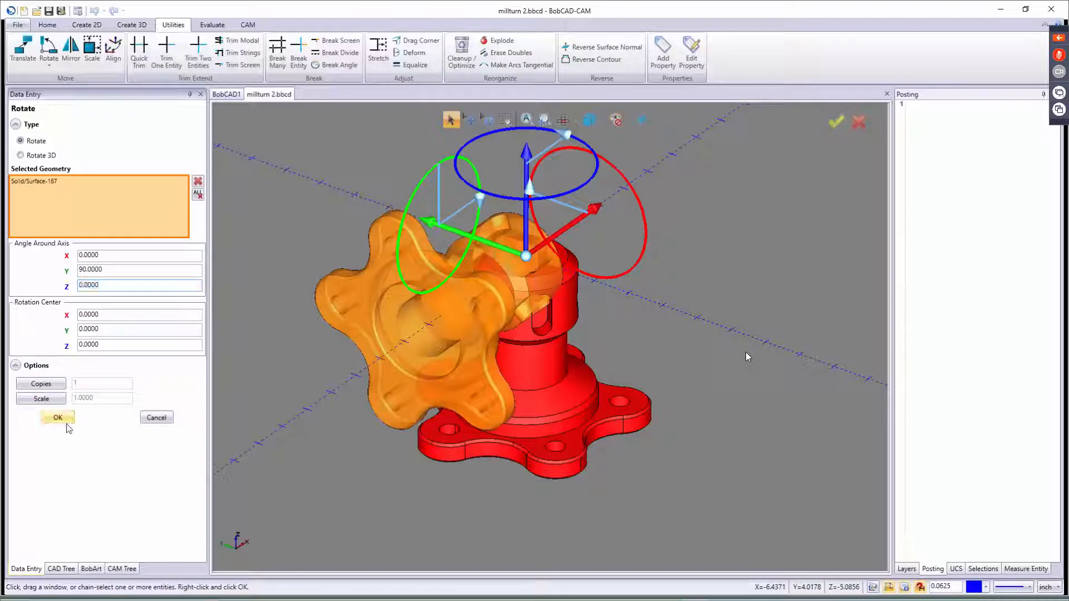
left_click(158, 417)
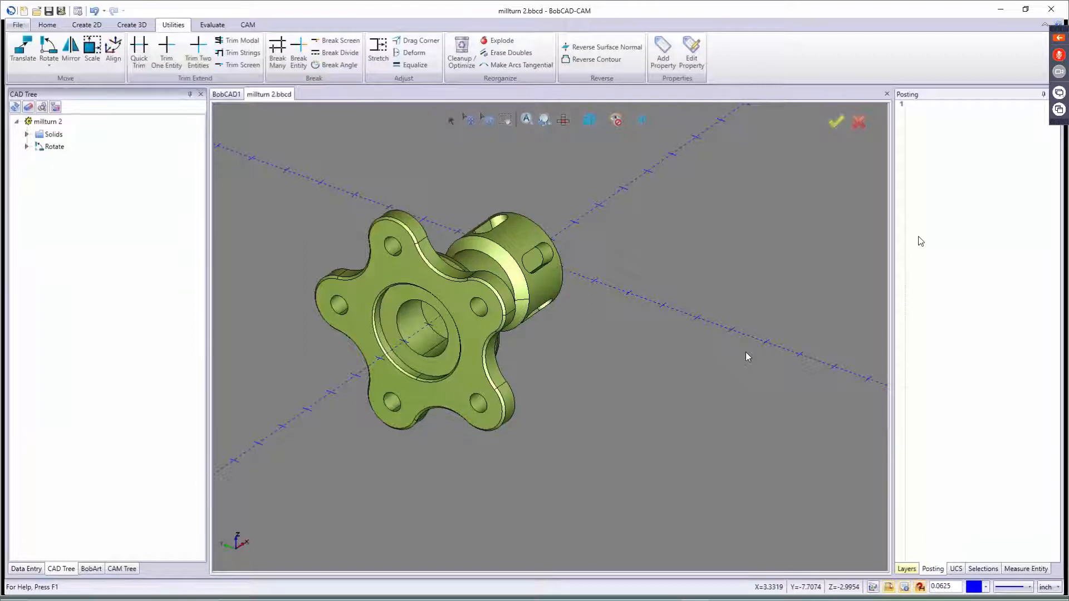
- Add a new layer and name it "spun profile"
right_click(925, 159)
left_click(935, 165)
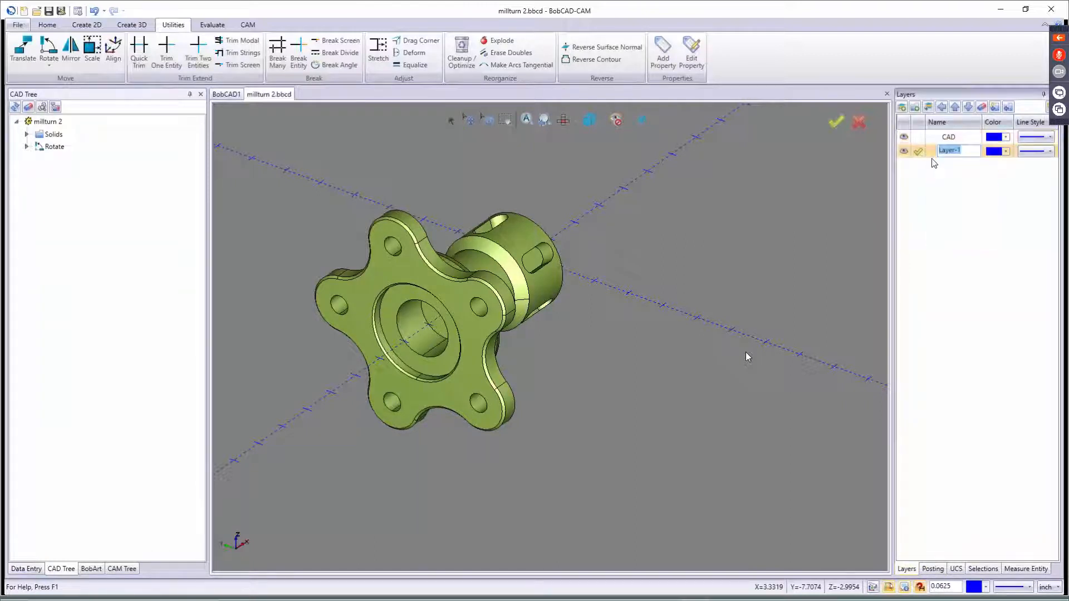
type("spun profile")
key("Return")
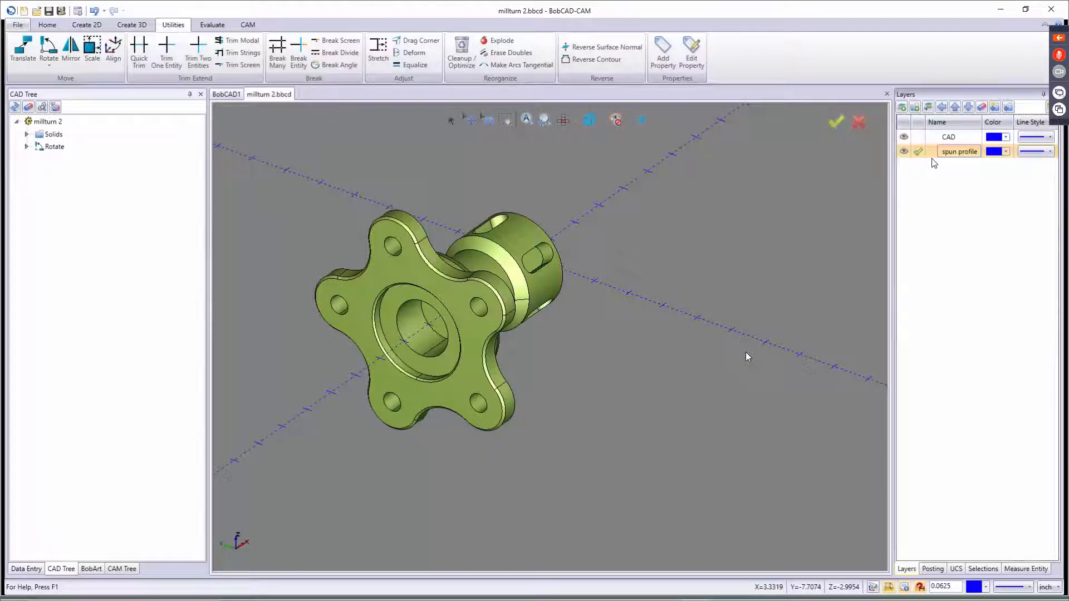
- Create a Spun Profile of the entire part along the X axis with a tolerance of 0.0010, and hide the CAD layer
left_click(86, 25)
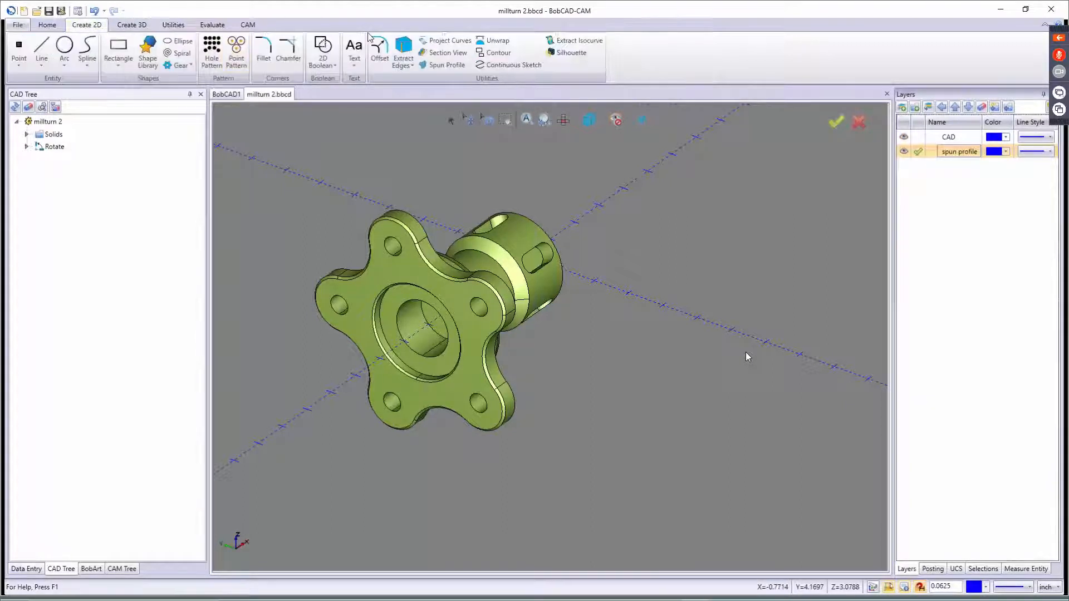
left_click(437, 64)
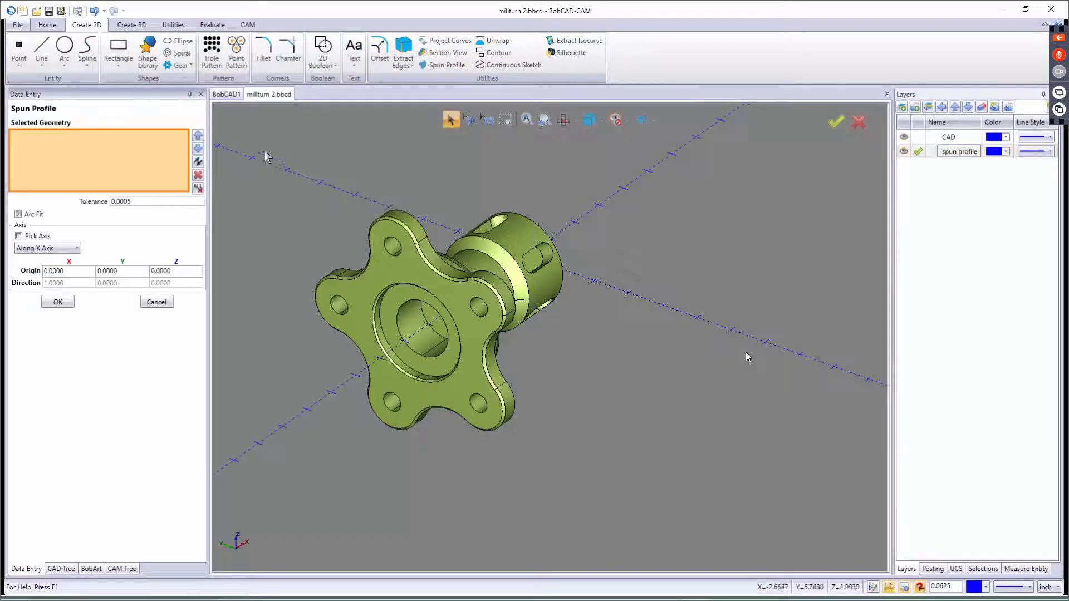
left_click_drag(667, 447, 673, 477)
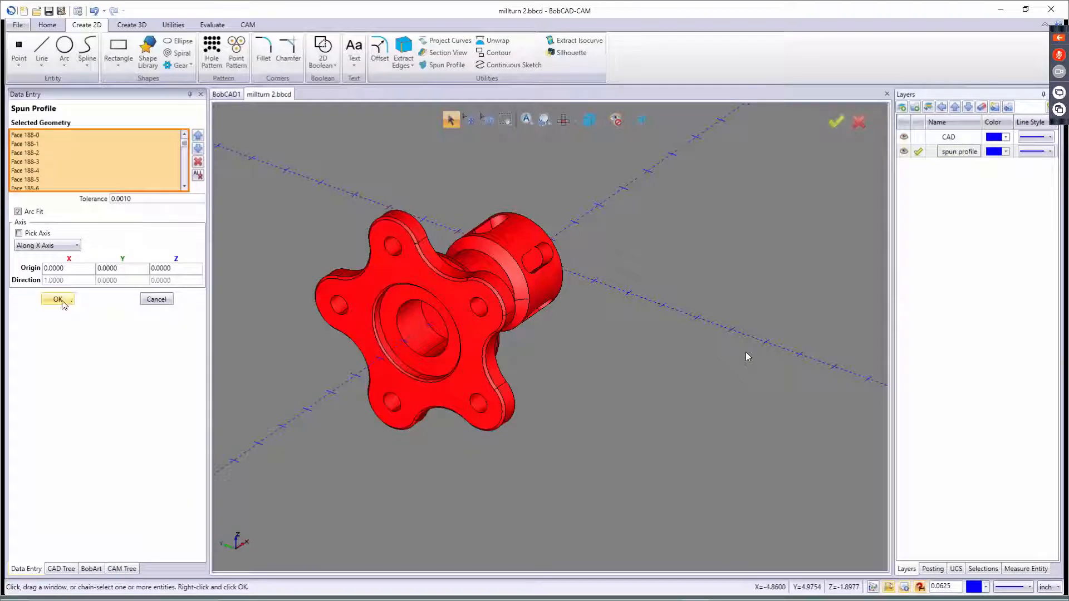
left_click(61, 300)
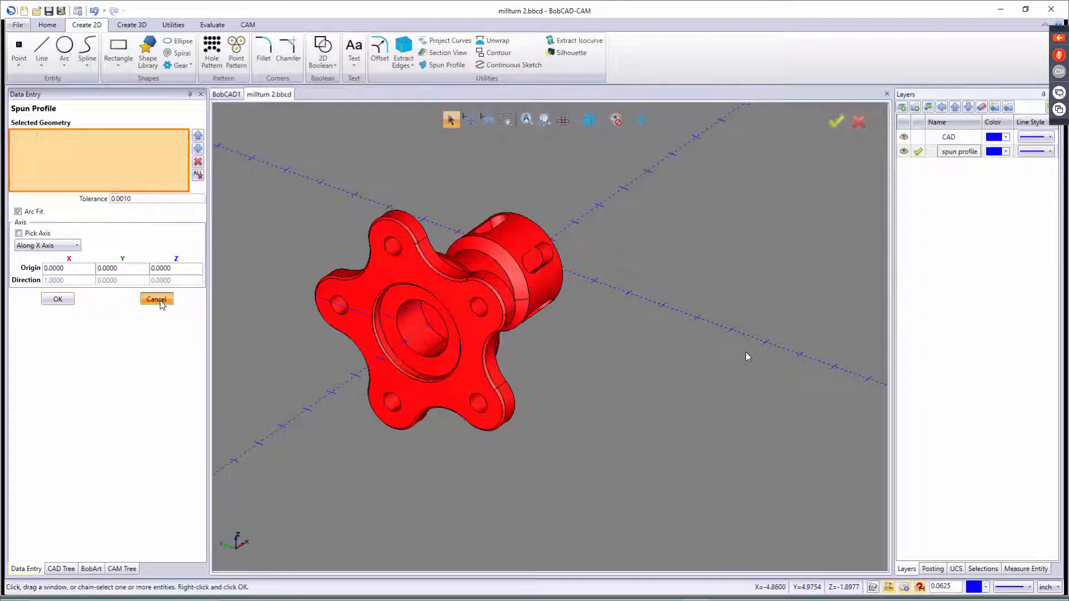
left_click(903, 137)
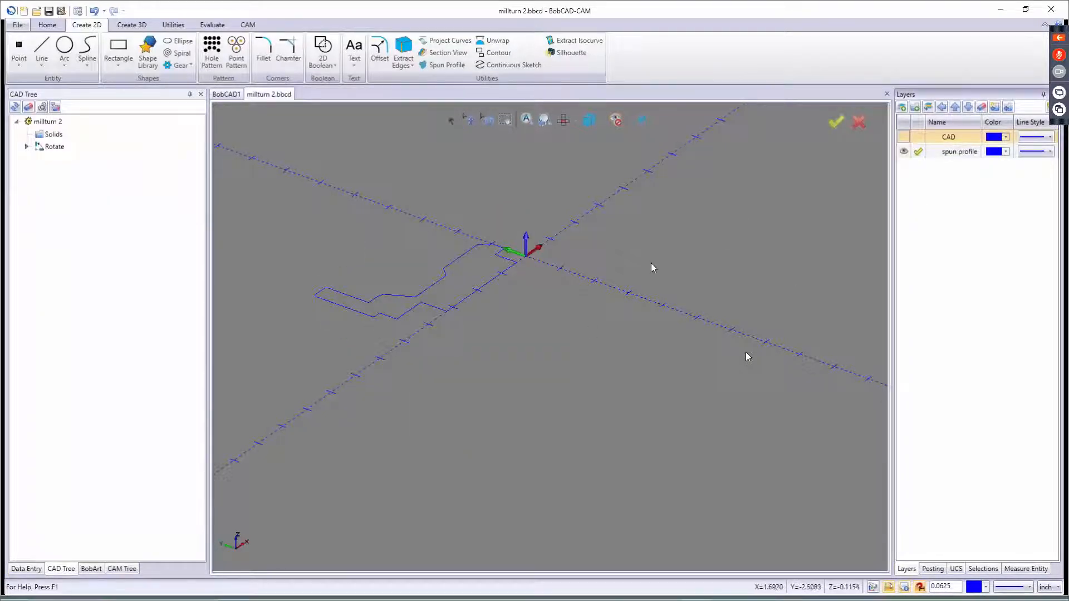
key("t")
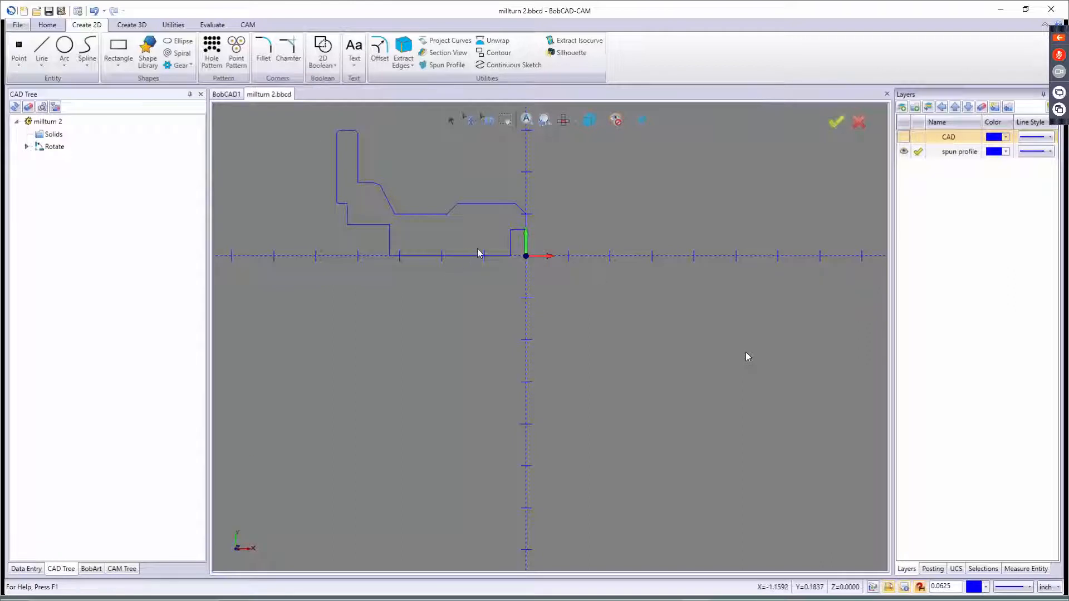
middle_click_drag(483, 255, 588, 371)
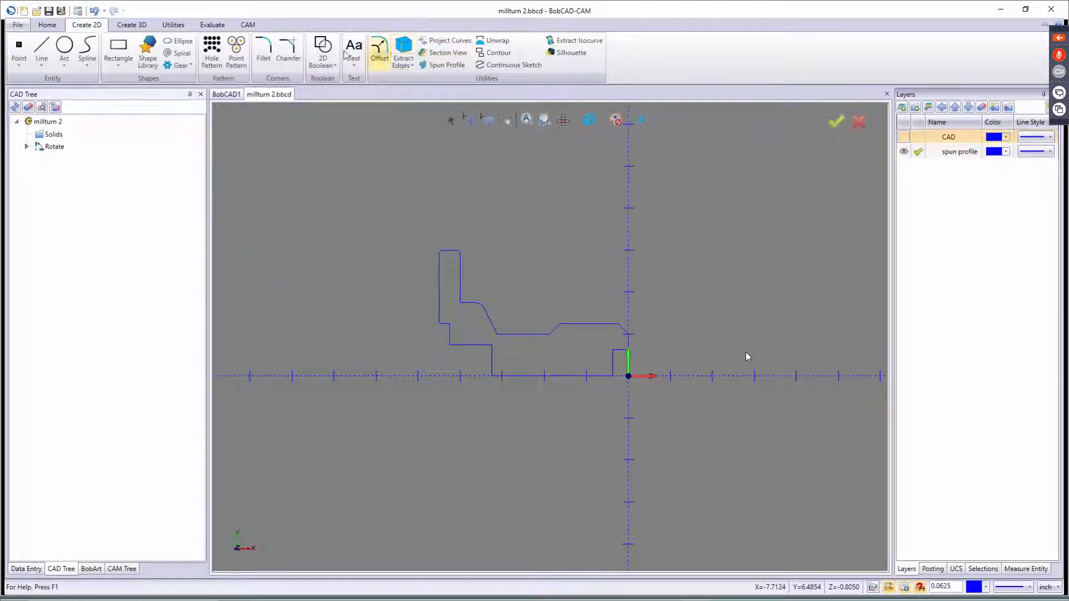
- Run Cleanup / Optimize on all lines of the spun profile, repeating it until no more corrections are made
left_click(173, 25)
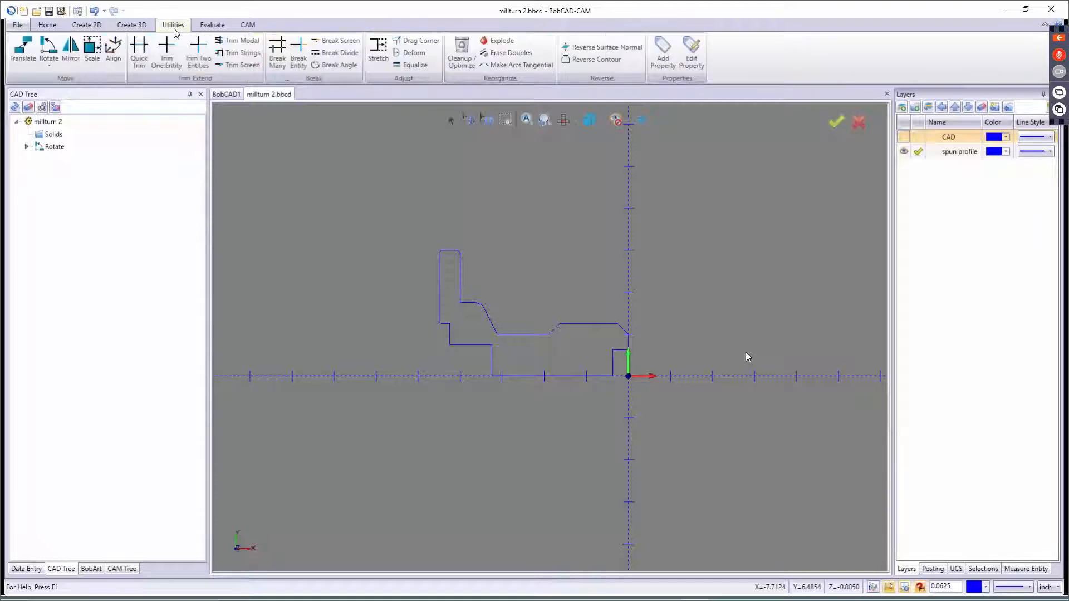
left_click(462, 51)
left_click_drag(352, 183, 694, 432)
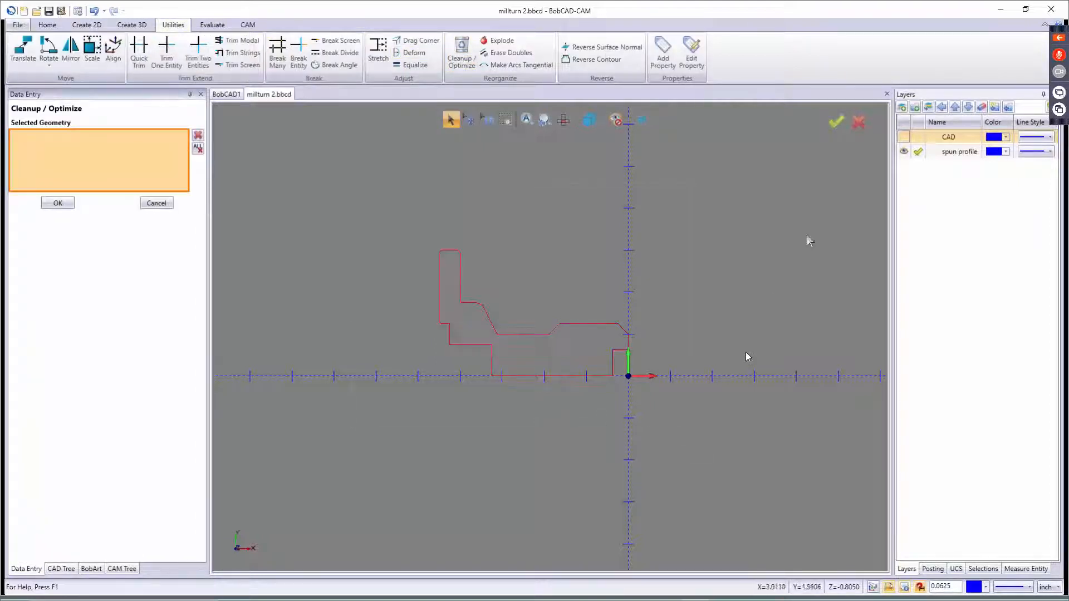
left_click(828, 122)
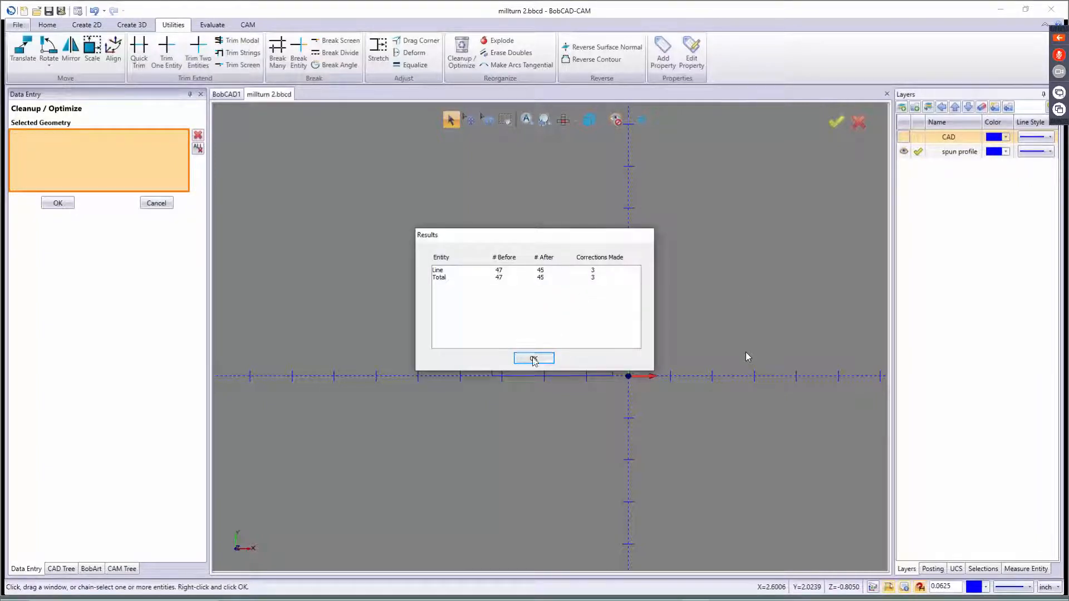
left_click(533, 358)
key("ctrl+a")
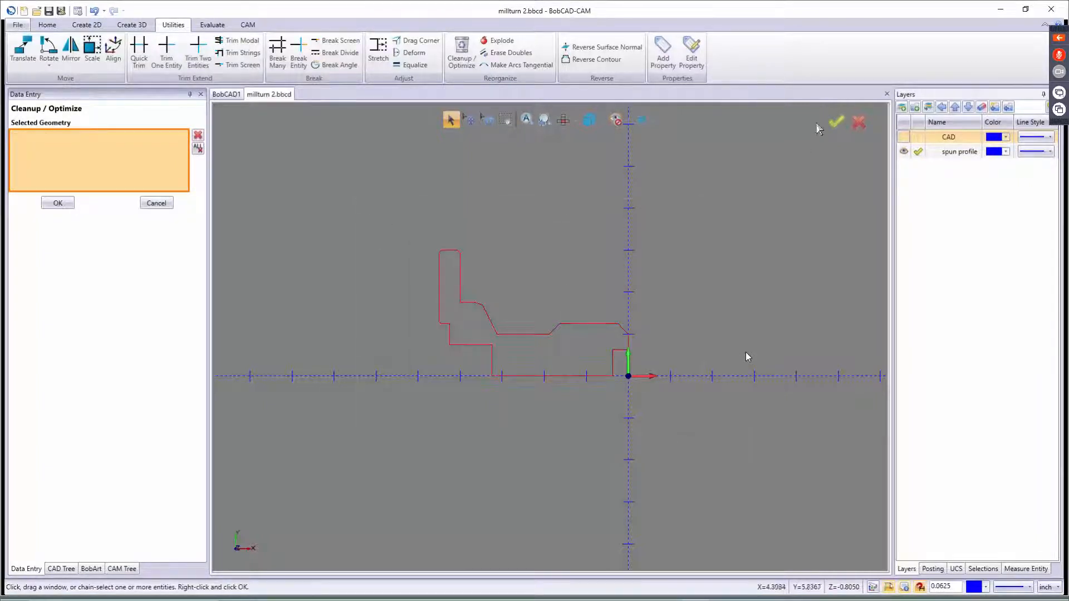
right_click(715, 301)
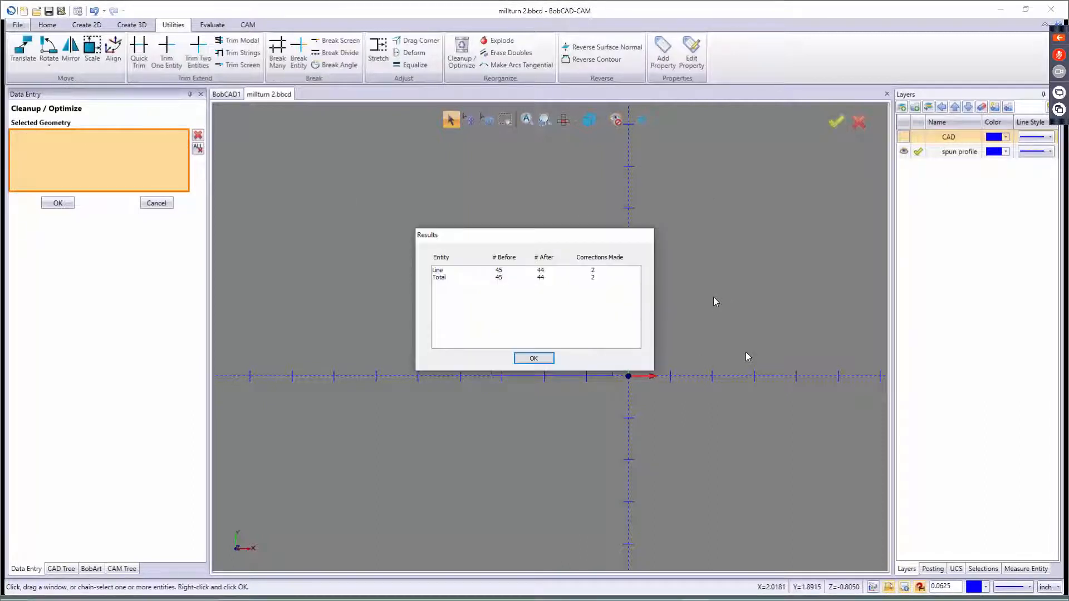
left_click(533, 358)
key("ctrl+a")
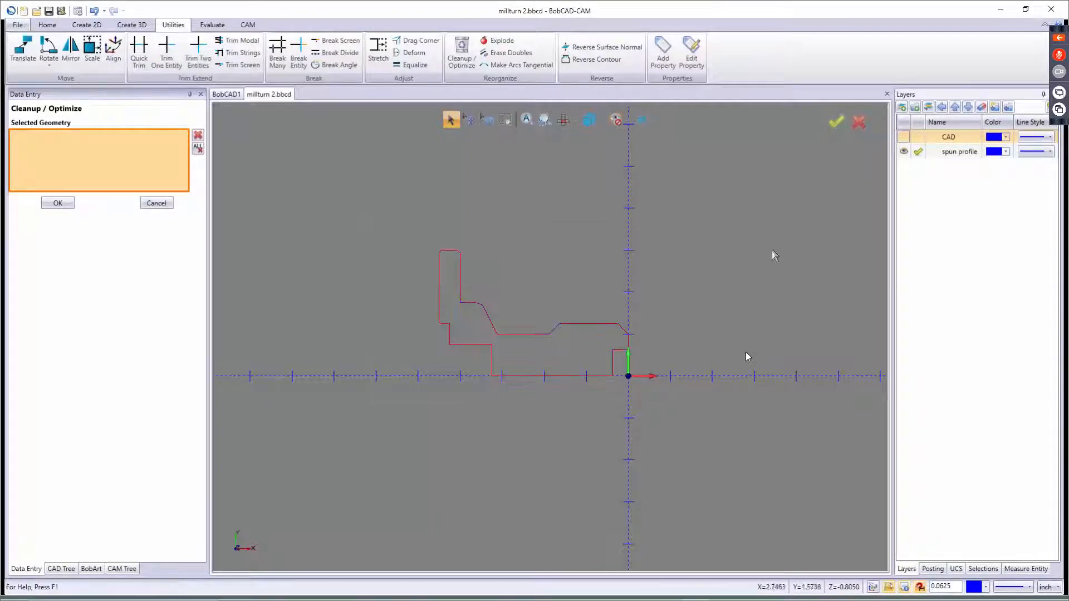
left_click(830, 134)
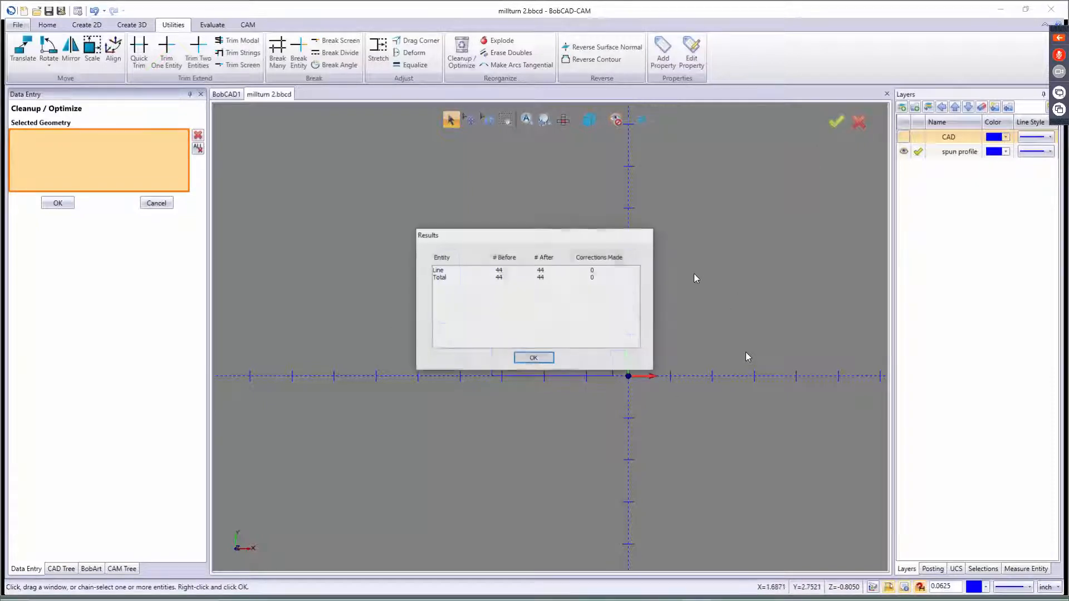
left_click(535, 359)
left_click(156, 203)
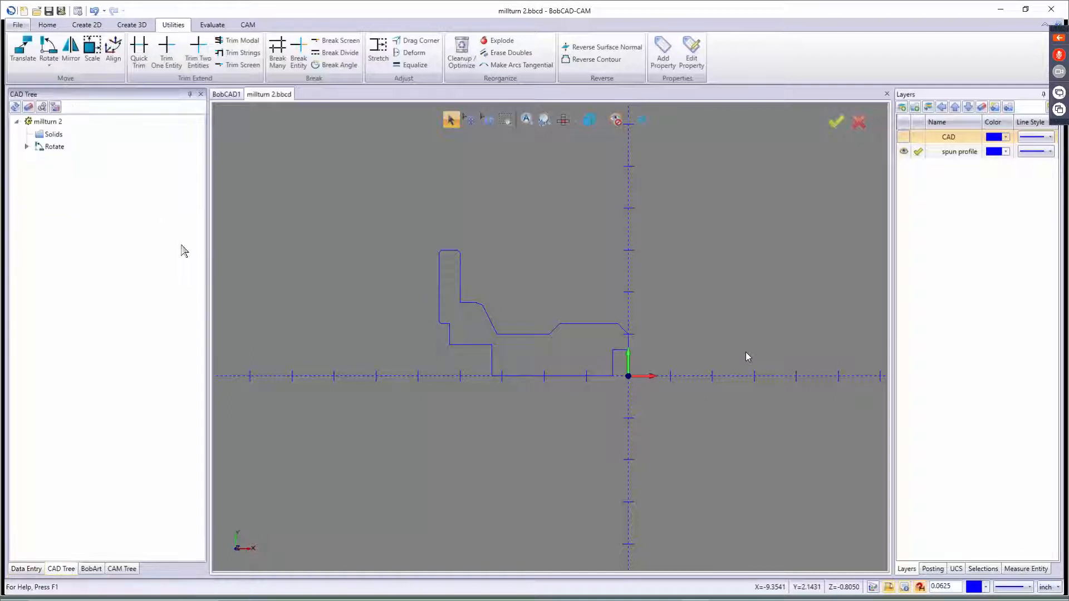
- Show the CAD layer again, make it the active layer, and hide the spun profile layer
left_click(904, 137)
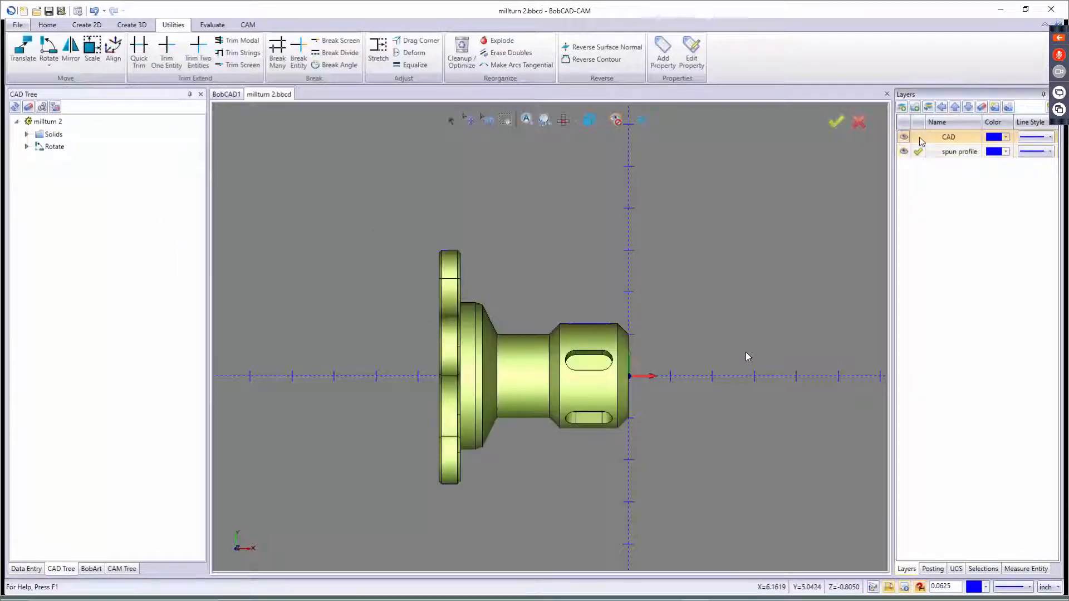
left_click(918, 137)
left_click(904, 152)
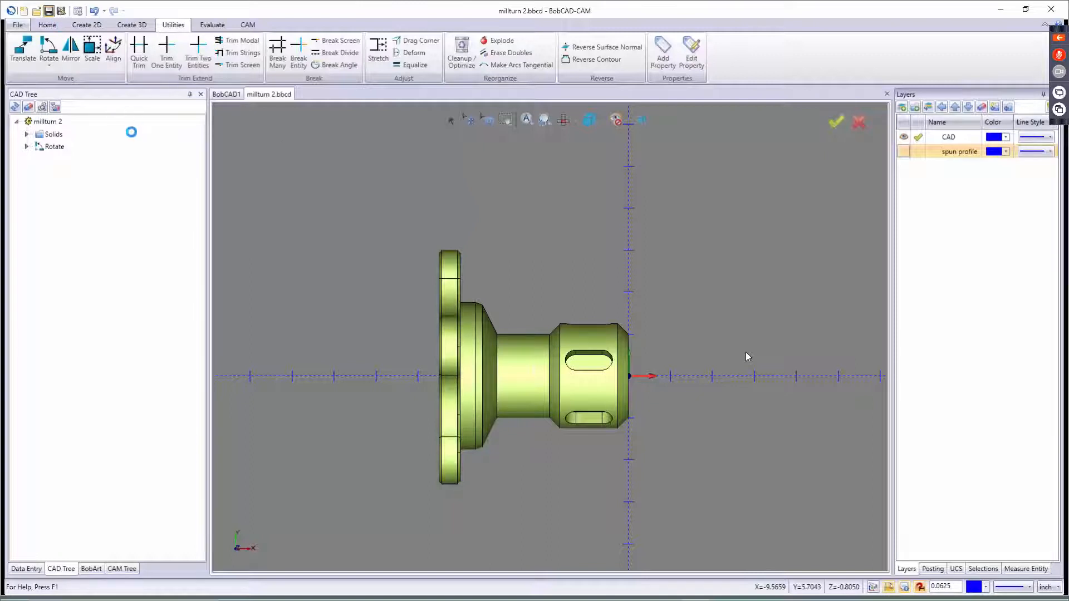
- Set up a new Mill Turn job for machine BC_1T_1S with the System Default template and start its Stock Wizard
left_click(248, 24)
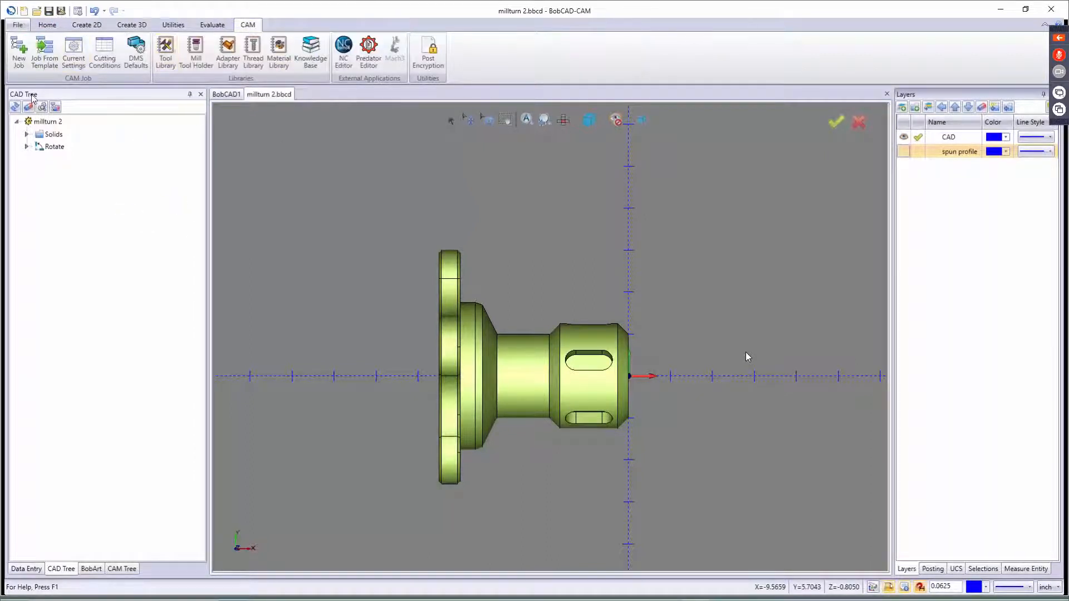
left_click(19, 51)
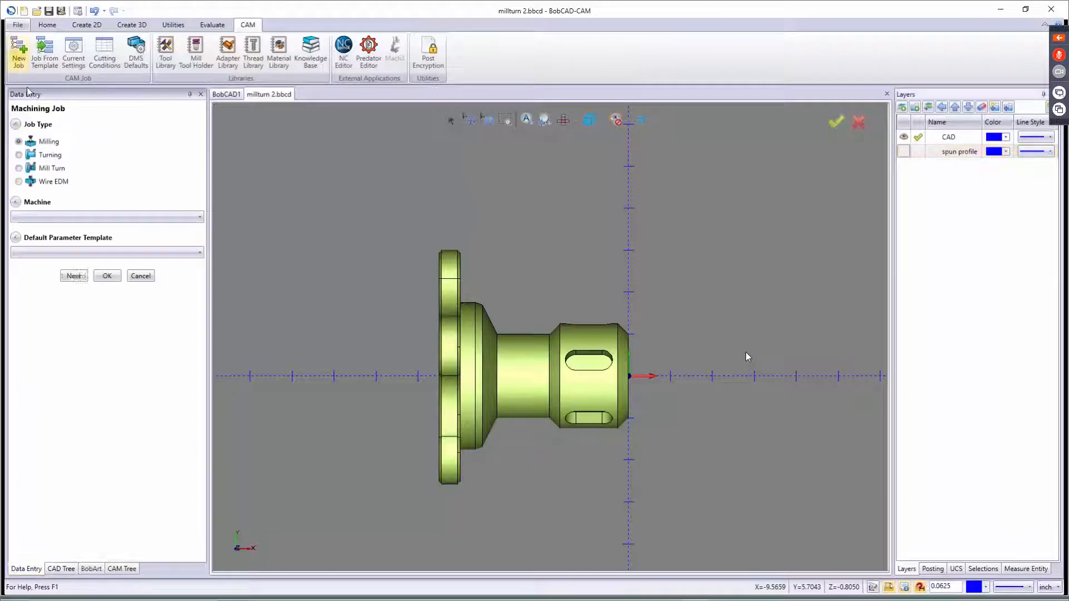
left_click(40, 171)
left_click(44, 218)
left_click(44, 233)
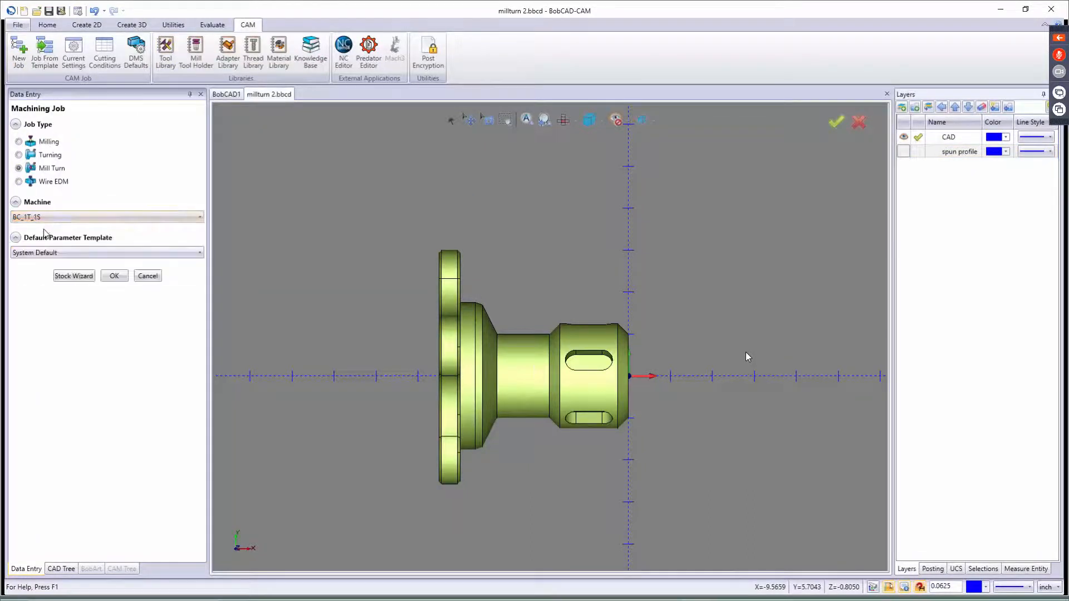
left_click(73, 275)
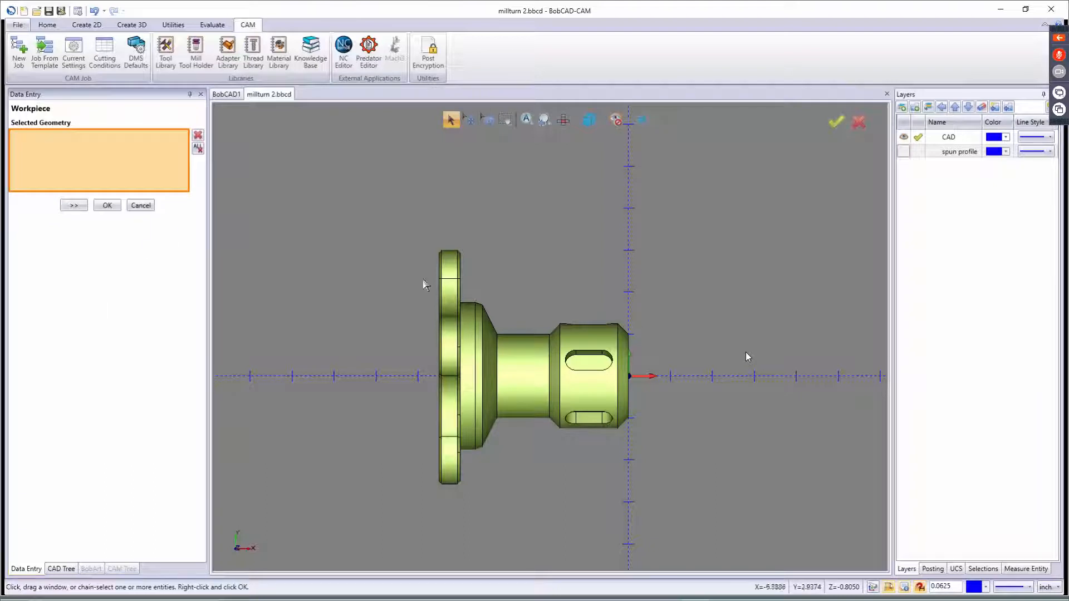
- Assign the part solid as the workpiece and try defining the stock from the part's solid body
left_click(459, 295)
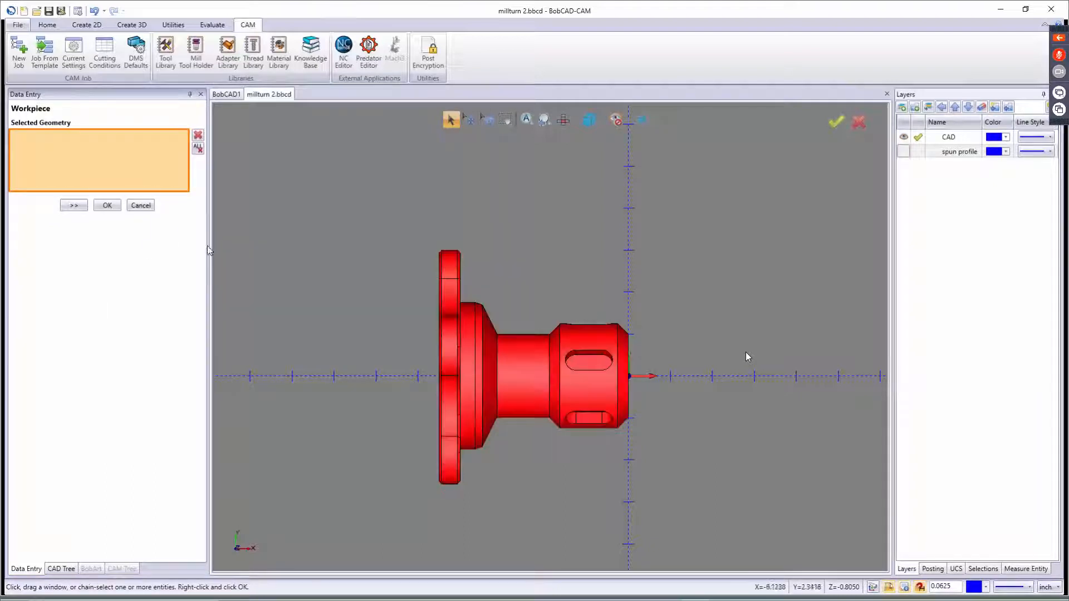
left_click(74, 206)
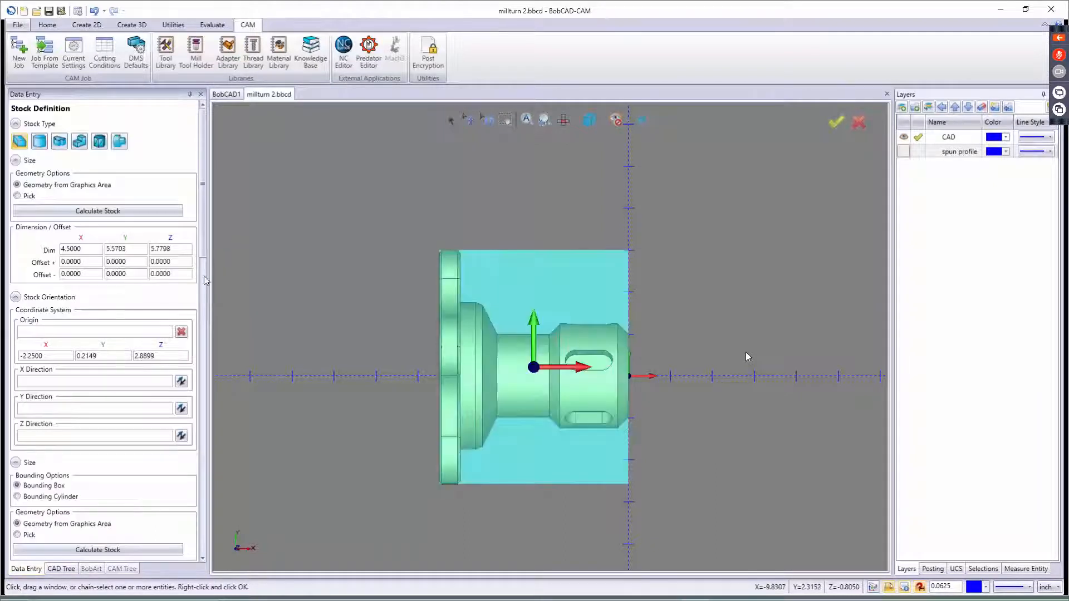
left_click(79, 142)
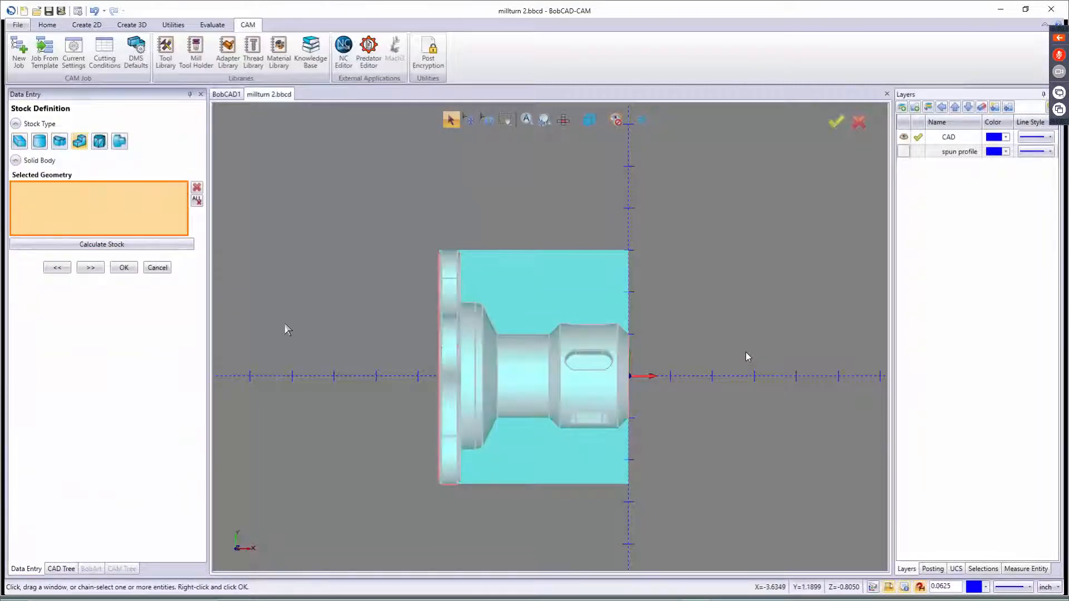
left_click(84, 245)
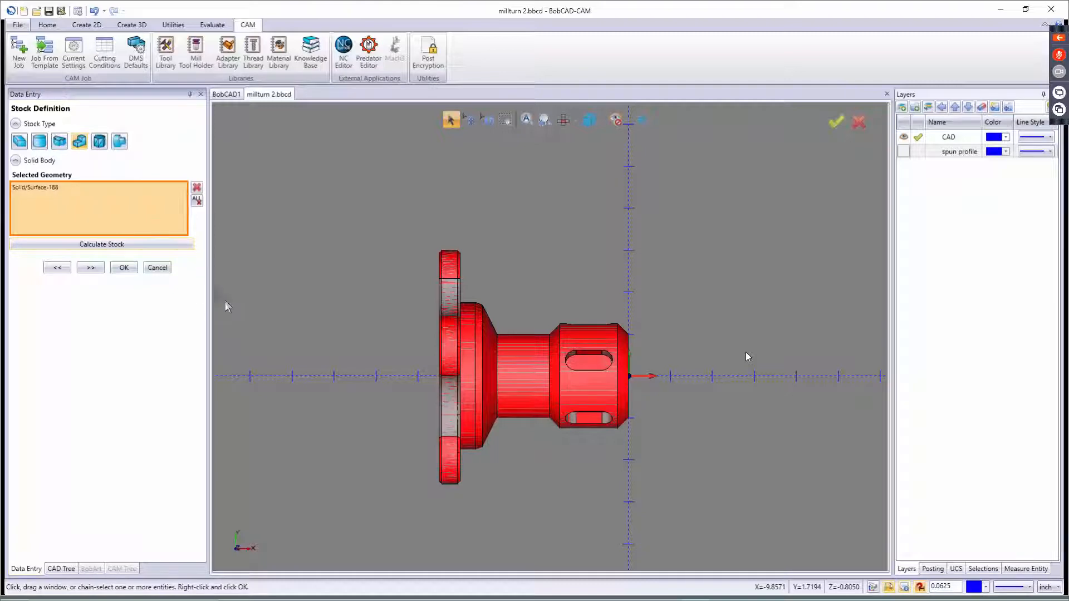
- Define cylindrical stock extruded along the X axis, calculated from the part's bounding cylinder
left_click(40, 142)
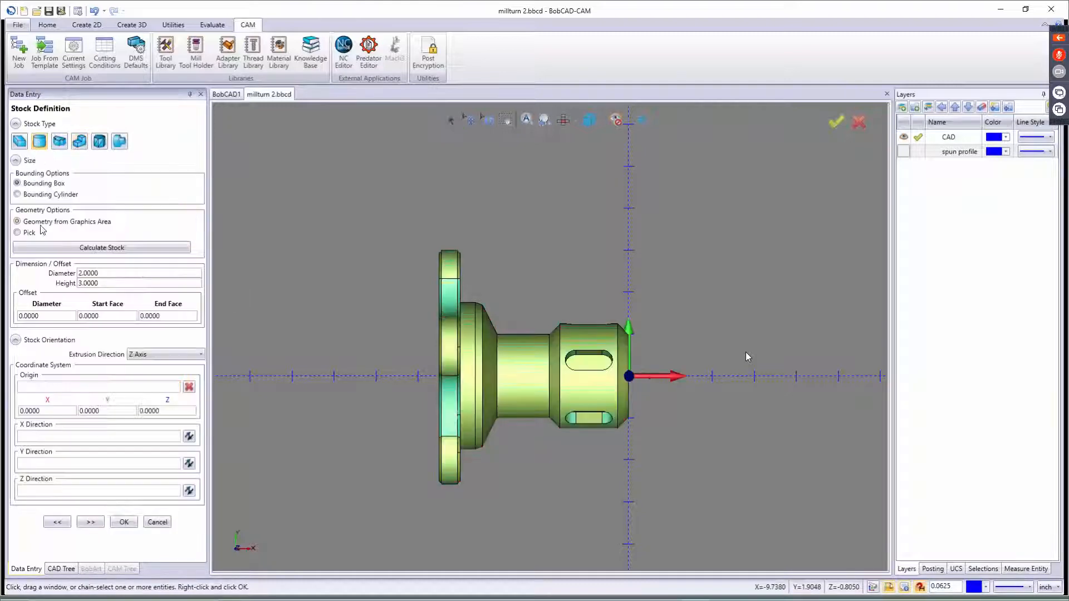
left_click(175, 355)
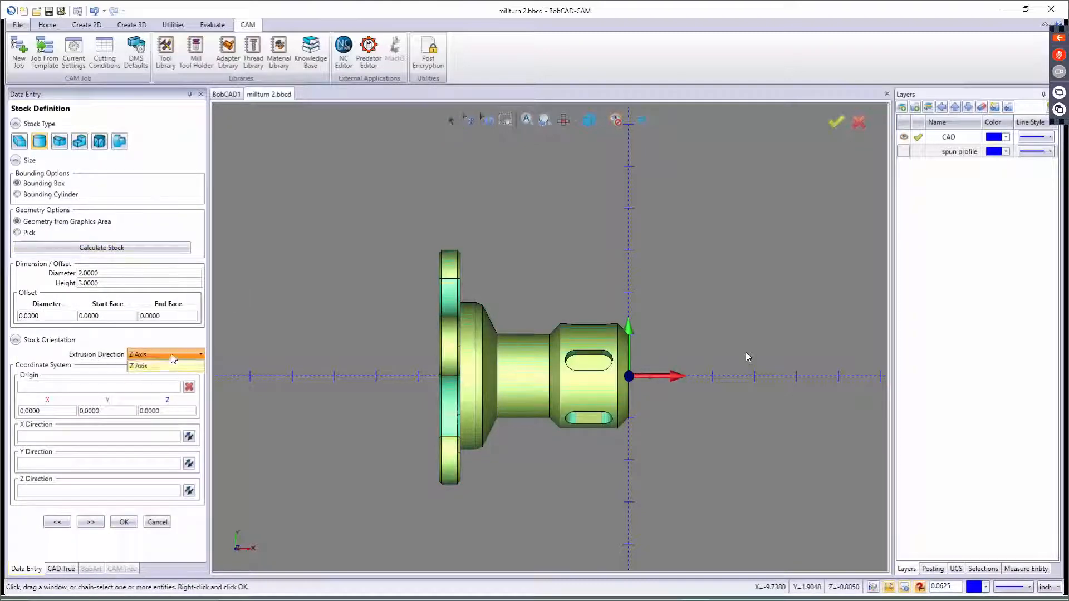
left_click(174, 367)
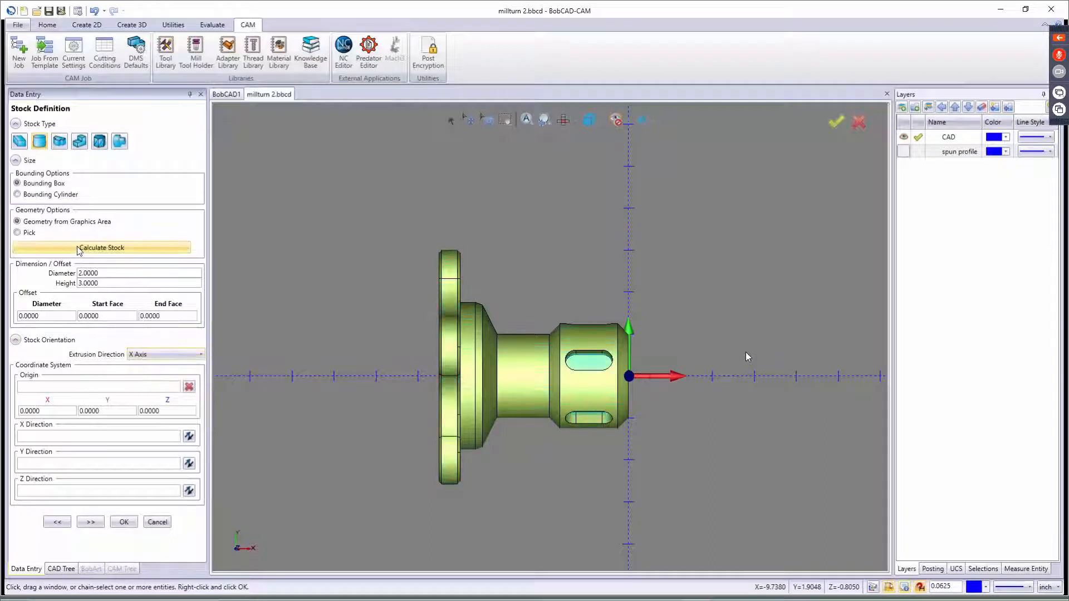
left_click(37, 195)
left_click(75, 249)
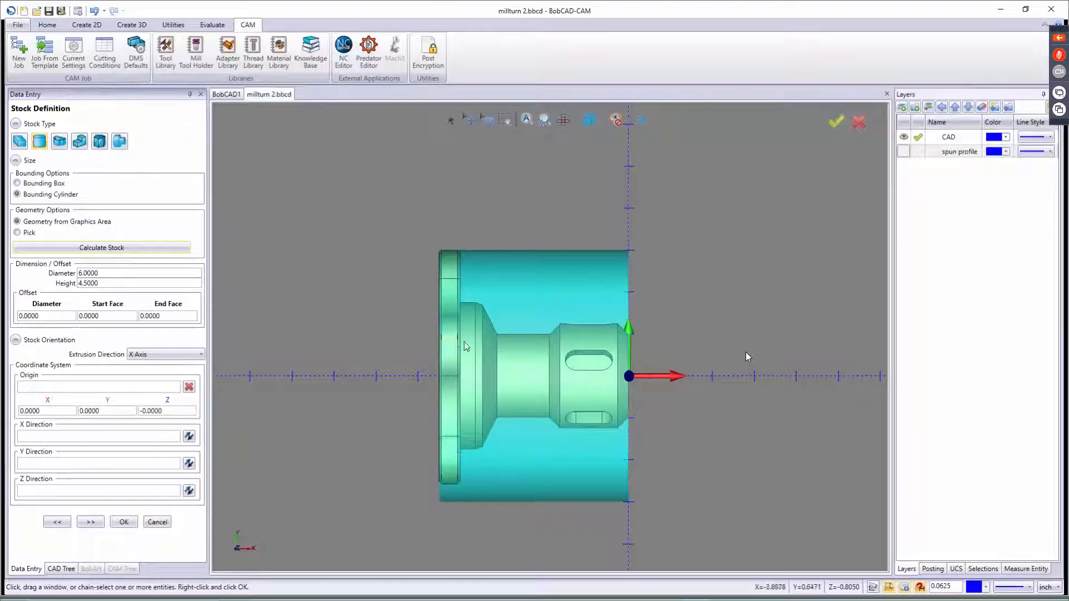
left_click(91, 522)
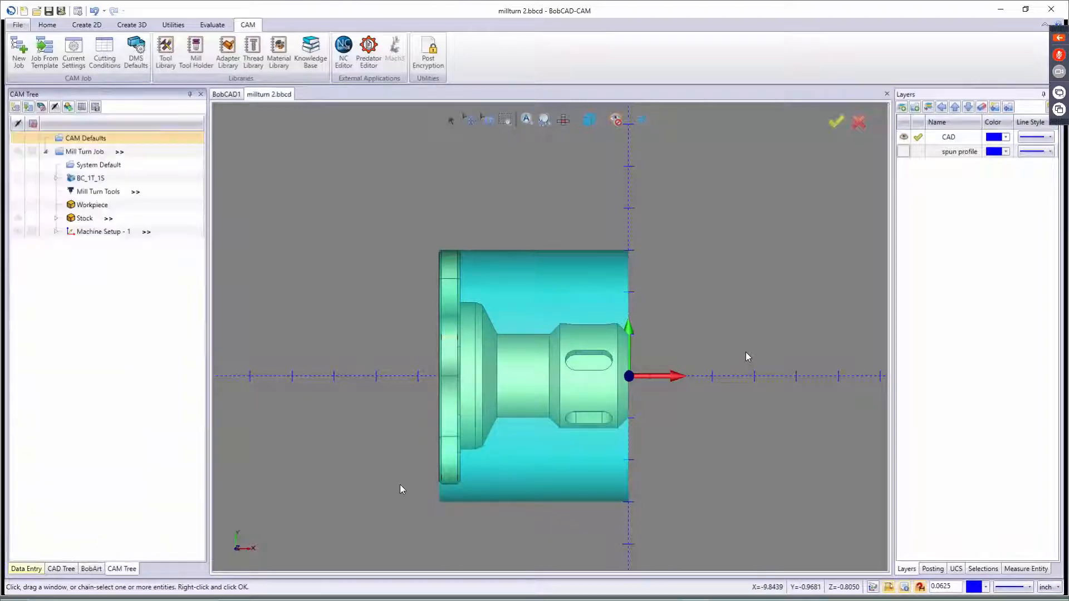
- Orient Machine Setup - 1 by picking points on the stock's front edge for the X and Y directions, so Z runs along the part's axis
middle_click_drag(624, 412, 579, 384)
left_click(131, 328)
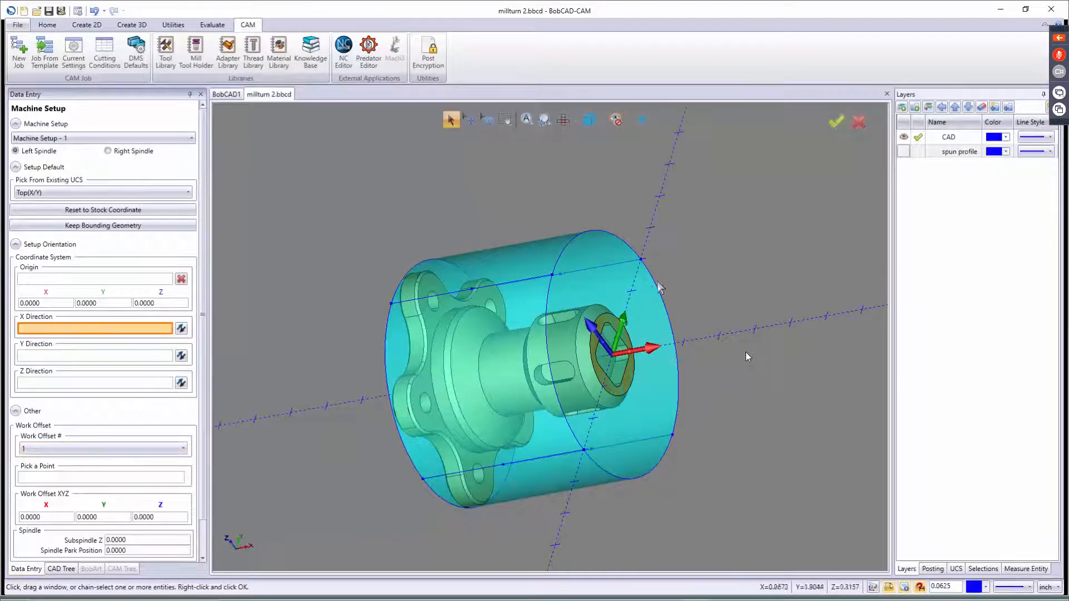
left_click(615, 281)
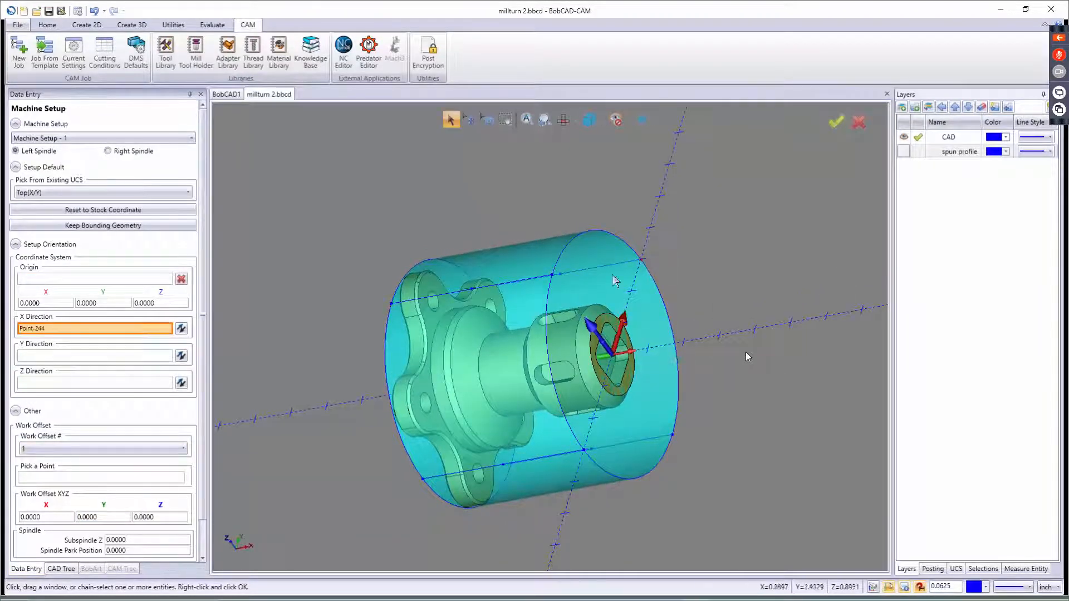
left_click(139, 356)
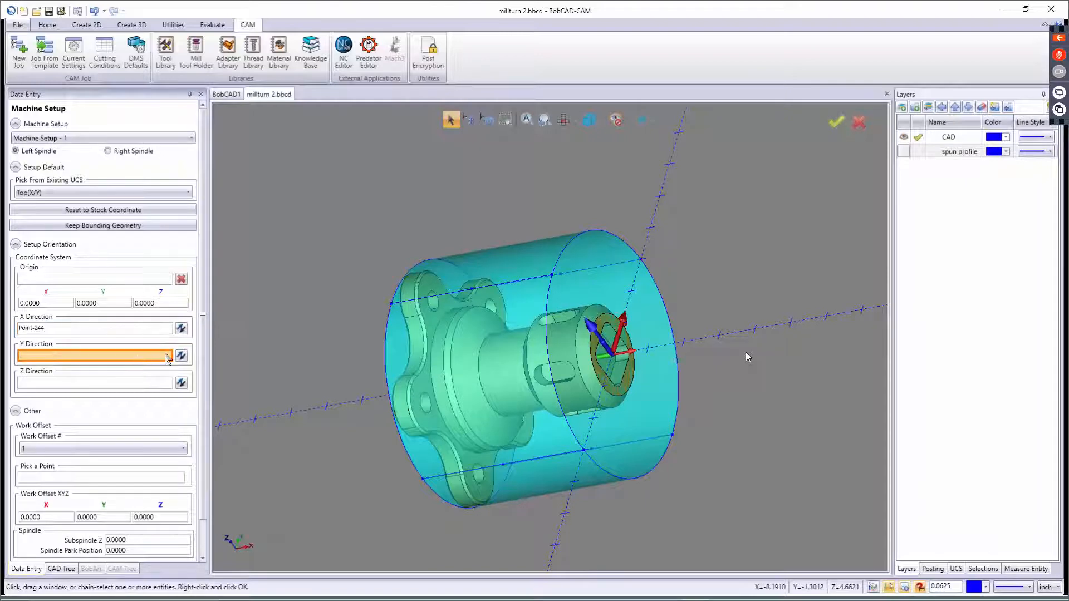
left_click(552, 275)
scroll(125, 522, "down", 1)
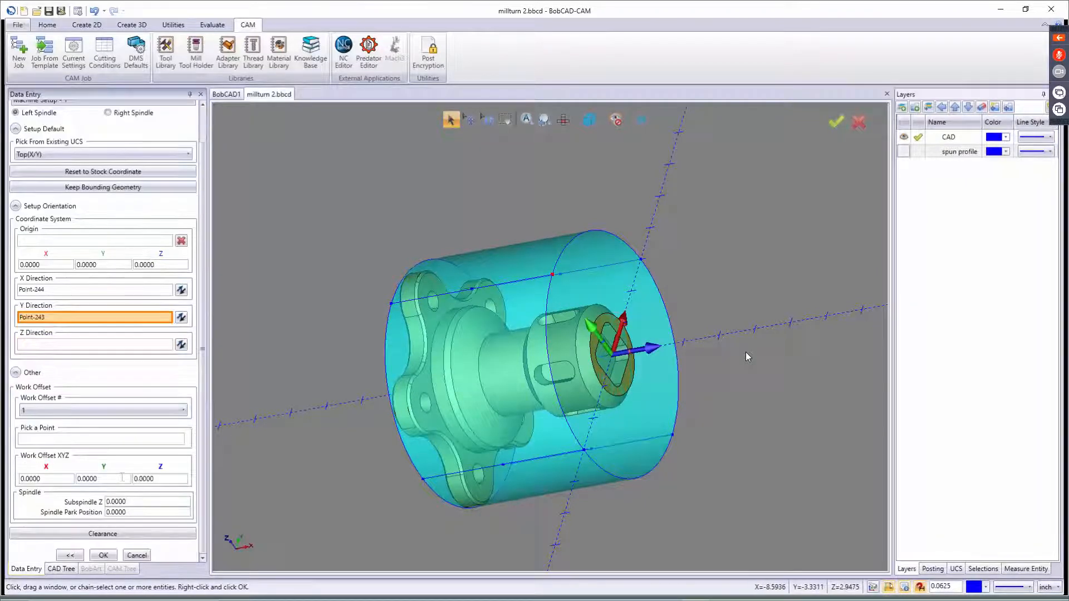
- Set the Z value of the machine setup's work offset to 6 and finish the setup
left_click(134, 479)
type("6")
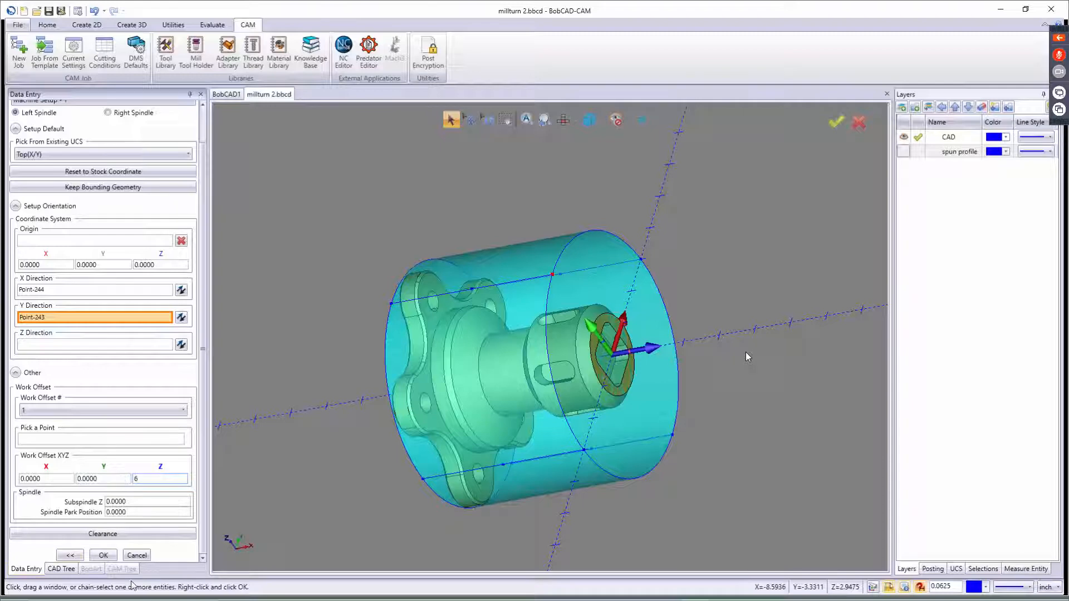
left_click(103, 555)
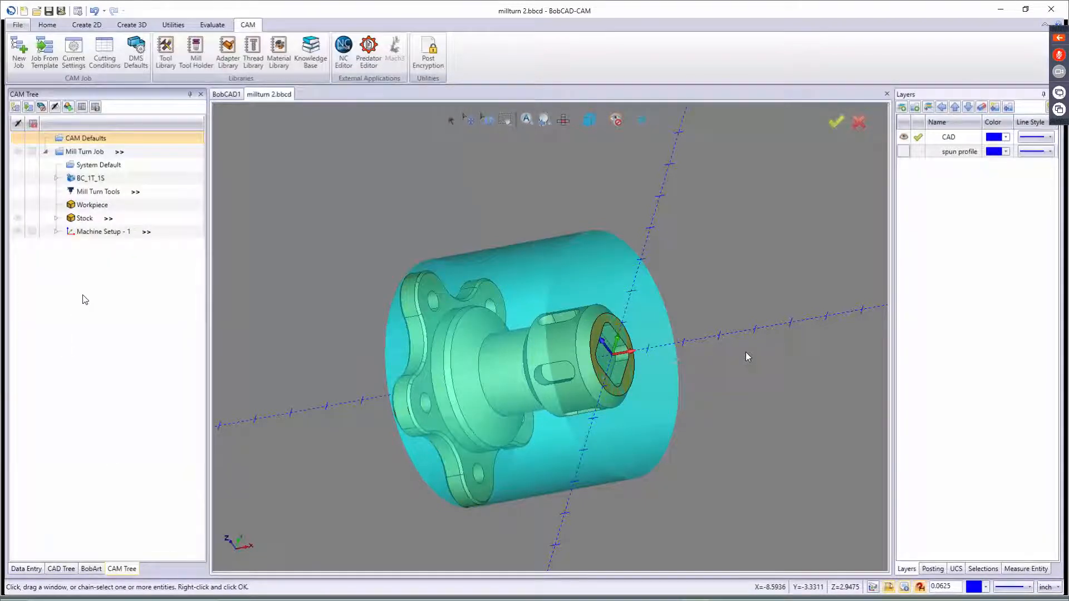
- Check the upper turret's stations in the Mill Turn tool crib
right_click(93, 192)
left_click(121, 213)
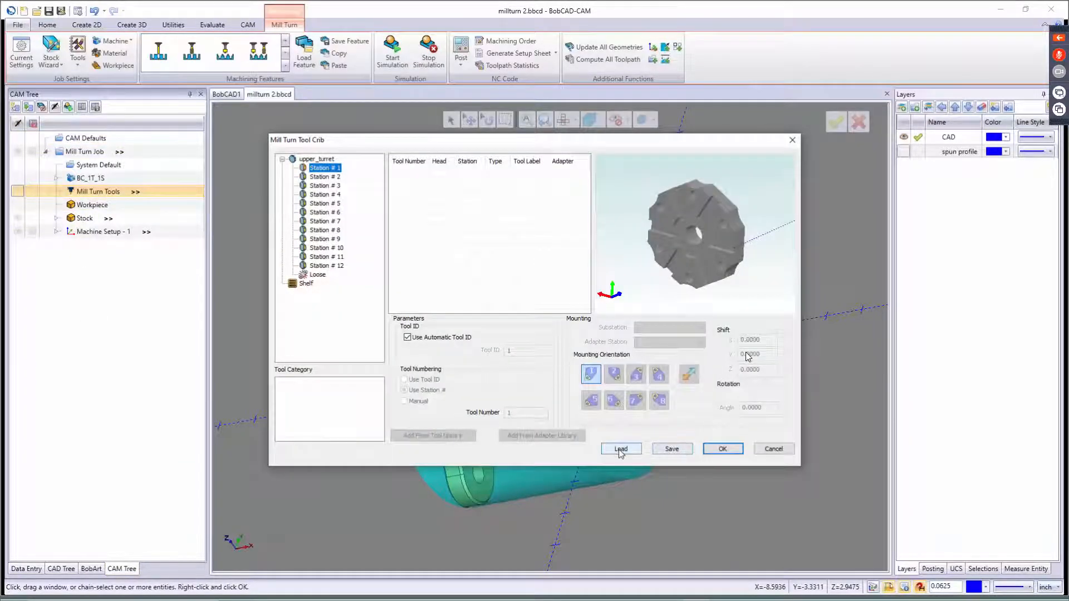
left_click(778, 452)
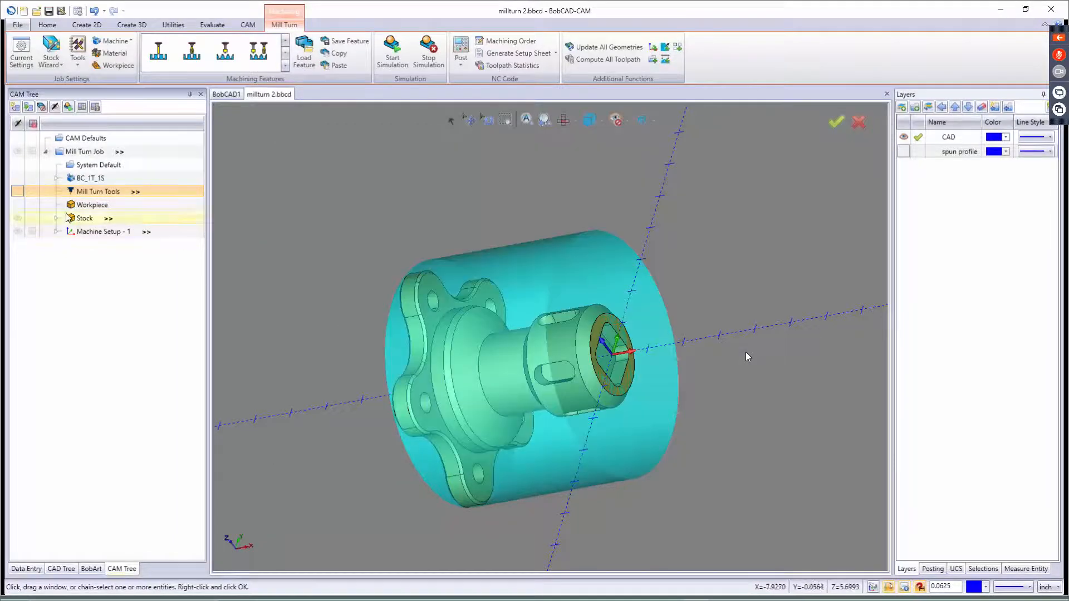
- Hide the stock and add a Turning feature to Machine Setup - 1
right_click(67, 217)
left_click(106, 265)
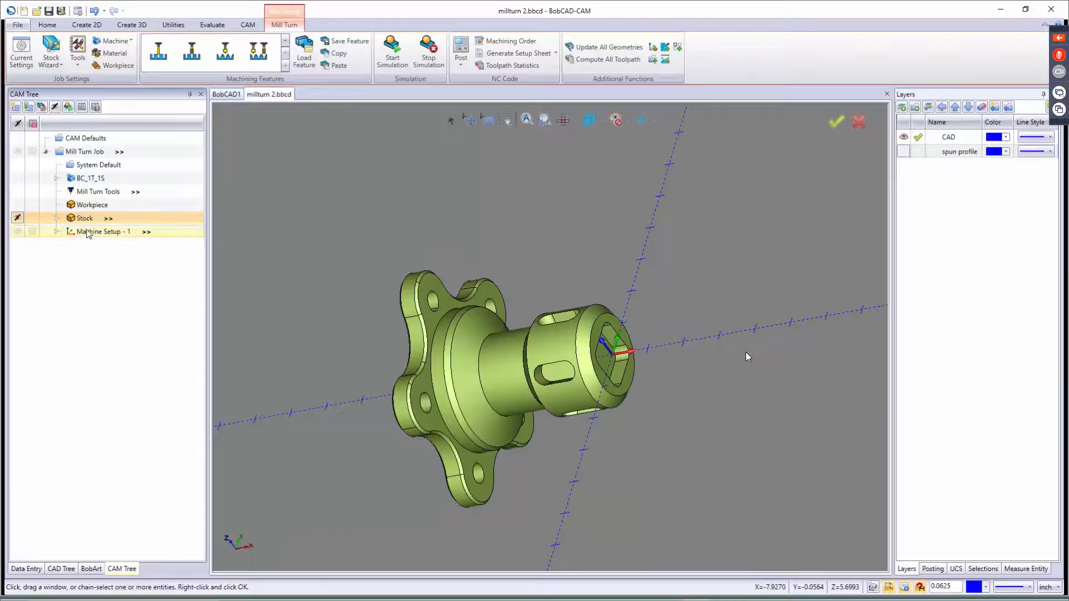
right_click(88, 232)
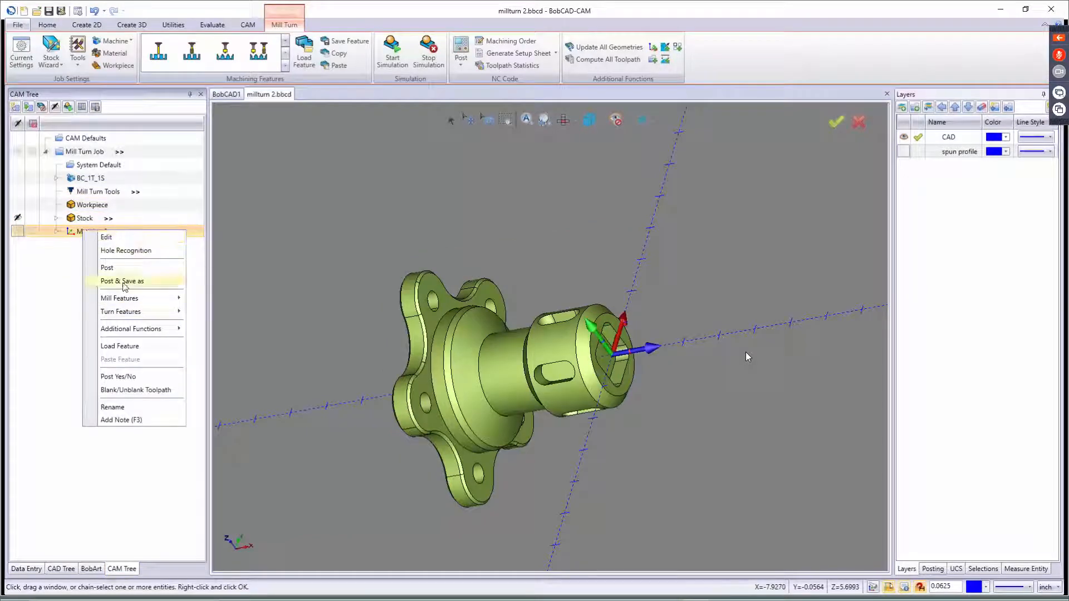
mouse_move(125, 313)
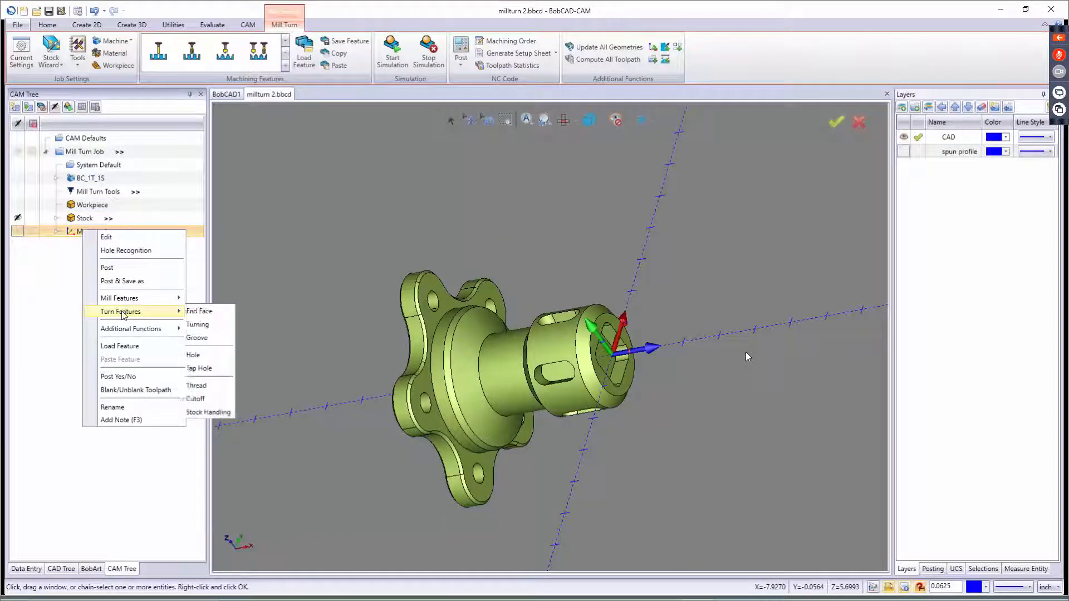
left_click(232, 325)
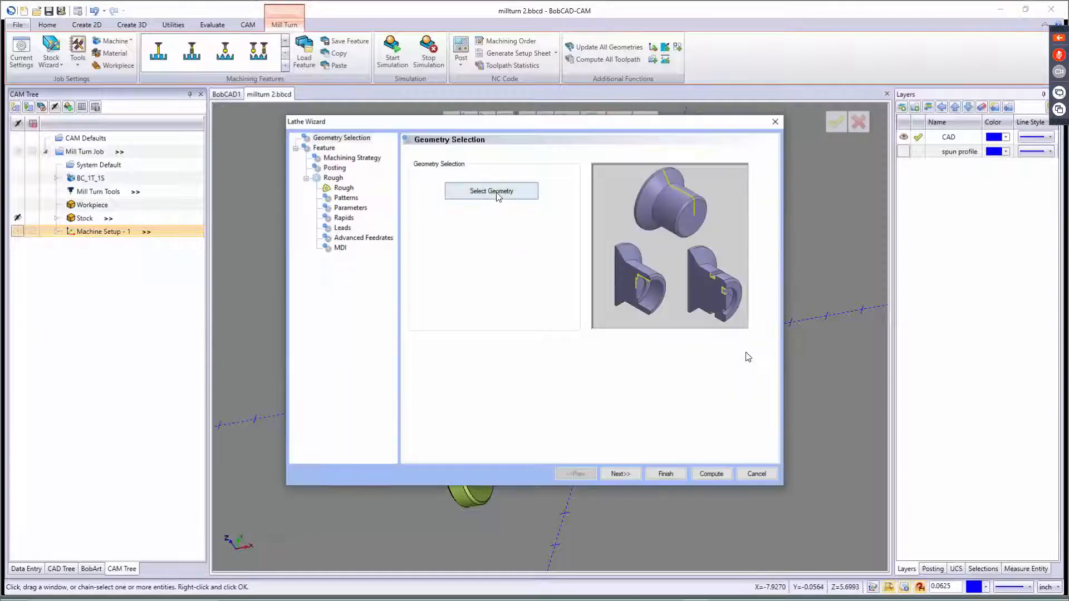
- Start the turning feature's geometry selection, make the spun profile layer active and visible, and hide the CAD layer
left_click(501, 201)
left_click(918, 152)
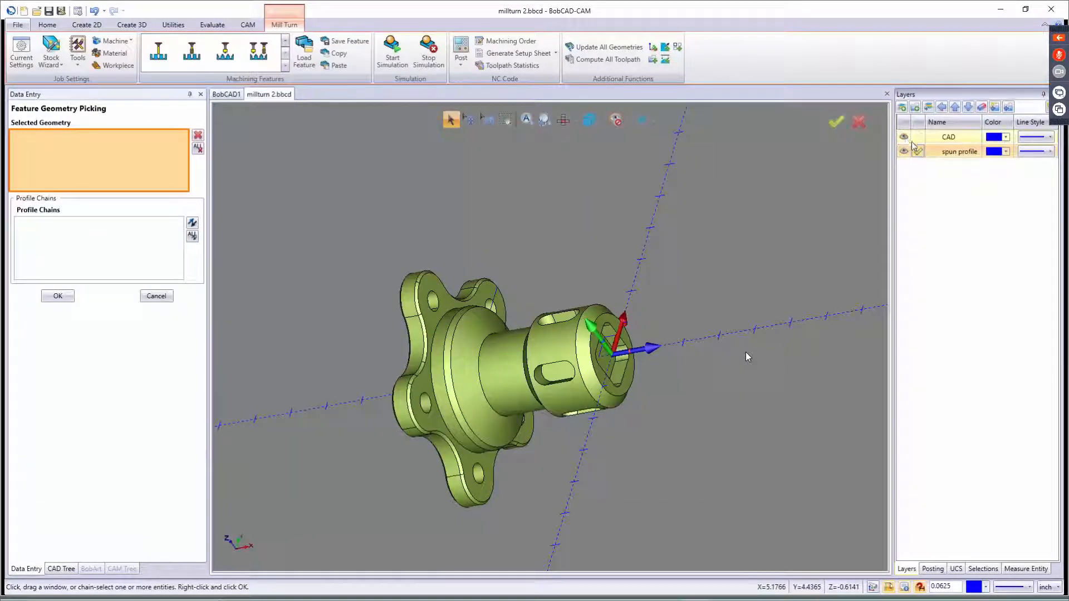
left_click(903, 137)
key("t")
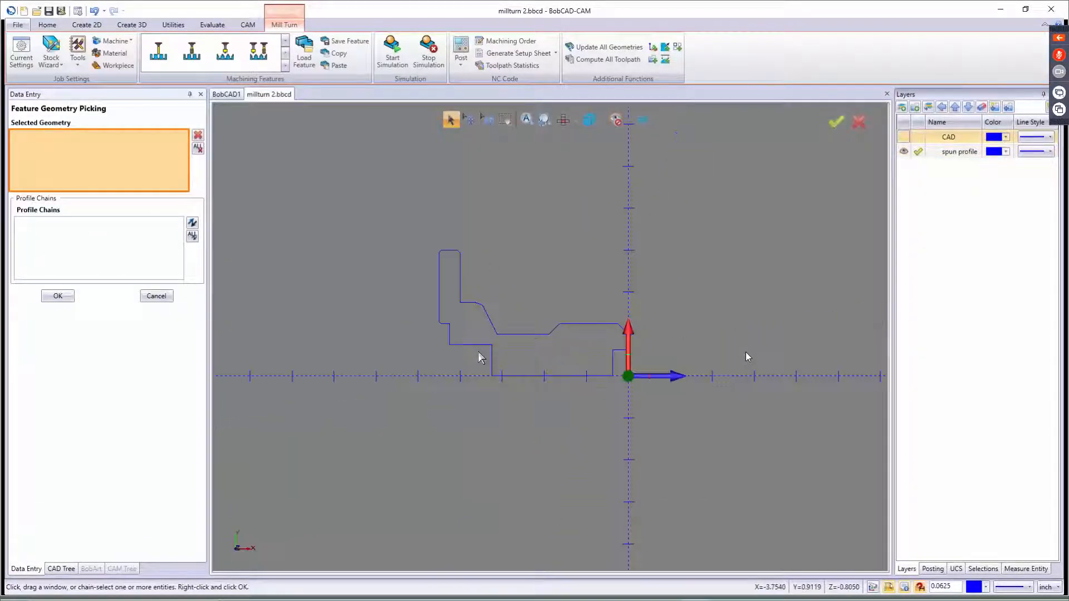
- Select the outer profile chain from the front chamfer to the flange's outer edge as the turning geometry
scroll(607, 341, "up", 8)
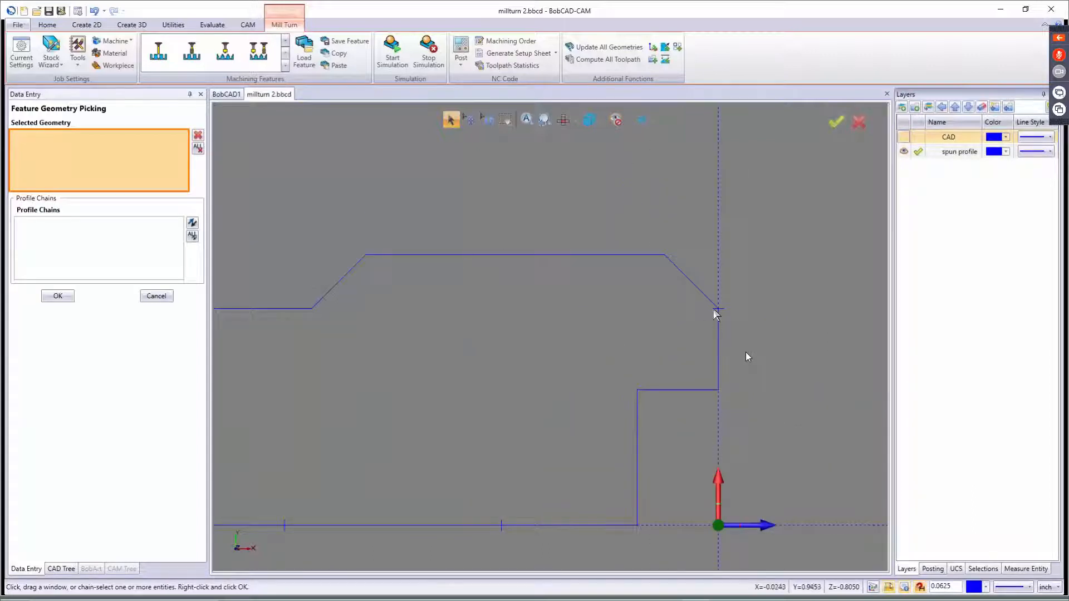
left_click(670, 262)
scroll(659, 336, "down", 5)
scroll(492, 254, "up", 3)
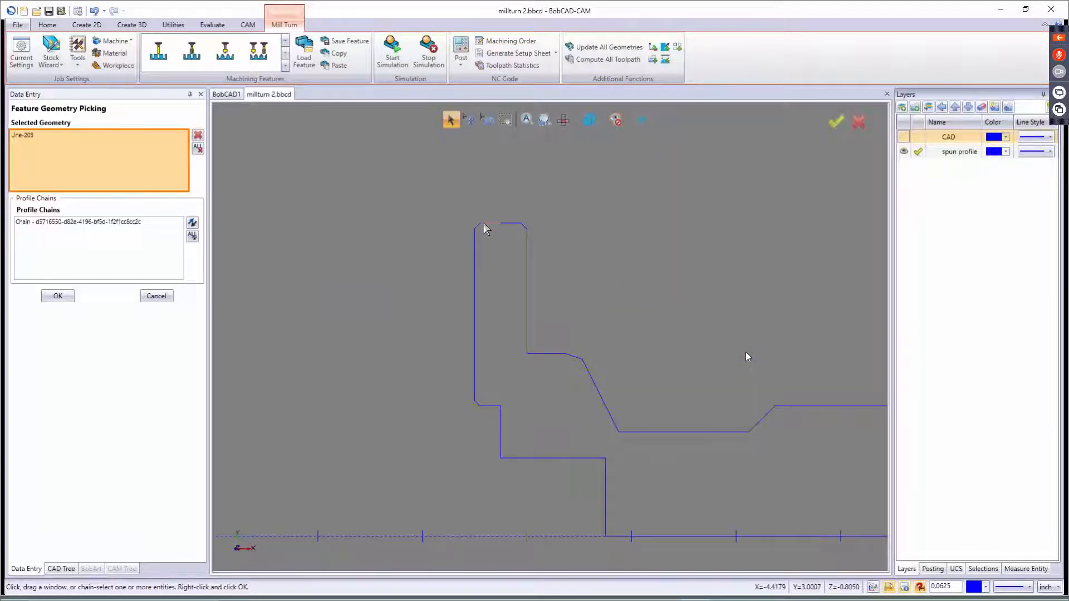
left_click(483, 224)
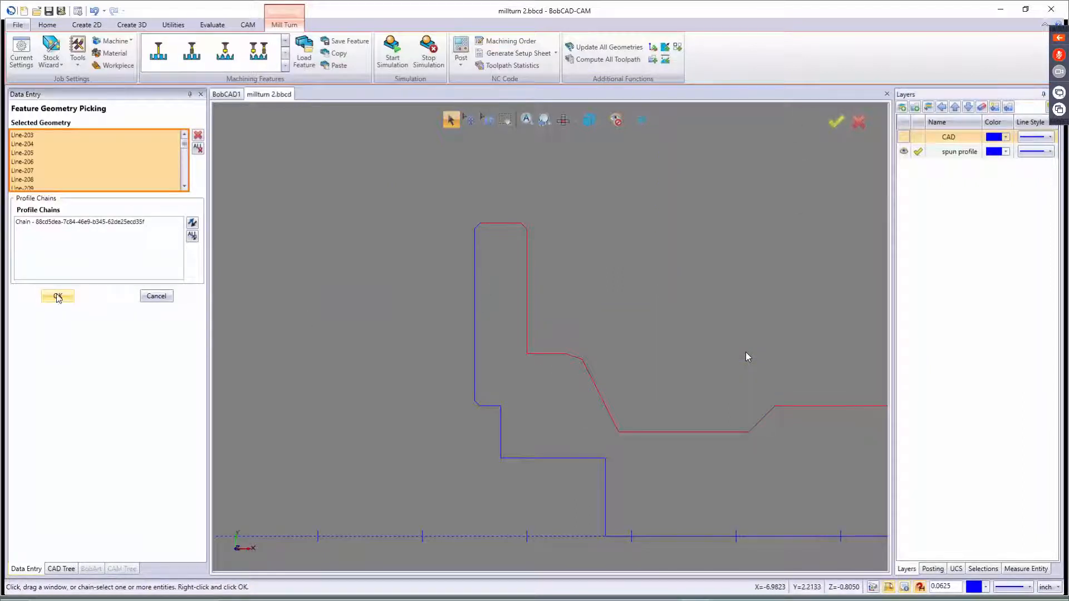
left_click(58, 296)
- Set the turning feature's top to From Geometry and use the Rough / Finish machining strategy
left_click(622, 473)
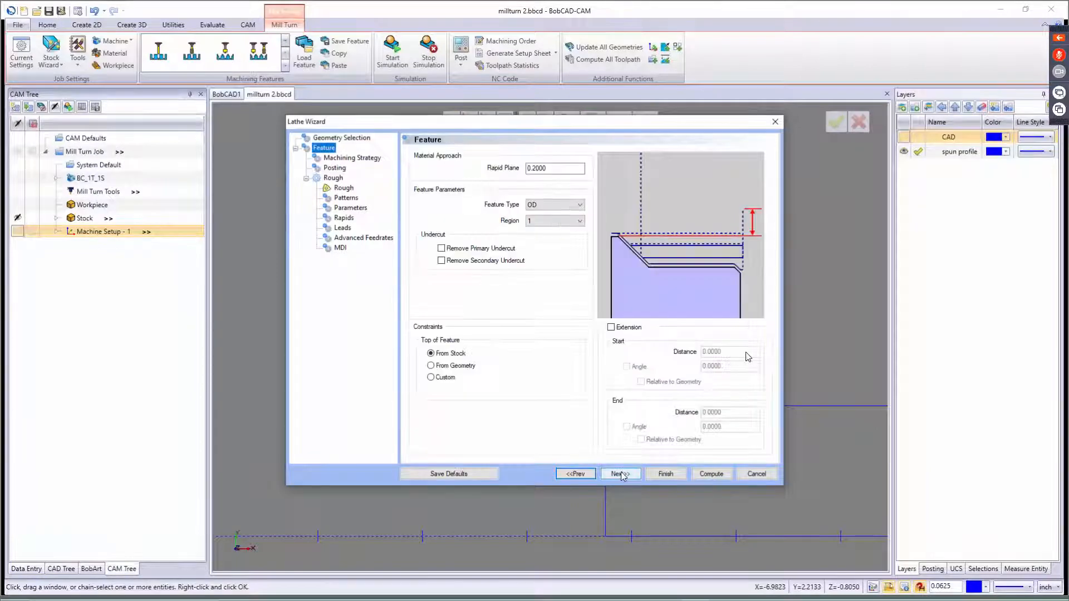
left_click(447, 366)
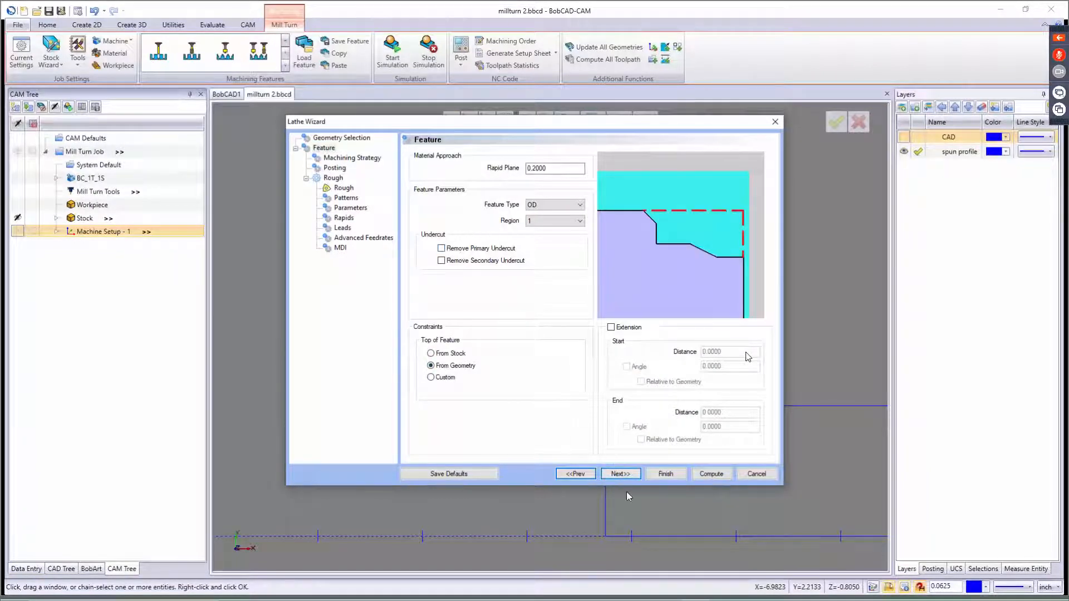
left_click(622, 474)
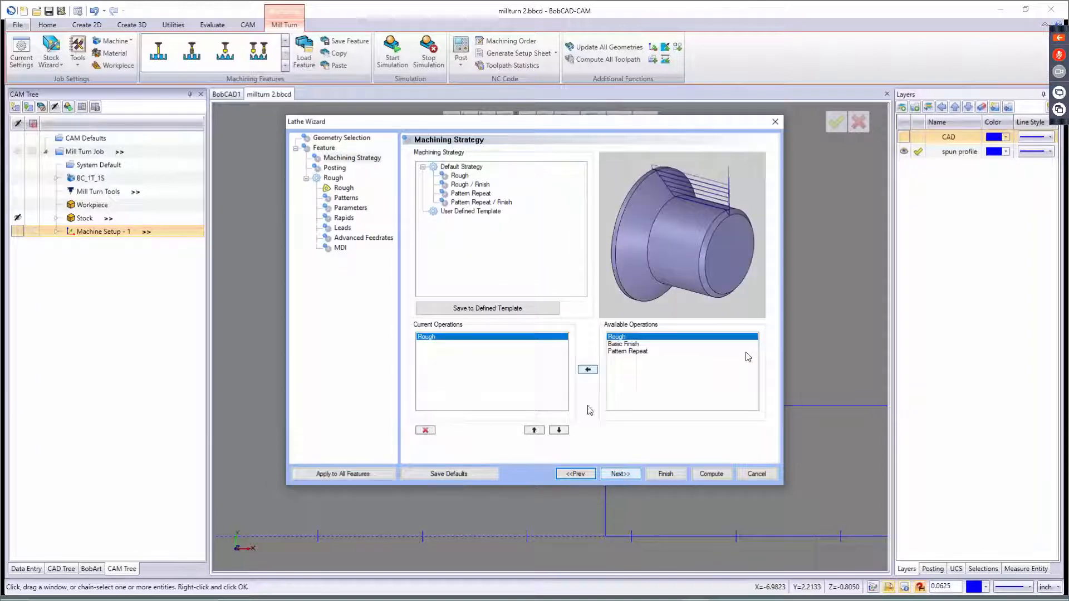
left_click(472, 185)
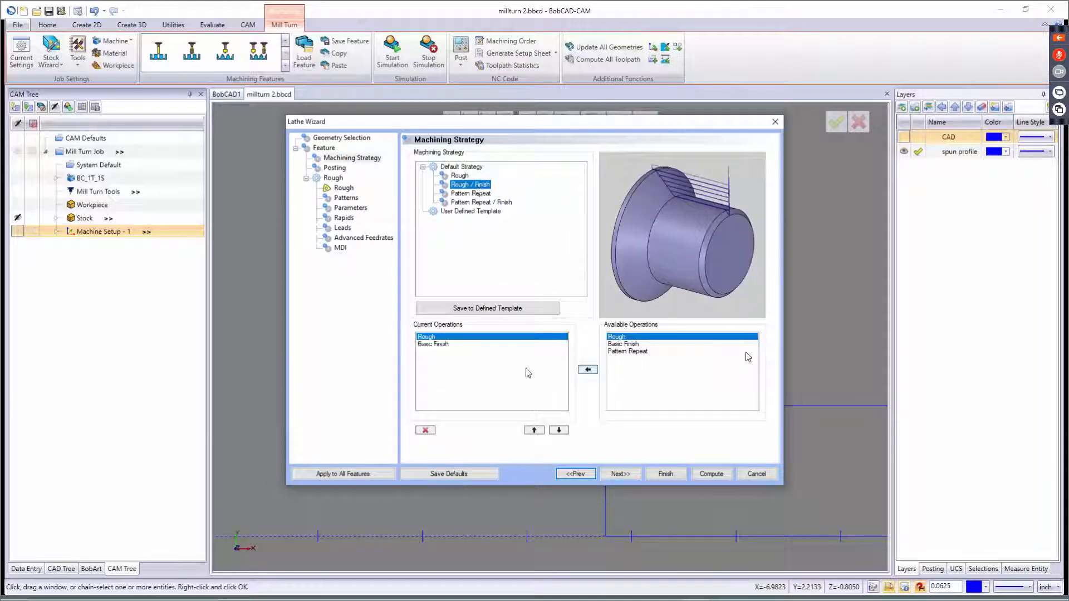
left_click(611, 475)
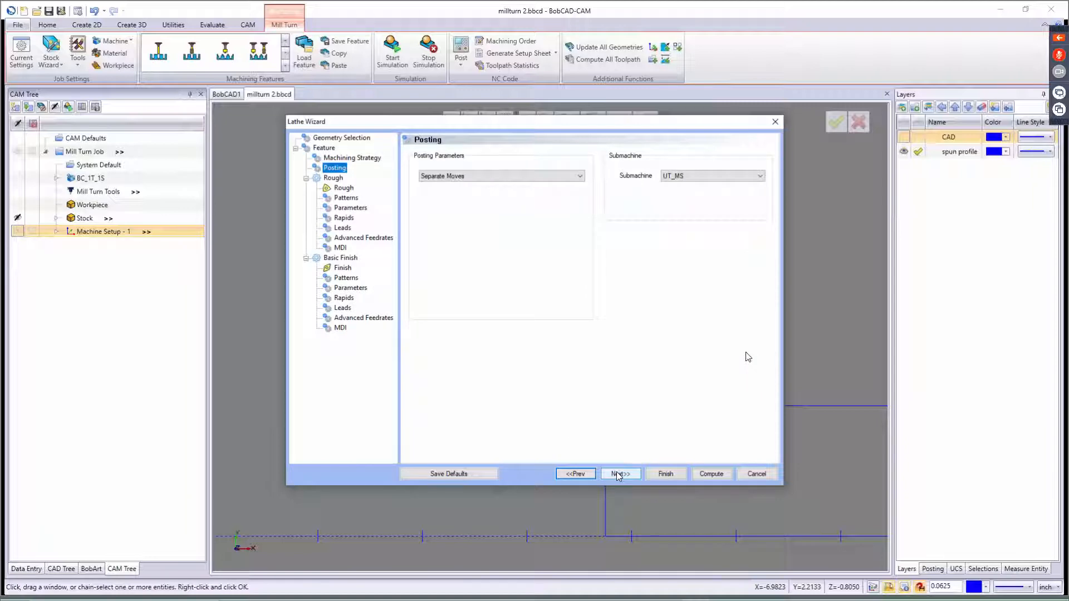
left_click(619, 474)
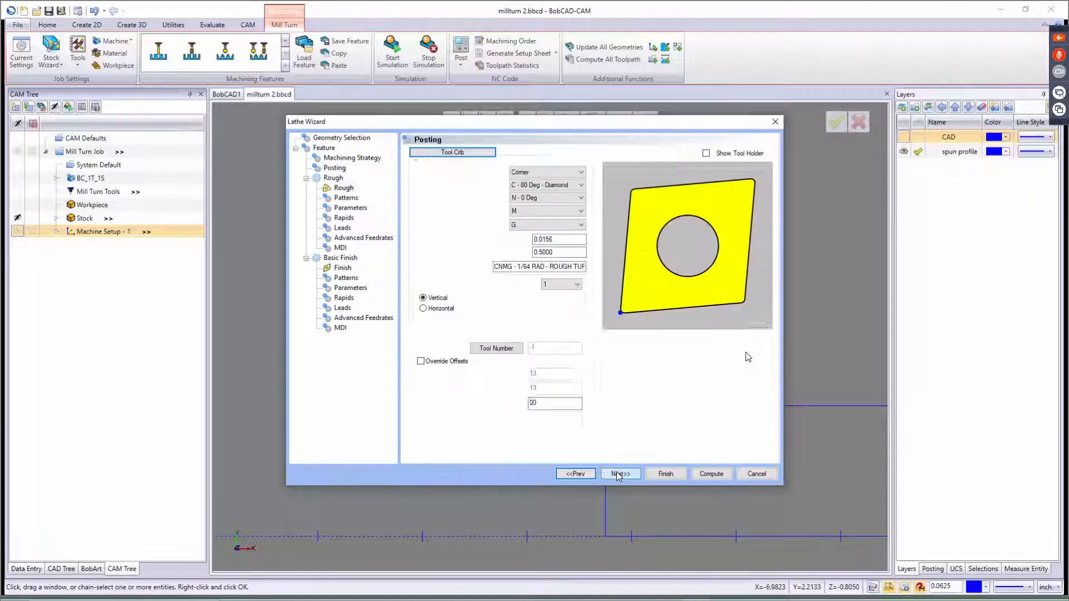
- Mount the roughing tool in Station # 1 and the finishing tool in Station # 3 of the upper turret
left_click(465, 156)
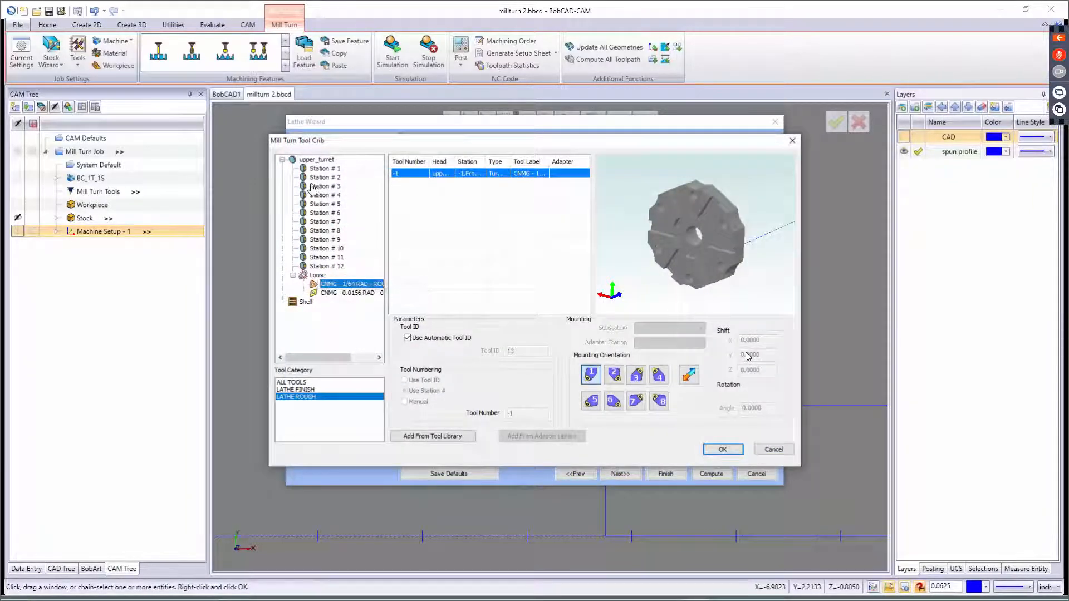
left_click_drag(346, 283, 320, 168)
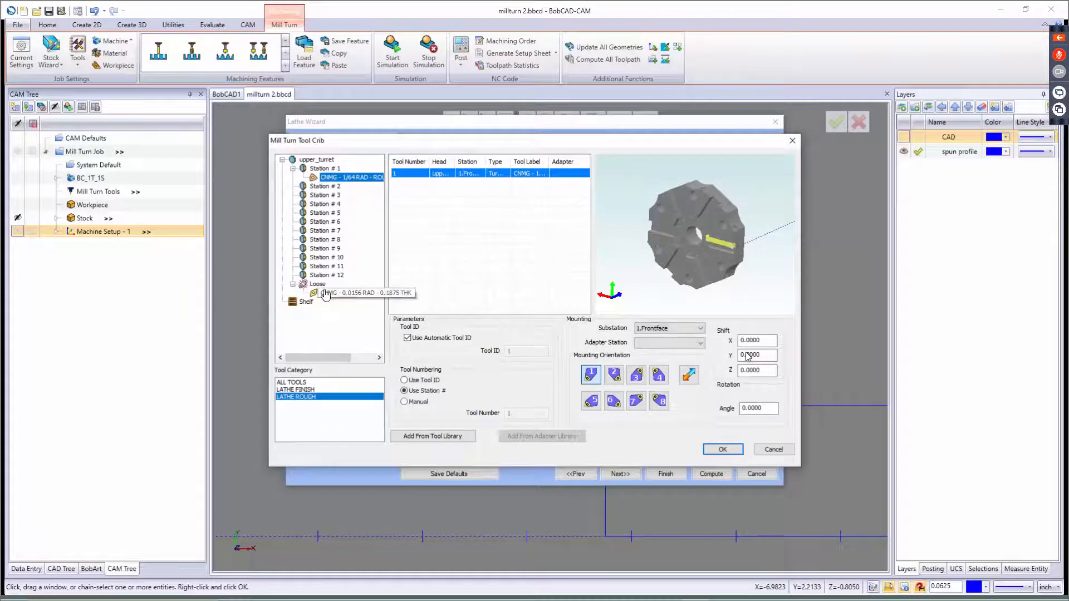
left_click_drag(325, 294, 323, 196)
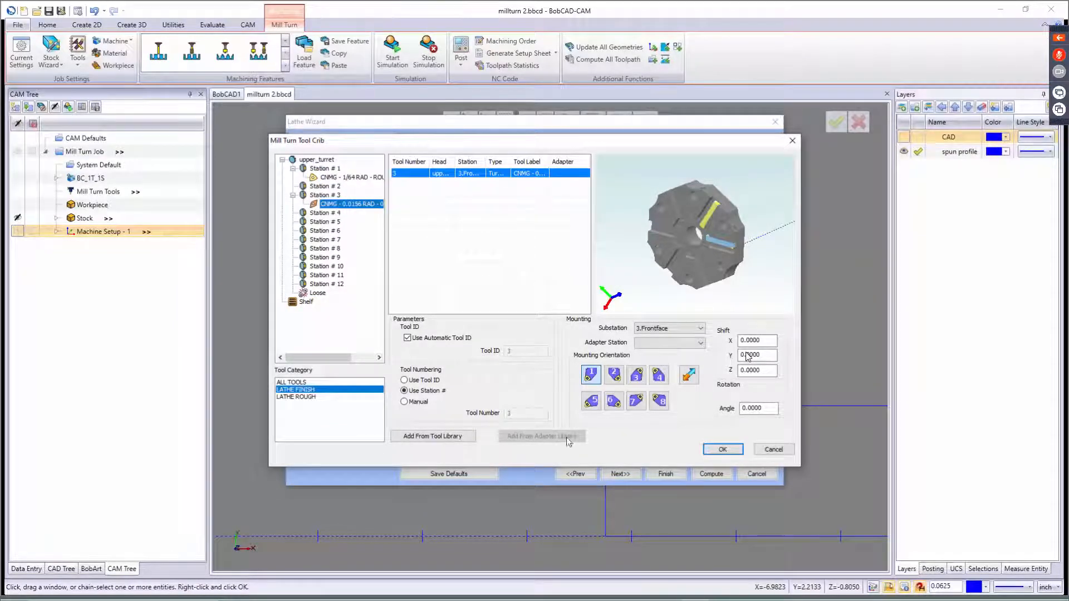
- Set the mounting shift X to -6 for both the finishing and the roughing tool in the tool crib
left_click_drag(768, 341, 736, 340)
left_click(748, 355)
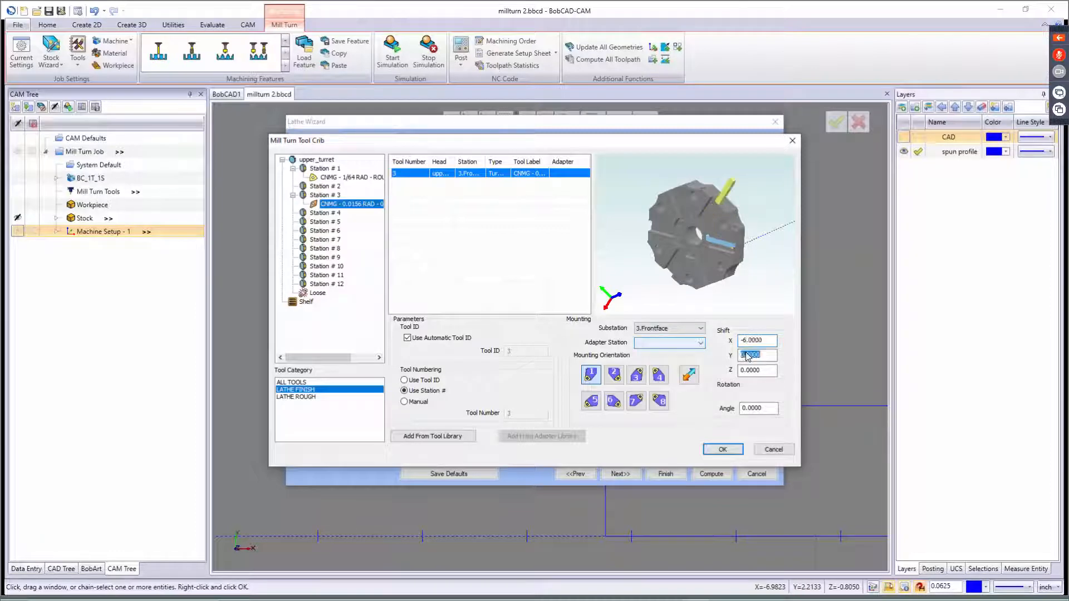
left_click(346, 177)
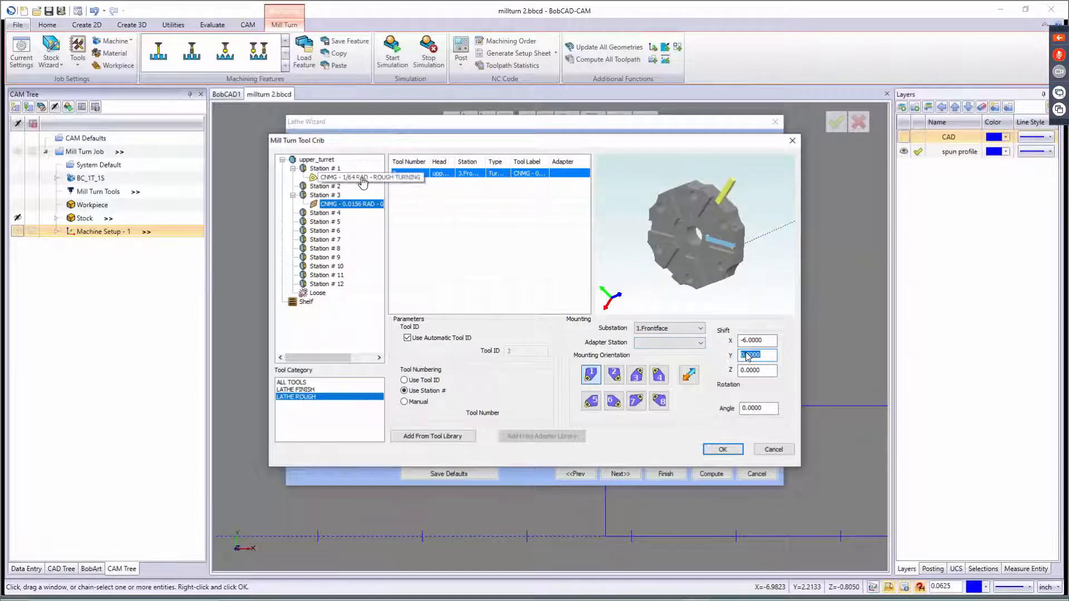
left_click(769, 340)
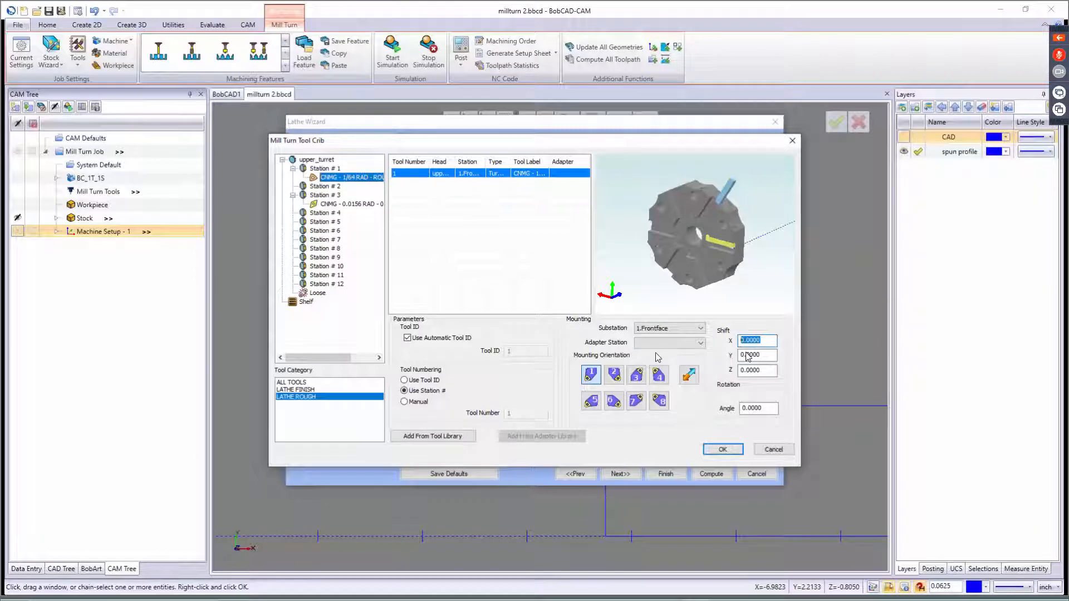
type("-6")
key("Tab")
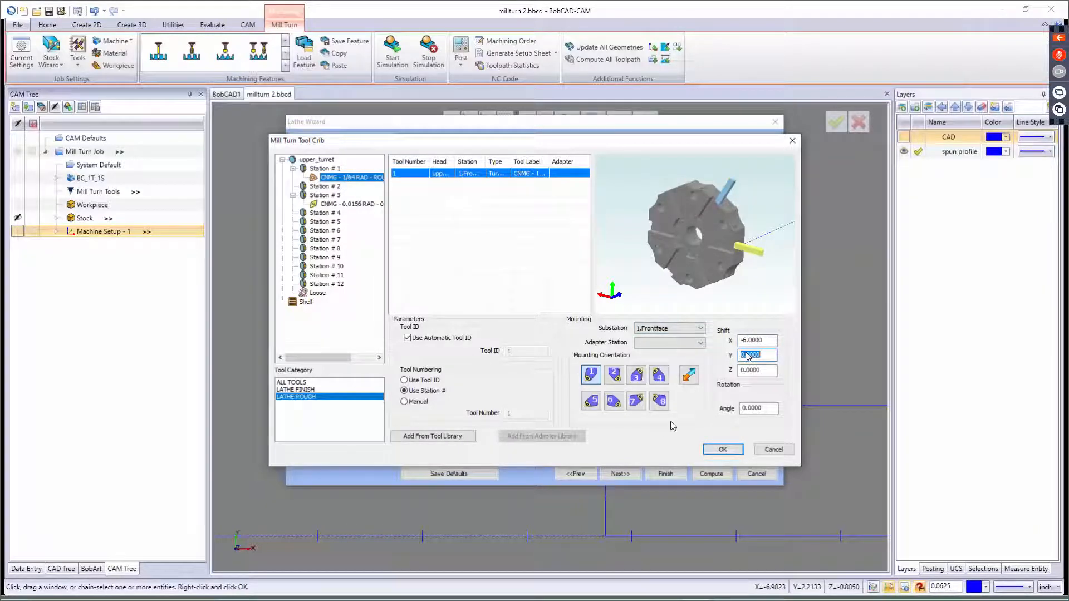
left_click(722, 449)
- Set the rough operation's system compensation to On with Collision Detection and its corner type to Sharp
left_click(621, 474)
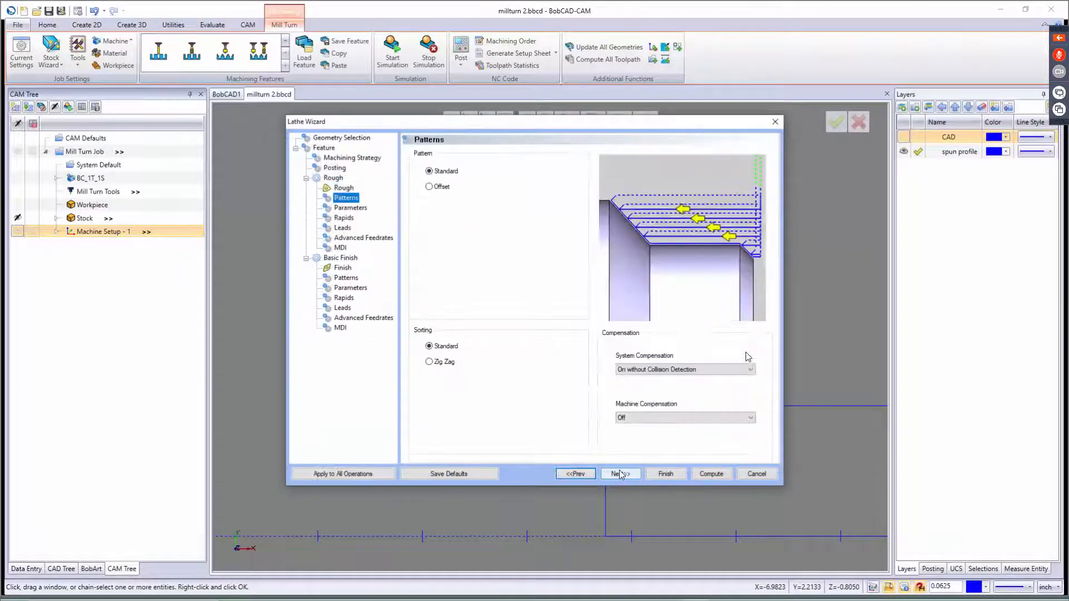
left_click(656, 369)
left_click(645, 387)
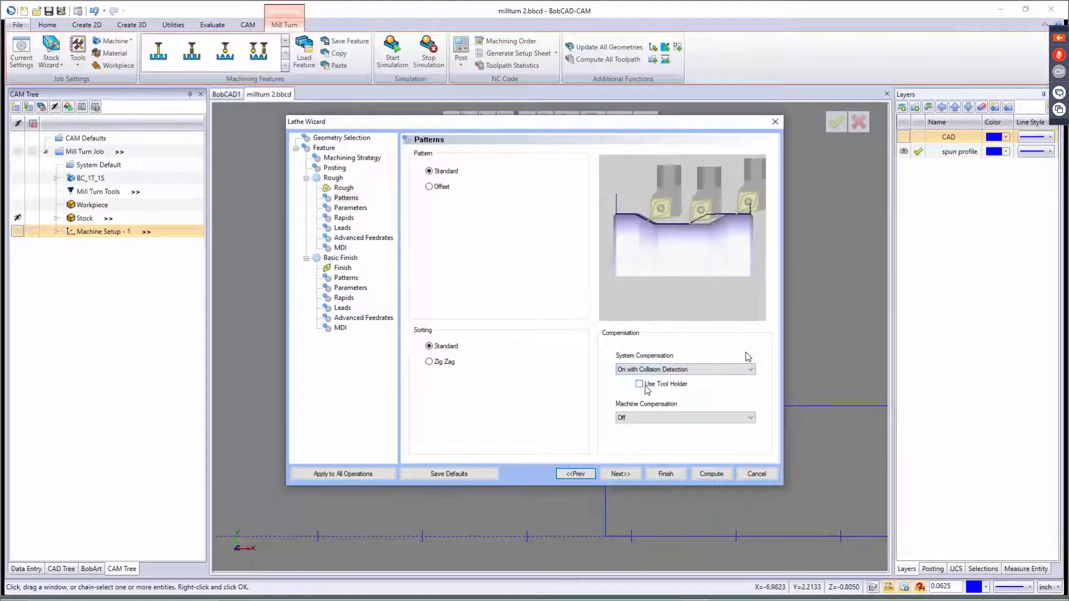
left_click(621, 473)
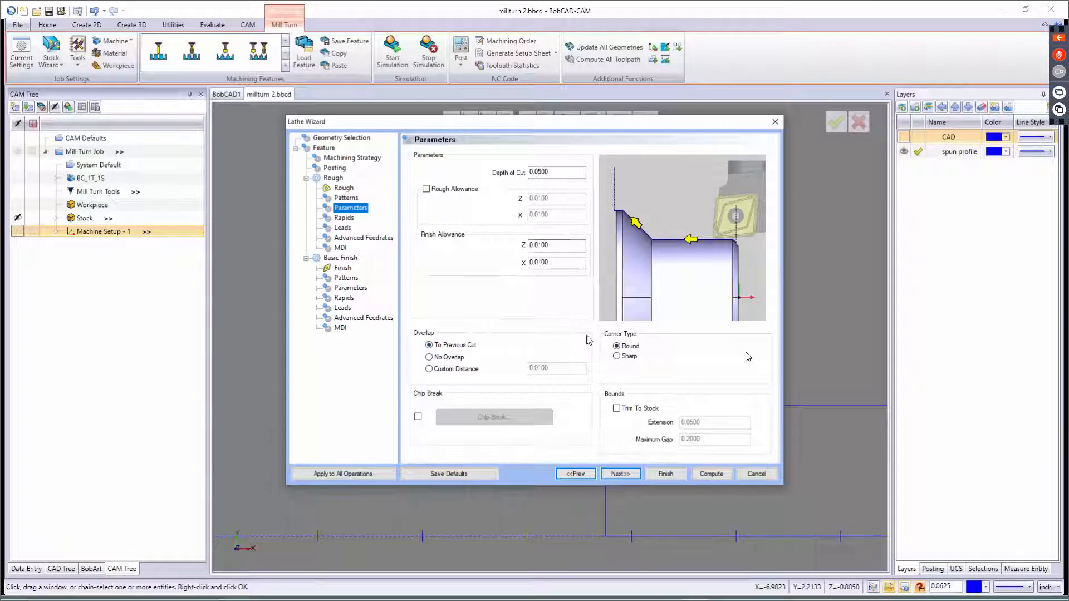
left_click(617, 356)
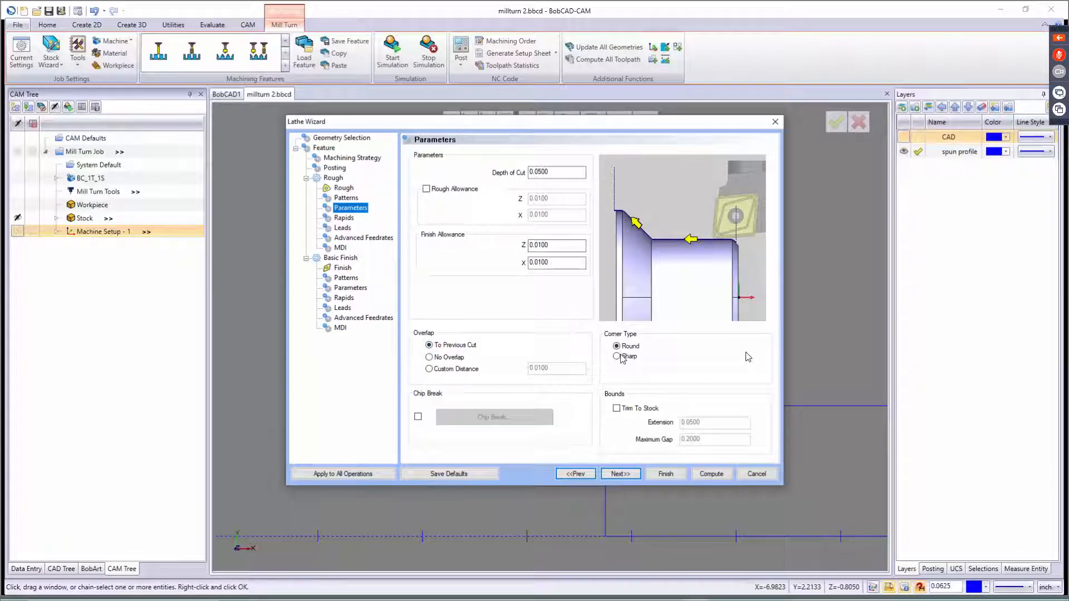
- Give the rough operation a custom lead-out with Z 2 and X 1
left_click(618, 473)
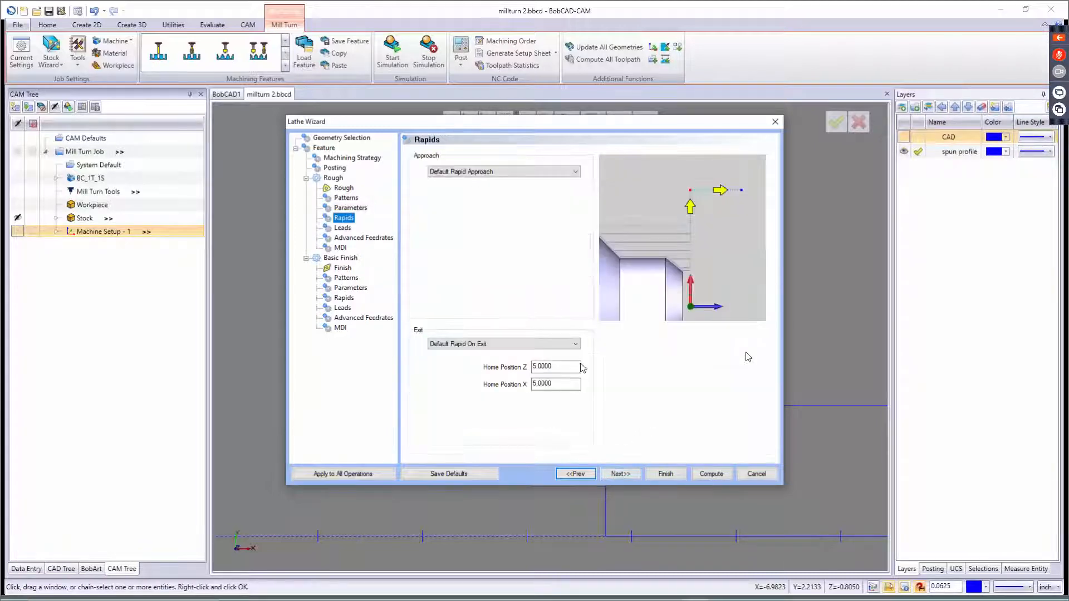
left_click(619, 474)
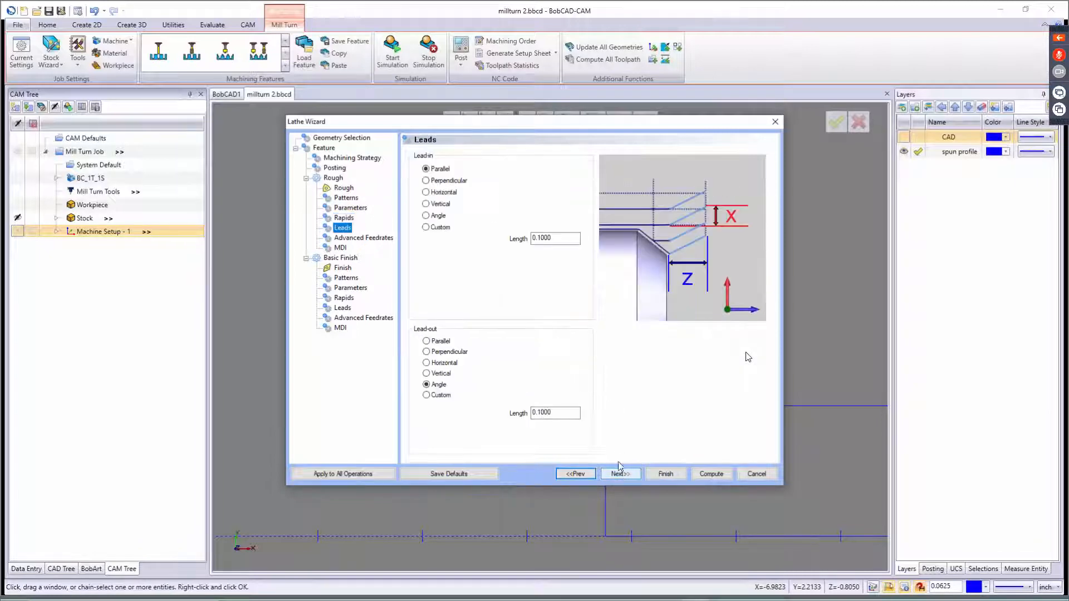
left_click(440, 373)
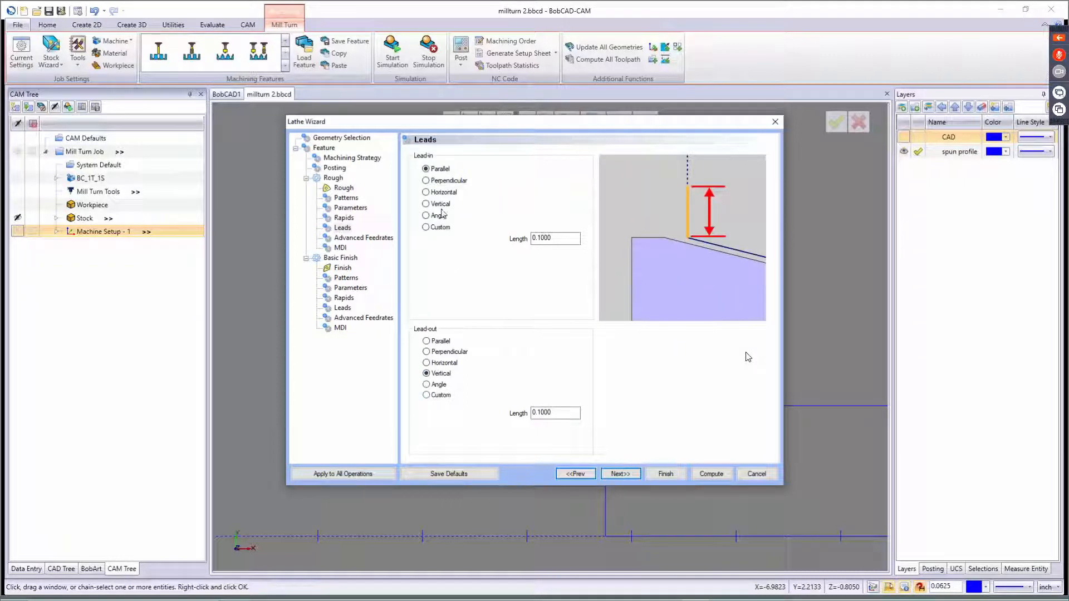
left_click(426, 395)
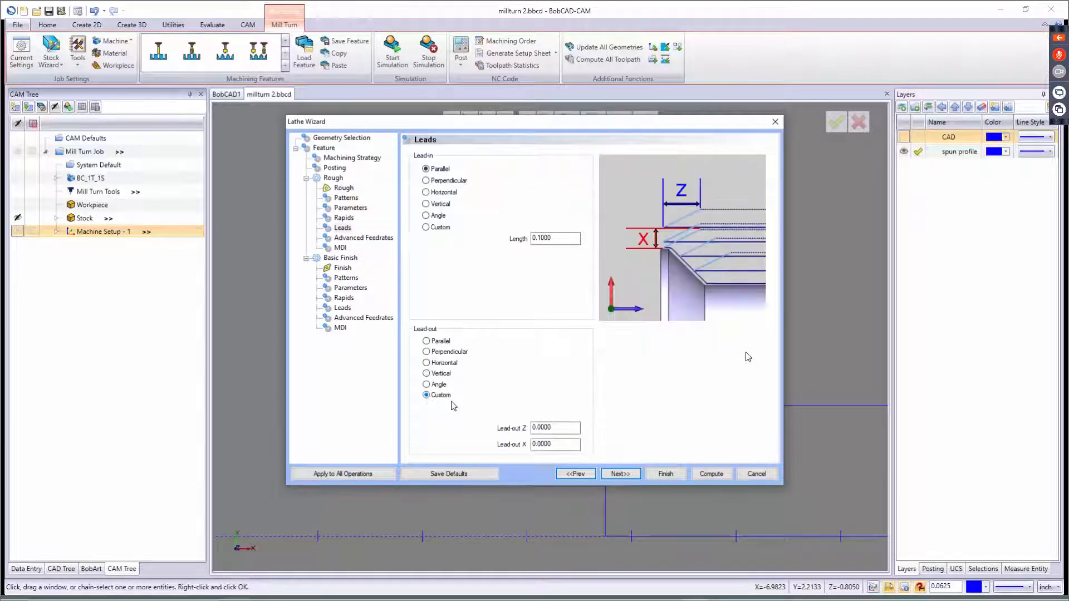
key("Tab")
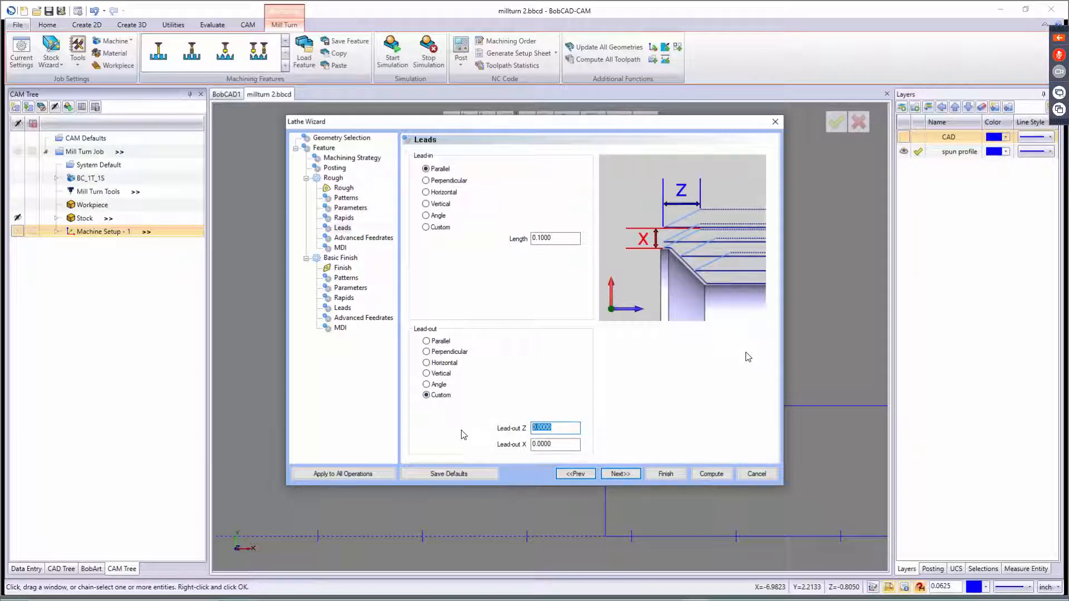
type("2")
key("Tab")
type("1")
key("Tab")
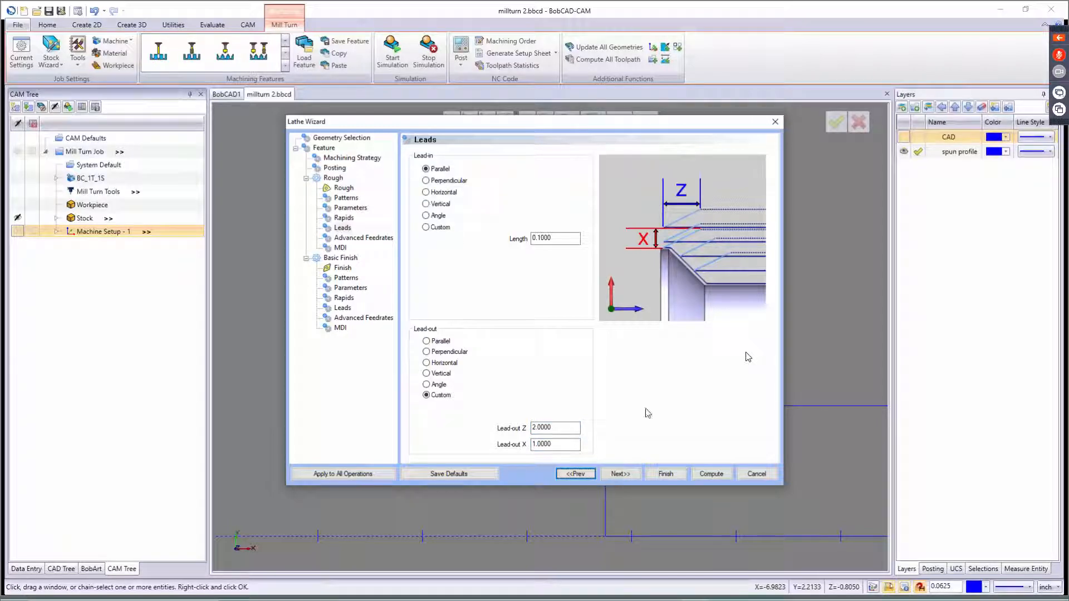
- Apply the rough operation's lead settings to all operations and check the leads of the basic finish
left_click(612, 476)
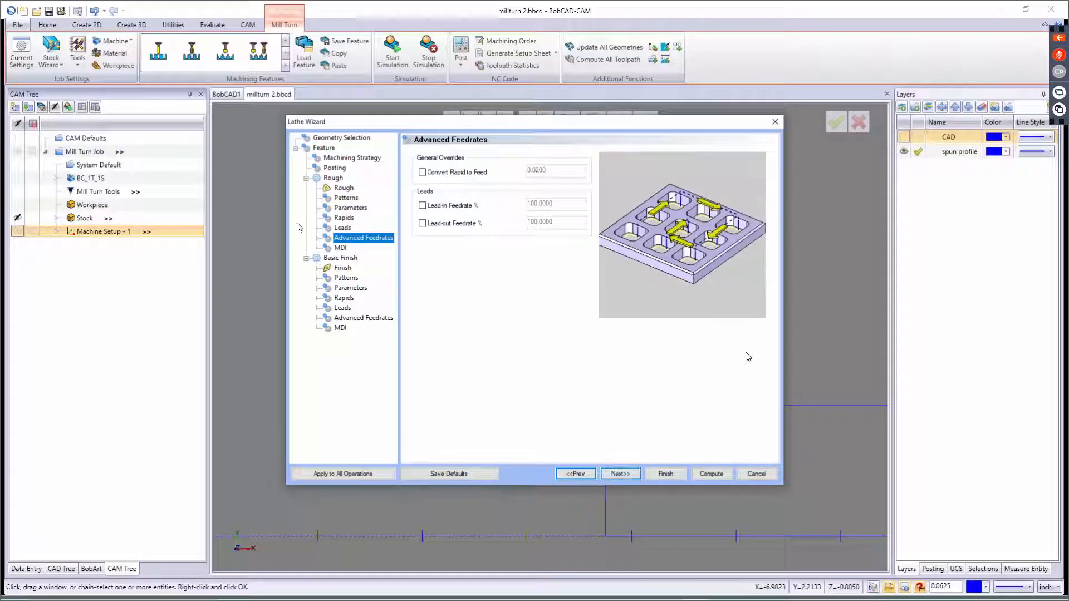
left_click(341, 228)
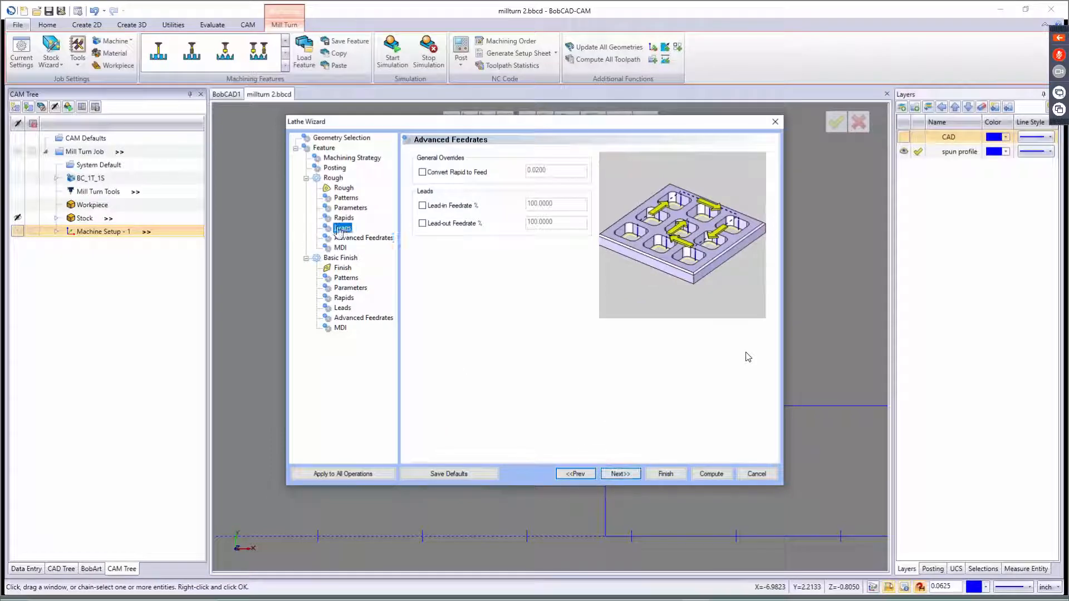
left_click(358, 470)
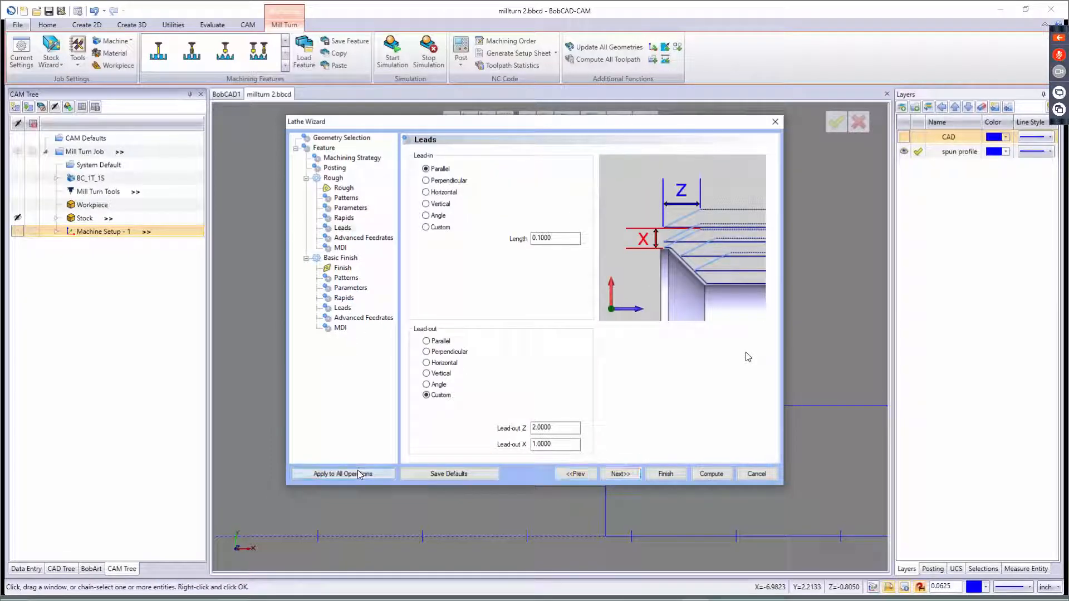
left_click(341, 308)
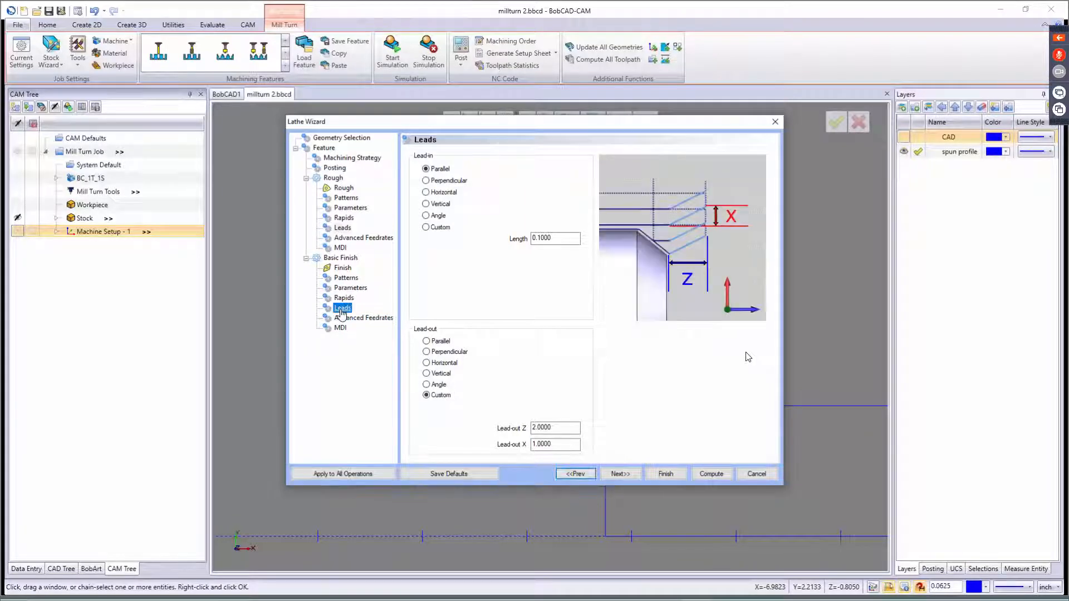
- Review the rough operation's advanced feedrates and MDI settings, and check the finishing tool's turret mounting in the tool crib
left_click(356, 238)
left_click(340, 248)
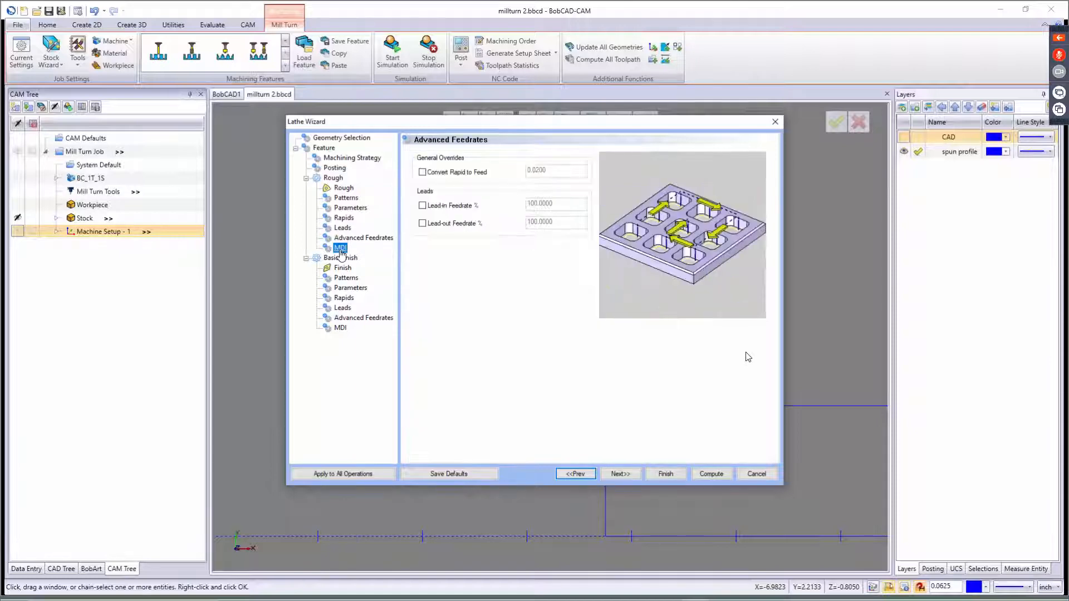
left_click(342, 268)
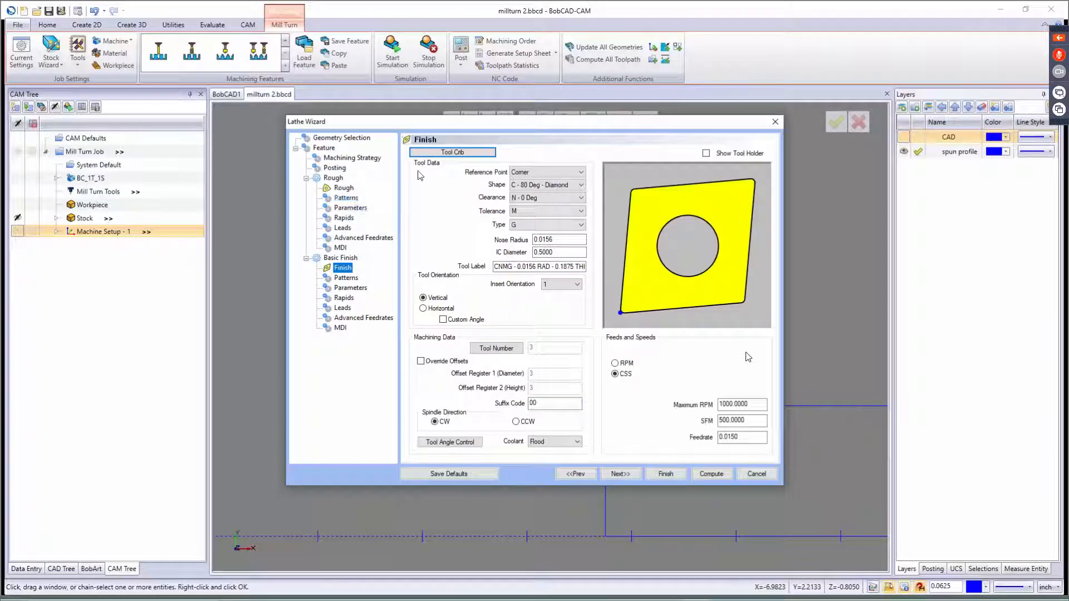
left_click(436, 154)
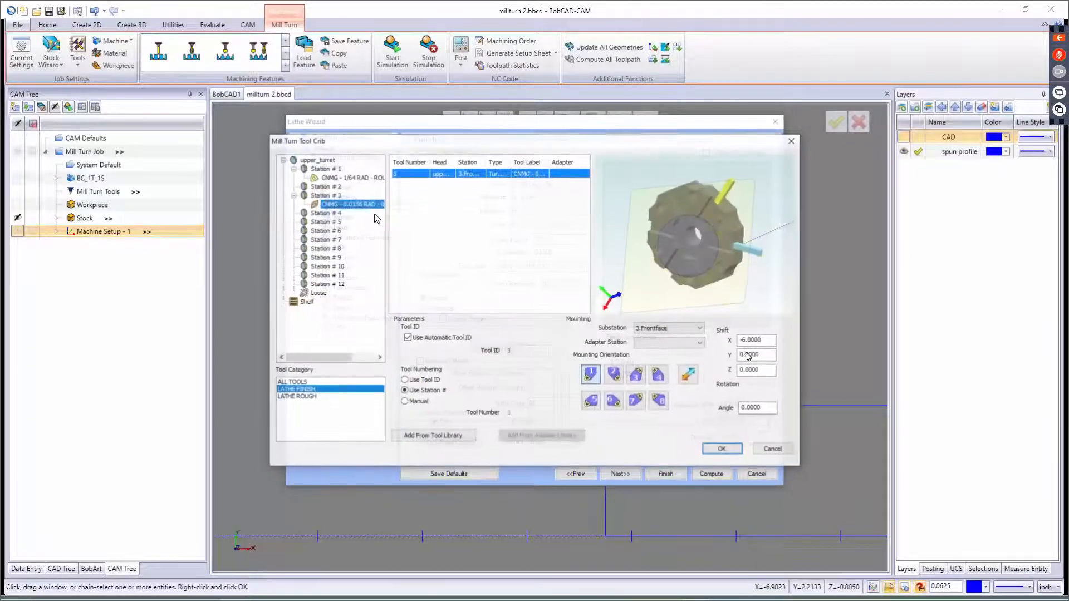
left_click(350, 205)
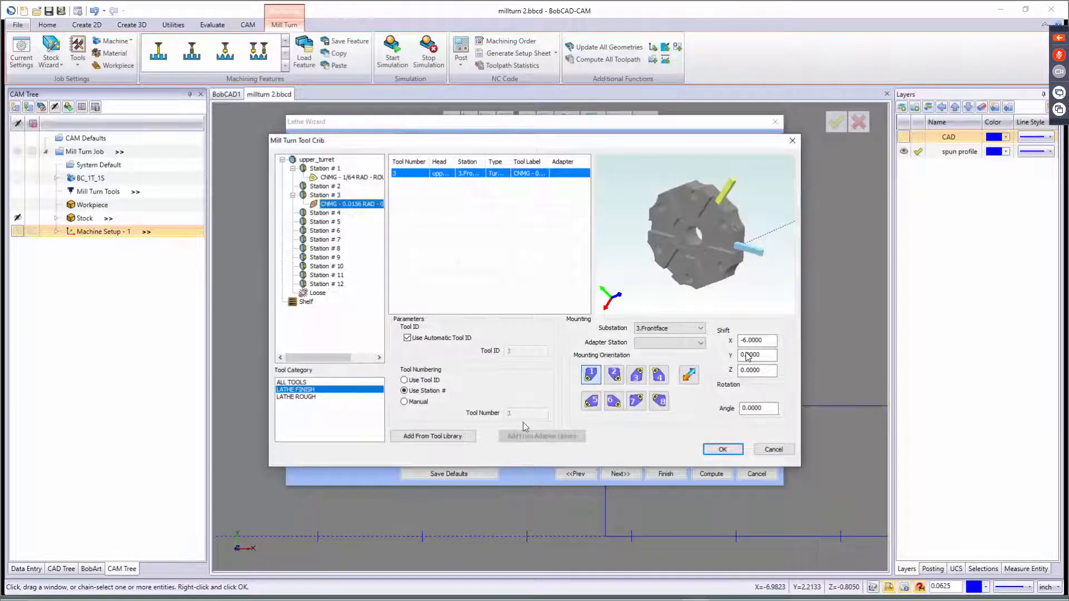
left_click(722, 449)
- Set the basic finish's system compensation to On with Collision Detection and its corner type to Sharp
left_click(609, 475)
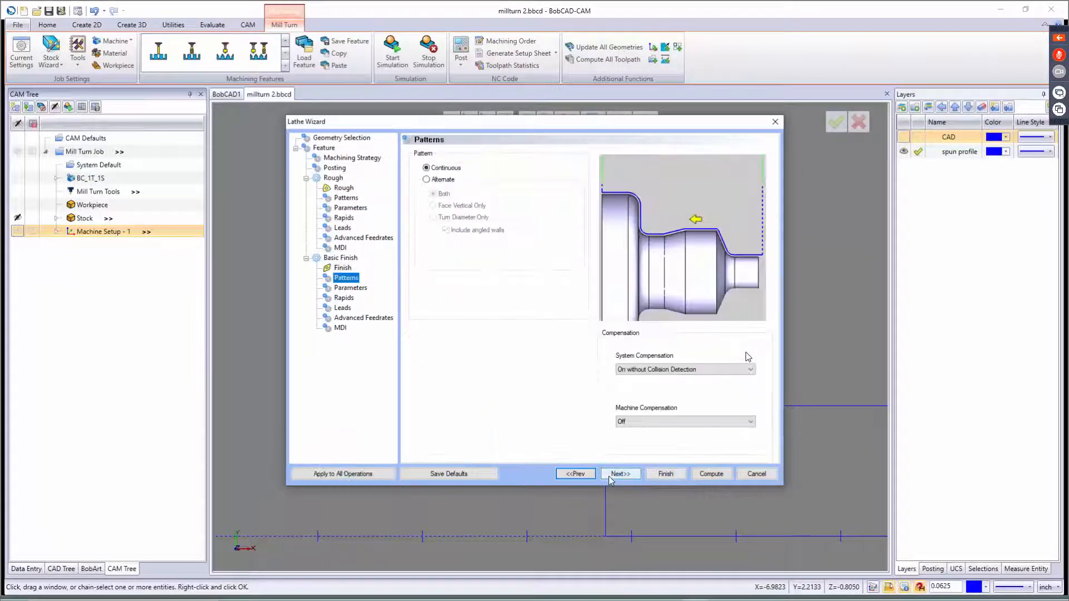
left_click(654, 369)
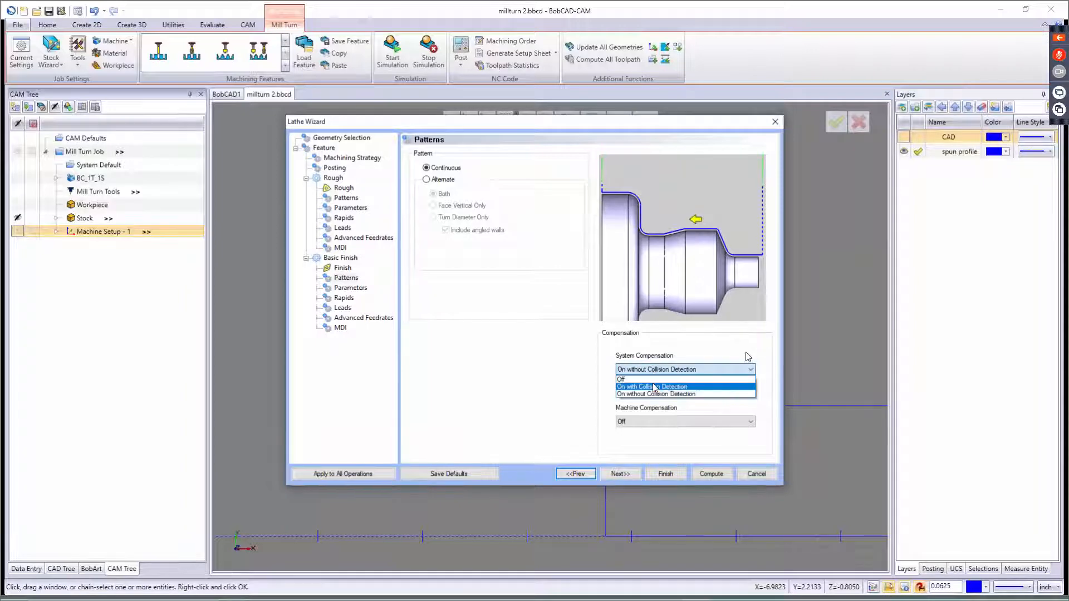
left_click(652, 387)
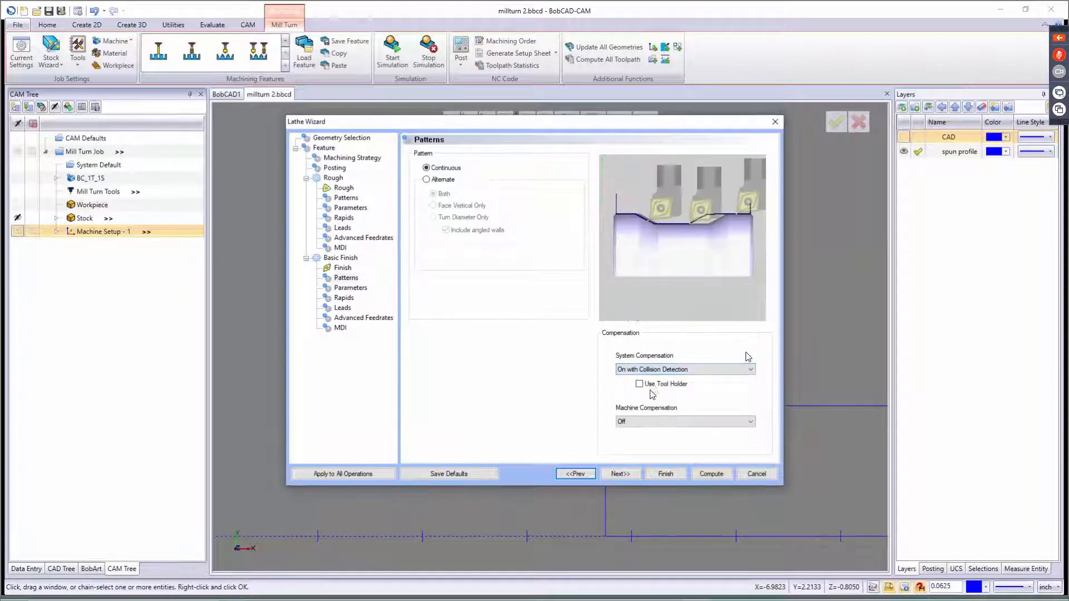
left_click(622, 477)
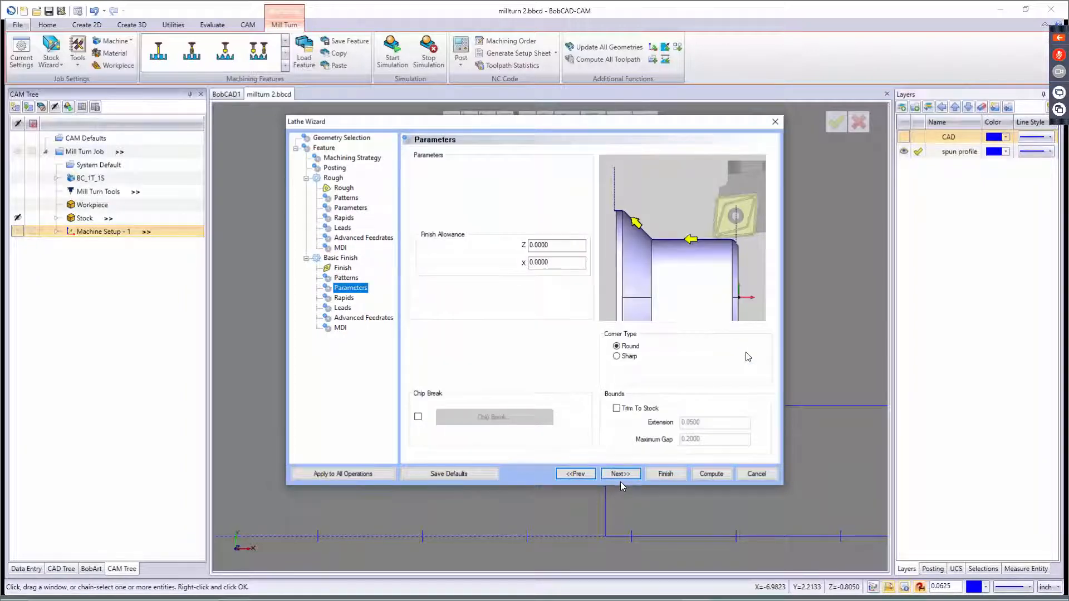
left_click(616, 356)
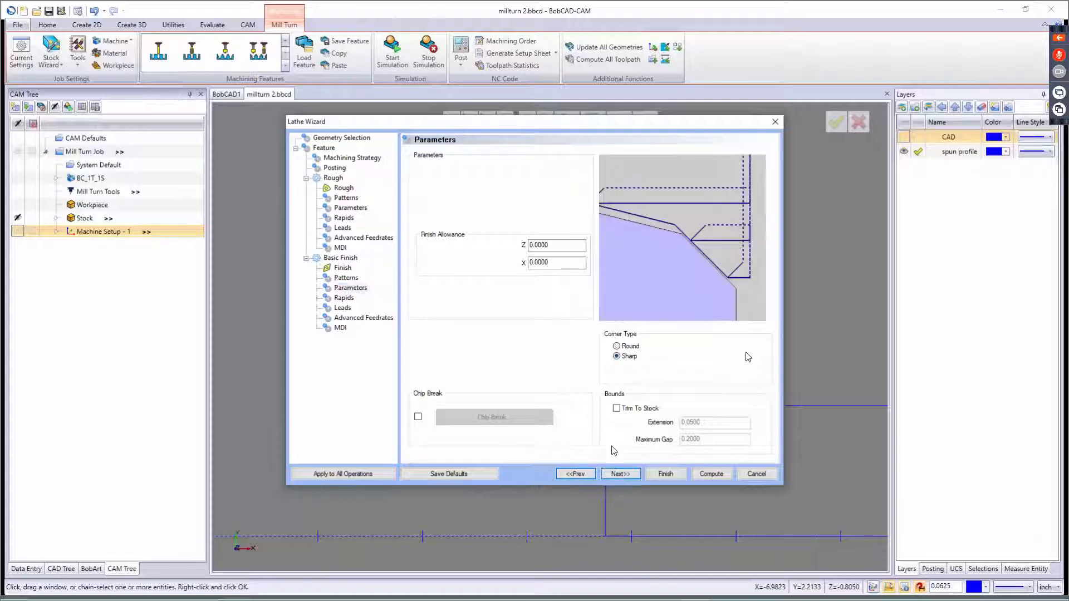
- Keep the finish operation's remaining settings, compute the turning toolpath and inspect it around the flange
left_click(615, 474)
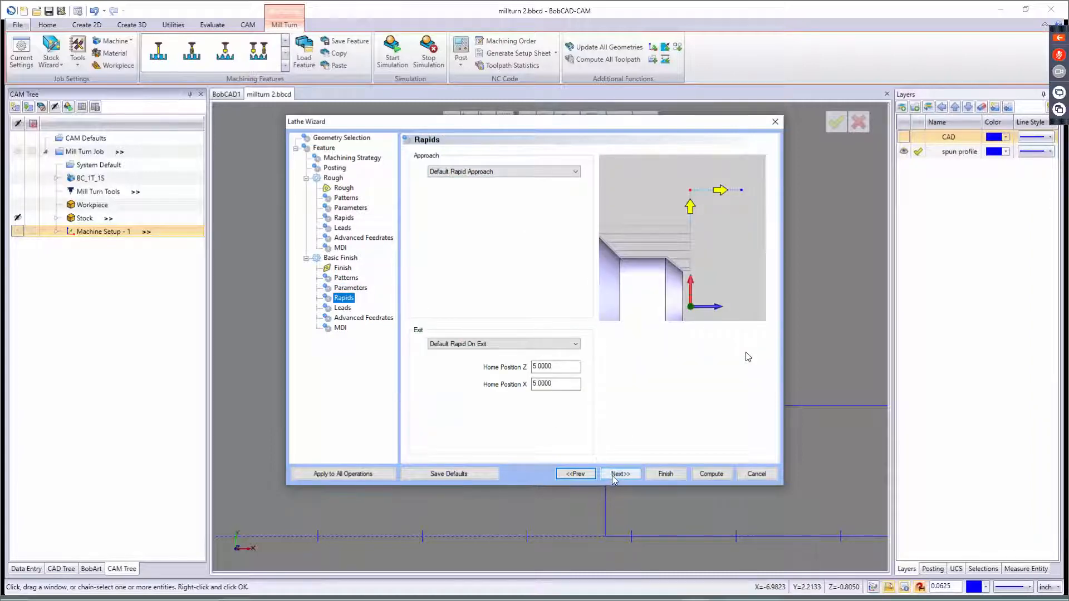
left_click(613, 476)
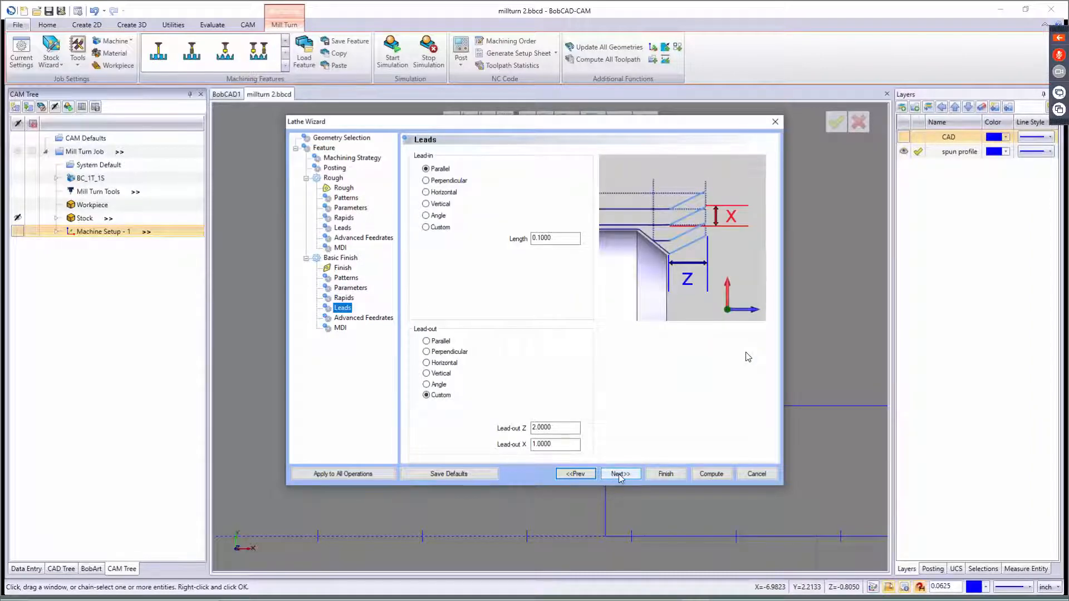
left_click(619, 473)
left_click(706, 475)
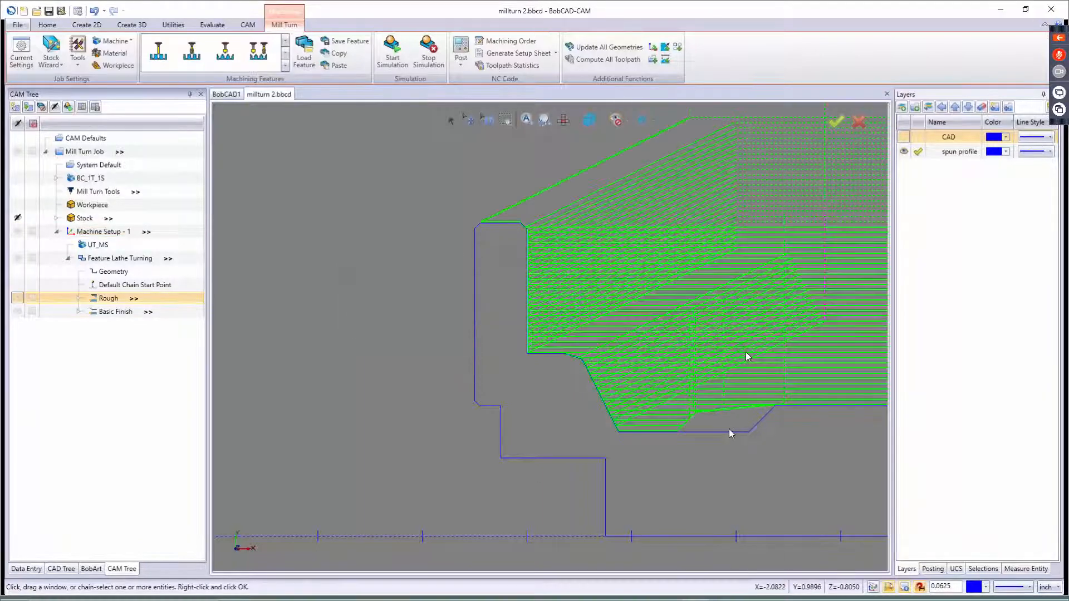
scroll(686, 427, "down", 3)
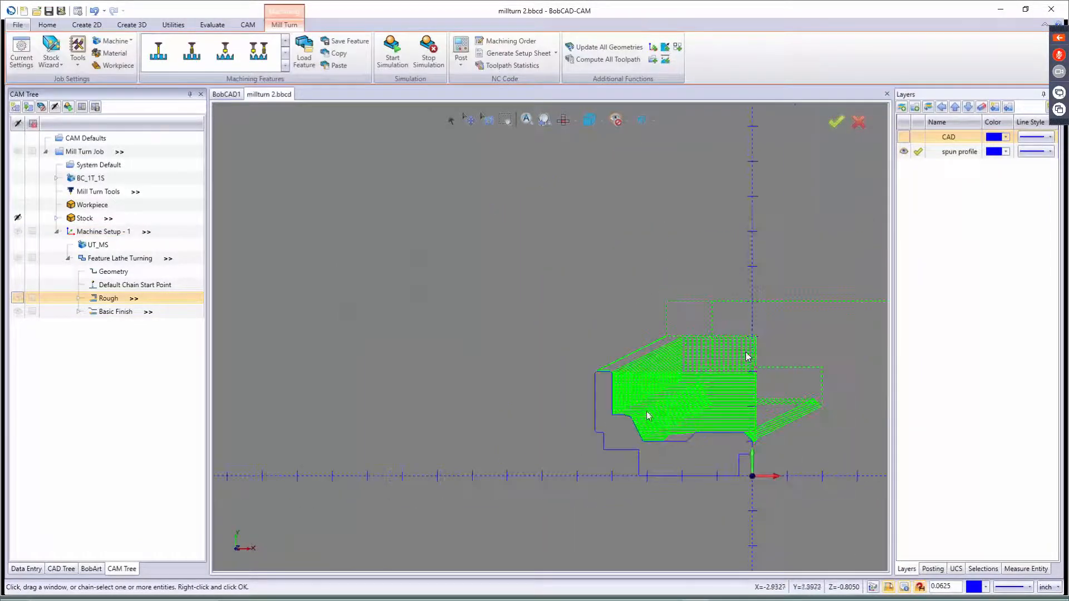
scroll(613, 388, "up", 3)
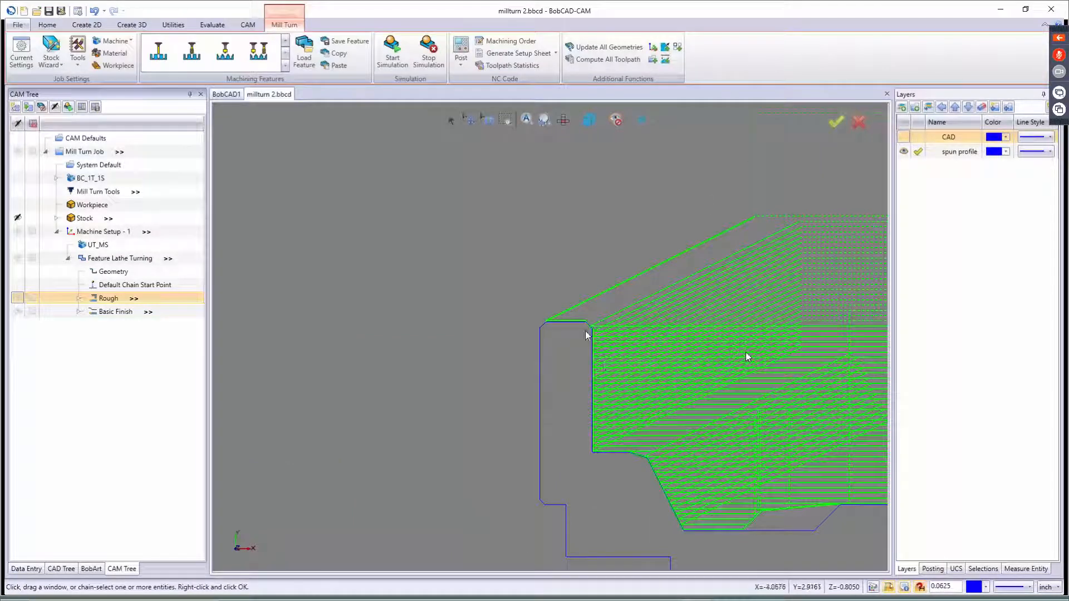
scroll(596, 342, "up", 3)
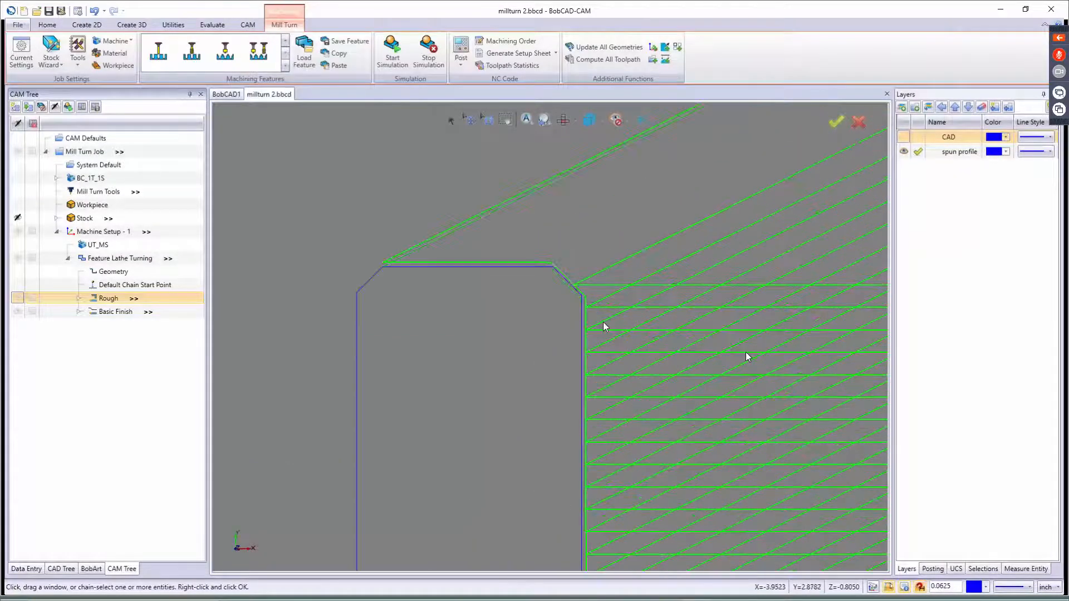
scroll(596, 331, "down", 4)
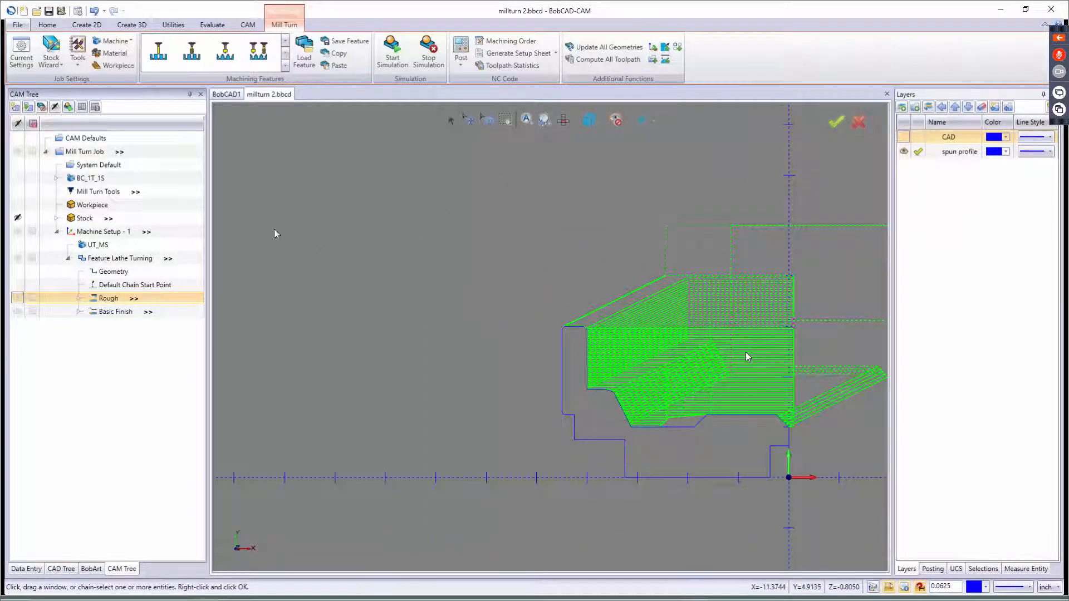
- Reopen the lathe turning feature for editing at the rough operation's lead settings
right_click(125, 260)
left_click(148, 267)
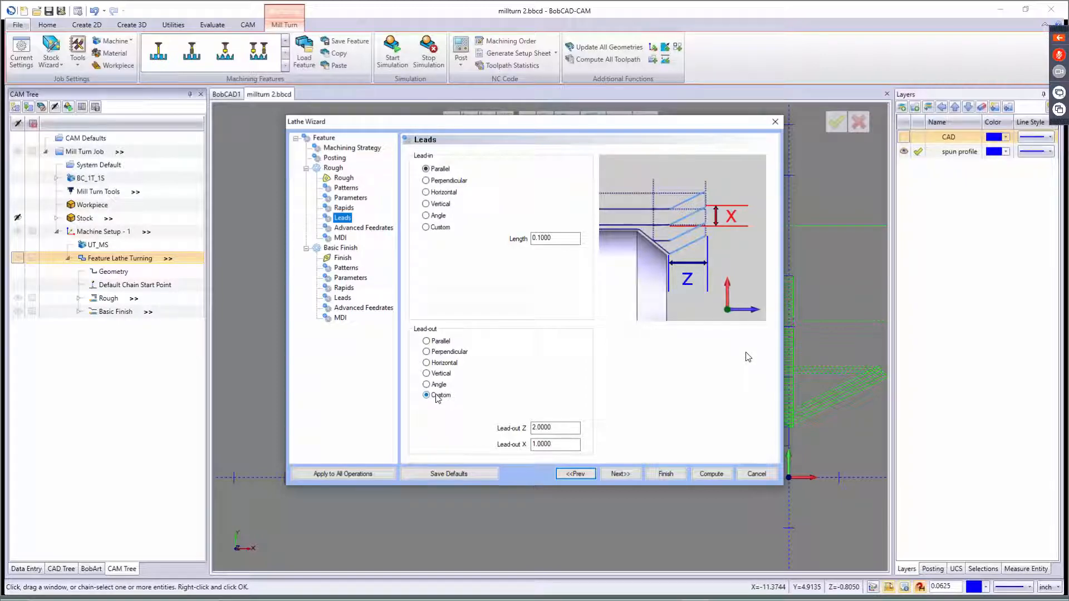
- Set the turning Rough operation's lead-out to Vertical with a length of 0.2 and compute the toolpath
left_click(435, 374)
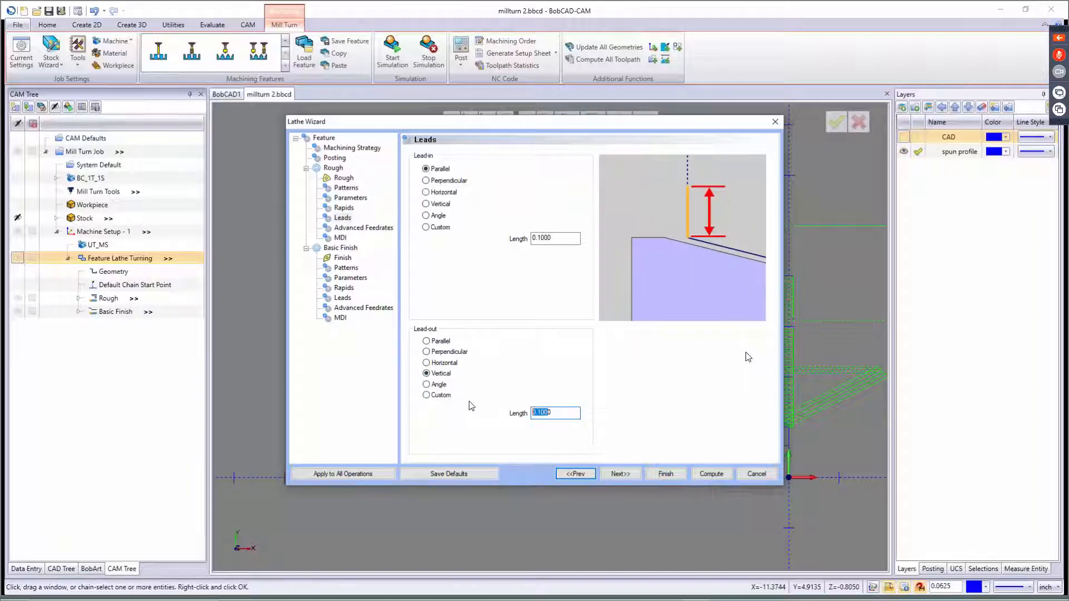
key("BackSpace")
type(".2")
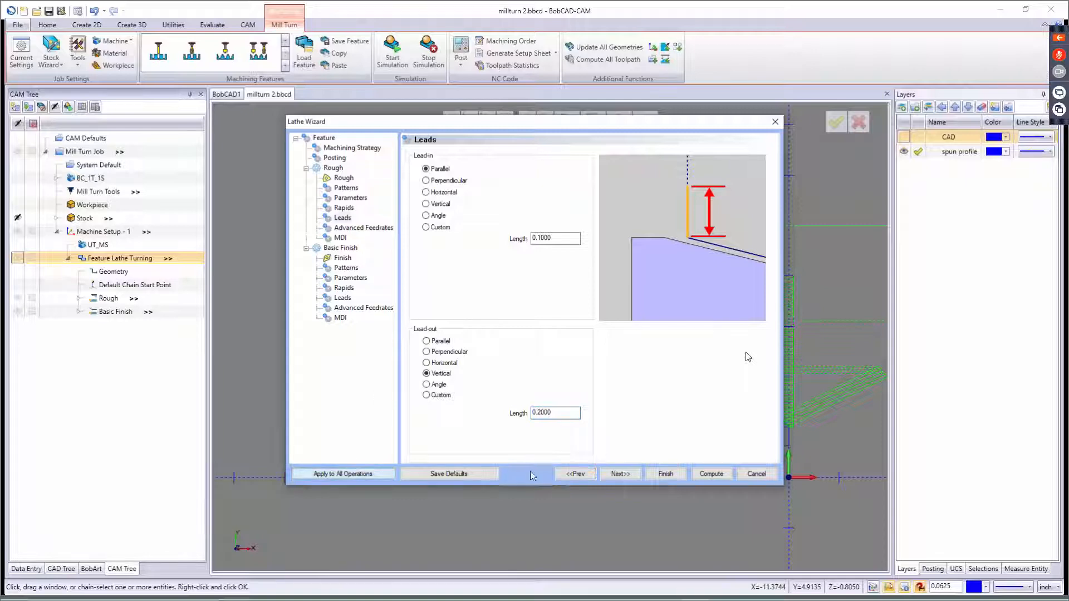
left_click(704, 473)
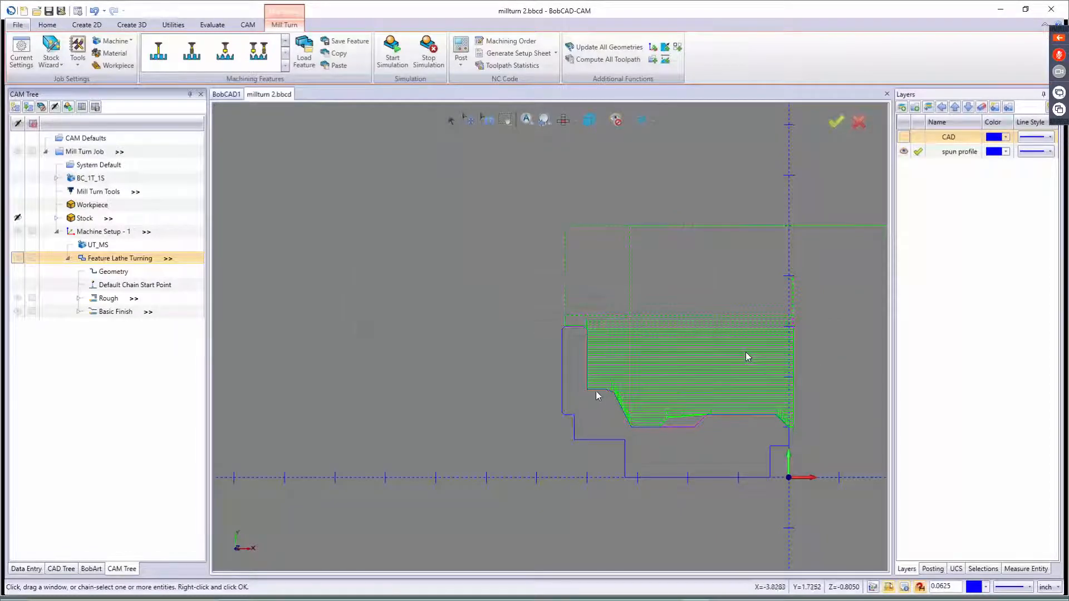
scroll(611, 406, "up", 3)
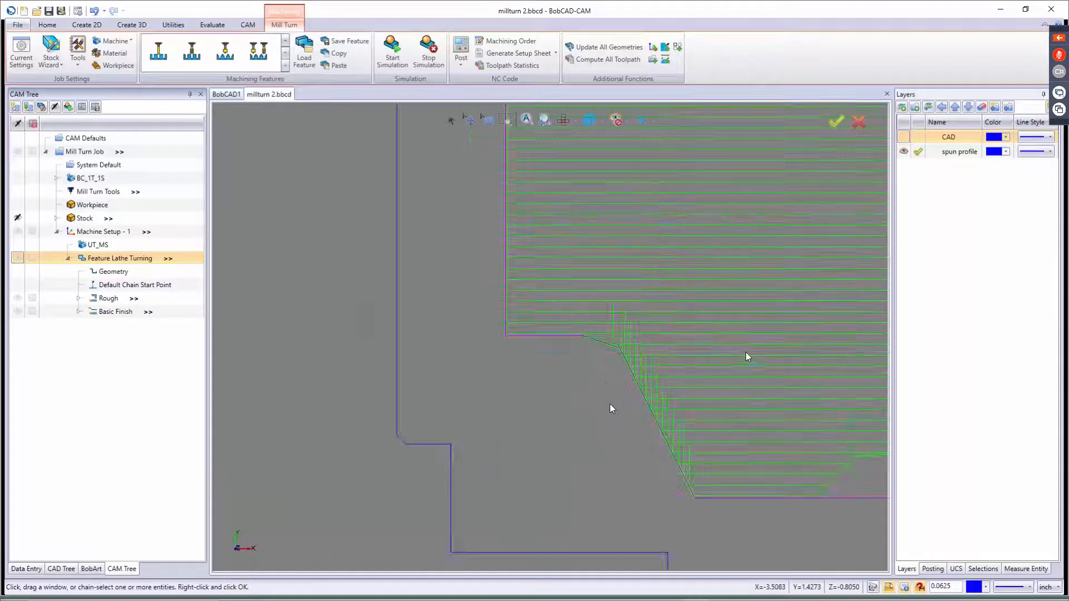
scroll(590, 401, "down", 3)
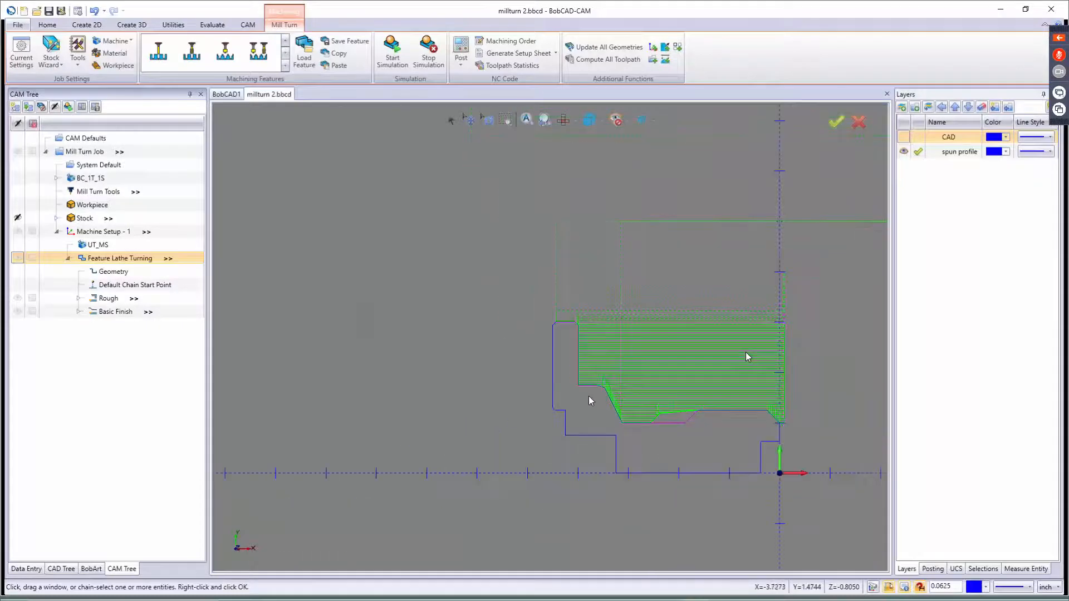
- Blank the Feature Lathe Turning toolpath and collapse the feature's entries
right_click(96, 258)
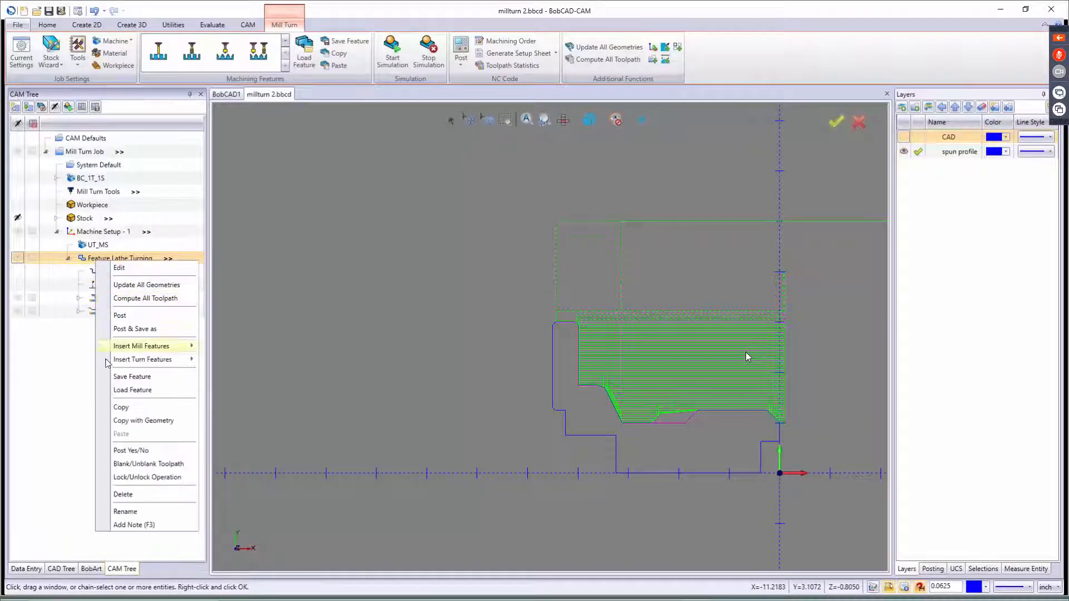
left_click(125, 464)
left_click(70, 261)
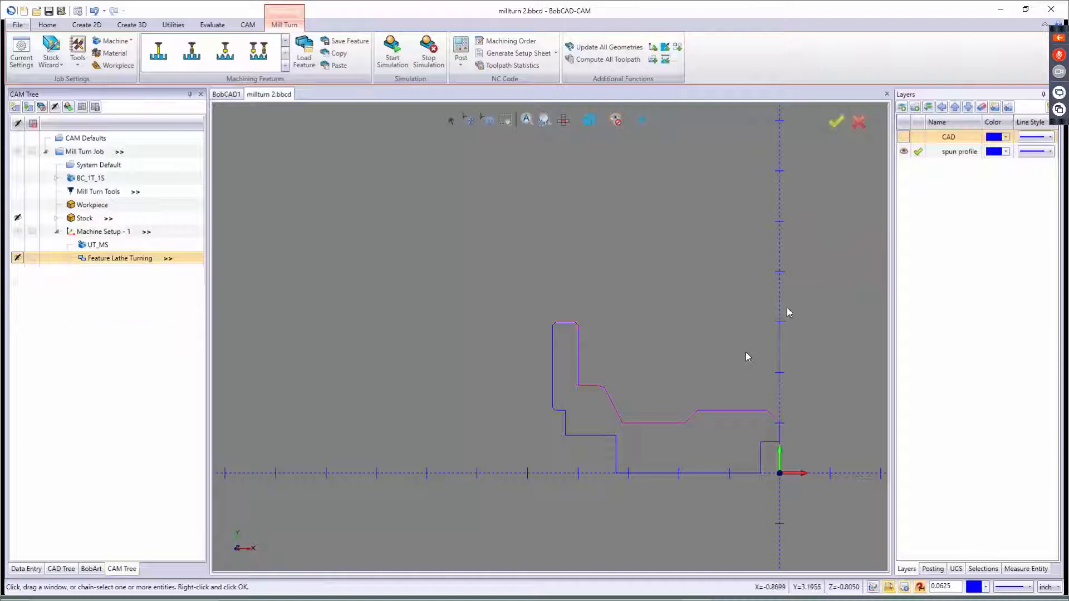
- Show the CAD layer and make it the active layer
left_click(903, 137)
left_click(918, 137)
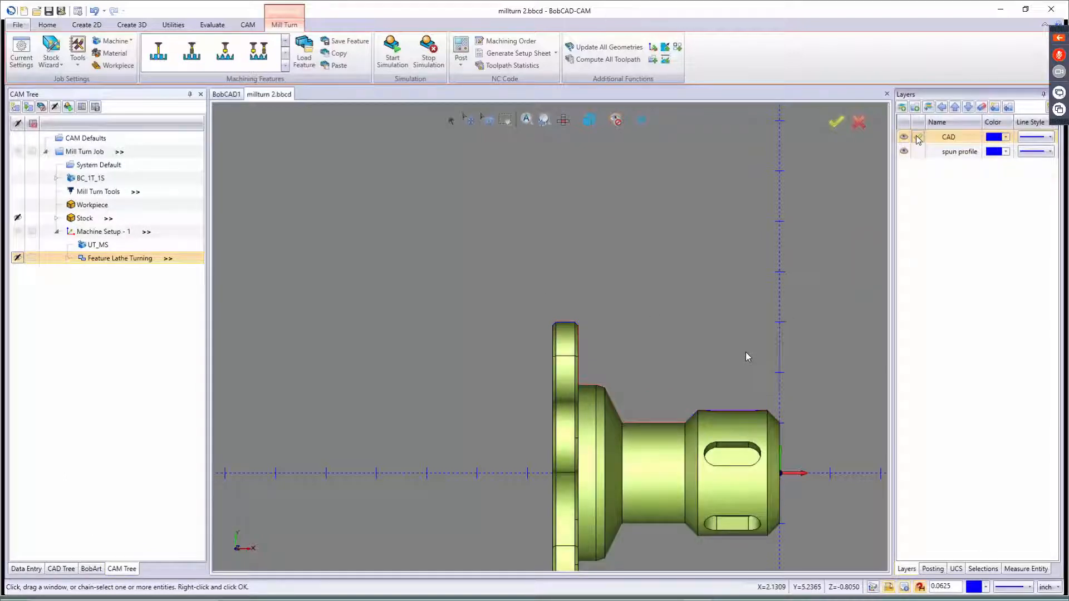
left_click(903, 152)
- Add a Mill 2 Axis feature to Machine Setup - 1 and select the floor face of the rounded square pocket as geometry
scroll(546, 376, "down", 5)
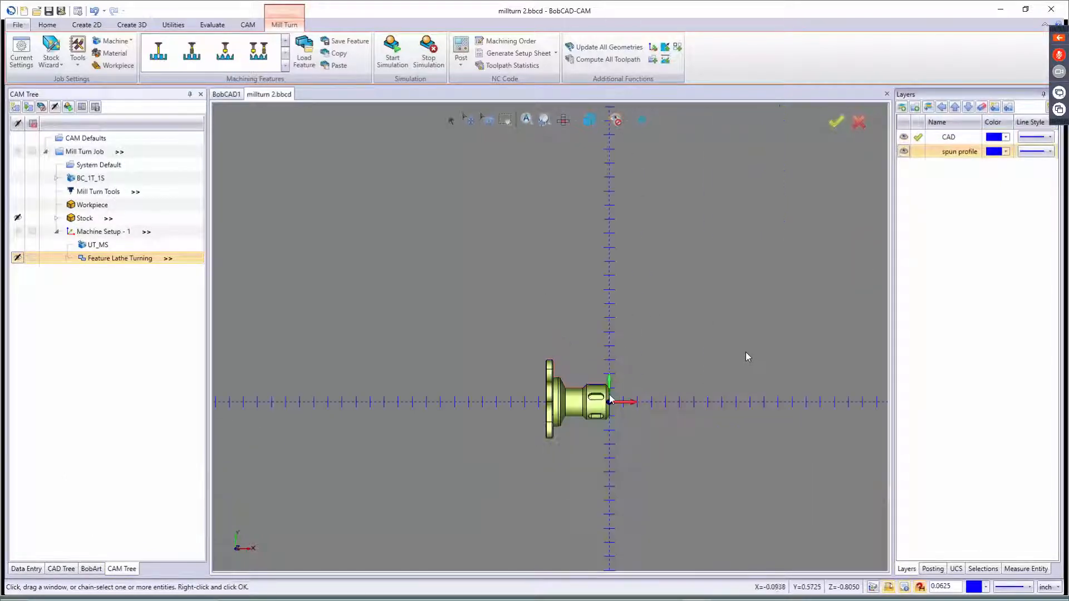
middle_click_drag(610, 398, 542, 394)
scroll(590, 394, "up", 6)
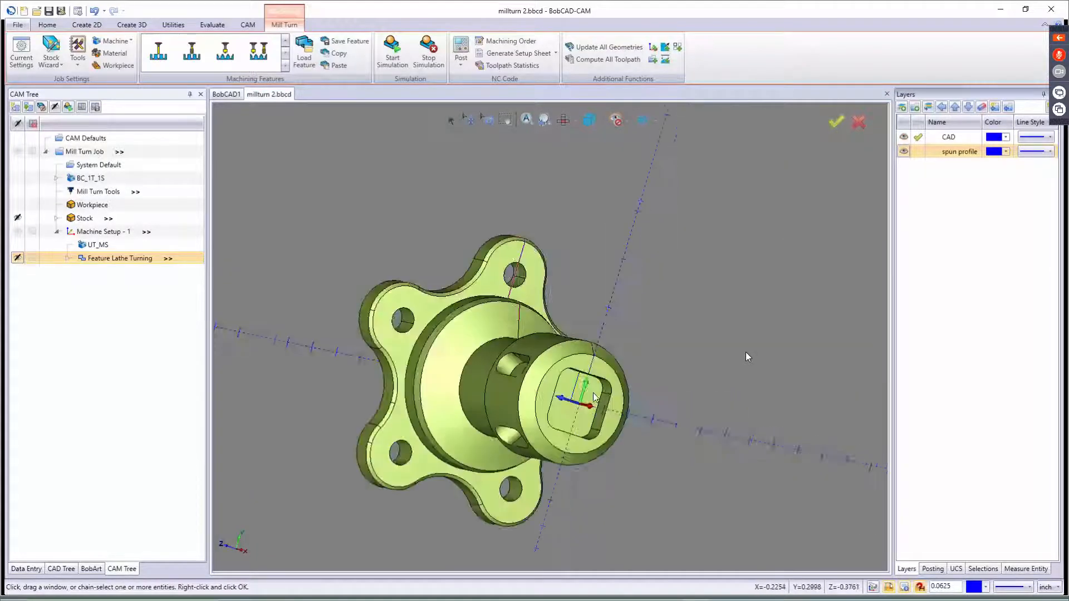
right_click(101, 231)
mouse_move(132, 301)
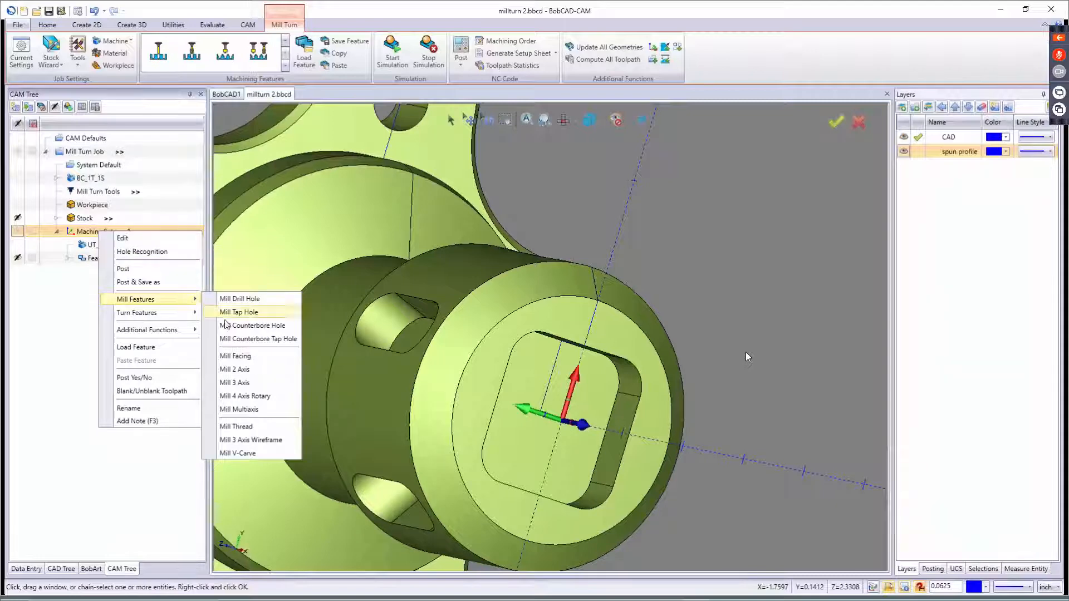
left_click(236, 371)
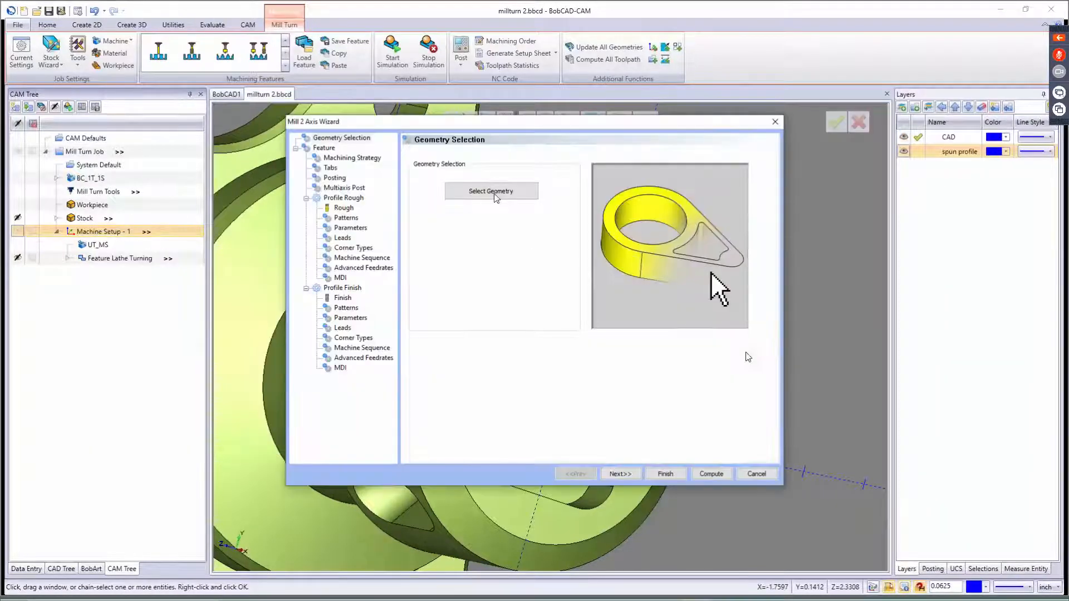
left_click(479, 196)
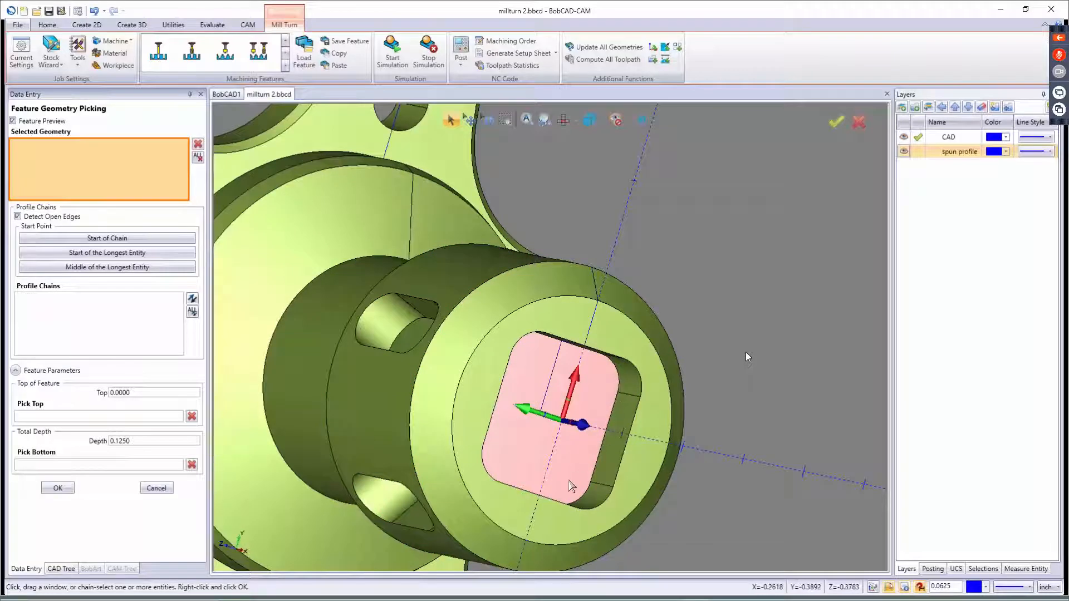
left_click(536, 381)
- Hide the spun profile layer and pick points on the pocket for the feature's top and its 0.3750 total depth
left_click(904, 152)
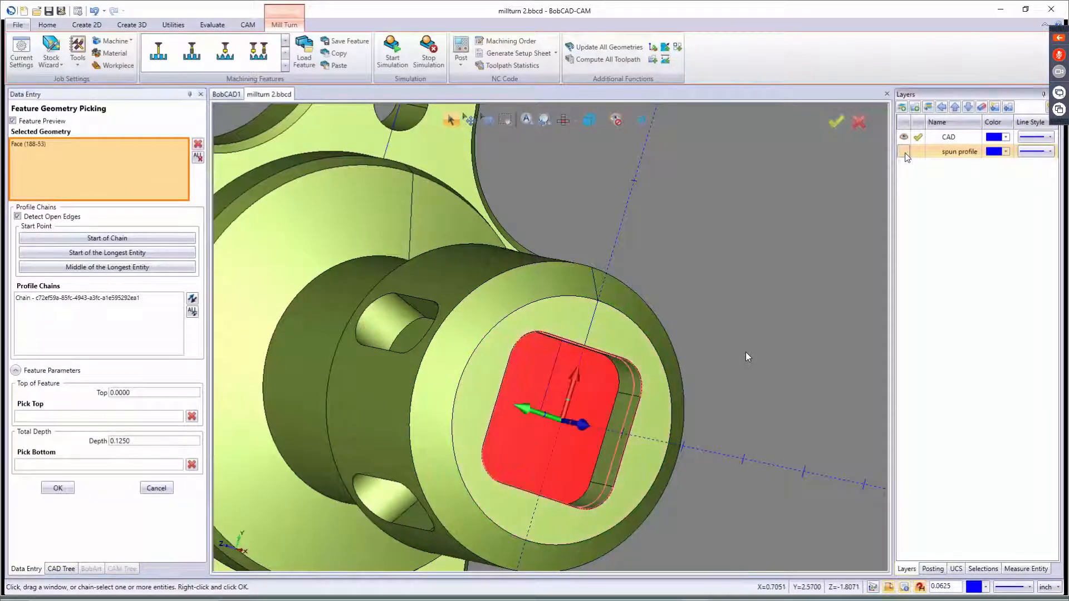
left_click(140, 418)
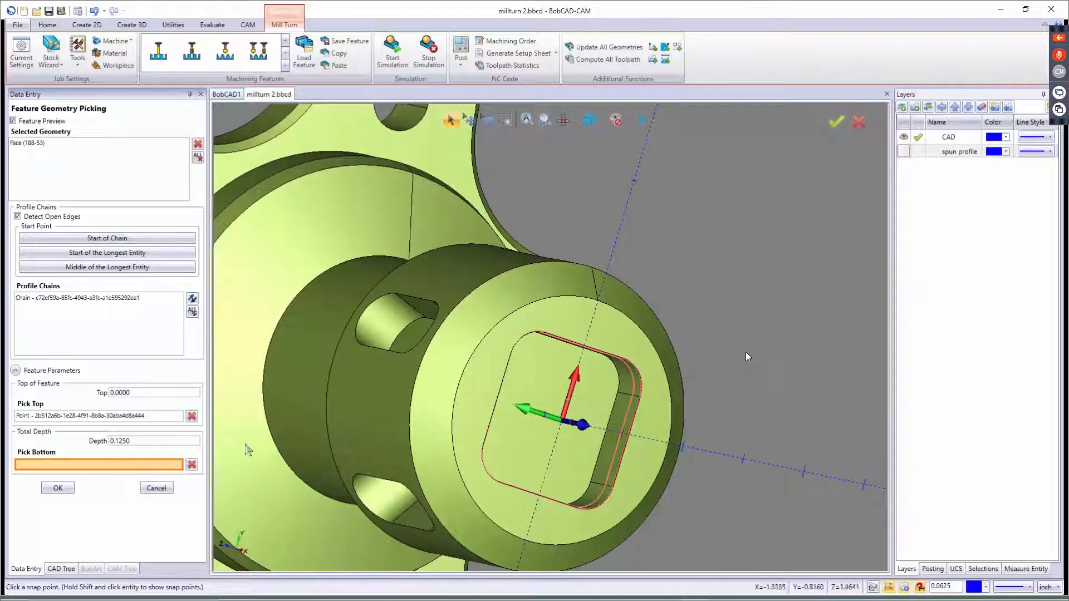
left_click(602, 443)
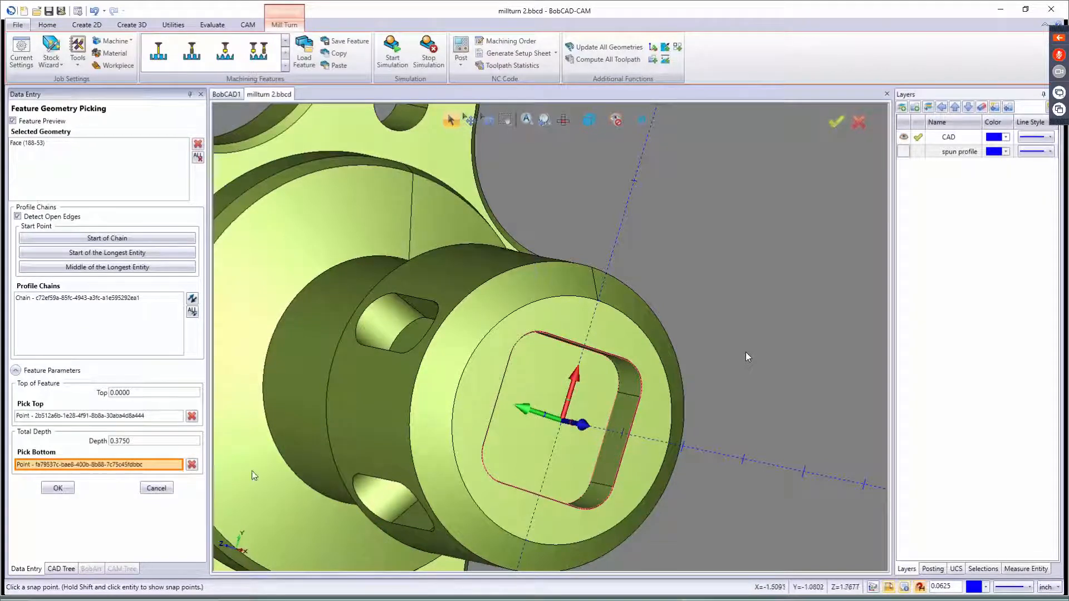
left_click(62, 490)
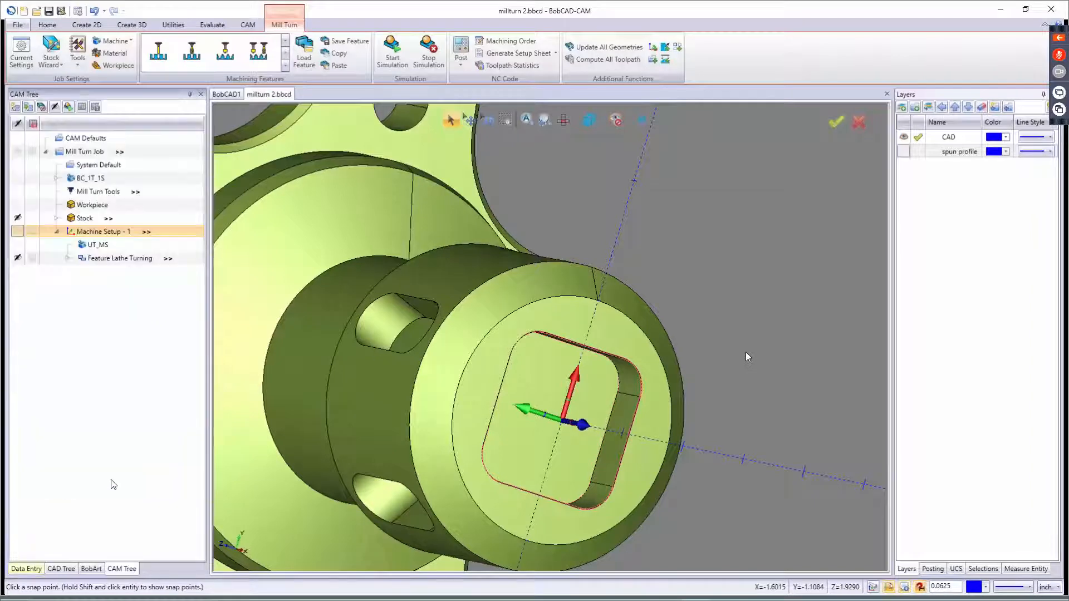
- Choose Pocketing as the machining strategy for the milling feature
left_click(614, 477)
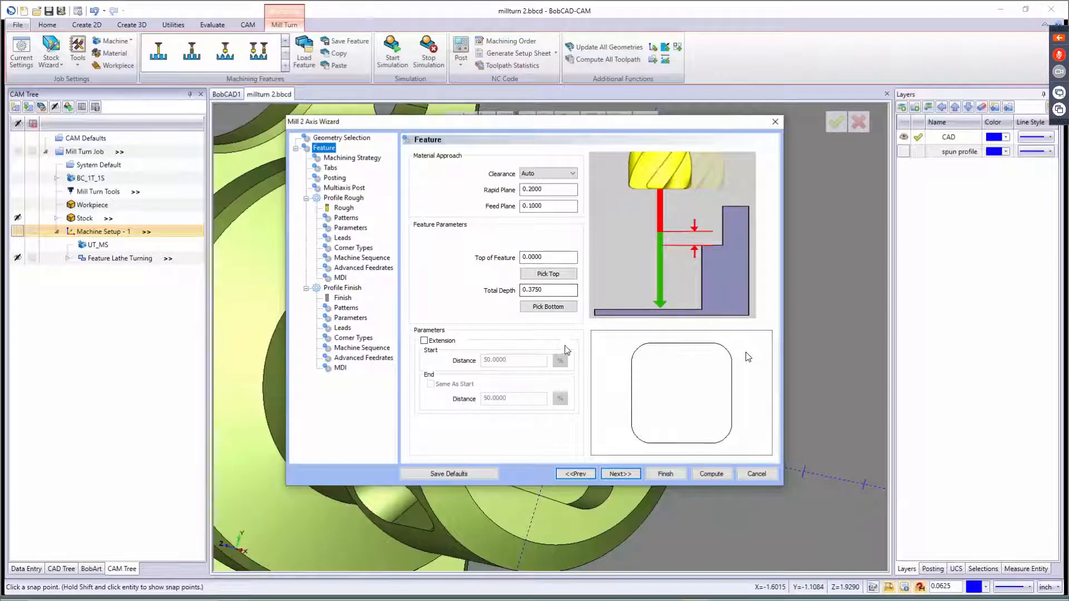
left_click(623, 473)
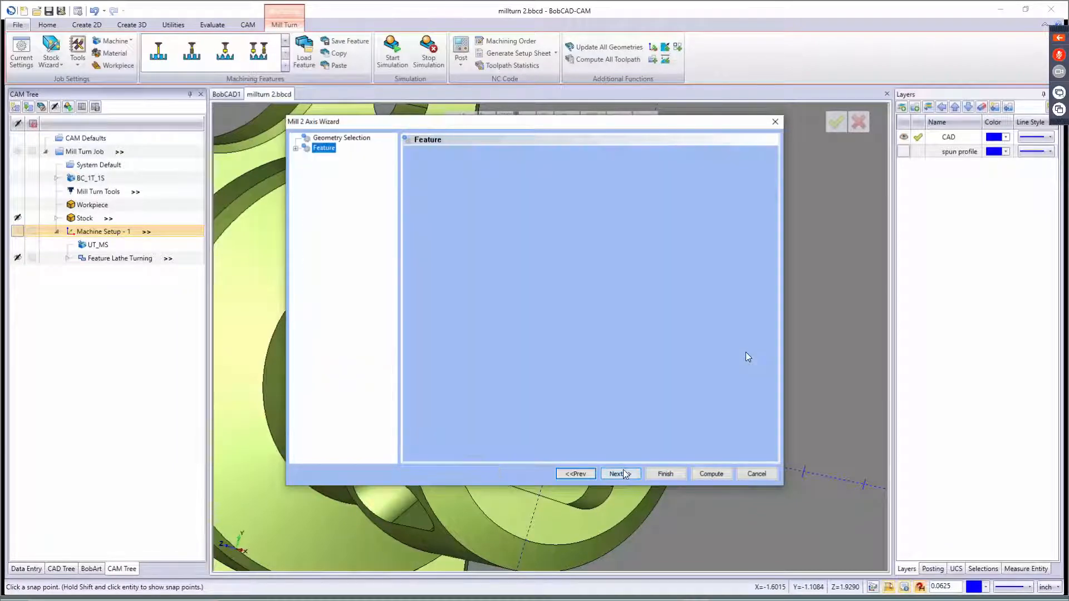
left_click(463, 185)
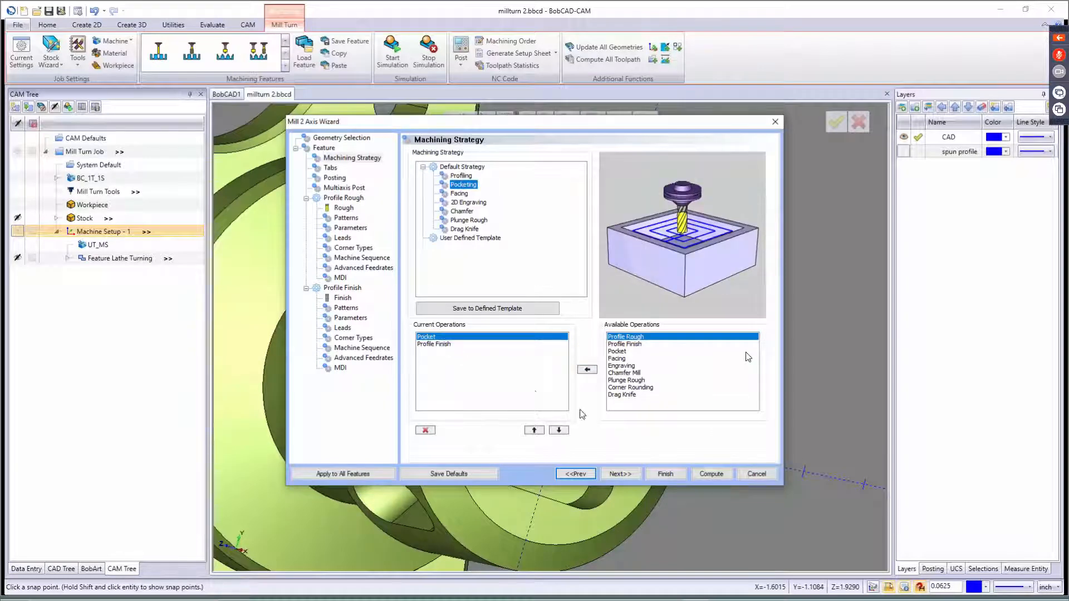
- Set the milling feature's posting mode to Longhand Code, leaving tabs unapplied
left_click(617, 475)
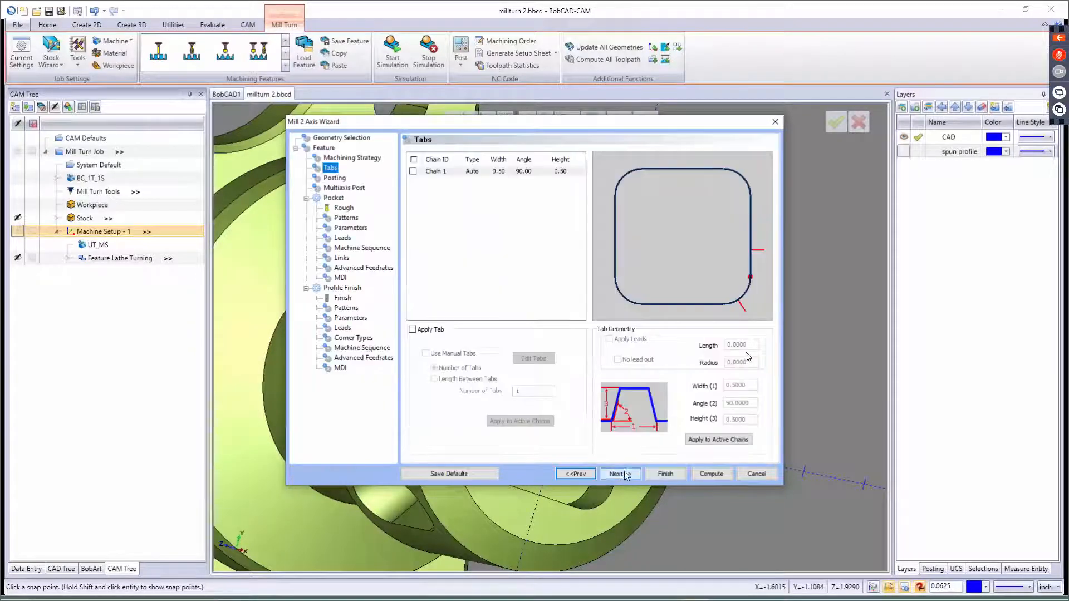
left_click(619, 476)
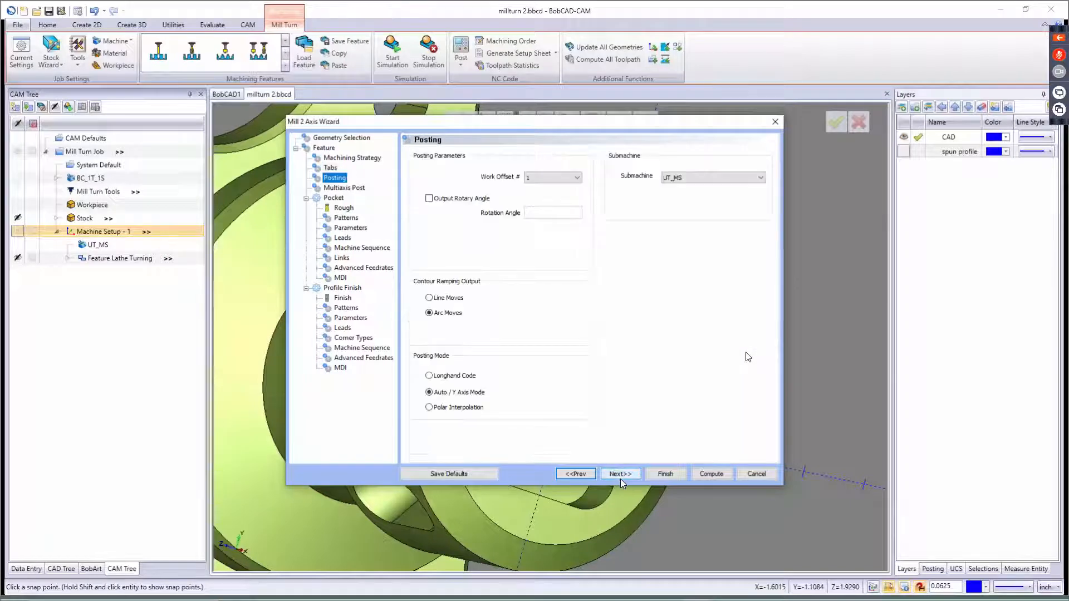
left_click(452, 376)
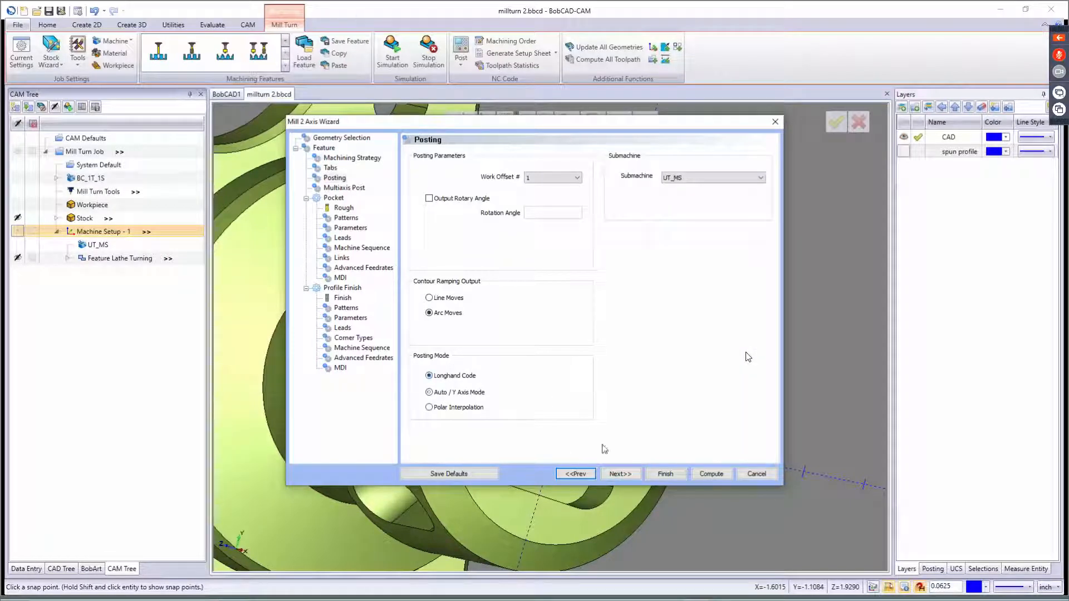
- Mount the 1/2 FLAT ENDMILL - STANDARD on Station # 5 of the upper turret in the tool crib
left_click(618, 473)
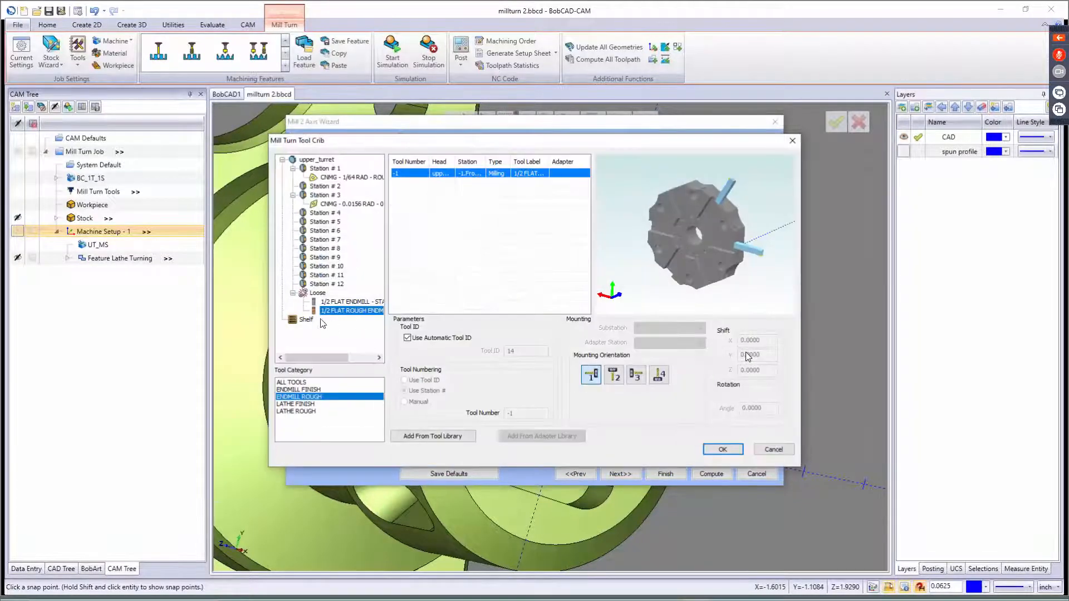
left_click_drag(341, 306, 337, 224)
right_click(348, 233)
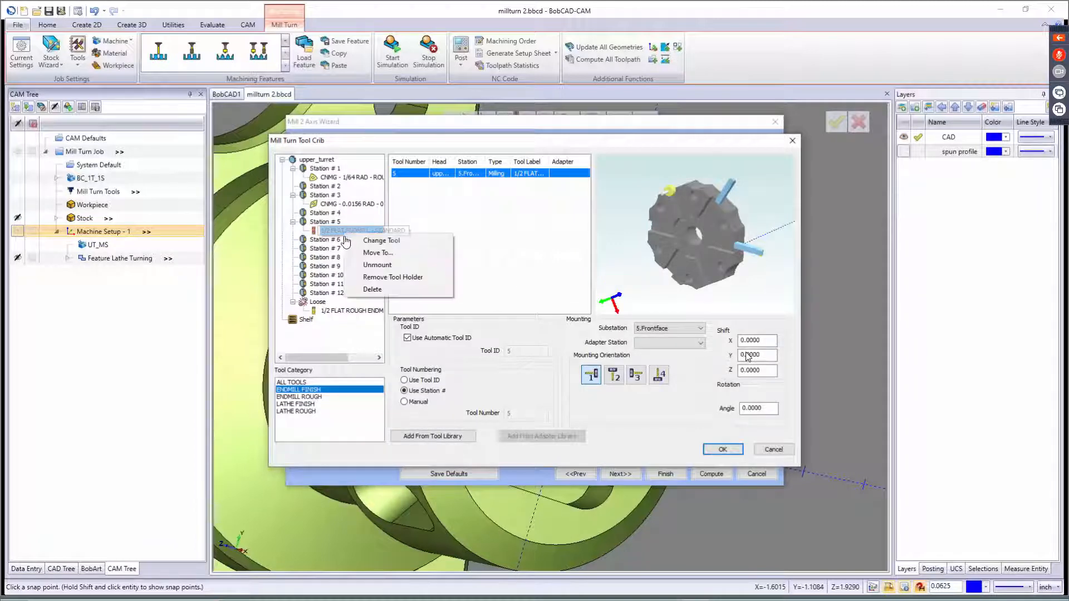
left_click(379, 253)
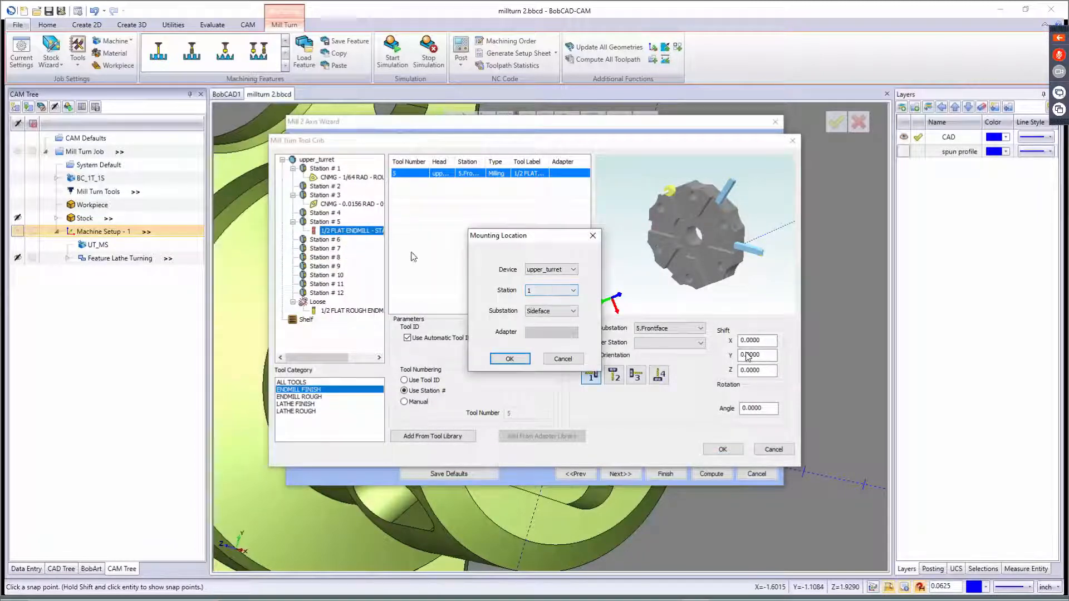
left_click(562, 359)
- Replace the Station # 5 tool with the 1/4 FLAT ENDMILL - LONG in all operations that use it
right_click(343, 231)
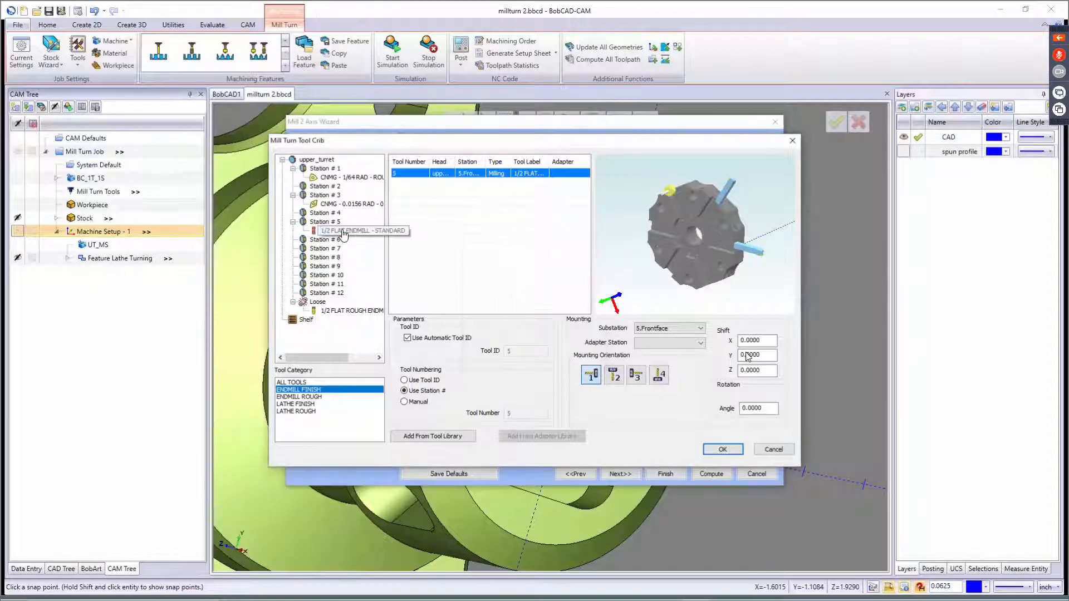
left_click(377, 245)
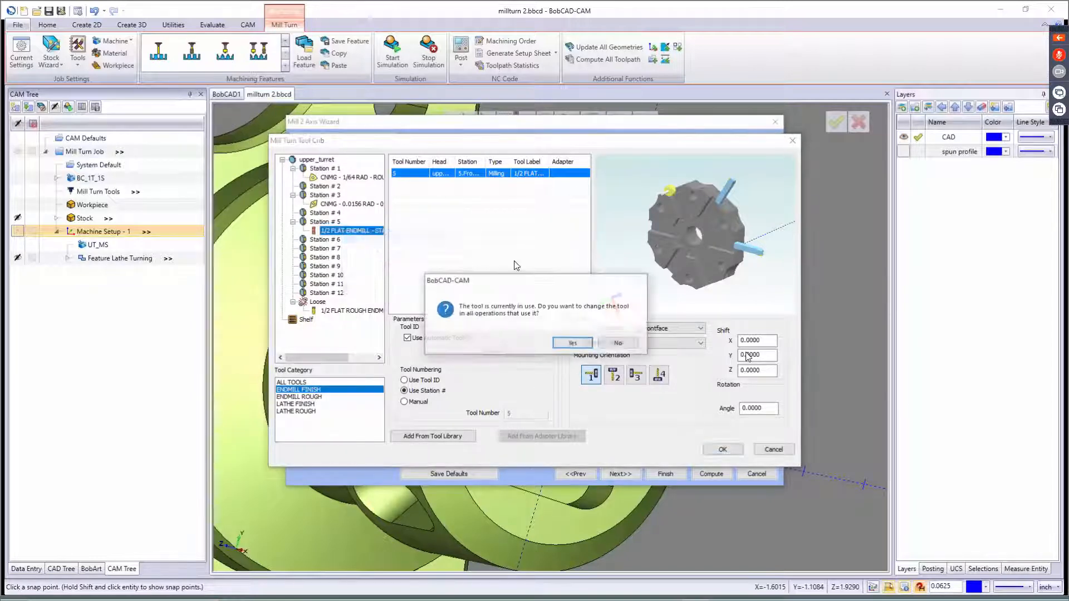
left_click(577, 344)
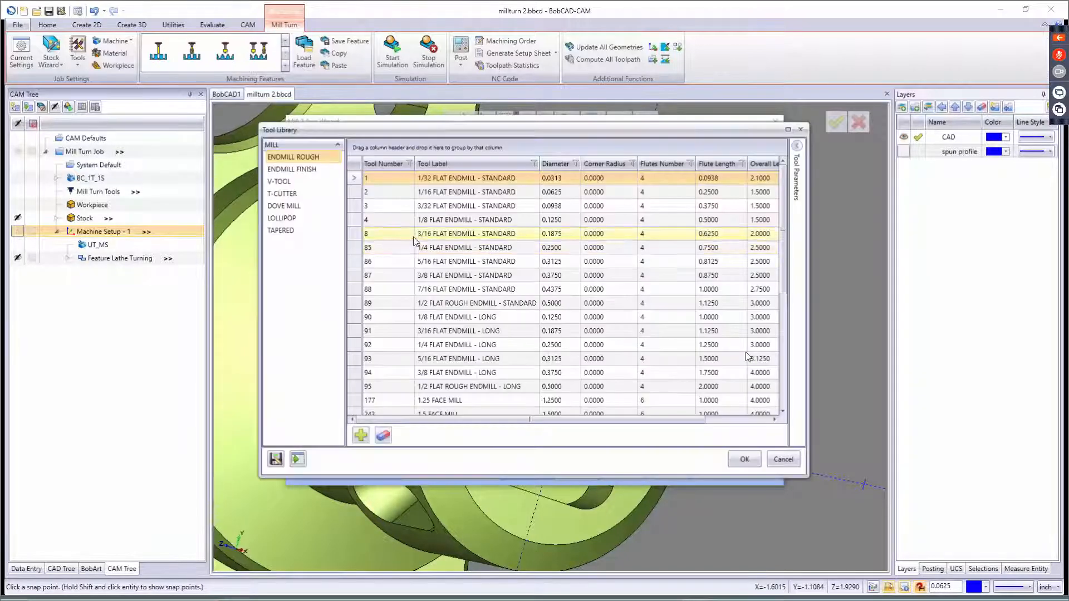
left_click(555, 165)
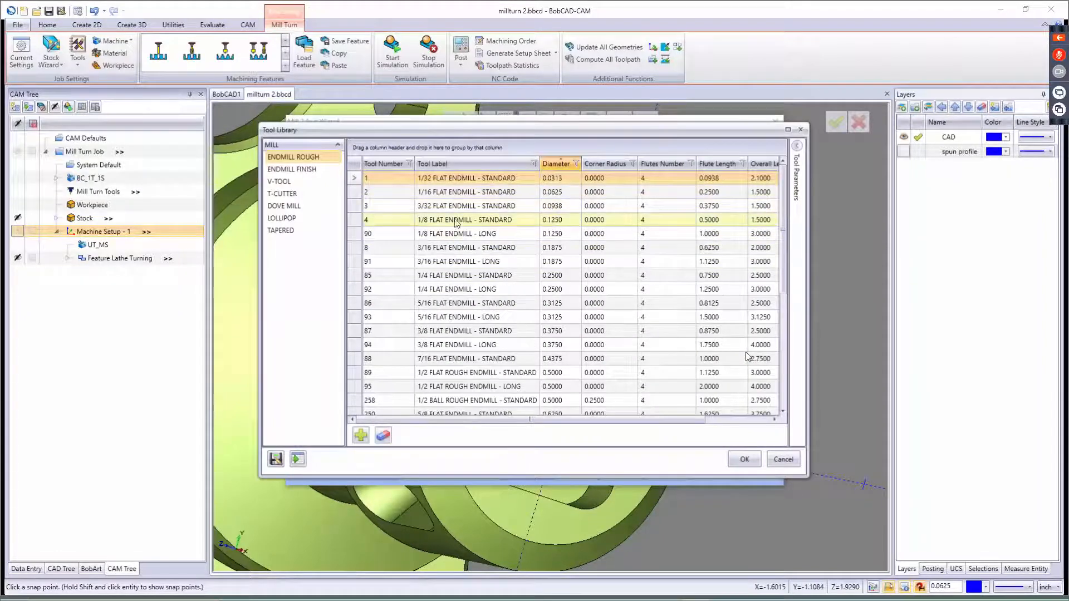
left_click(455, 291)
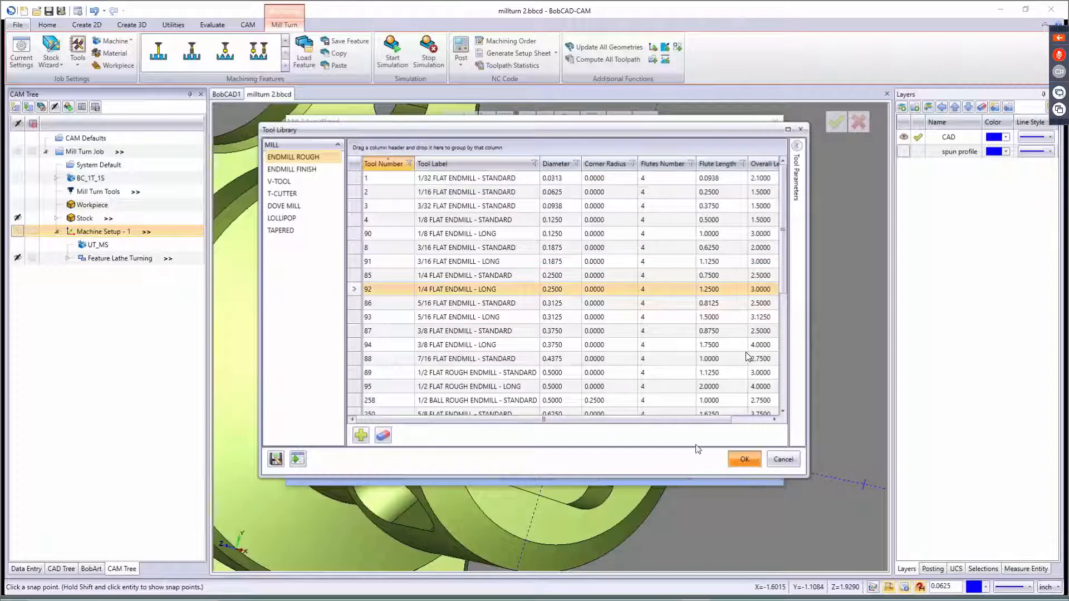
left_click(743, 460)
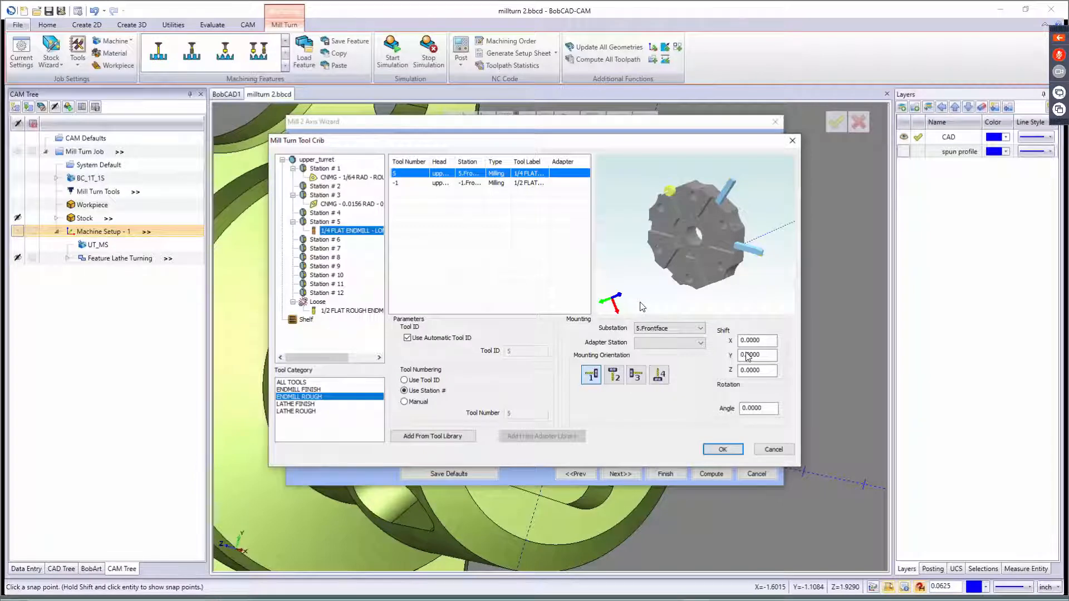
left_click(723, 450)
- Try the Advanced Pocket pattern for the pocket operation and return to Standard Pocket
left_click(627, 475)
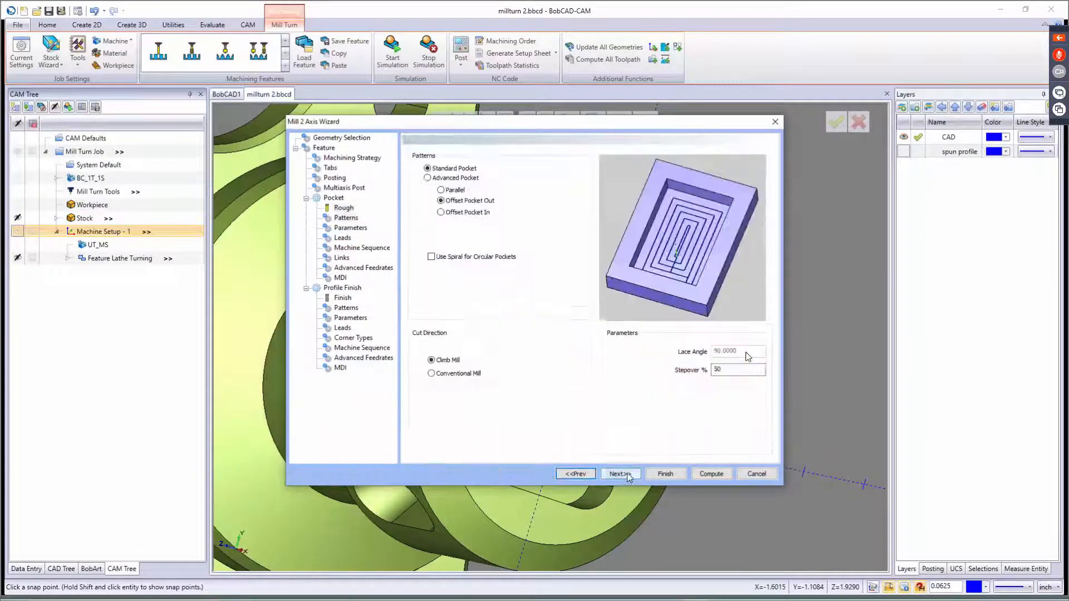
left_click(443, 179)
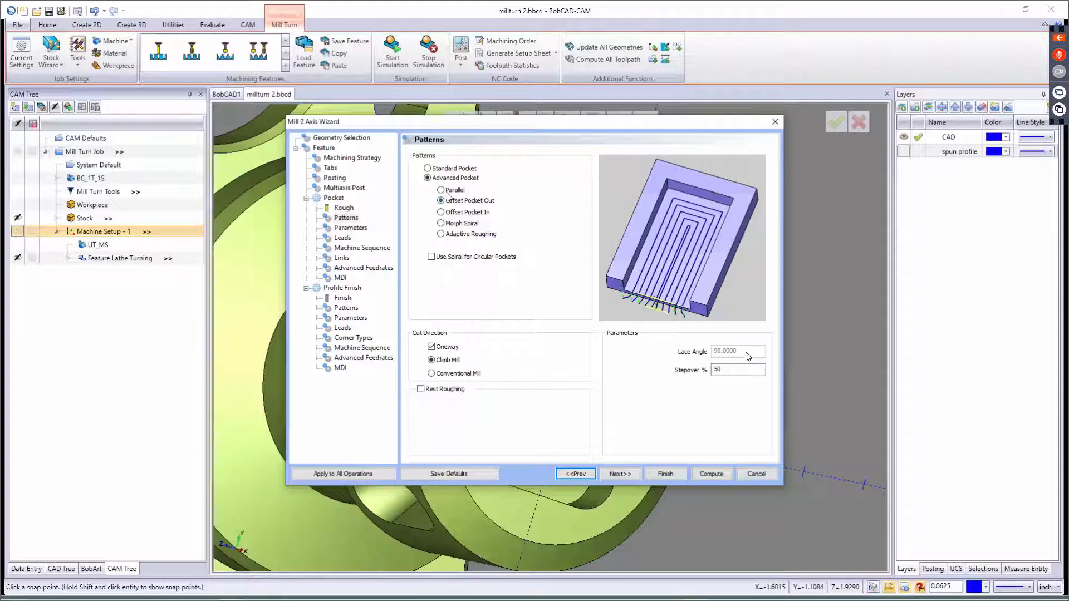
left_click(427, 169)
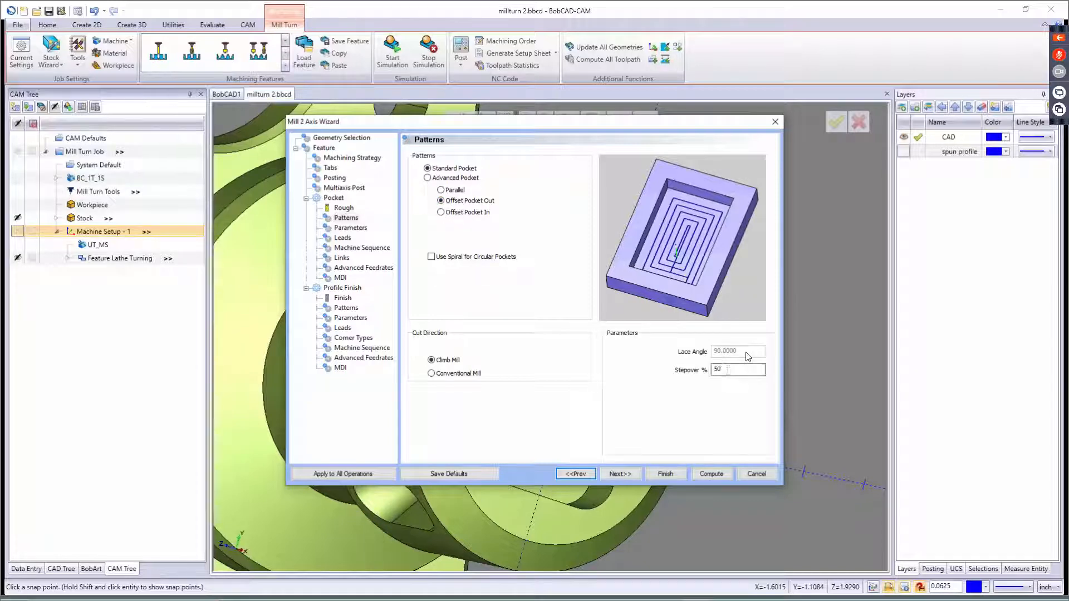
- Set the standard pocket pattern's stepover to 30%
left_click(728, 370)
type("30")
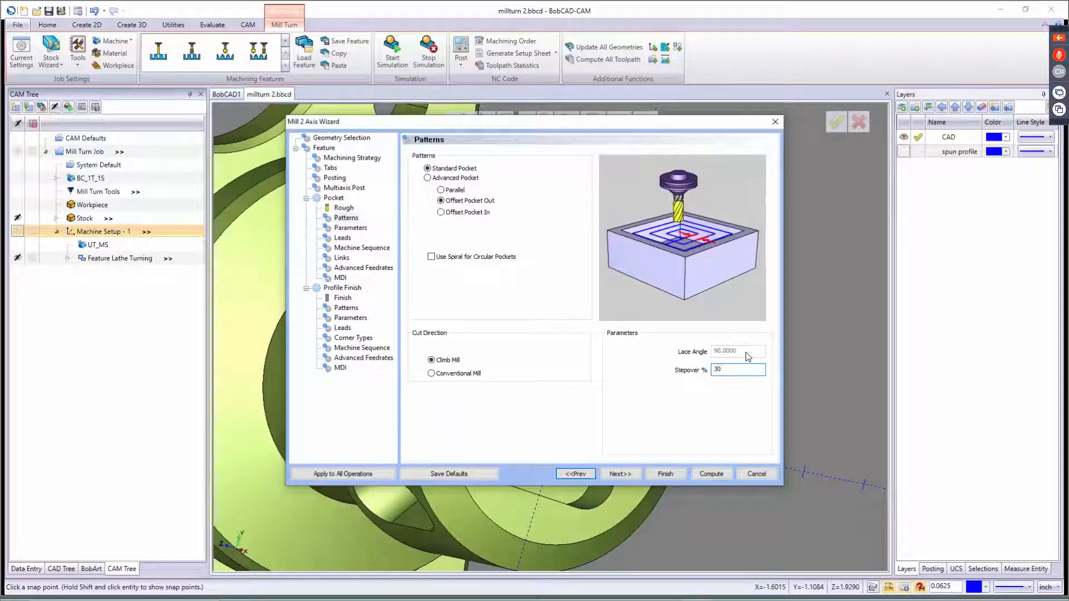
left_click(620, 474)
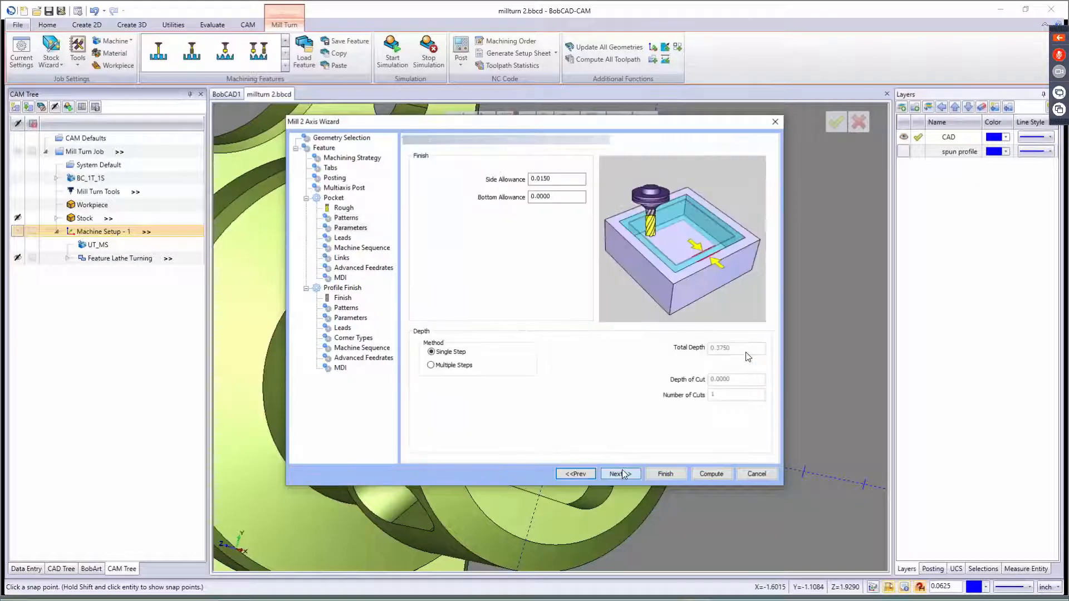
- Cut the pocket in multiple even depth steps with a depth of cut of .375/3
left_click(432, 365)
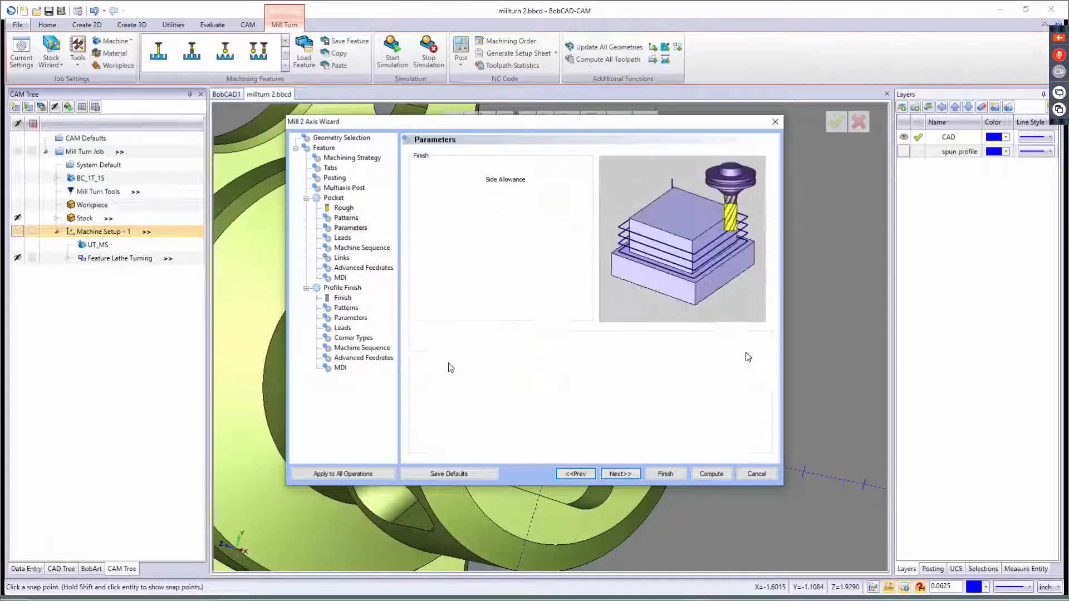
left_click_drag(740, 383, 652, 392)
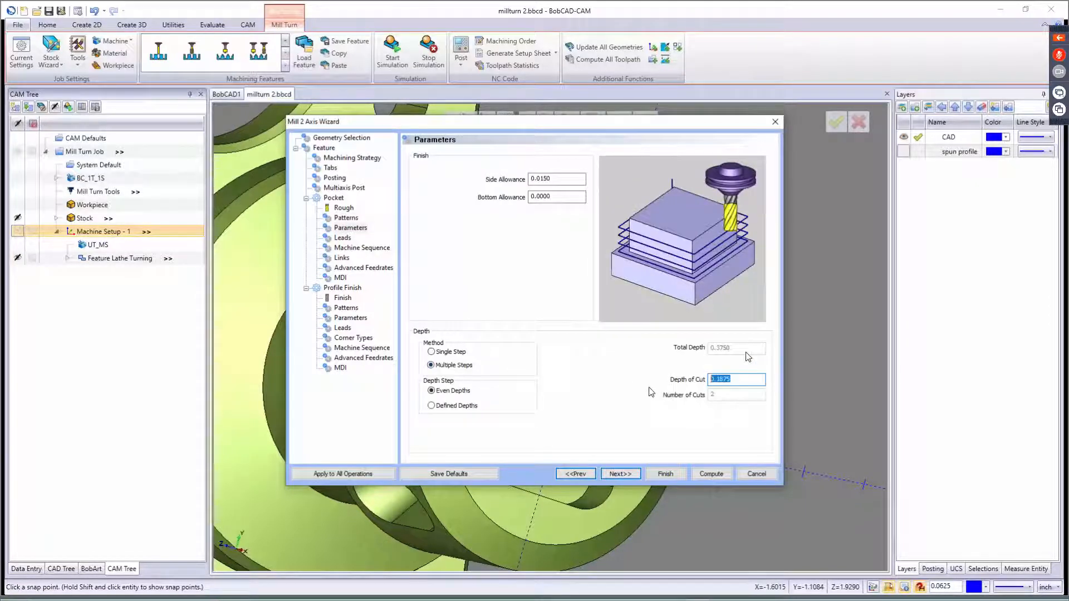
type(".375/3")
key("Tab")
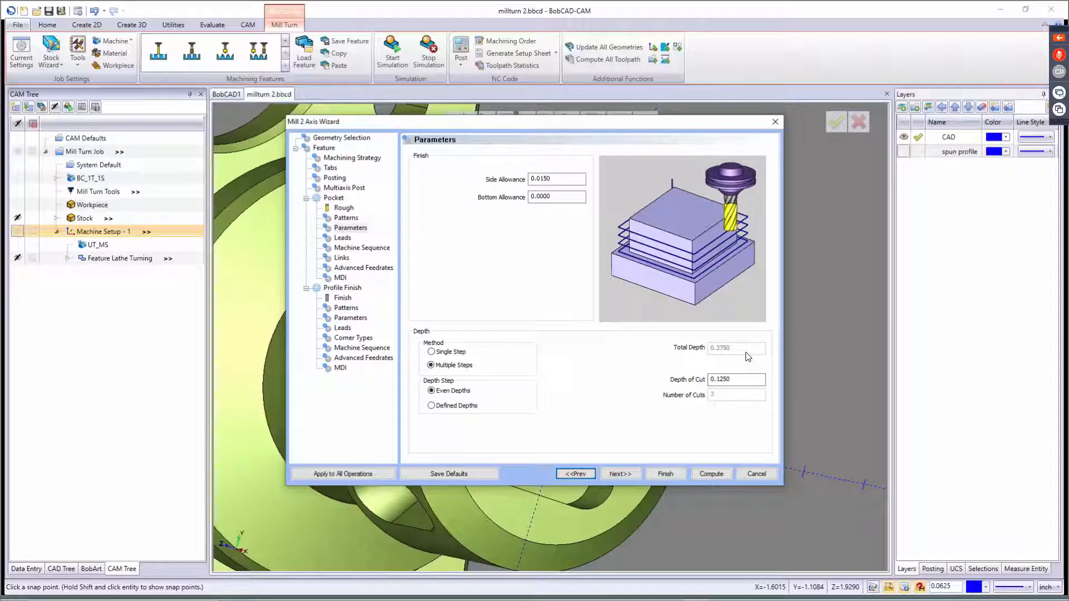
left_click(621, 474)
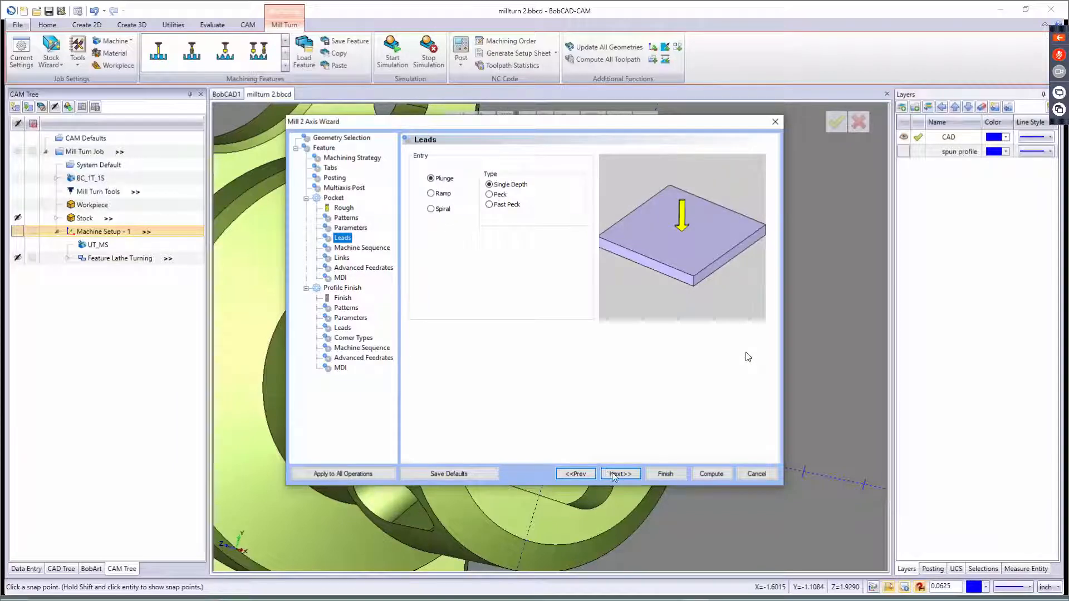
- Accept the pocket's default plunge entry, machine sequence, links, advanced feedrates and MDI settings
left_click(617, 474)
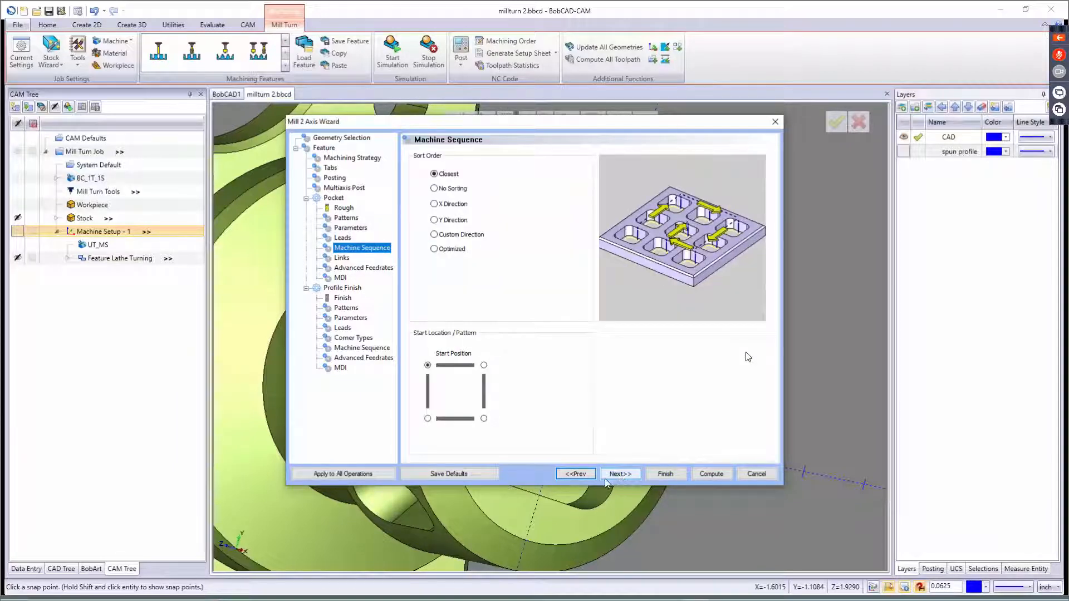
left_click(623, 476)
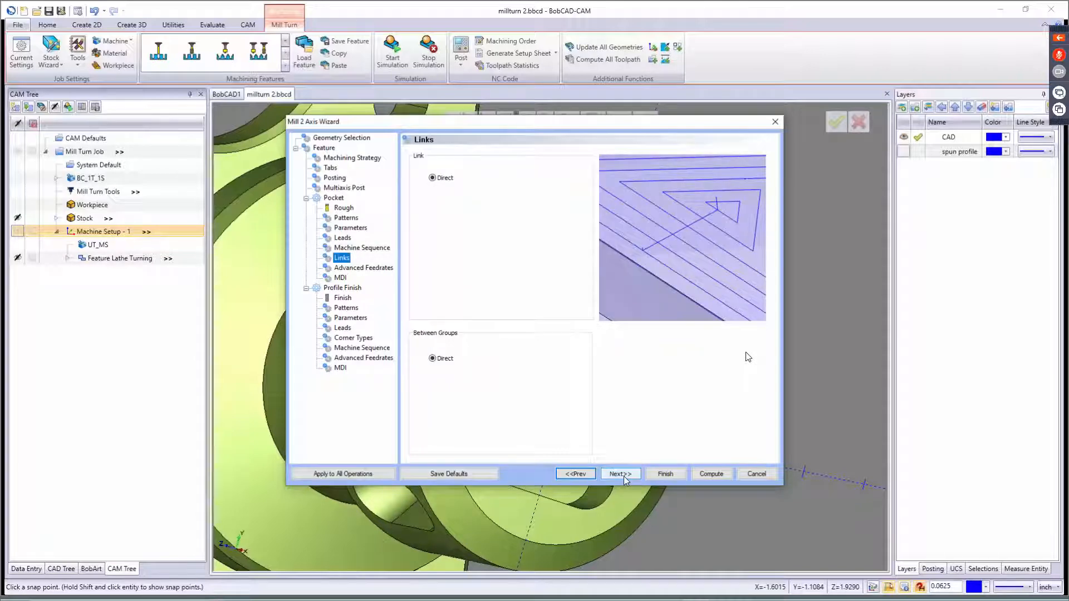
left_click(622, 475)
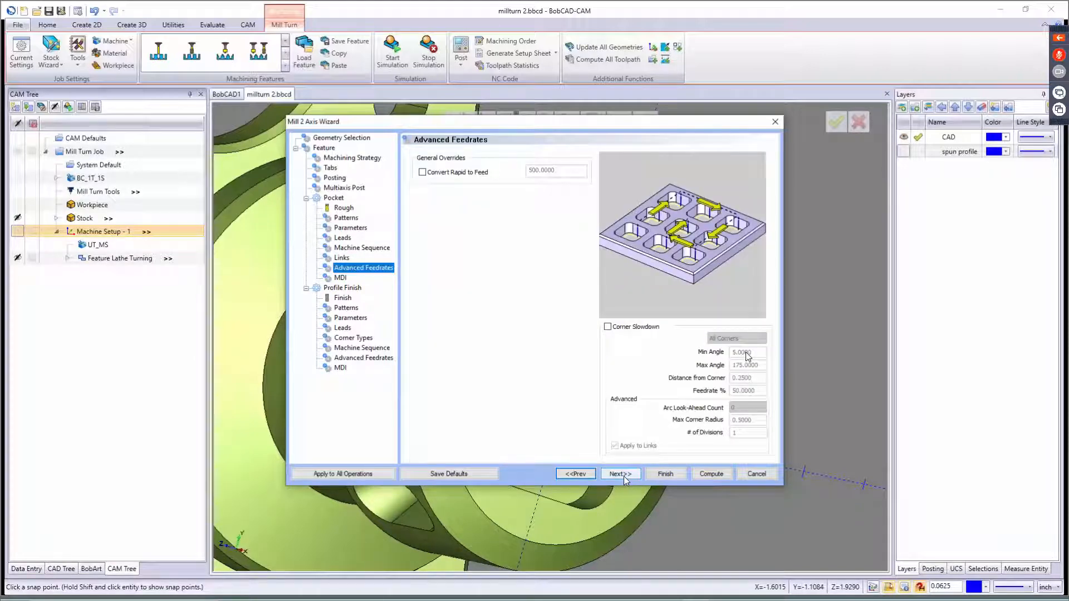
left_click(623, 476)
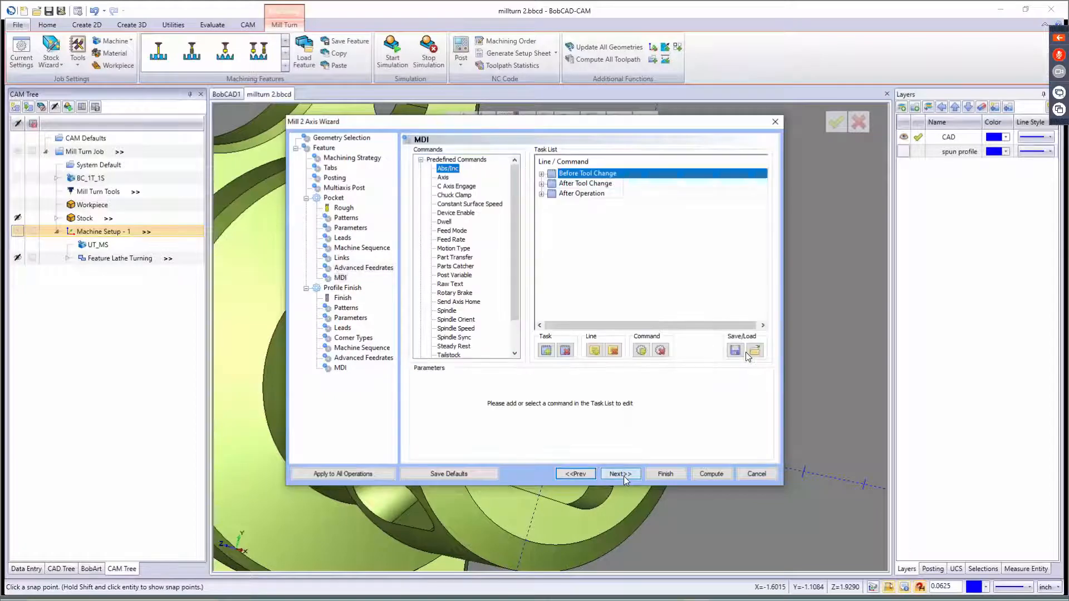
left_click(624, 476)
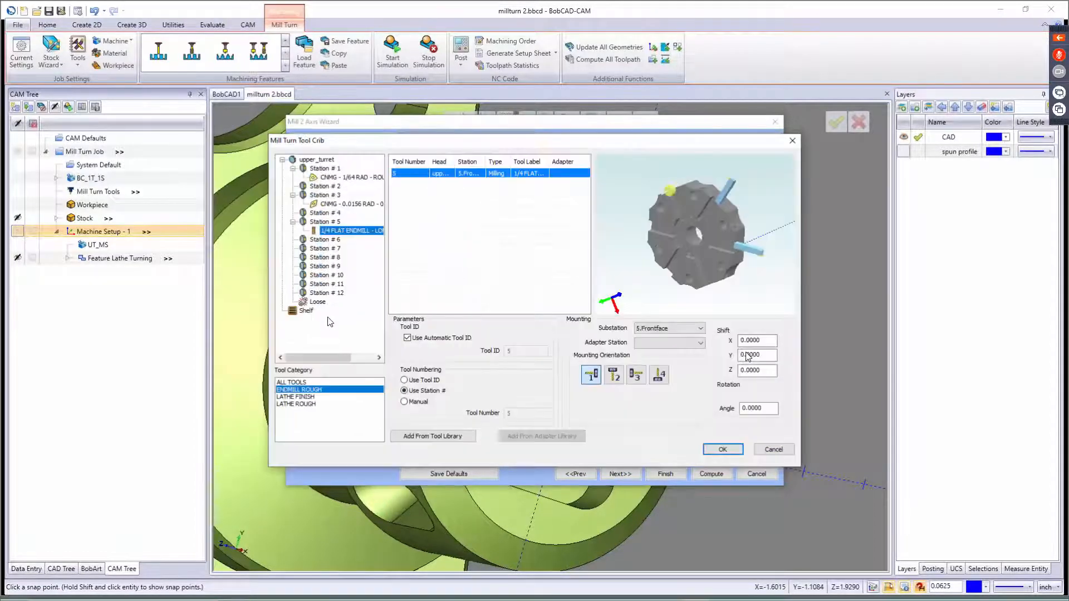
- Mount the 1/8 FLAT ENDMILL - LONG on Station # 7 of the upper turret for the profile finish
left_click(337, 232)
right_click(326, 249)
left_click(346, 271)
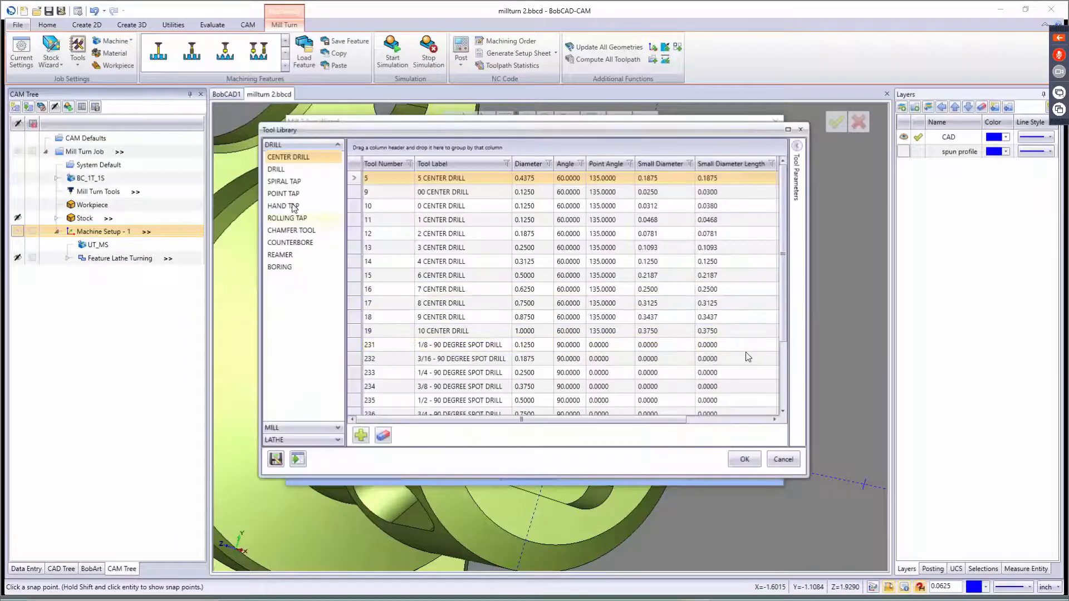
left_click(292, 427)
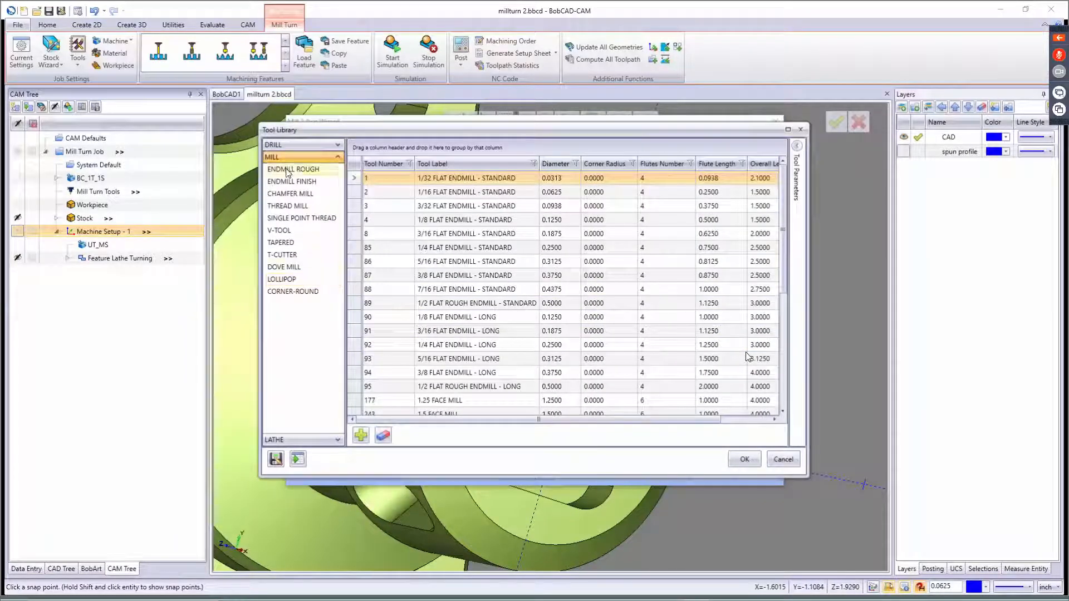
left_click(290, 169)
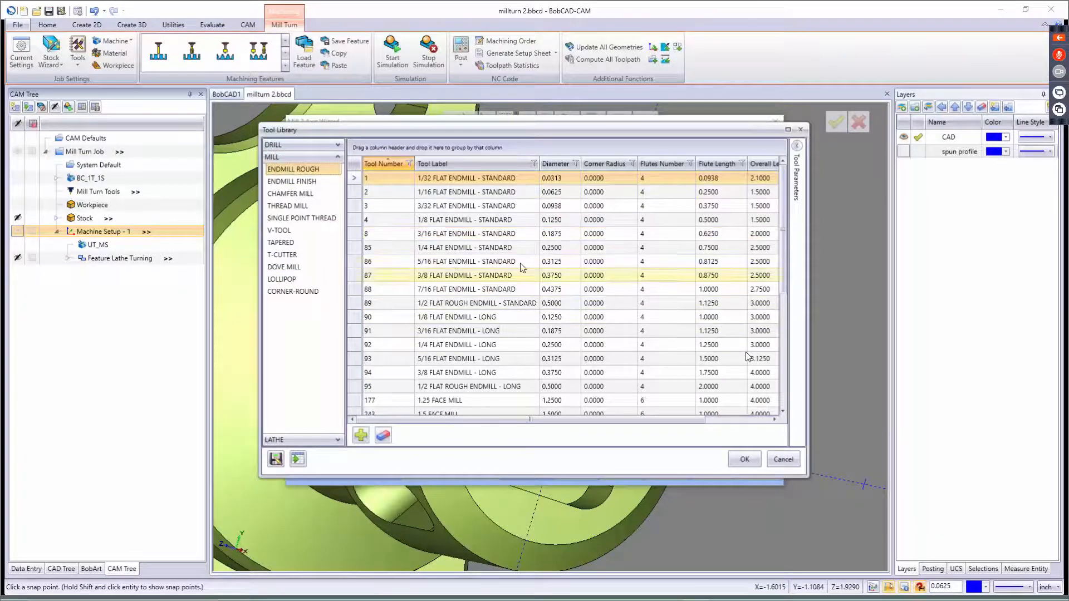
left_click(557, 164)
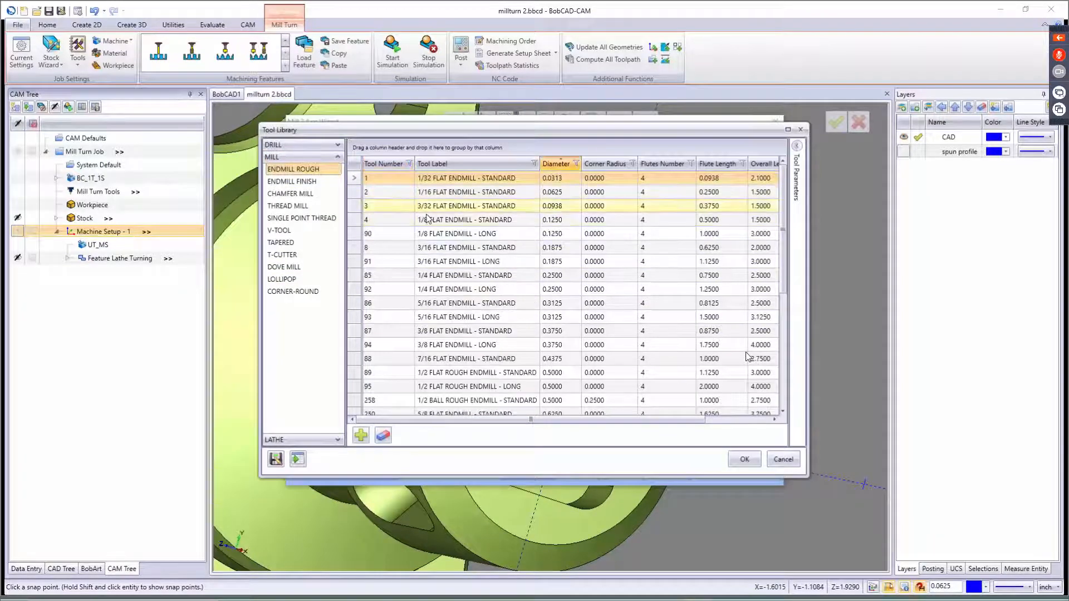
left_click(554, 239)
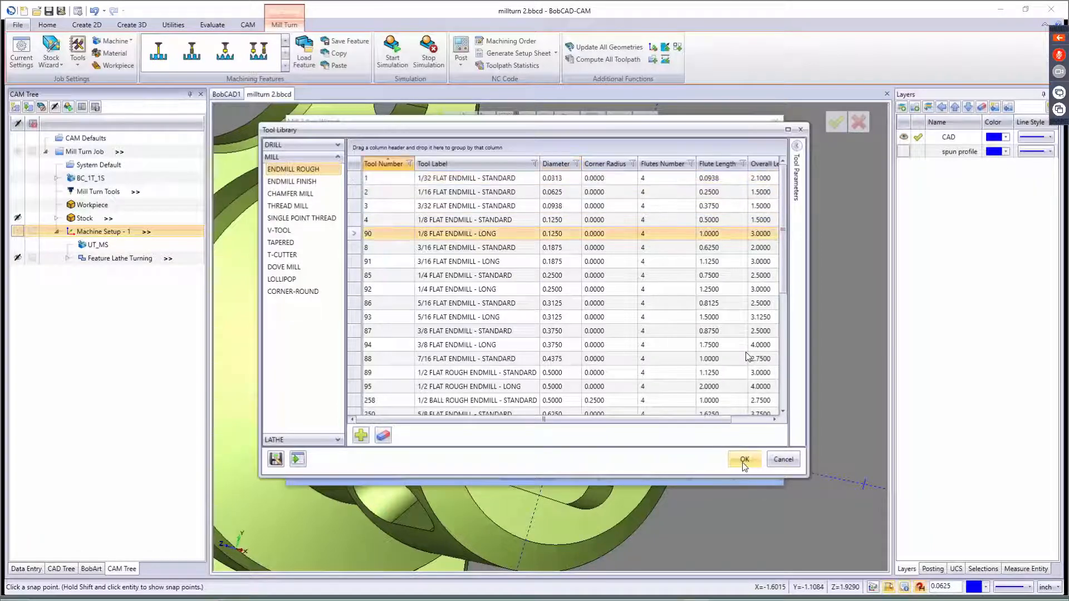
left_click(743, 459)
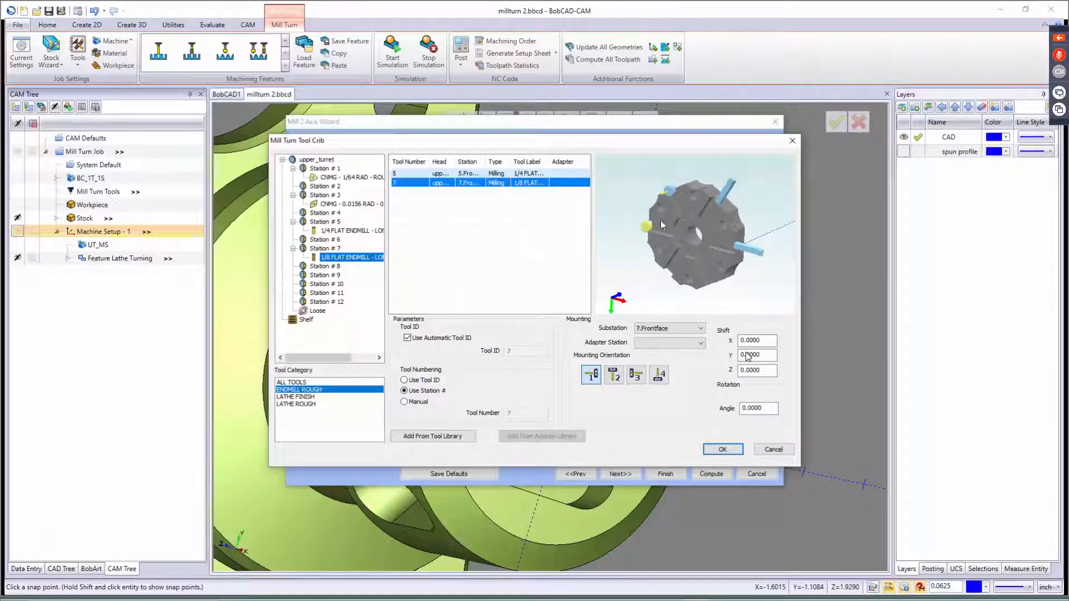
left_click_drag(636, 235, 704, 286)
left_click(722, 449)
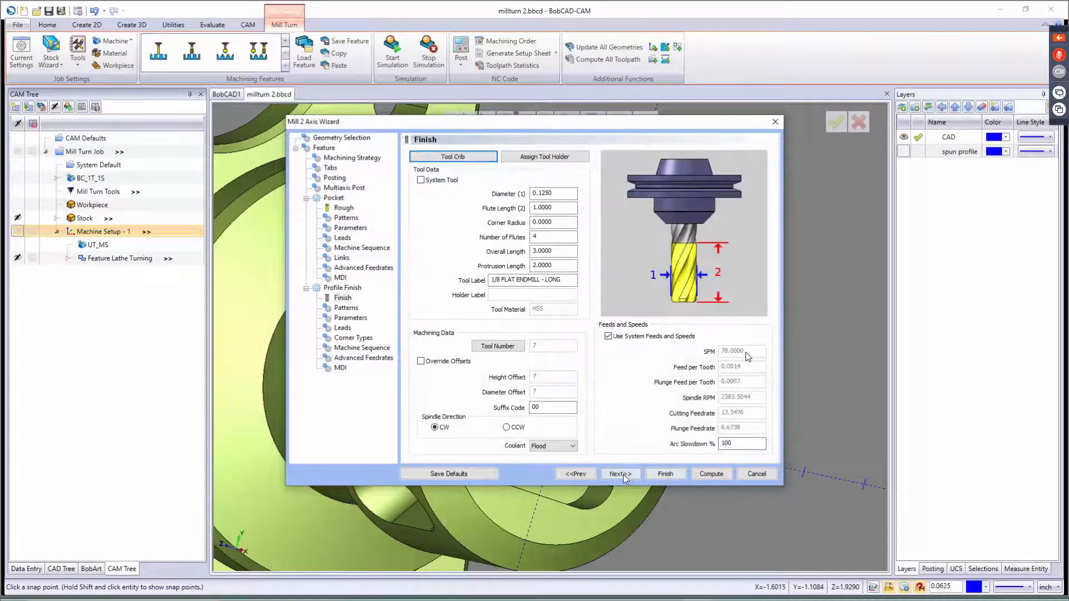
- Keep the default profile finish settings and compute the 2-axis feature's toolpaths
left_click(623, 475)
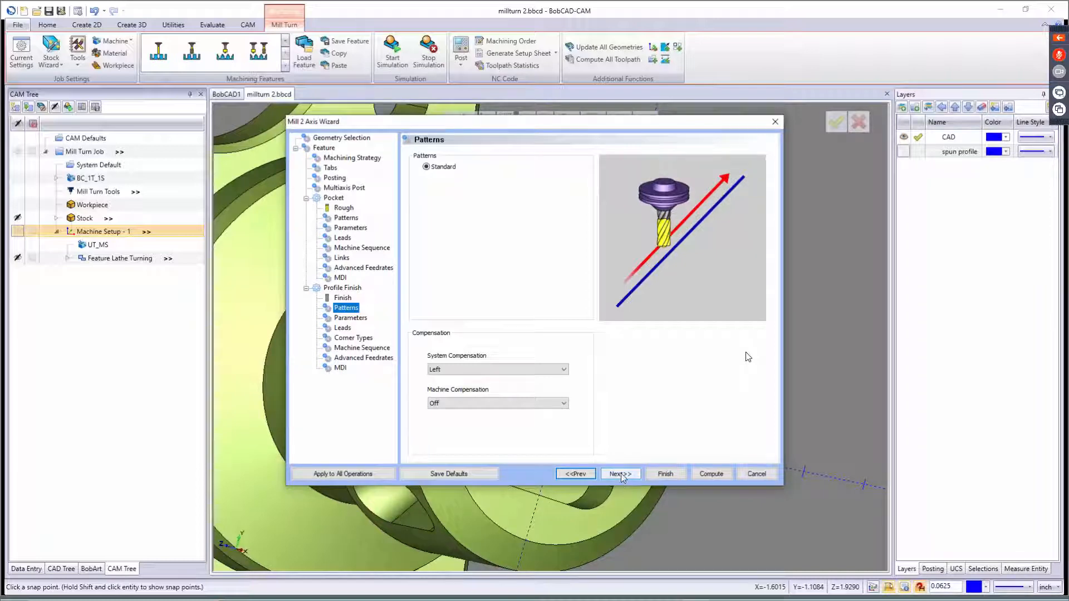
left_click(624, 472)
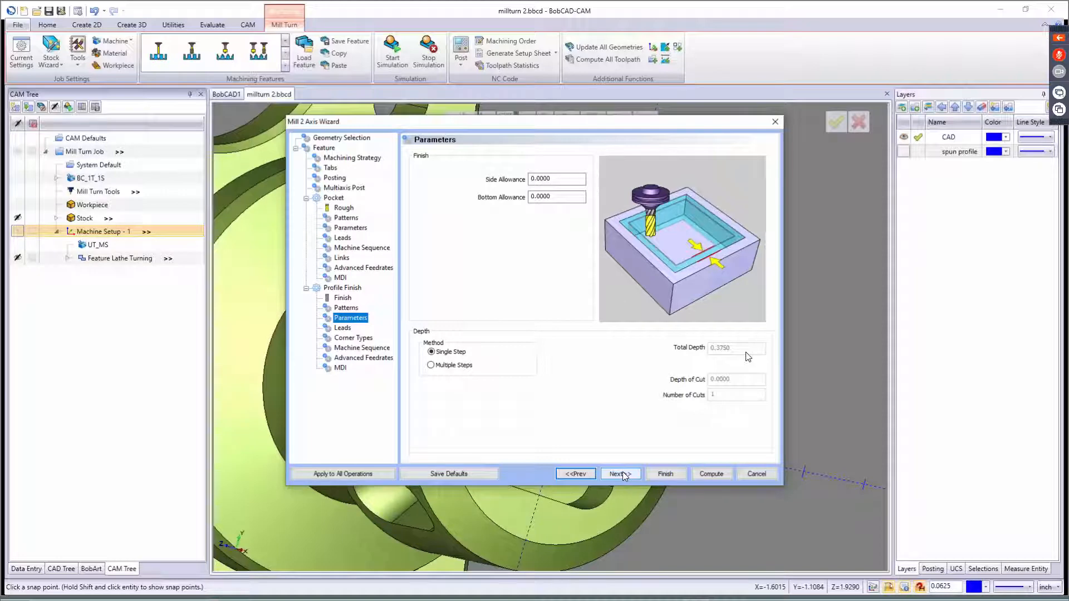
left_click(623, 472)
left_click(622, 472)
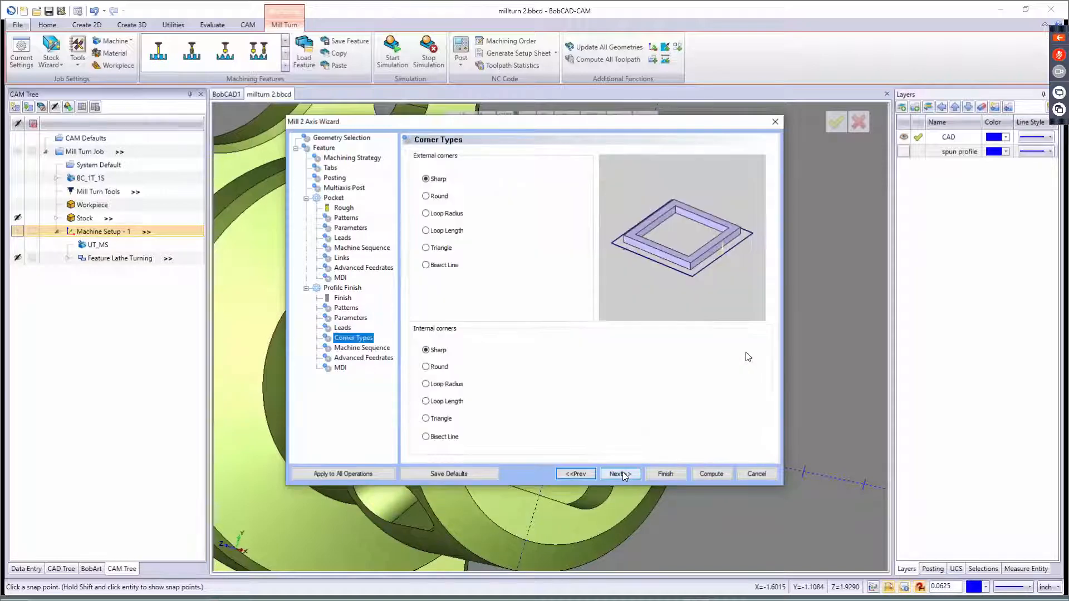
left_click(623, 473)
left_click(623, 473)
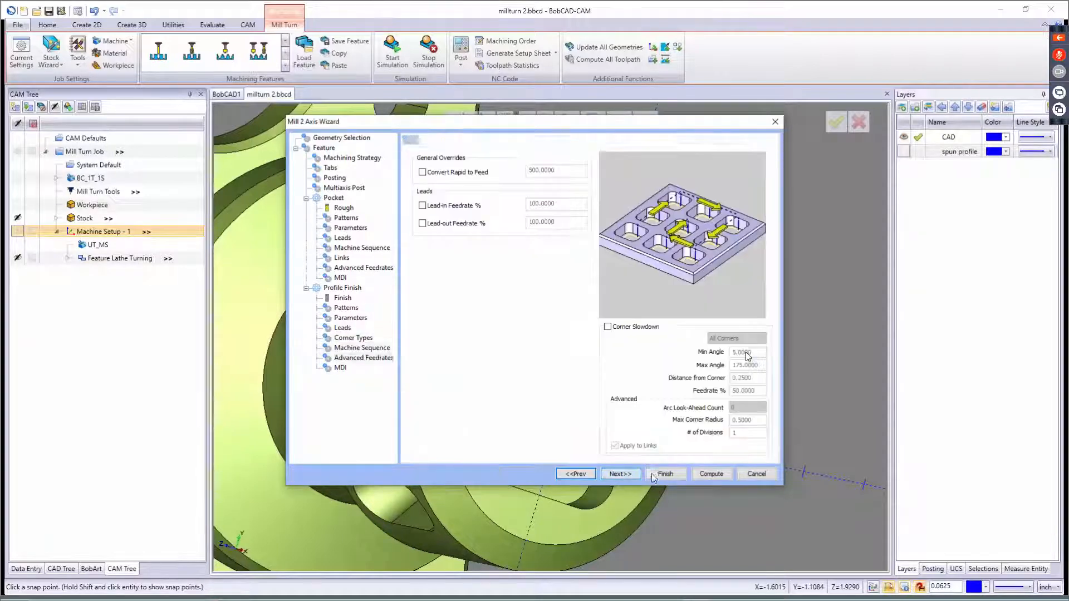
left_click(716, 476)
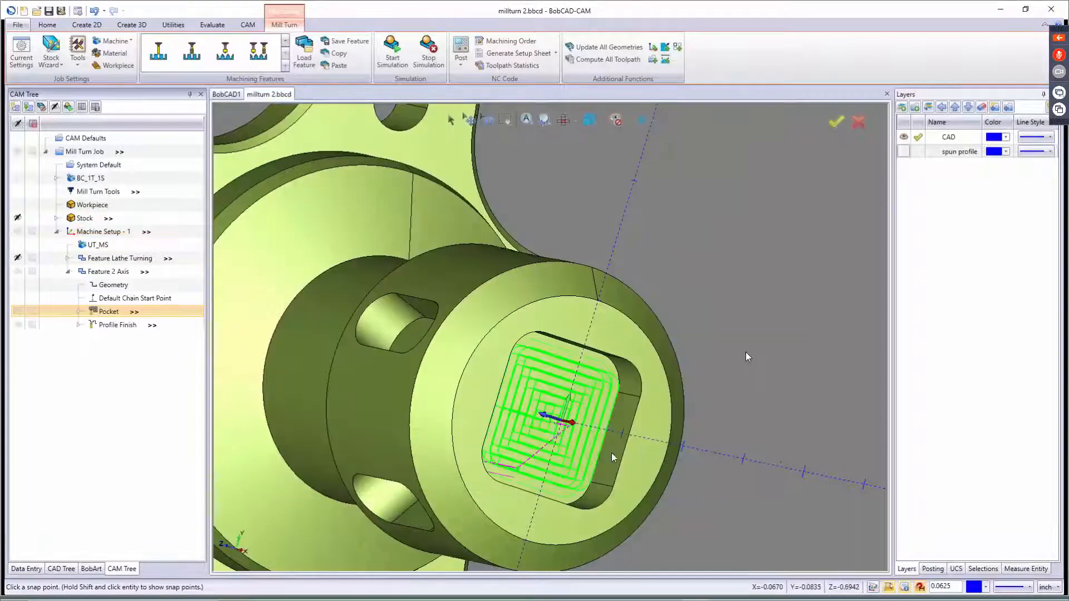
- Blank the 2-axis feature's toolpath and inspect the pocket and profile finish toolpaths one at a time
middle_click_drag(593, 435, 576, 403)
right_click(108, 272)
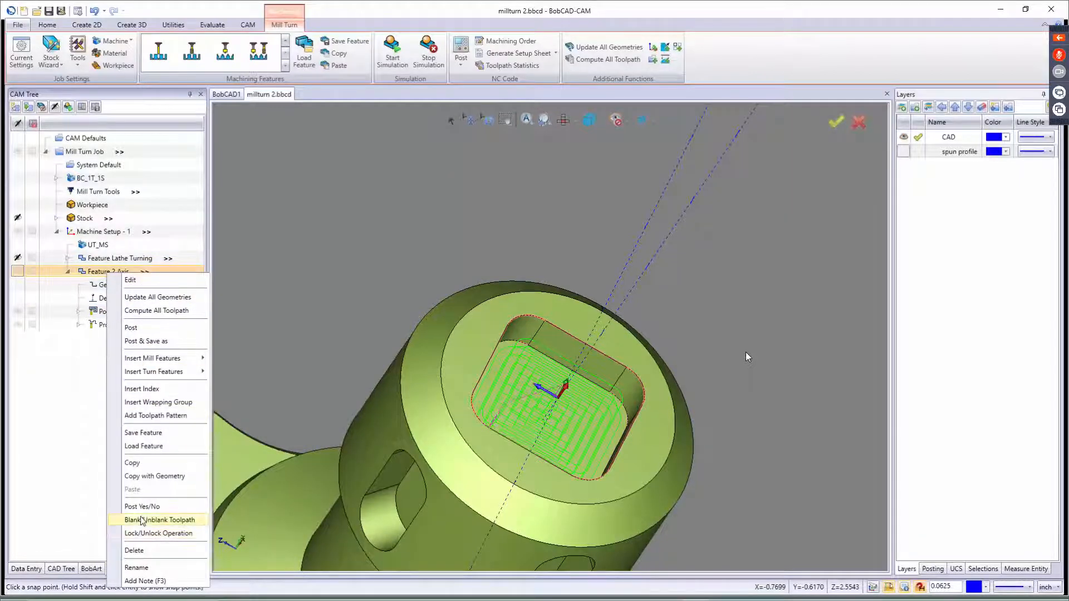
left_click(139, 521)
left_click(113, 313)
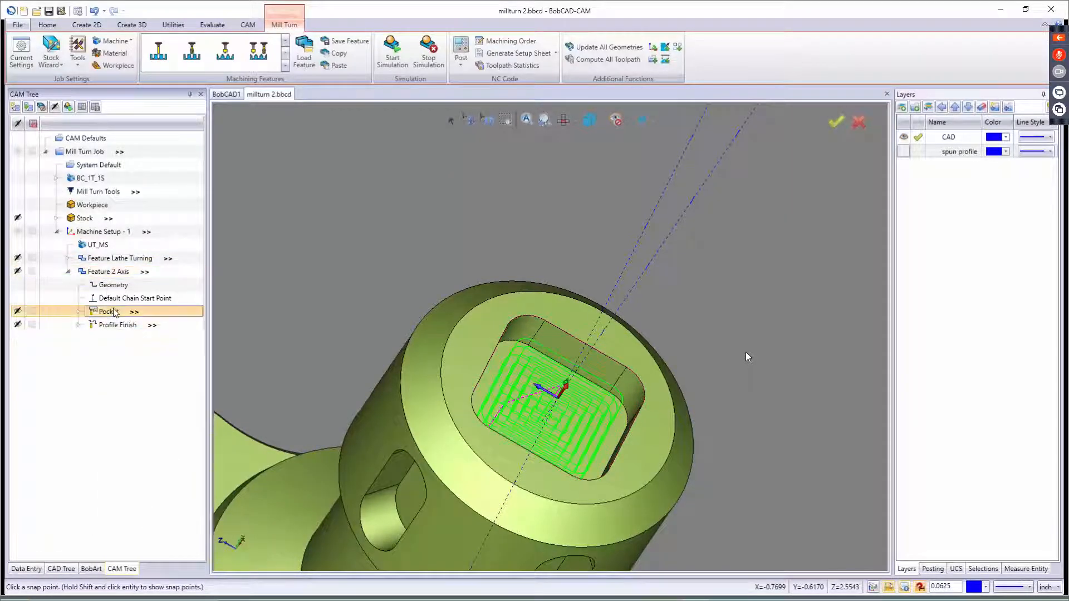
left_click(119, 326)
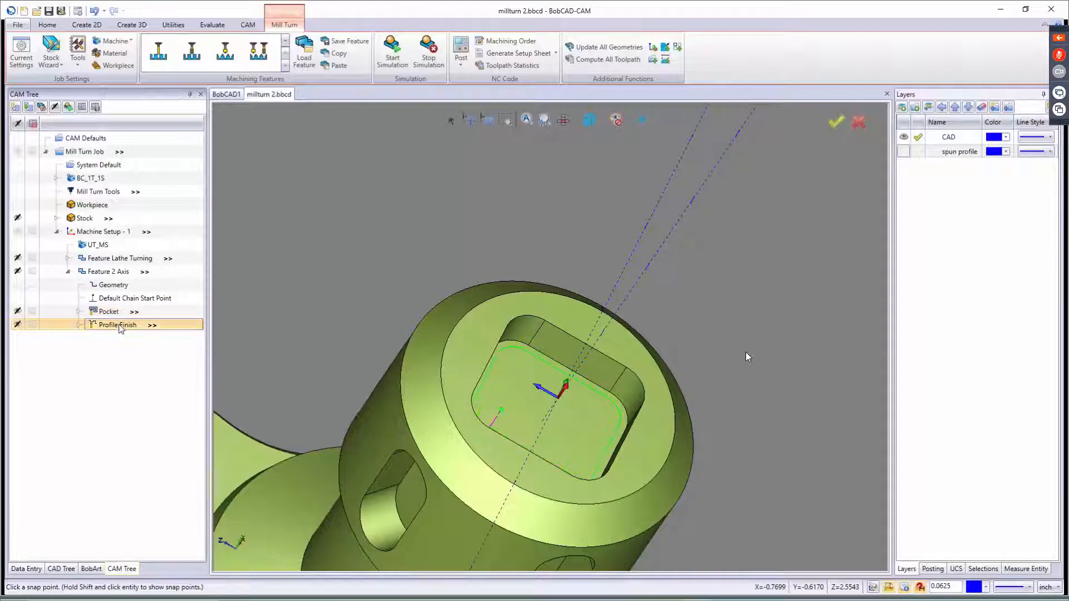
- Backplot the first few moves of the profile finish toolpath and close the backplot
middle_click_drag(508, 389, 468, 411)
right_click(119, 330)
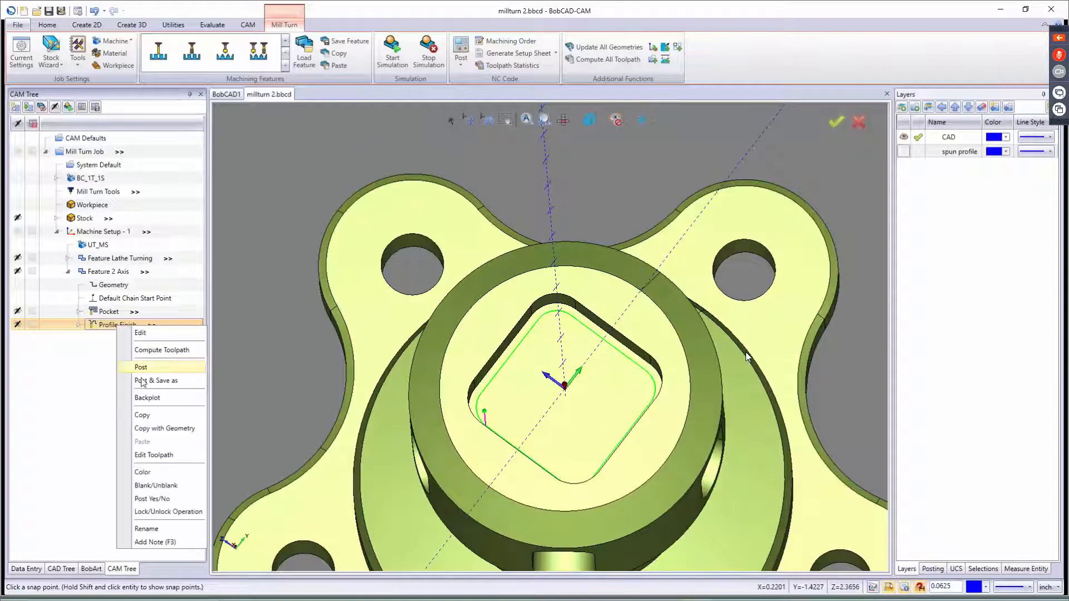
left_click(144, 400)
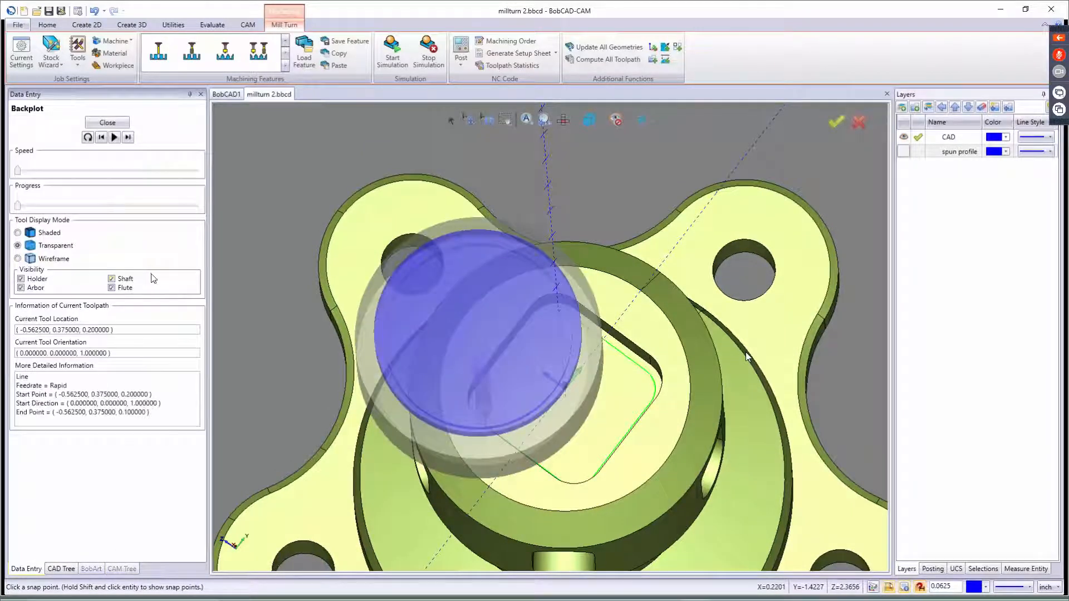
left_click(127, 137)
left_click(127, 138)
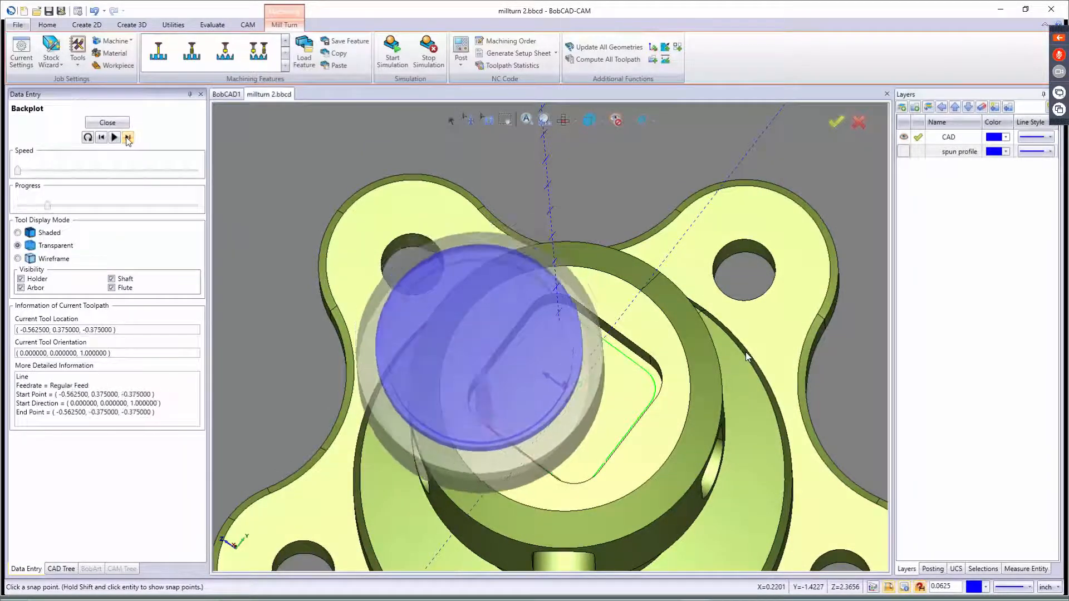
left_click(127, 137)
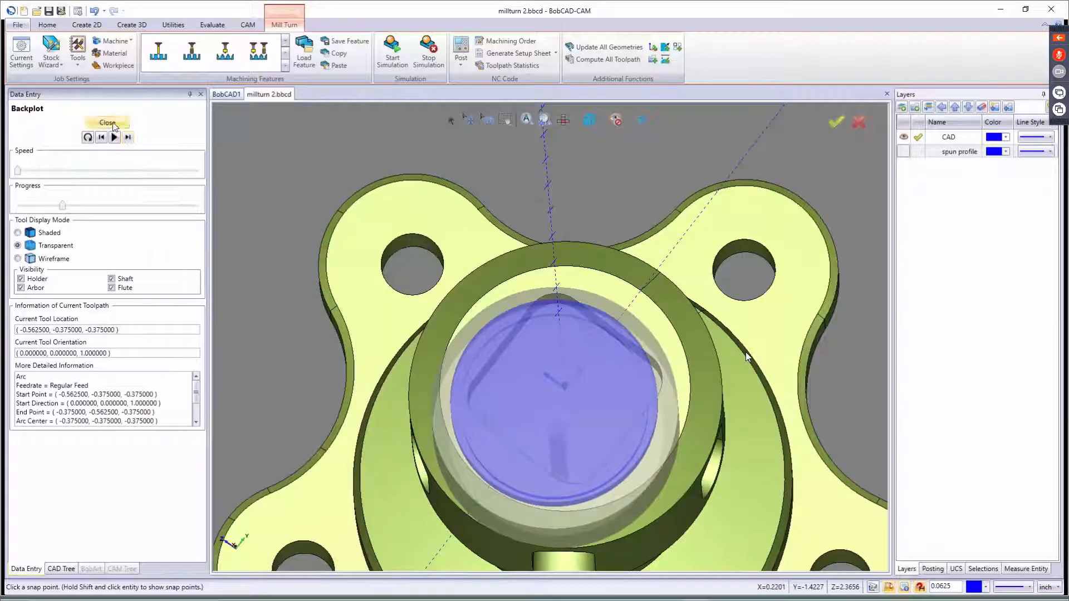
left_click(108, 122)
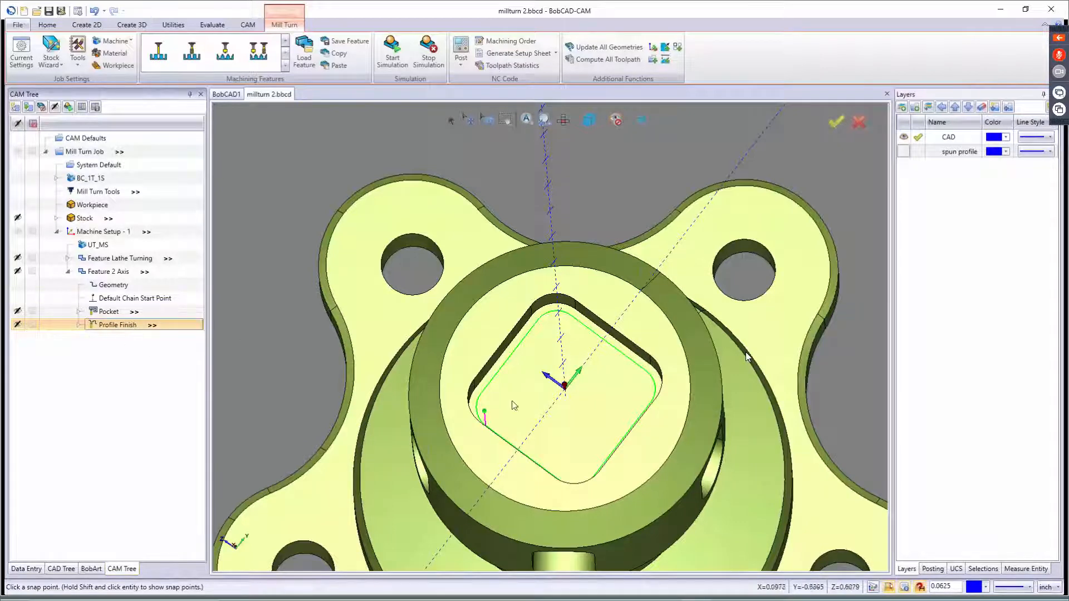
- Unblank the 2-axis feature's toolpath and collapse the feature in the CAM tree
middle_click_drag(548, 380, 657, 395)
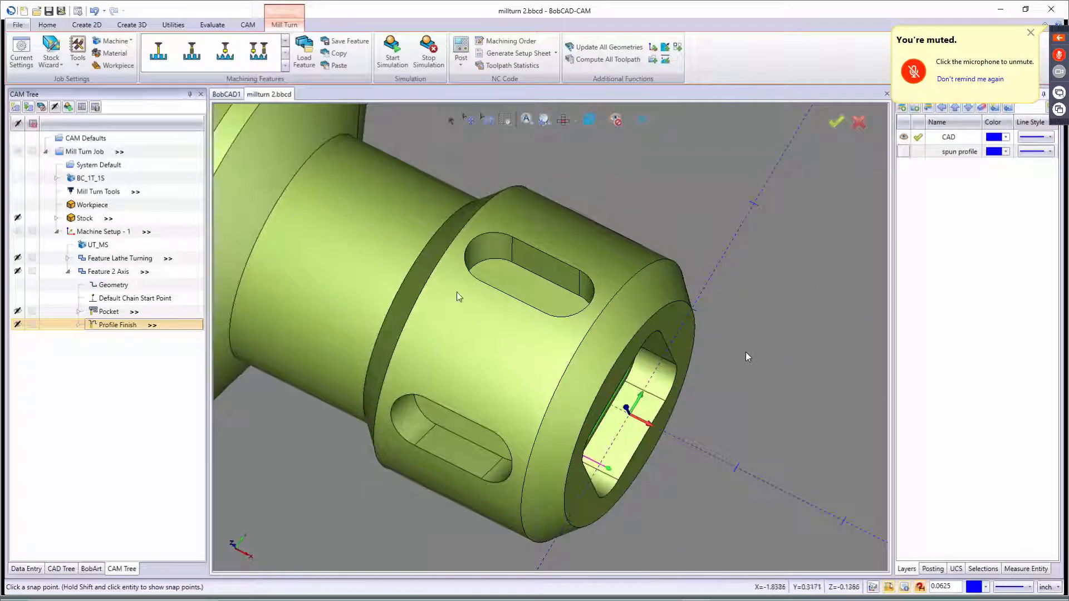
scroll(526, 380, "down", 3)
middle_click_drag(496, 368, 551, 366)
right_click(94, 271)
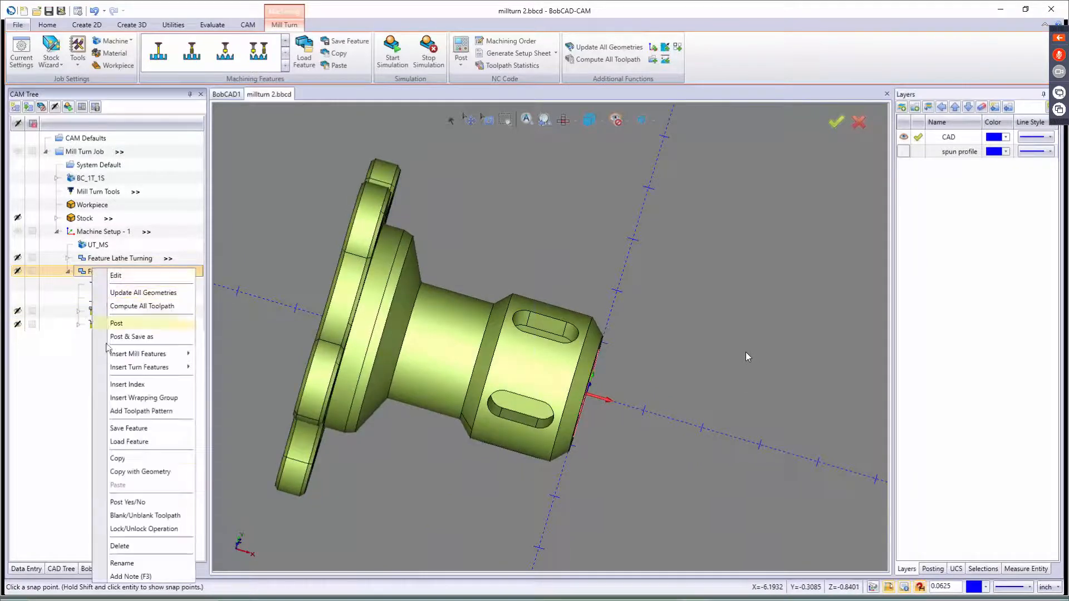
left_click(134, 516)
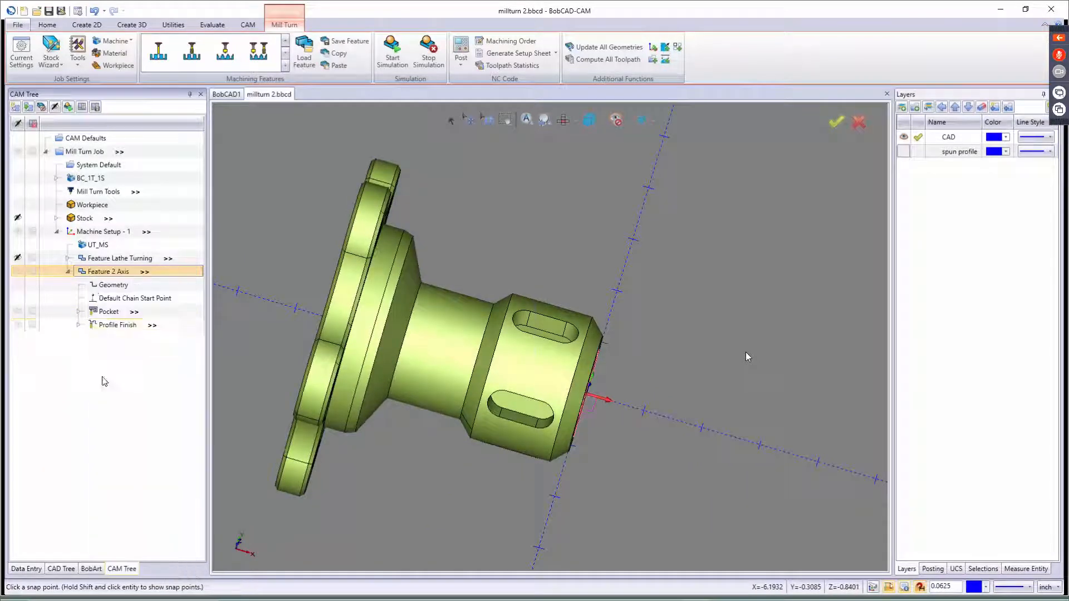
left_click(69, 272)
right_click(102, 232)
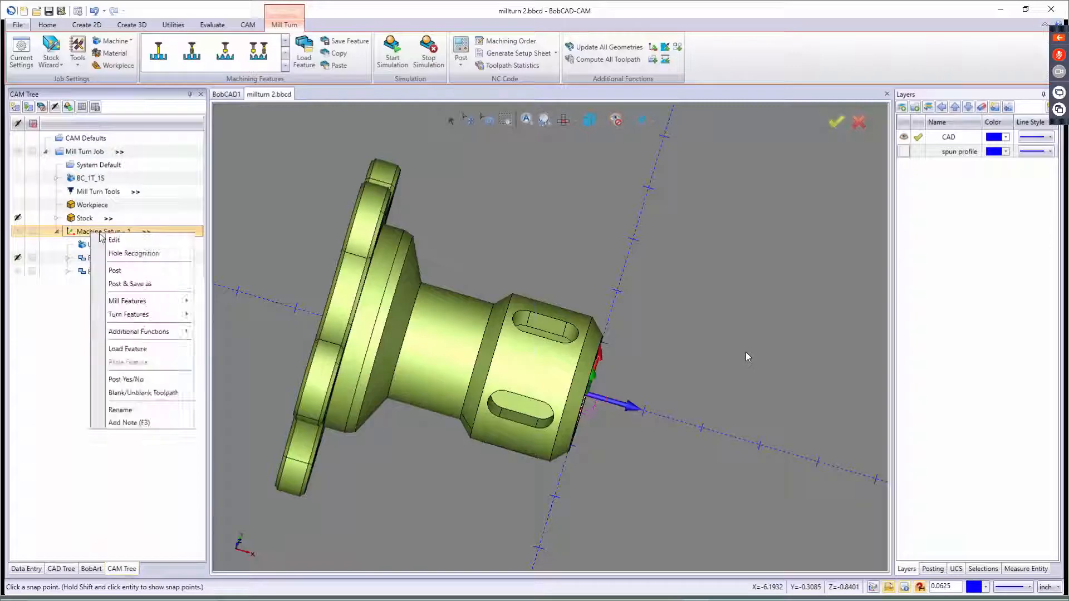
mouse_move(131, 302)
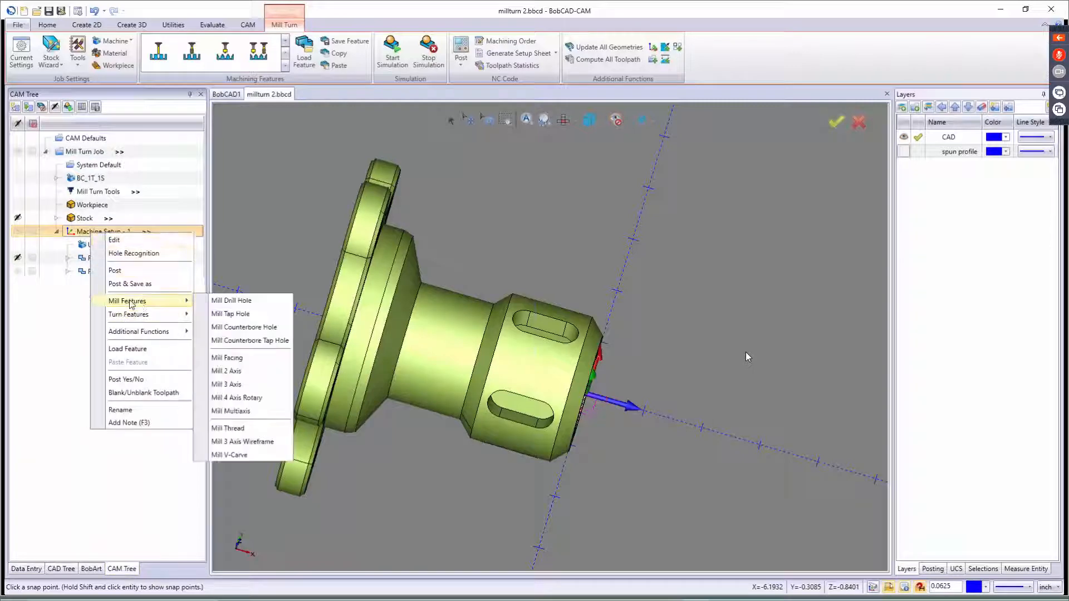
left_click(228, 375)
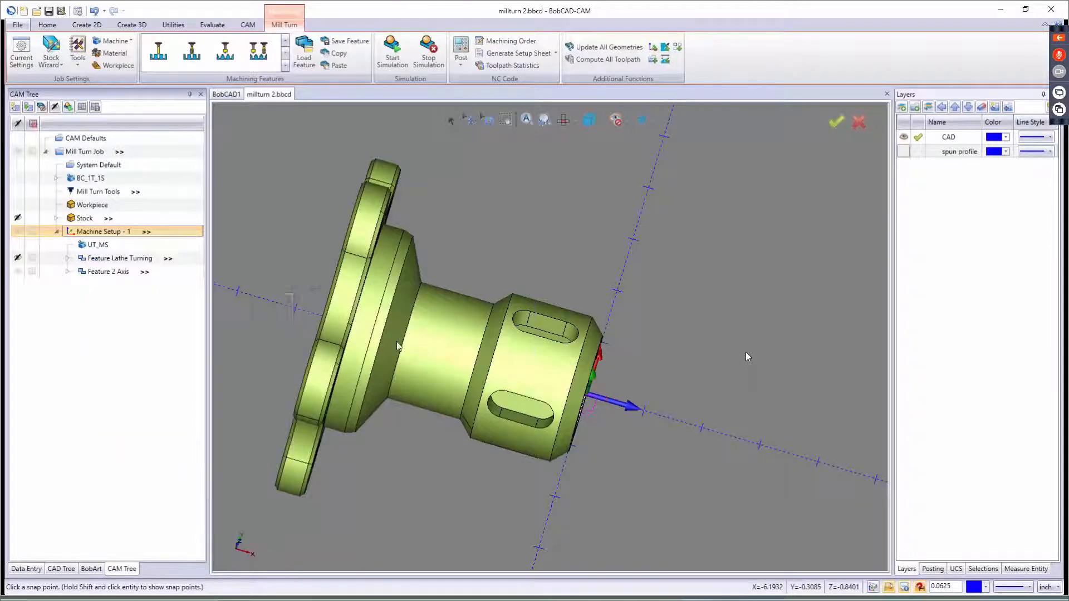
left_click(501, 190)
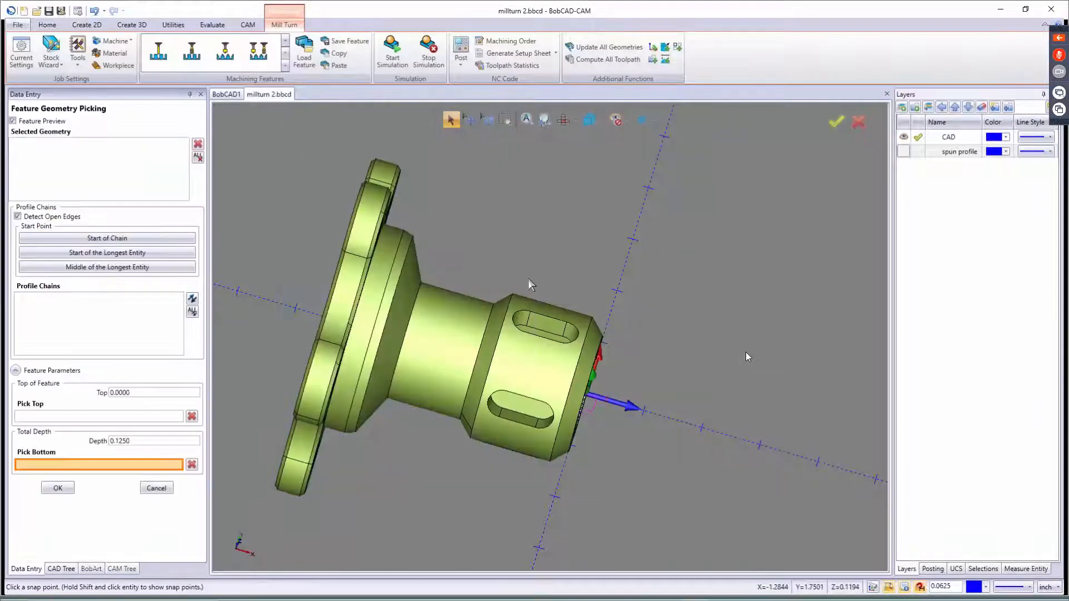
middle_click_drag(529, 279, 490, 324)
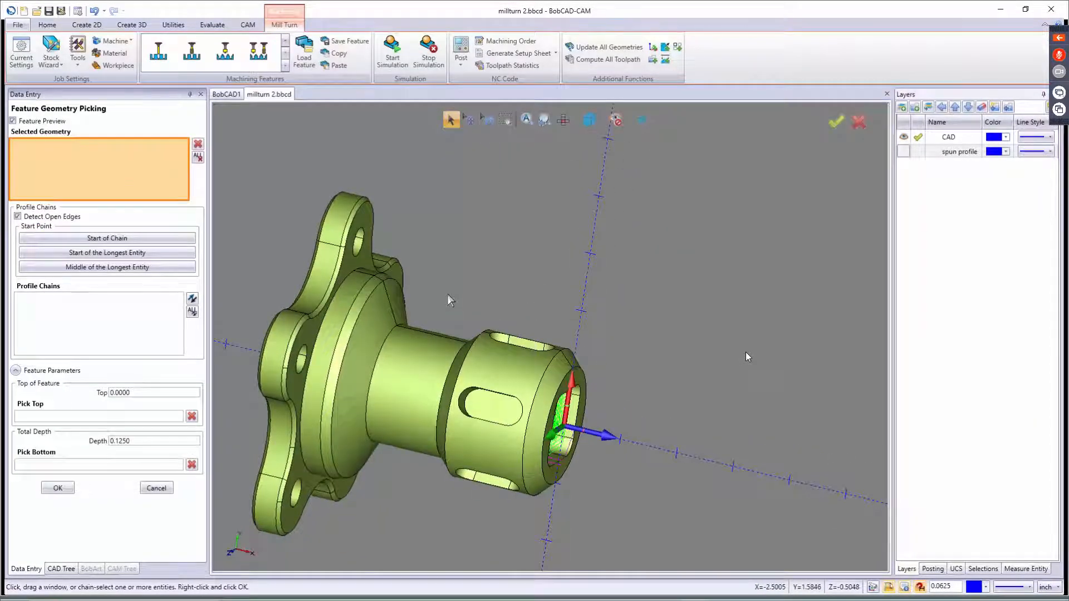
middle_click_drag(450, 301, 552, 333)
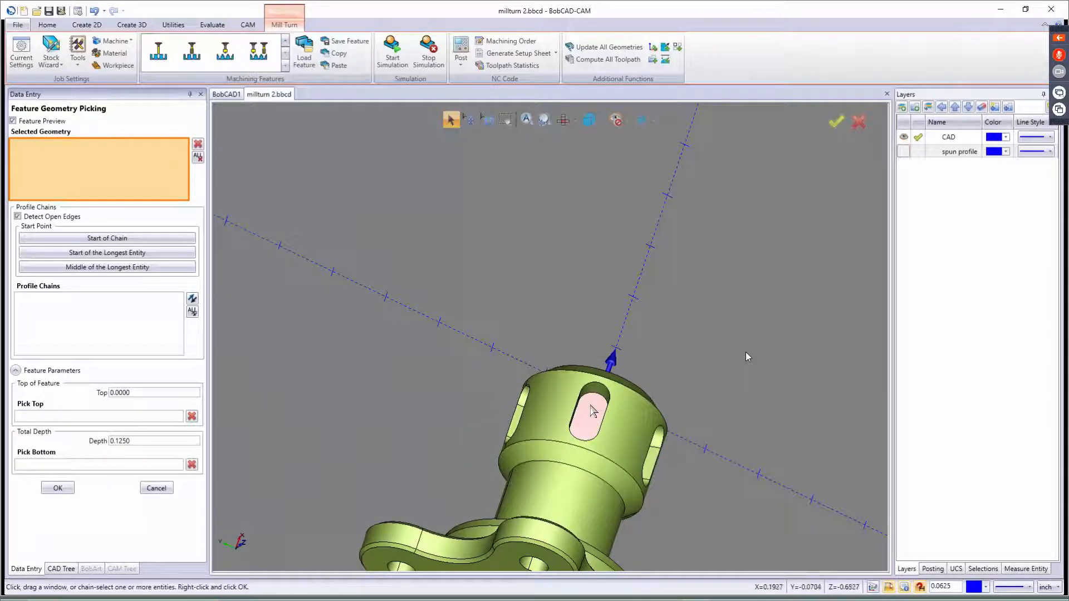
left_click(156, 488)
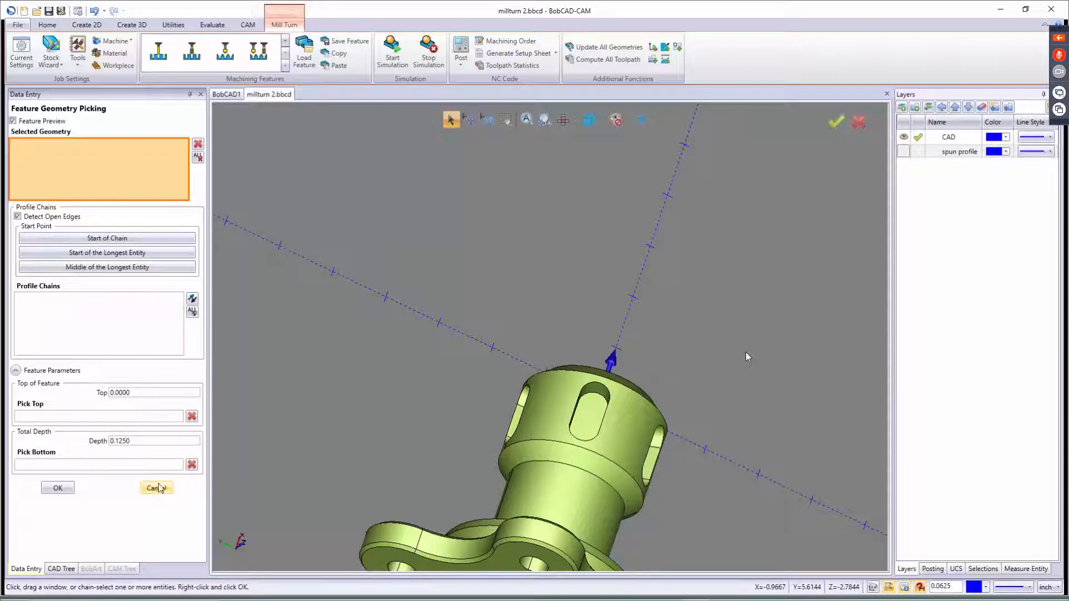
left_click(755, 474)
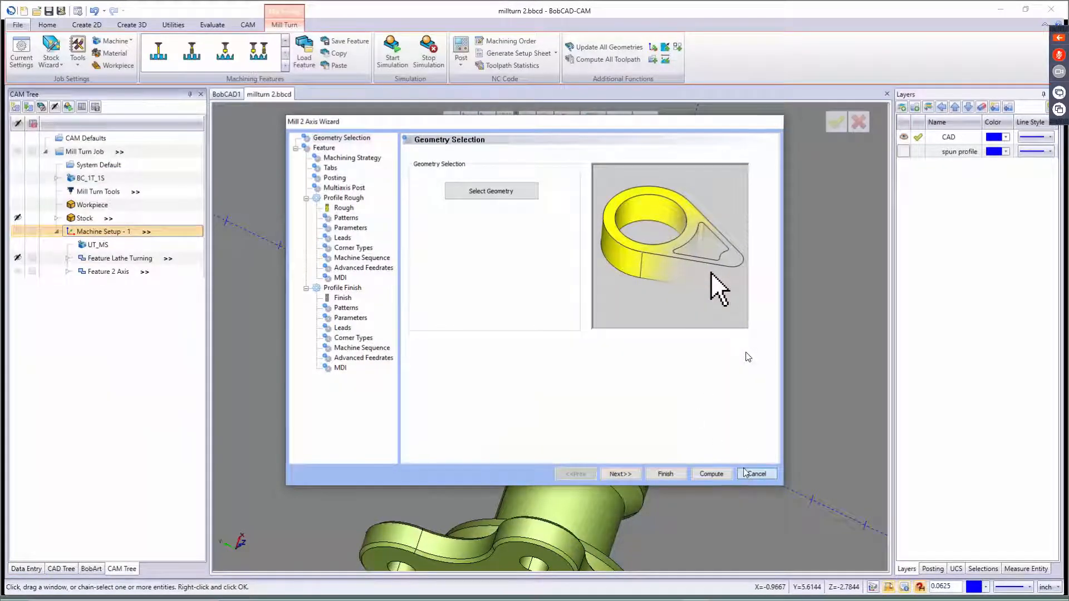
- Add an index system to Machine Setup - 1 from the floor face of one slot on the hub's outer surface
right_click(93, 236)
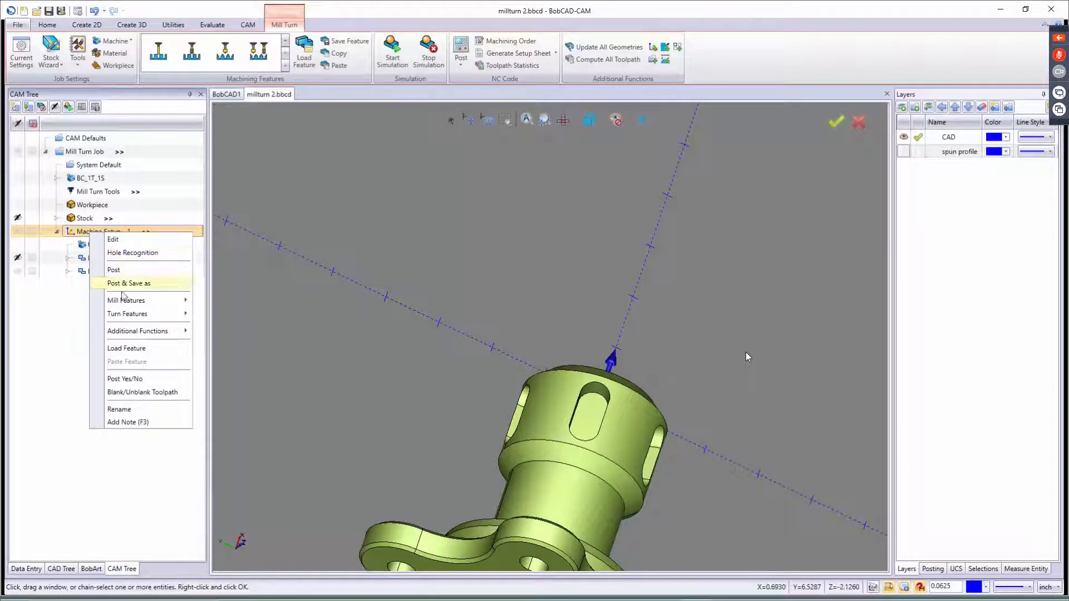
mouse_move(127, 332)
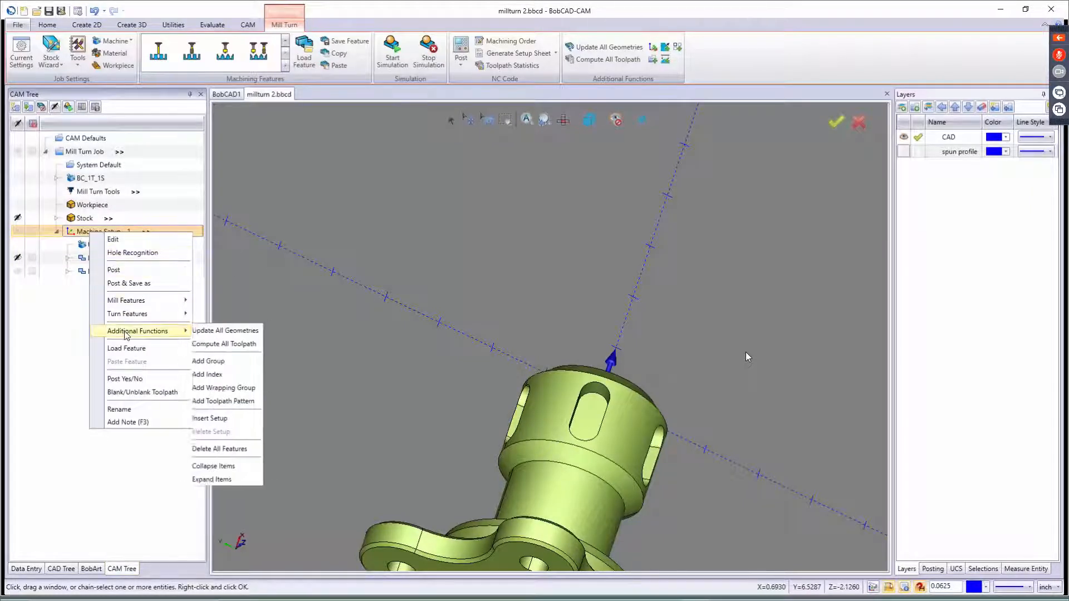
left_click(228, 374)
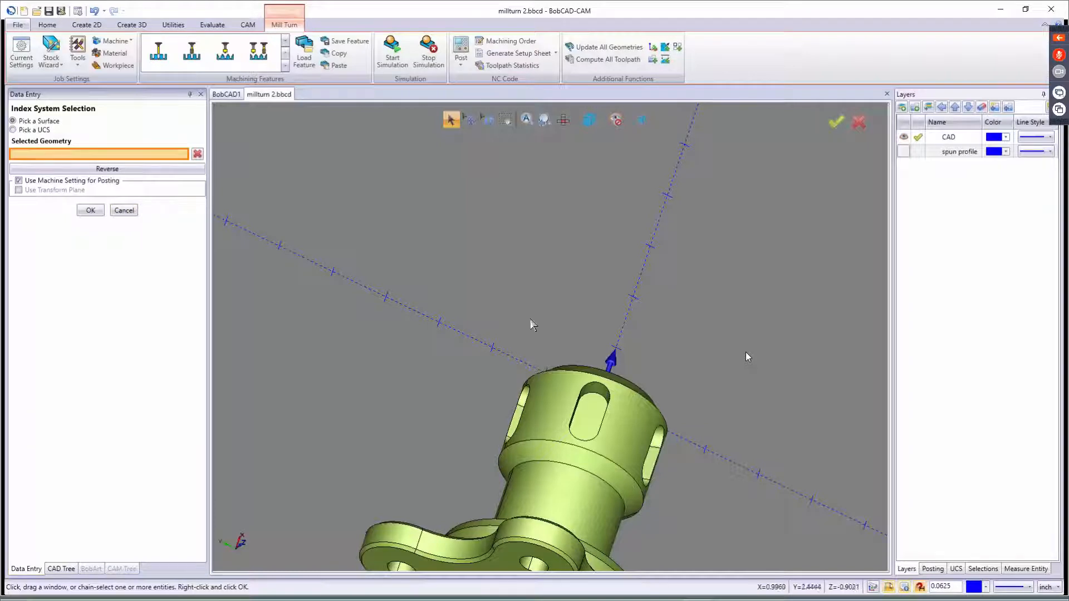
left_click(588, 413)
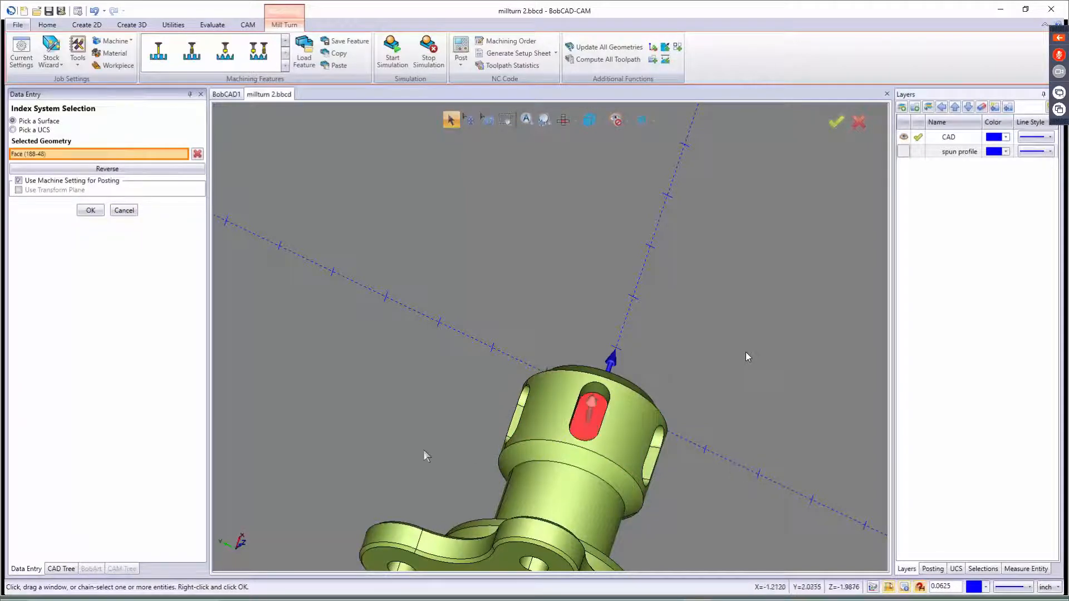
middle_click_drag(469, 453, 362, 413)
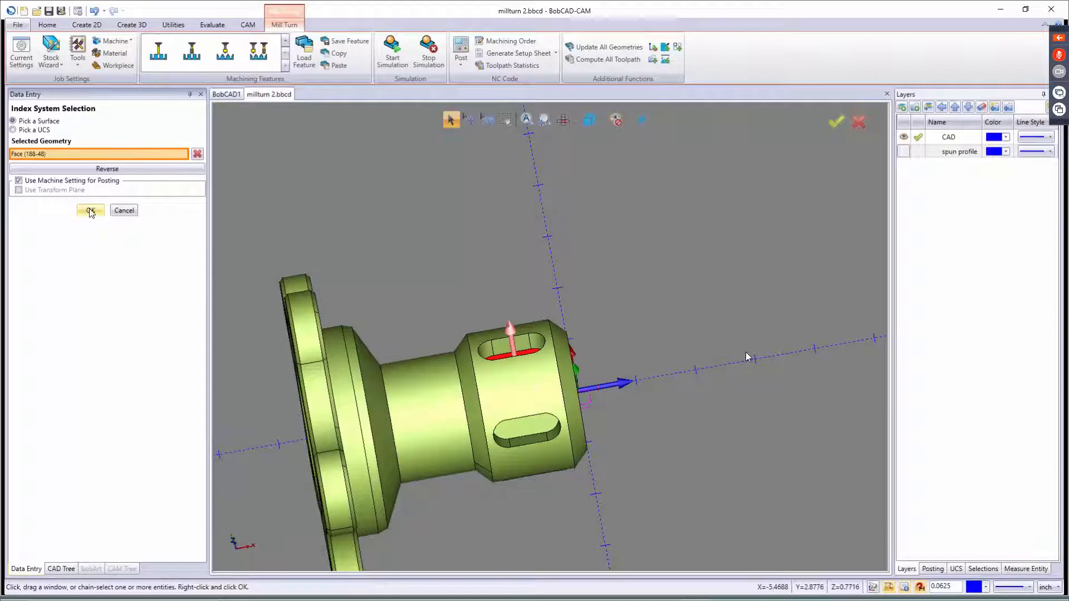
left_click(90, 210)
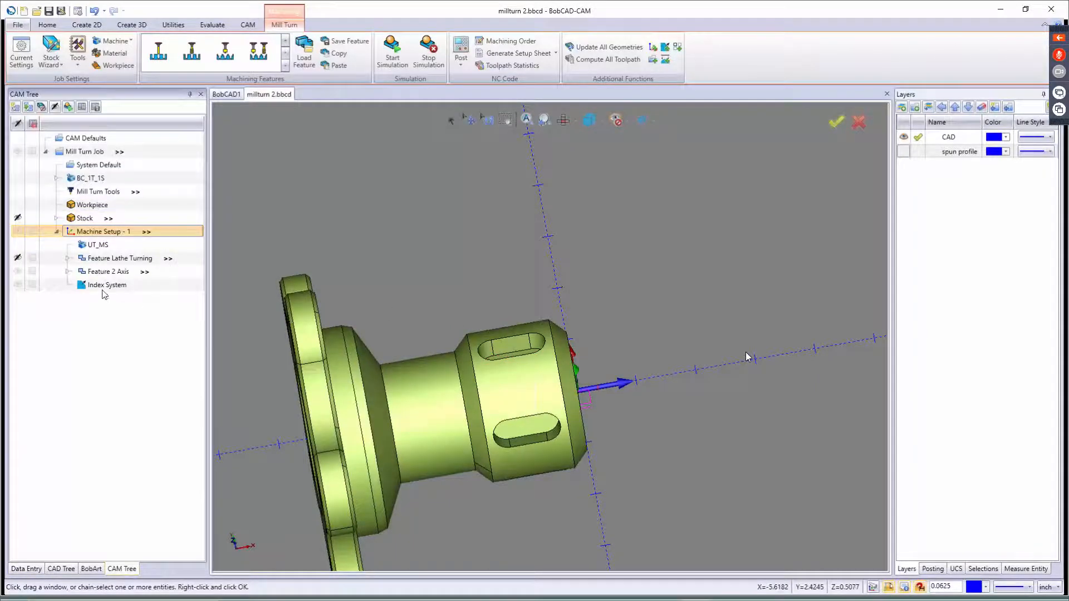
- Create a Mill 2 Axis feature under the index system and select the same slot's floor face as its geometry
left_click(107, 287)
right_click(106, 287)
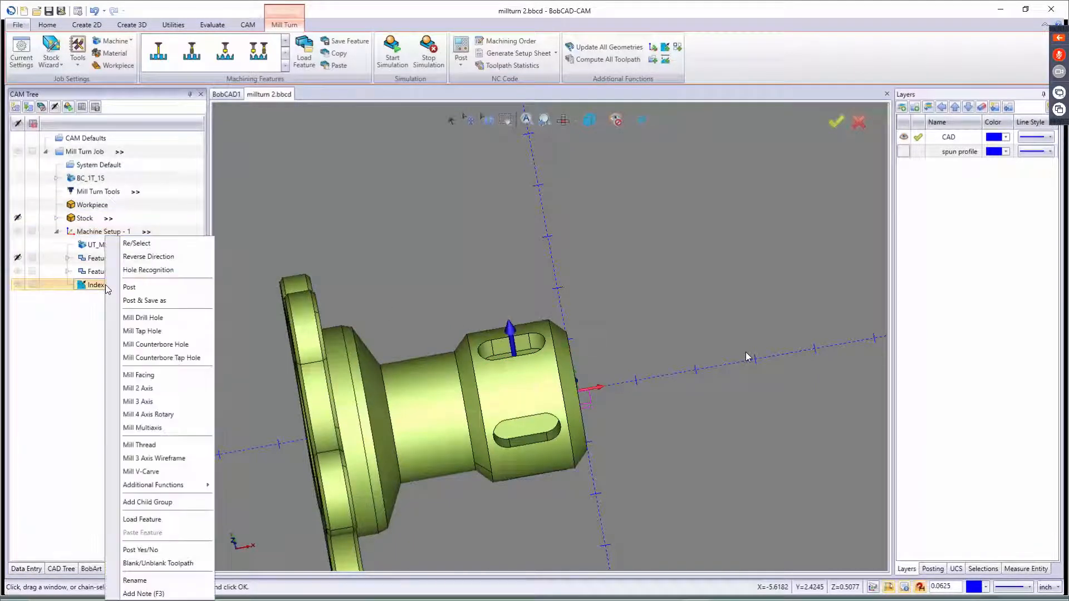
left_click(139, 388)
left_click(501, 195)
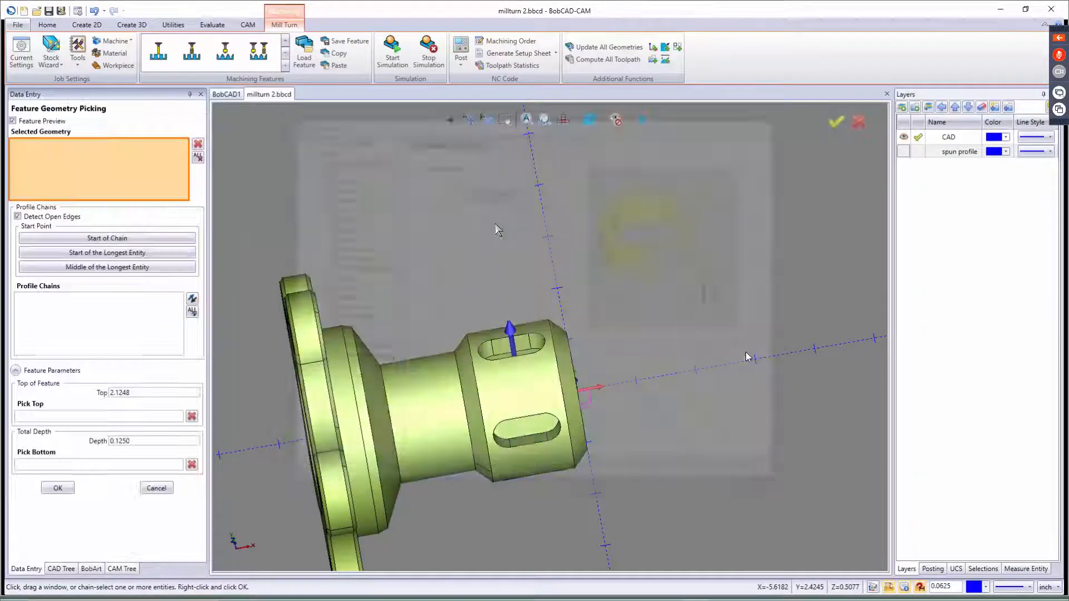
middle_click_drag(509, 311, 515, 362)
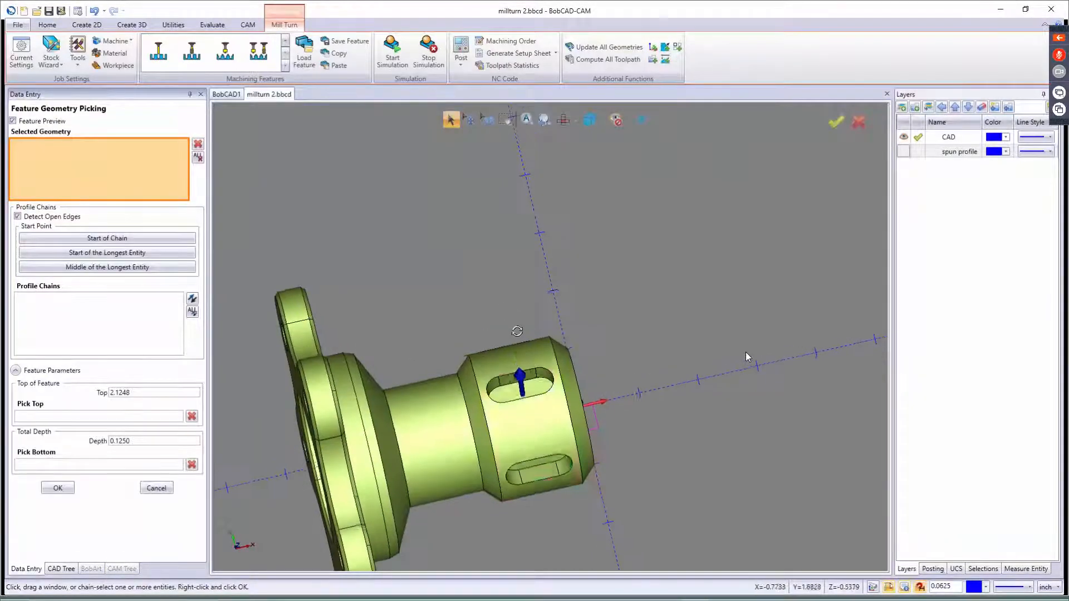
left_click(502, 386)
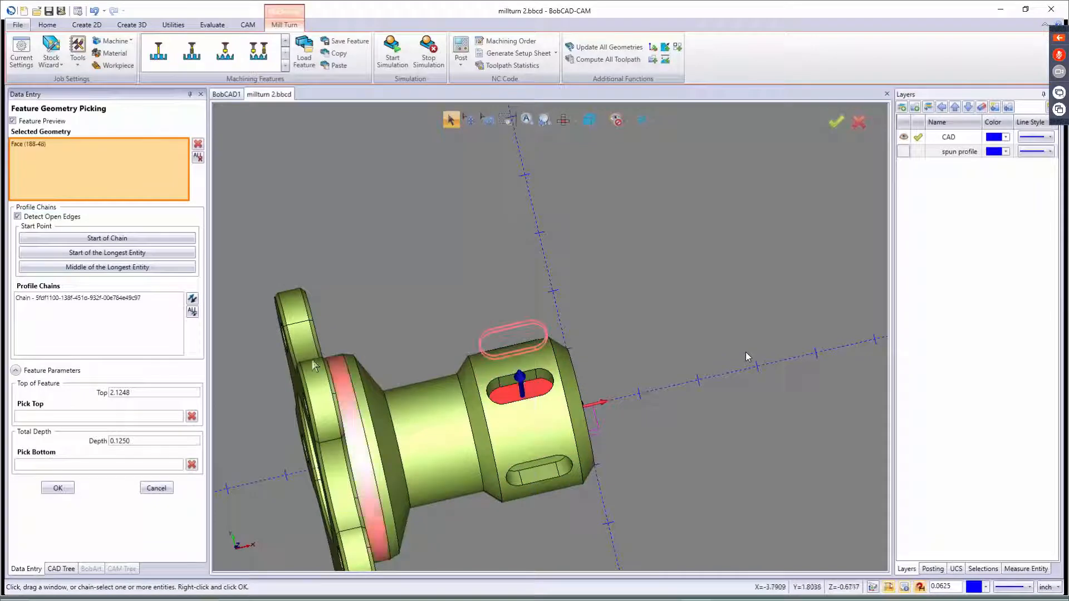
- Pick the feature top on the slot's upper edge and the bottom at its floor, and accept the geometry selection
left_click(133, 416)
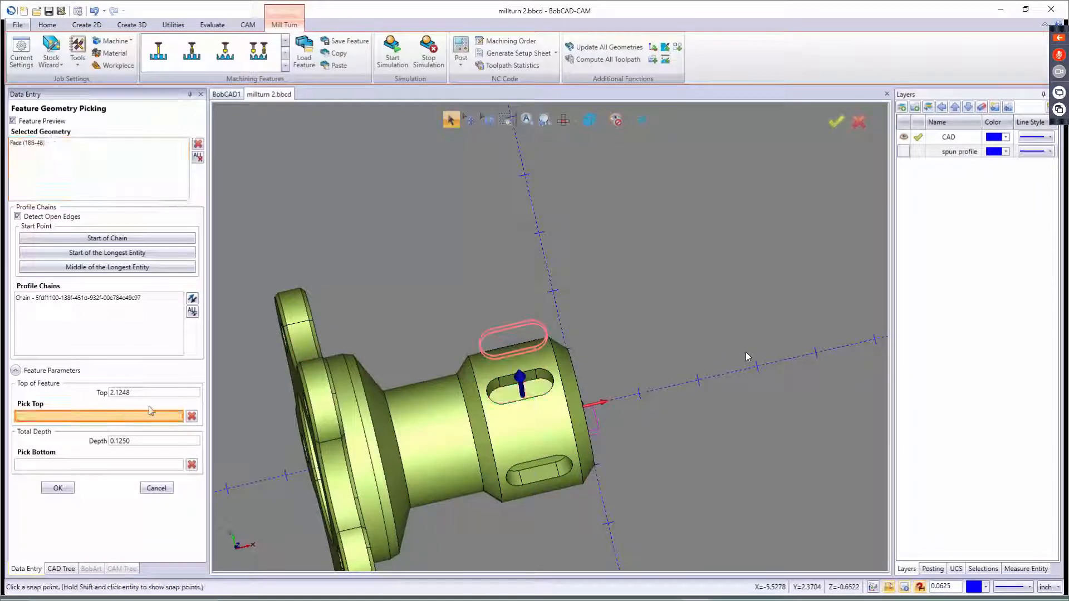
left_click(509, 381)
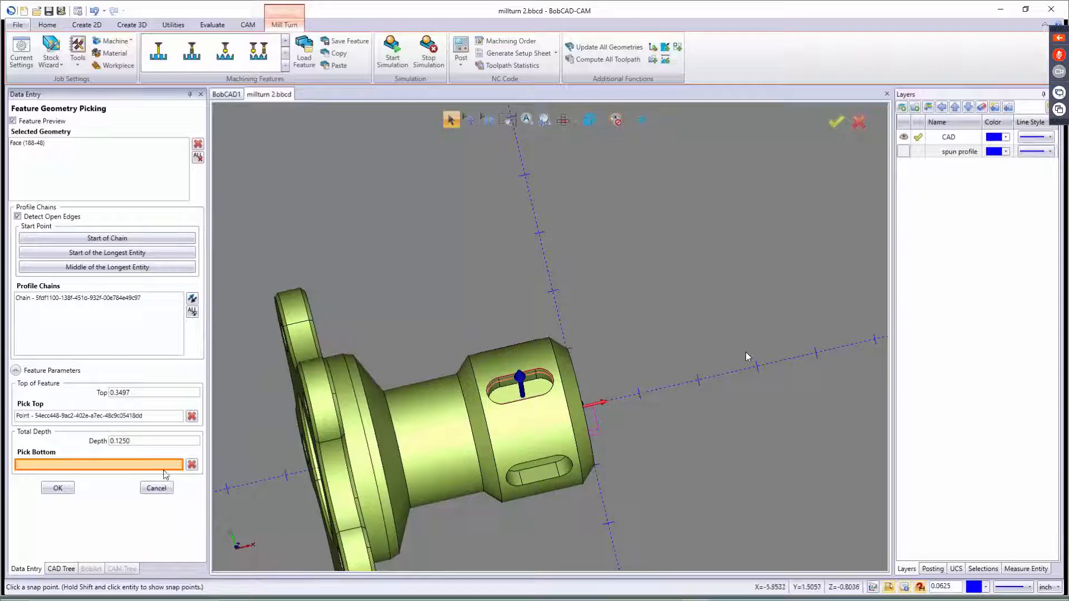
left_click(511, 392)
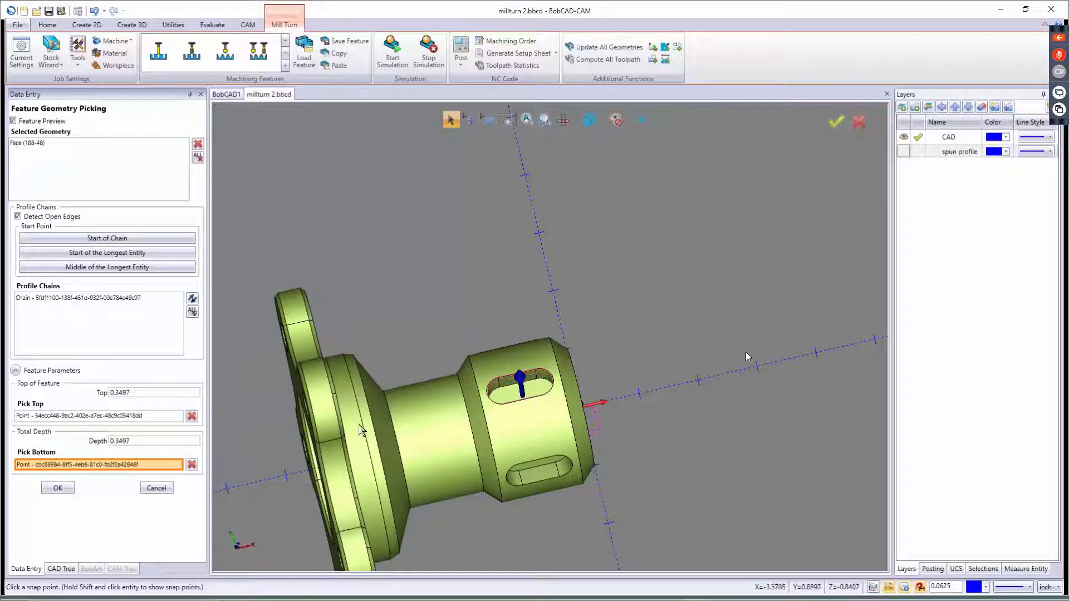
left_click(56, 489)
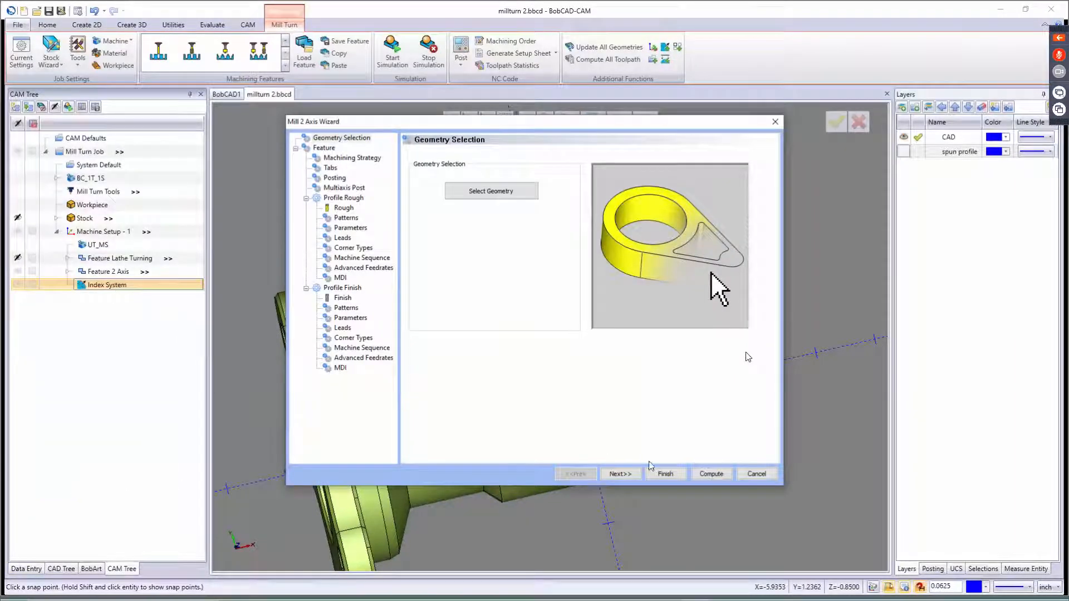
- Choose the Pocketing strategy for the slot feature and keep the default feature, tabs, posting and multiaxis post settings
left_click(620, 474)
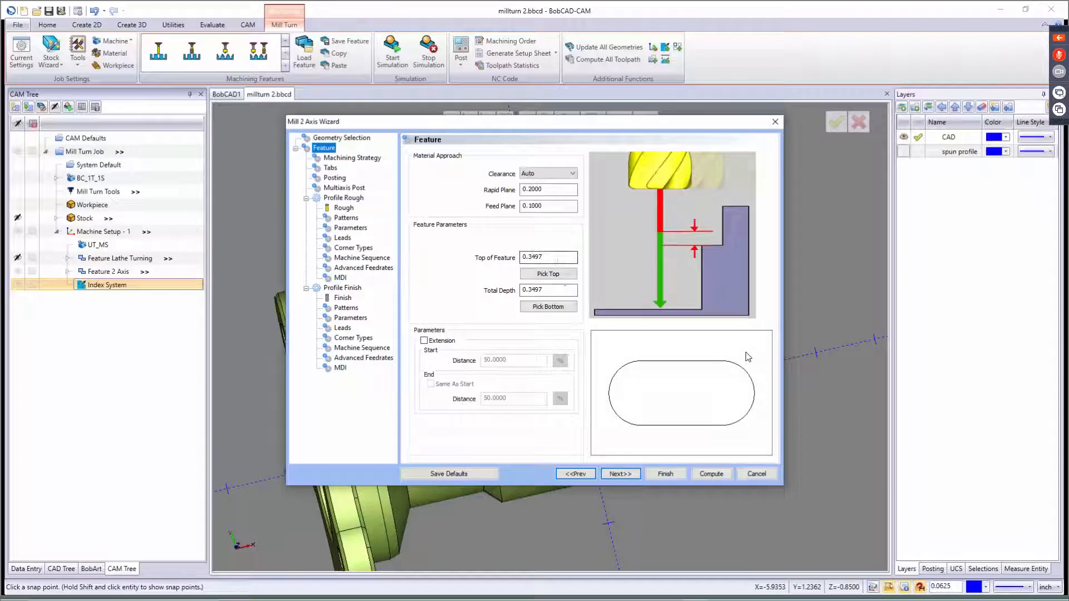
left_click(621, 474)
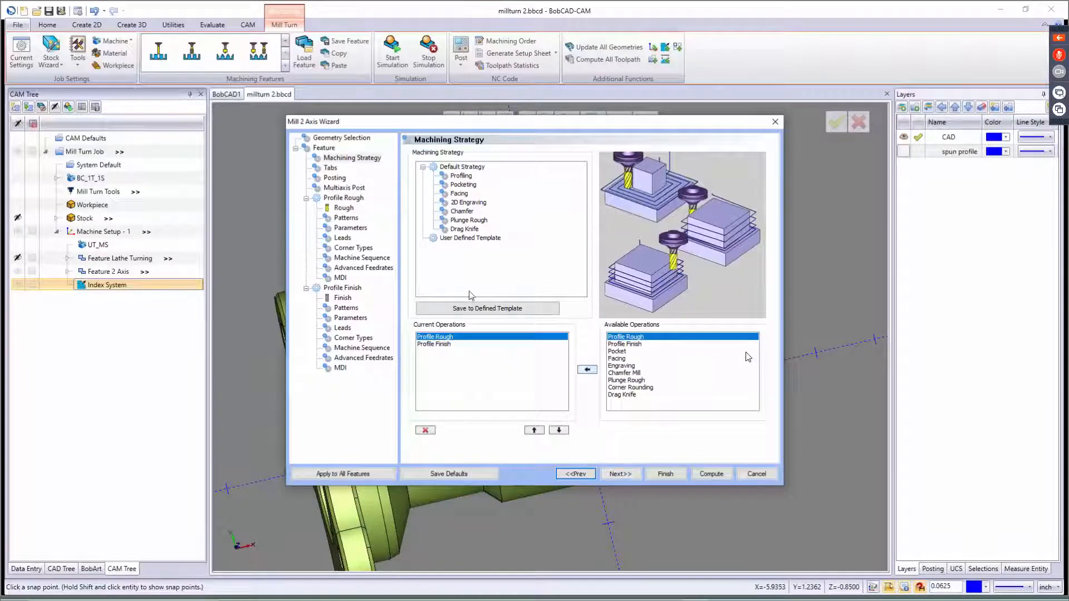
left_click(465, 185)
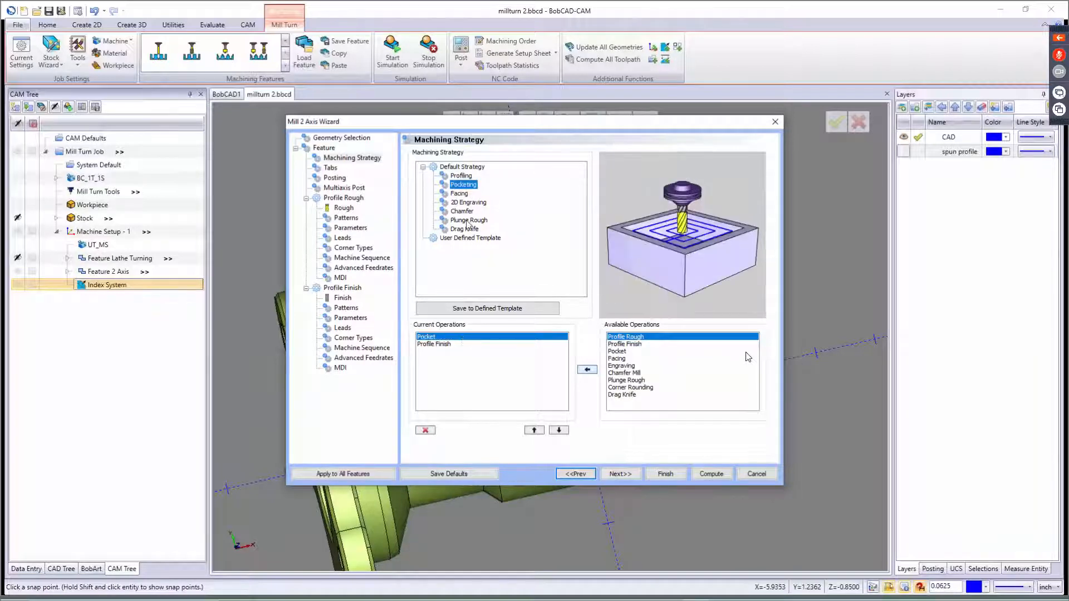
left_click(623, 473)
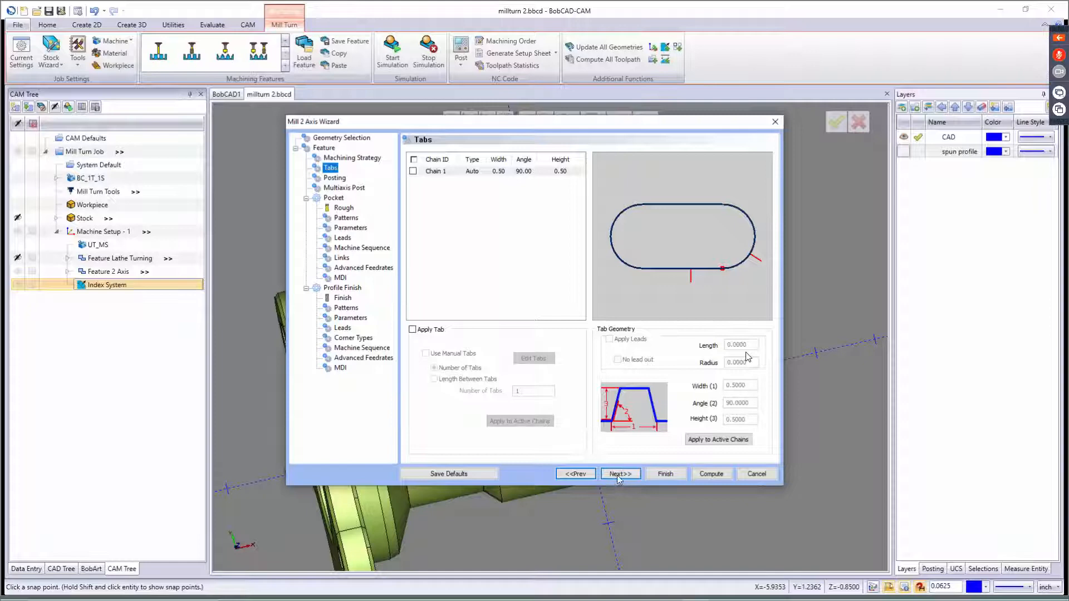
left_click(617, 474)
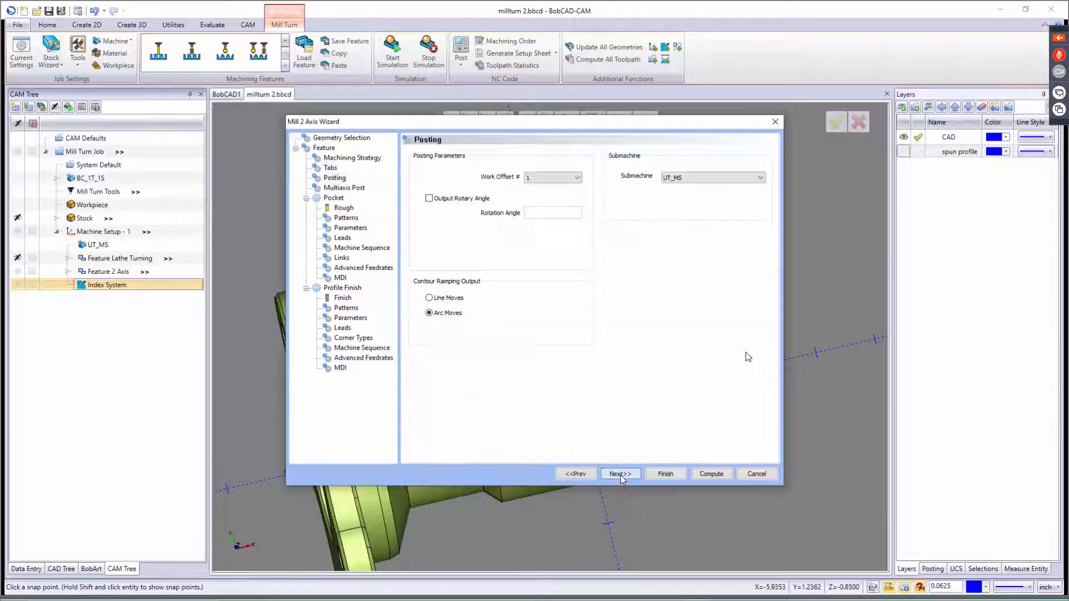
left_click(621, 476)
left_click(623, 477)
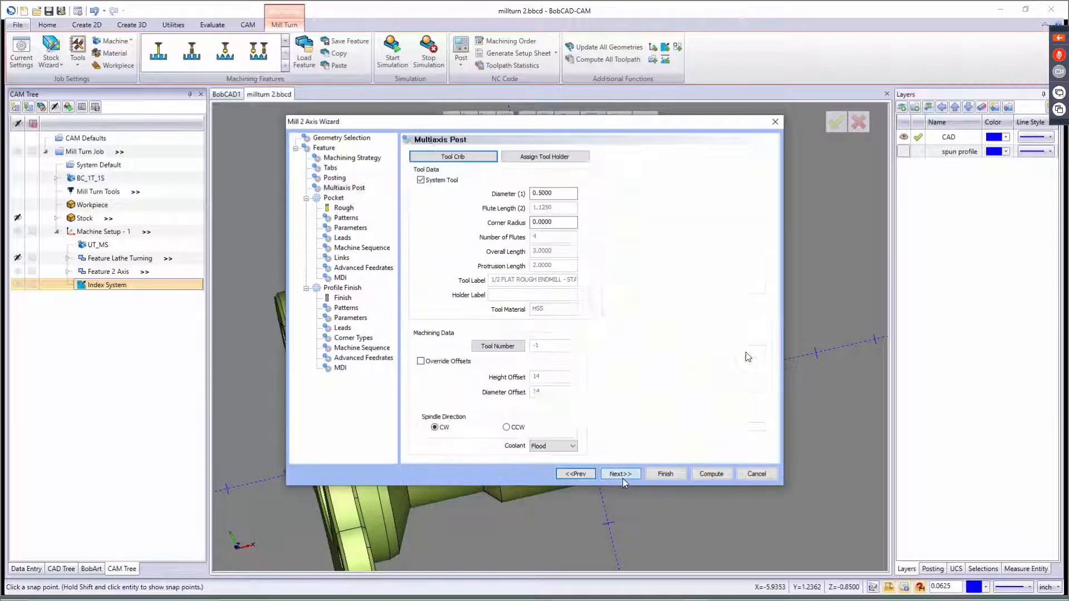
- Replace the loose 1/2 FLAT ENDMILL - STANDARD with the 1/8 FLAT ENDMILL - LONG rough tool in all operations, and mount it in Station # 8
left_click(484, 158)
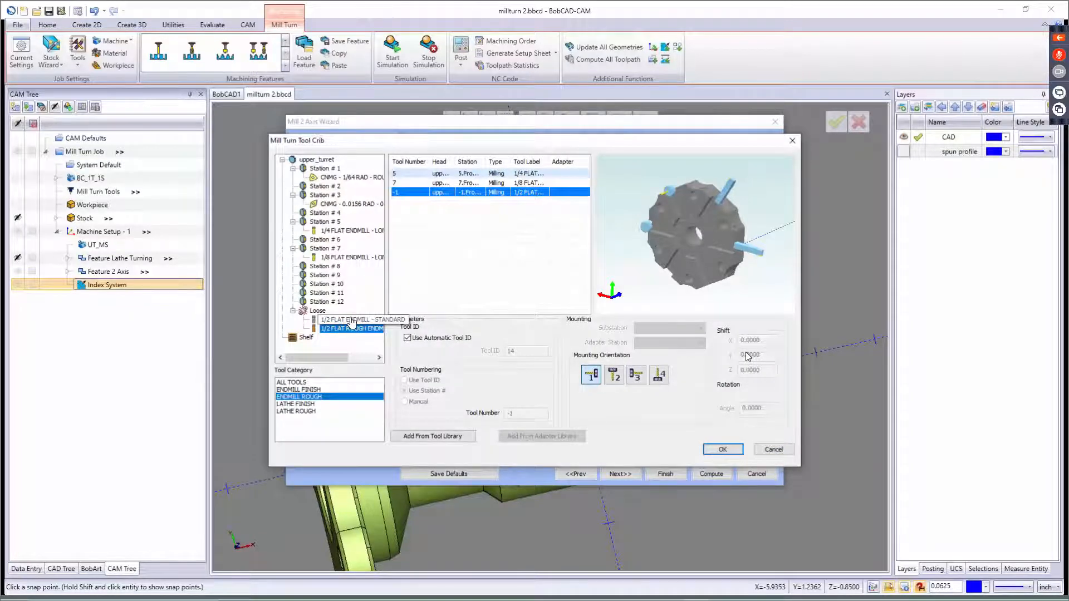
right_click(352, 321)
left_click(373, 328)
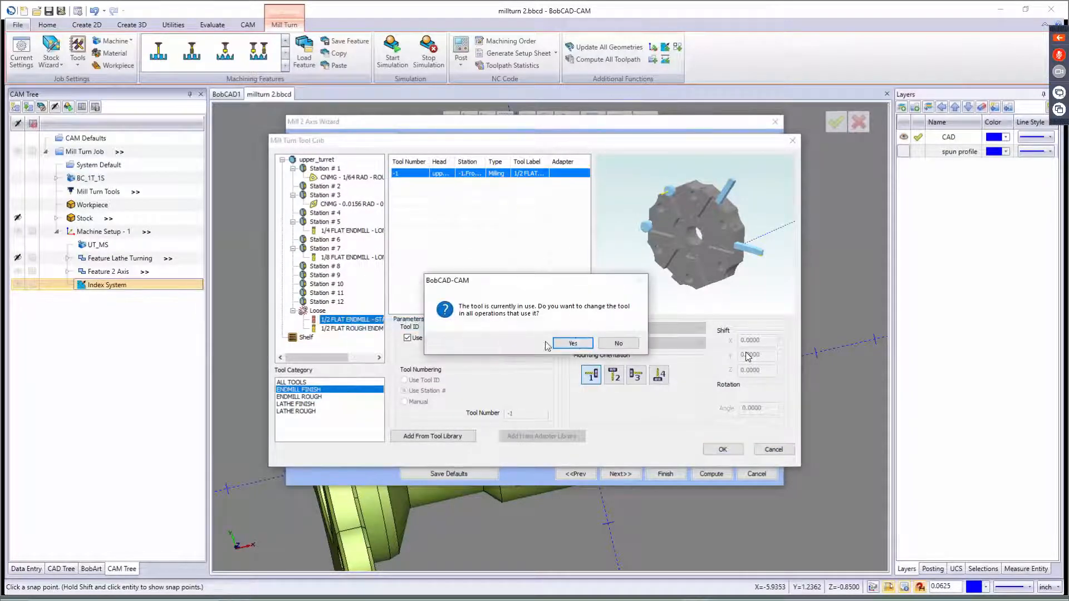
left_click(574, 343)
left_click(433, 436)
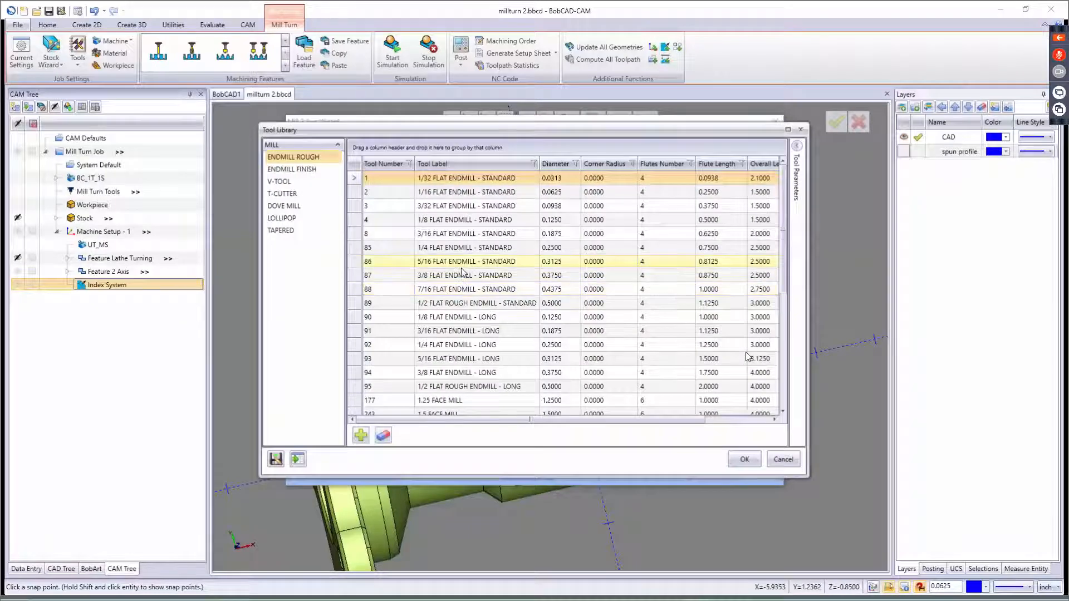
left_click(561, 164)
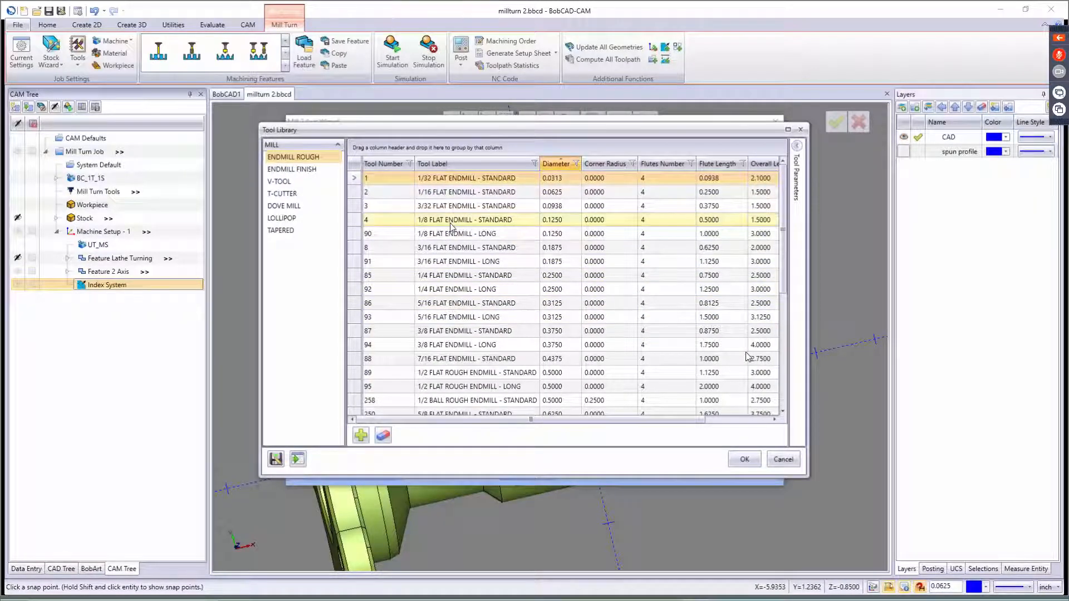
left_click(460, 236)
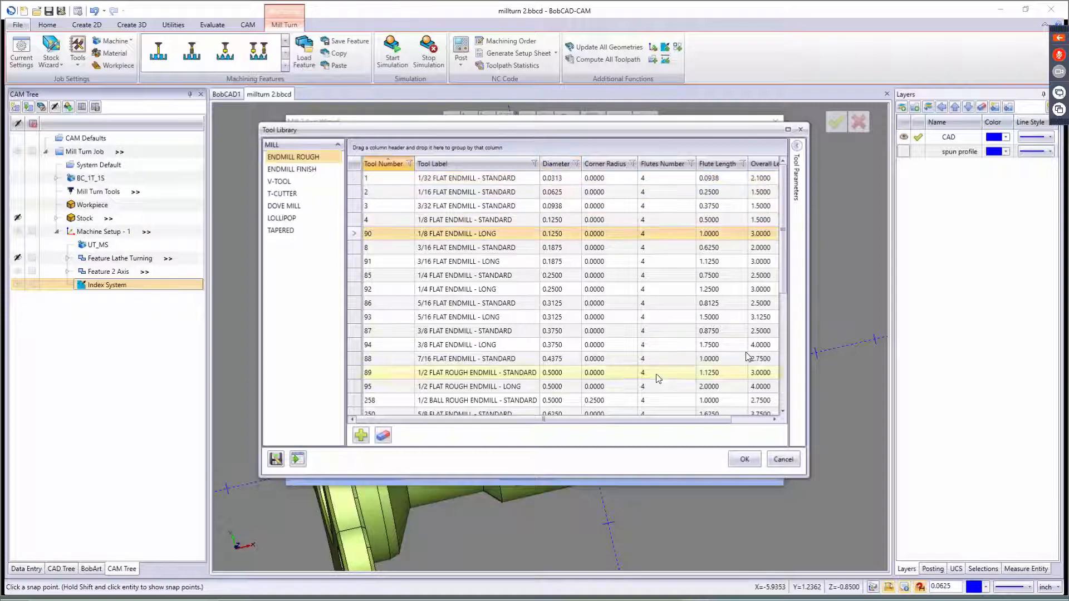
left_click(743, 460)
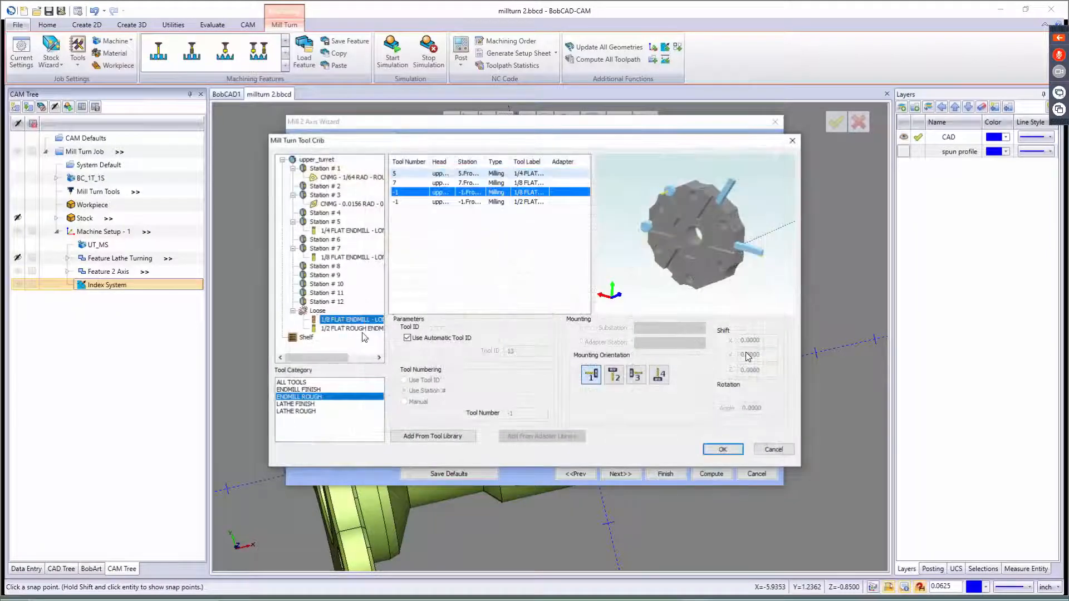
left_click_drag(352, 314, 330, 275)
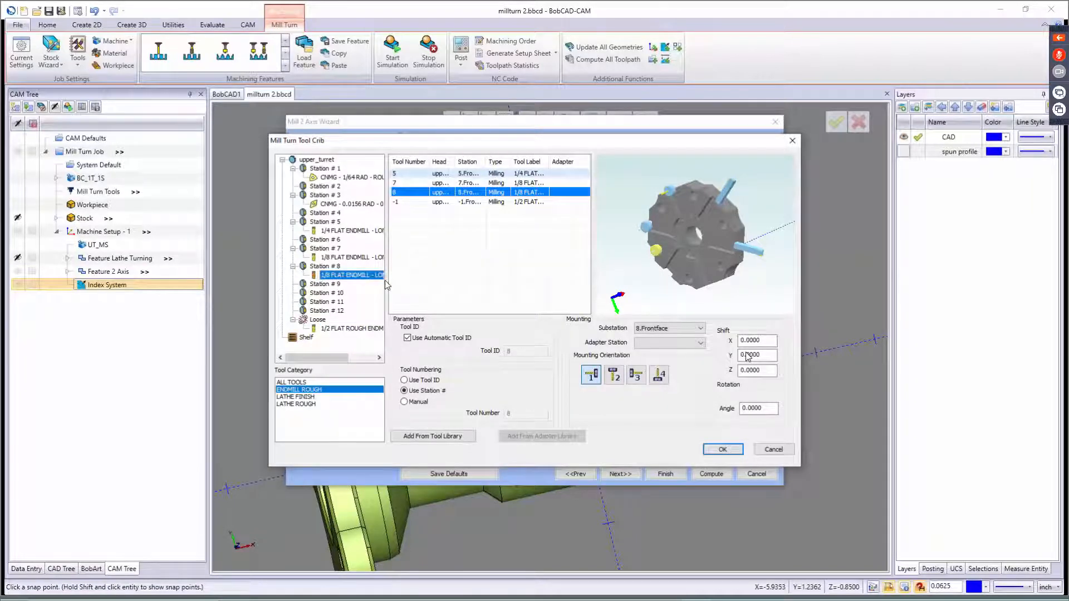
- Set the Station # 8 end mill to mounting orientation 2 and give it an X shift of -3
left_click(614, 379)
left_click_drag(644, 257, 681, 296)
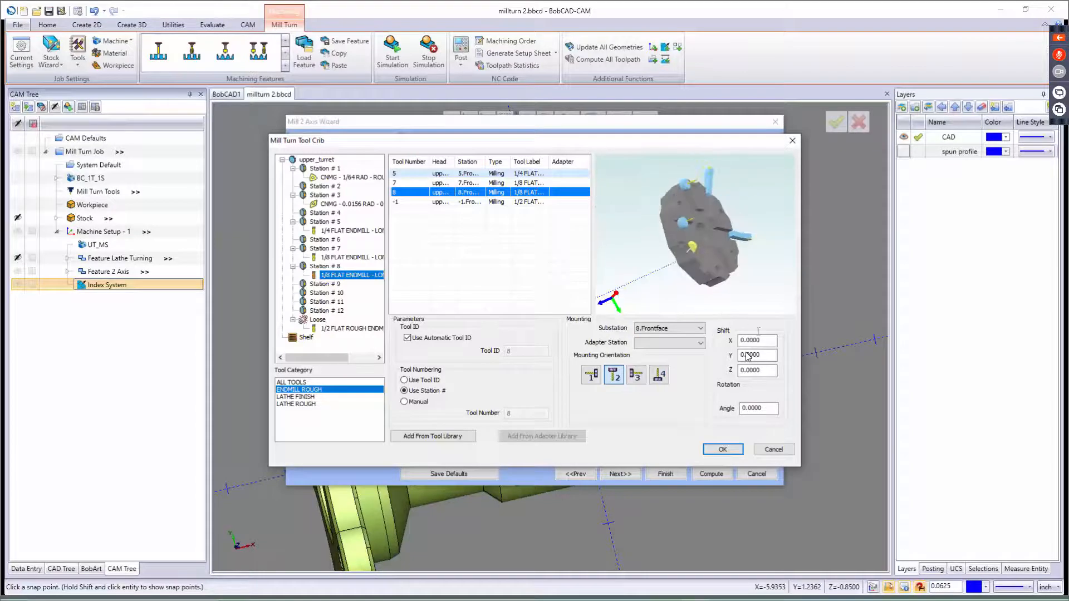
key("shift+Tab")
type("-")
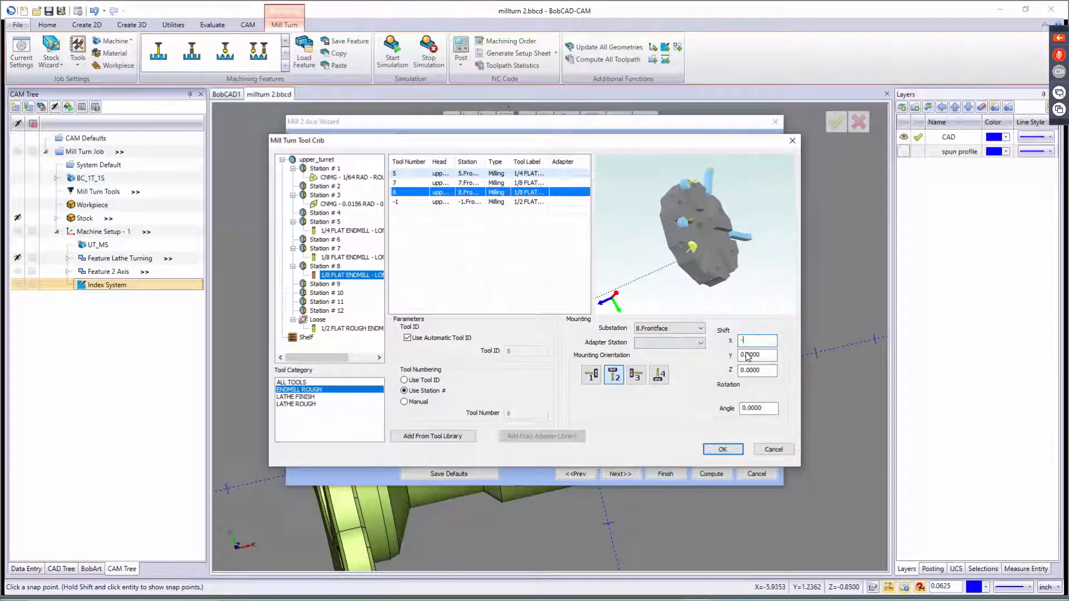
type("3")
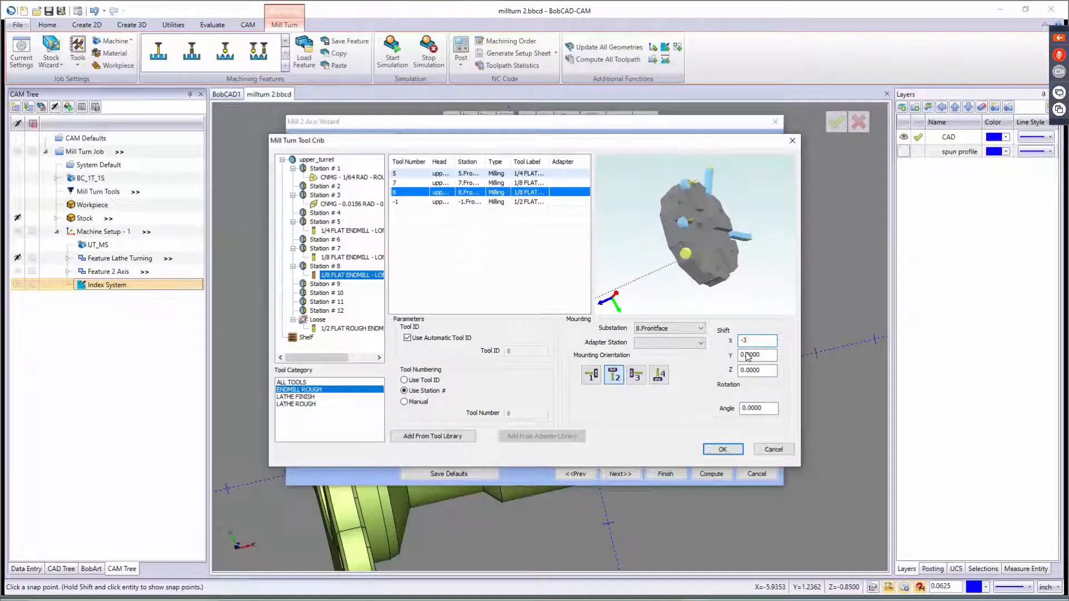
key("Tab")
middle_click_drag(697, 226, 776, 247)
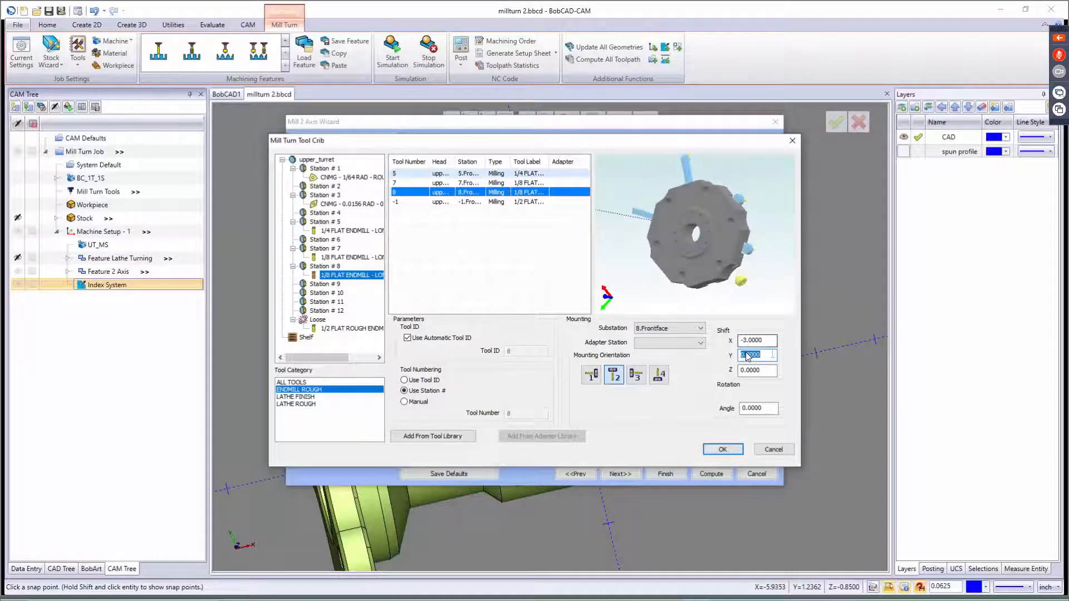
- Set the Station # 8 end mill's X shift to -1
left_click_drag(766, 340, 693, 340)
type("-1")
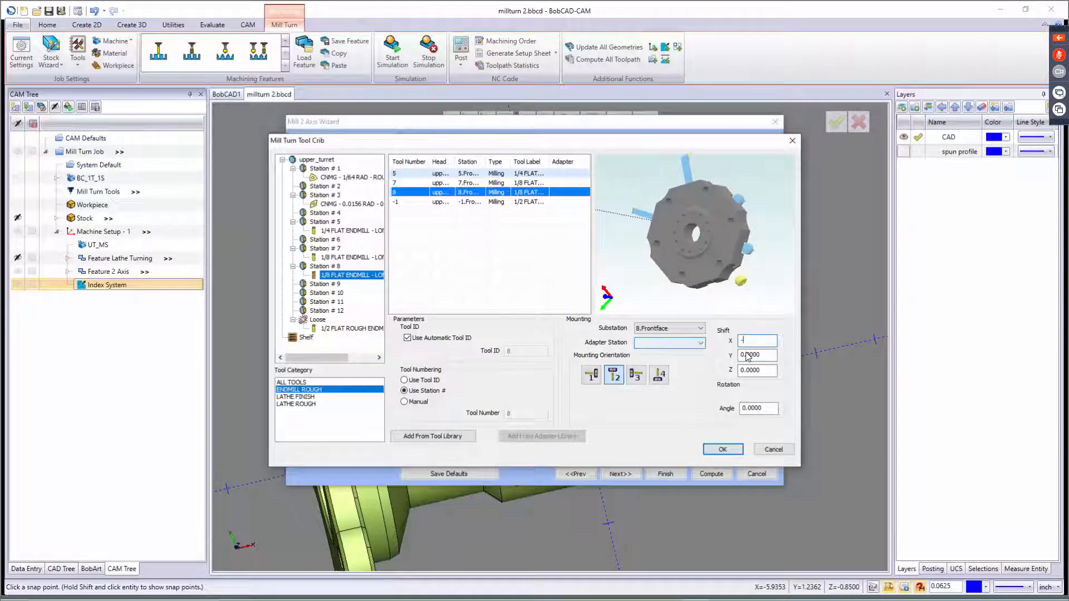
key("Tab")
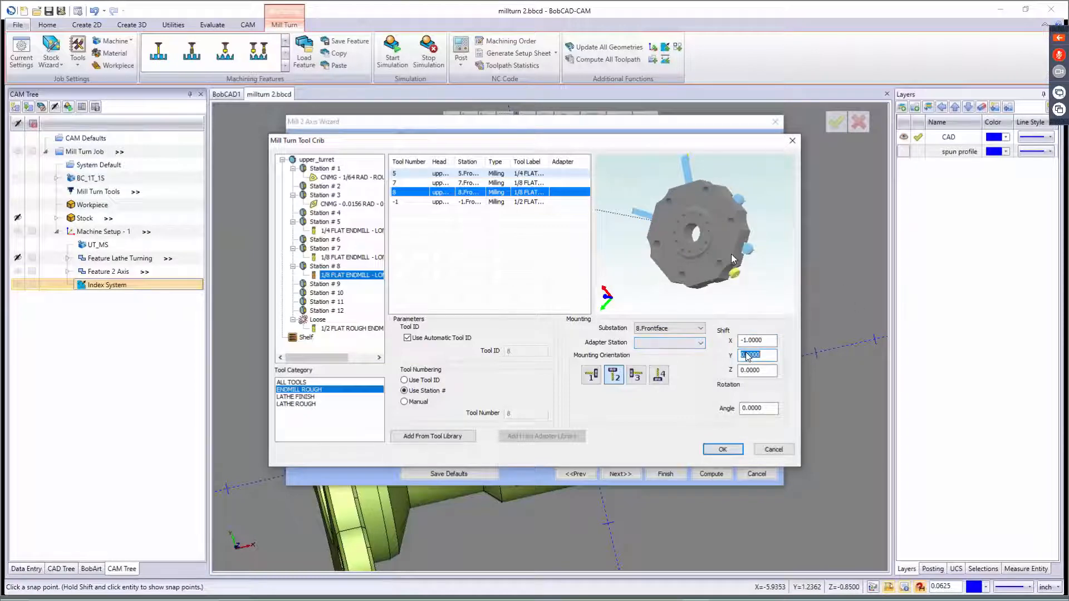
middle_click_drag(732, 259, 680, 245)
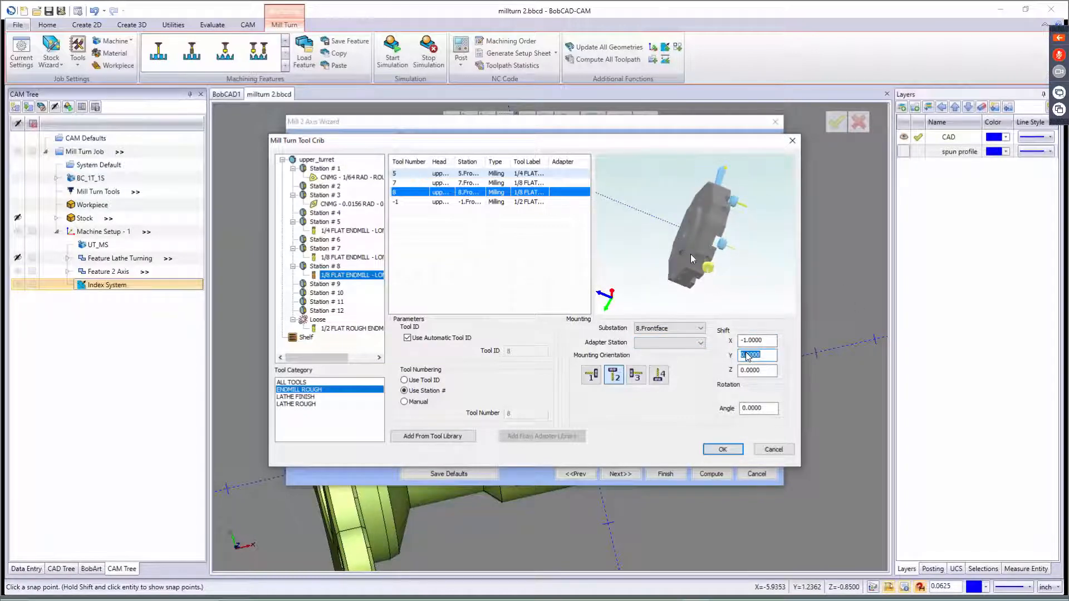
- Try Z shifts of 1 and 1.5 for the Station # 8 end mill
key("Tab")
type("1")
key("Tab")
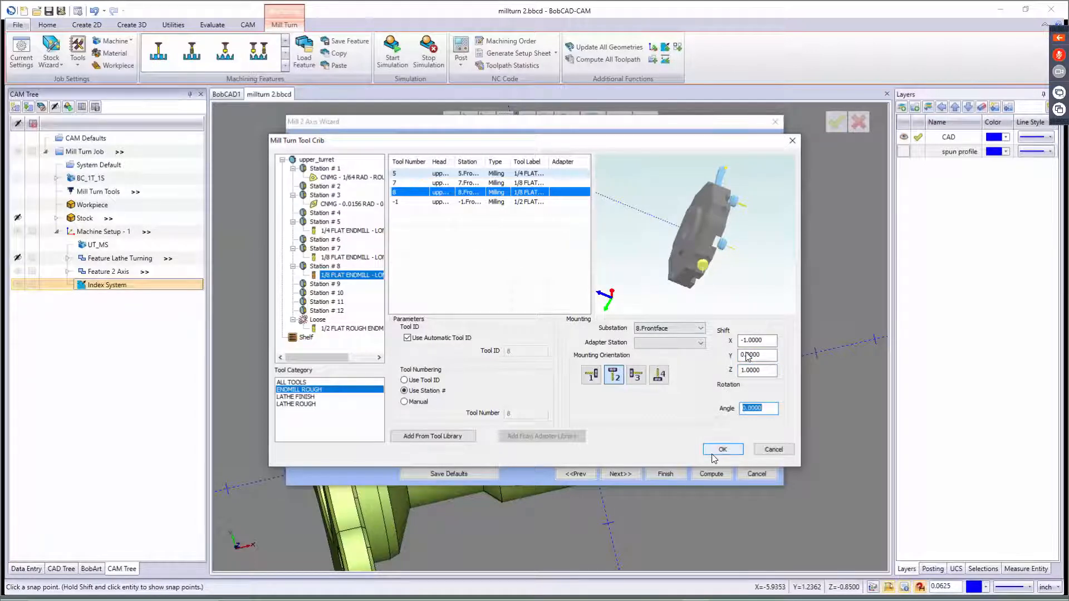
middle_click_drag(714, 239, 706, 238)
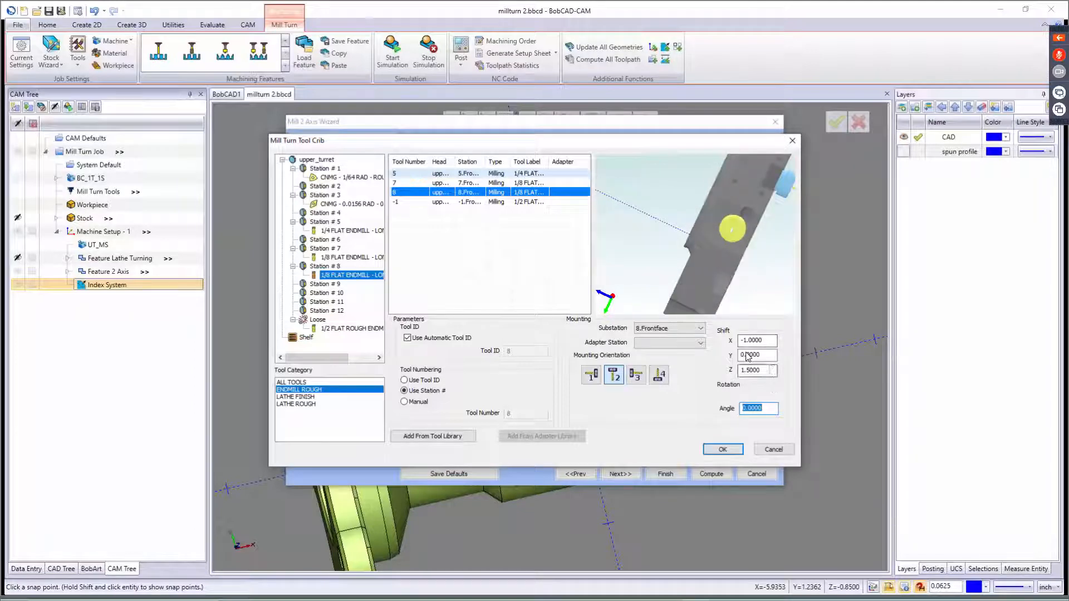
- Set the Station # 8 end mill's Z shift to 2 and accept the tool crib settings
left_click_drag(770, 370, 700, 353)
type("2")
key("Tab")
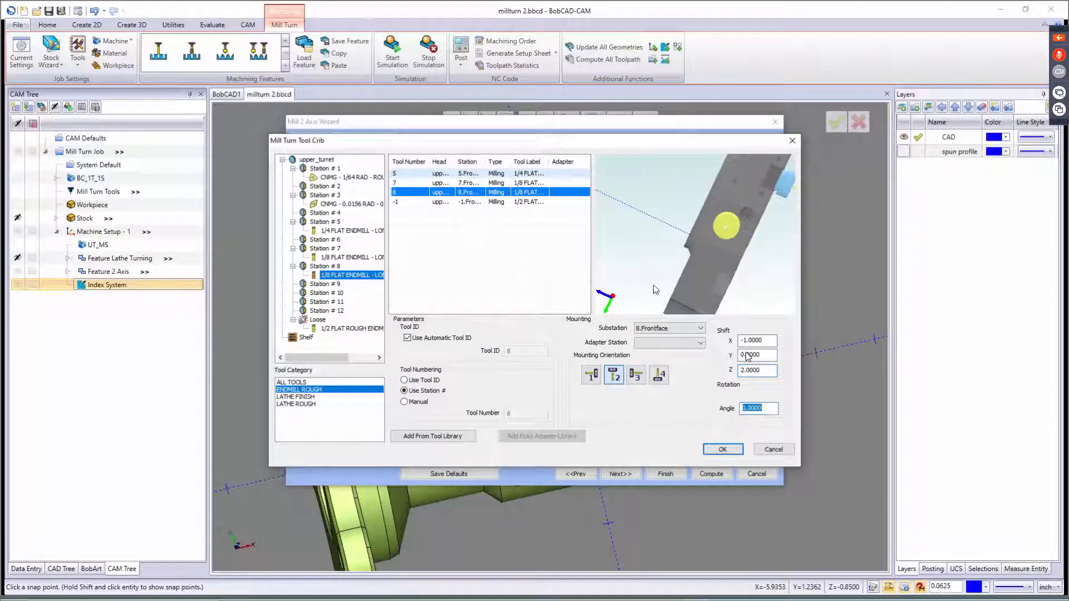
middle_click_drag(700, 258, 663, 277)
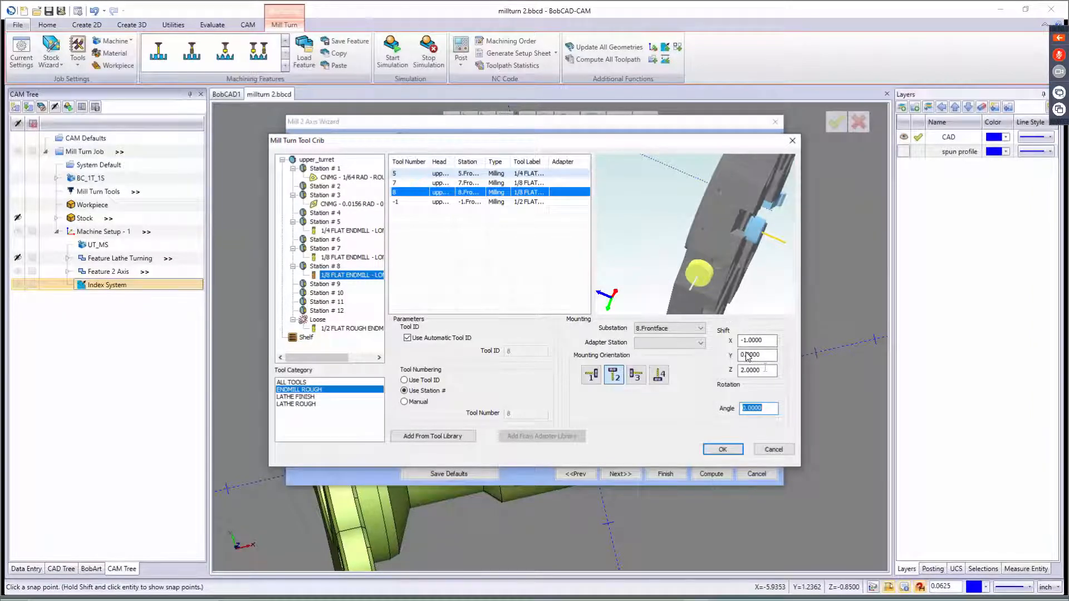
left_click(763, 370)
left_click_drag(761, 371, 732, 367)
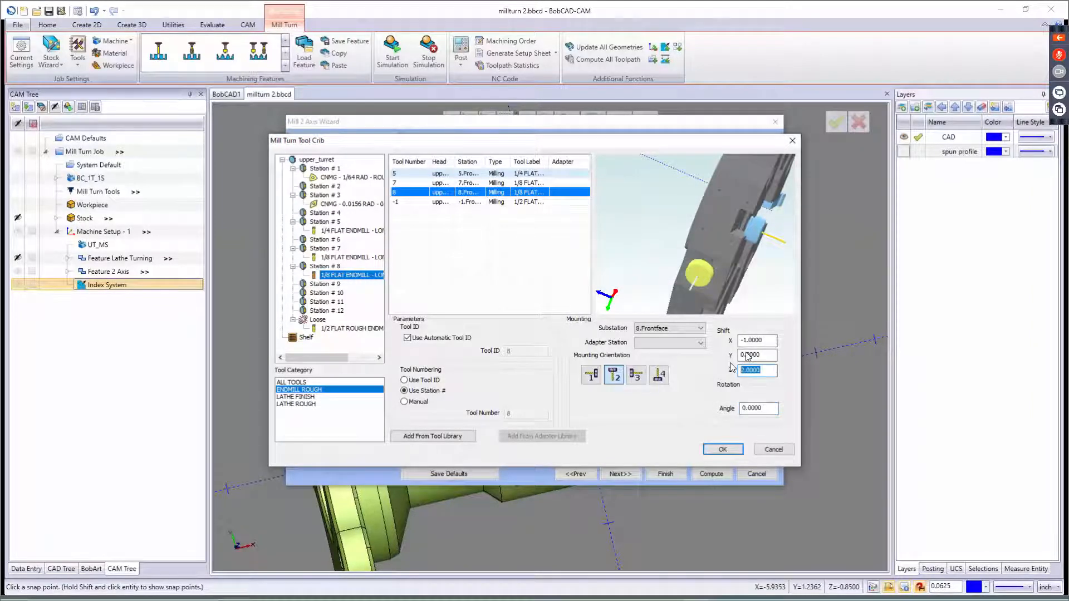
left_click(722, 449)
- Set the pocket depth method to Multiple Steps and keep the default patterns, leads, machine sequence and links
left_click(619, 473)
left_click(618, 477)
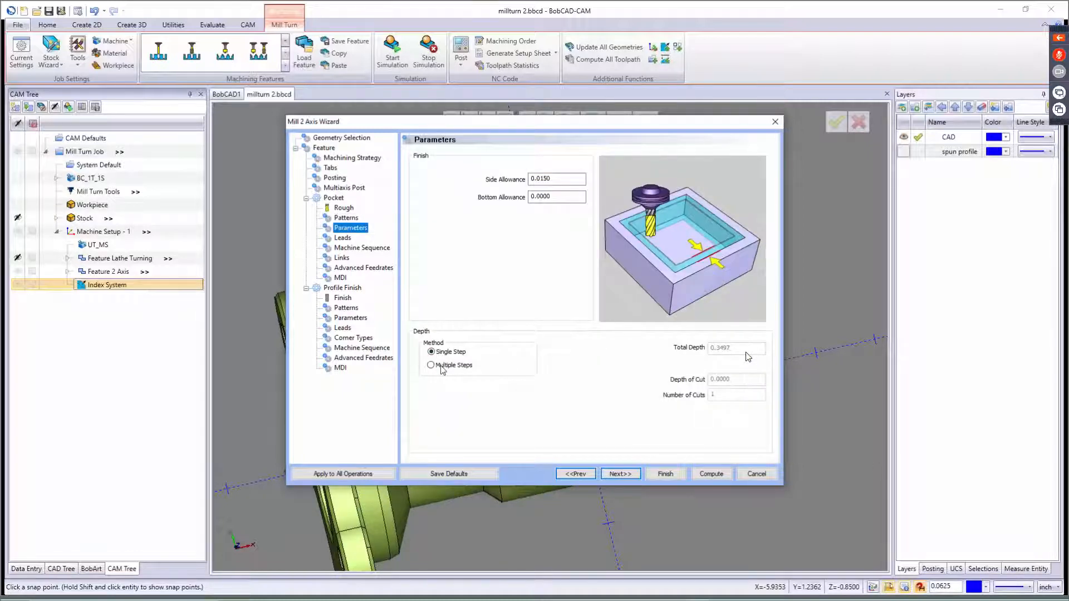
left_click(443, 366)
left_click(610, 473)
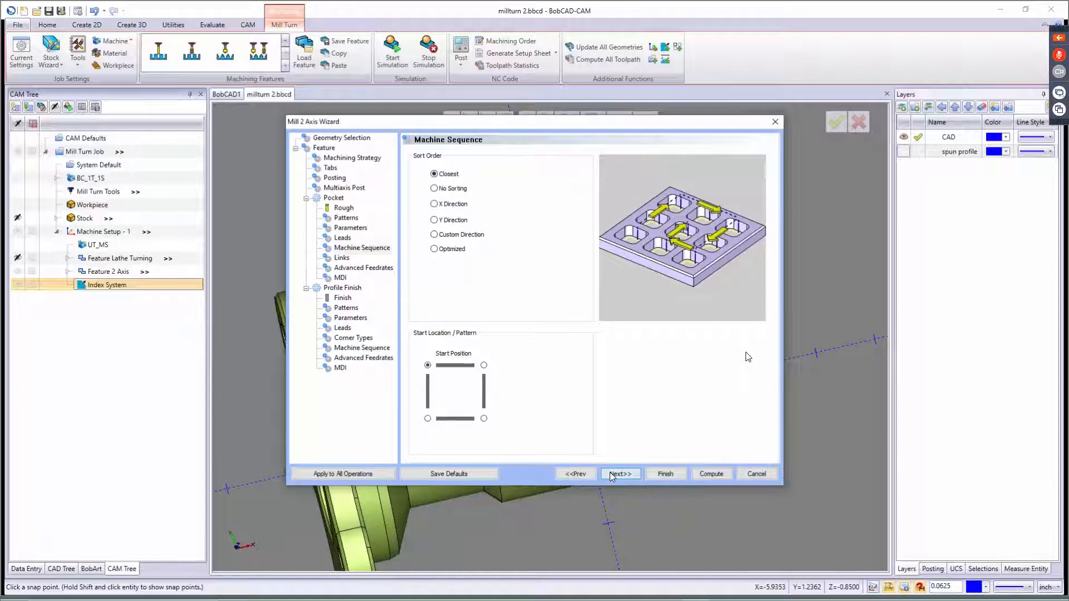
left_click(610, 472)
left_click(610, 473)
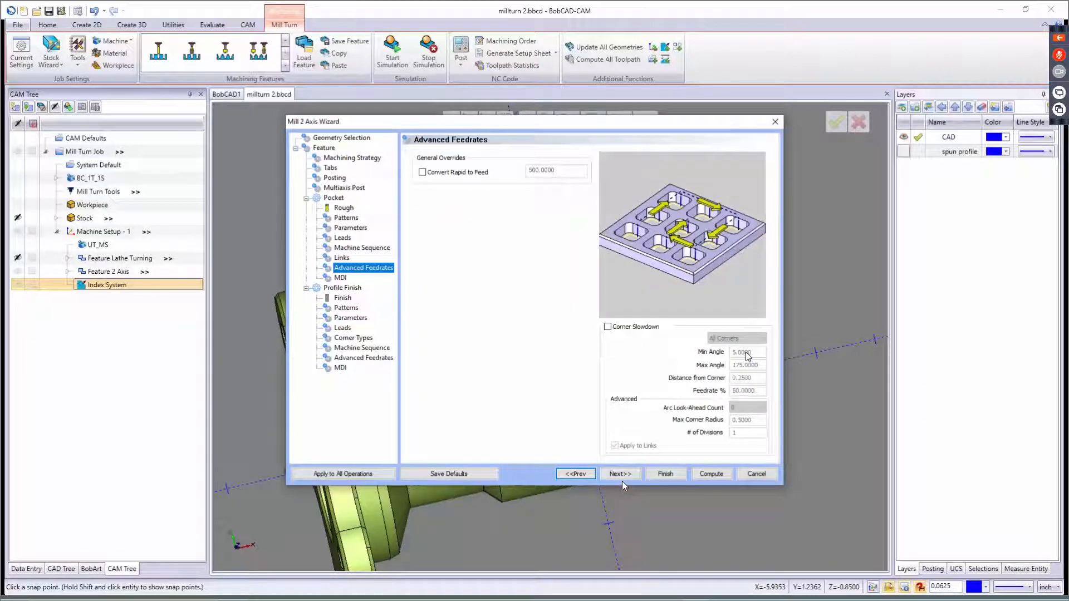
- Assign the 1/8 FLAT ENDMILL - LONG in Station # 8 to the profile finish and compute the slot toolpath
left_click(621, 477)
left_click(453, 156)
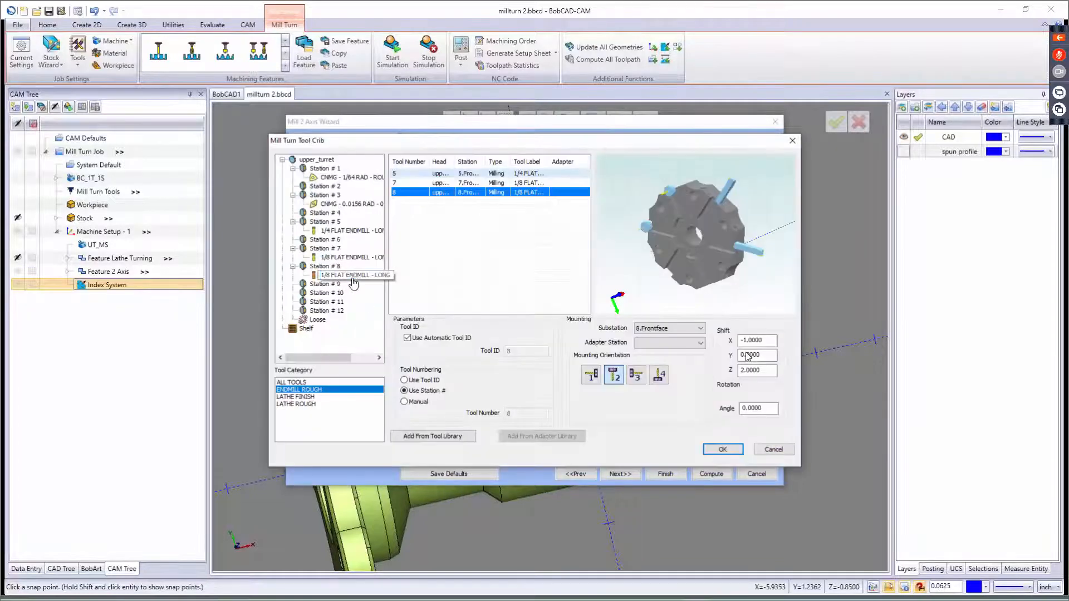
left_click(722, 449)
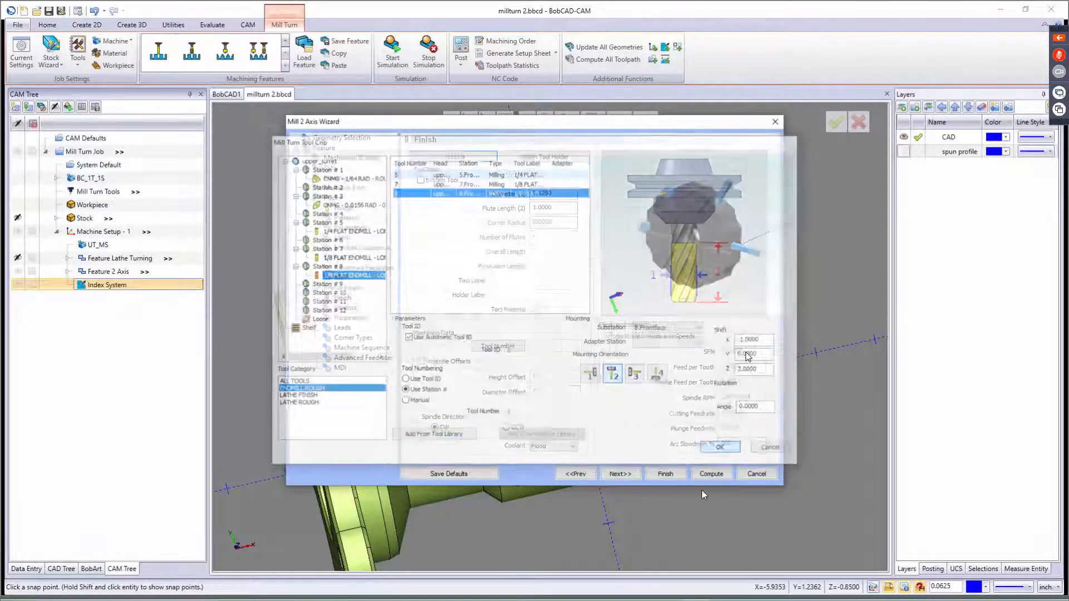
left_click(623, 475)
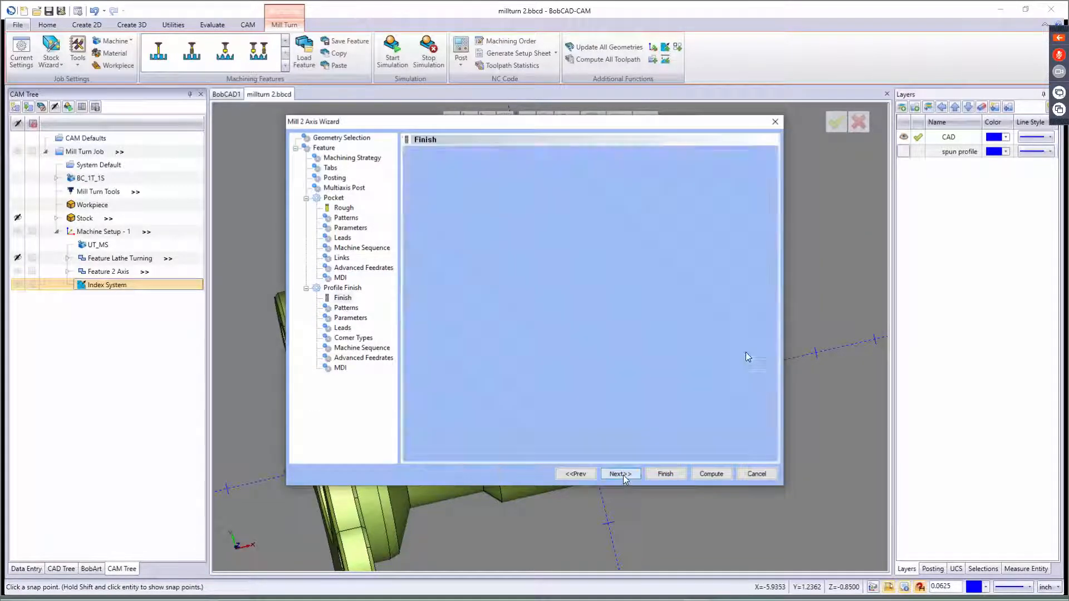
middle_click_drag(529, 217, 500, 351)
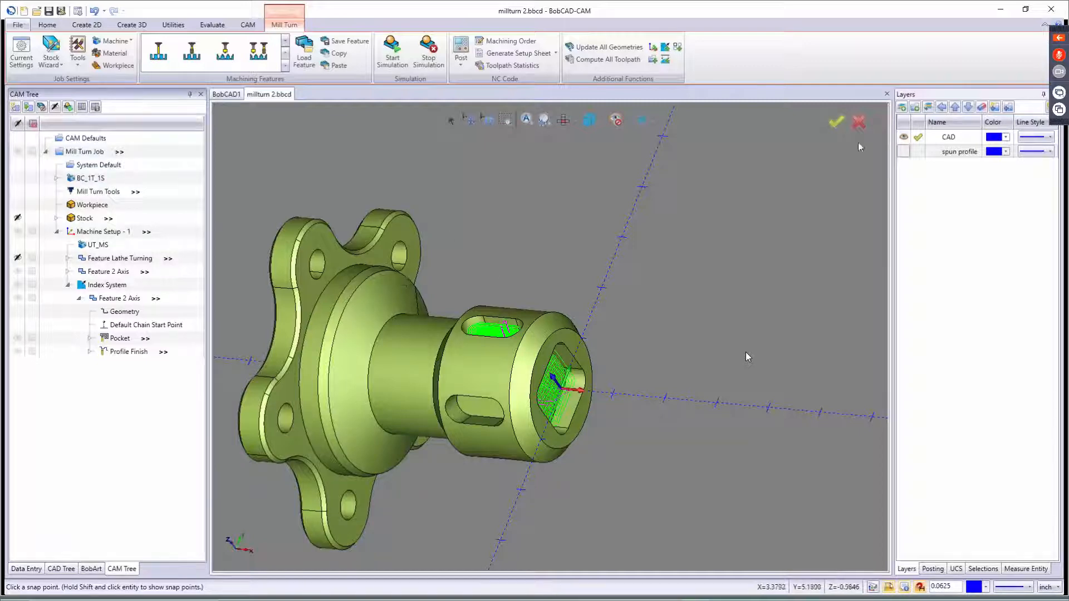
- Add a new layer and hide the toolpaths of the front-face 2 Axis feature and the Index System
right_click(939, 174)
left_click(950, 170)
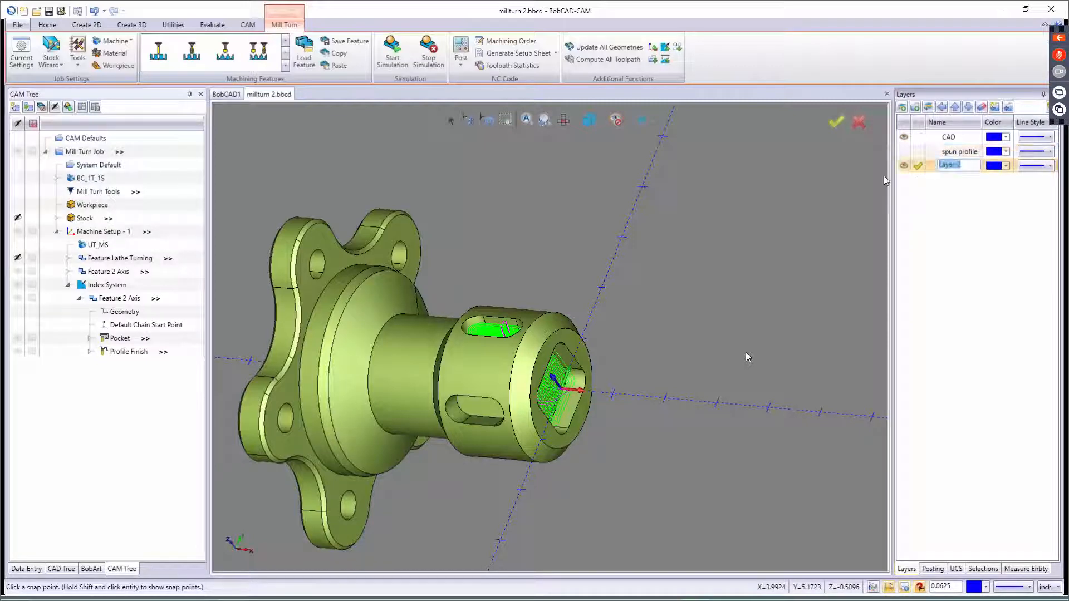
left_click(18, 272)
left_click(20, 285)
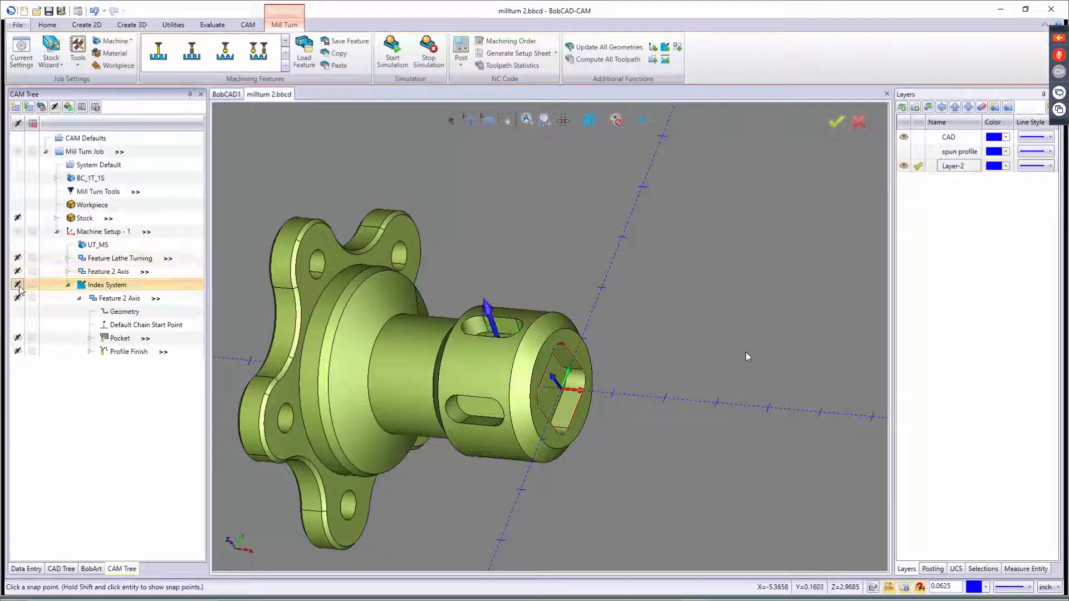
left_click(68, 286)
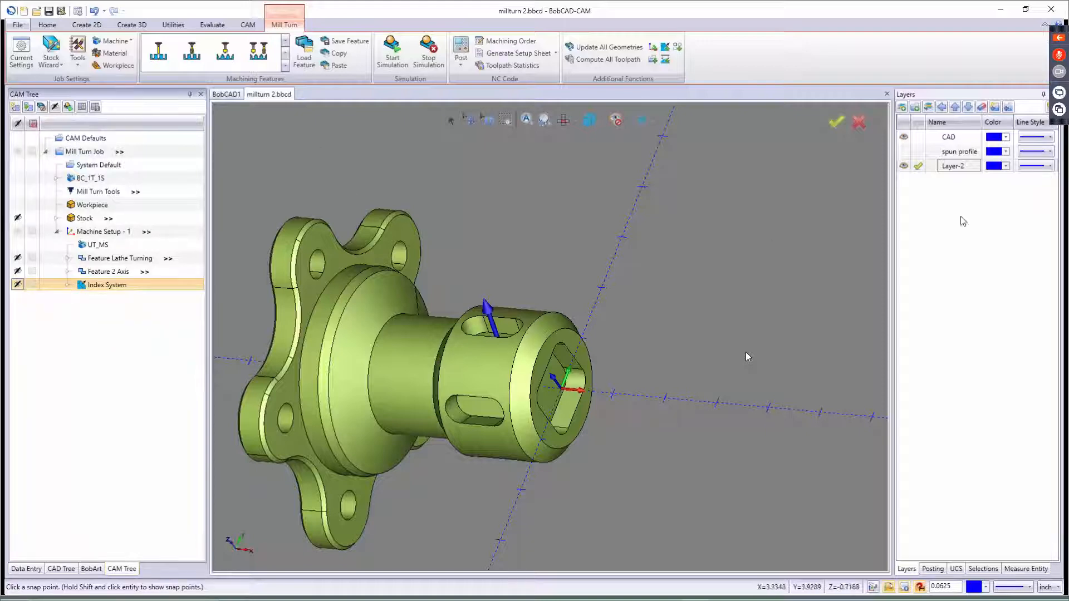
- Extract the outer circular edge of the hub's front face and the circular rim of the recess in the flange's rear face
left_click(87, 26)
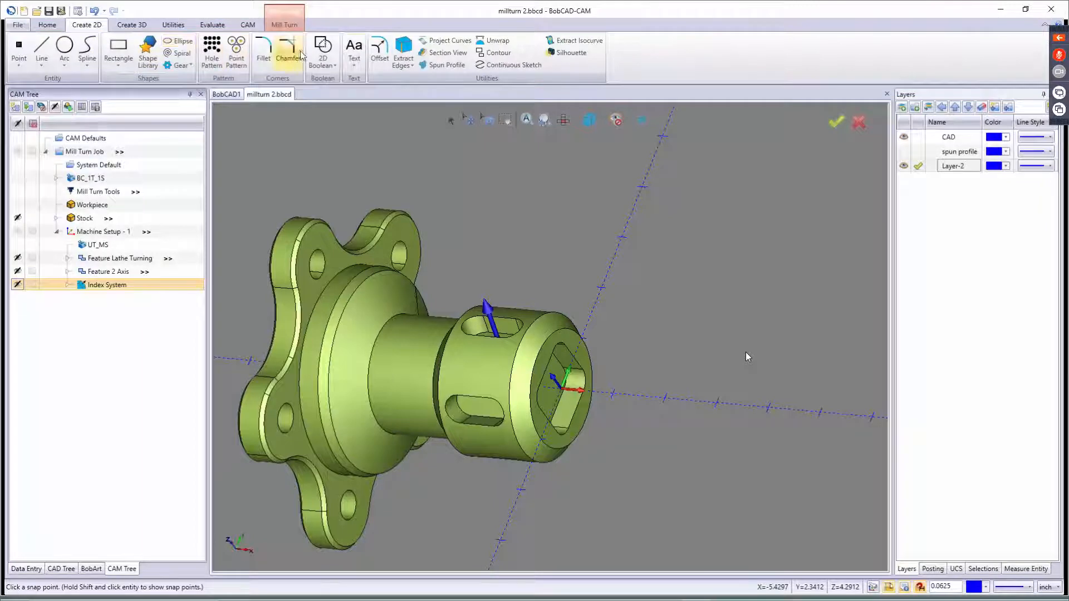
left_click(403, 53)
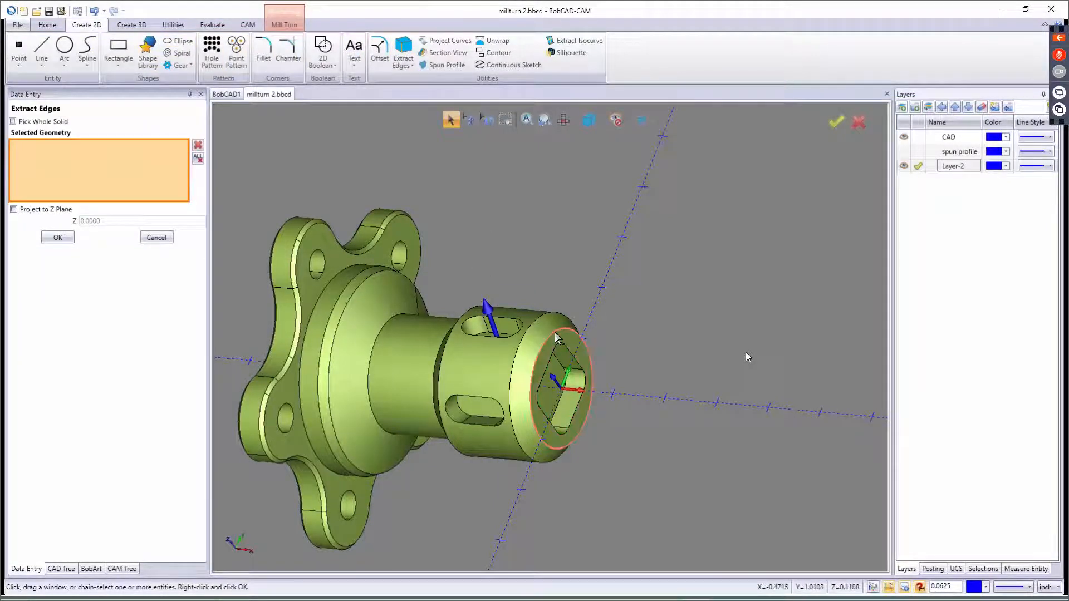
left_click(557, 338)
middle_click_drag(359, 414, 373, 363)
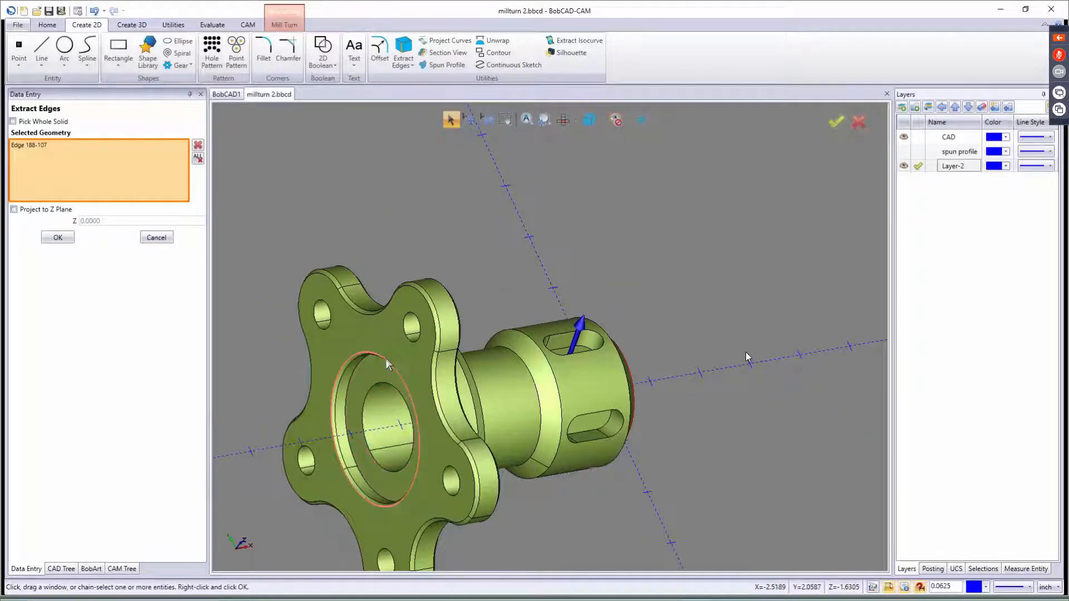
left_click(386, 359)
left_click(58, 237)
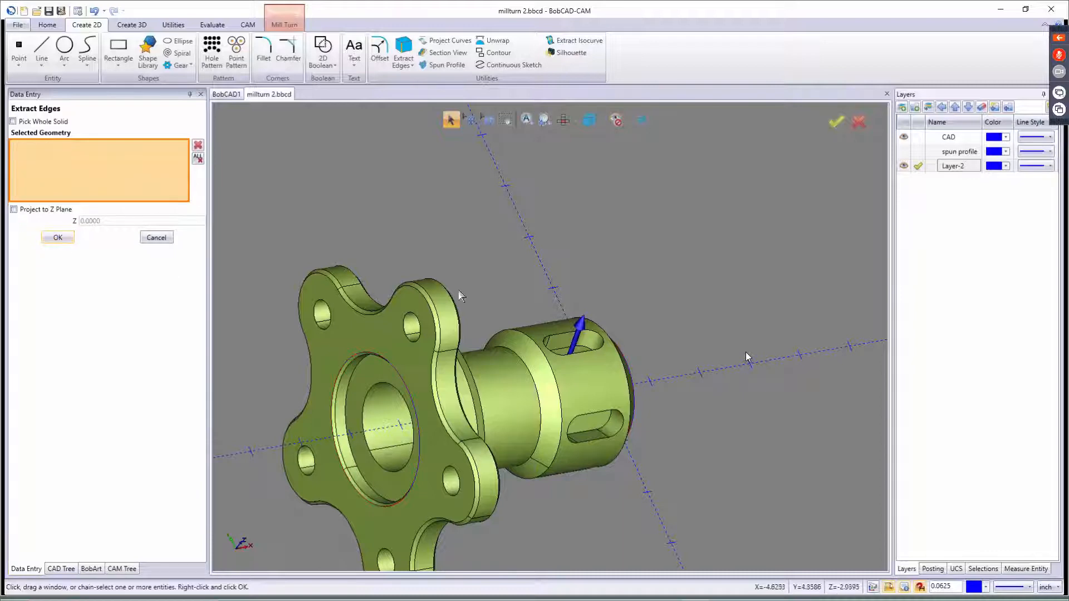
left_click(157, 238)
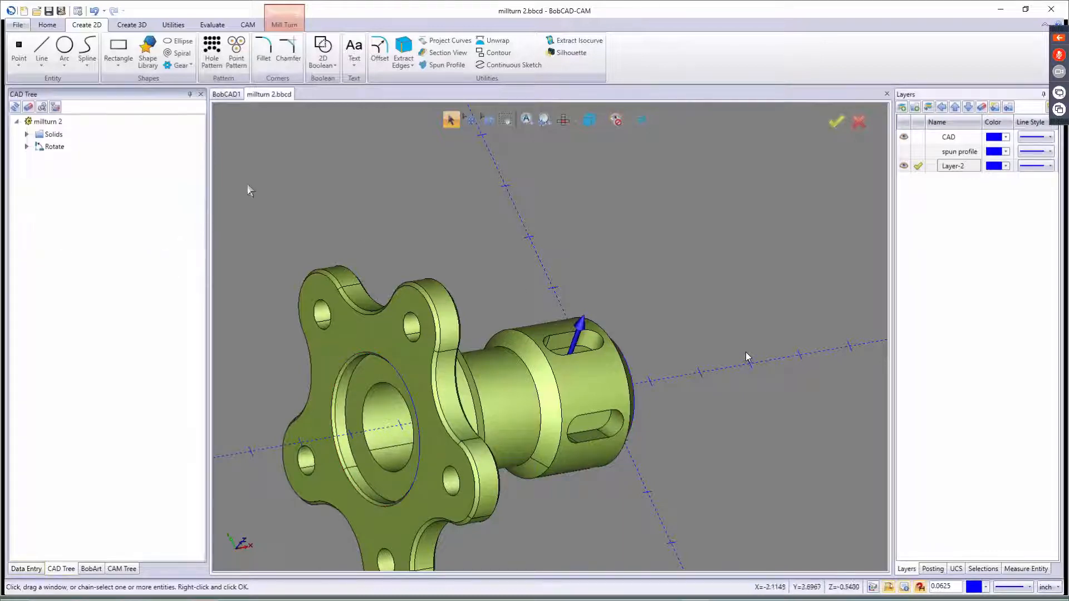
- Place a point at the rear recess circle's centre (X -4.5) with the CAD layer hidden, and restore the layer and the CAM tree
left_click(903, 137)
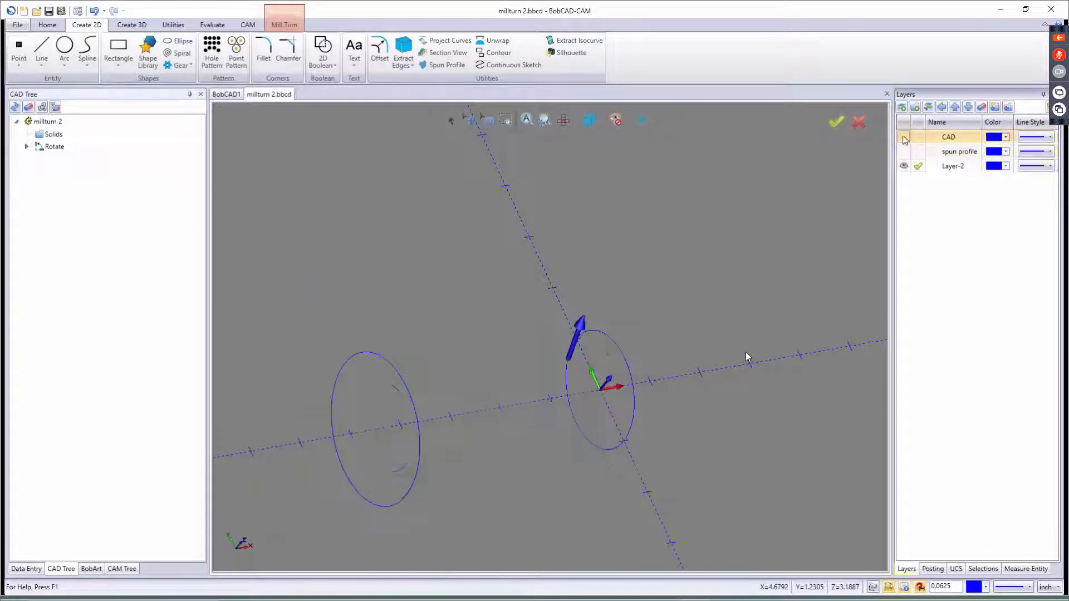
left_click(19, 47)
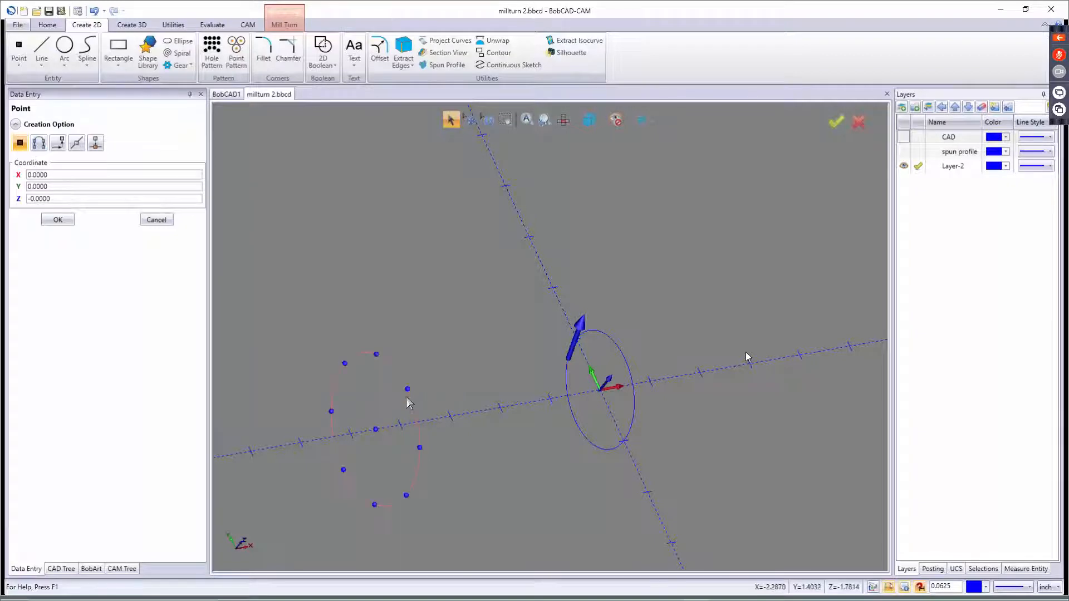
left_click(377, 429)
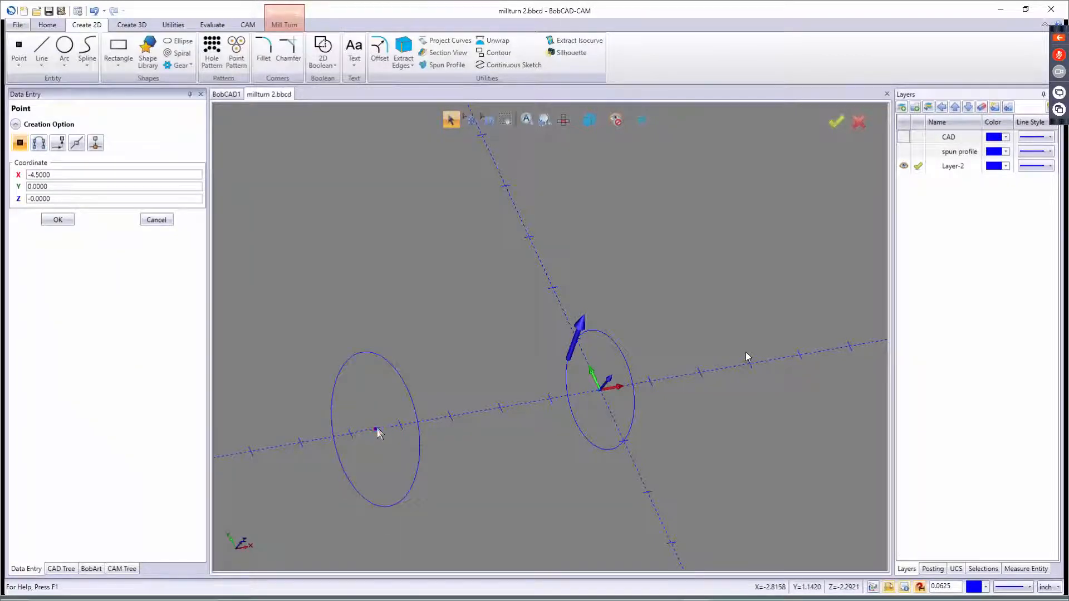
left_click(157, 219)
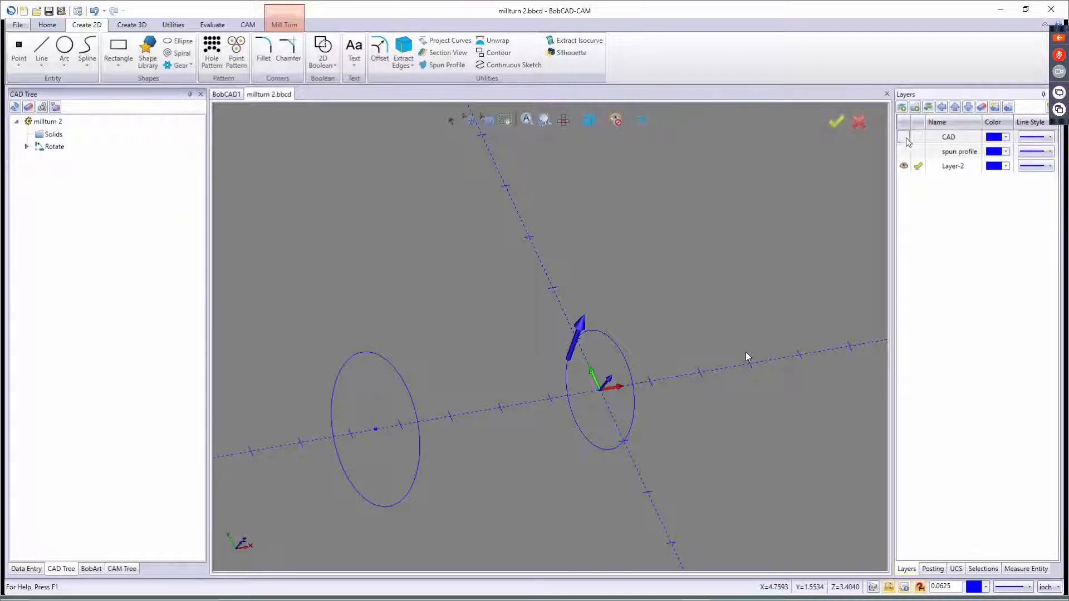
left_click(904, 137)
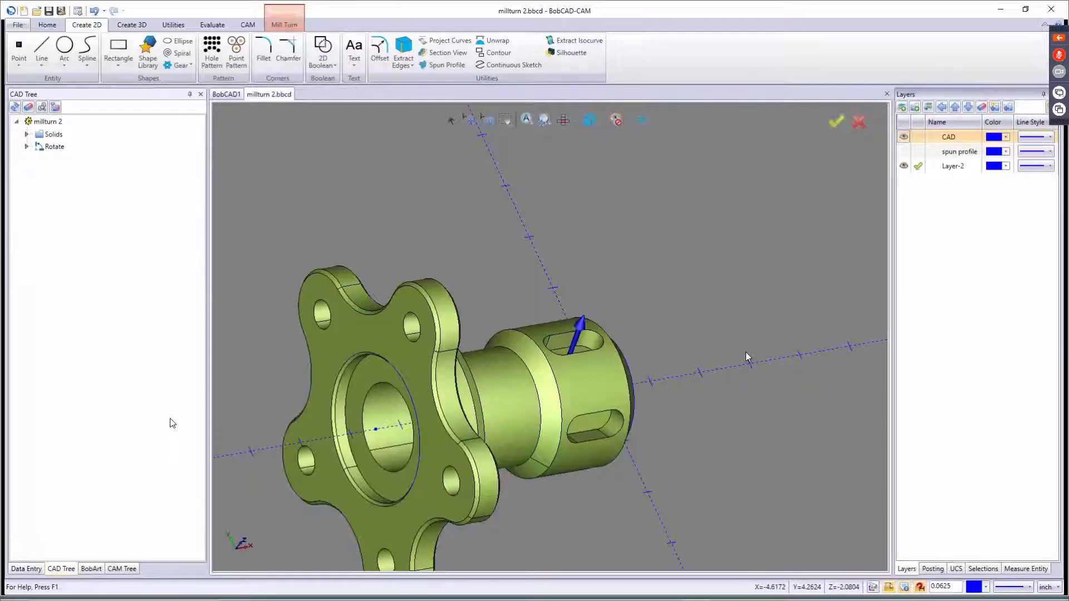
left_click(122, 569)
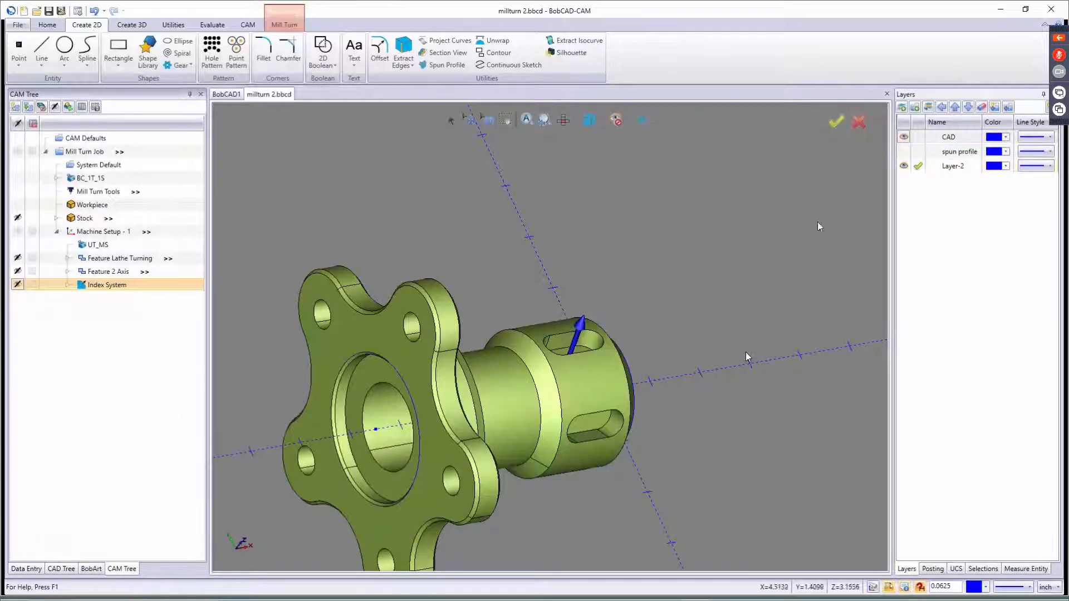
middle_click_drag(634, 311, 565, 362)
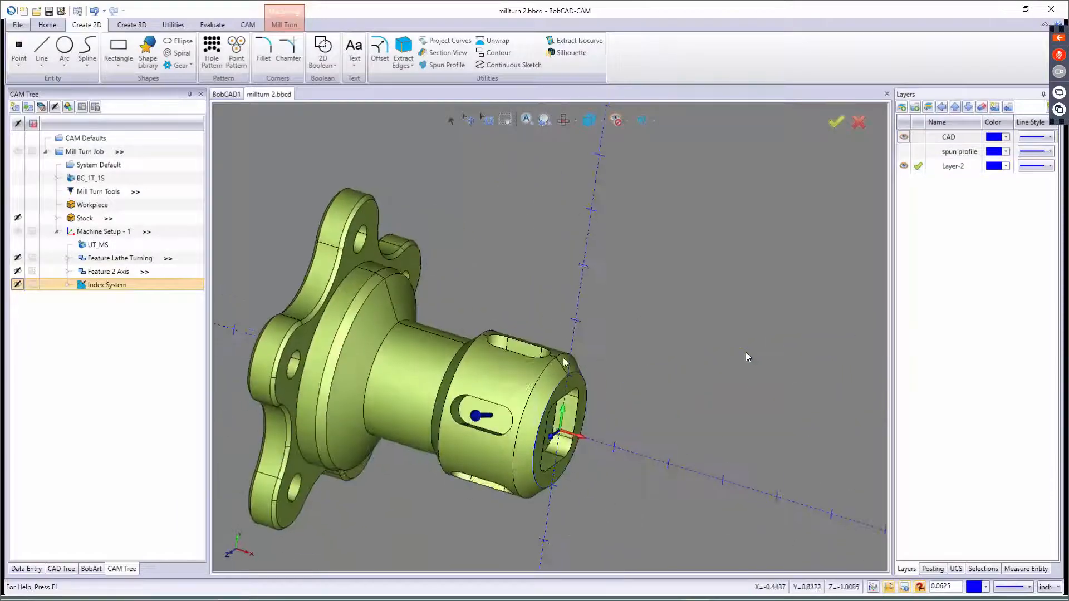
middle_click_drag(499, 459, 501, 391)
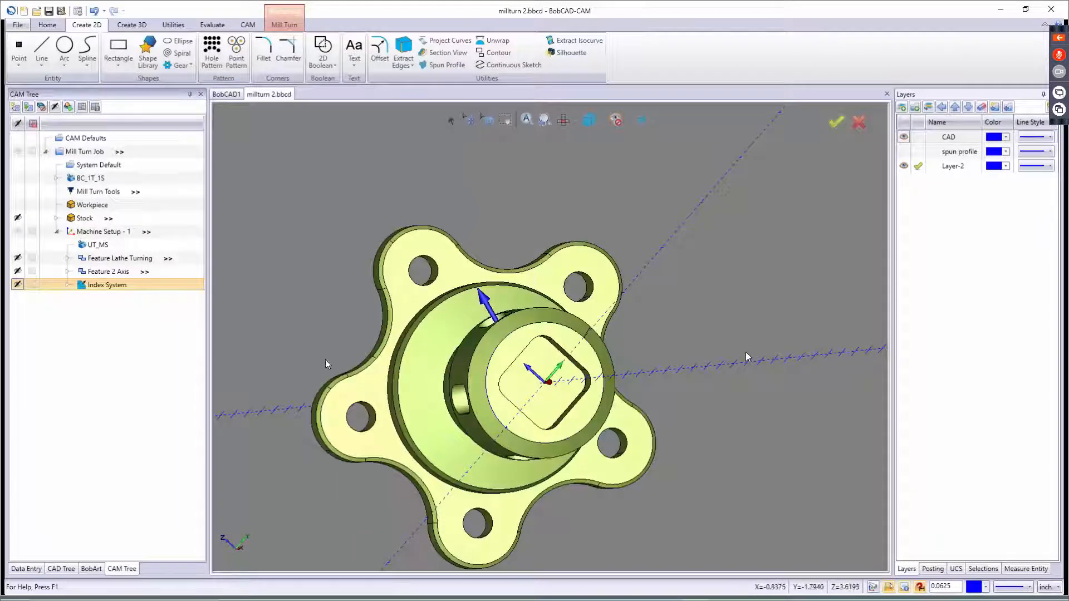
- Hide the CAD layer and start a toolpath pattern for the 2 Axis feature under the Index System
left_click(903, 137)
key("7")
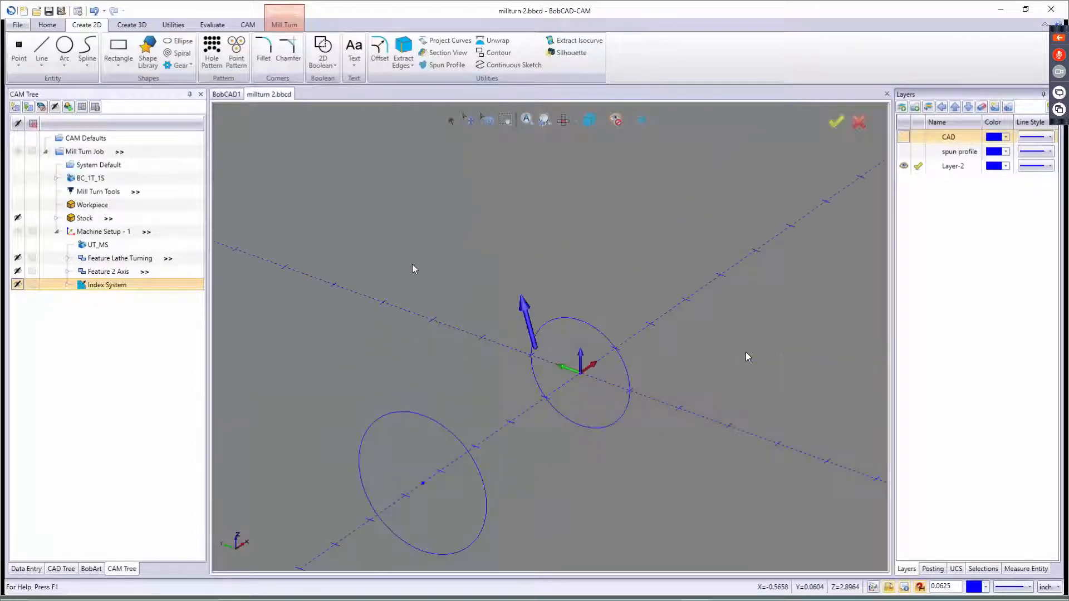
left_click(67, 285)
left_click(106, 298)
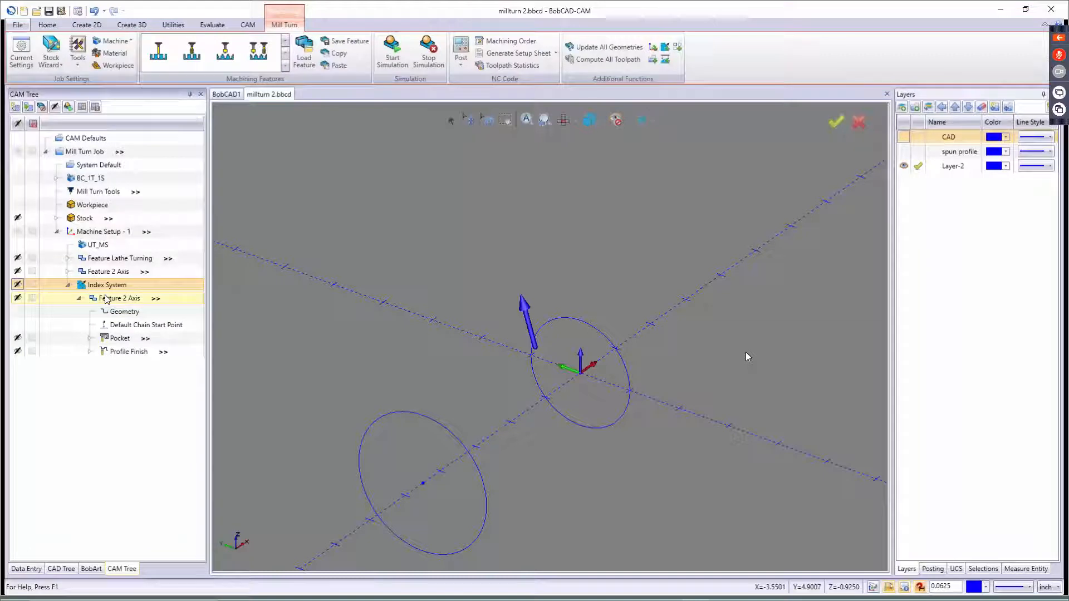
right_click(107, 300)
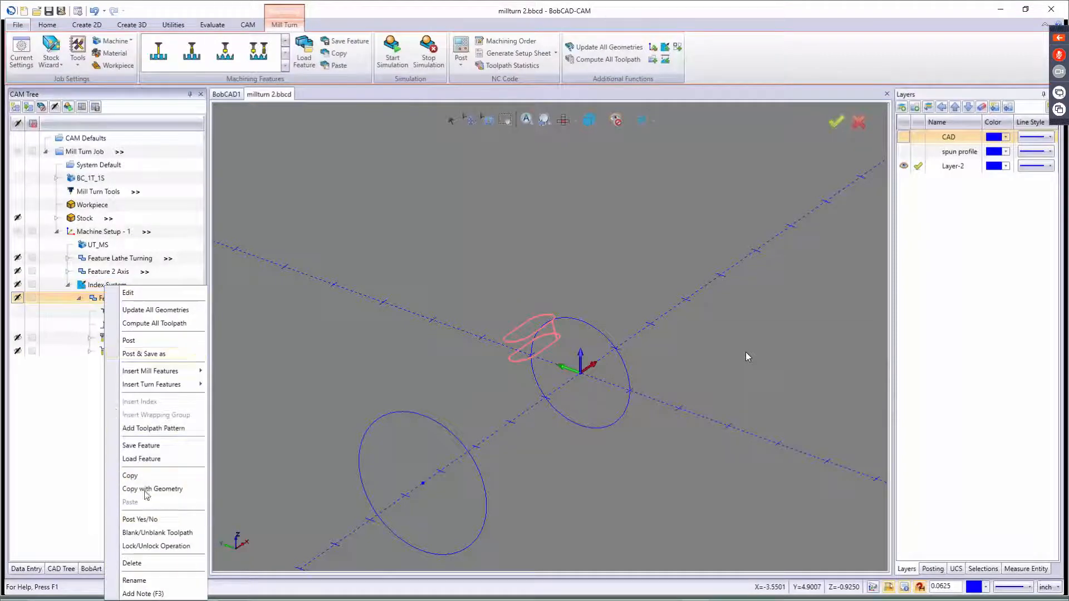
left_click(163, 428)
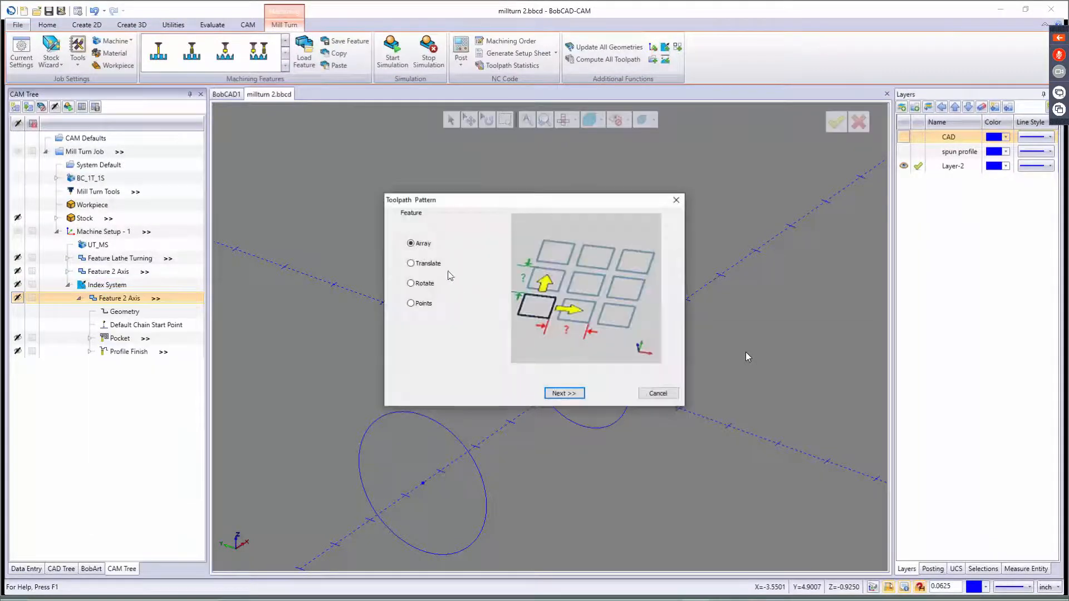
- Make the toolpath pattern a Rotate type with the 3D option, an angle of 360/5 degrees and 4 copies
left_click(421, 285)
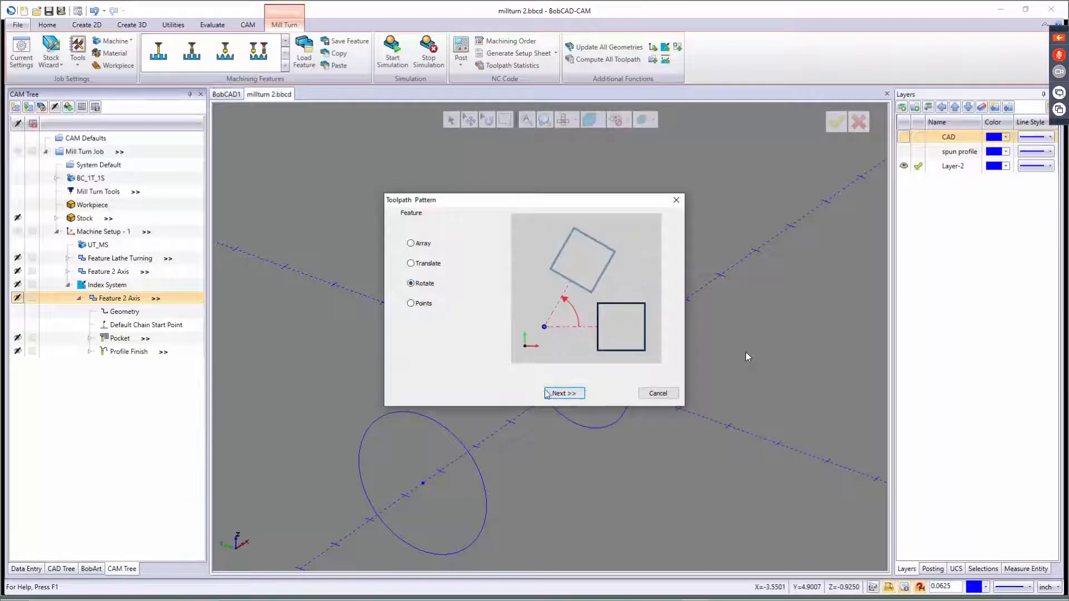
left_click(563, 393)
left_click(400, 224)
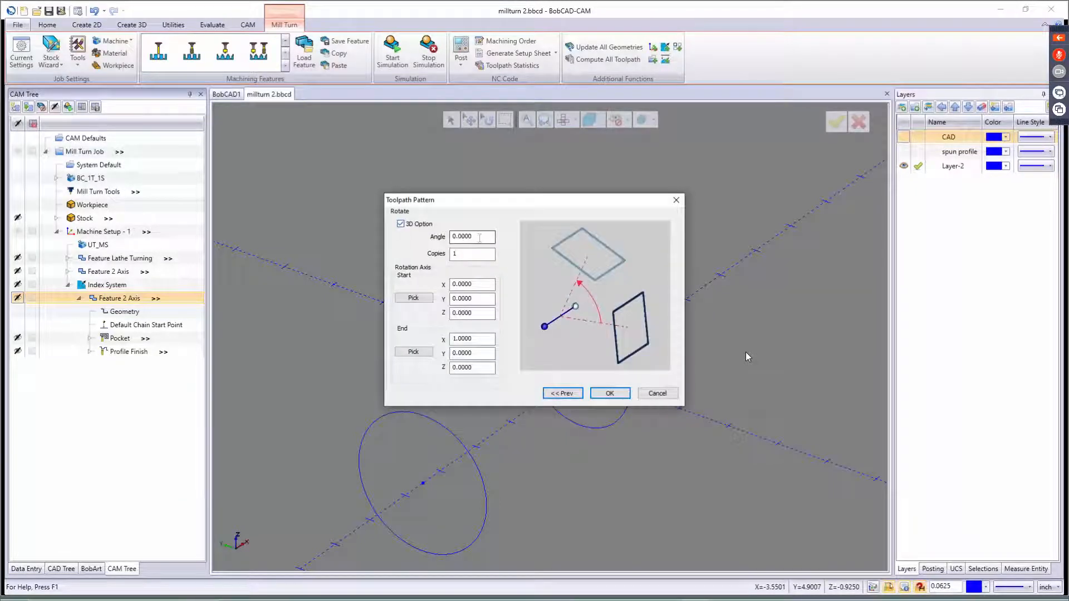
type("360/5")
key("Tab")
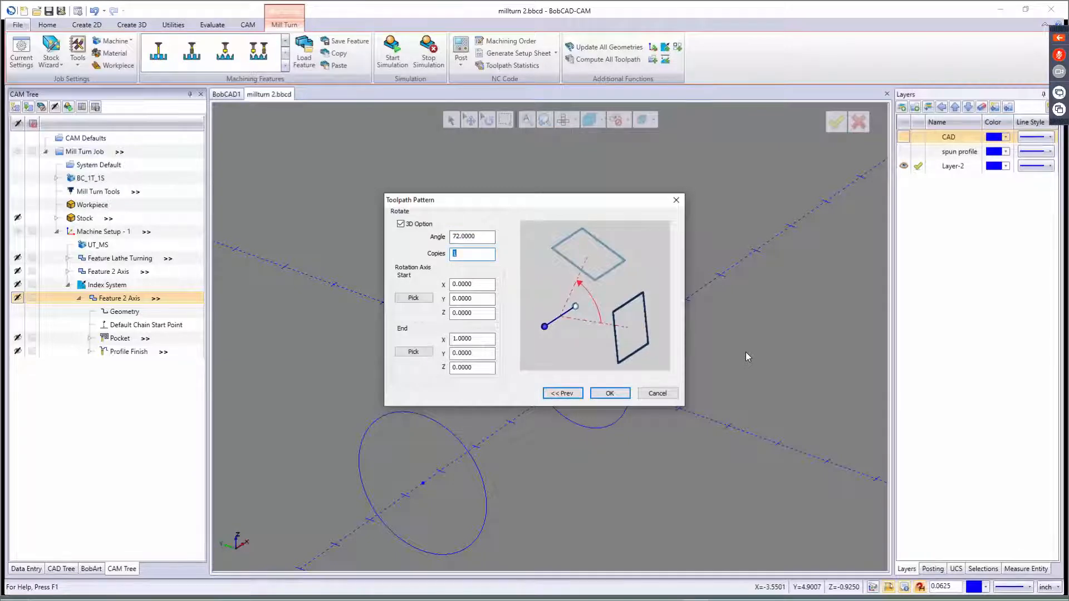
key("Tab")
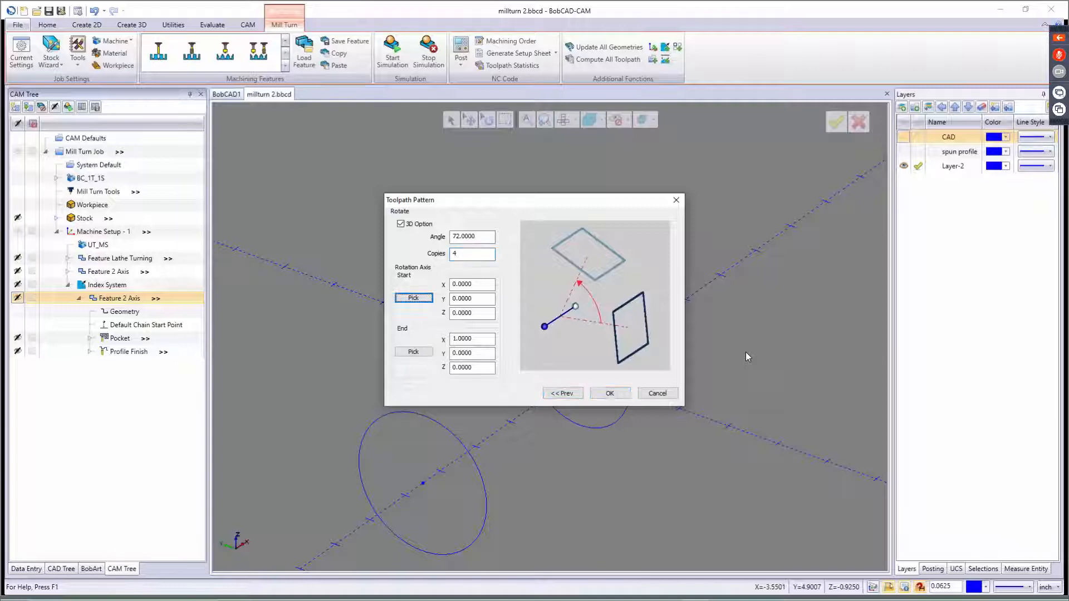
- Define the pattern's rotation axis from the hub's front circle centre to the rear recess circle's centre, and create the pattern
left_click(429, 302)
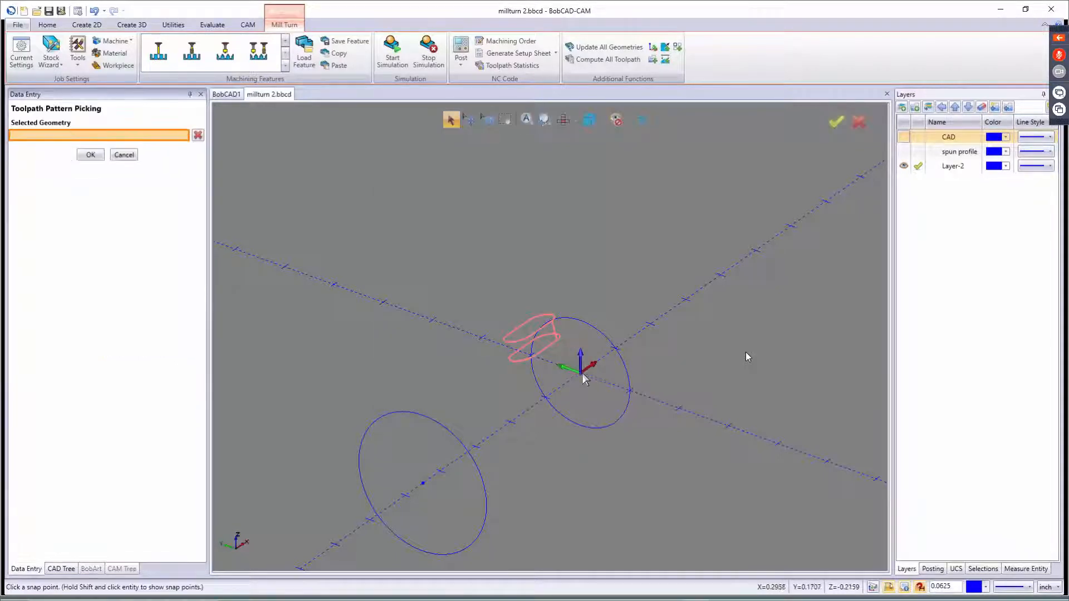
left_click(584, 378)
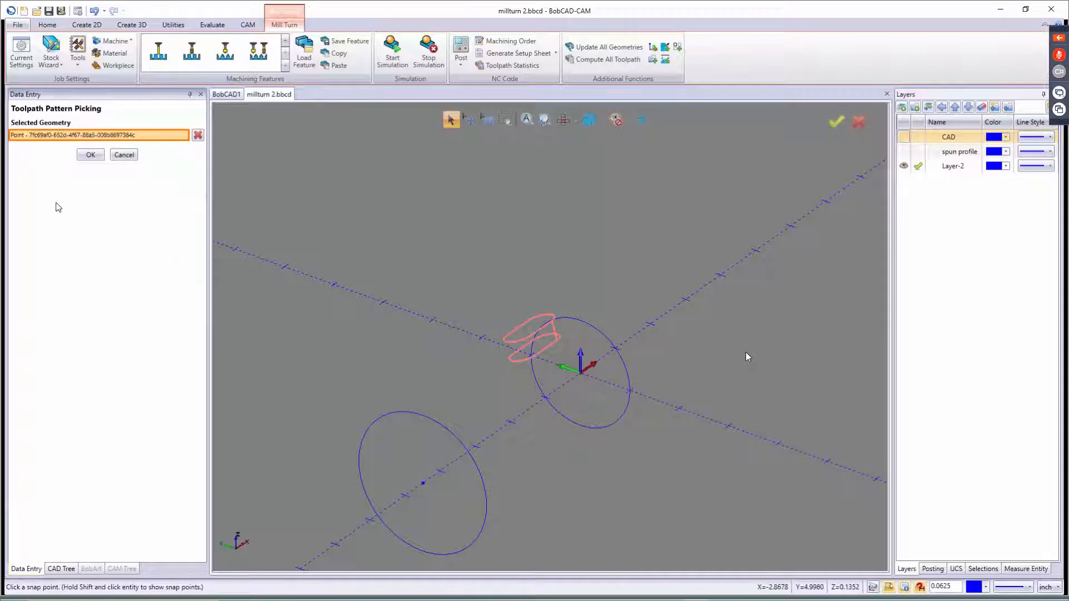
left_click(90, 154)
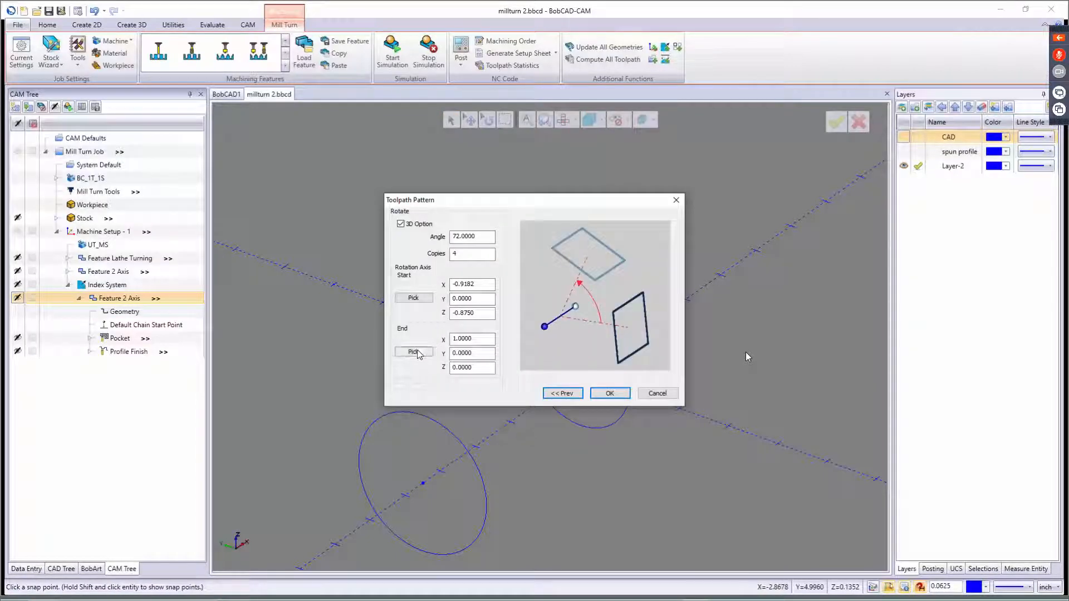
left_click(414, 353)
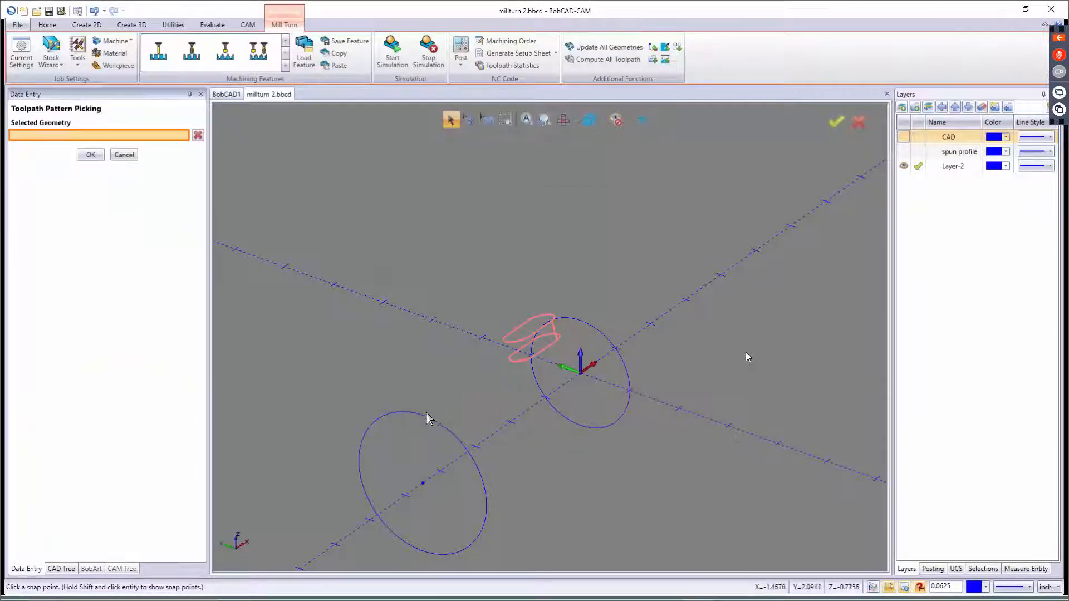
left_click(427, 416, "shift")
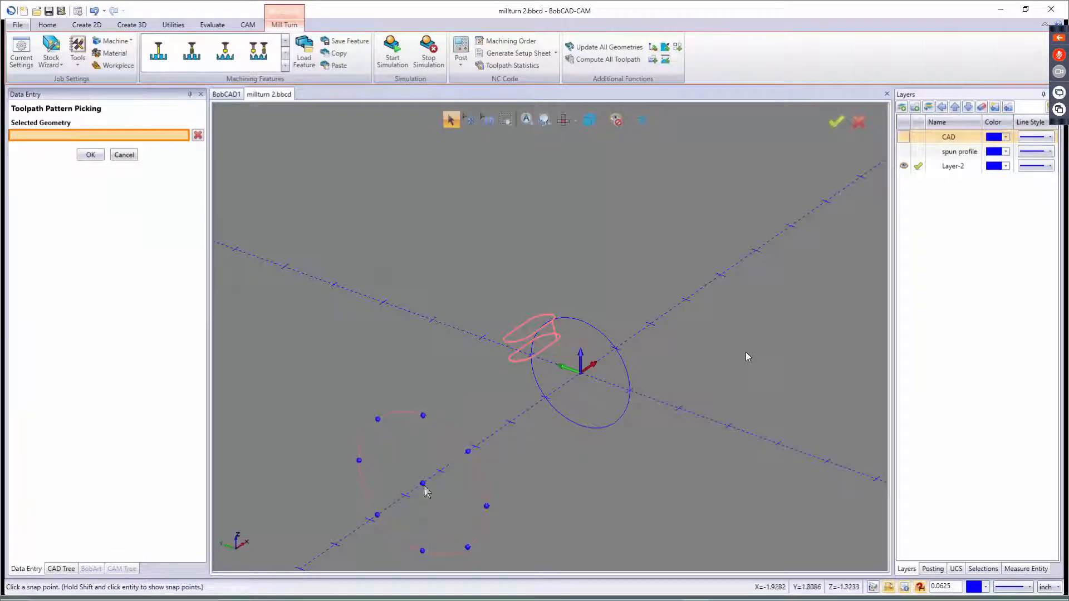
left_click(422, 483)
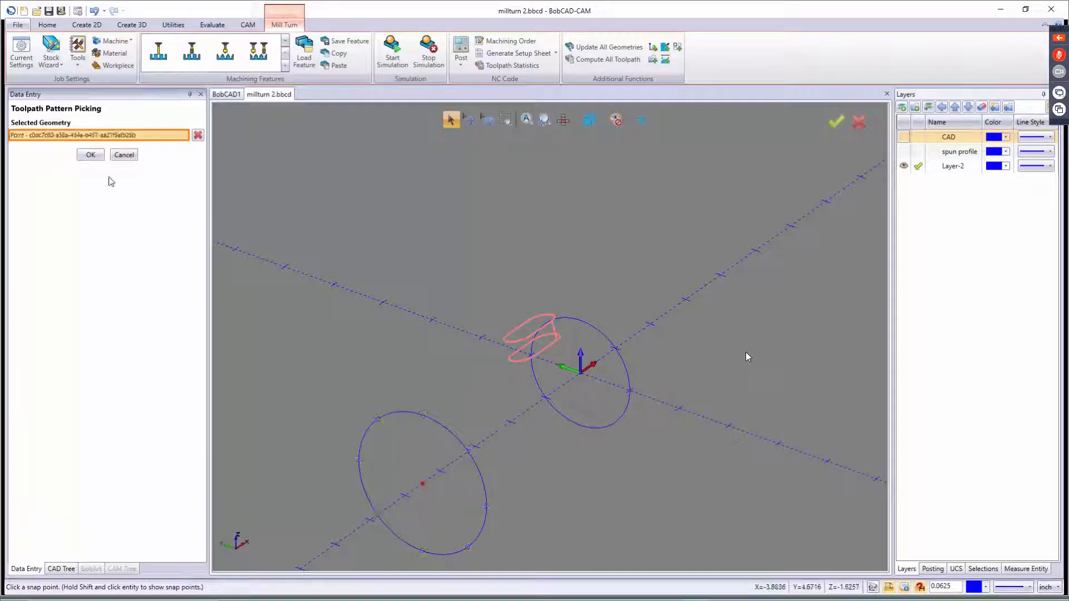
left_click(90, 155)
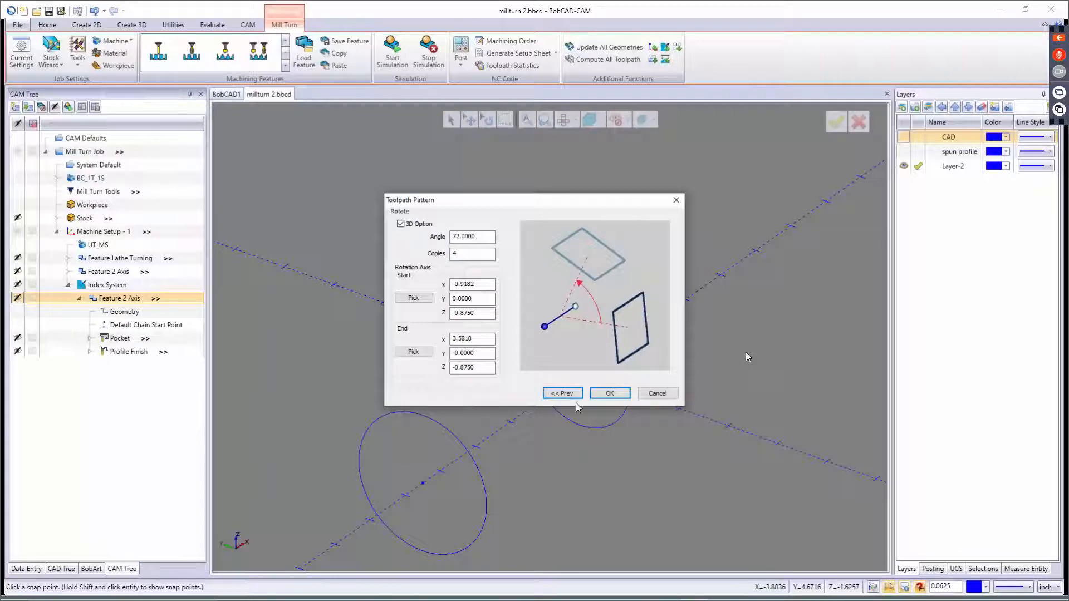
left_click(609, 393)
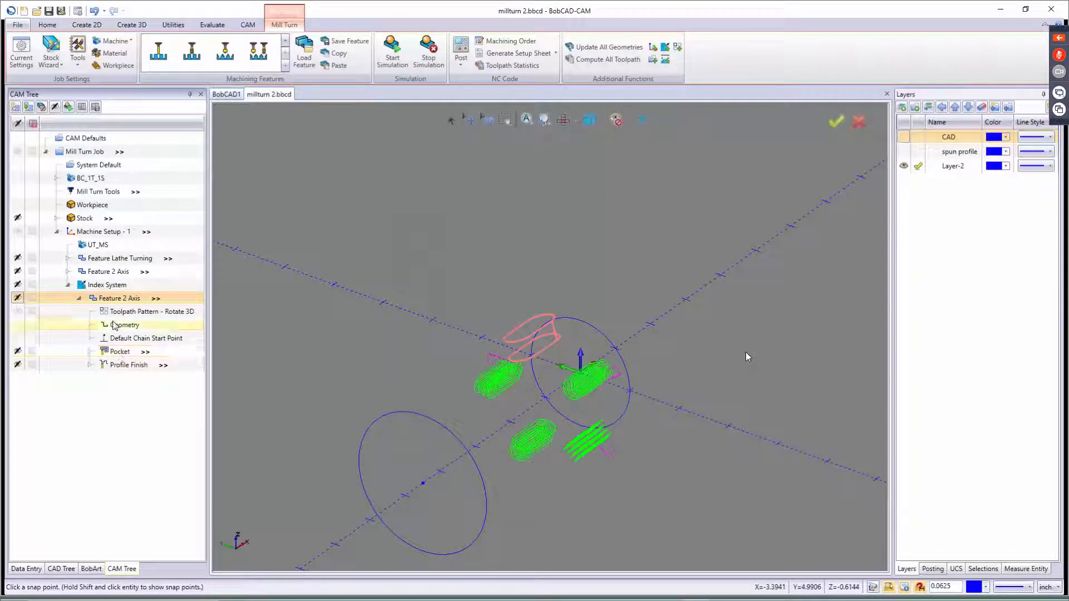
- Show the CAD layer and check the patterned pocket toolpaths against the slots around the hub
left_click(118, 353)
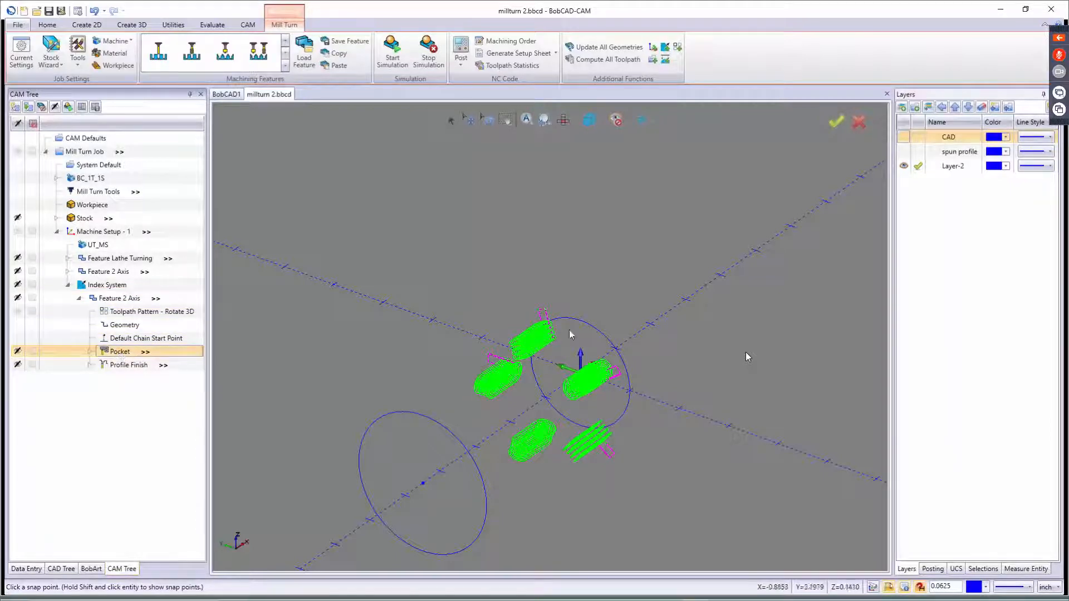
left_click(904, 137)
middle_click_drag(723, 368, 579, 376)
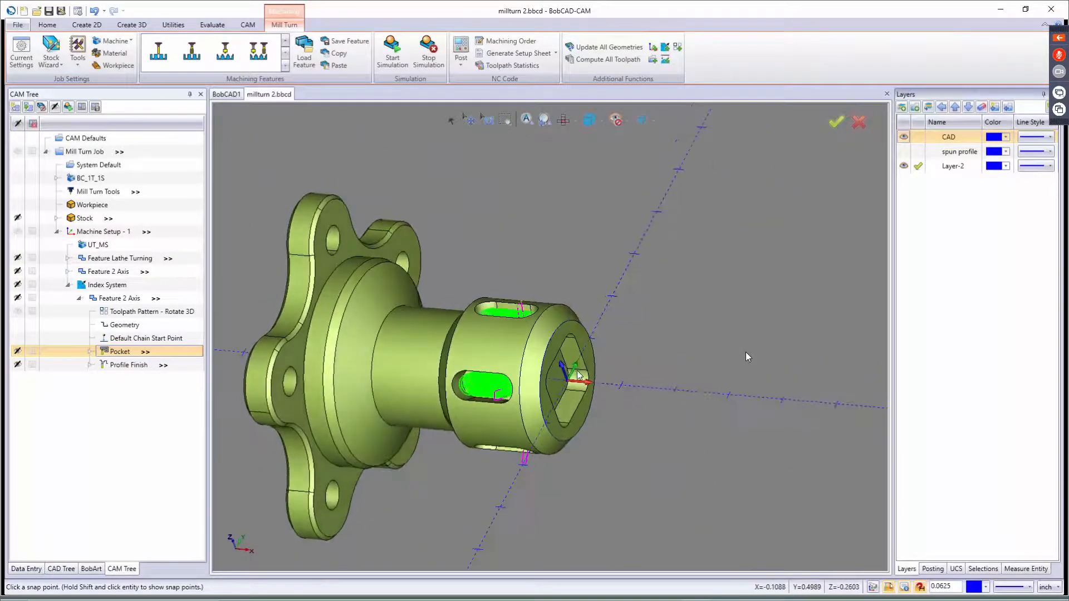
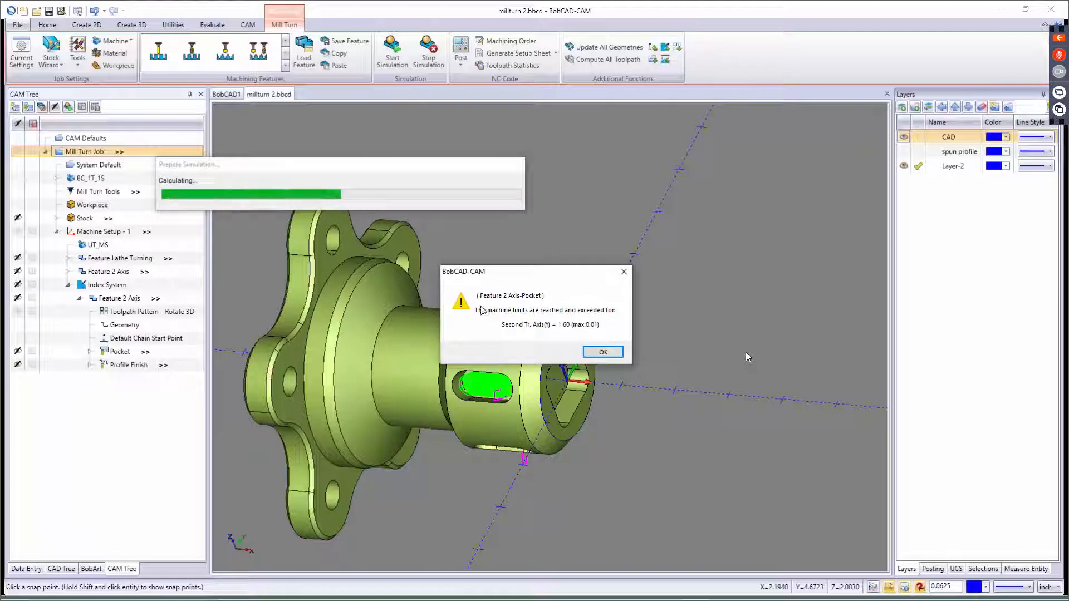
- Try the simulation with posting of the rotated toolpath pattern turned off, and turn its posting back on
left_click(603, 353)
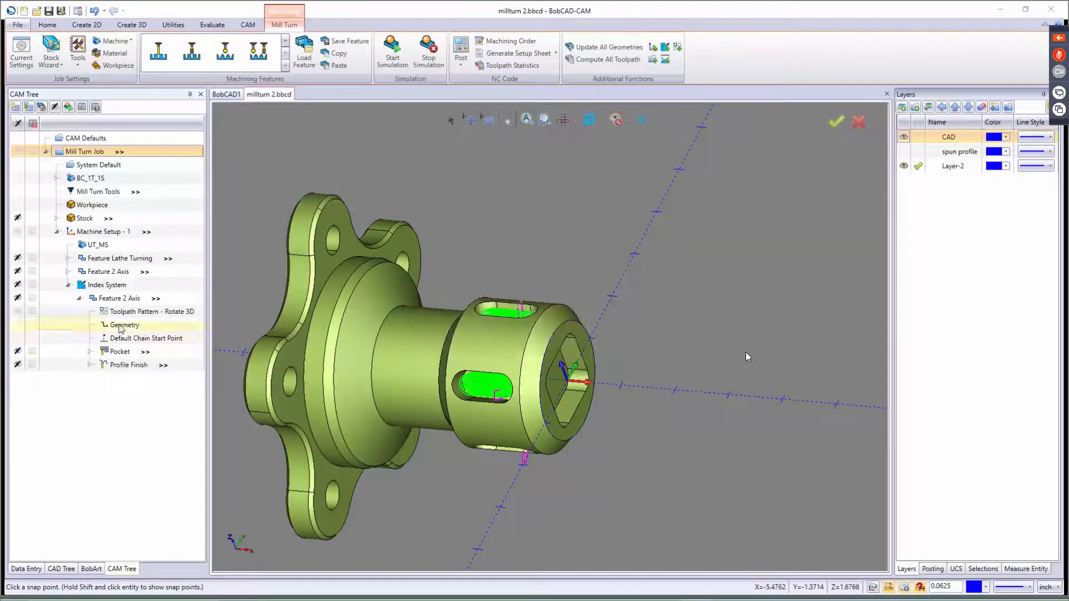
right_click(107, 311)
left_click(130, 362)
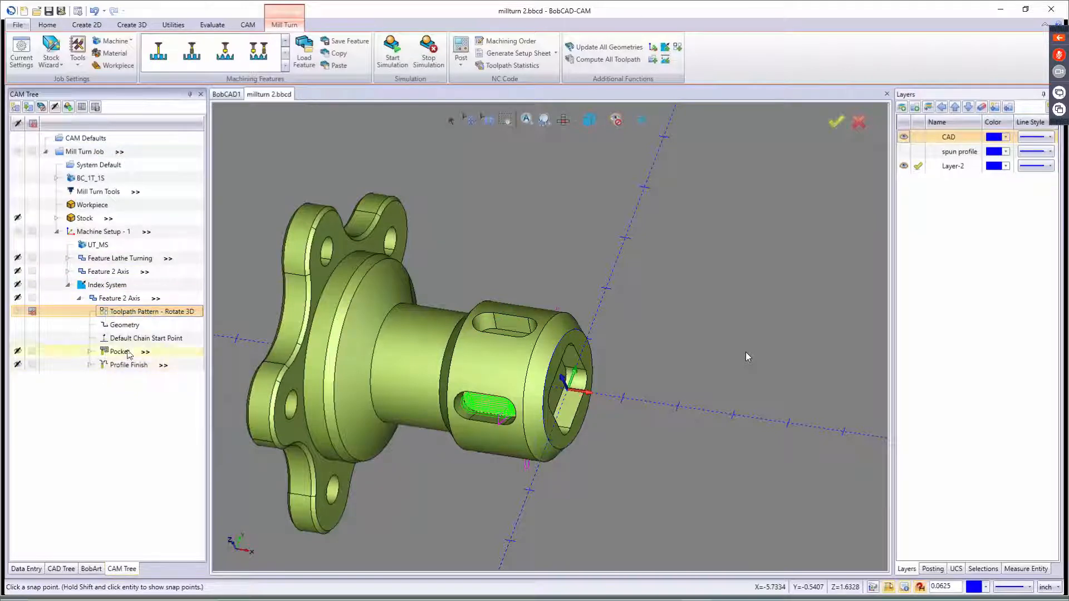
left_click(392, 53)
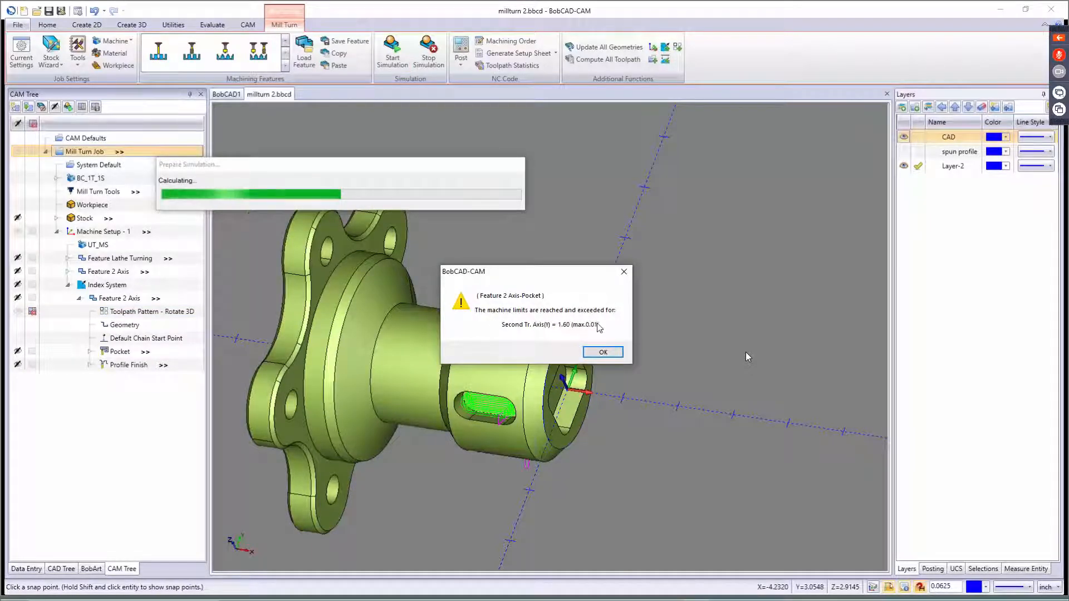
left_click(593, 353)
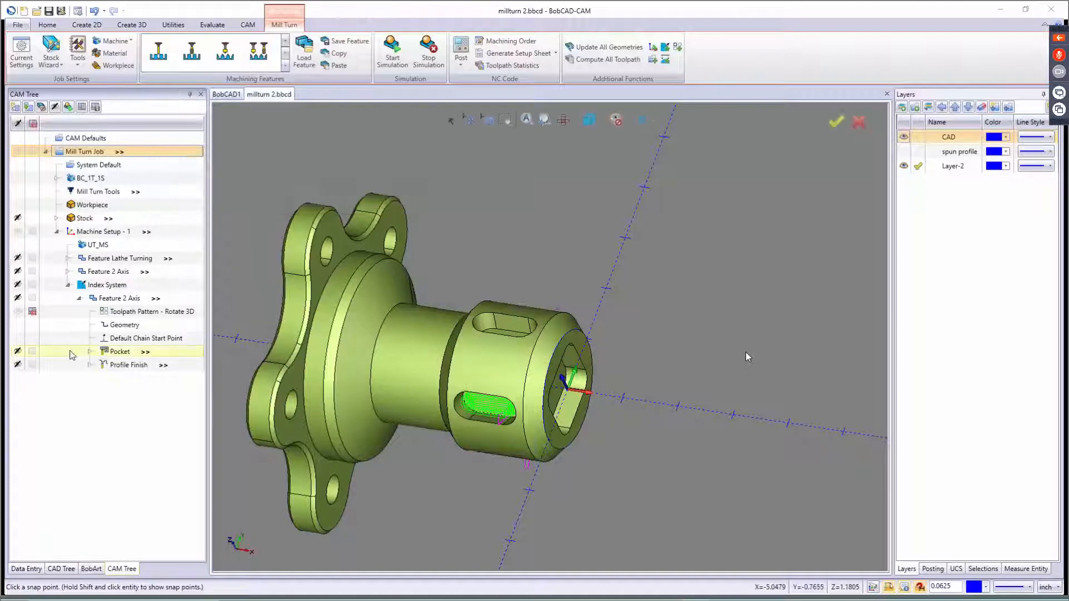
left_click(35, 312)
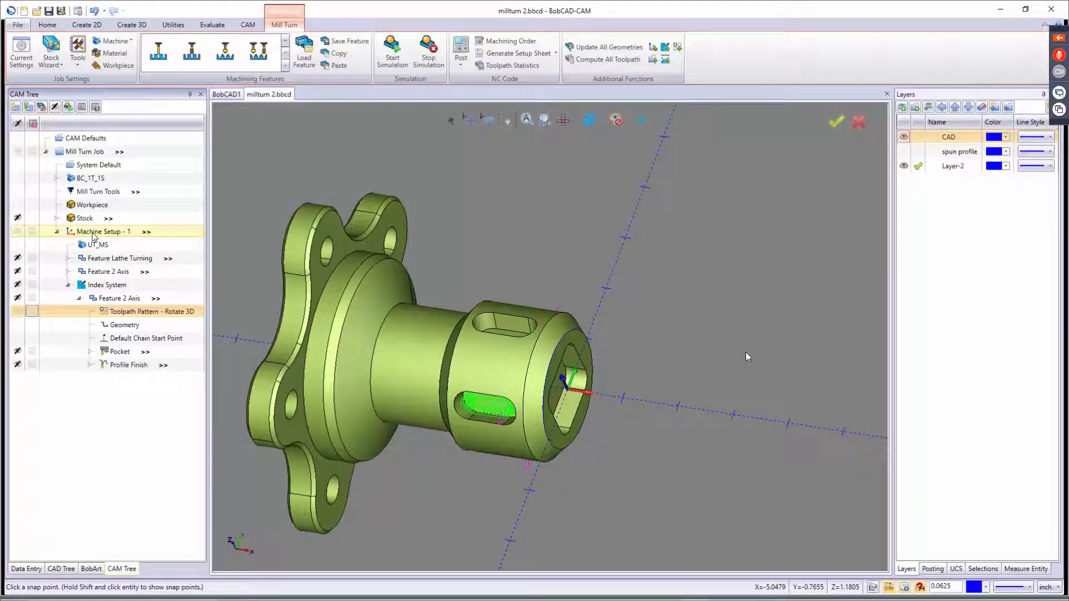
- Set the work offset Z of Machine Setup - 1 to 1 and try the simulation
left_click(103, 288)
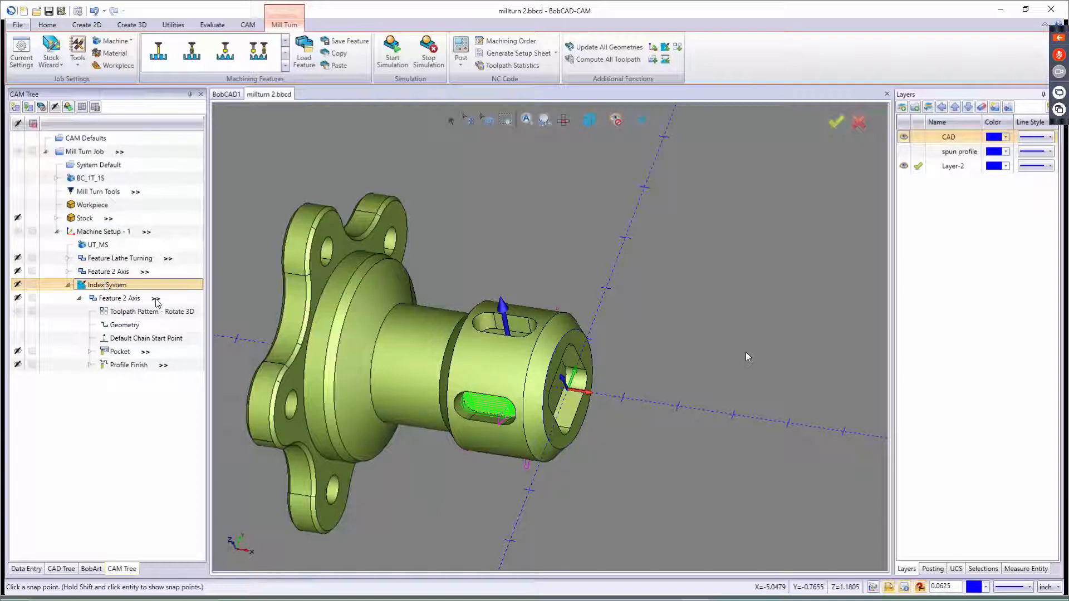
middle_click_drag(534, 351, 567, 318)
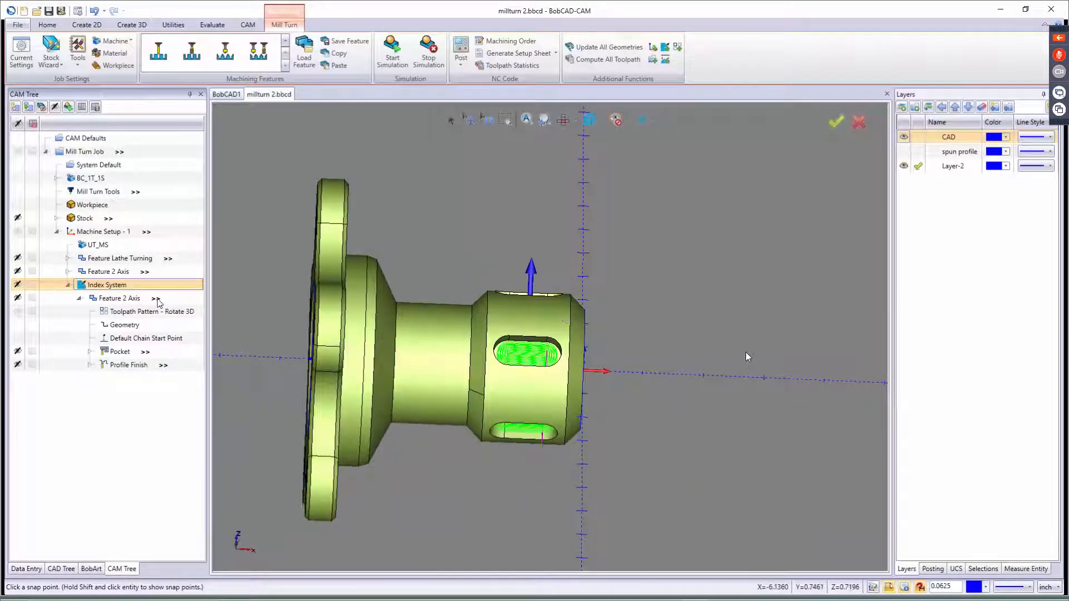
right_click(92, 236)
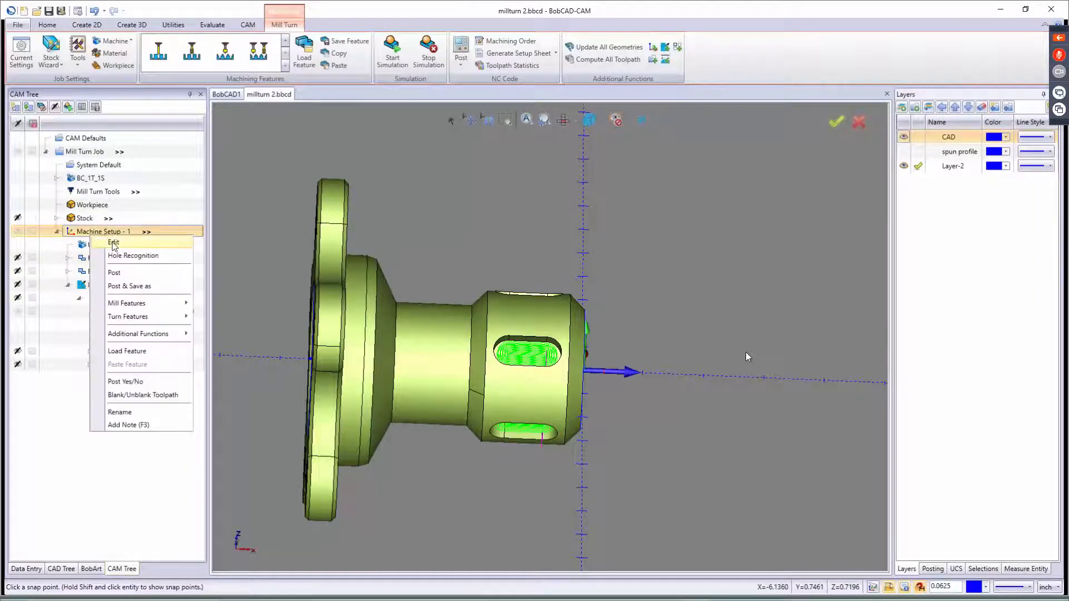
left_click(115, 248)
scroll(126, 464, "down", 2)
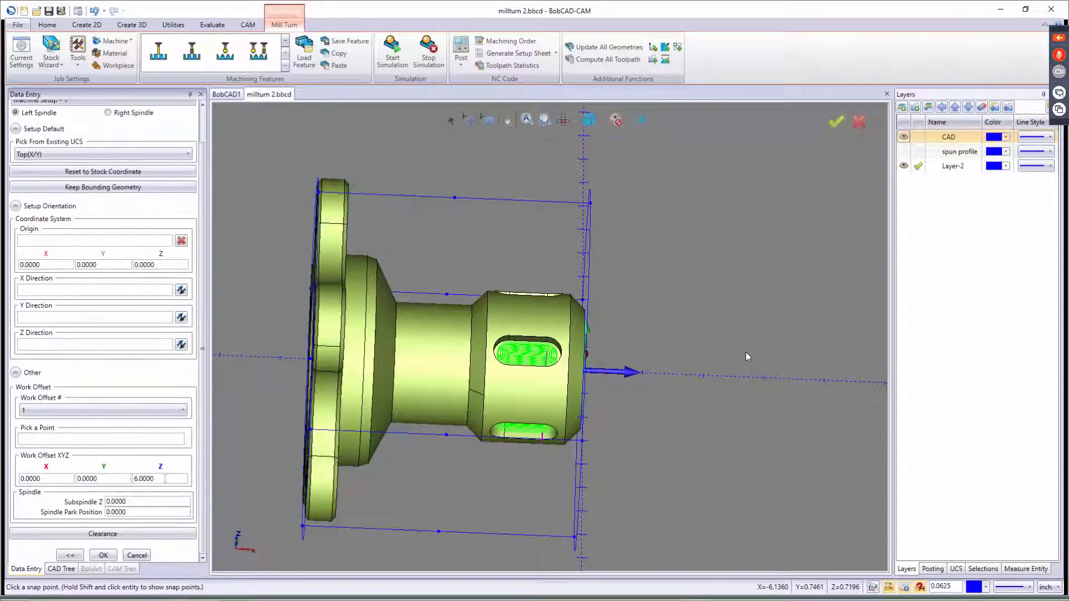
double_click(166, 479)
type("1")
left_click(103, 555)
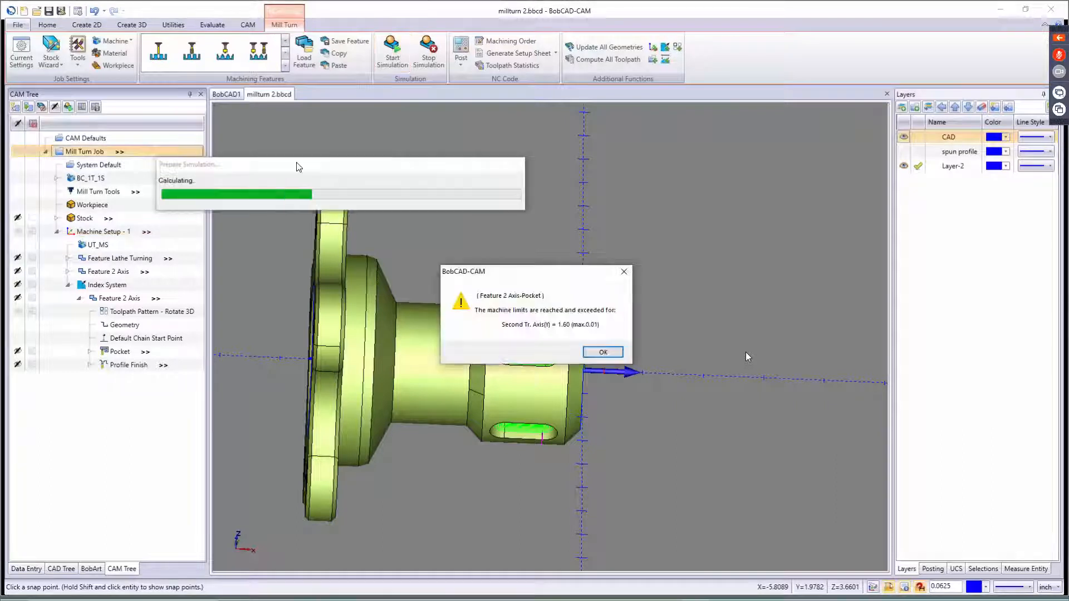
left_click(601, 353)
- Try the simulation with posting of the front-face 2 Axis feature turned off, and turn its posting back on
left_click(68, 272)
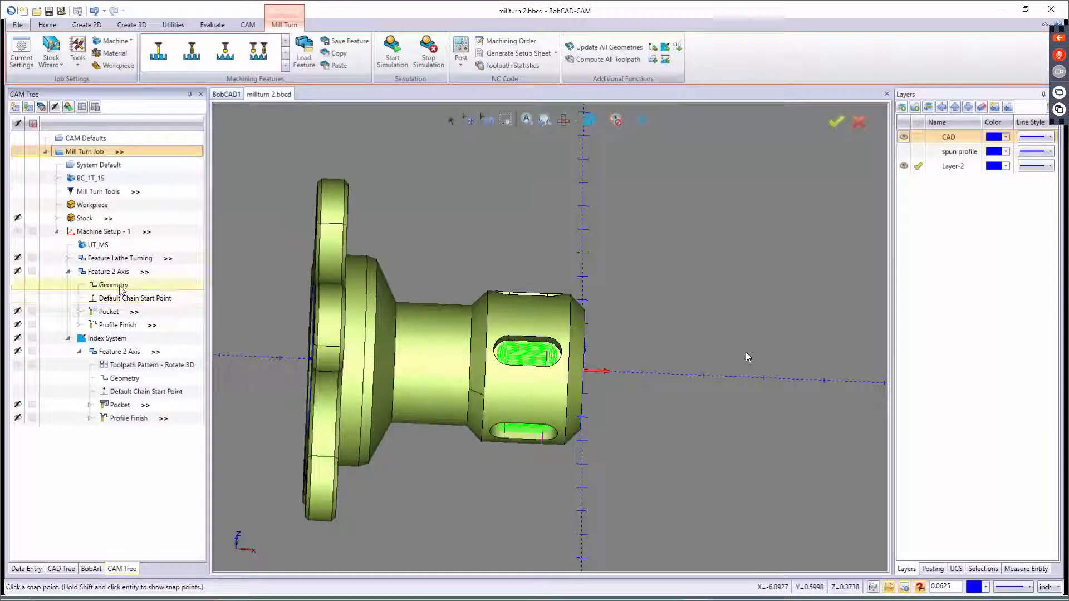
left_click(33, 272)
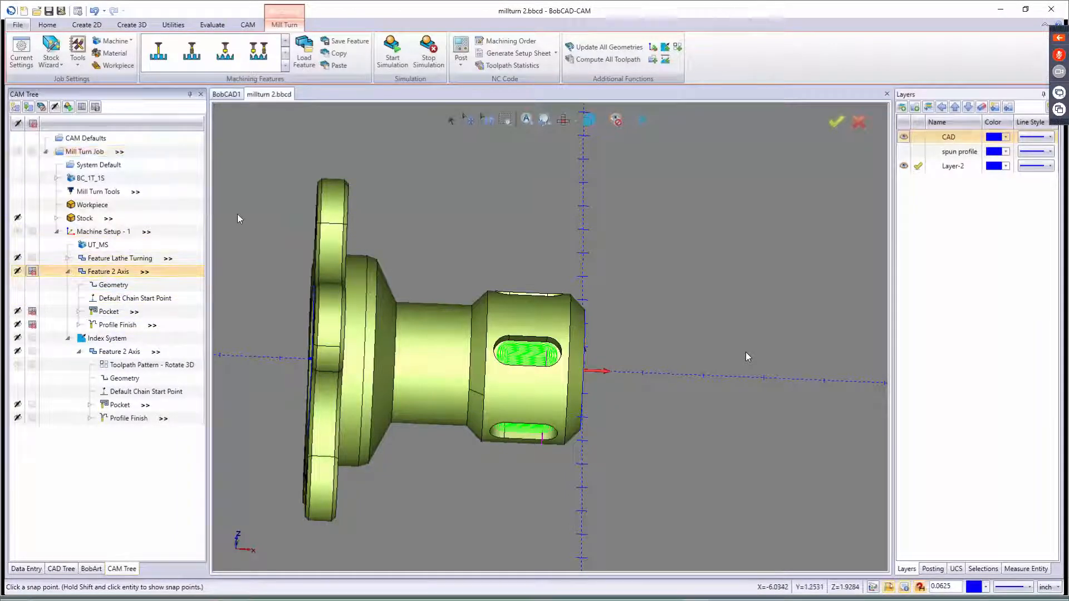
left_click(393, 52)
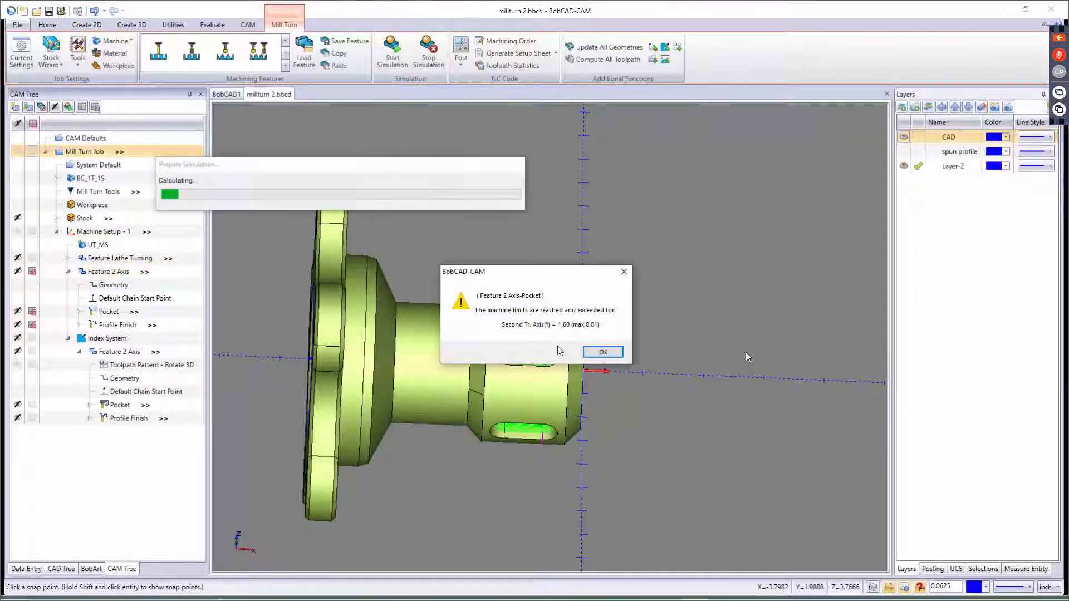
left_click(604, 354)
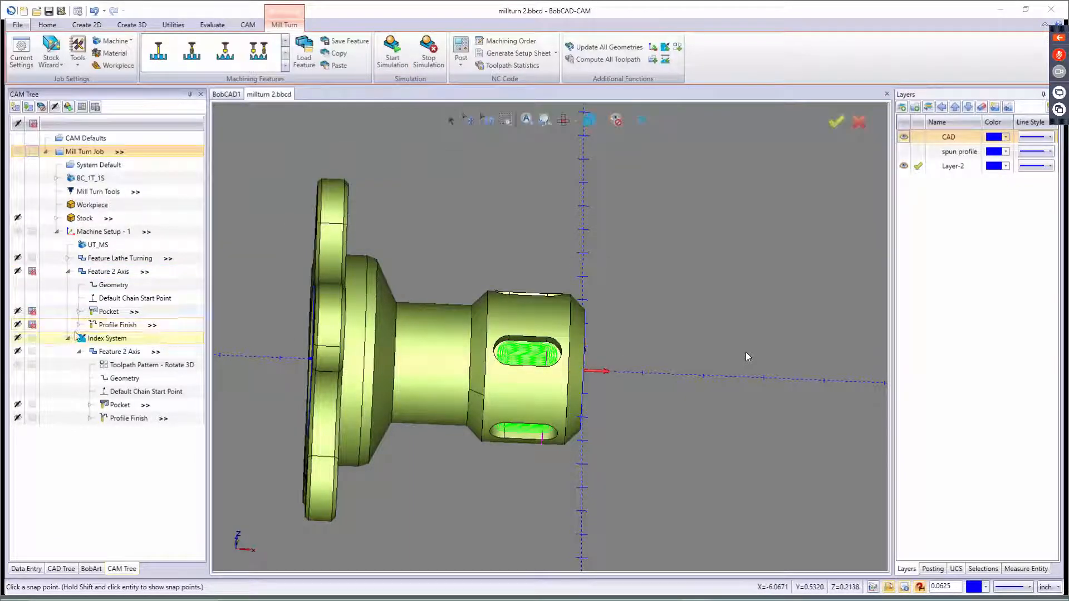
left_click(100, 338)
middle_click_drag(510, 284, 508, 328)
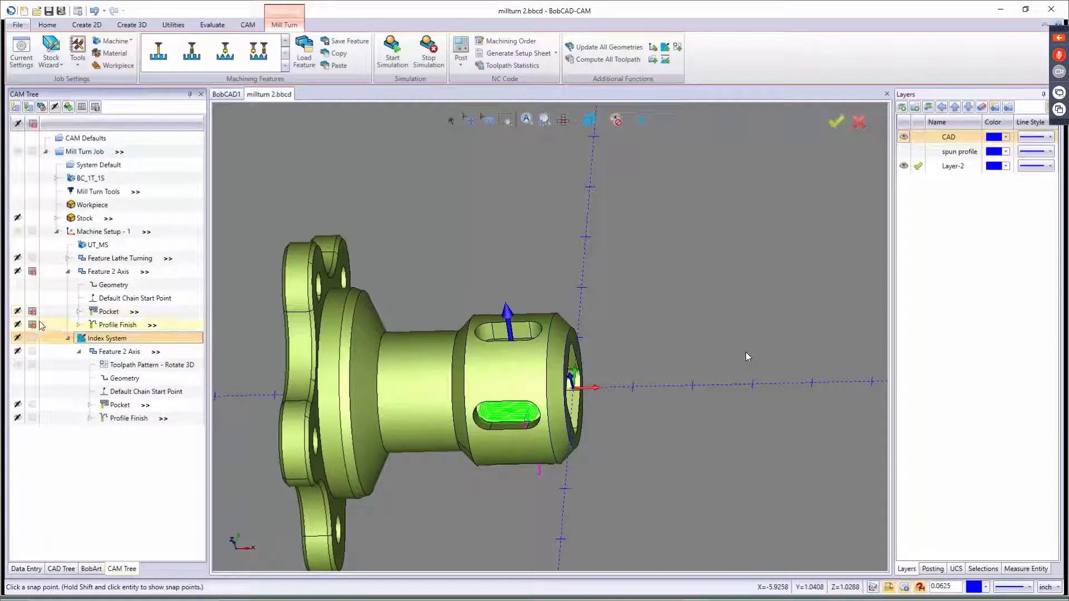
left_click(33, 271)
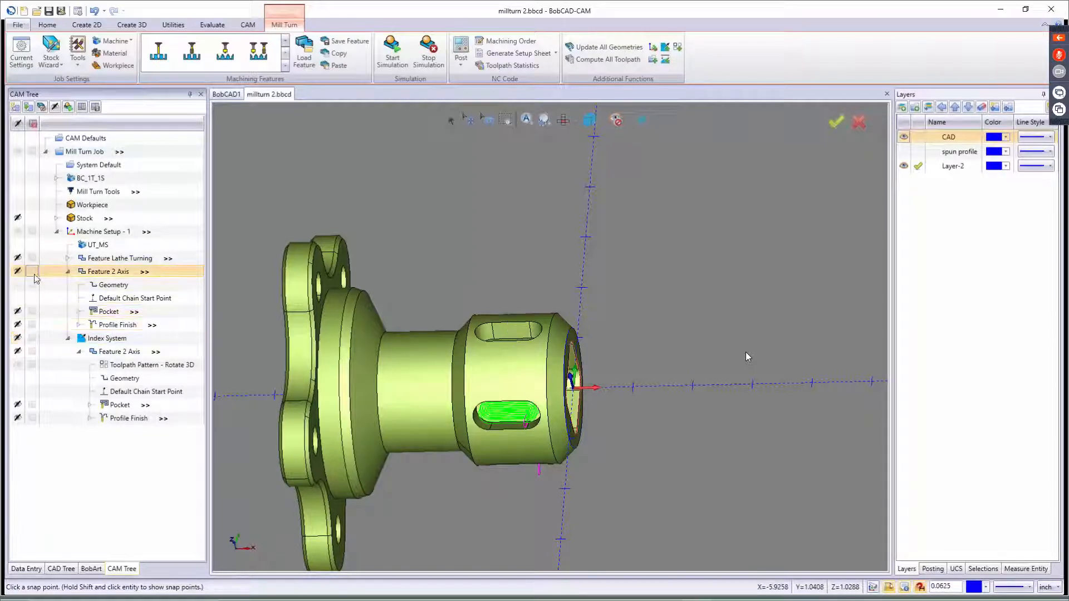
- Try the simulation with posting of the Index System turned off, and turn its posting back on
left_click(32, 338)
left_click(394, 56)
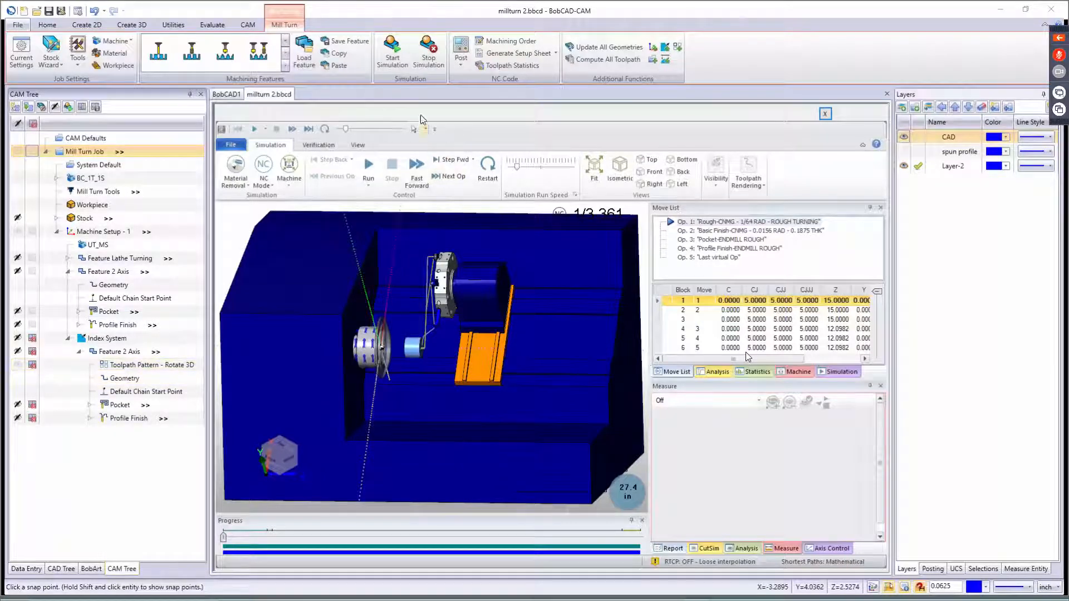
left_click(428, 60)
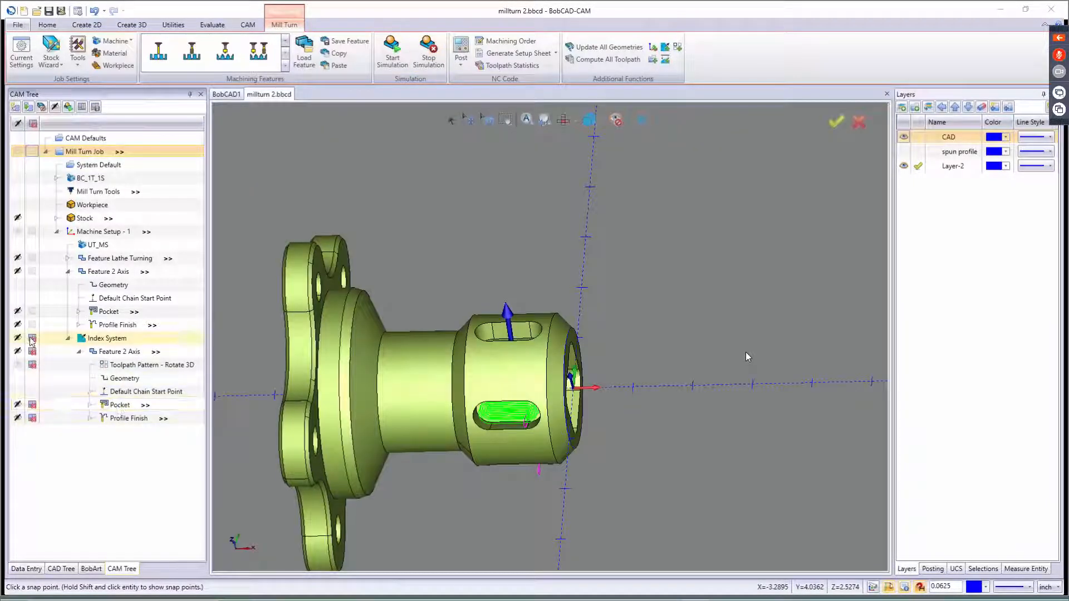
- Compare the station 7 and 8 end mills on the turret and confirm station 8's 1/8 FLAT ENDMILL - LONG for the slot pocket
right_click(129, 404)
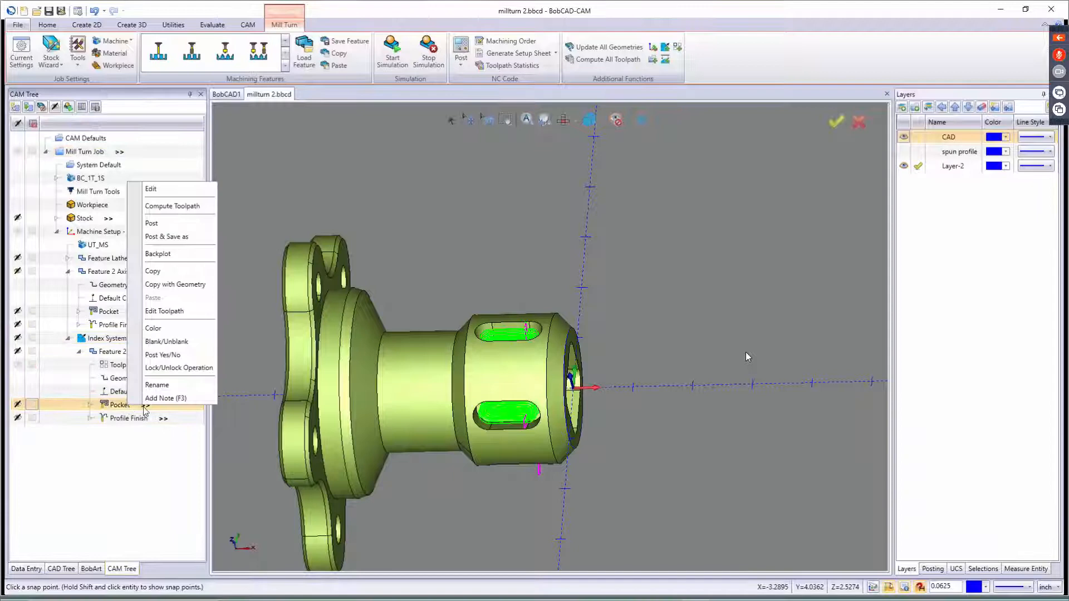
left_click(165, 189)
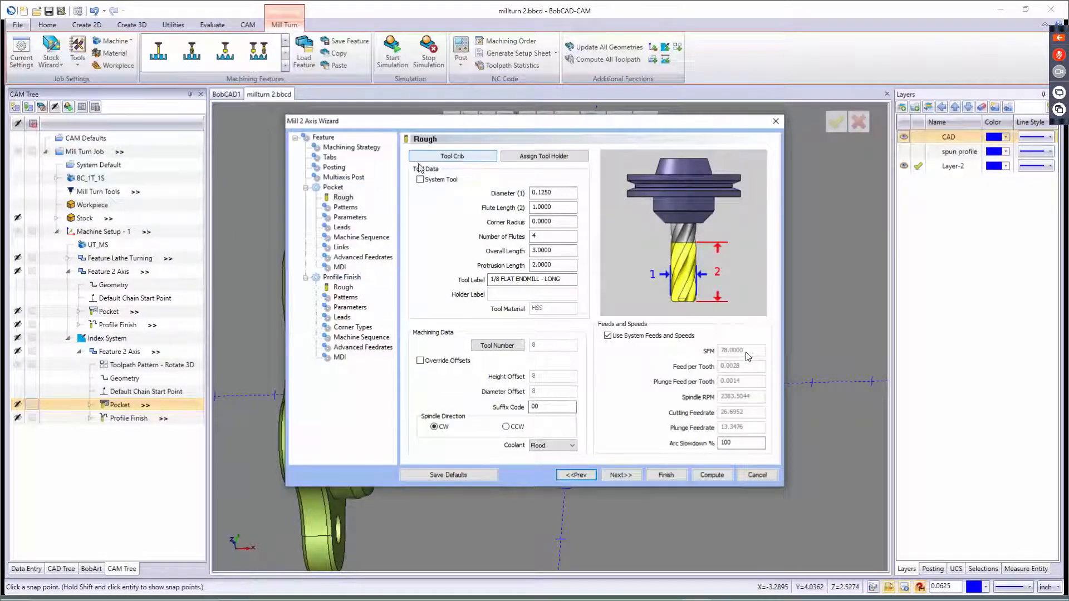
left_click(452, 158)
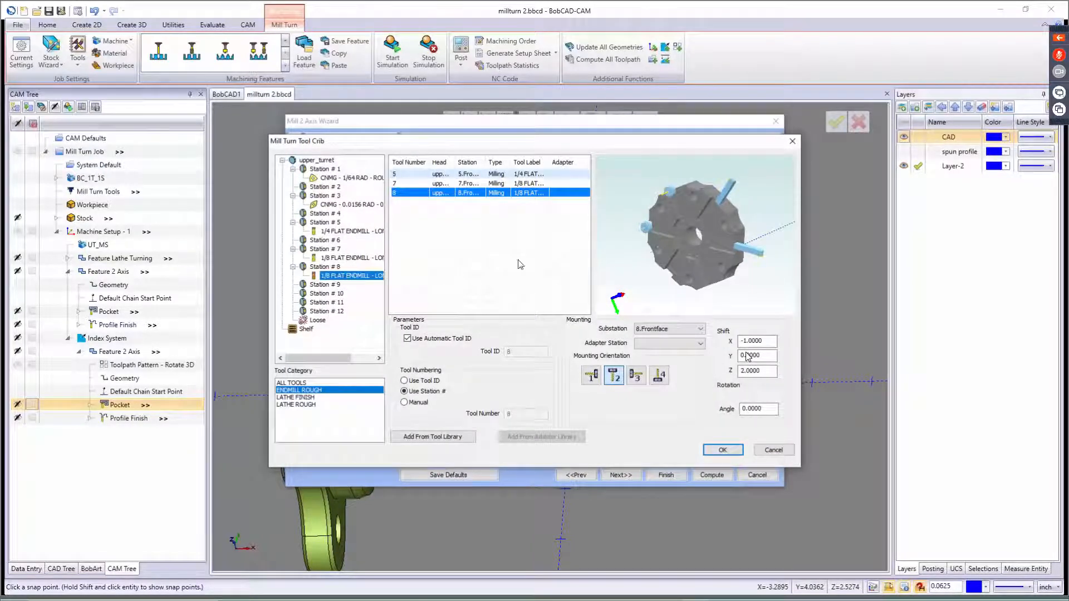
middle_click_drag(645, 241, 780, 252)
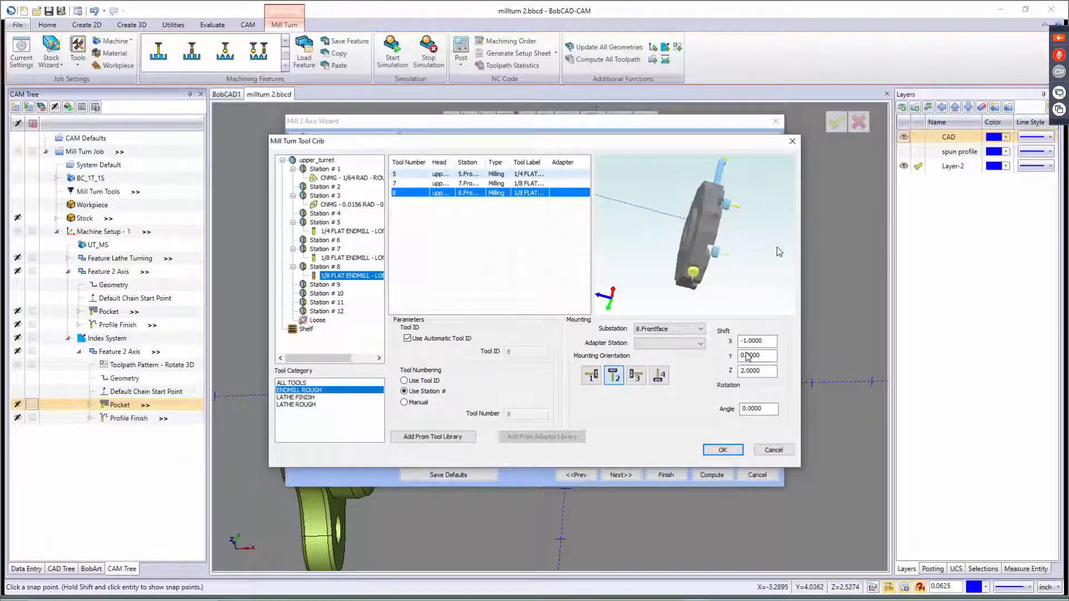
left_click(353, 259)
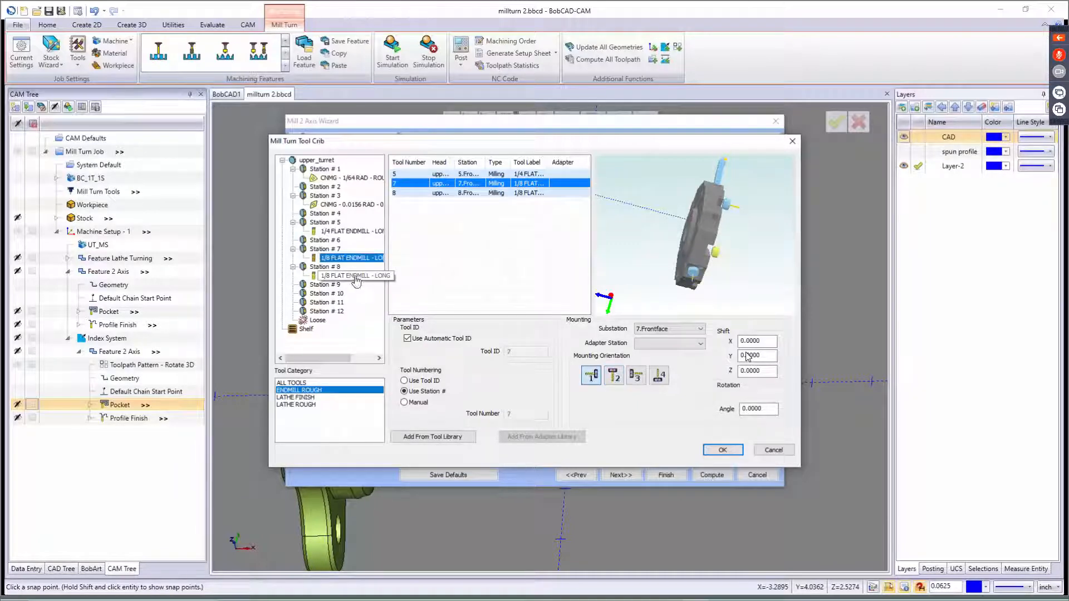
left_click(354, 275)
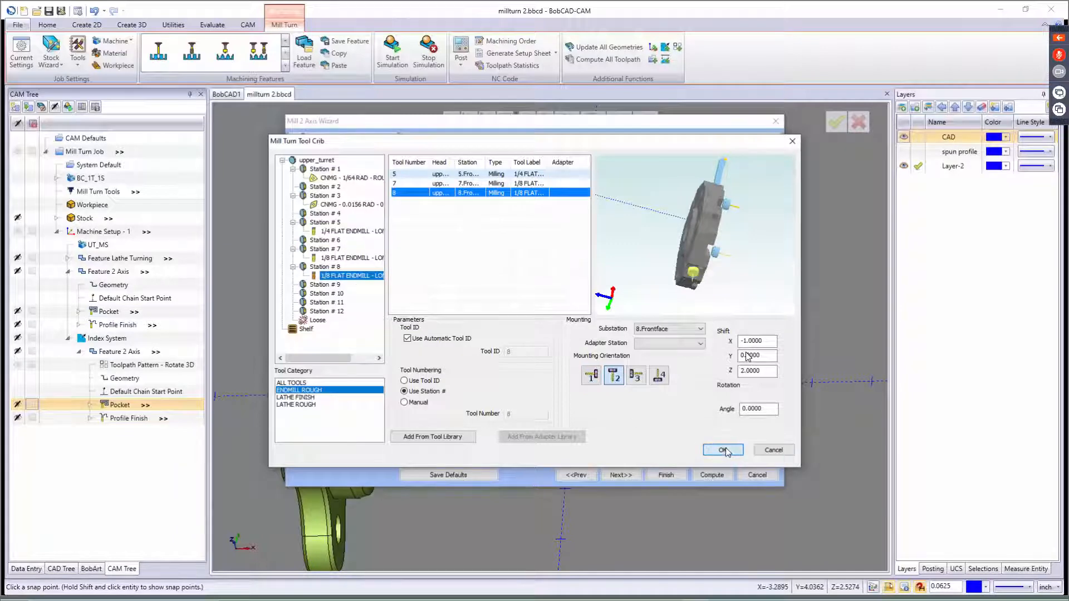
left_click(724, 451)
- Confirm the station 8 1/8 FLAT ENDMILL - LONG for the slots' profile finish and compute the toolpath
left_click(355, 288)
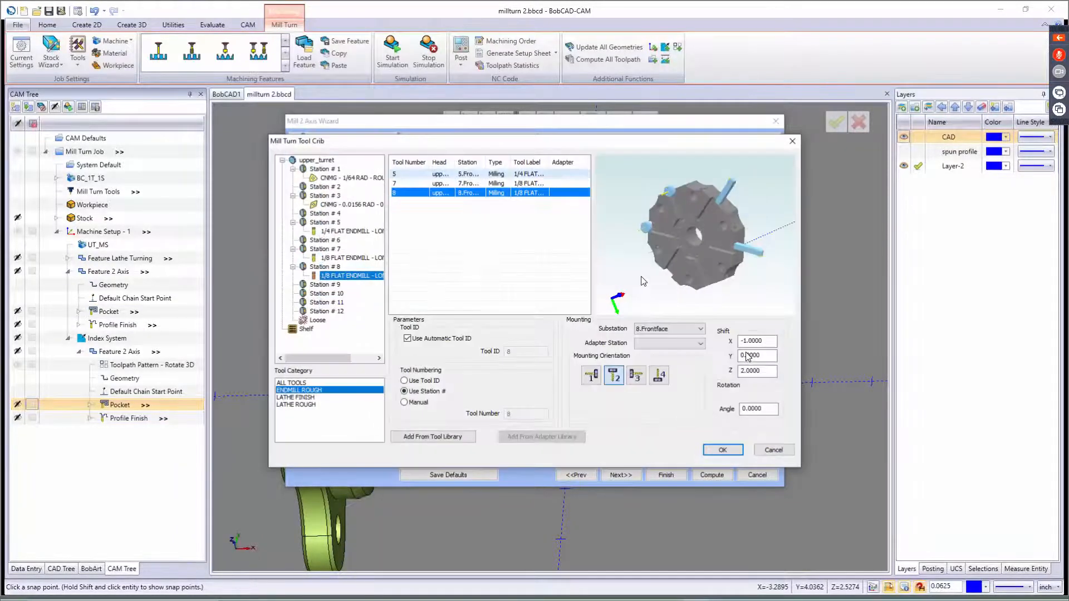
middle_click_drag(631, 276, 730, 236)
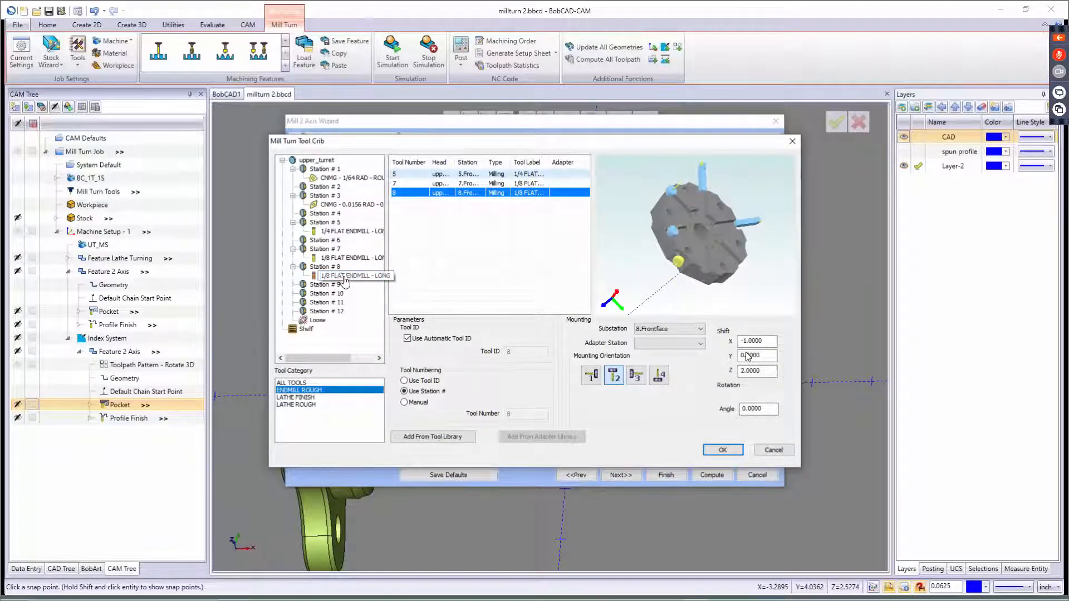
left_click(723, 451)
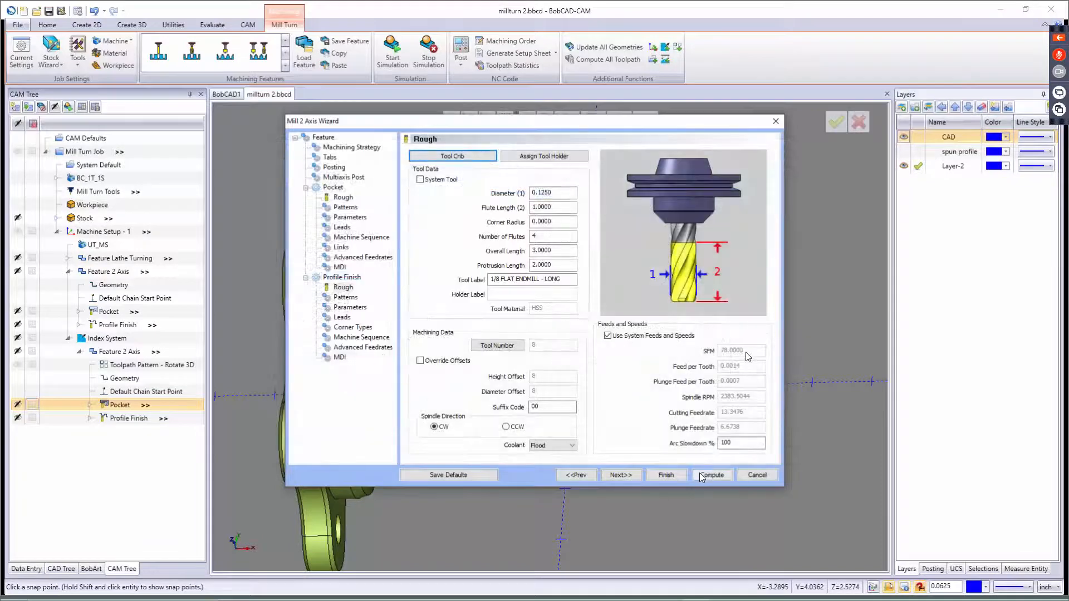
left_click(712, 475)
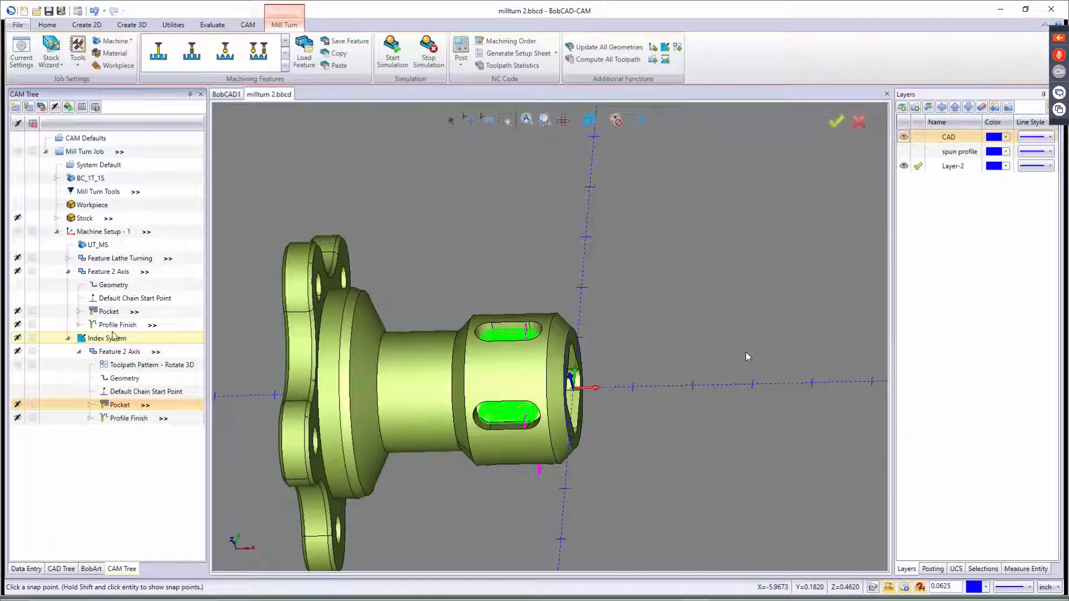
- Try to simulate the whole job with the Index System included for posting
left_click(32, 339)
left_click(32, 339)
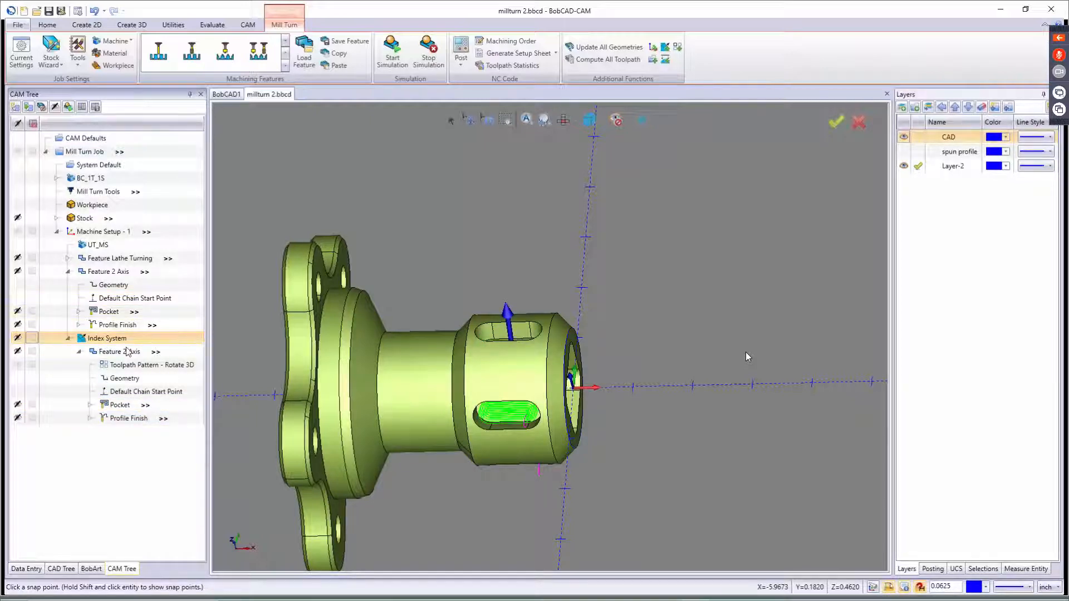
left_click(120, 405)
left_click(392, 52)
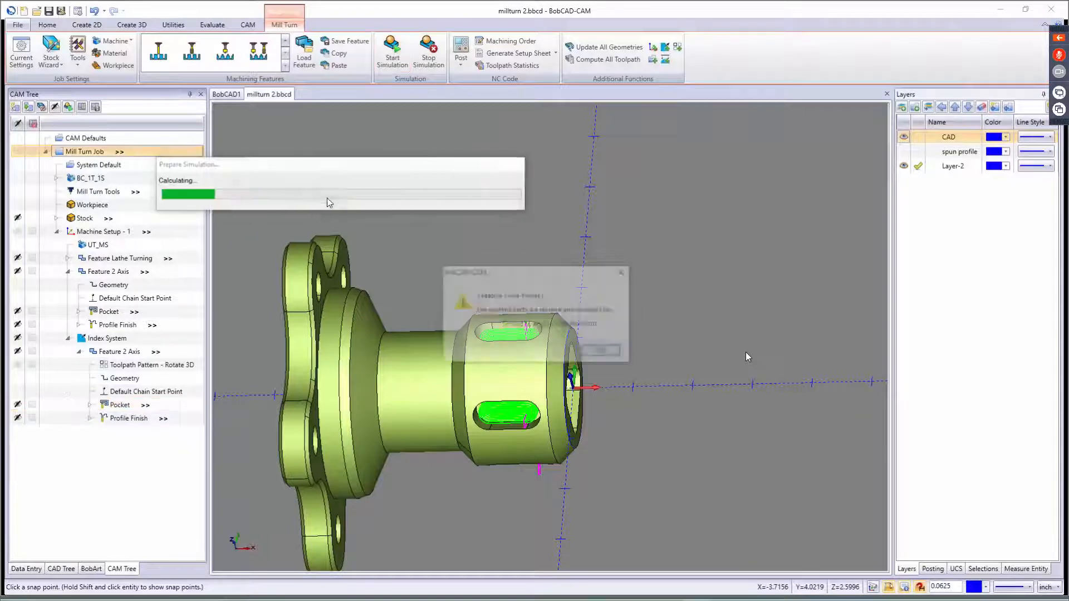
left_click(603, 351)
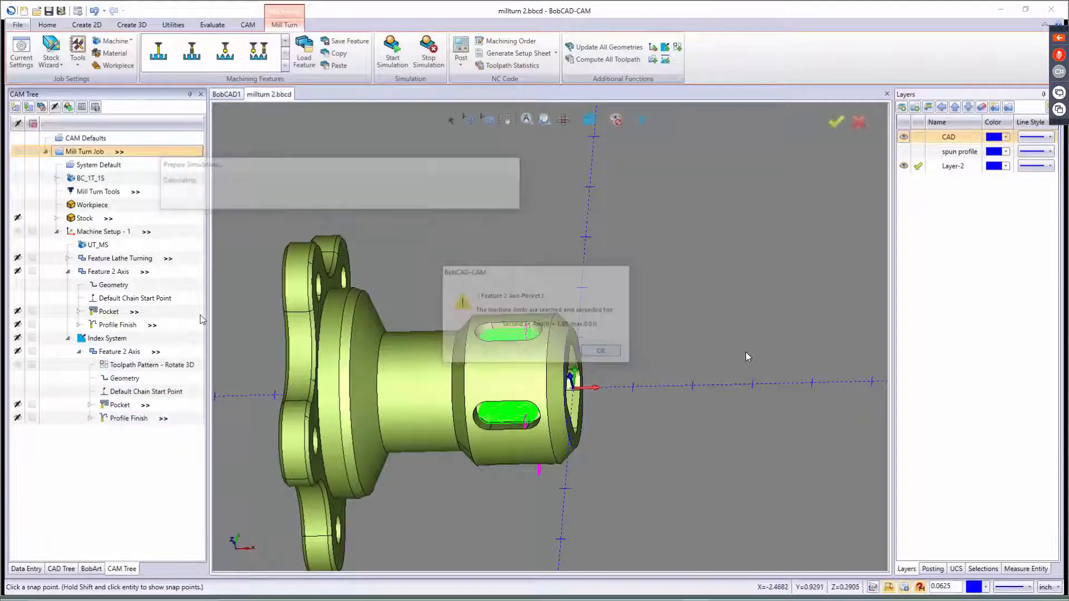
- In the slot feature's multiaxis post settings, disable Use Machine Settings, set the machine limits to No limits, and compute the toolpath
left_click(123, 352)
right_click(123, 352)
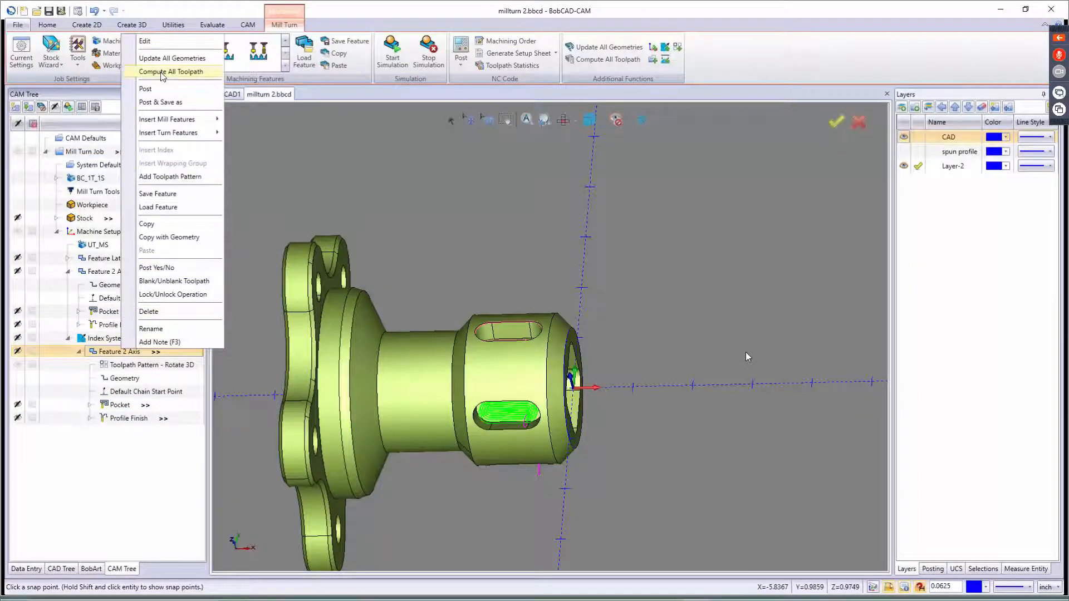
left_click(144, 40)
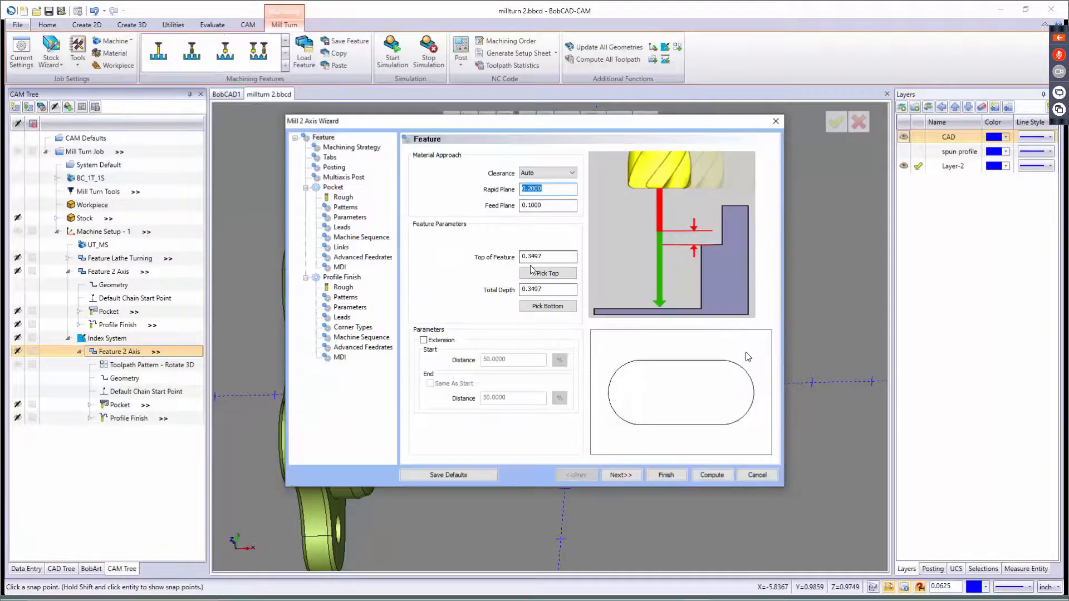
left_click(344, 177)
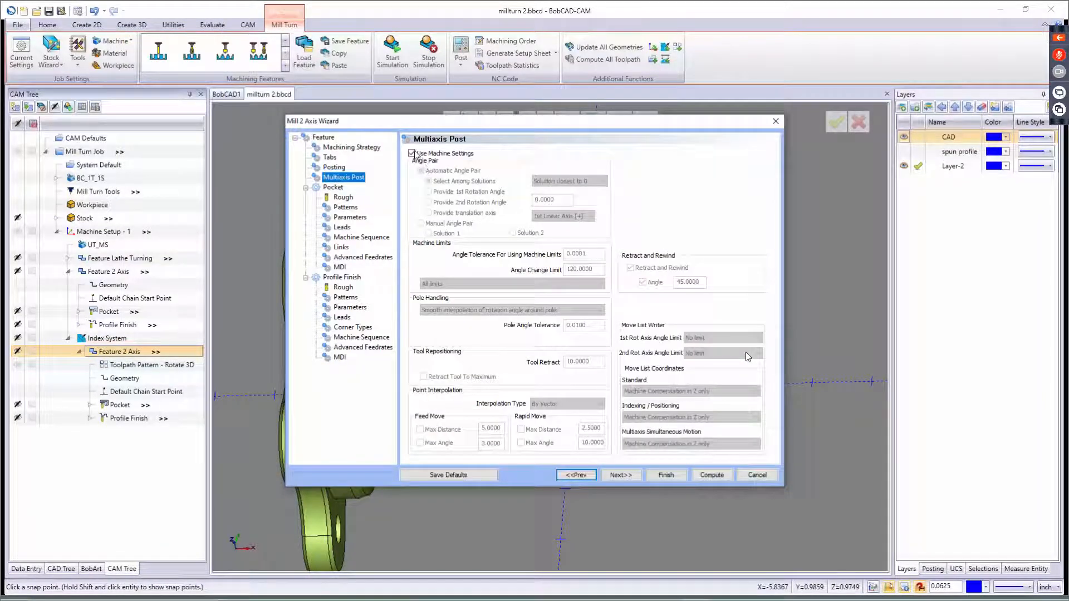
left_click(412, 153)
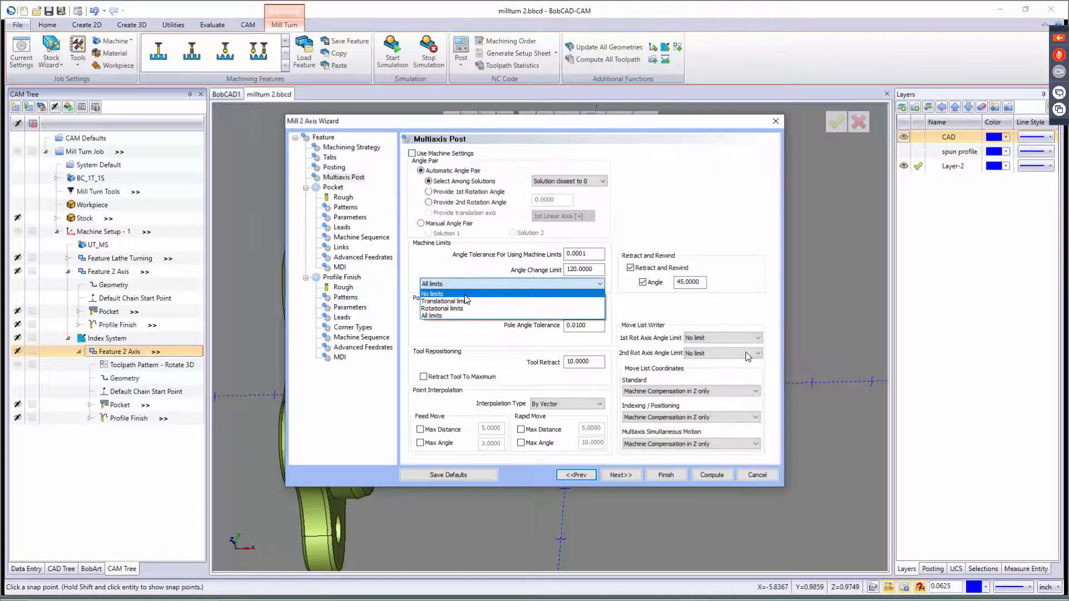
left_click(713, 476)
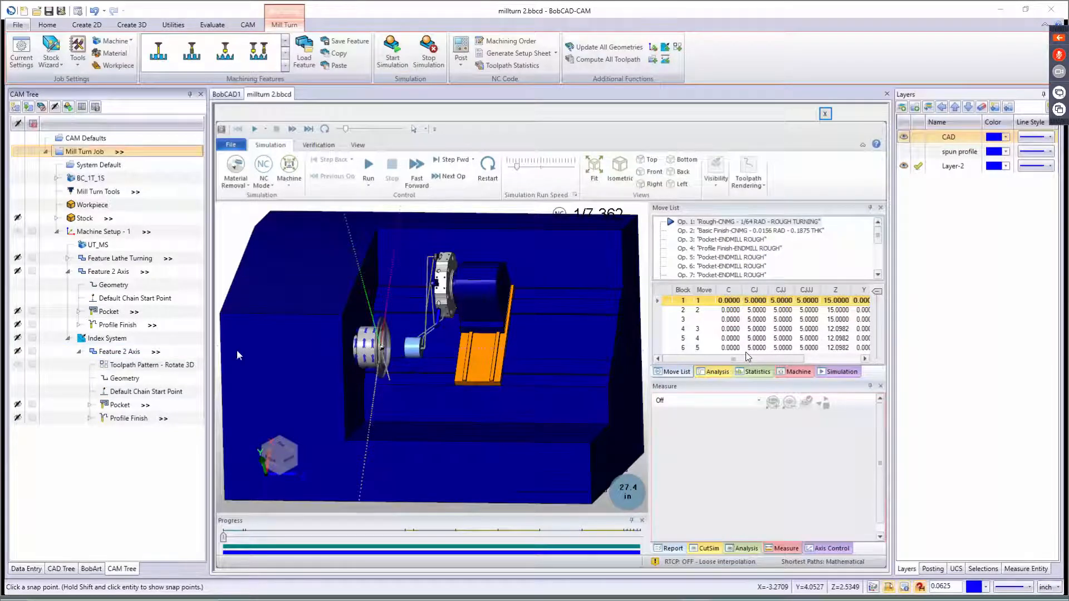
- Simulate the job and examine the turning operations and the start of the front pocket up close
left_click(368, 165)
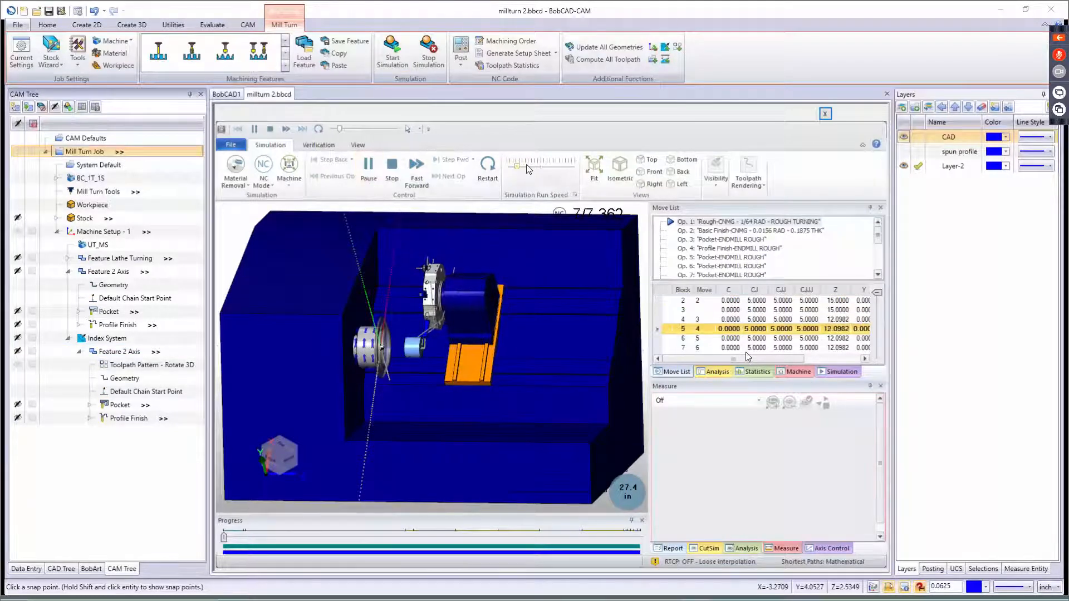
scroll(419, 350, "up", 2)
scroll(419, 351, "up", 8)
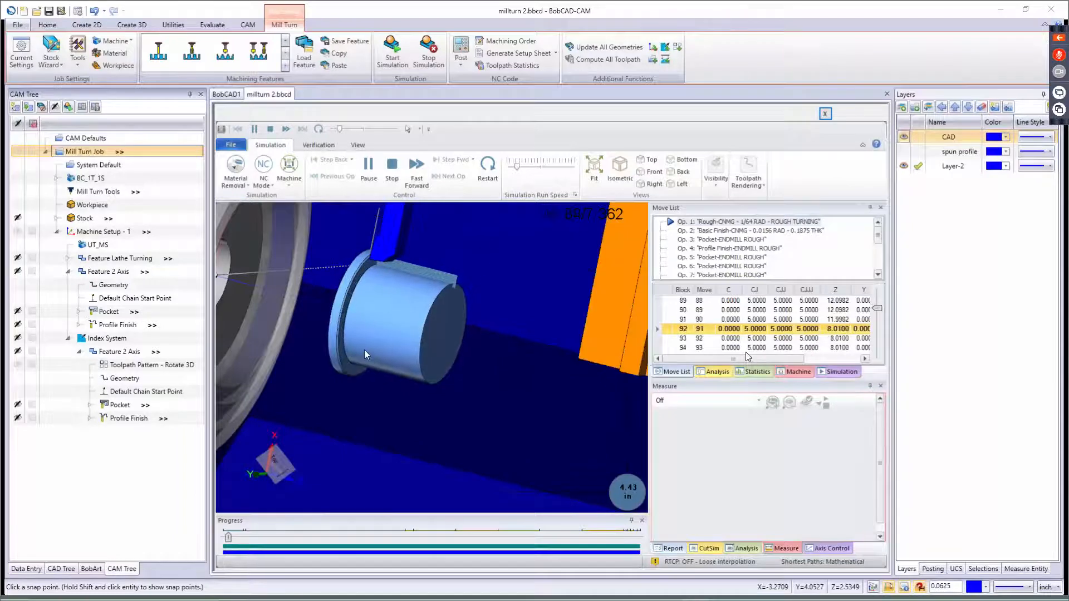
scroll(383, 340, "down", 5)
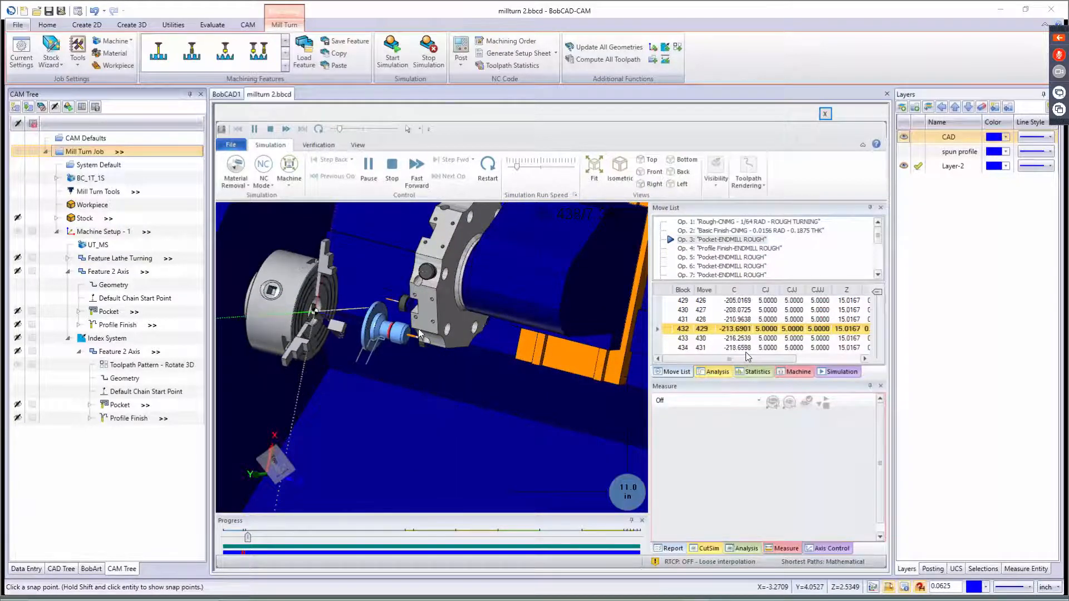
scroll(412, 338, "up", 3)
scroll(406, 333, "up", 6)
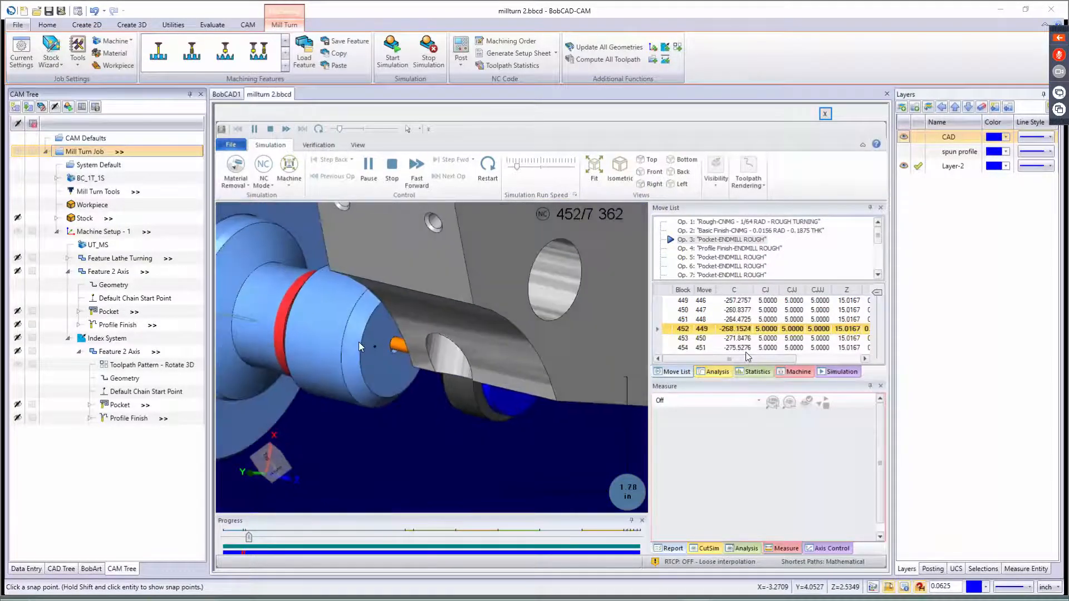
- Raise the simulation run speed through the front pocket and try to jump ahead to operation 5, the slot pocket
left_click(532, 167)
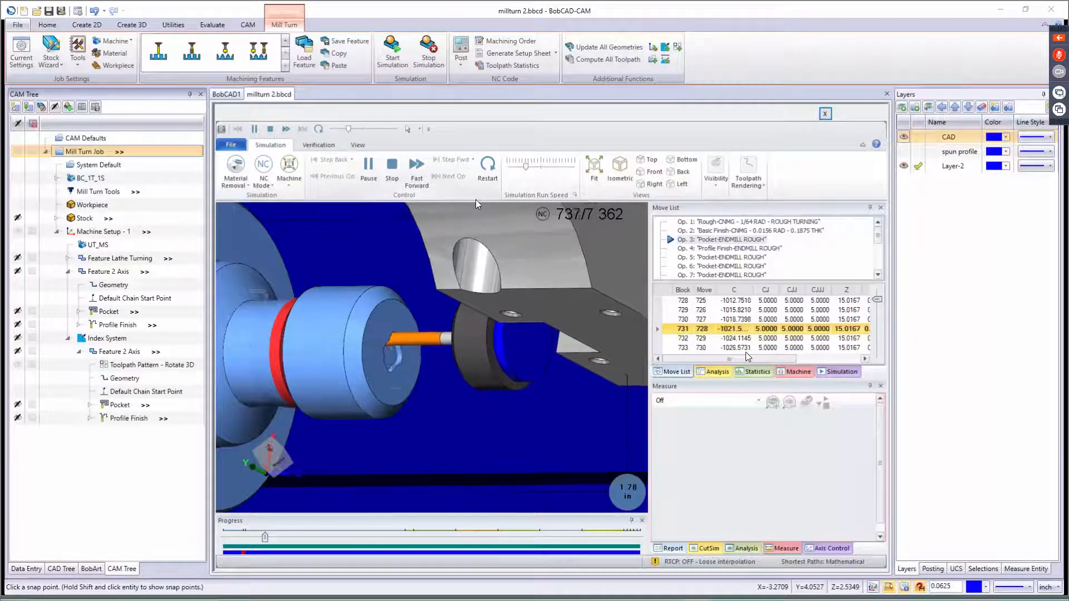
left_click_drag(525, 166, 532, 167)
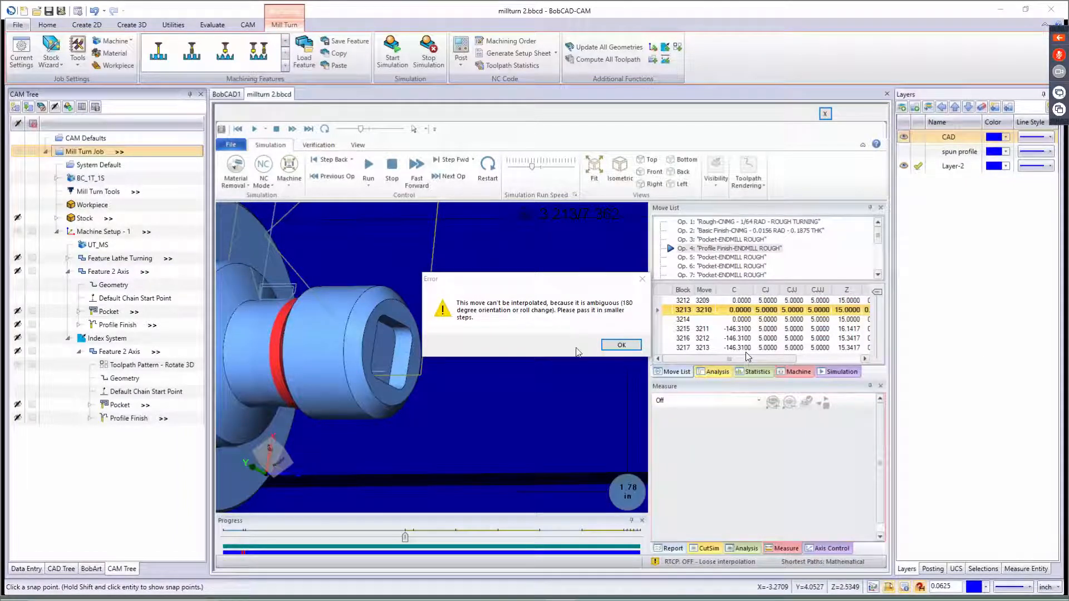
left_click(621, 347)
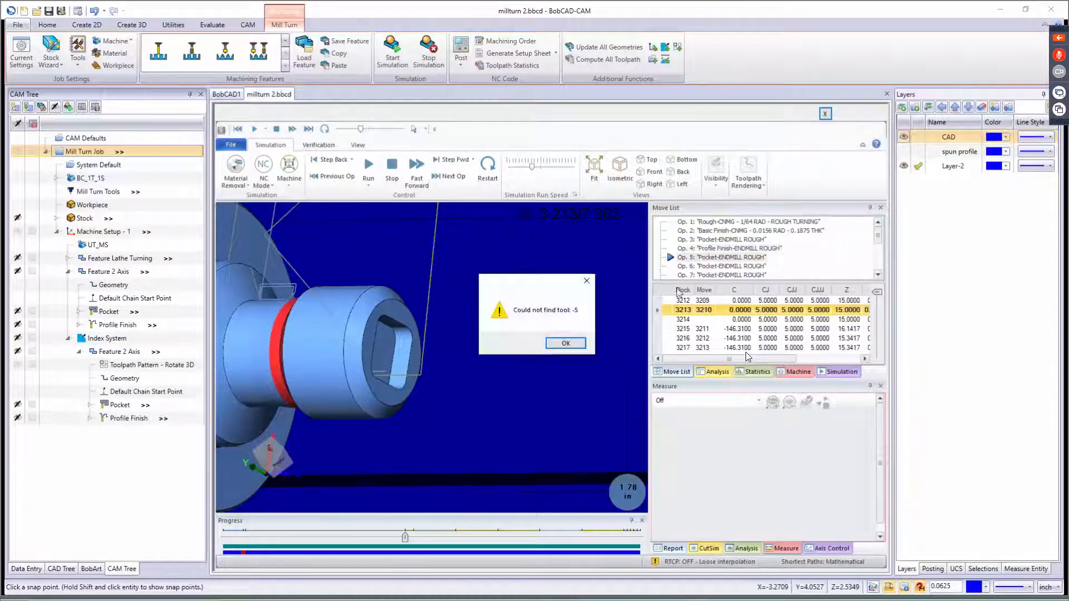
left_click(566, 344)
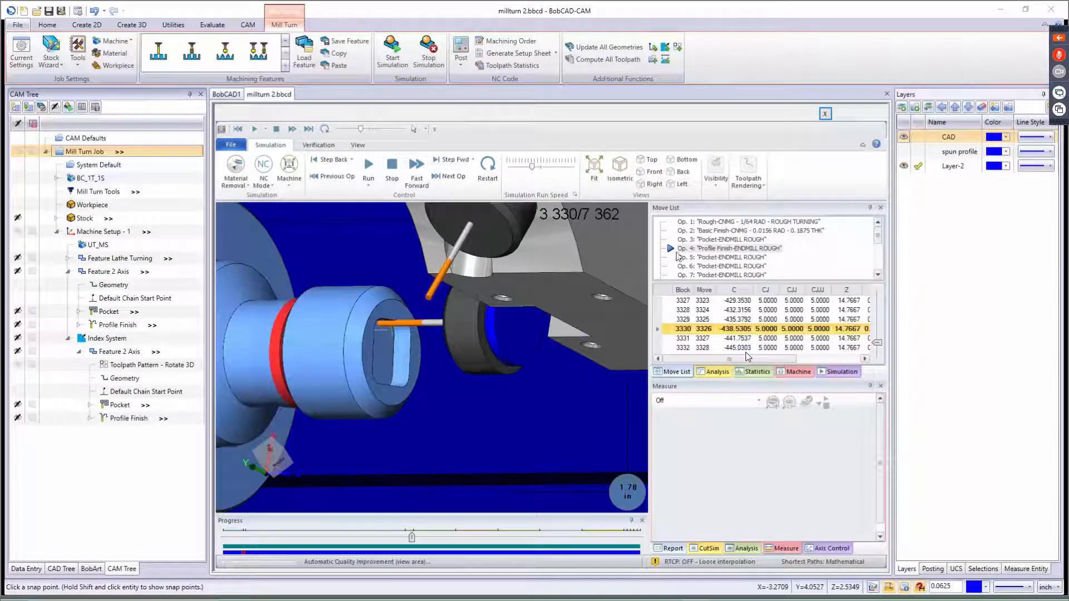
- Run the simulation on into the slot pocket operations to check the cutting, and close the simulation
left_click(368, 167)
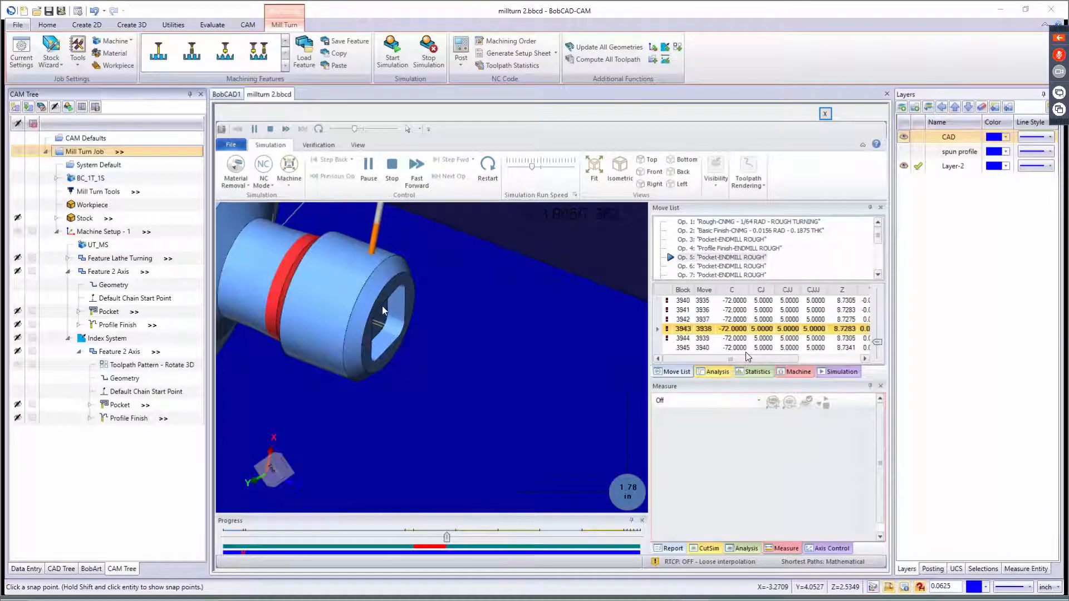
left_click(392, 167)
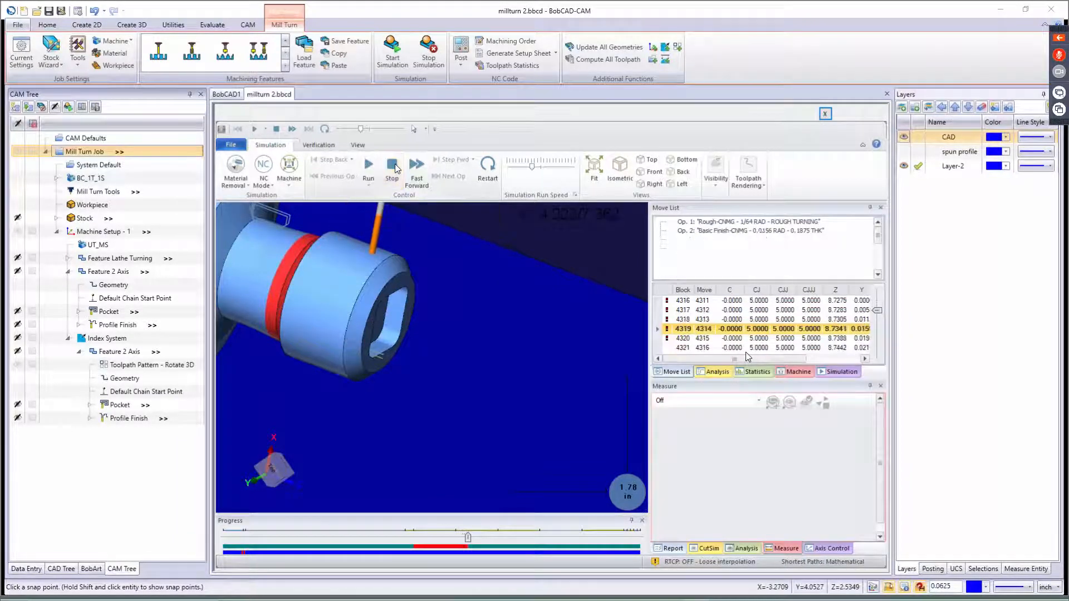
left_click(427, 60)
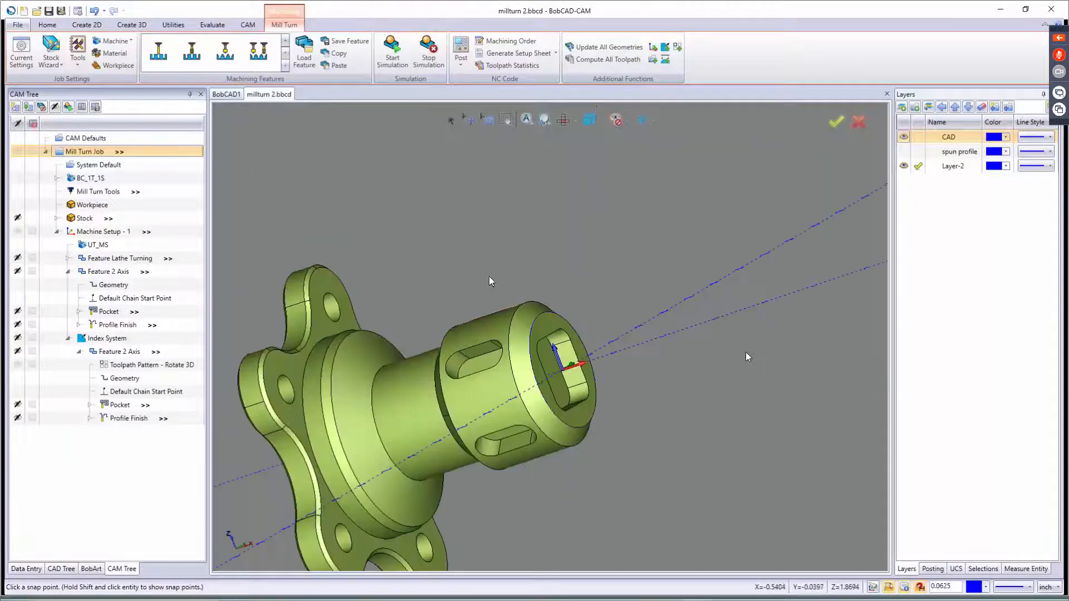
- Inspect the Index System's direction and the slot feature's geometry on the hub
middle_click_drag(527, 312, 493, 360)
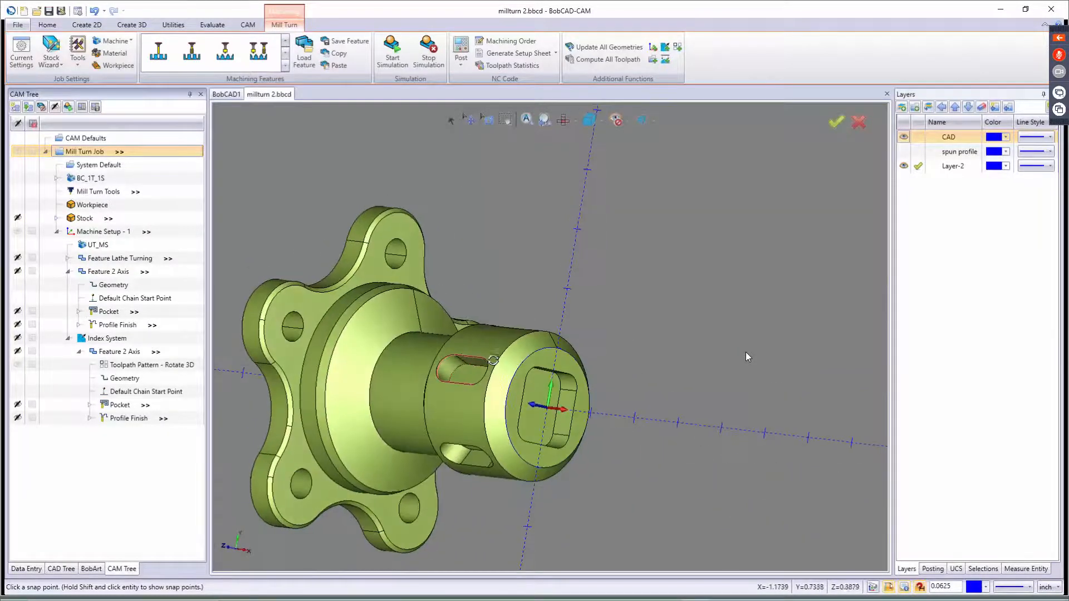
left_click(101, 339)
right_click(102, 339)
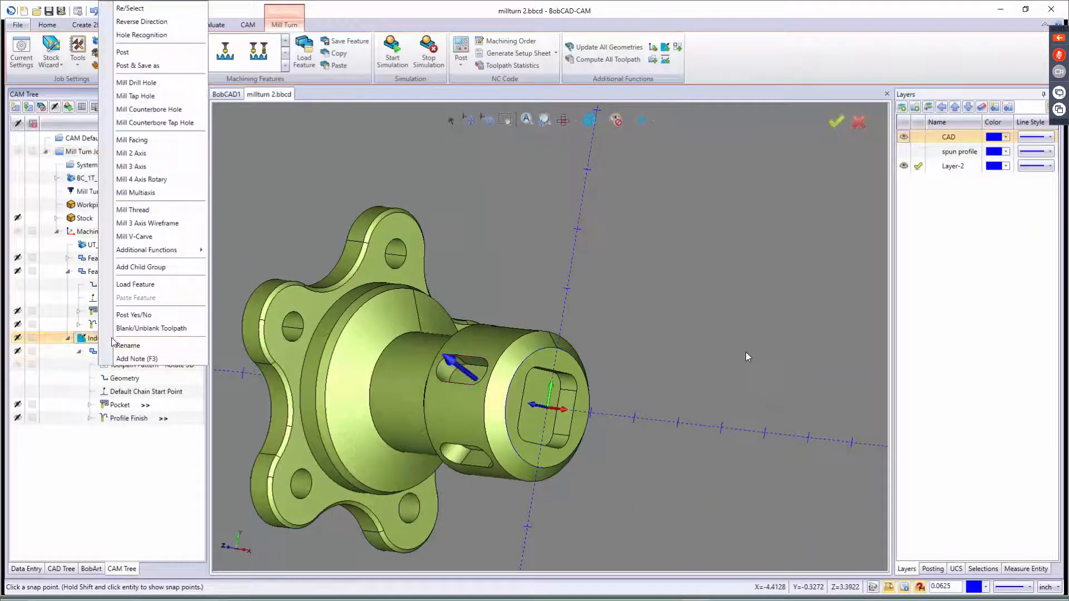
left_click(93, 338)
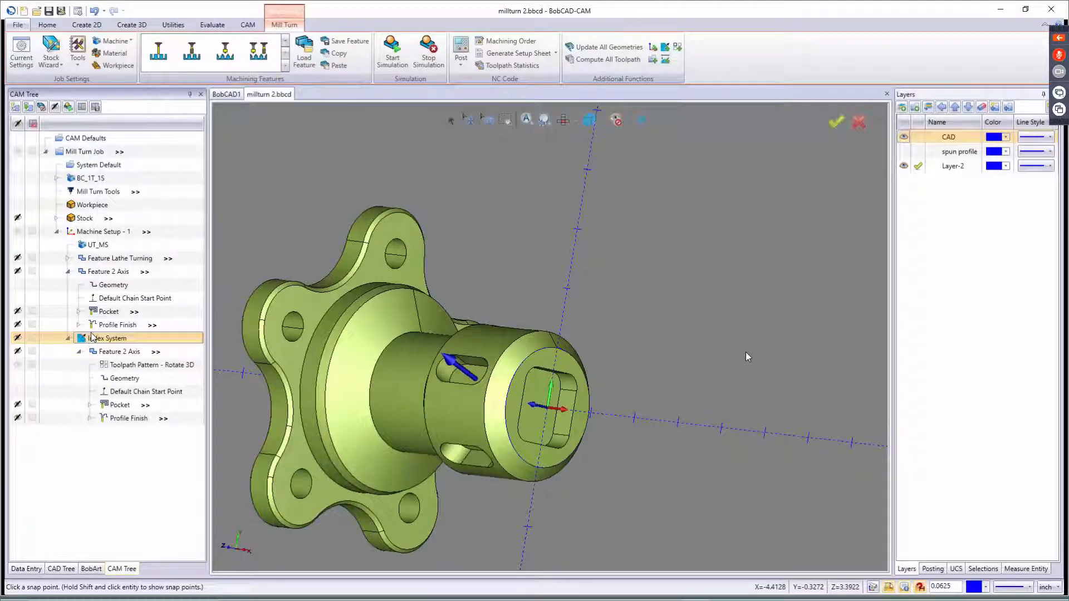
left_click(108, 351)
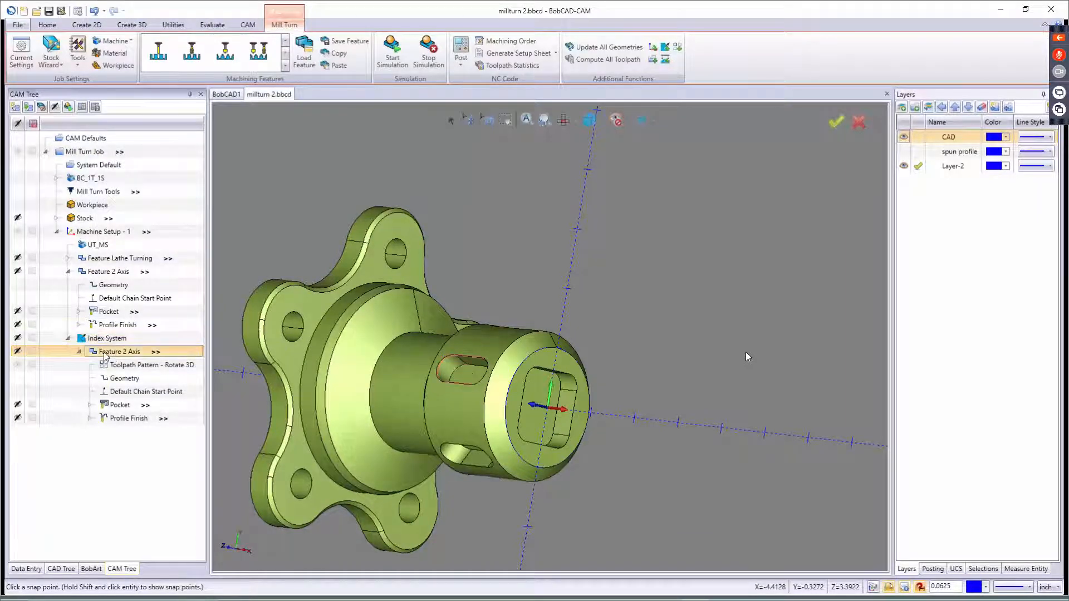
- Copy the side slot's Feature 2 Axis and delete the Index System that contains it
right_click(104, 352)
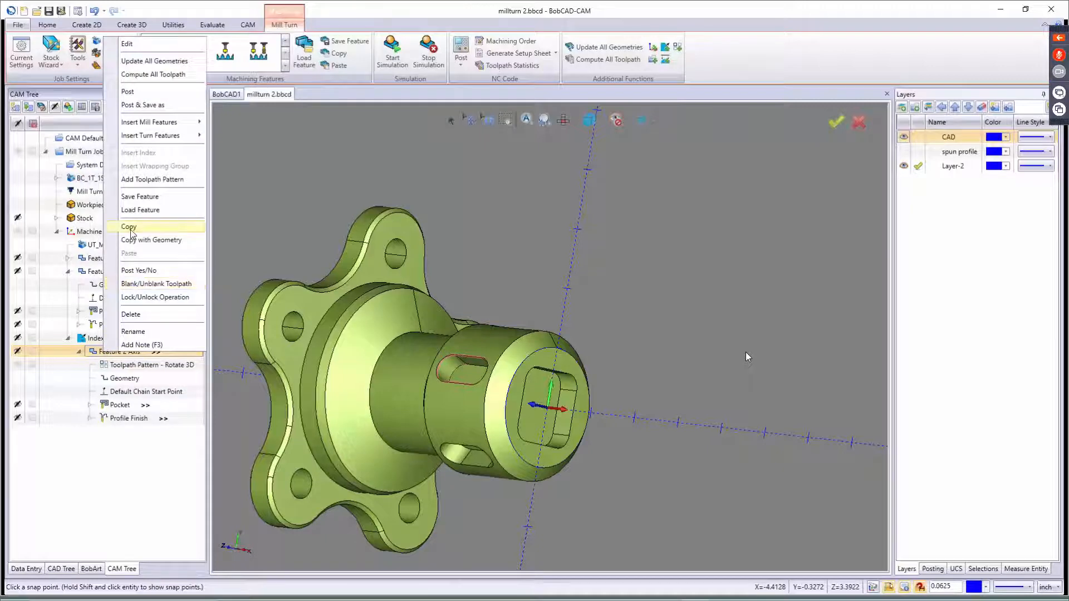
left_click(129, 227)
left_click(101, 338)
right_click(101, 338)
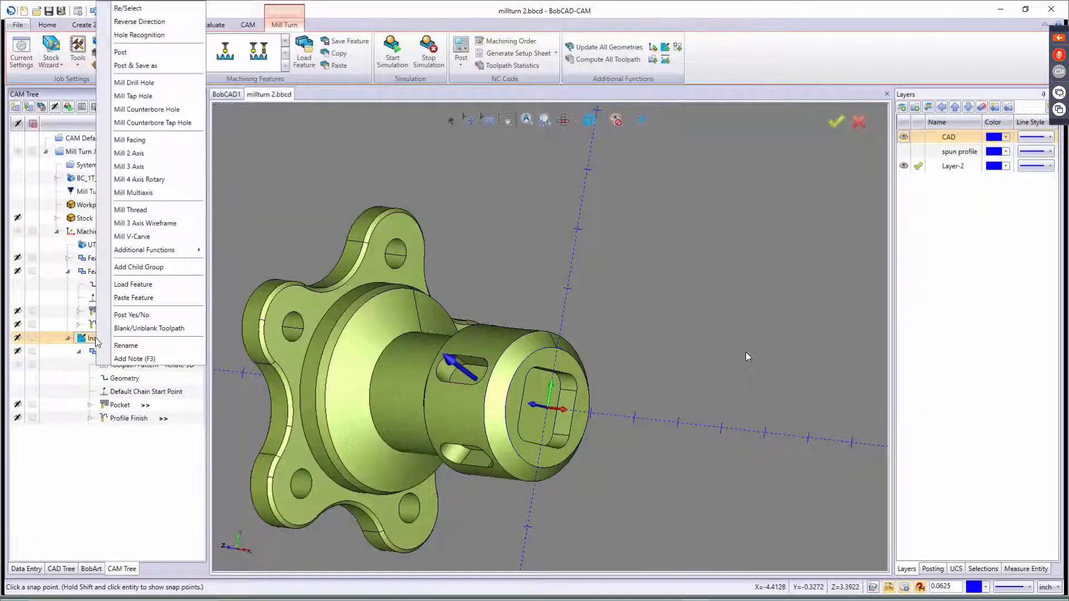
key("Escape")
key("Delete")
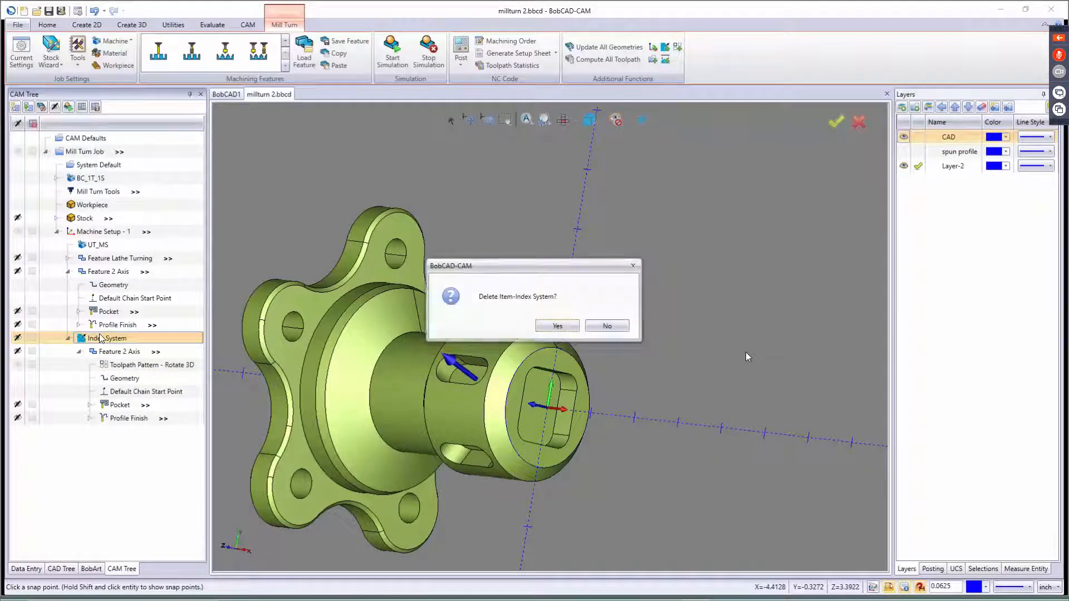
key("Return")
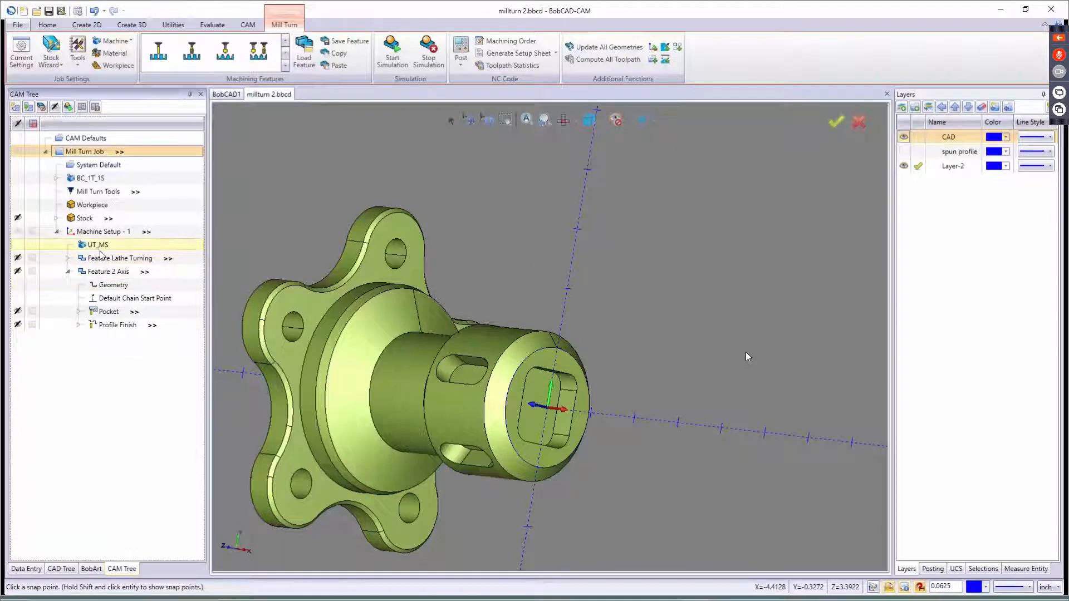
right_click(102, 233)
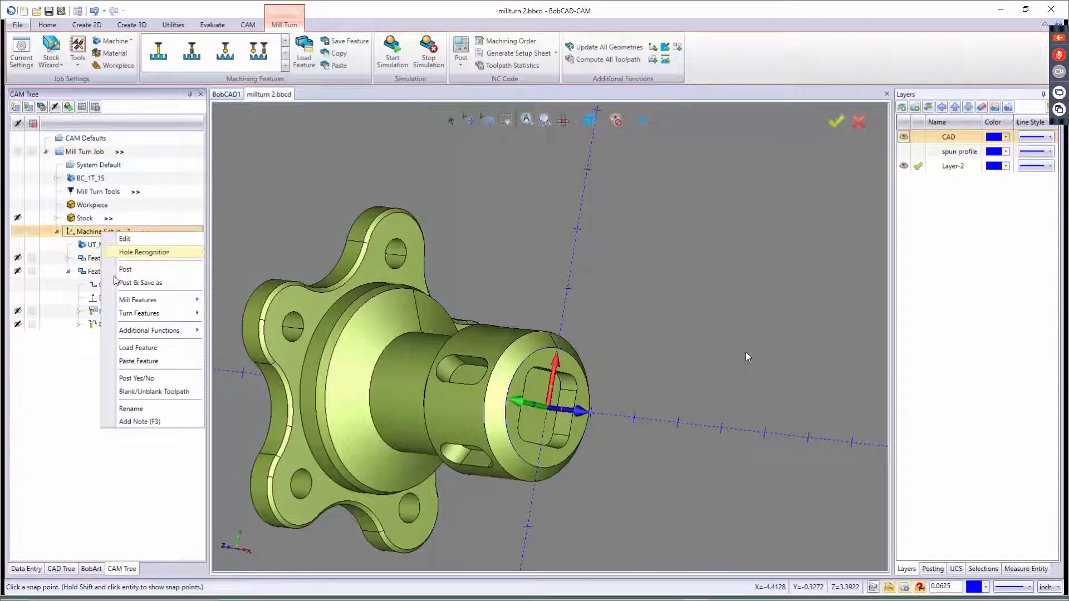
left_click(133, 349)
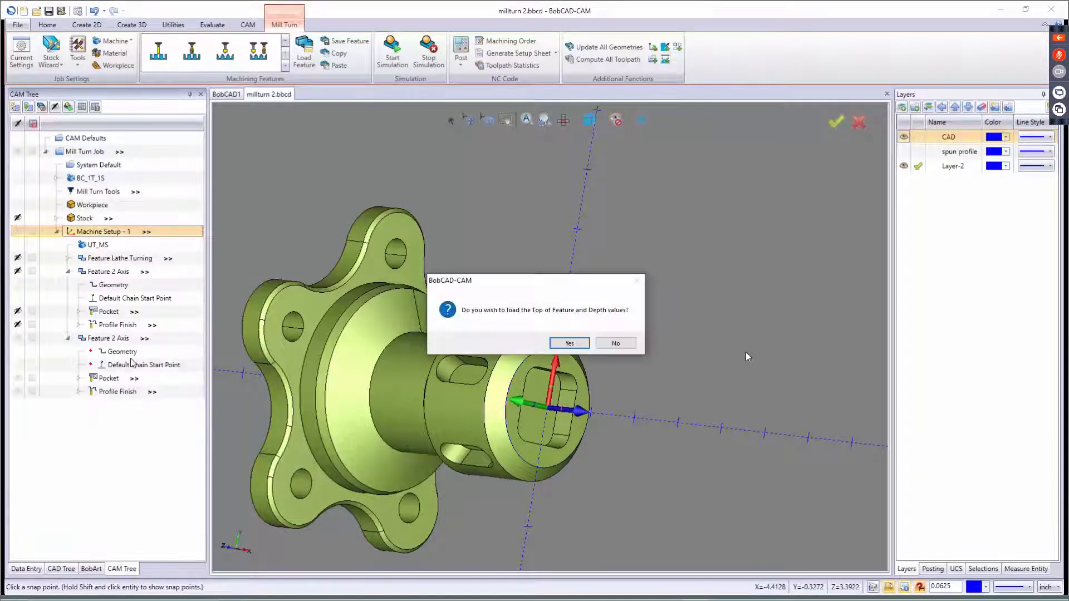
left_click(567, 344)
right_click(117, 352)
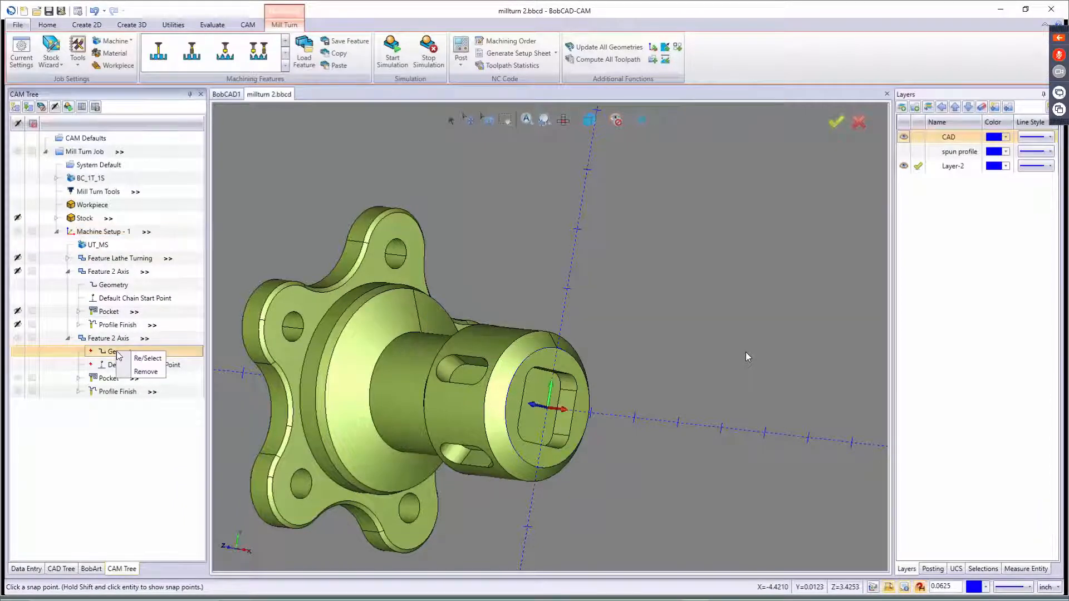
left_click(139, 359)
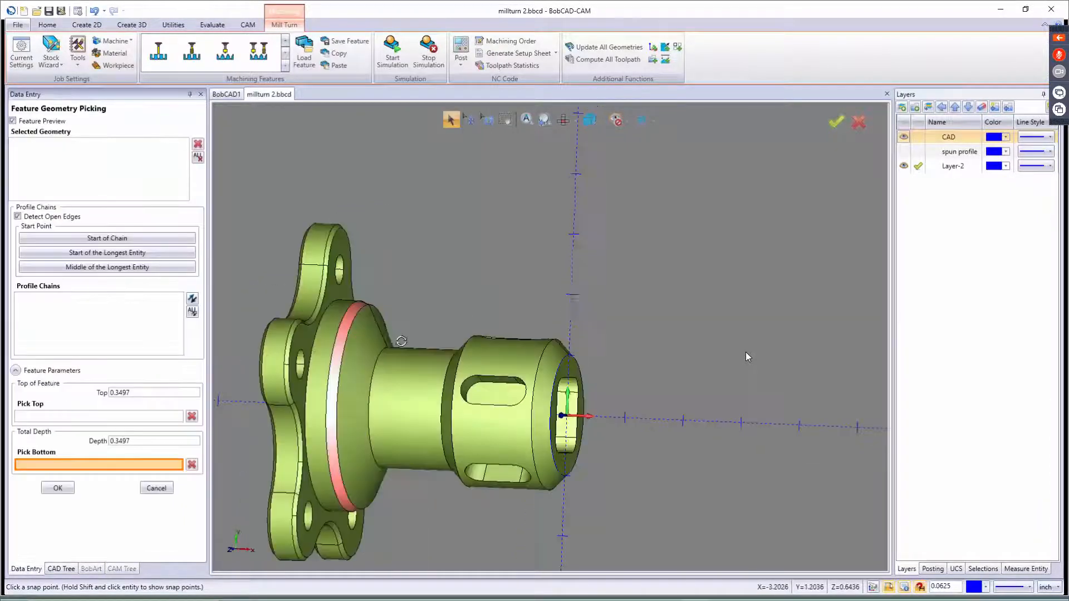
middle_click_drag(379, 317, 380, 318)
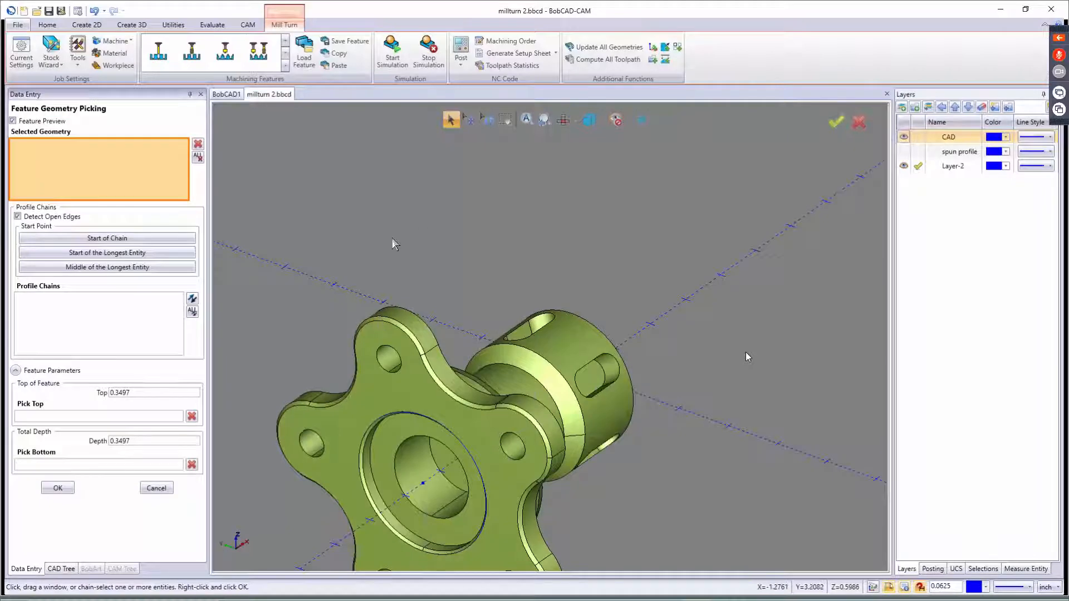
middle_click_drag(508, 305, 609, 396)
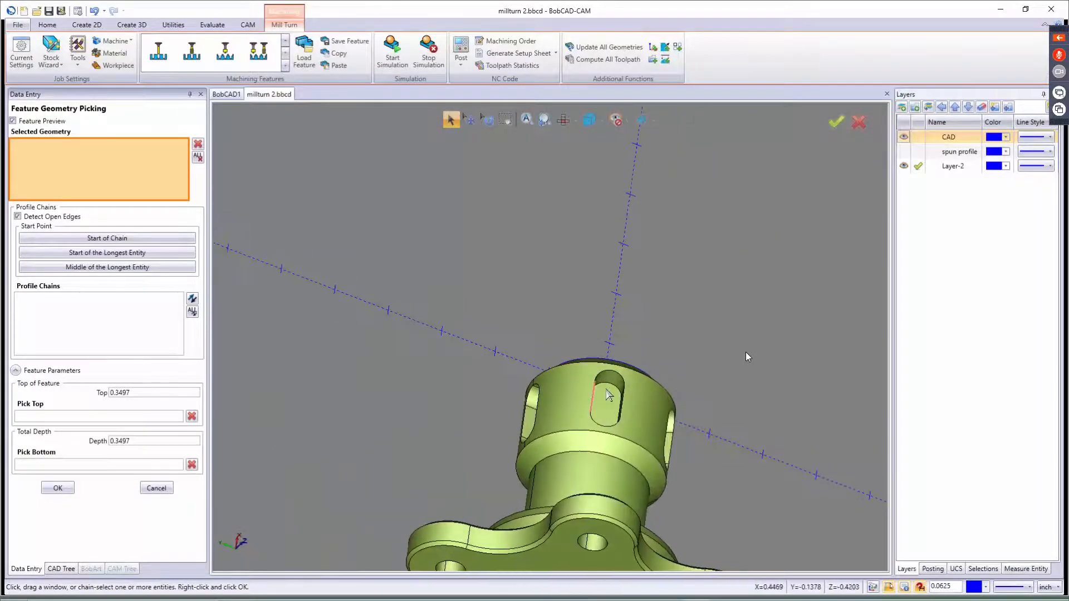
left_click(608, 402)
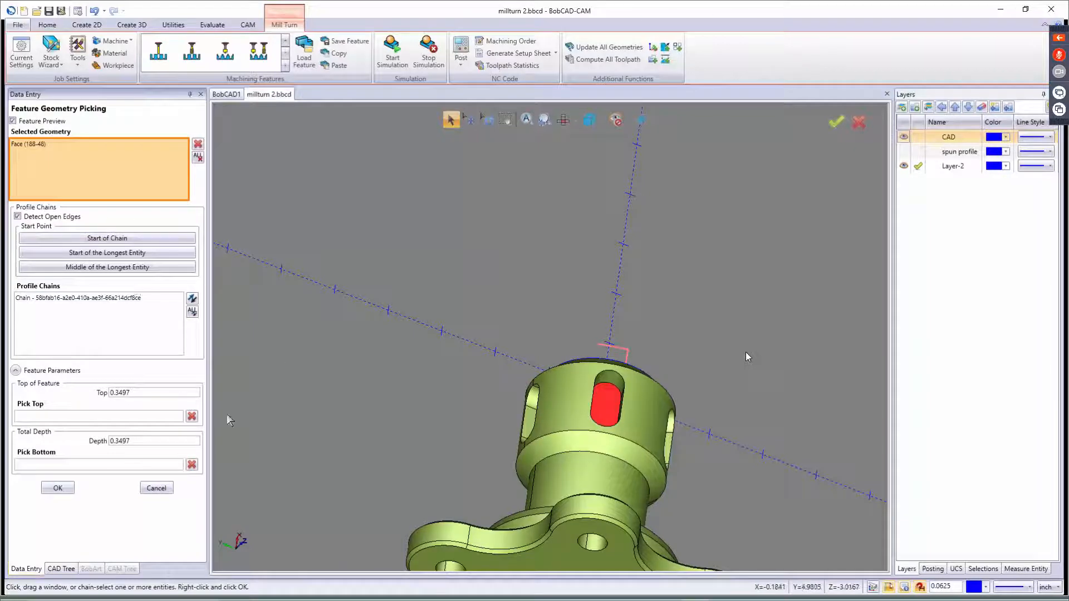
left_click(169, 488)
middle_click_drag(638, 393, 507, 392)
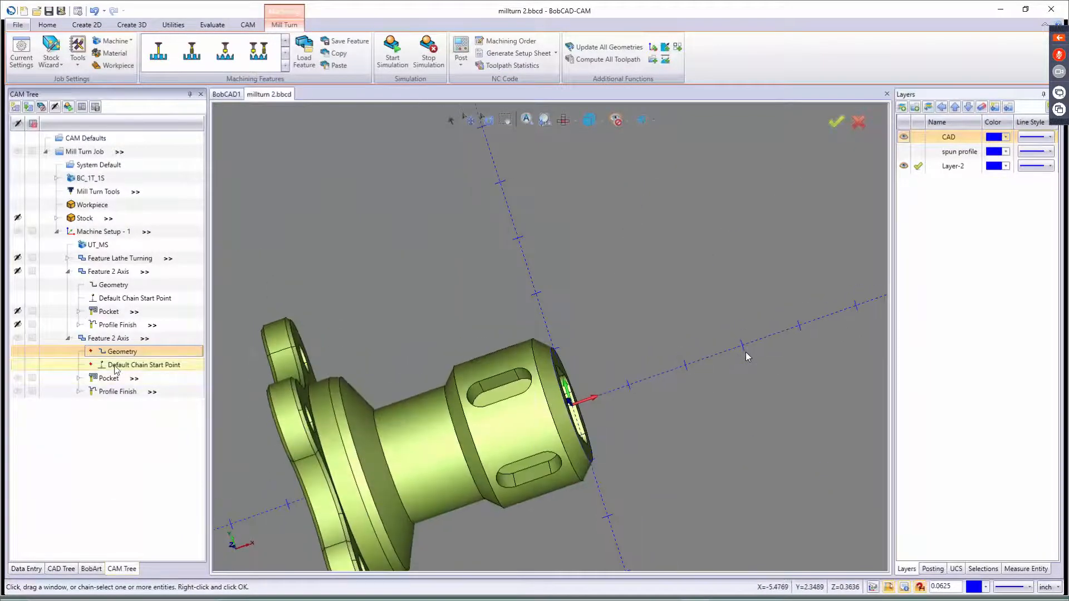
left_click(109, 340)
right_click(109, 341)
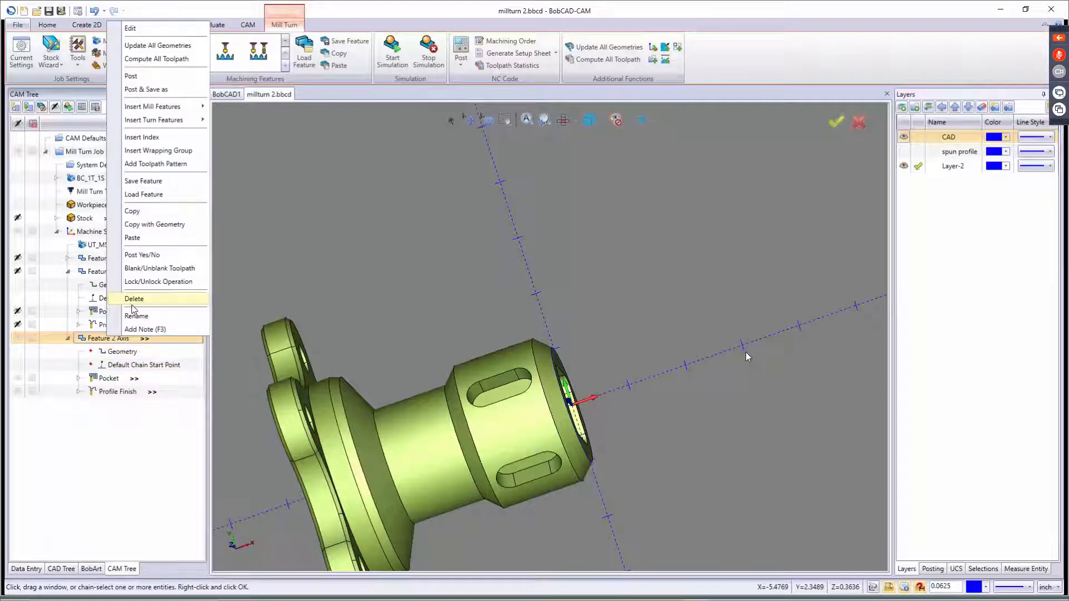
left_click(134, 299)
left_click(553, 325)
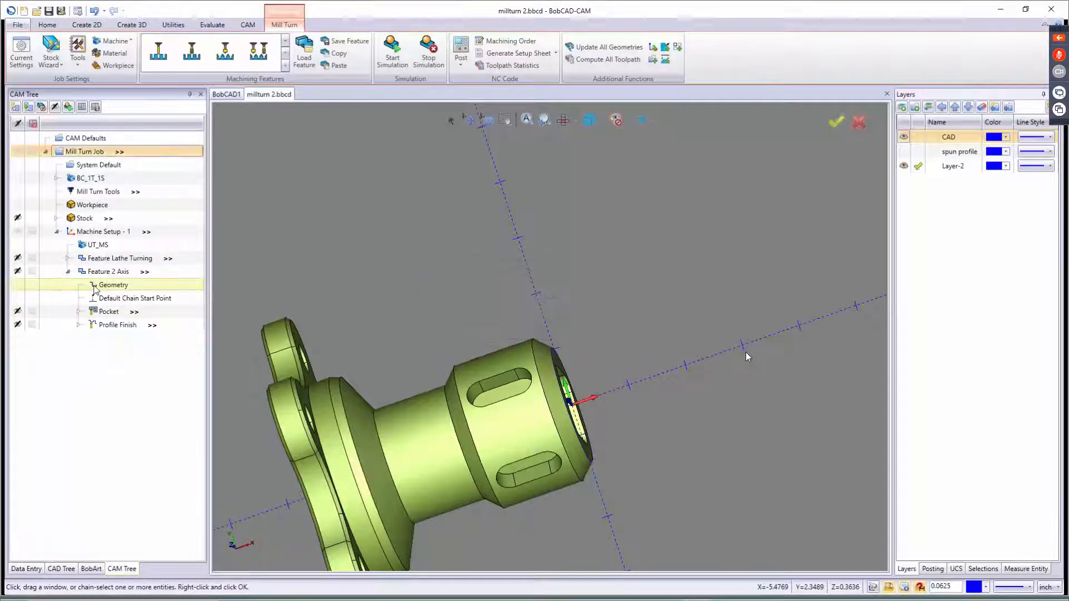
- Add a new Index System to Machine Setup - 1, oriented on the floor face of a side slot
right_click(98, 233)
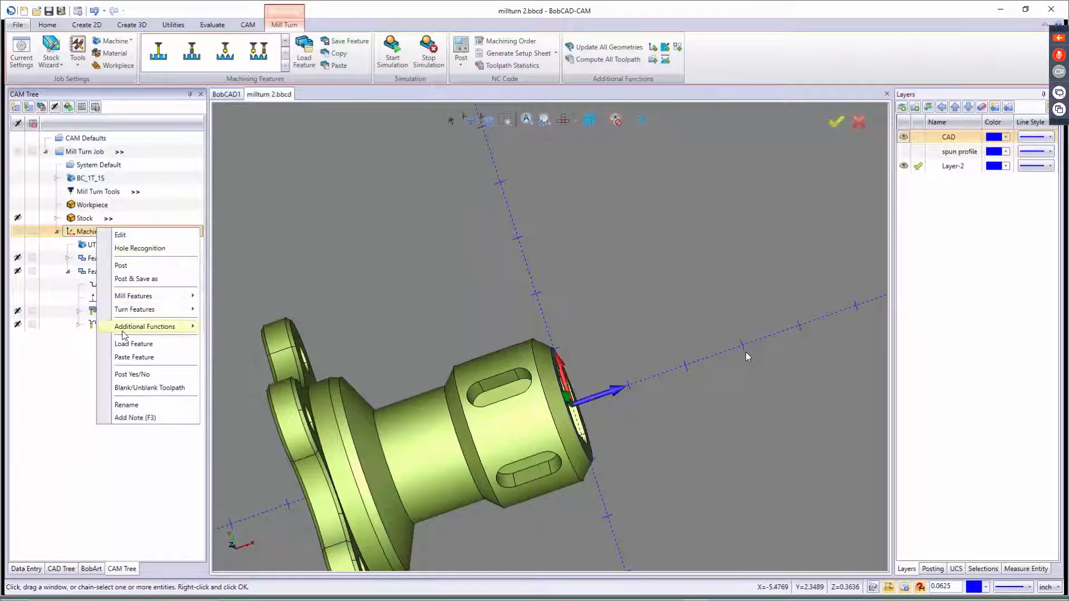
mouse_move(124, 333)
left_click(250, 370)
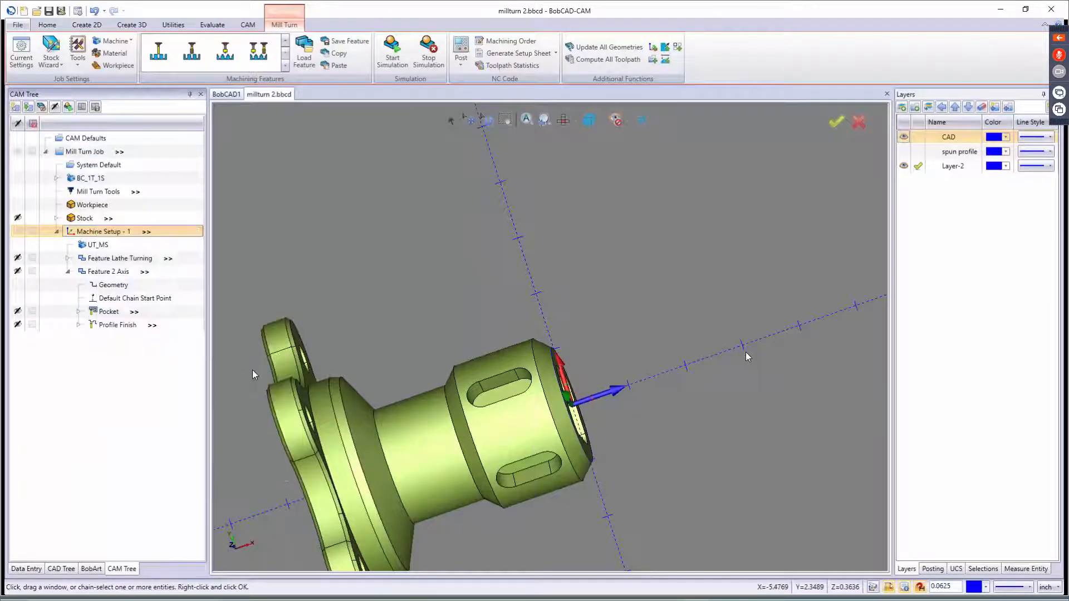
left_click(503, 394)
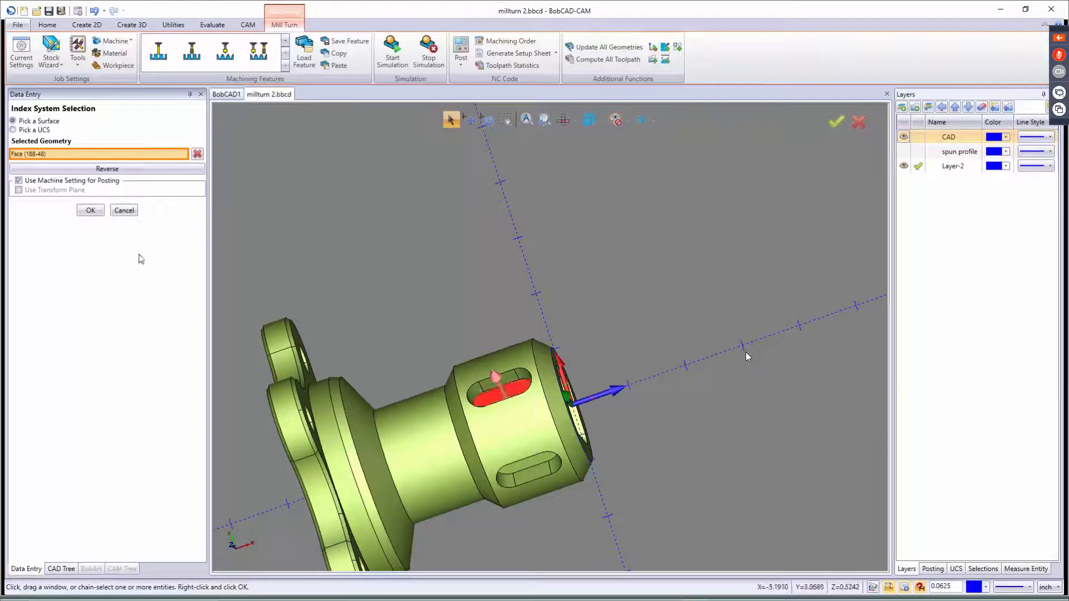
left_click(90, 210)
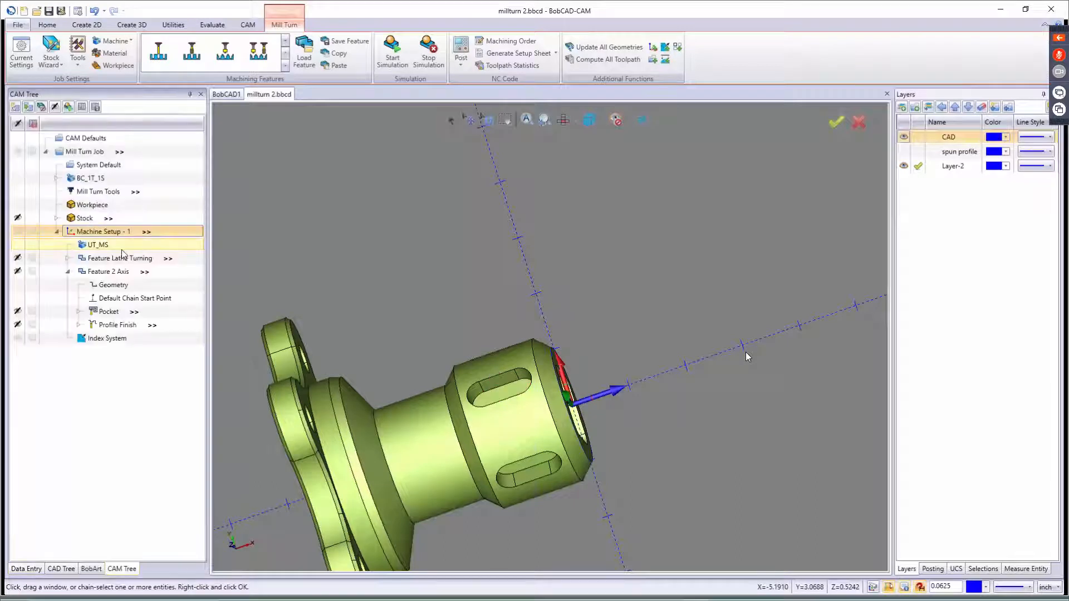
- Paste the copied Feature 2 Axis into the new Index System, loading its Top of Feature and Depth values
left_click(89, 338)
right_click(88, 338)
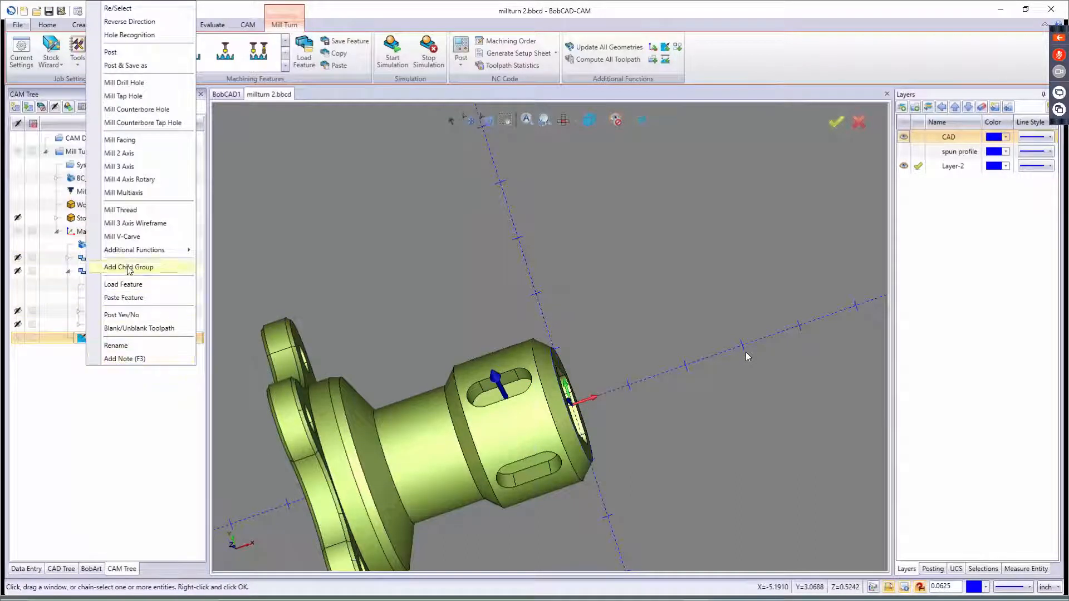
left_click(124, 297)
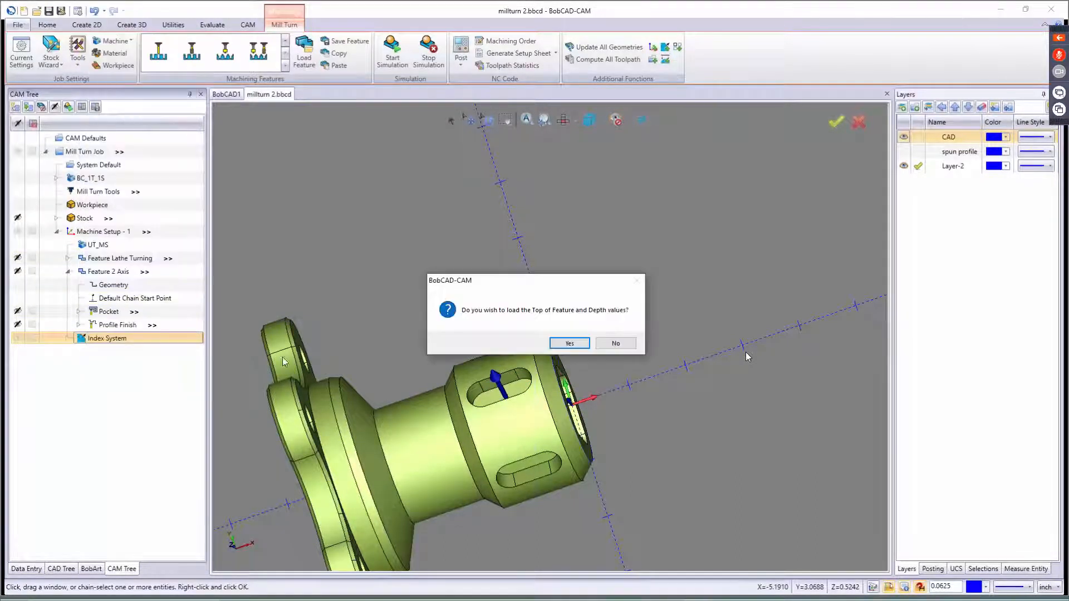
left_click(569, 344)
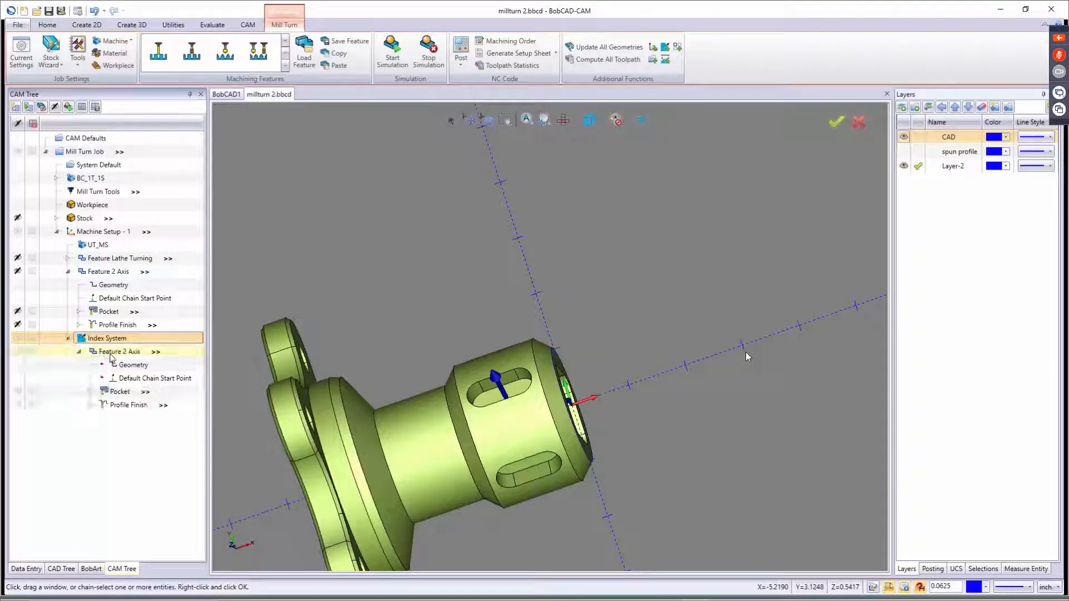
- Reselect the pasted feature's geometry as the floor face of the slot used for the Index System
right_click(133, 366)
left_click(149, 373)
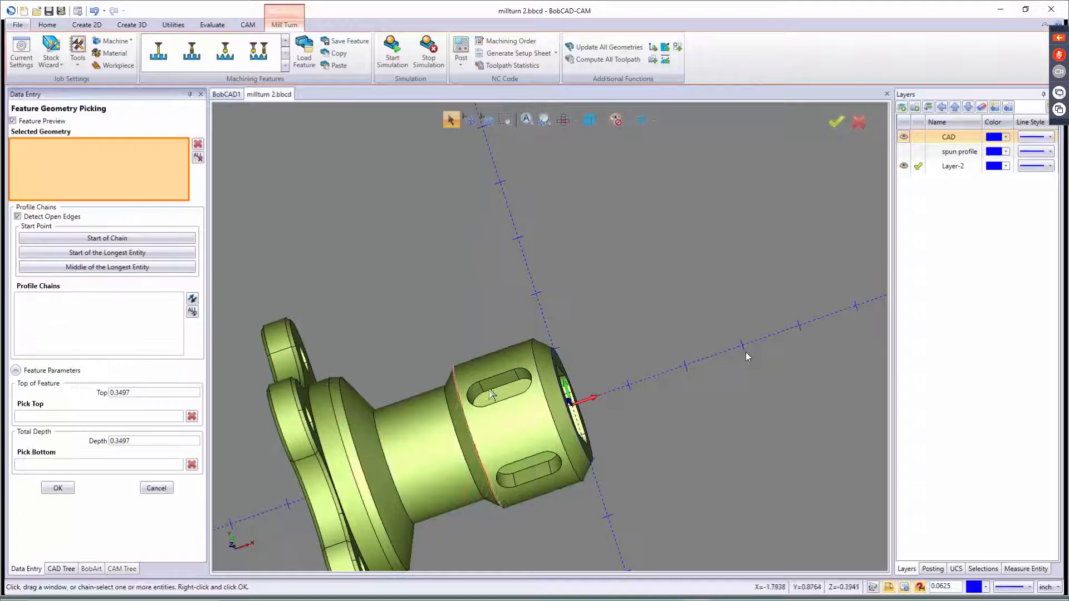
left_click(500, 400)
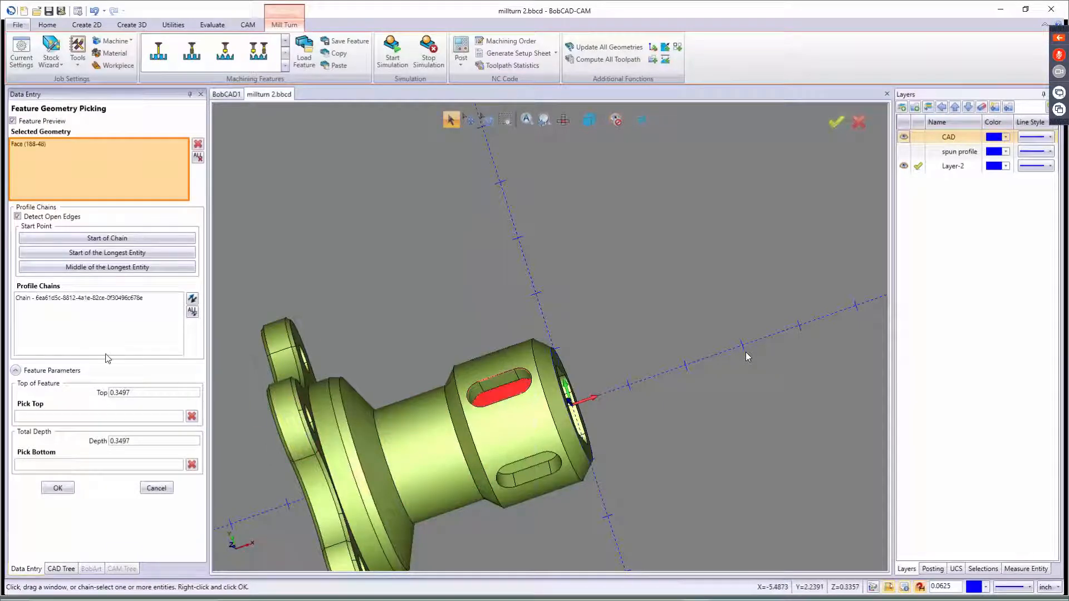
left_click(99, 327)
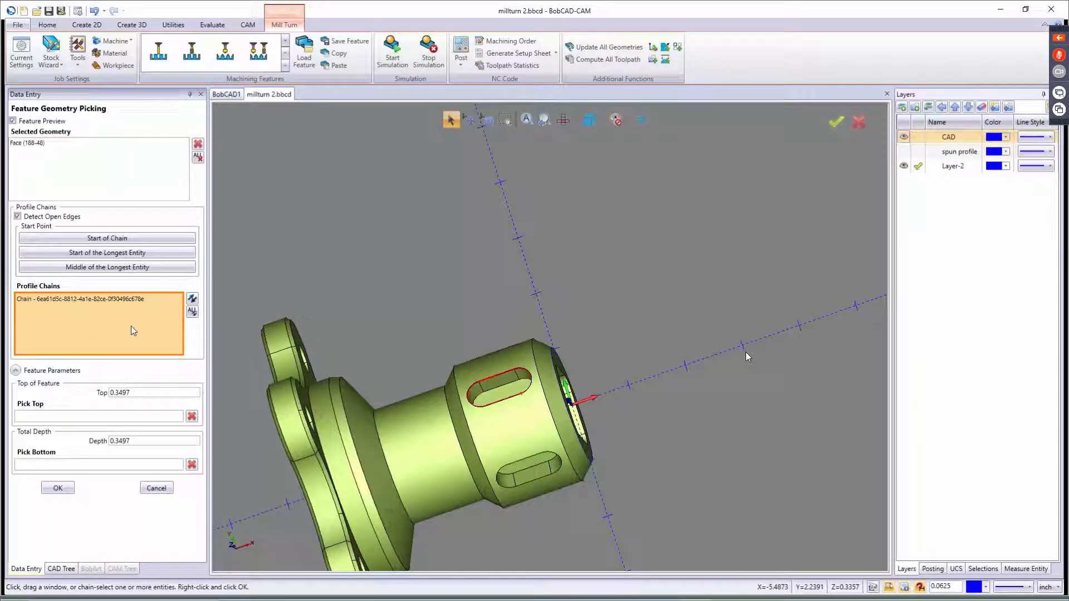
left_click(58, 489)
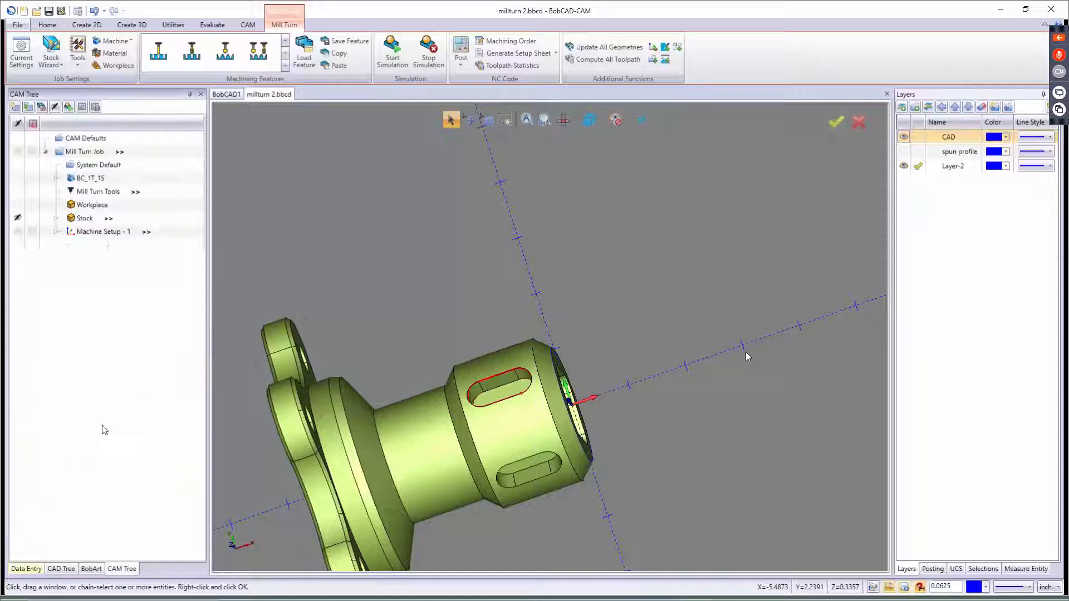
- Compute the toolpaths for the indexed slot feature's Pocket and Profile Finish operations
right_click(120, 393)
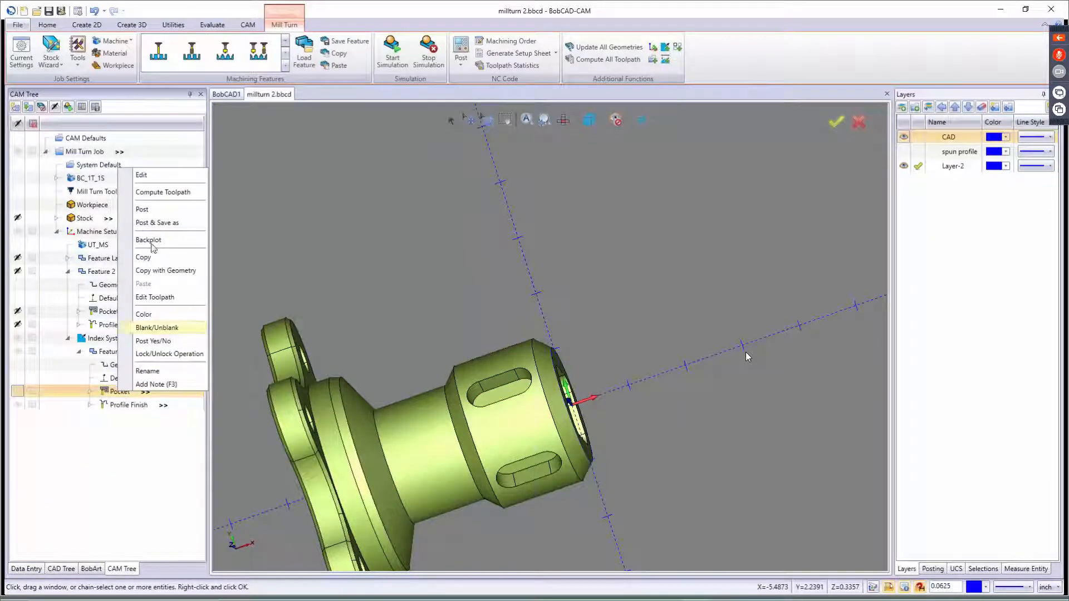
left_click(162, 192)
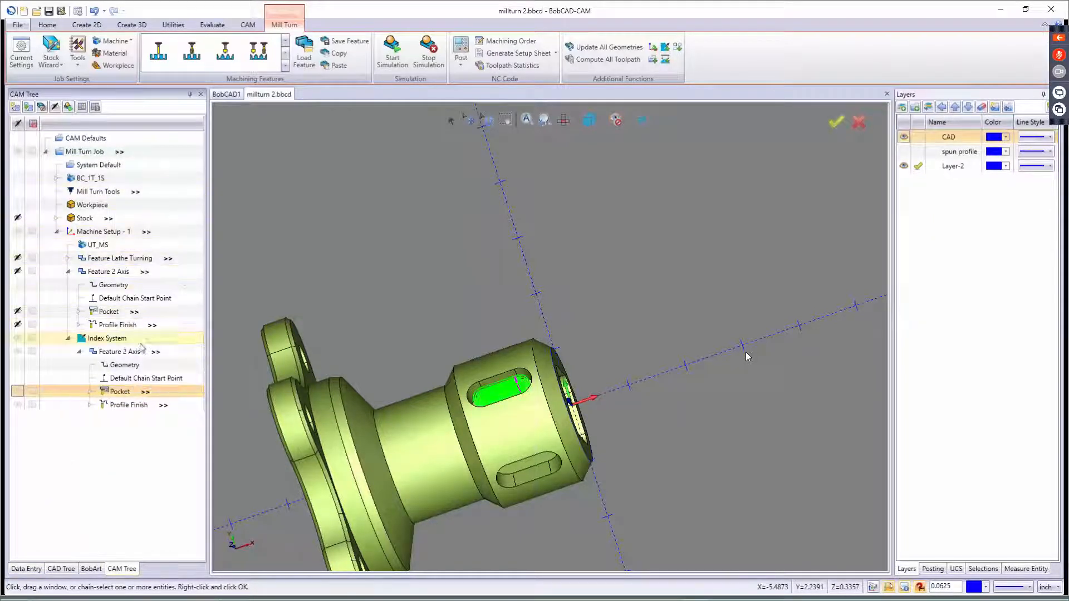
left_click(129, 404)
right_click(123, 405)
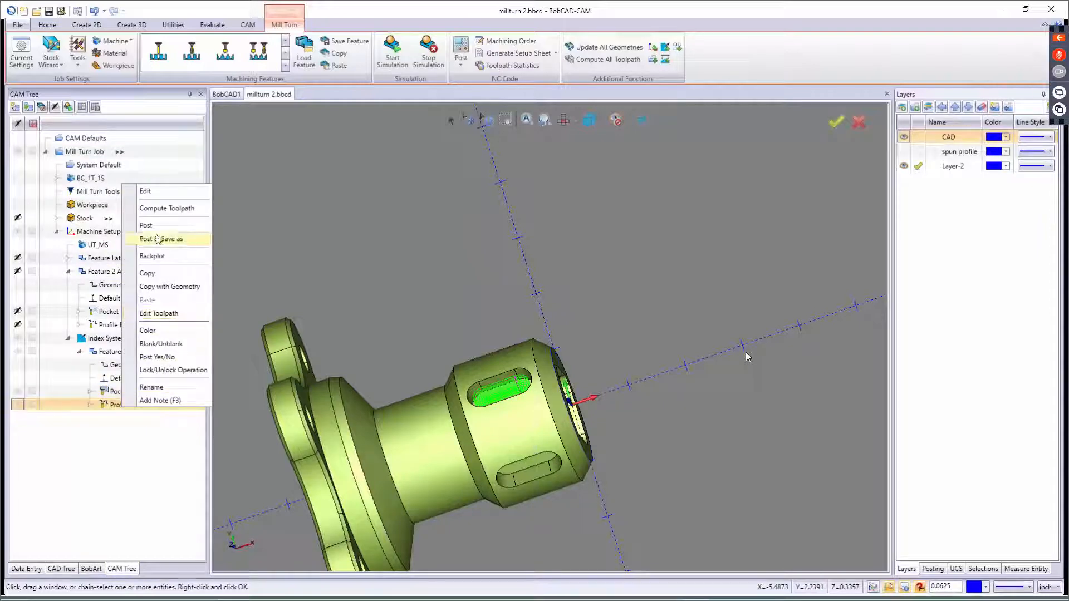
left_click(163, 209)
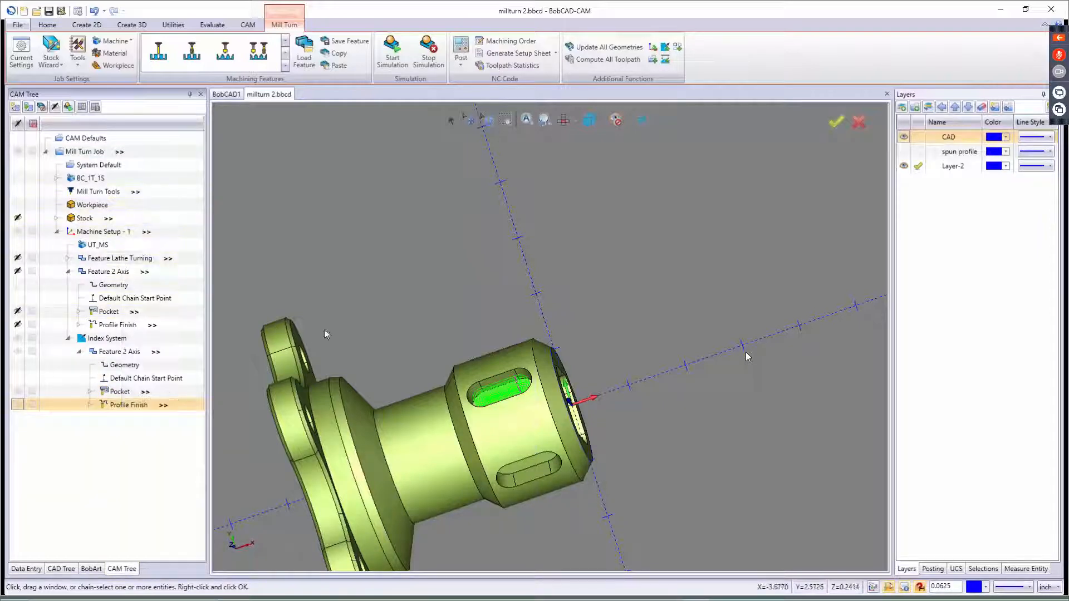
- Simulate the job, jump ahead to operation 5, the slot pocket, and examine the slot cutting up close
middle_click_drag(352, 264, 376, 241)
middle_click_drag(431, 317, 333, 313)
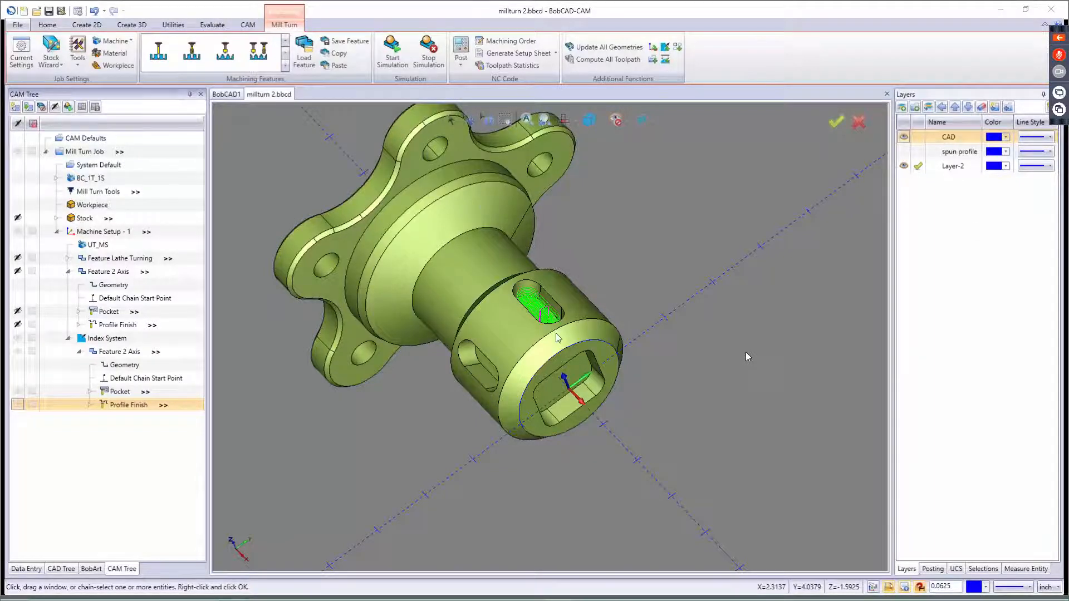
scroll(560, 326, "down", 5)
middle_click_drag(562, 338, 574, 307)
scroll(542, 338, "up", 5)
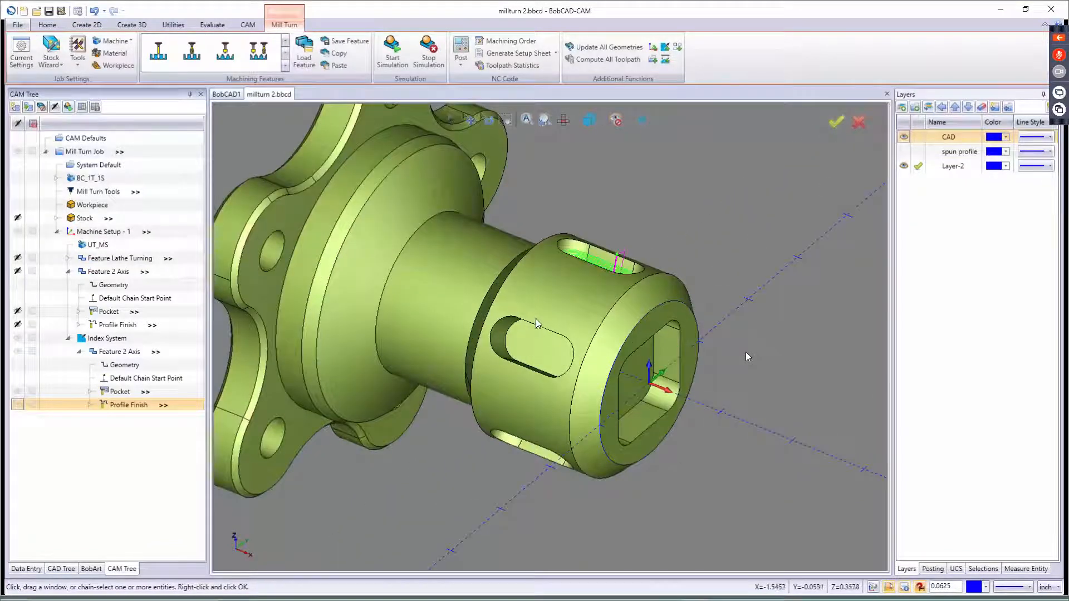
scroll(533, 327, "down", 3)
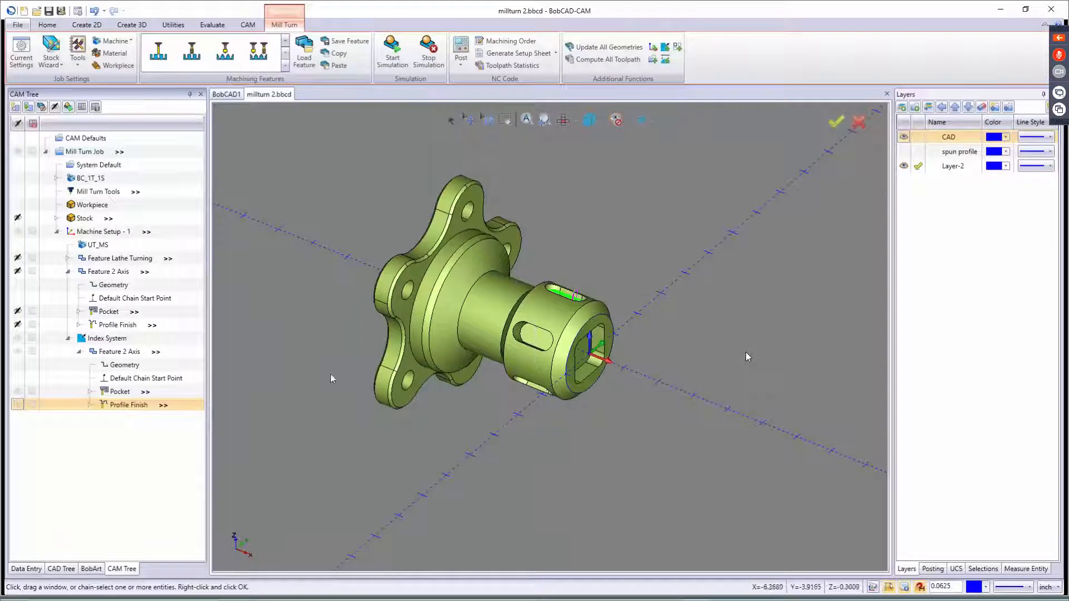
left_click(390, 61)
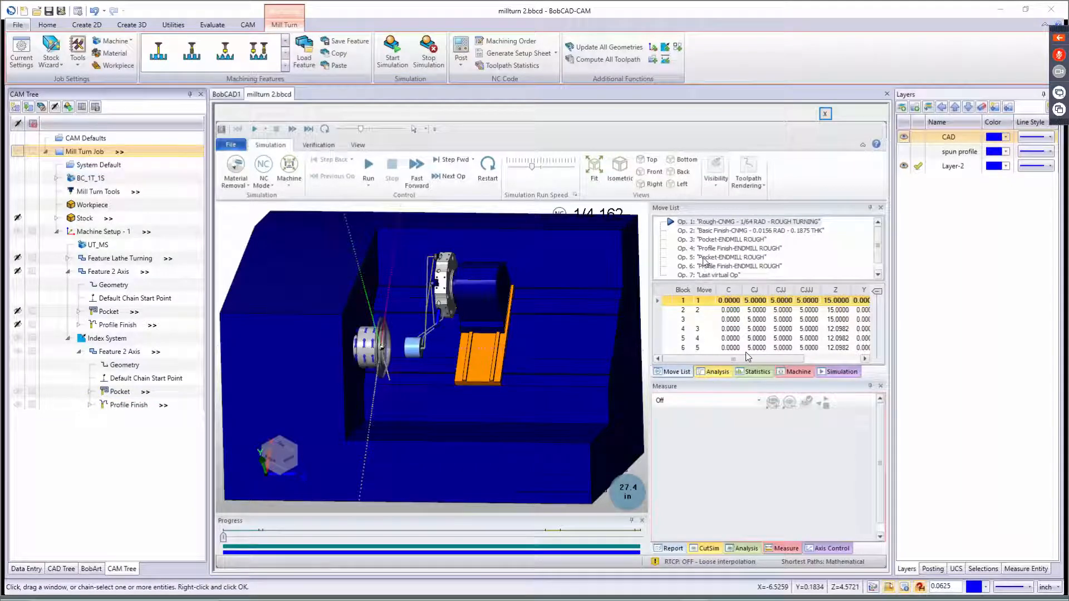
left_click(703, 258)
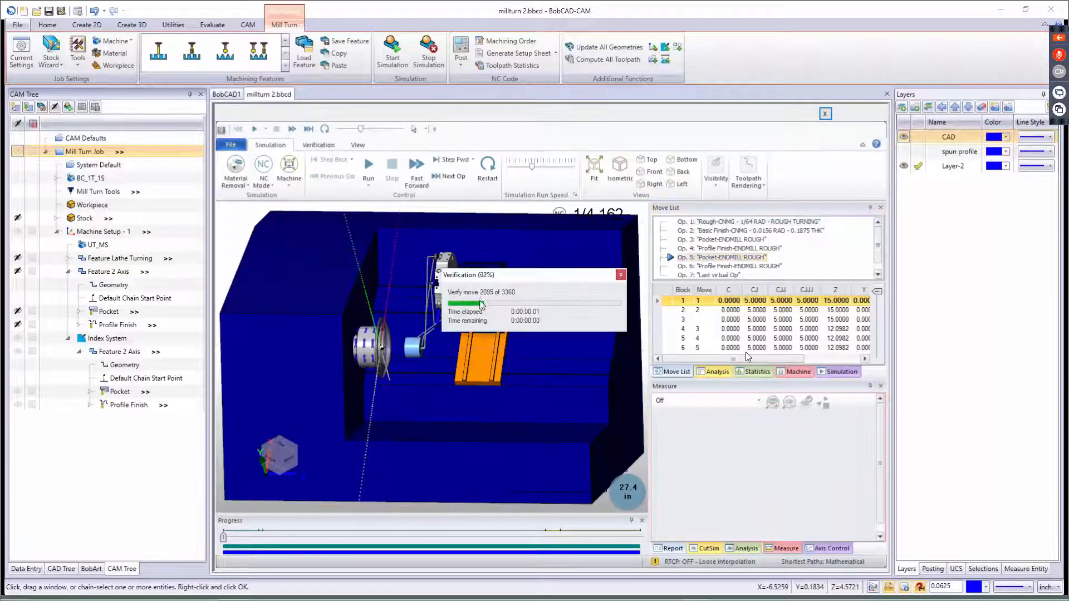
scroll(422, 347, "up", 6)
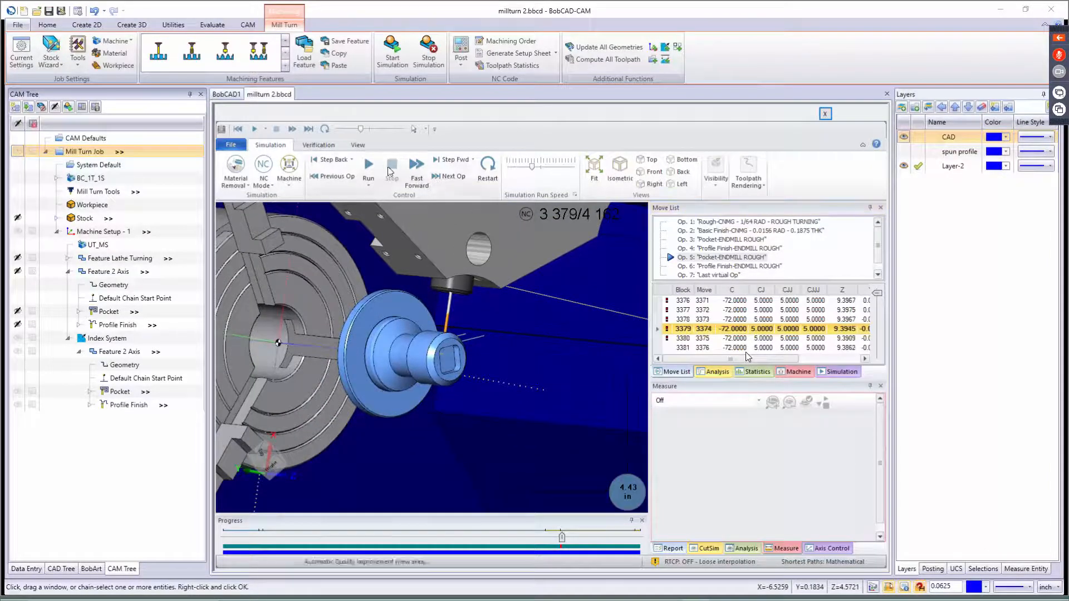
- Run the slot's Pocket and Profile Finish simulation, examine the tool motion around the slot up close, and end the simulation
left_click(368, 166)
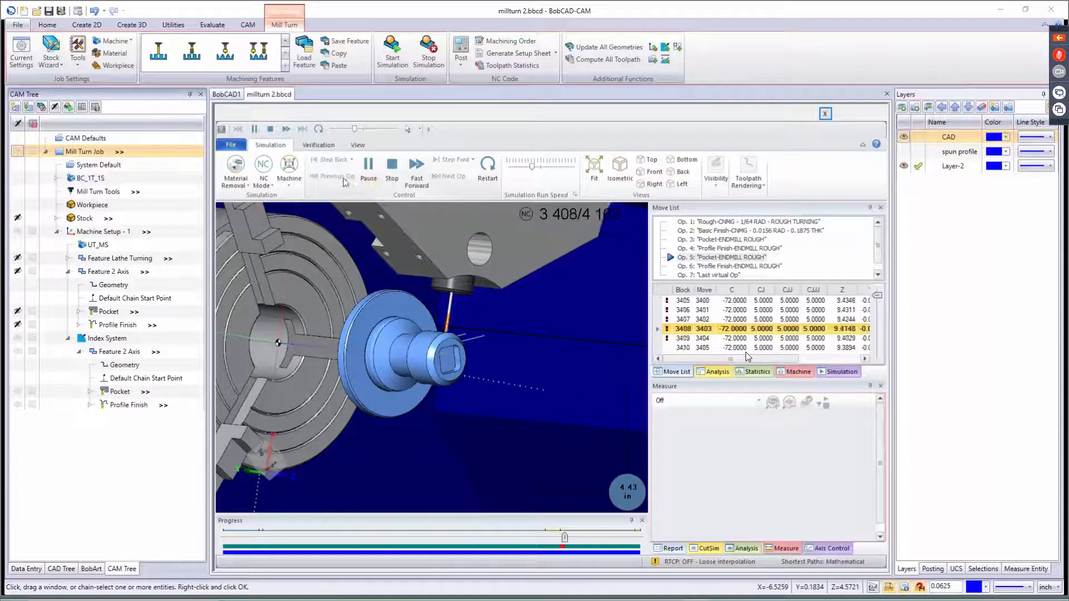
middle_click_drag(385, 318, 375, 349)
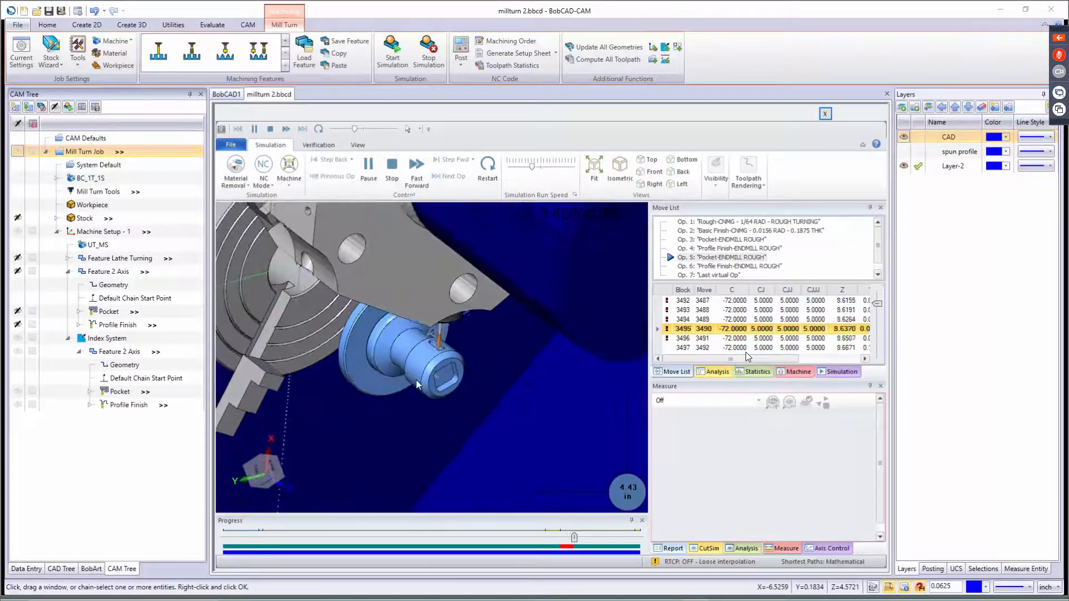
scroll(430, 351, "up", 3)
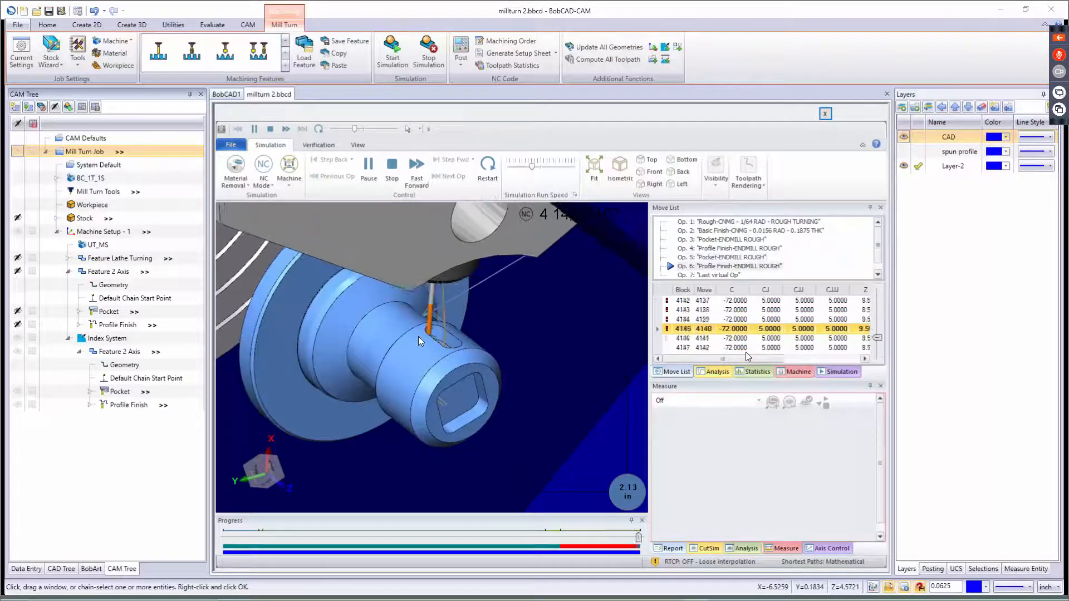
middle_click_drag(395, 348, 424, 344)
left_click(428, 51)
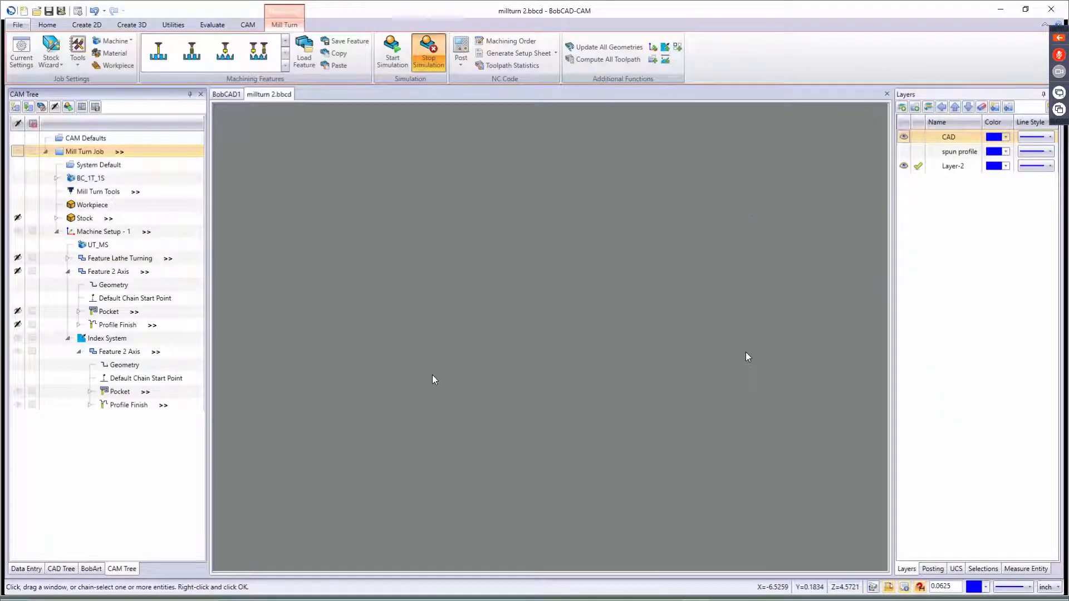
- Add a second Index System to Machine Setup - 1 from the floor face of the side slot next to the programmed one
left_click(111, 342)
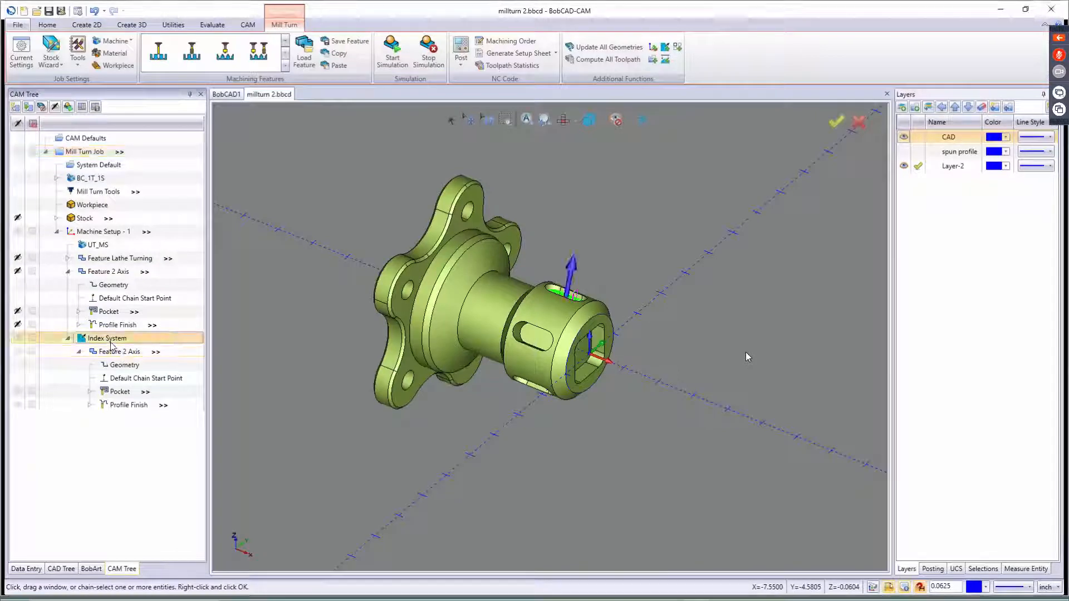
right_click(98, 232)
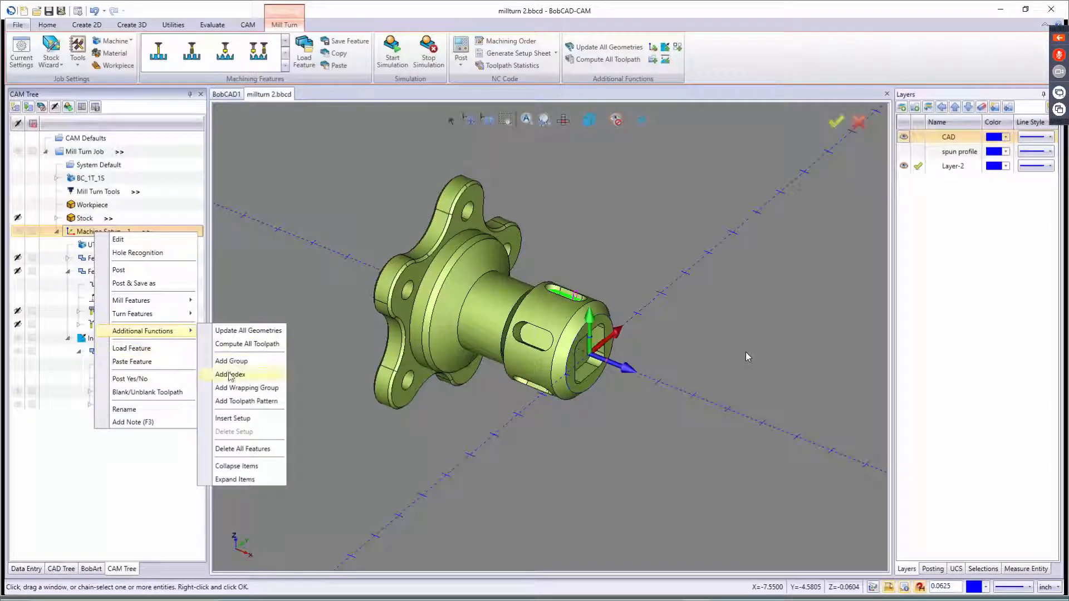
left_click(228, 377)
left_click(534, 337)
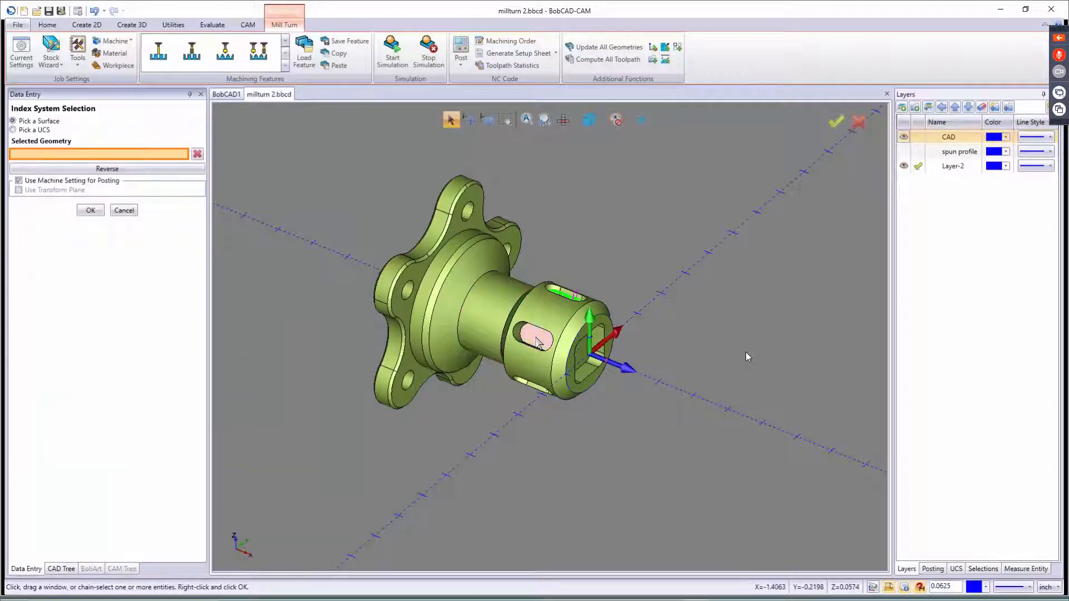
left_click(90, 210)
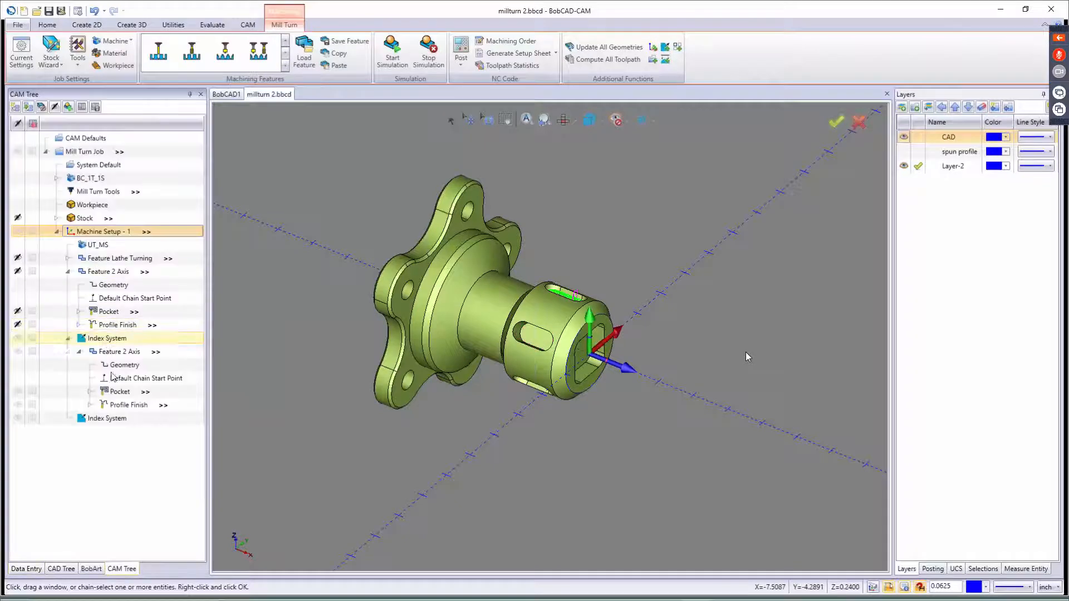
- Paste the copied Feature 2 Axis into the second Index System, loading its Top of Feature and Depth values
right_click(106, 418)
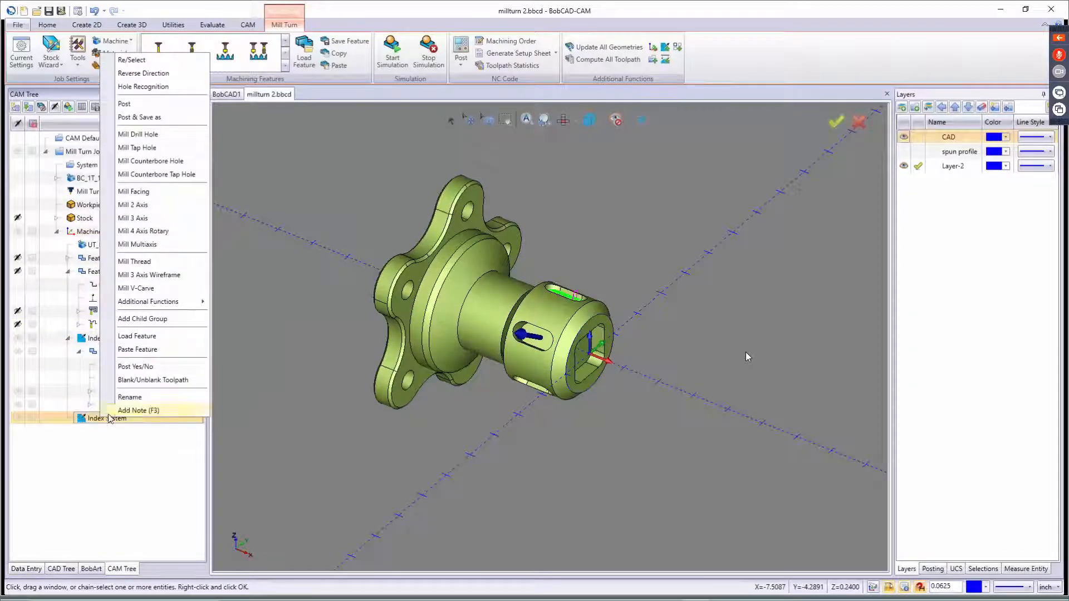
left_click(138, 349)
left_click(575, 344)
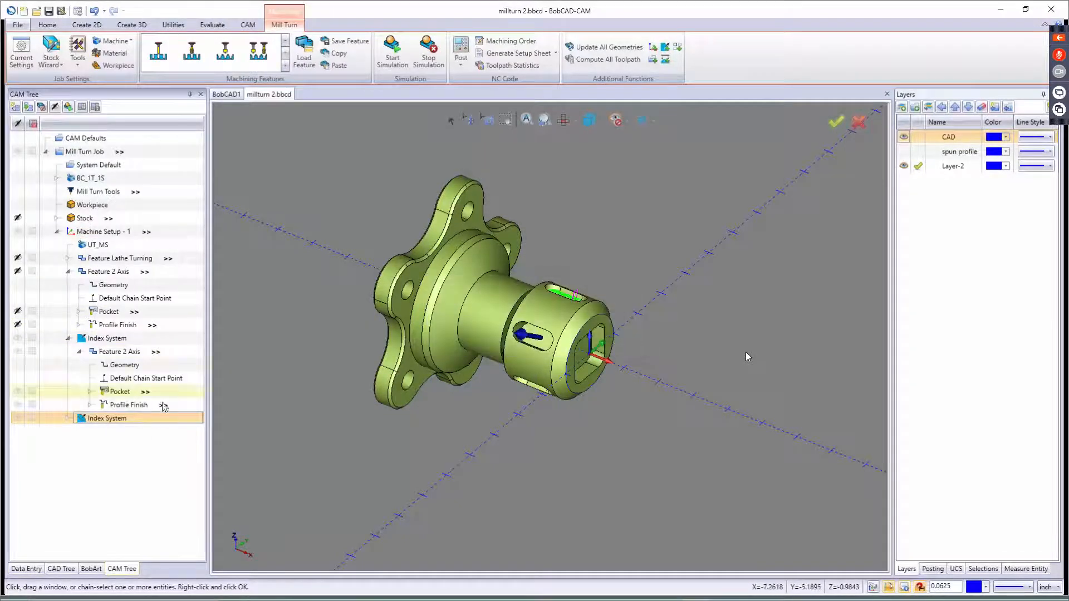
left_click(67, 418)
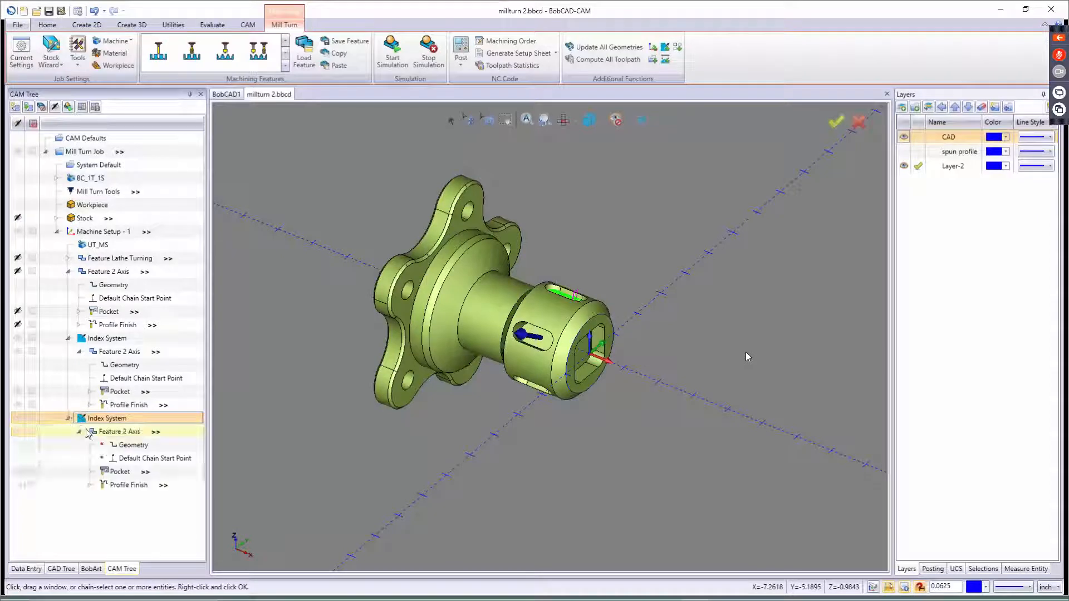
- Reselect the pasted feature's geometry as the second slot's floor face and compute all of the feature's toolpaths
right_click(117, 444)
left_click(146, 449)
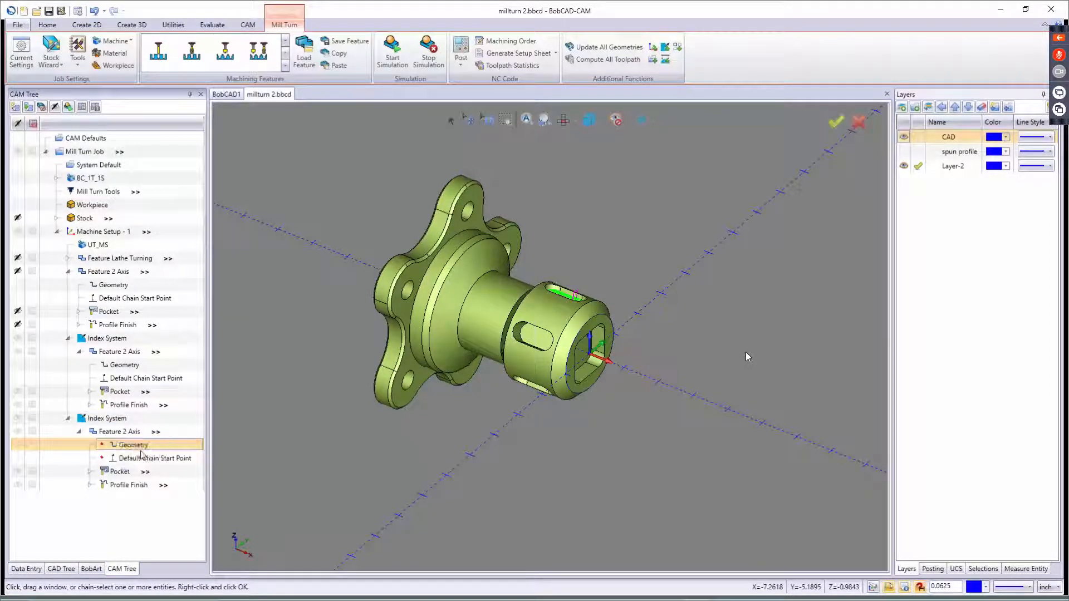
left_click(524, 349)
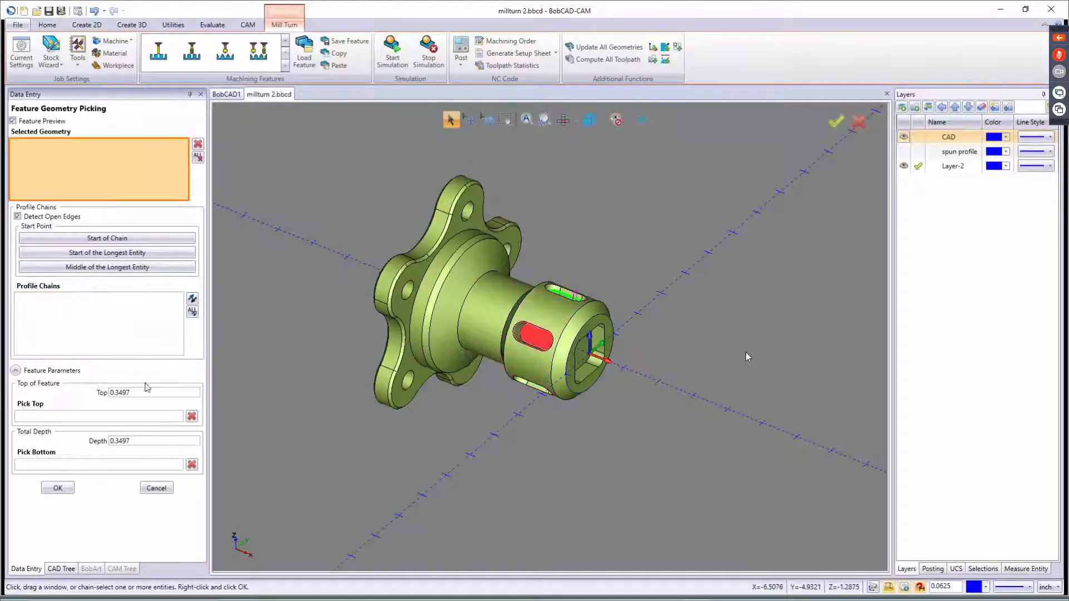
left_click(59, 488)
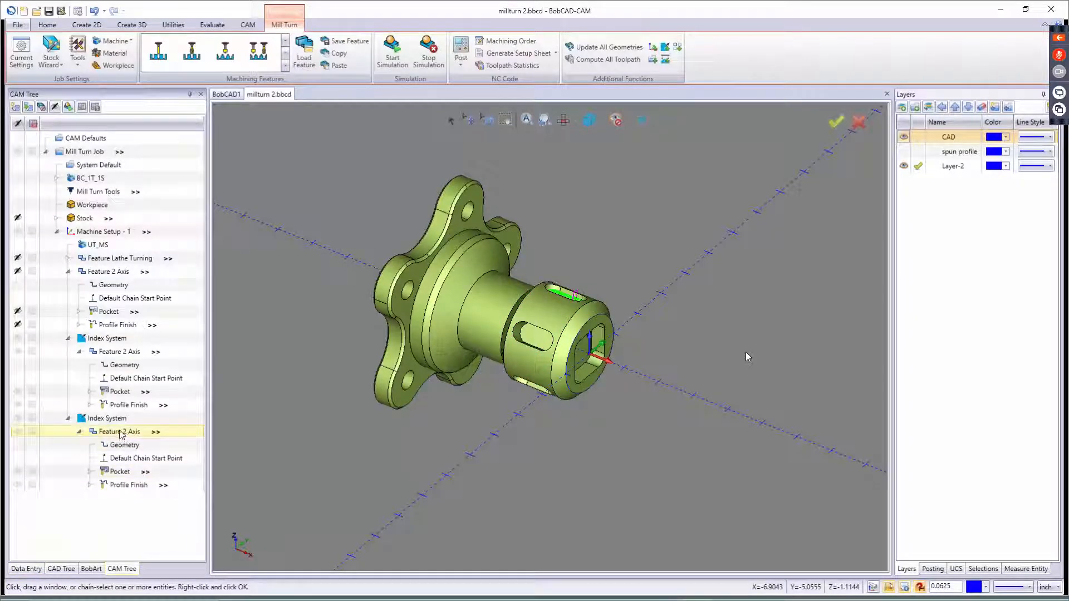
right_click(121, 434)
left_click(153, 158)
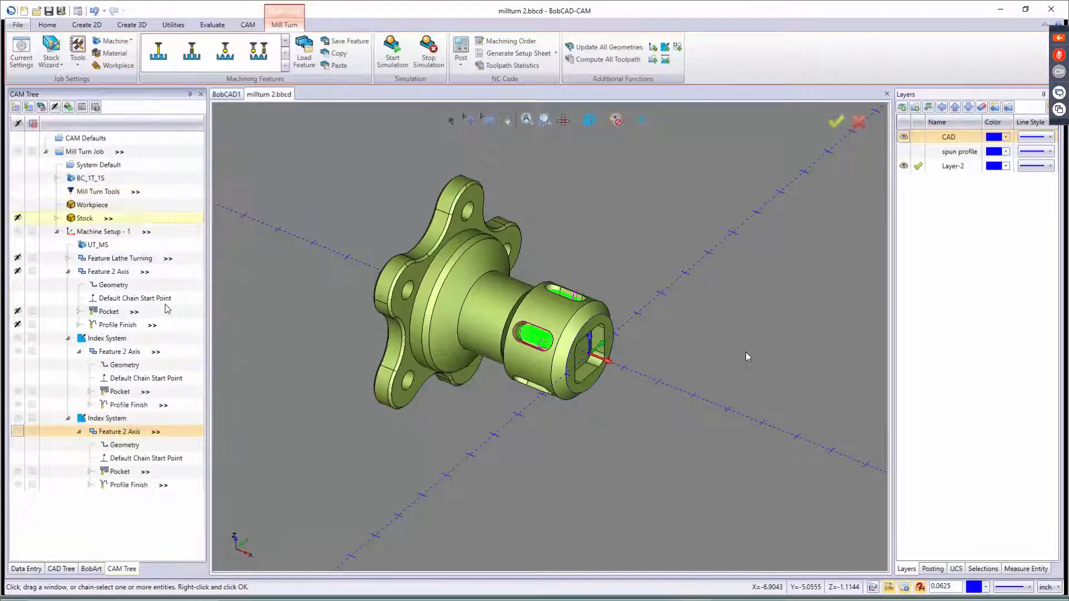
- Copy the second slot's Feature 2 Axis with its geometry and collapse its Index System
right_click(122, 436)
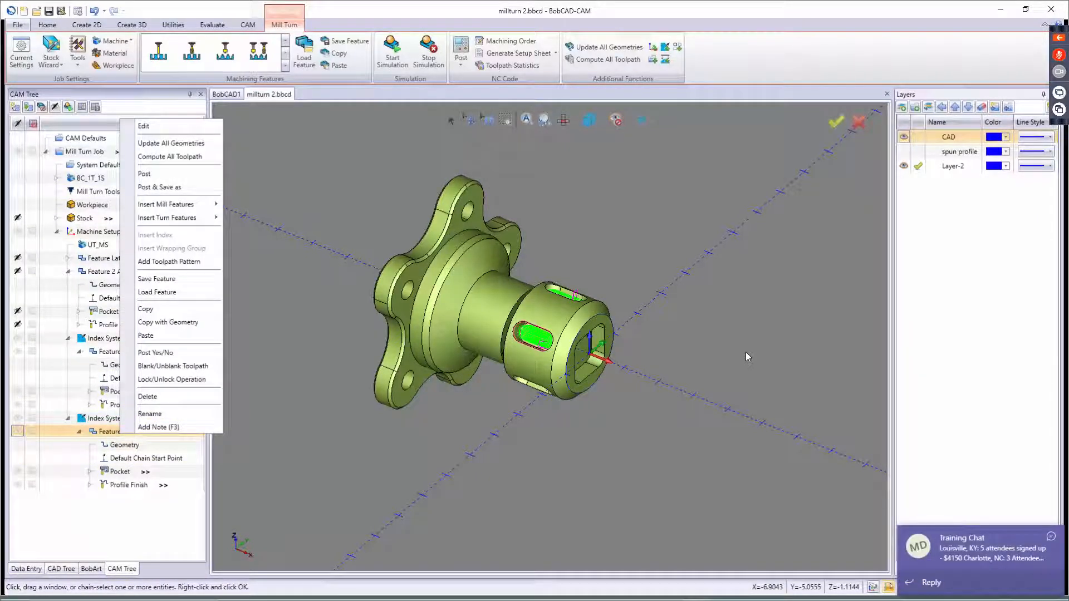
left_click(1051, 537)
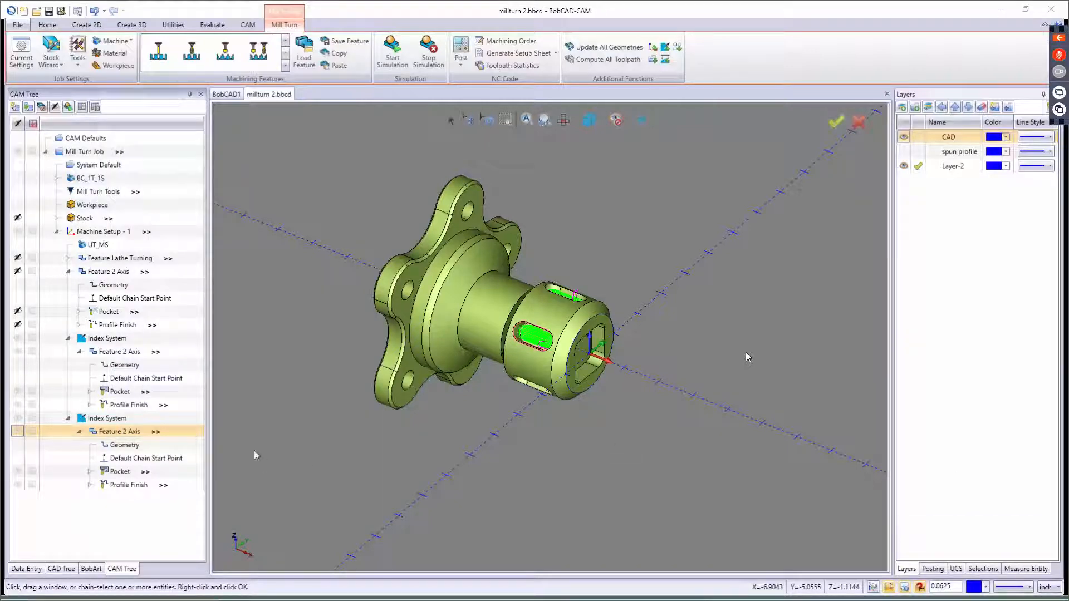
right_click(115, 436)
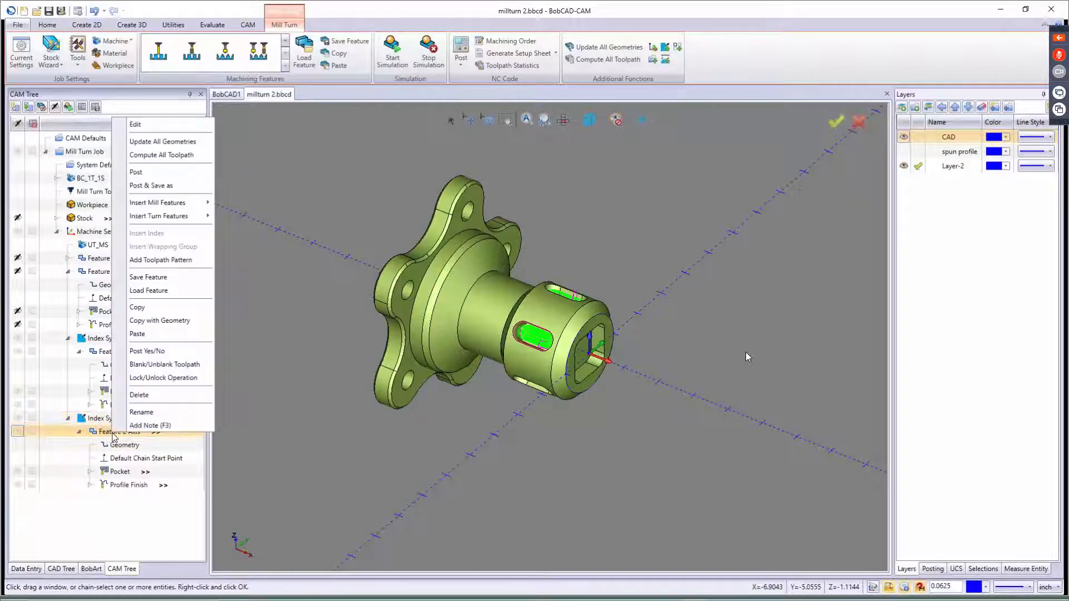
left_click(161, 321)
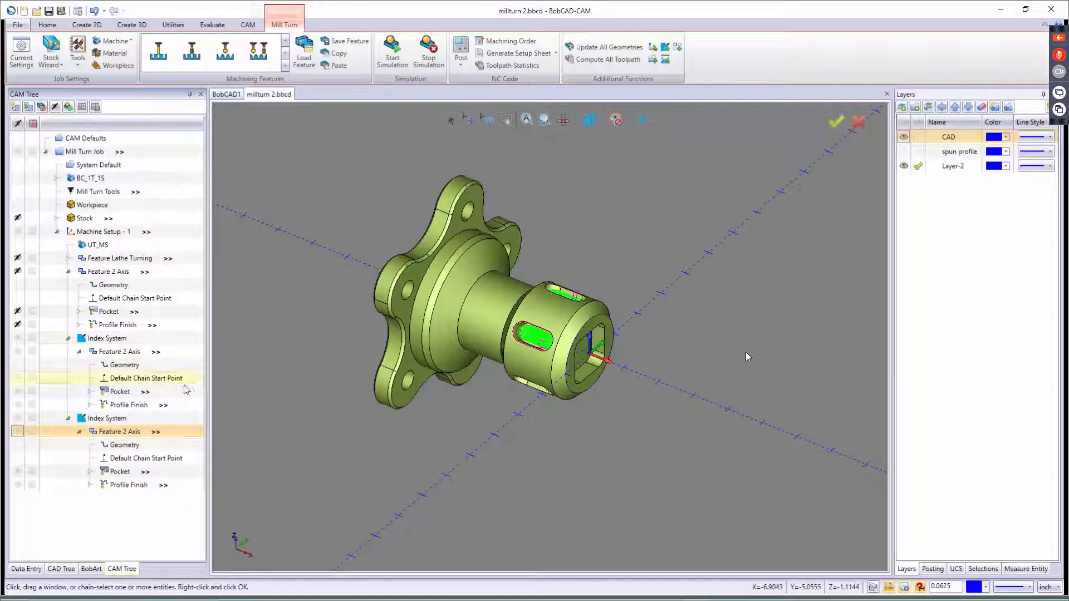
left_click(68, 418)
- Add a third Index System to Machine Setup - 1 from the floor face of the next unprogrammed side slot
middle_click_drag(420, 299, 492, 255)
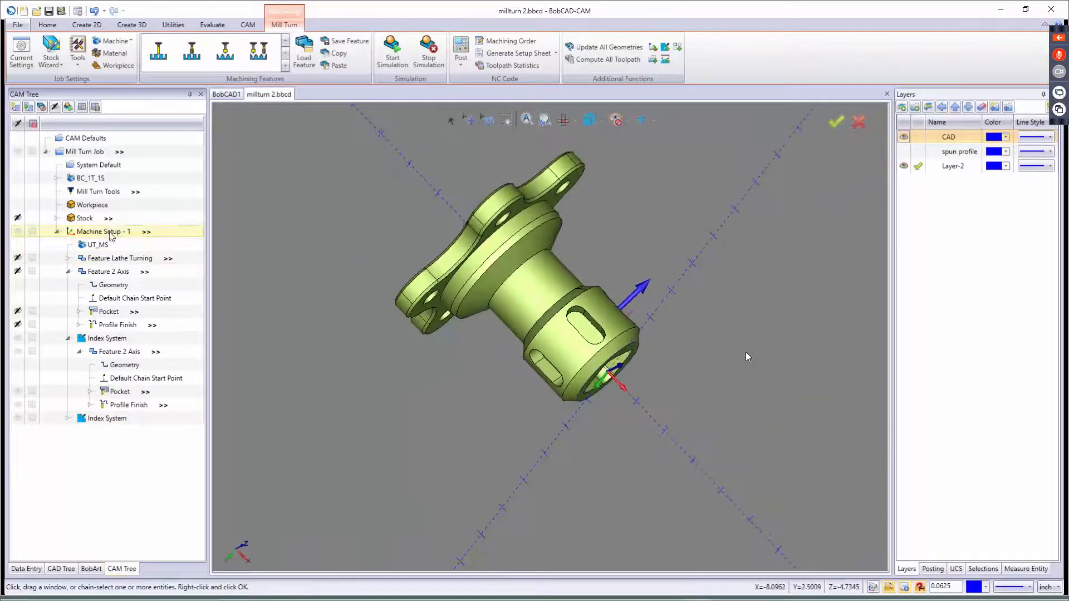
right_click(110, 231)
mouse_move(167, 327)
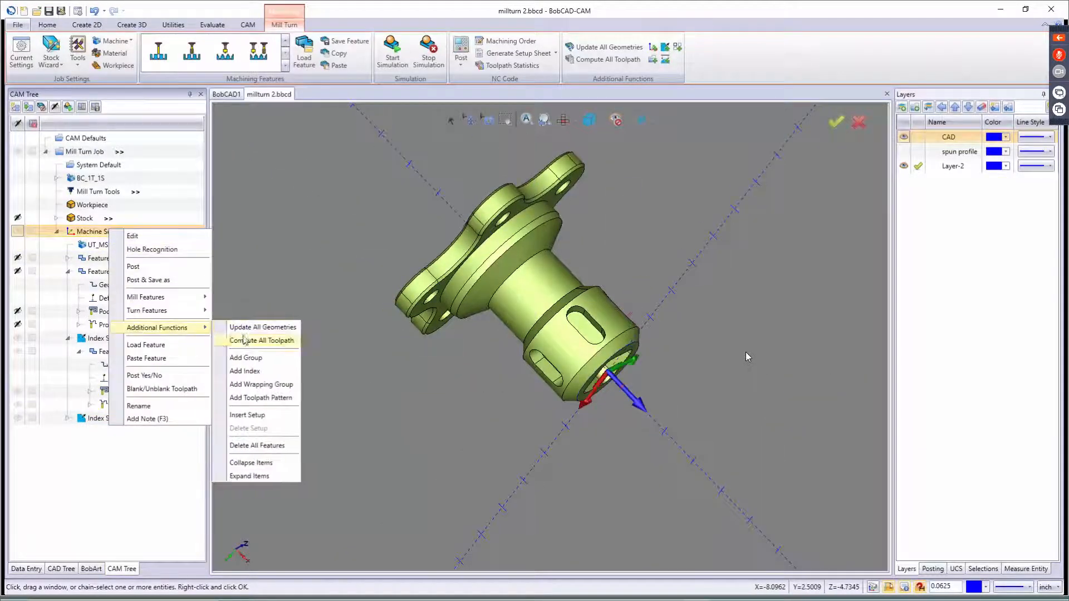
left_click(247, 371)
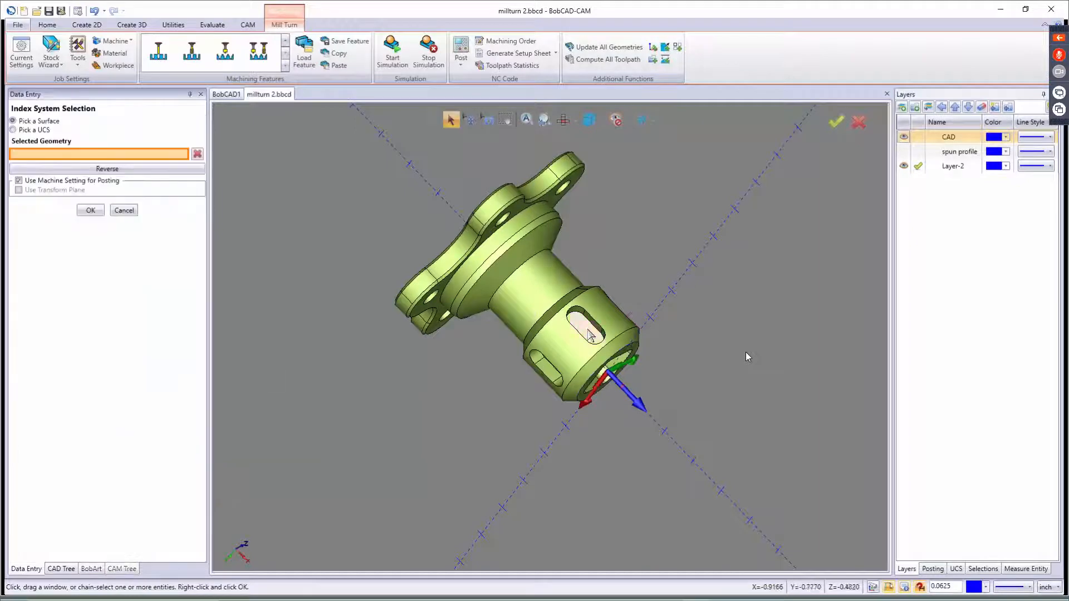
left_click(589, 333)
left_click(90, 211)
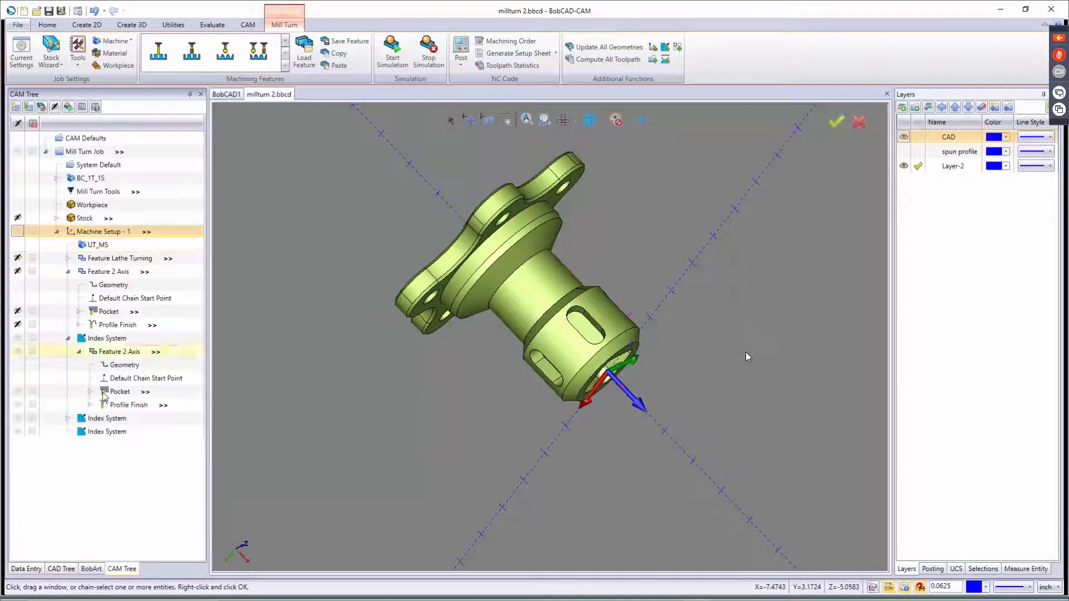
- Paste the copied Feature 2 Axis into the third Index System, loading the Top of Feature and Depth values, and expand it
left_click(92, 433)
right_click(92, 433)
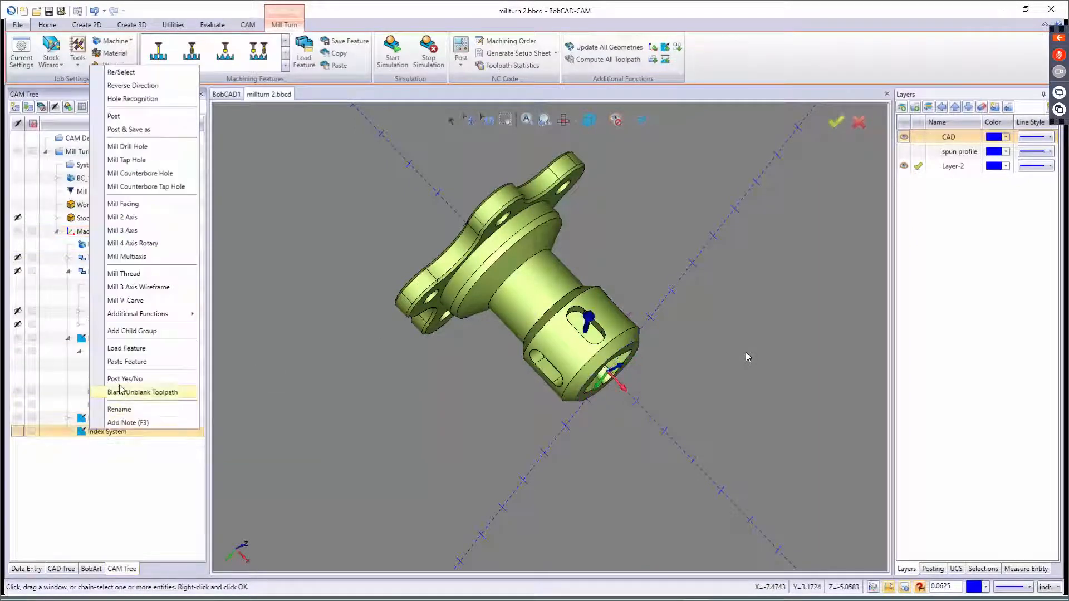
left_click(127, 362)
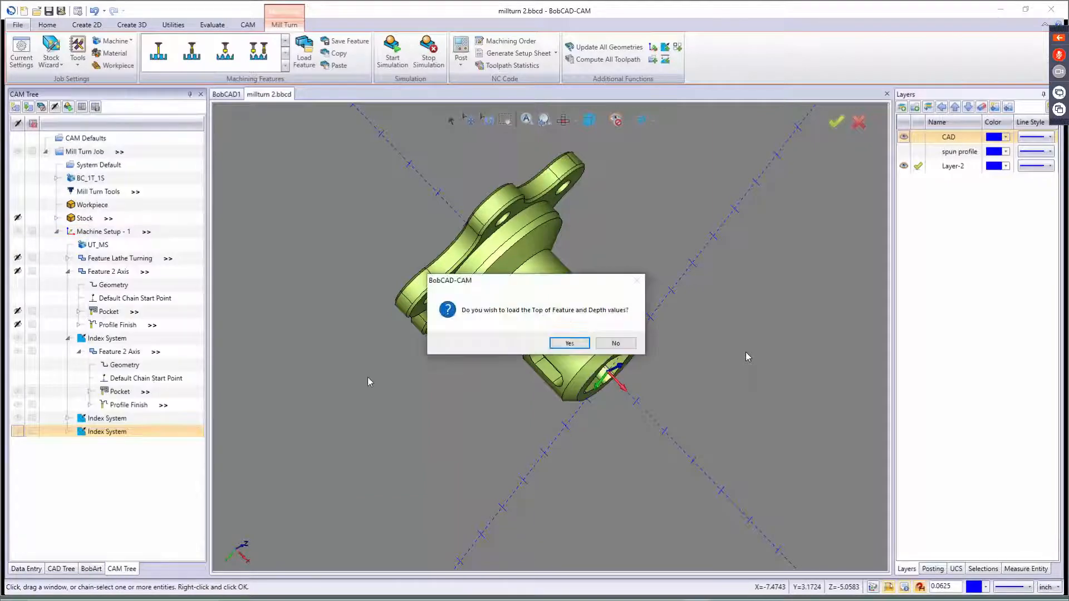
left_click(569, 343)
left_click(68, 432)
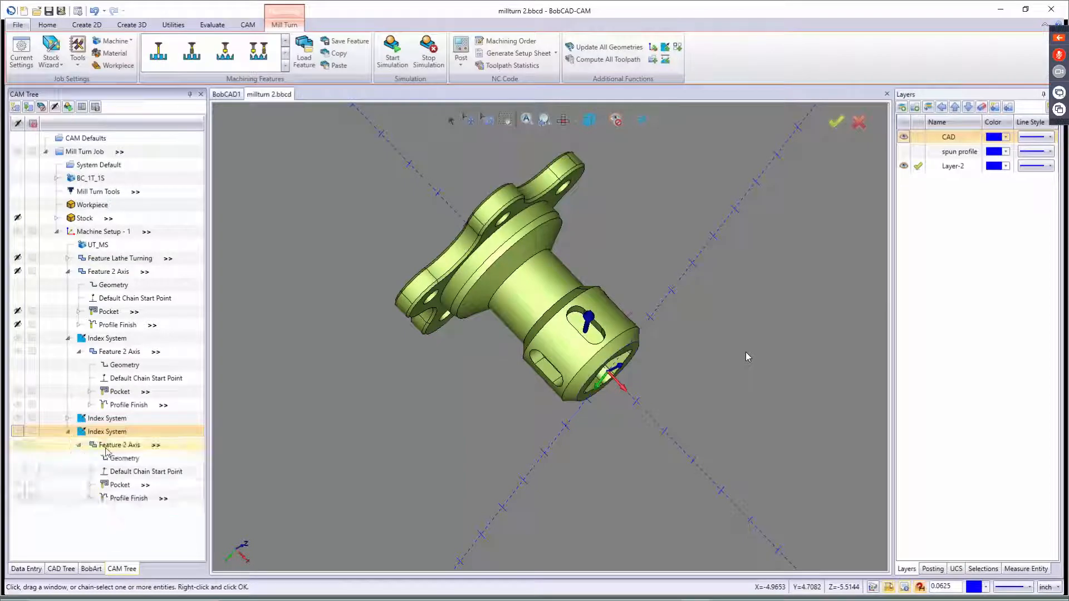
- Compute all toolpaths for the Feature 2 Axis in the third Index System
right_click(124, 487)
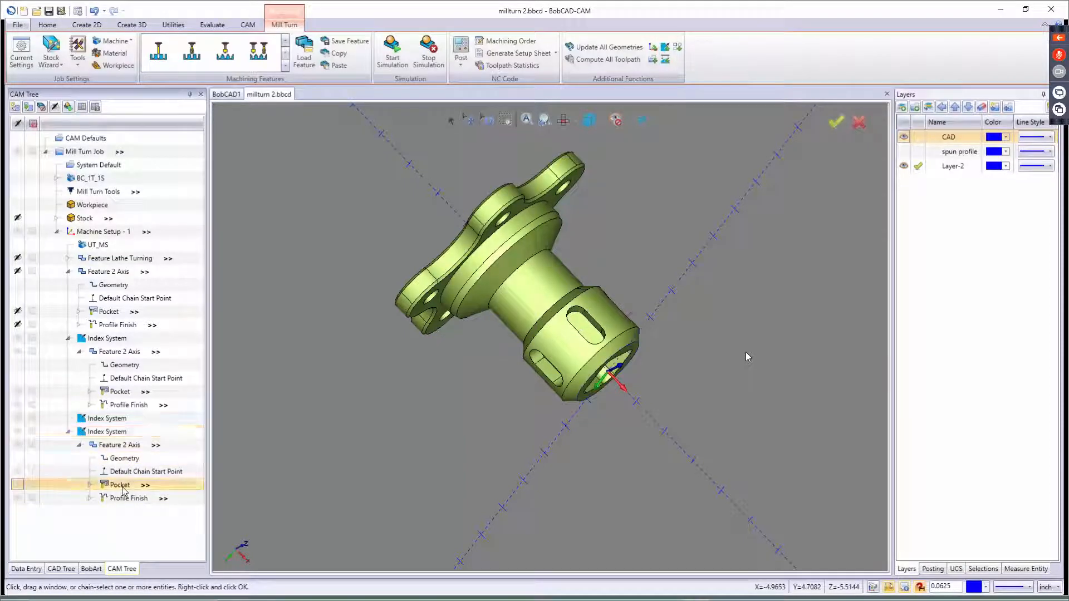
right_click(112, 446)
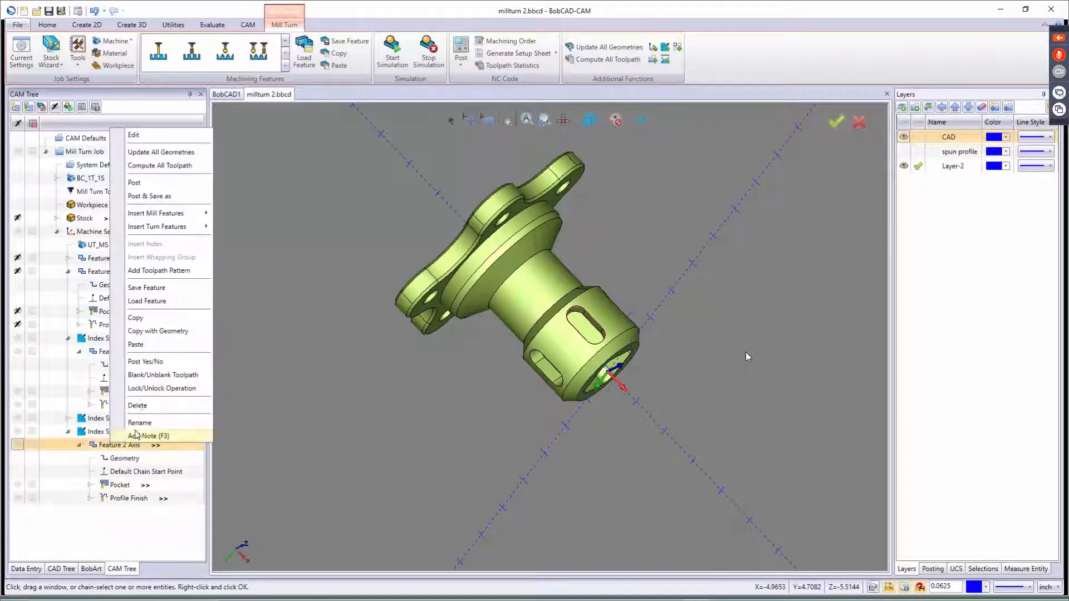
left_click(160, 165)
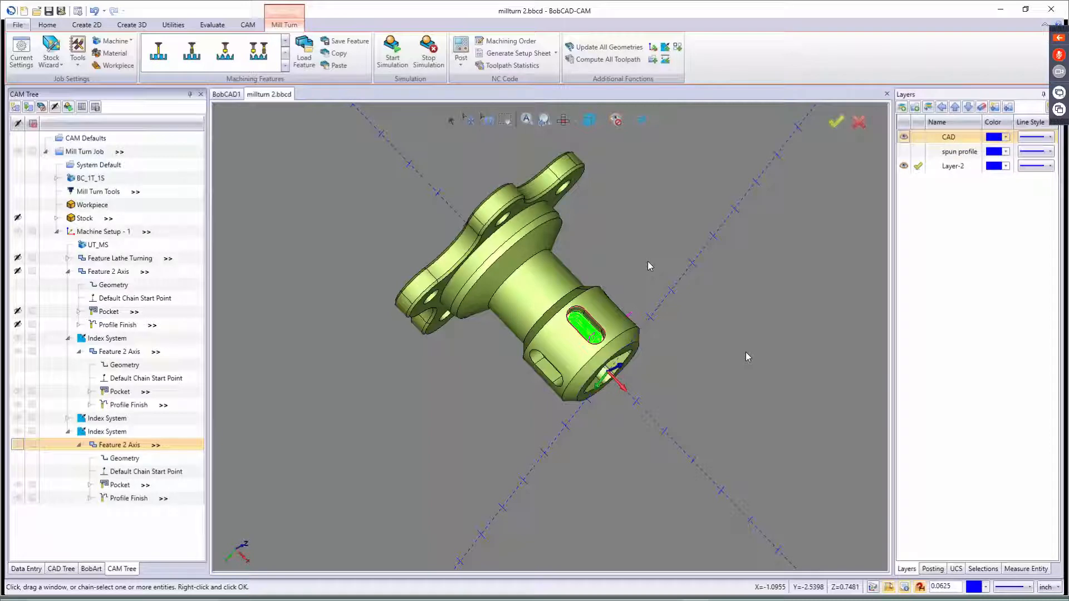
- Collapse the open Index Systems and add a fourth one to Machine Setup - 1 from the next unprogrammed side slot's floor face
scroll(379, 386, "up", 2)
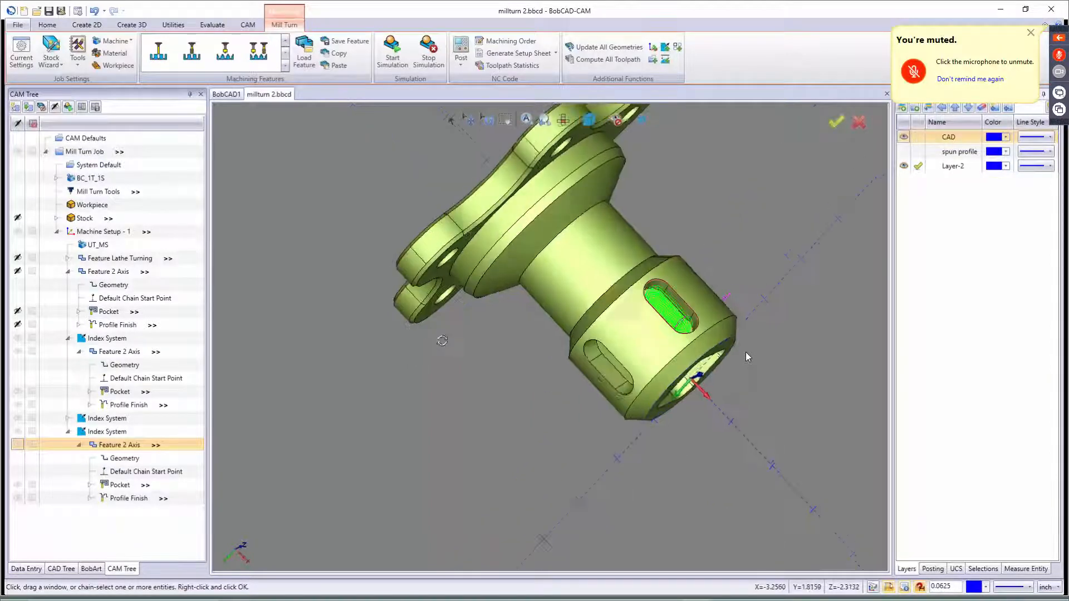
middle_click_drag(446, 338, 393, 282)
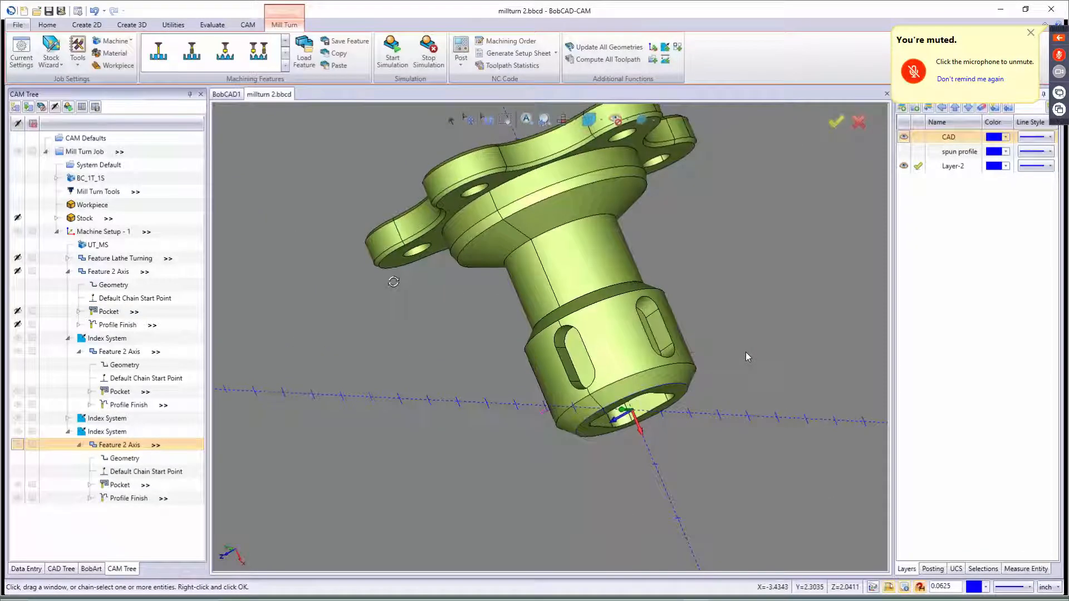
left_click(68, 339)
left_click(69, 366)
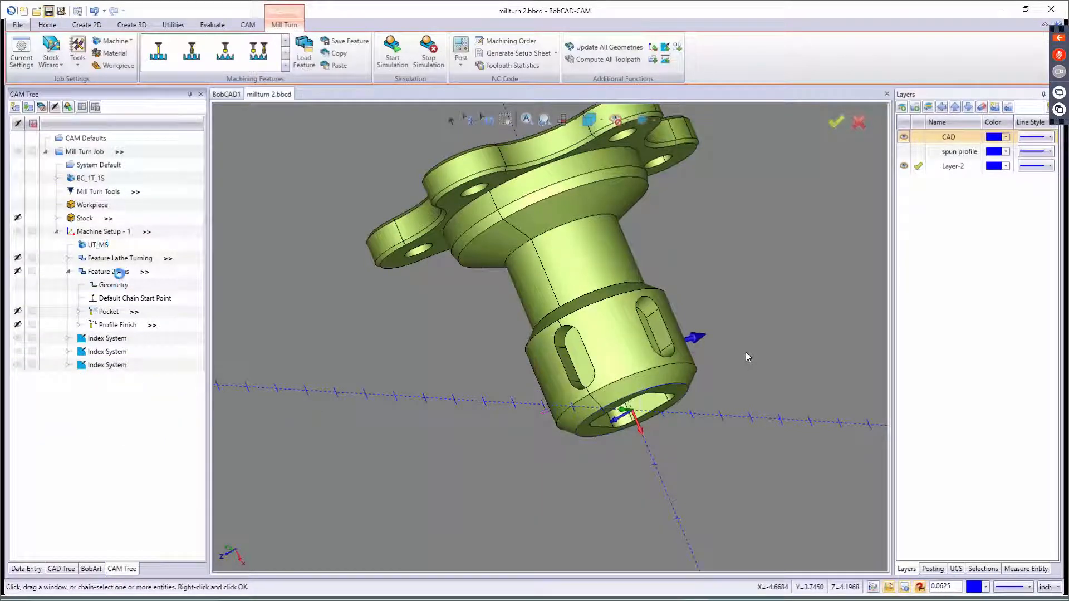
right_click(110, 234)
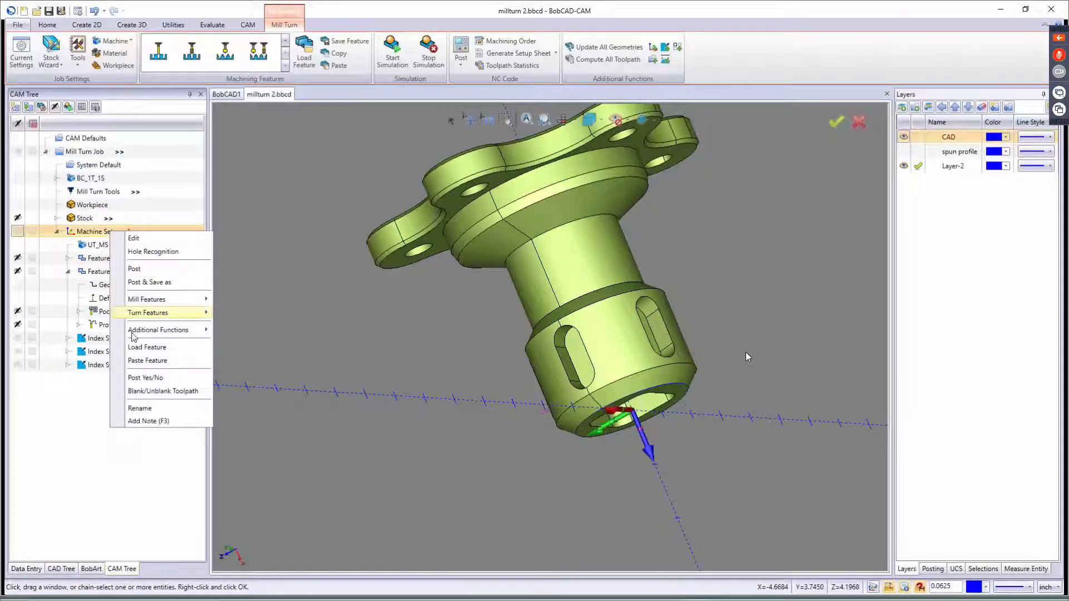
mouse_move(157, 332)
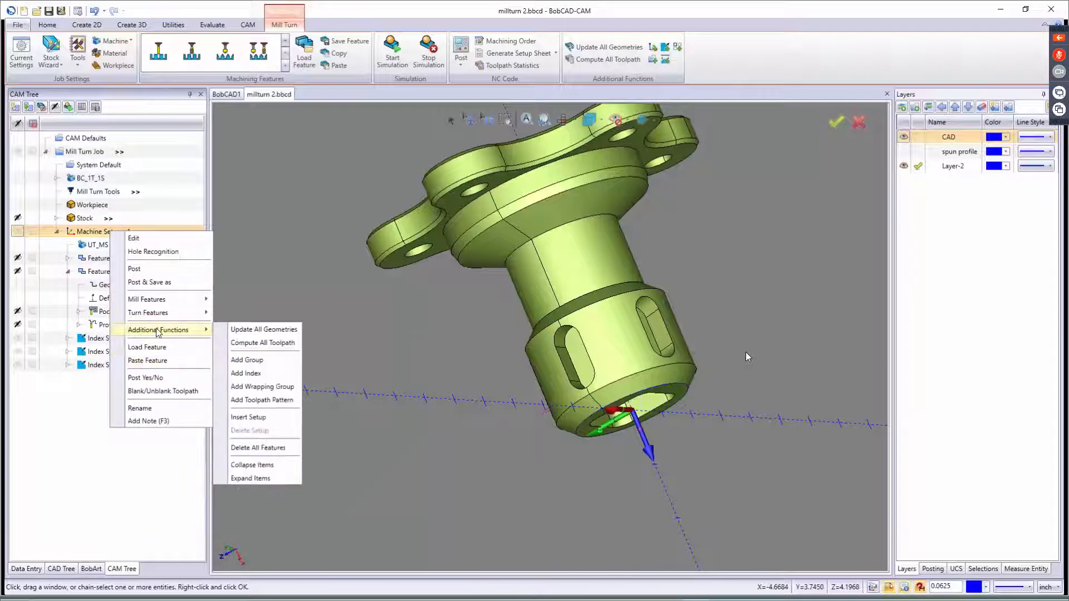
left_click(245, 373)
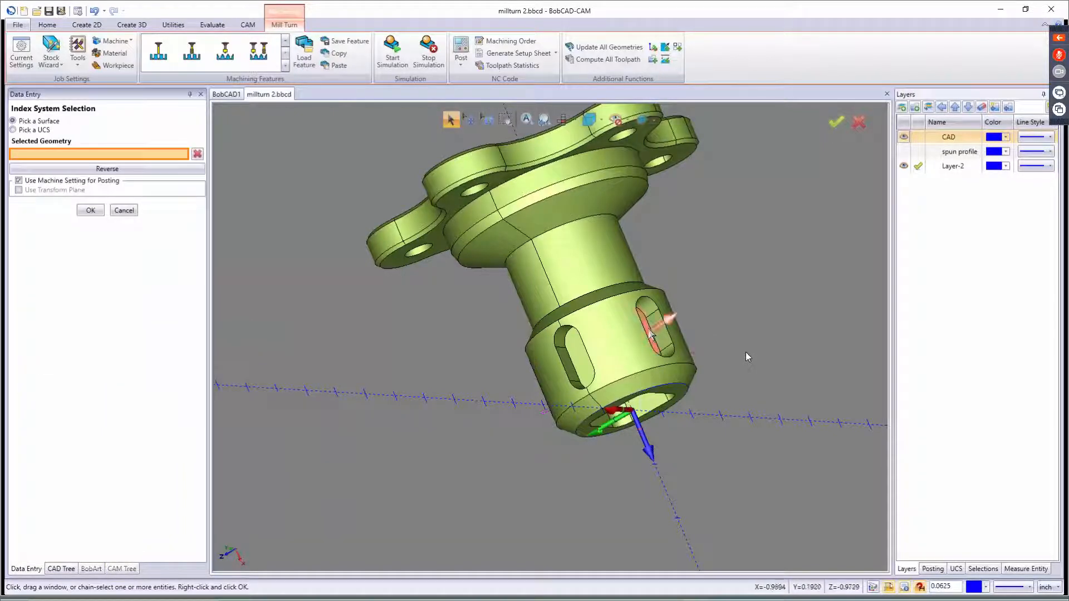
left_click(651, 332)
left_click(90, 210)
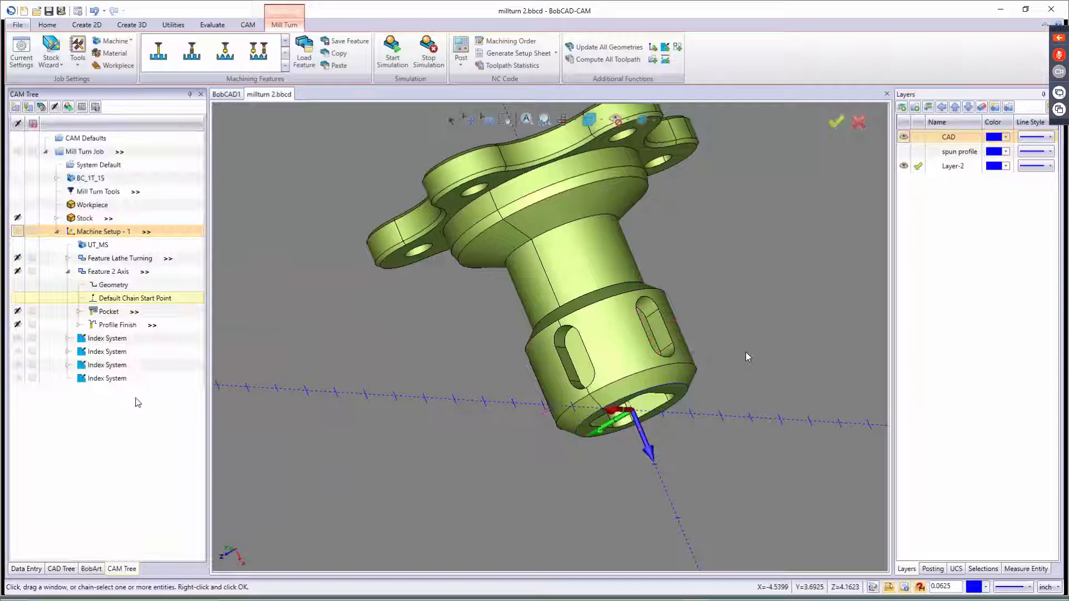
- Paste the copied Feature 2 Axis into the fourth Index System, loading the Top of Feature and Depth values
right_click(105, 380)
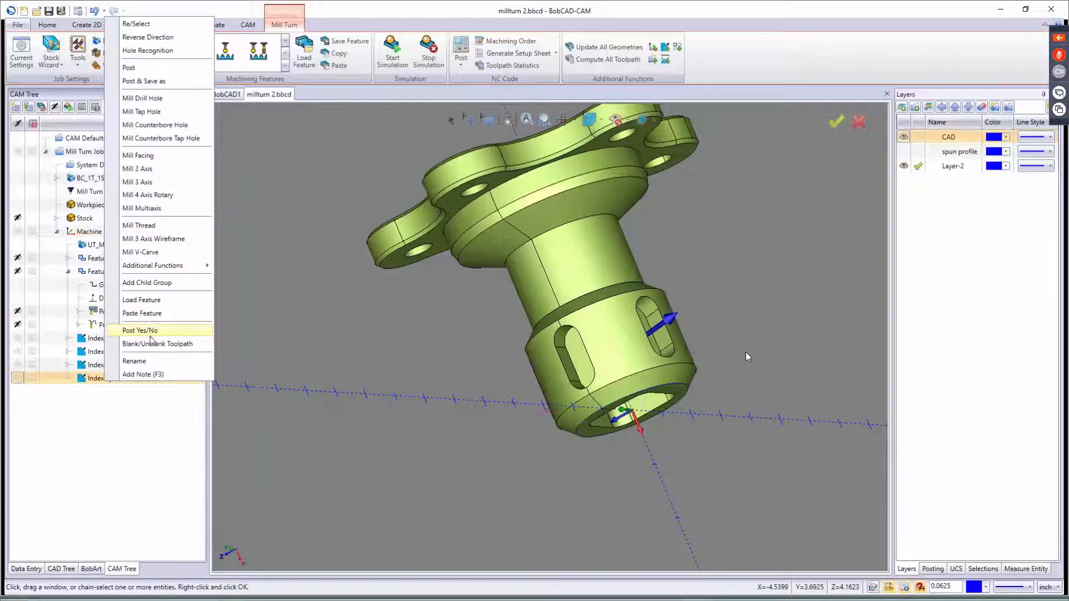
left_click(153, 314)
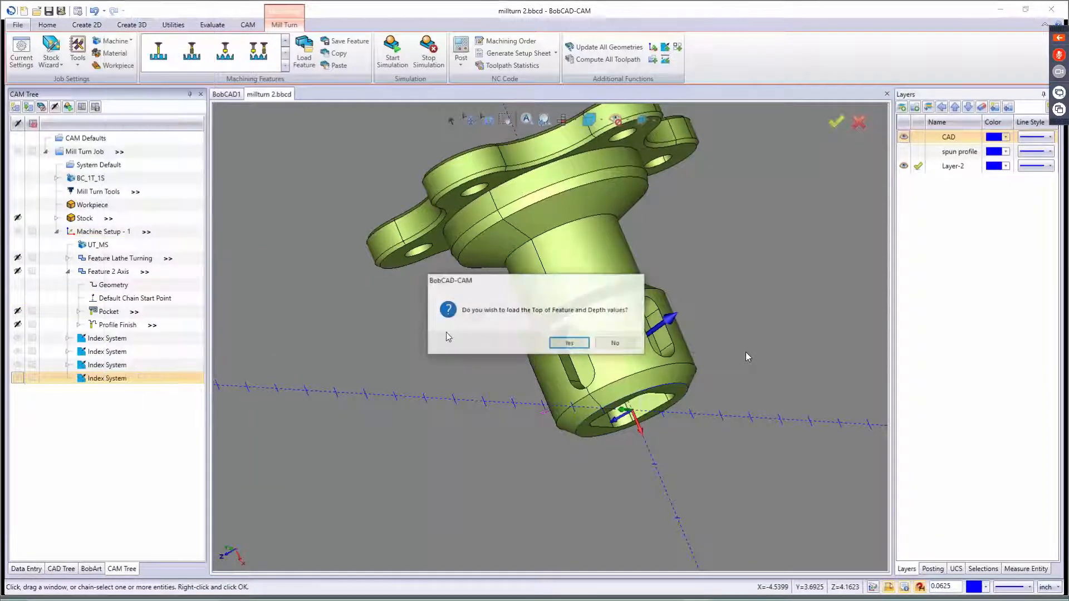
left_click(569, 344)
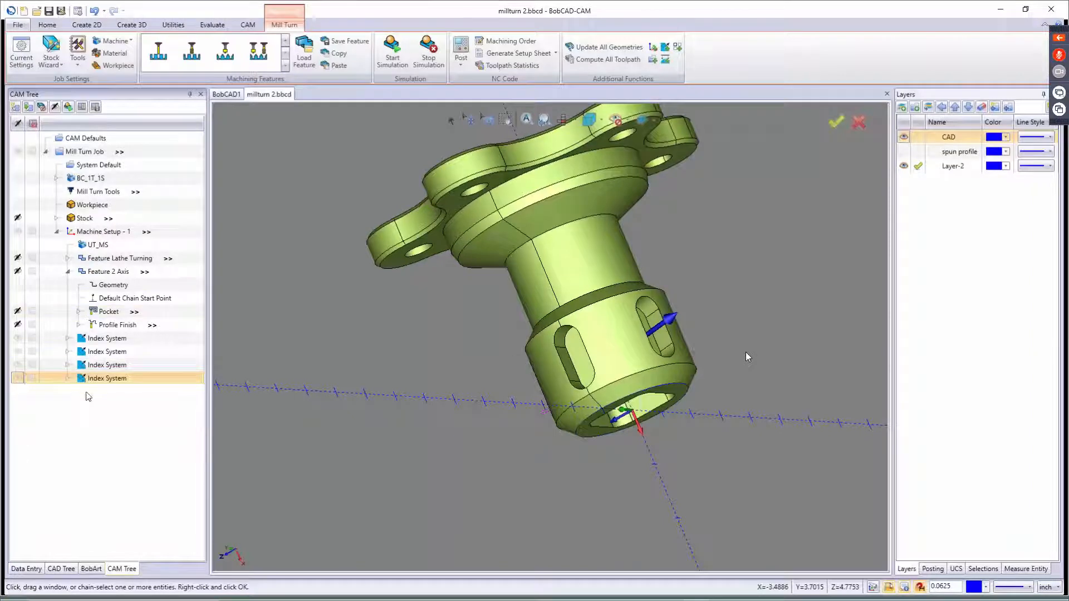
- Add a fifth Index System to Machine Setup - 1 from the floor face of the last unprogrammed side slot
right_click(104, 232)
mouse_move(140, 332)
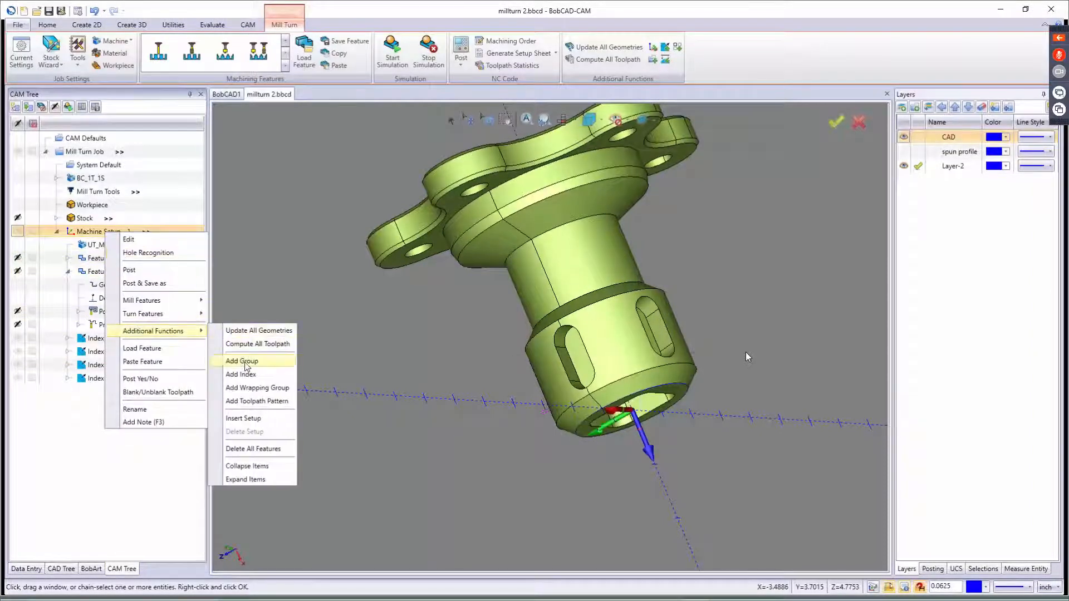
left_click(228, 374)
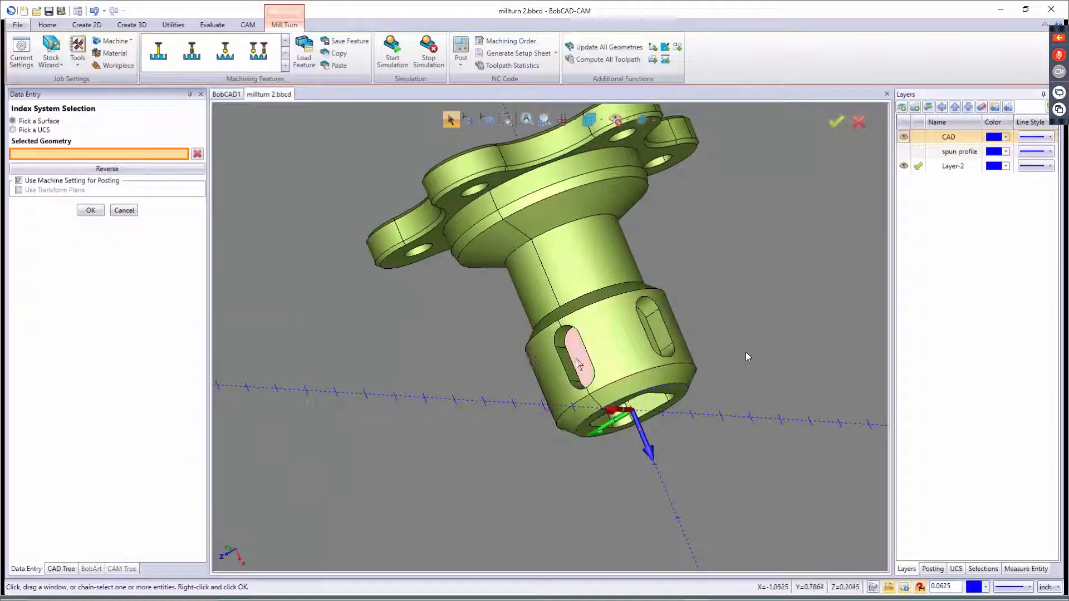
left_click(575, 363)
left_click(96, 213)
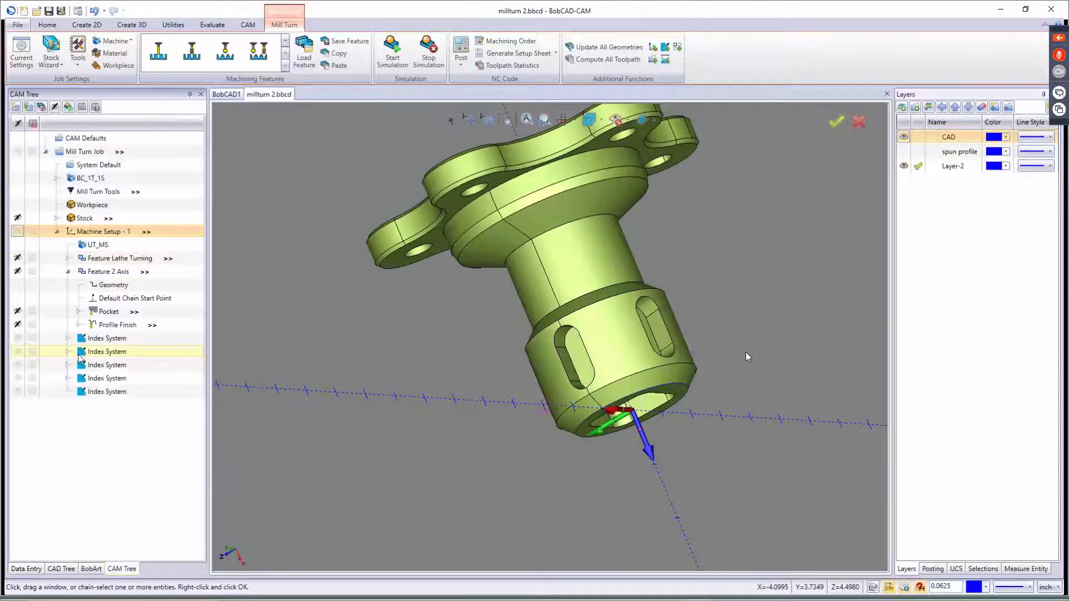
- Paste the copied Feature 2 Axis into the fifth Index System, loading the Top of Feature and Depth values
right_click(103, 391)
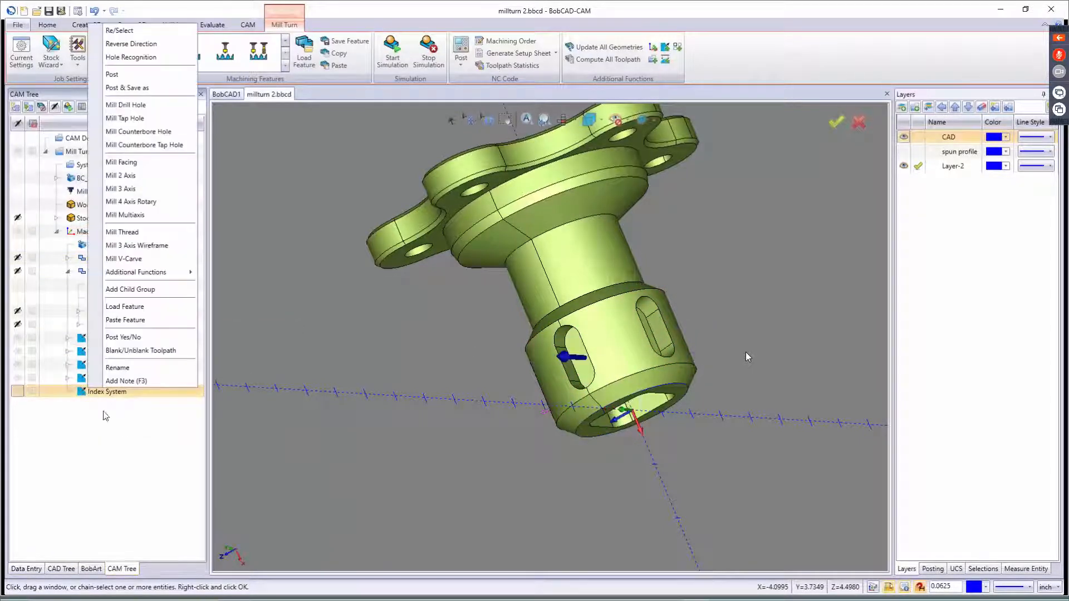
left_click(129, 321)
left_click(568, 344)
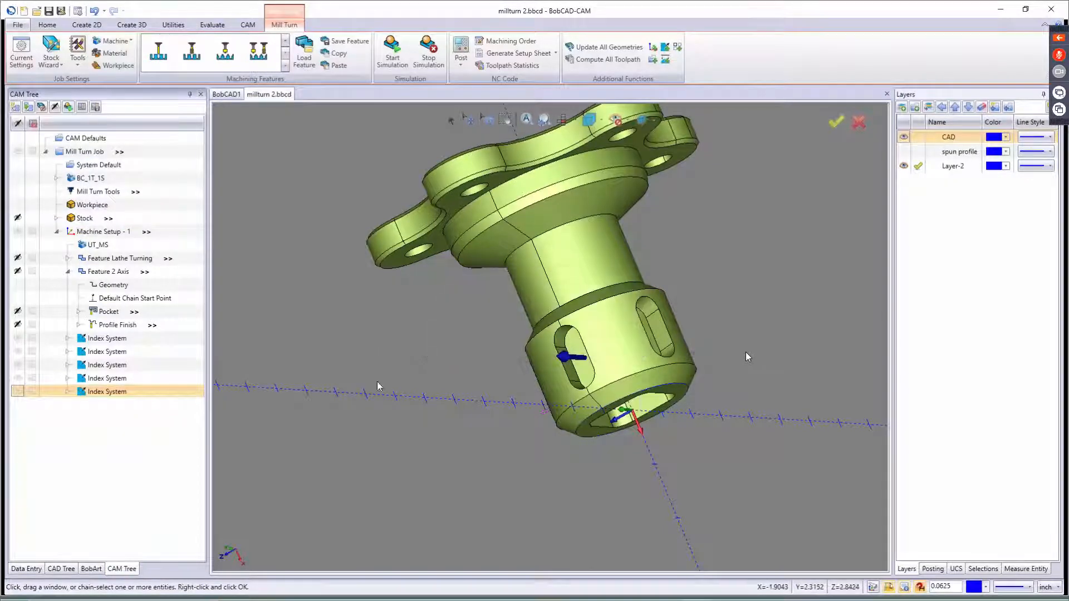
- Compute all toolpaths for the fifth and fourth Index Systems and inspect the resulting slot toolpaths on the part
left_click(603, 59)
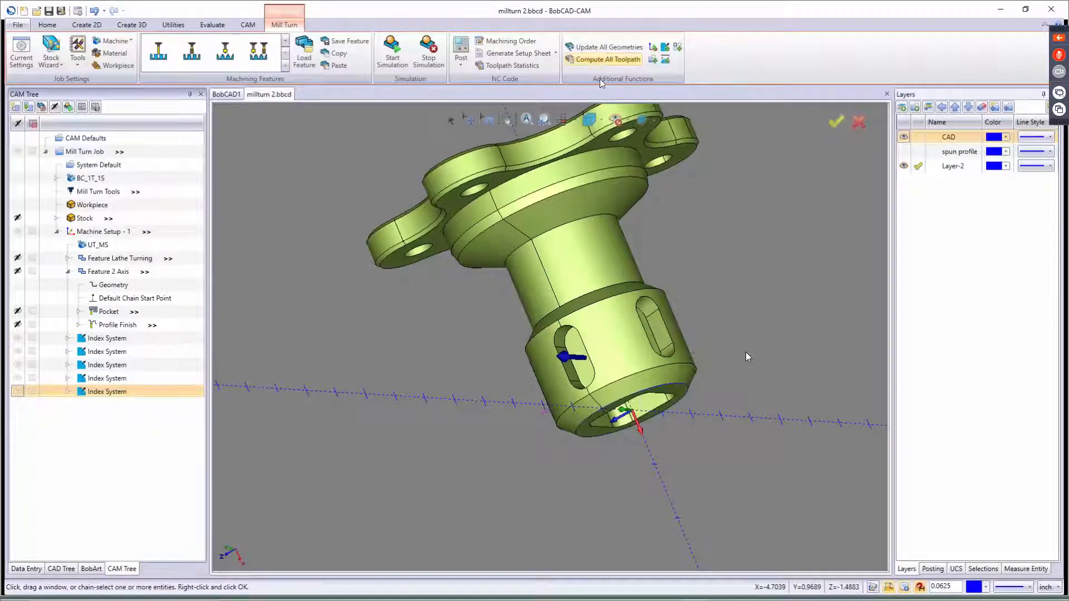
left_click(107, 378)
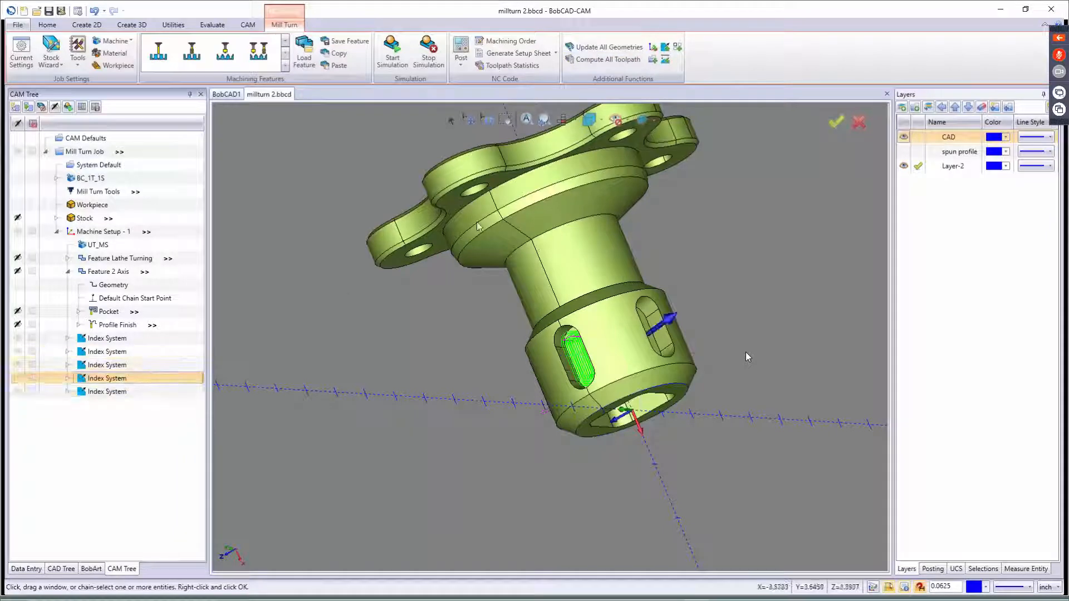
left_click(611, 64)
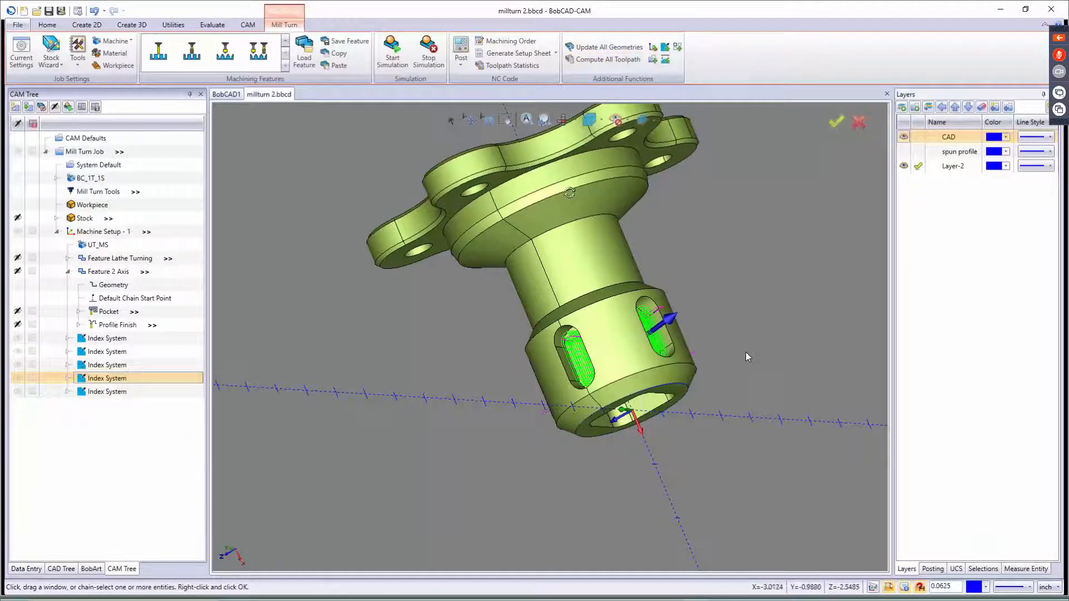
middle_click_drag(569, 193, 514, 293)
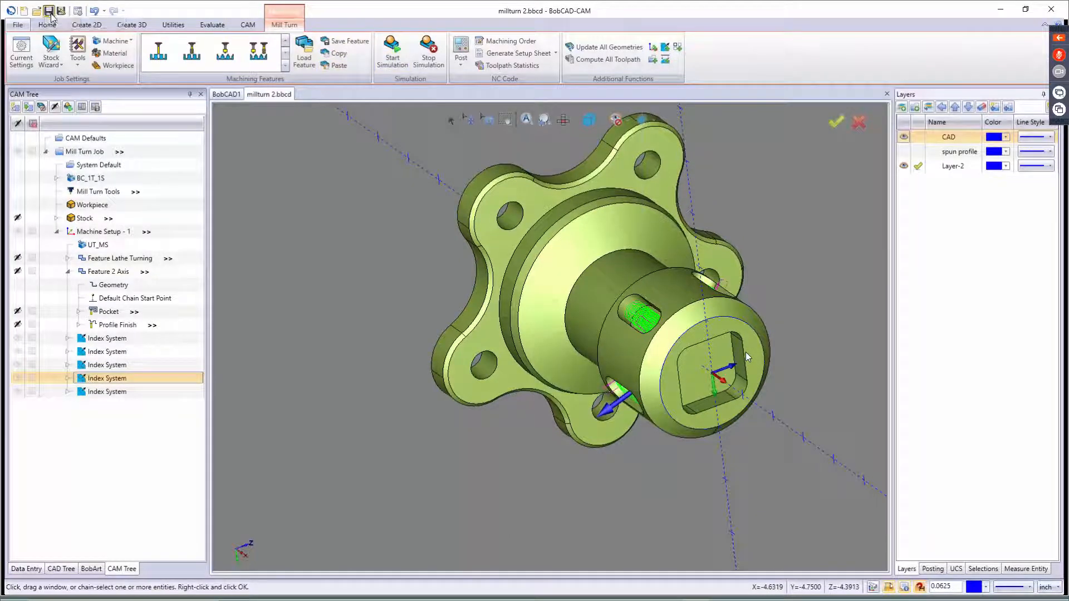
- Start the machine simulation of the Mill Turn Job and run it at a slightly reduced speed with the workpiece in close view
left_click(391, 60)
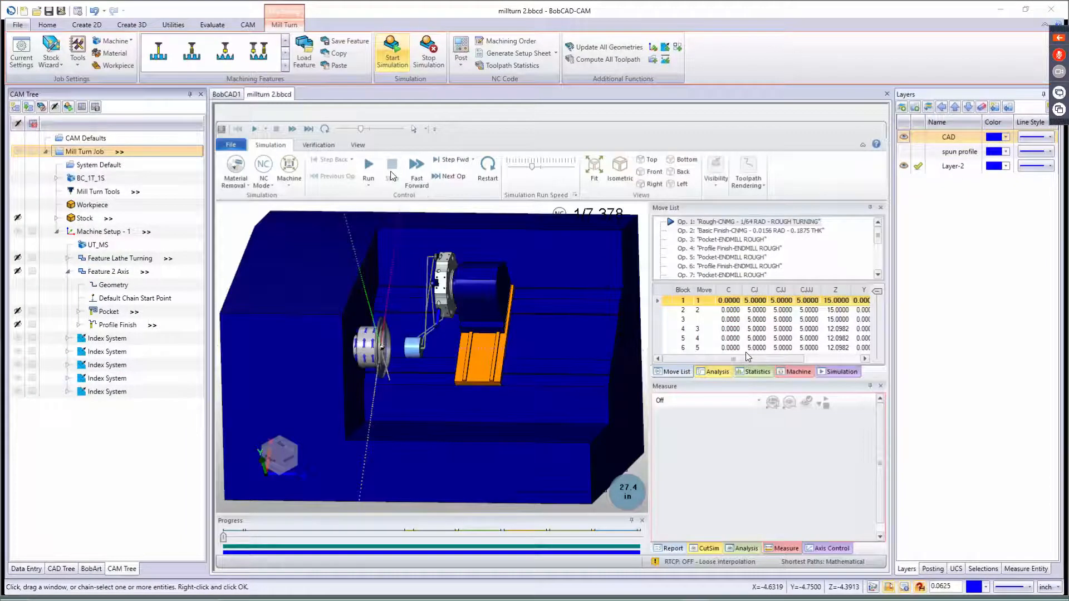
left_click(369, 167)
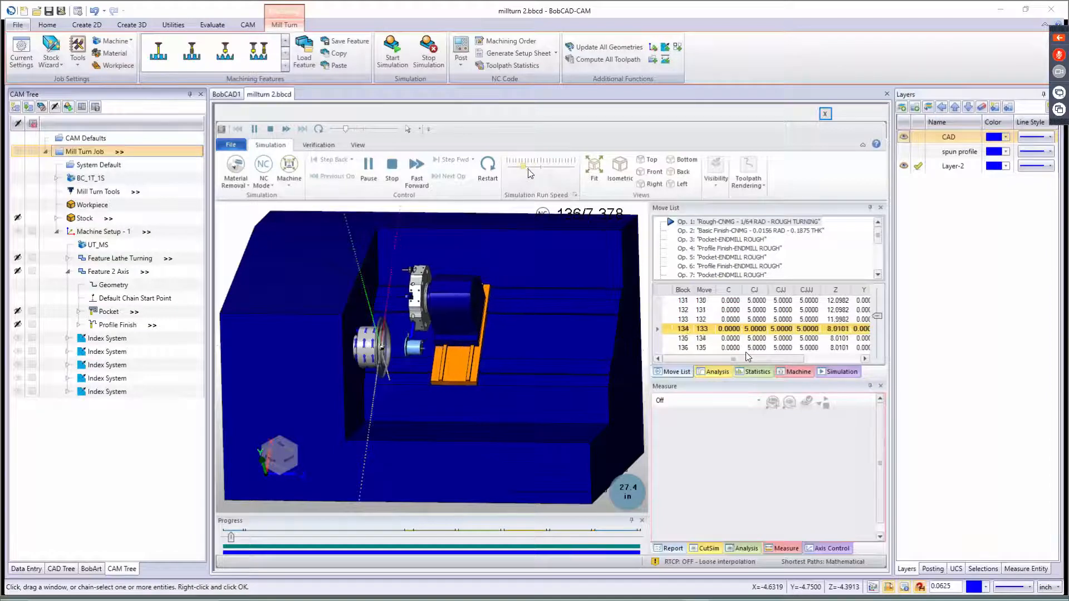
left_click_drag(530, 167, 522, 167)
scroll(421, 334, "up", 10)
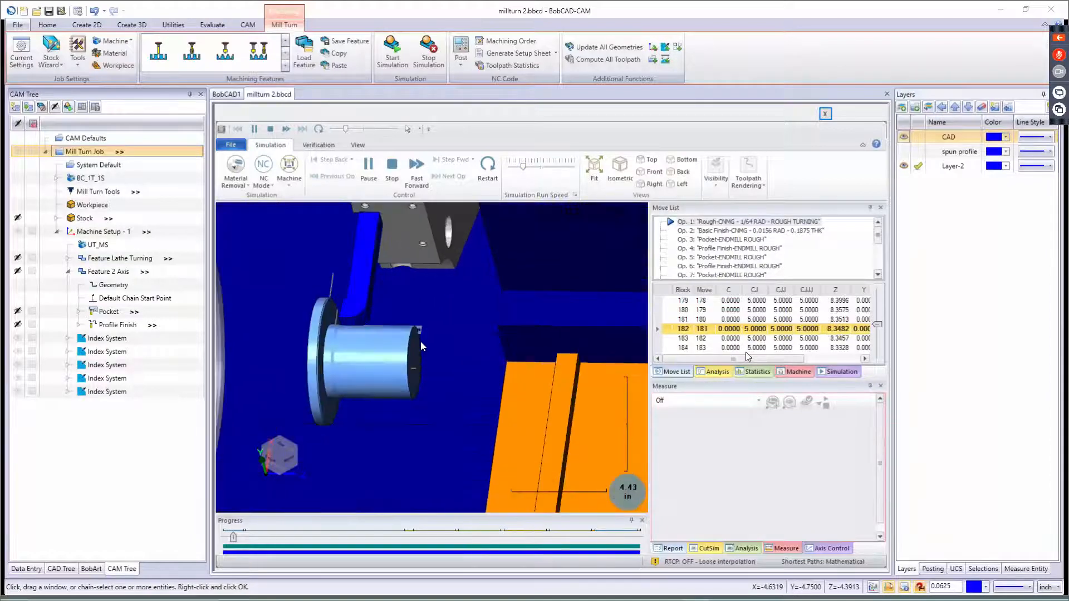
middle_click_drag(406, 373, 475, 372)
scroll(469, 292, "up", 5)
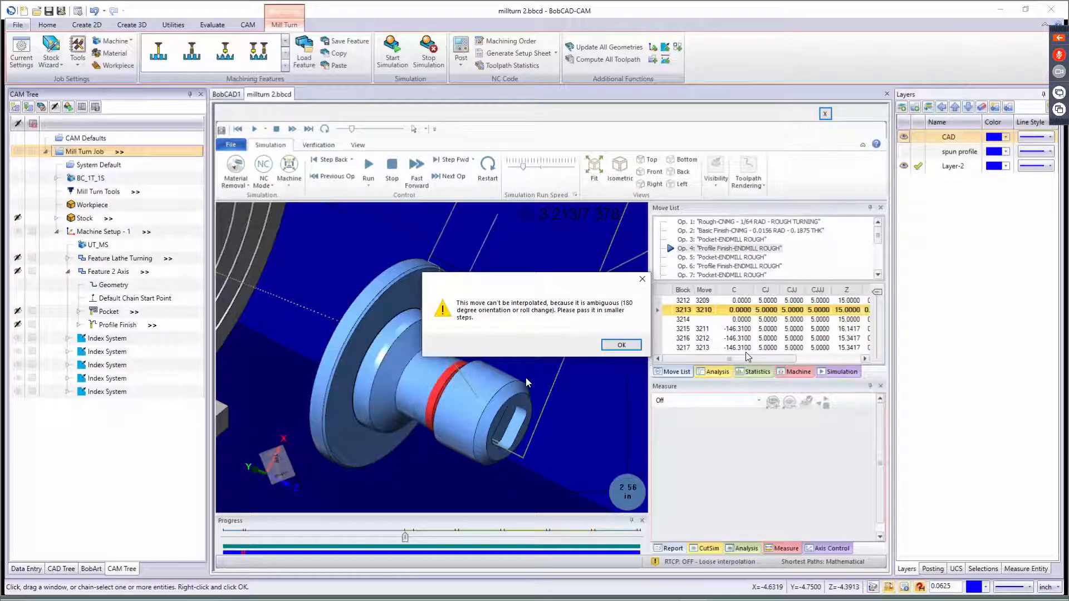
- Try to resume the simulation from the end of Op. 4, the front pocket's Profile Finish, and dismiss the chat notification
left_click(621, 344)
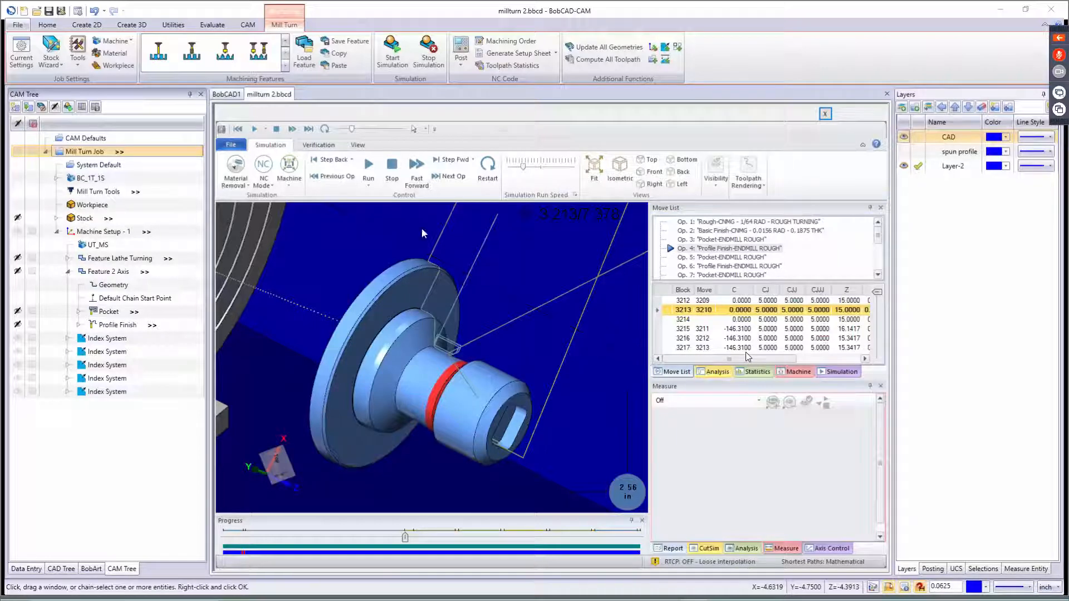
left_click(368, 167)
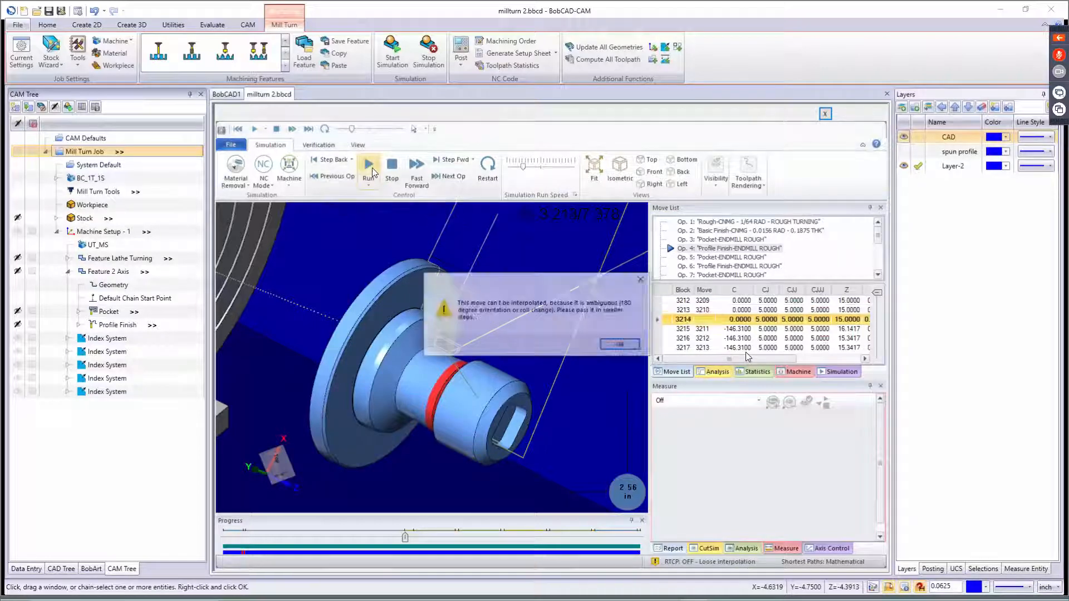
left_click(624, 346)
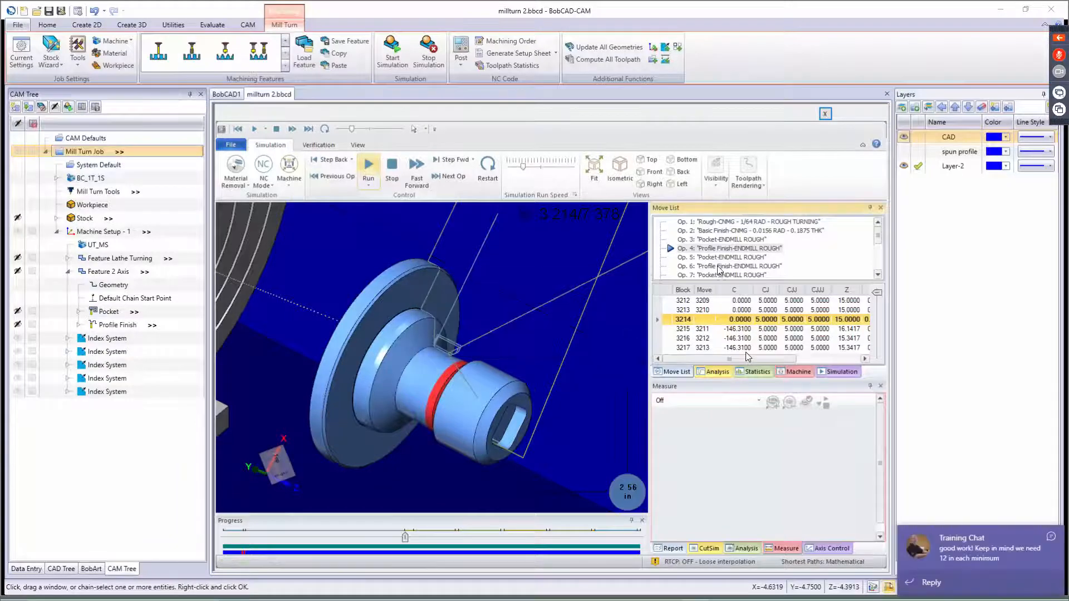
left_click(1051, 537)
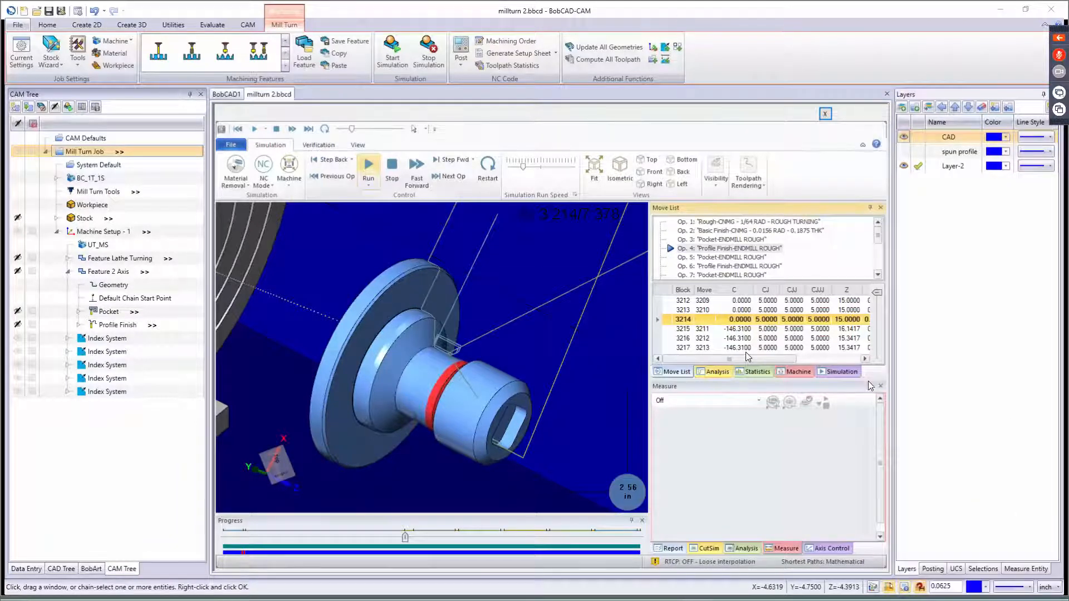
- Jump the simulation to Op. 5 and on to Op. 6, and run it from there to check the indexed side slots
left_click(688, 257)
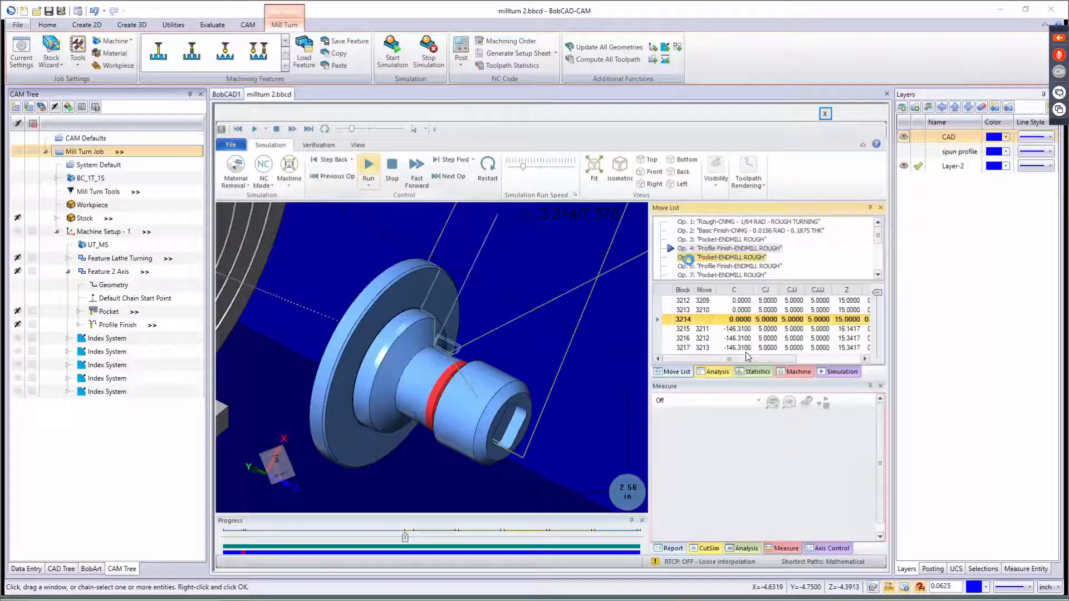
left_click(564, 344)
left_click(724, 266)
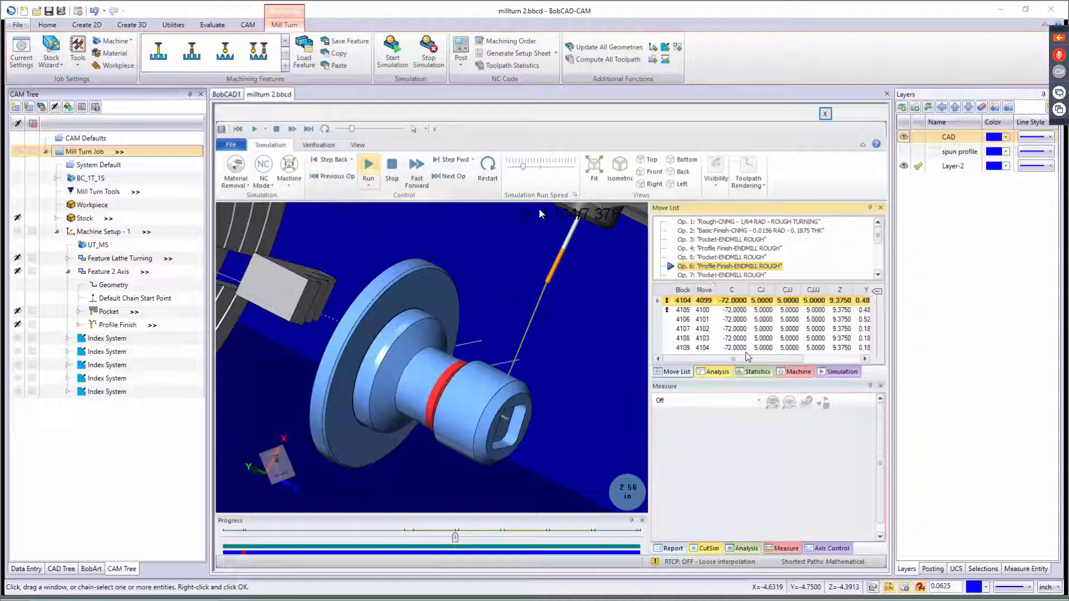
left_click(368, 167)
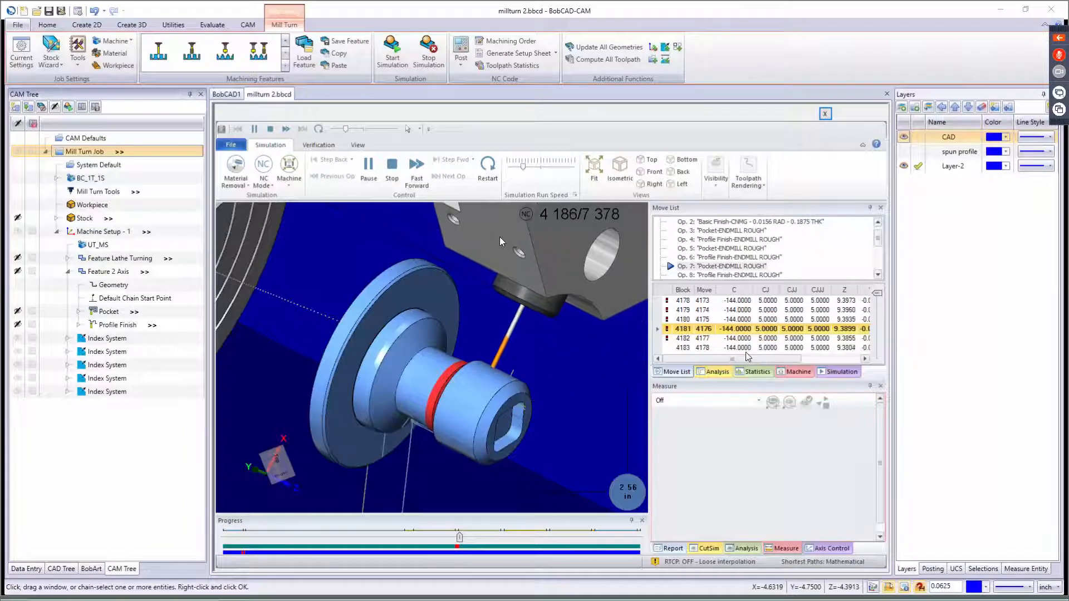
middle_click_drag(510, 379, 451, 383)
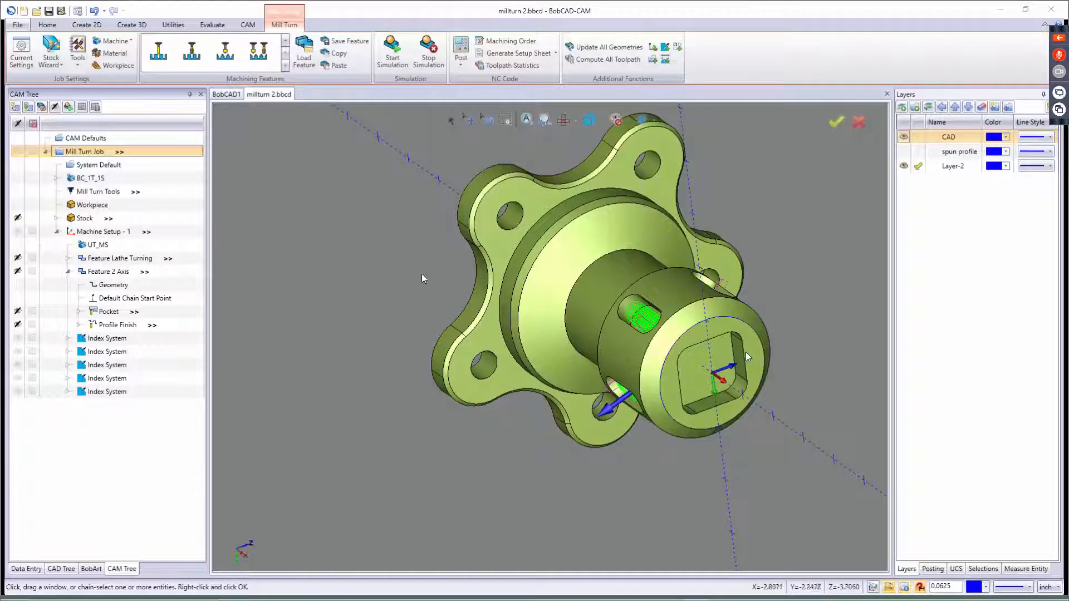
- Post the NC code for the whole Mill Turn Job
left_click(465, 45)
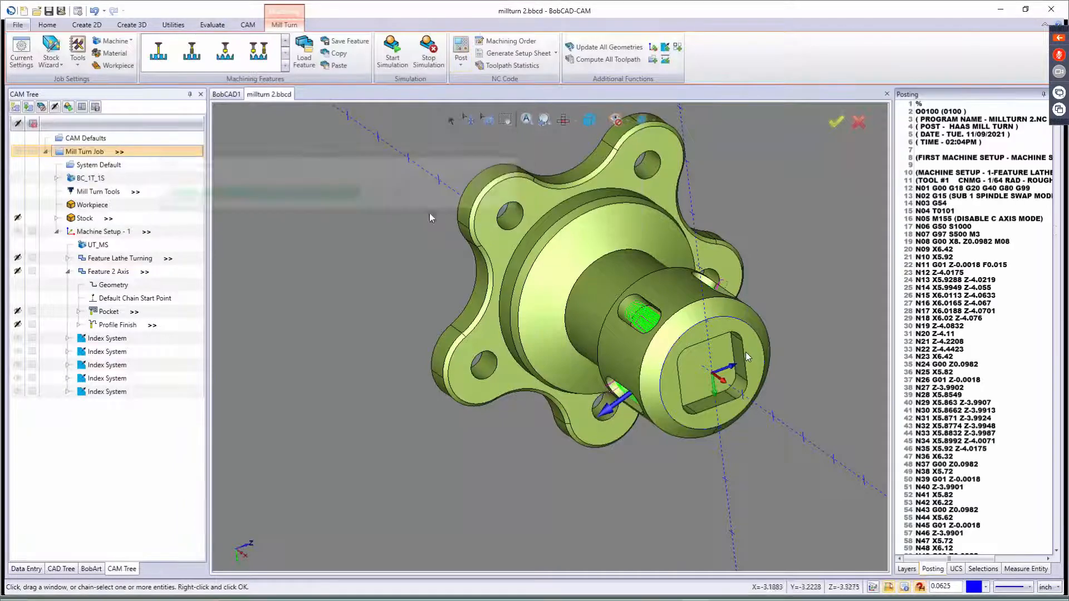